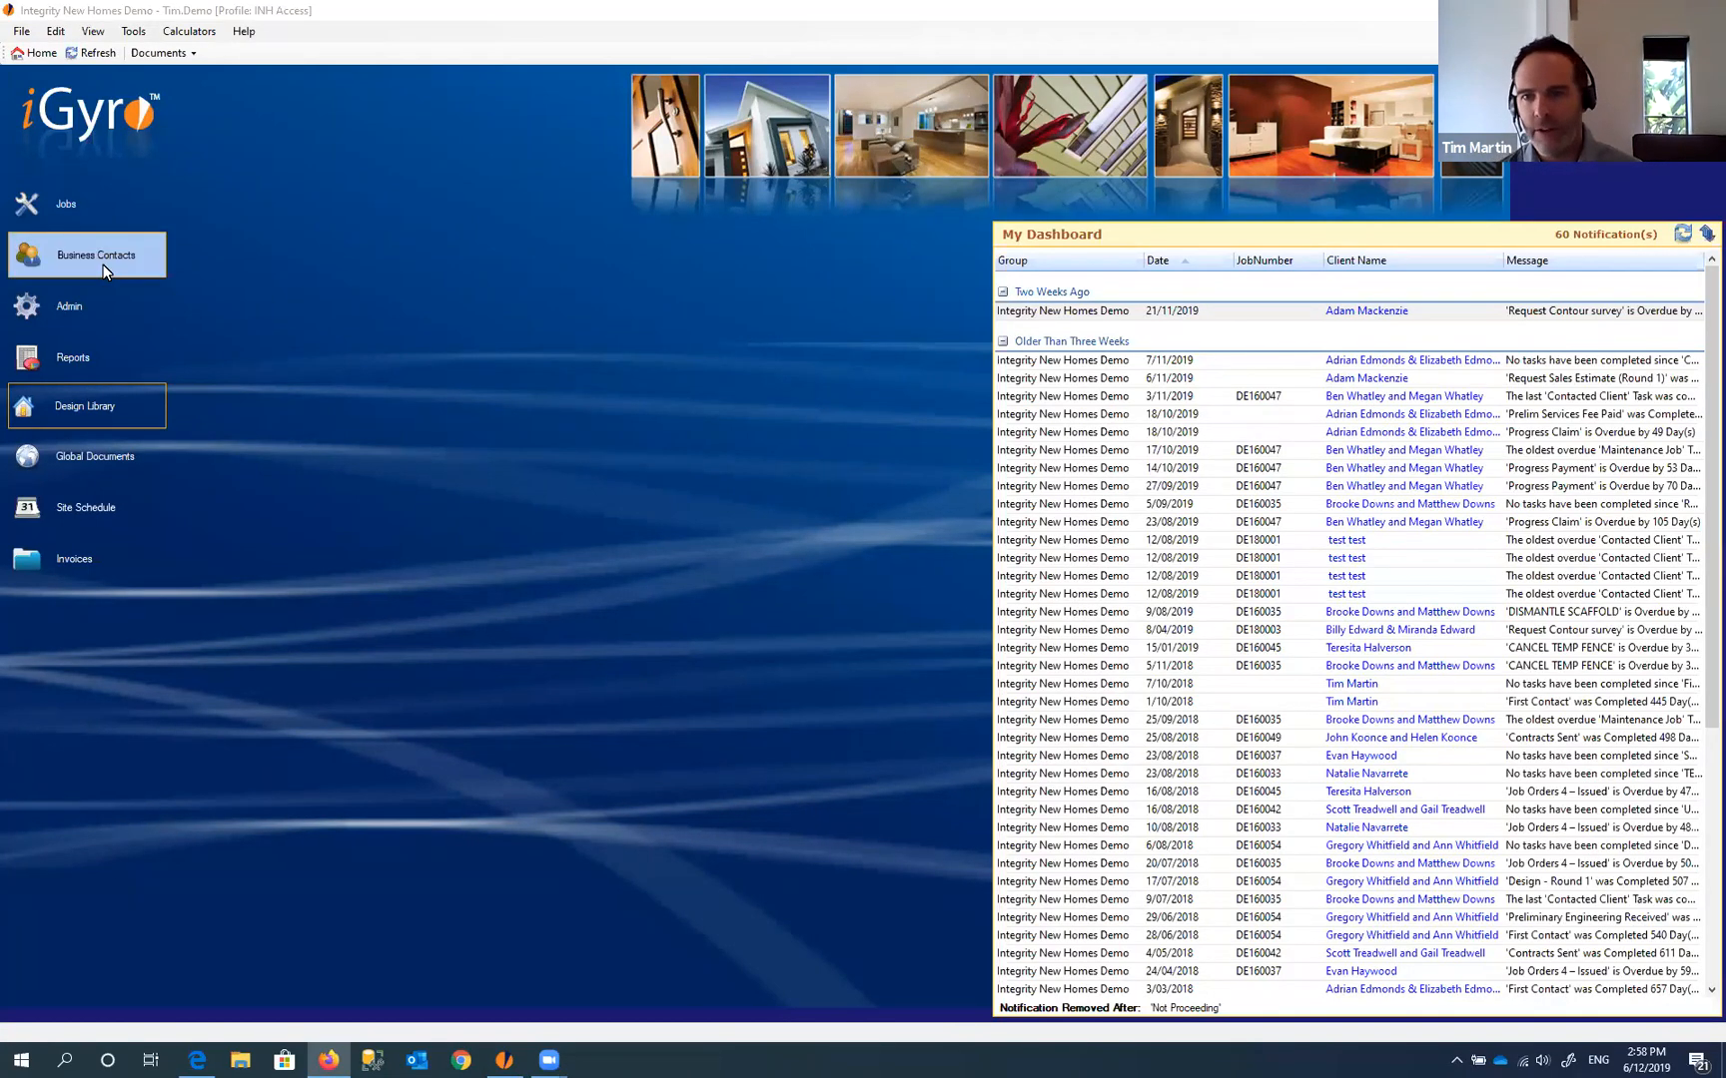
# - Open the Business Contacts list, scroll through it and select ACTRON AIR
pyautogui.click(405, 287)
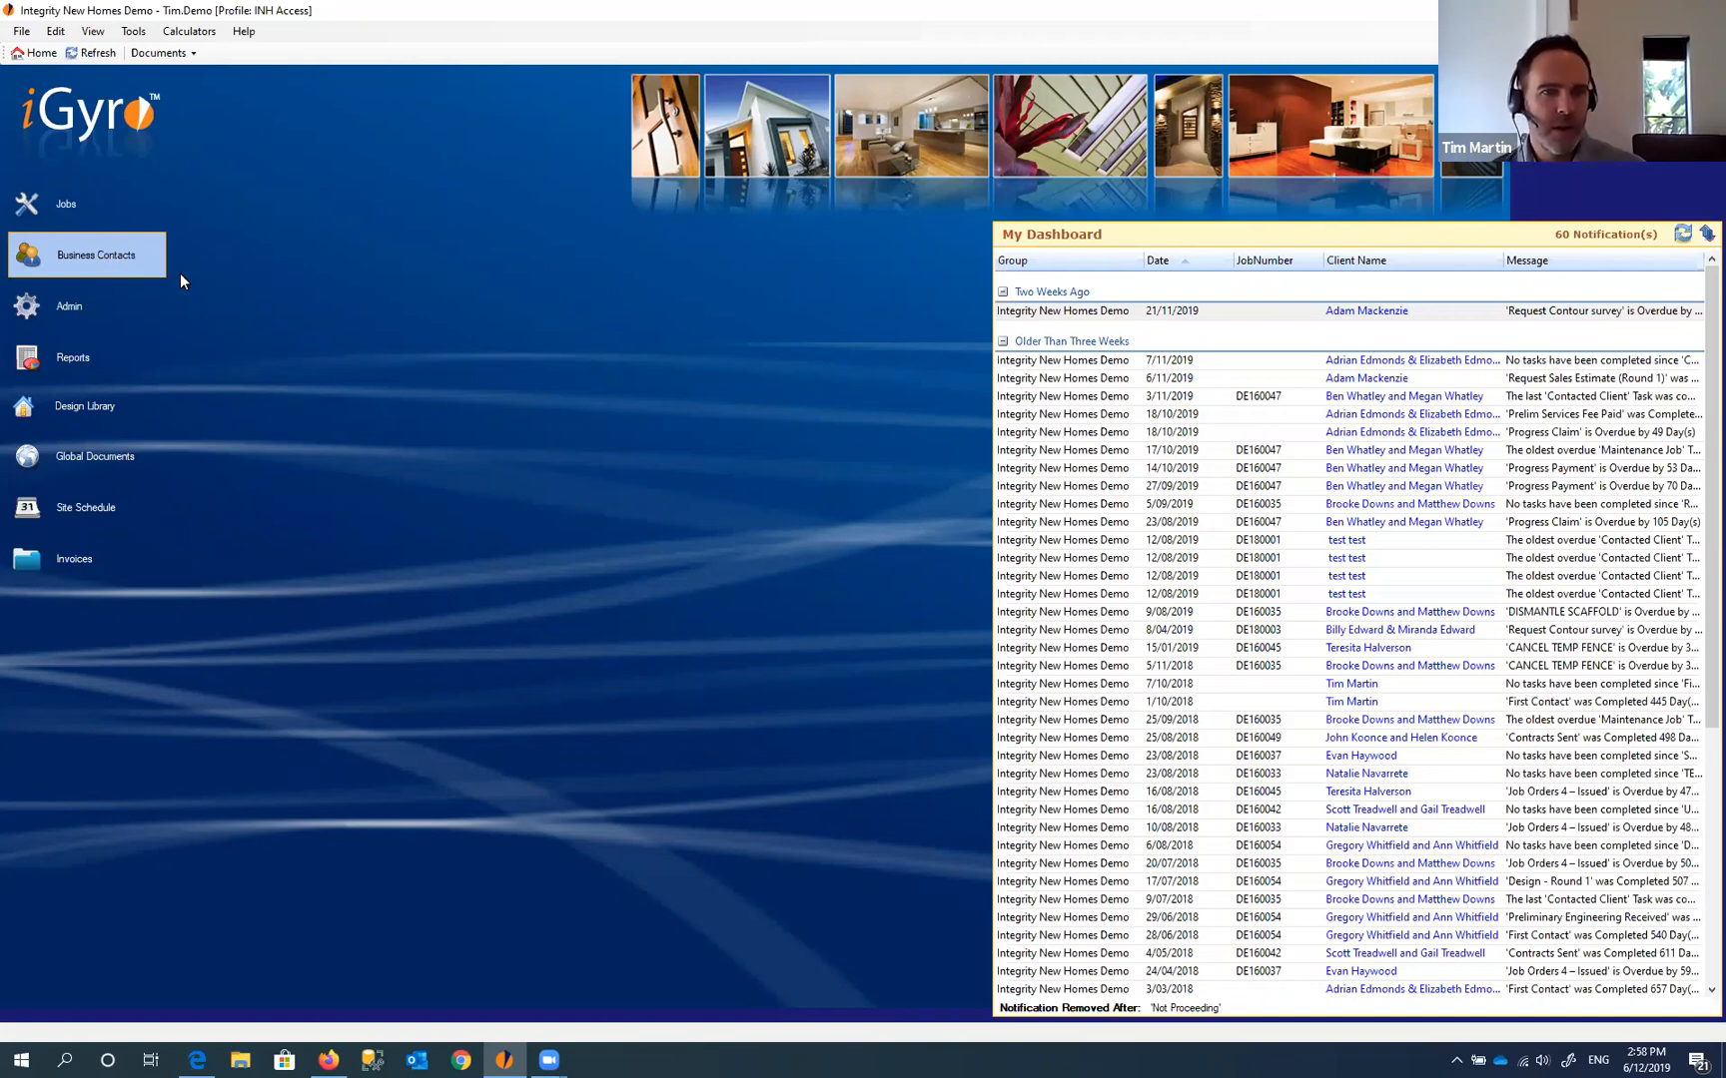
pyautogui.click(115, 264)
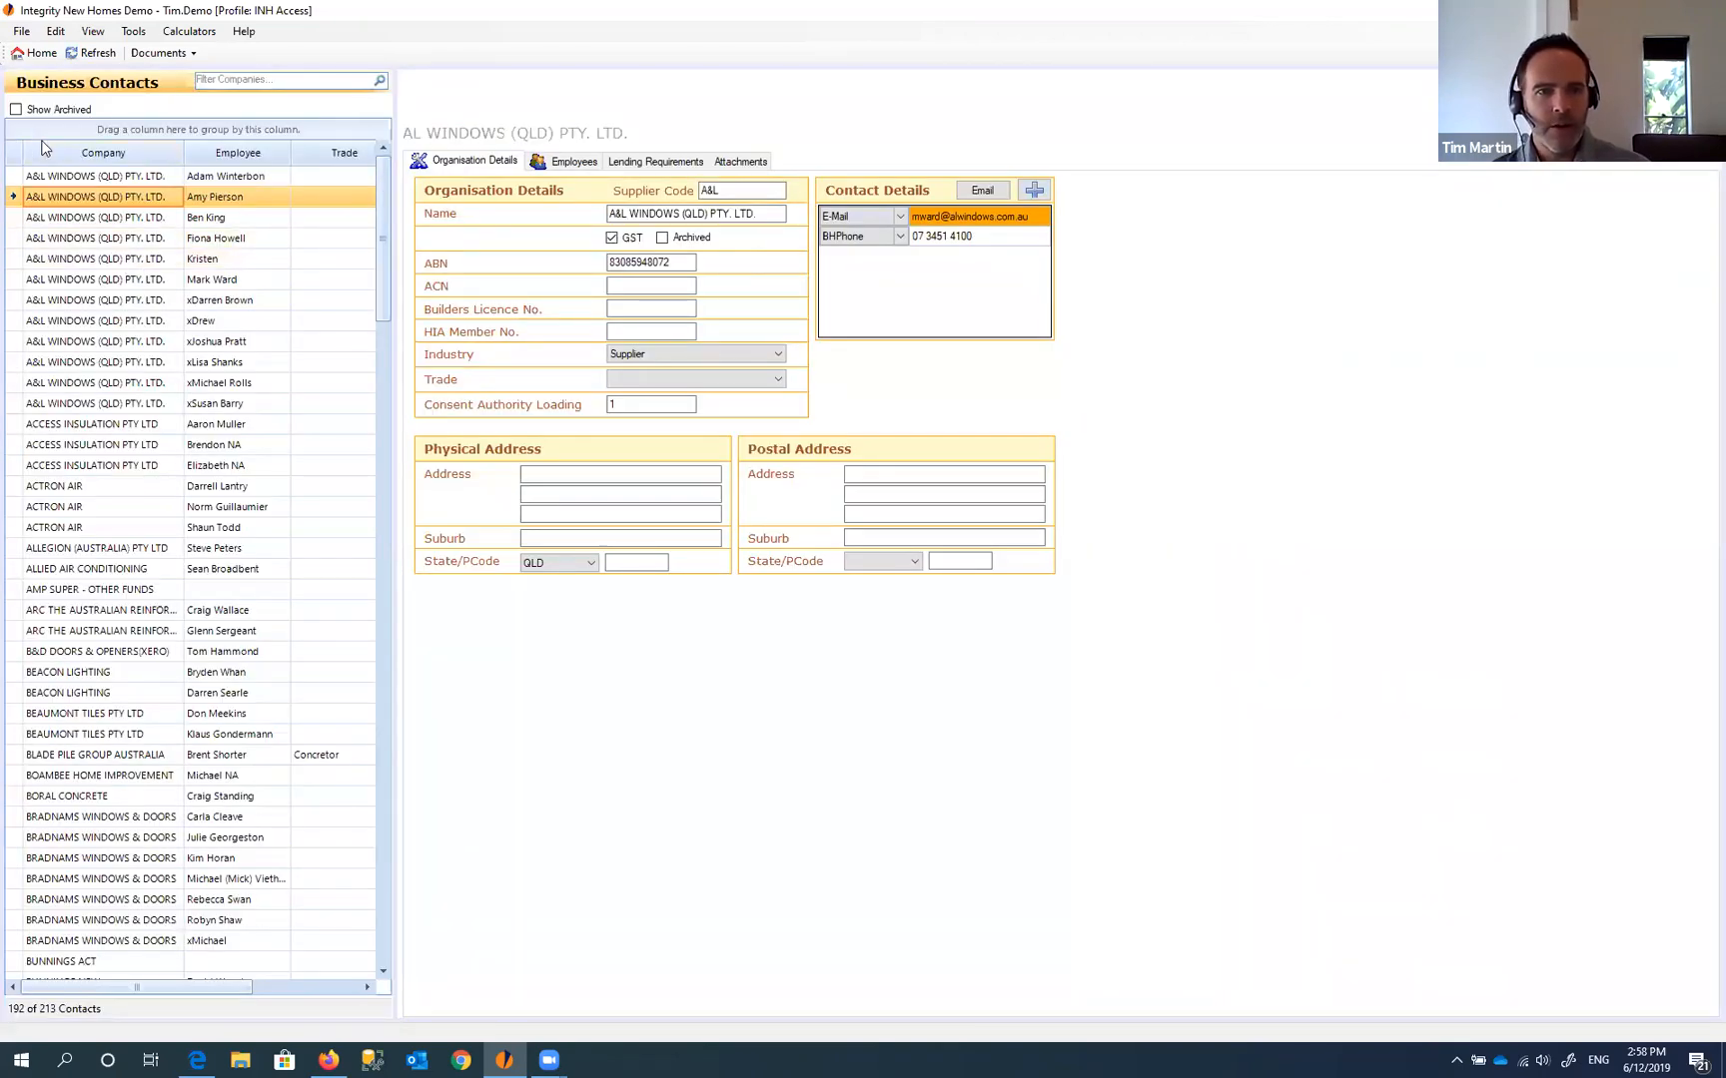
pyautogui.scroll(-5, 384, 259)
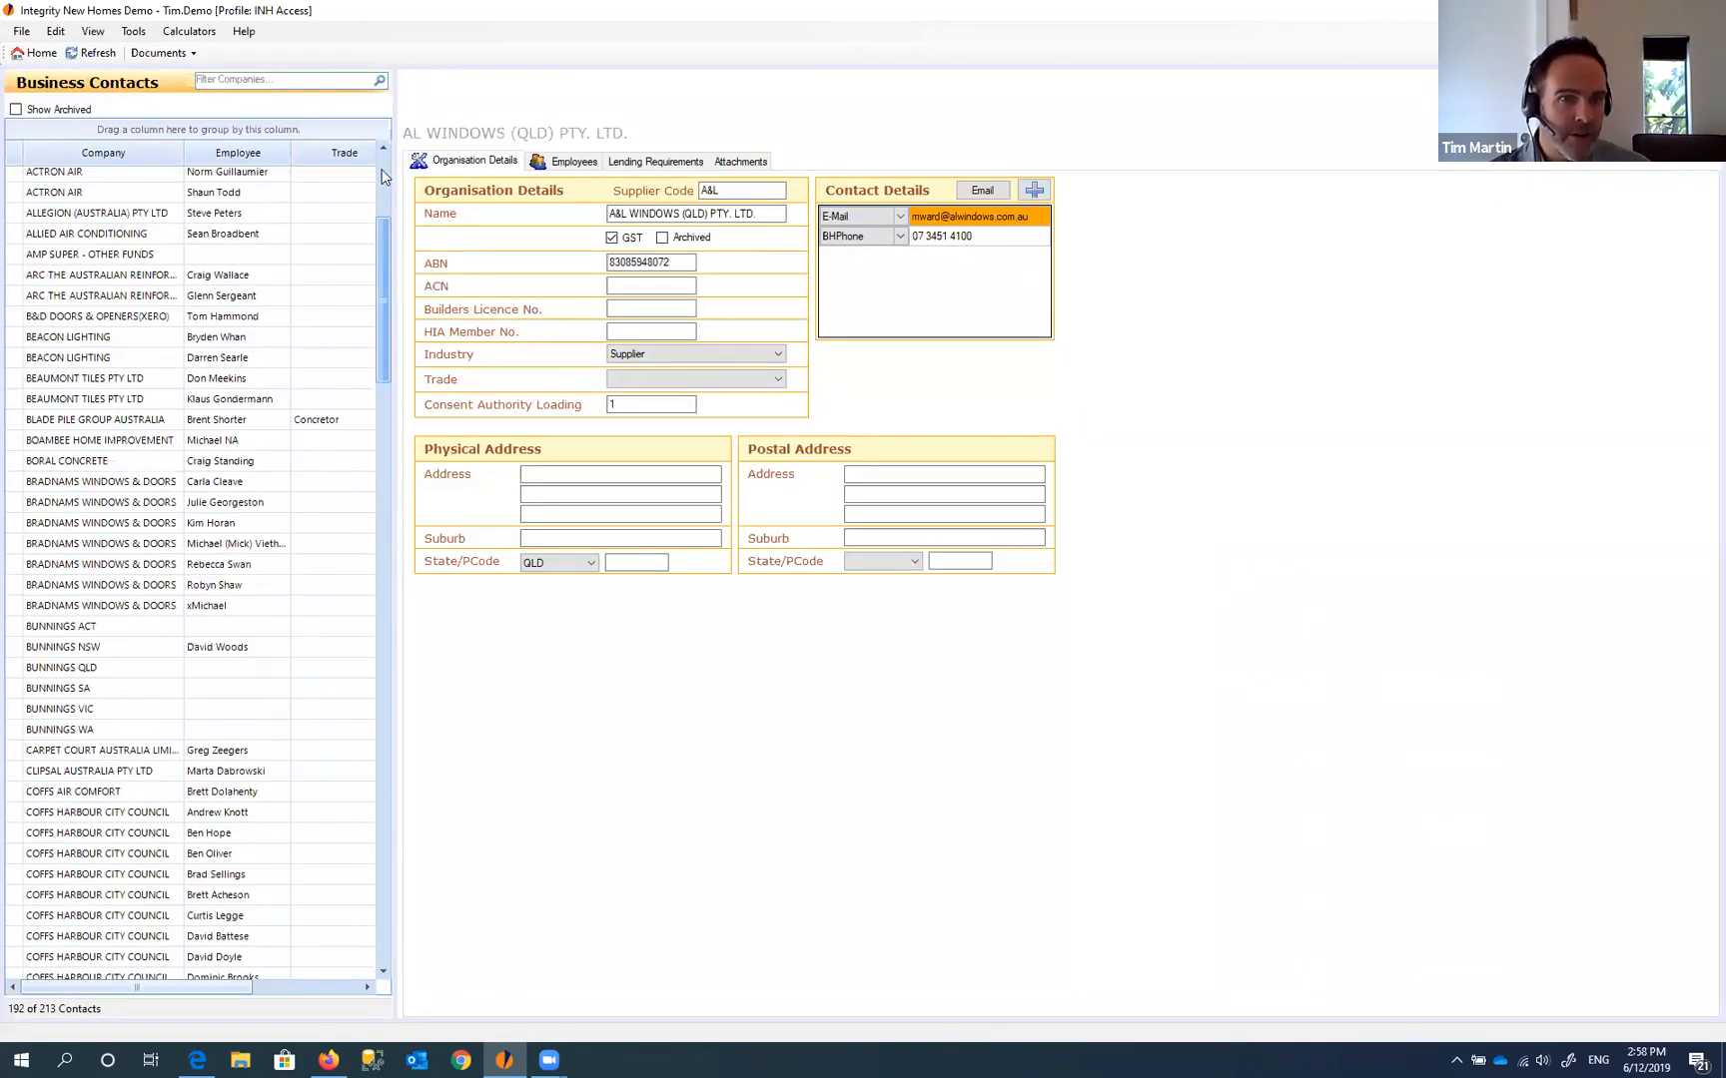
pyautogui.moveTo(382, 171); pyautogui.dragTo(383, 611)
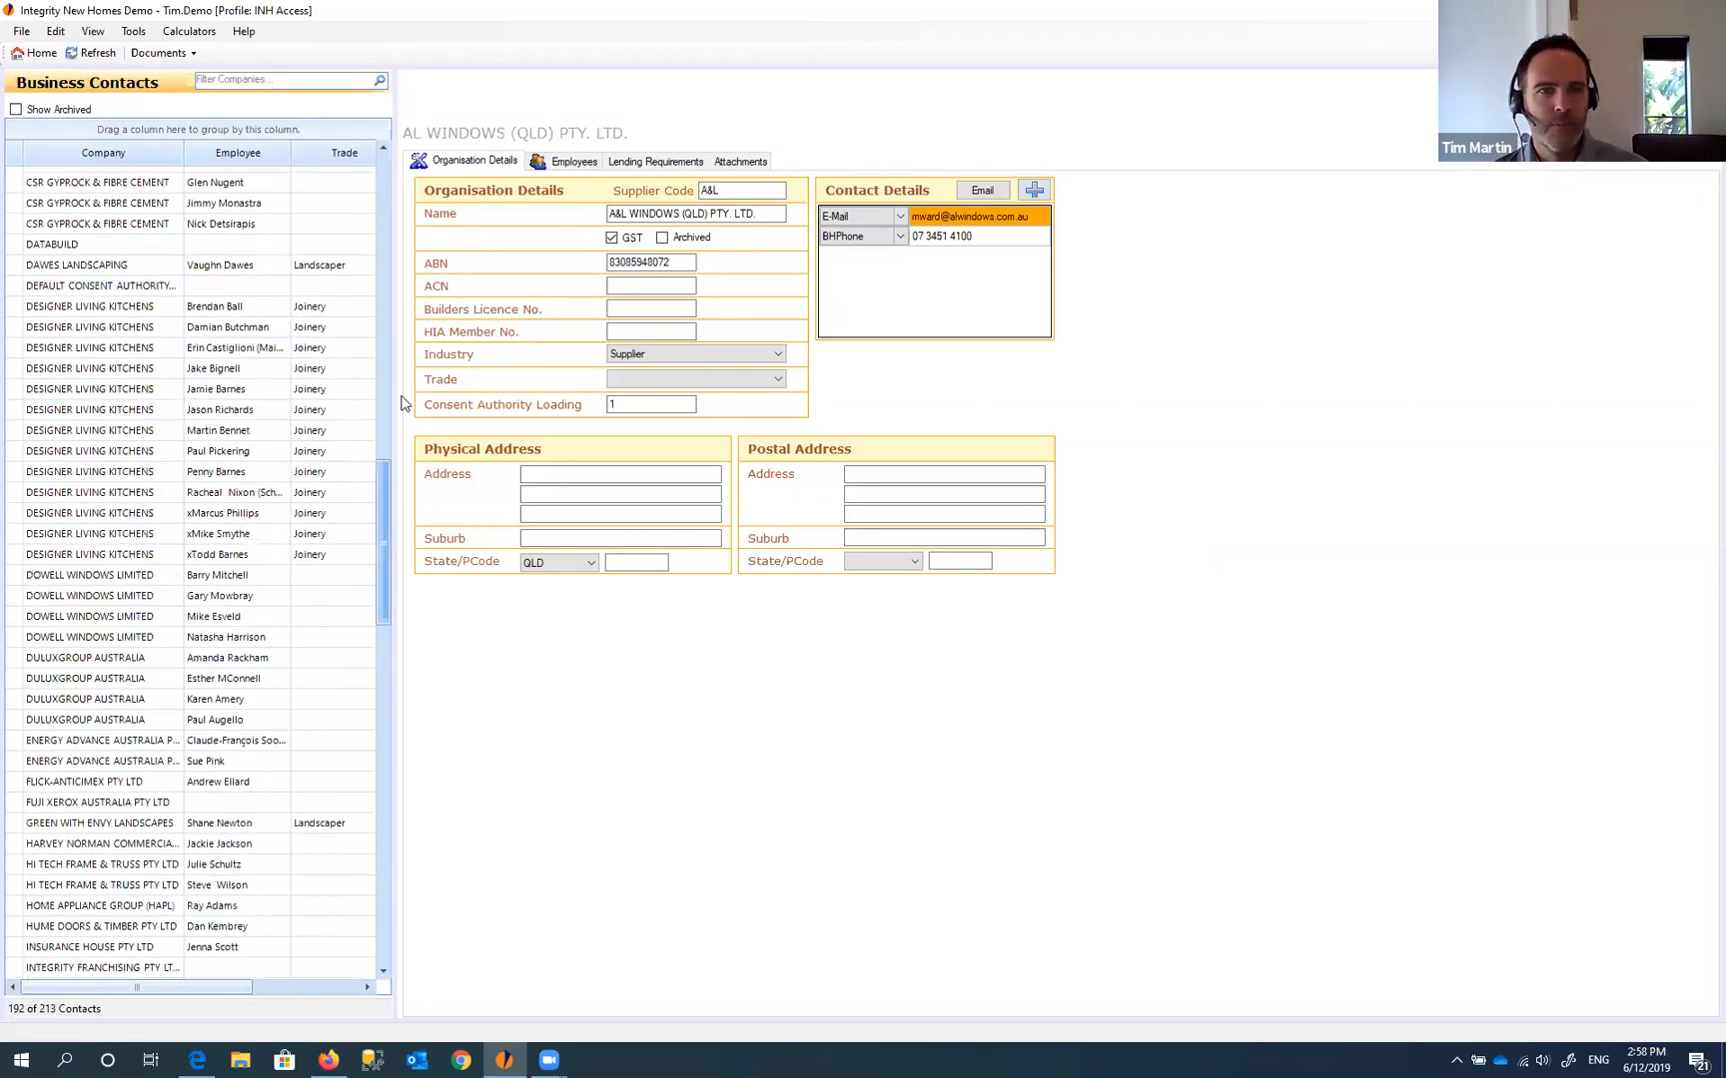
pyautogui.moveTo(401, 404); pyautogui.dragTo(386, 179)
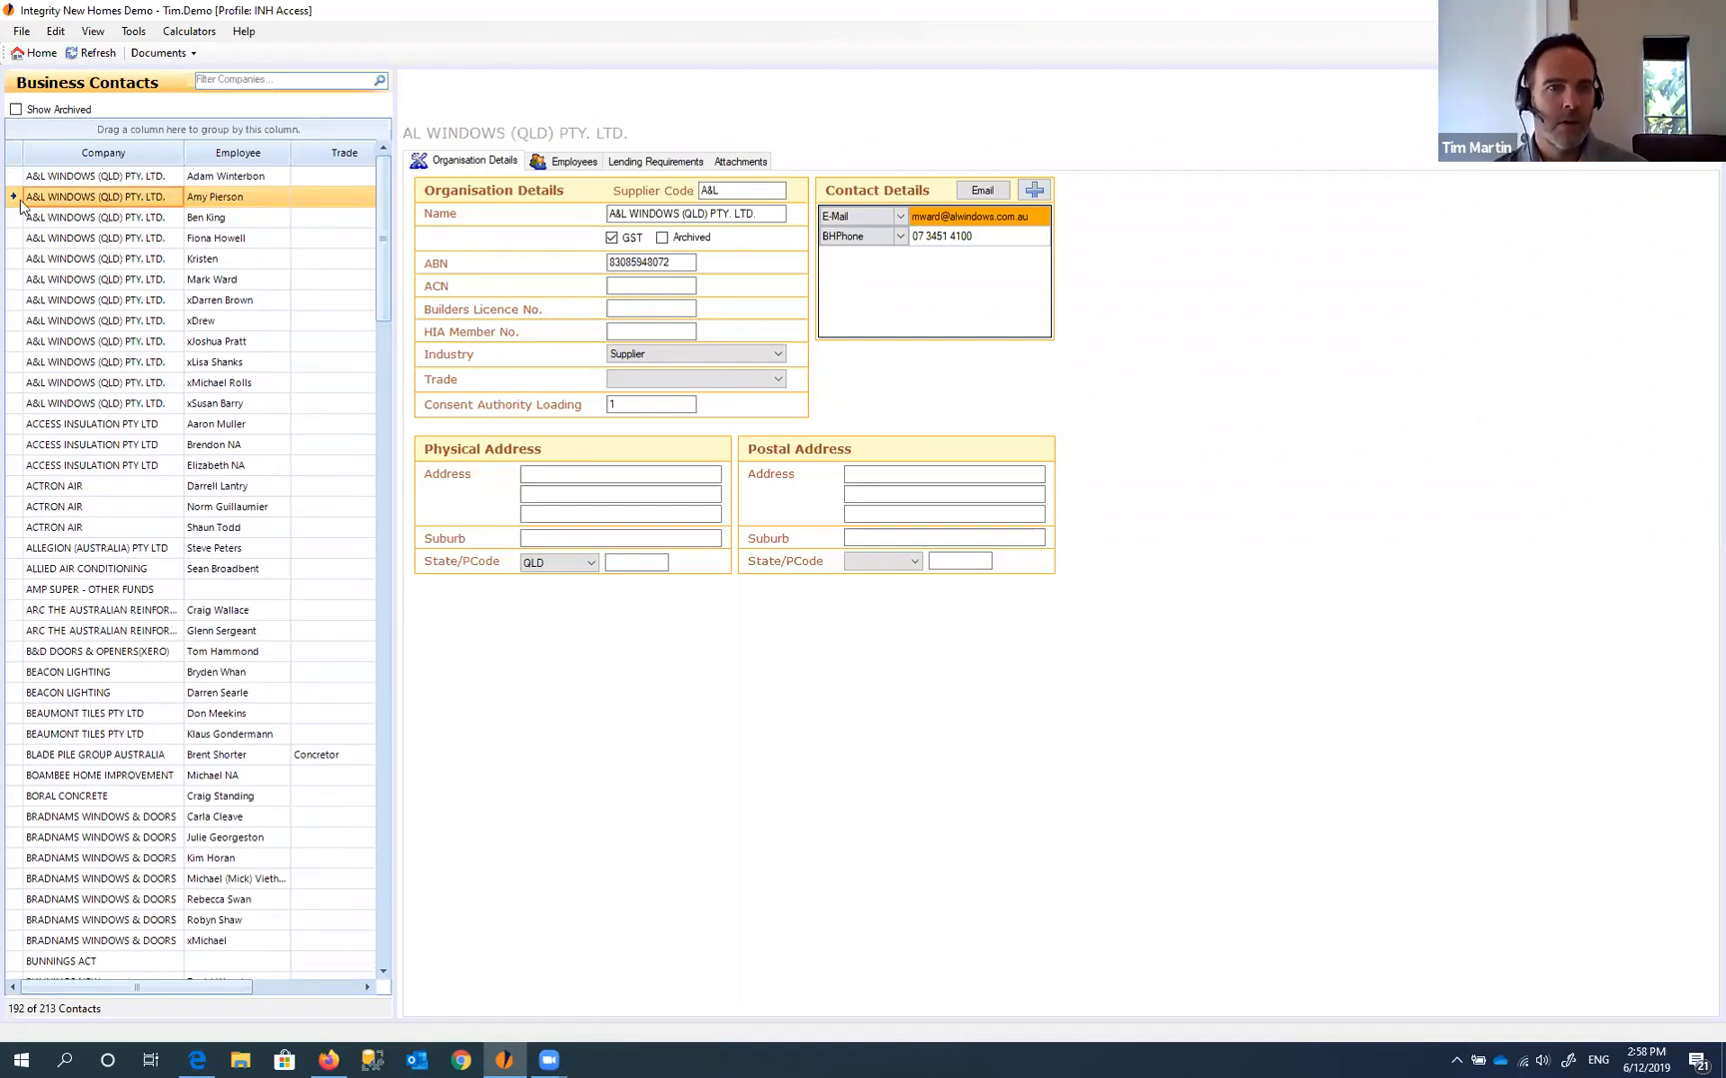
pyautogui.click(73, 218)
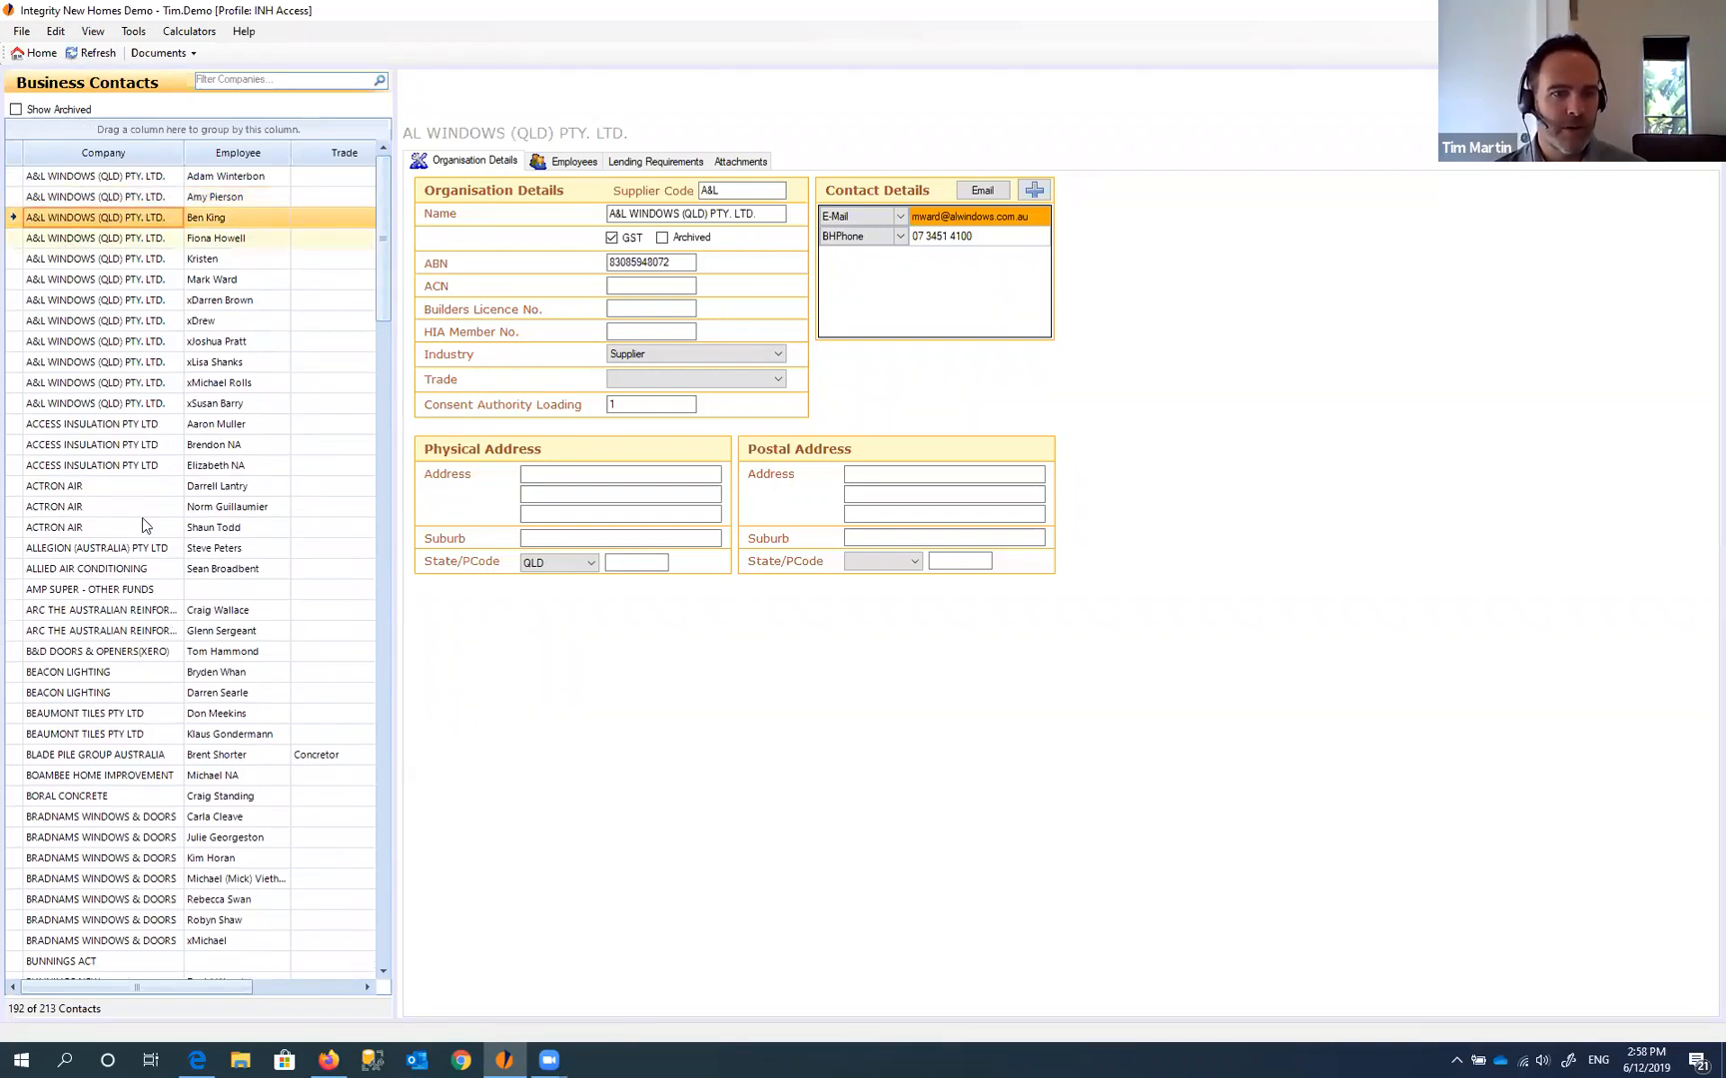
pyautogui.click(72, 489)
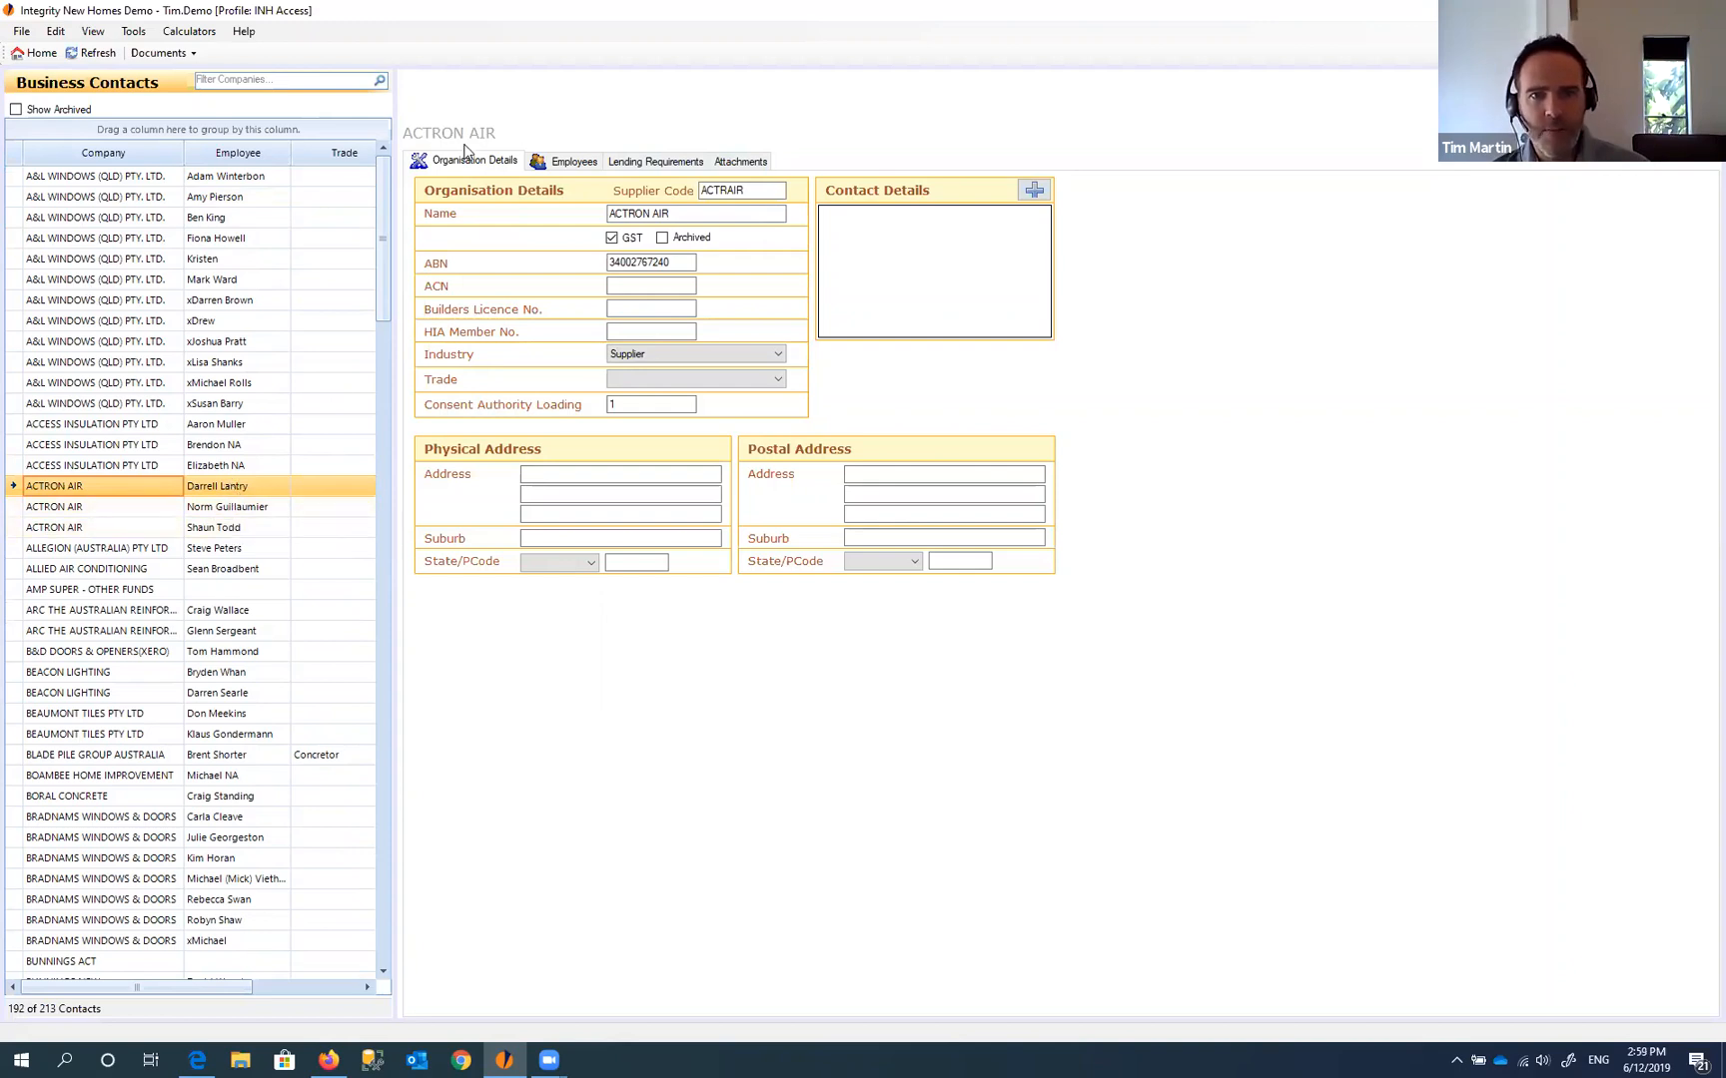
# - Review ACTRON AIR's three employees, then return to its organisation details
pyautogui.click(569, 165)
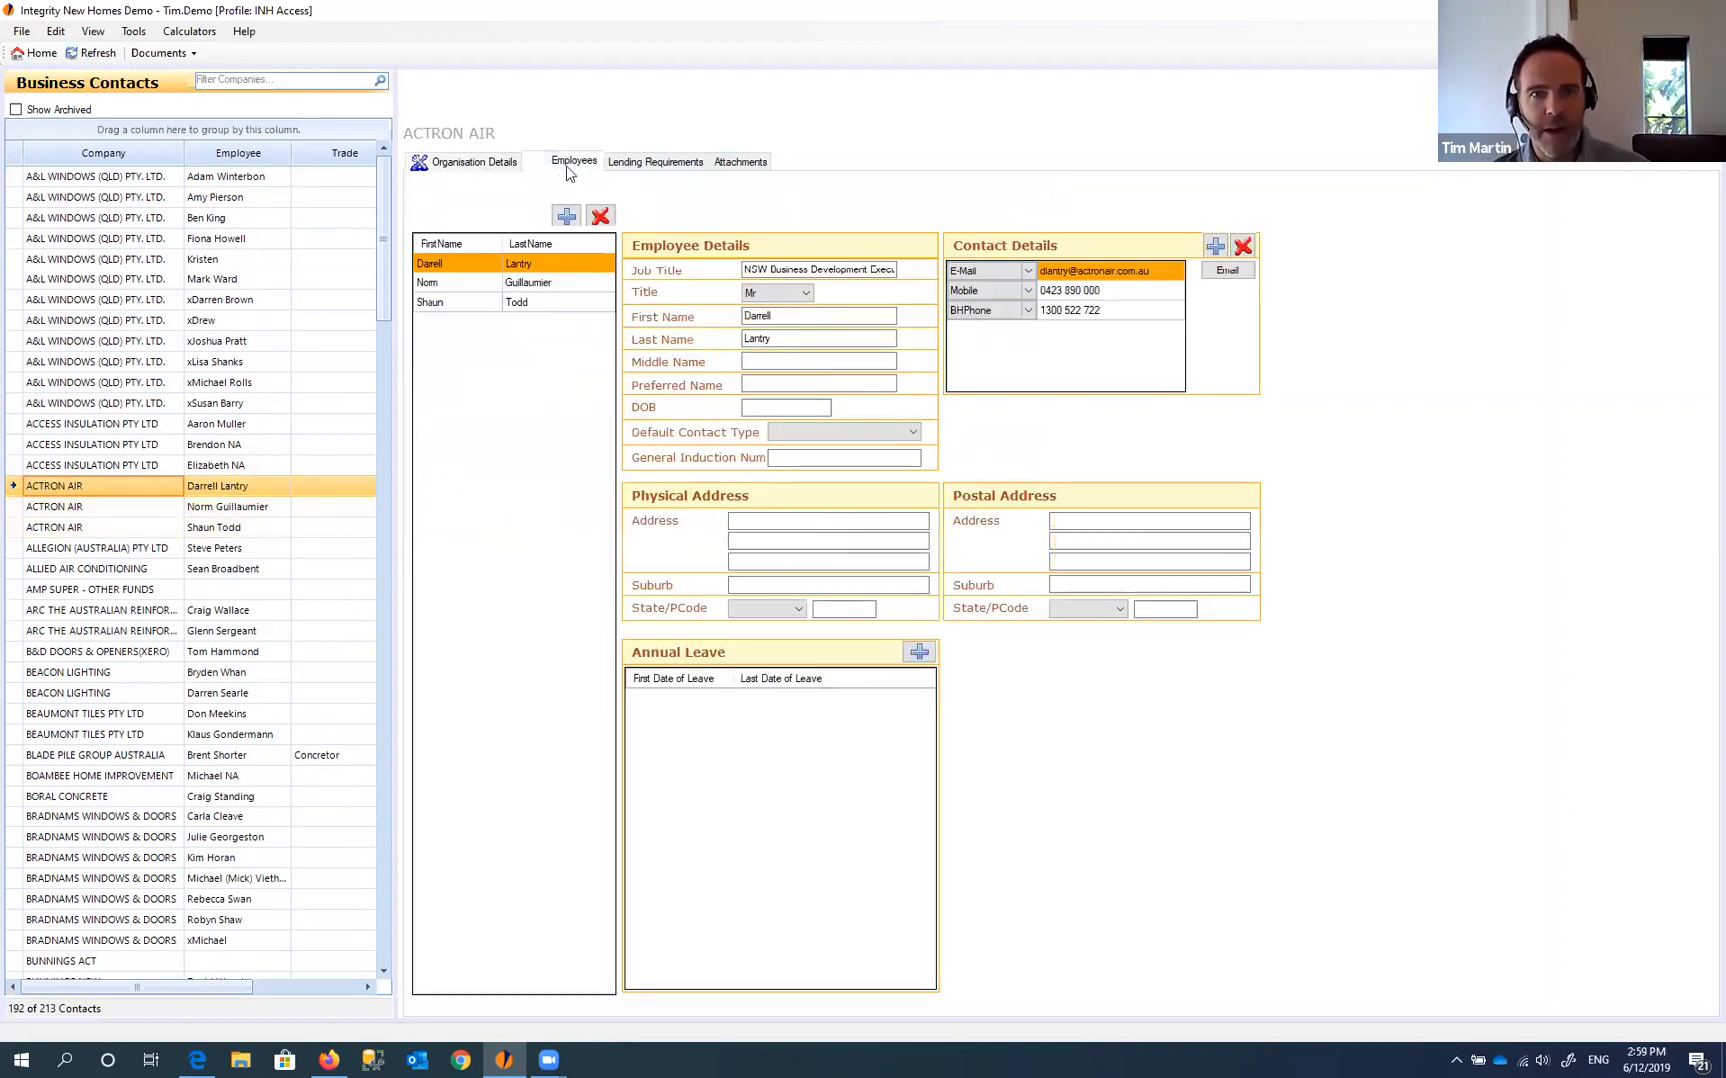
pyautogui.click(454, 283)
pyautogui.click(447, 302)
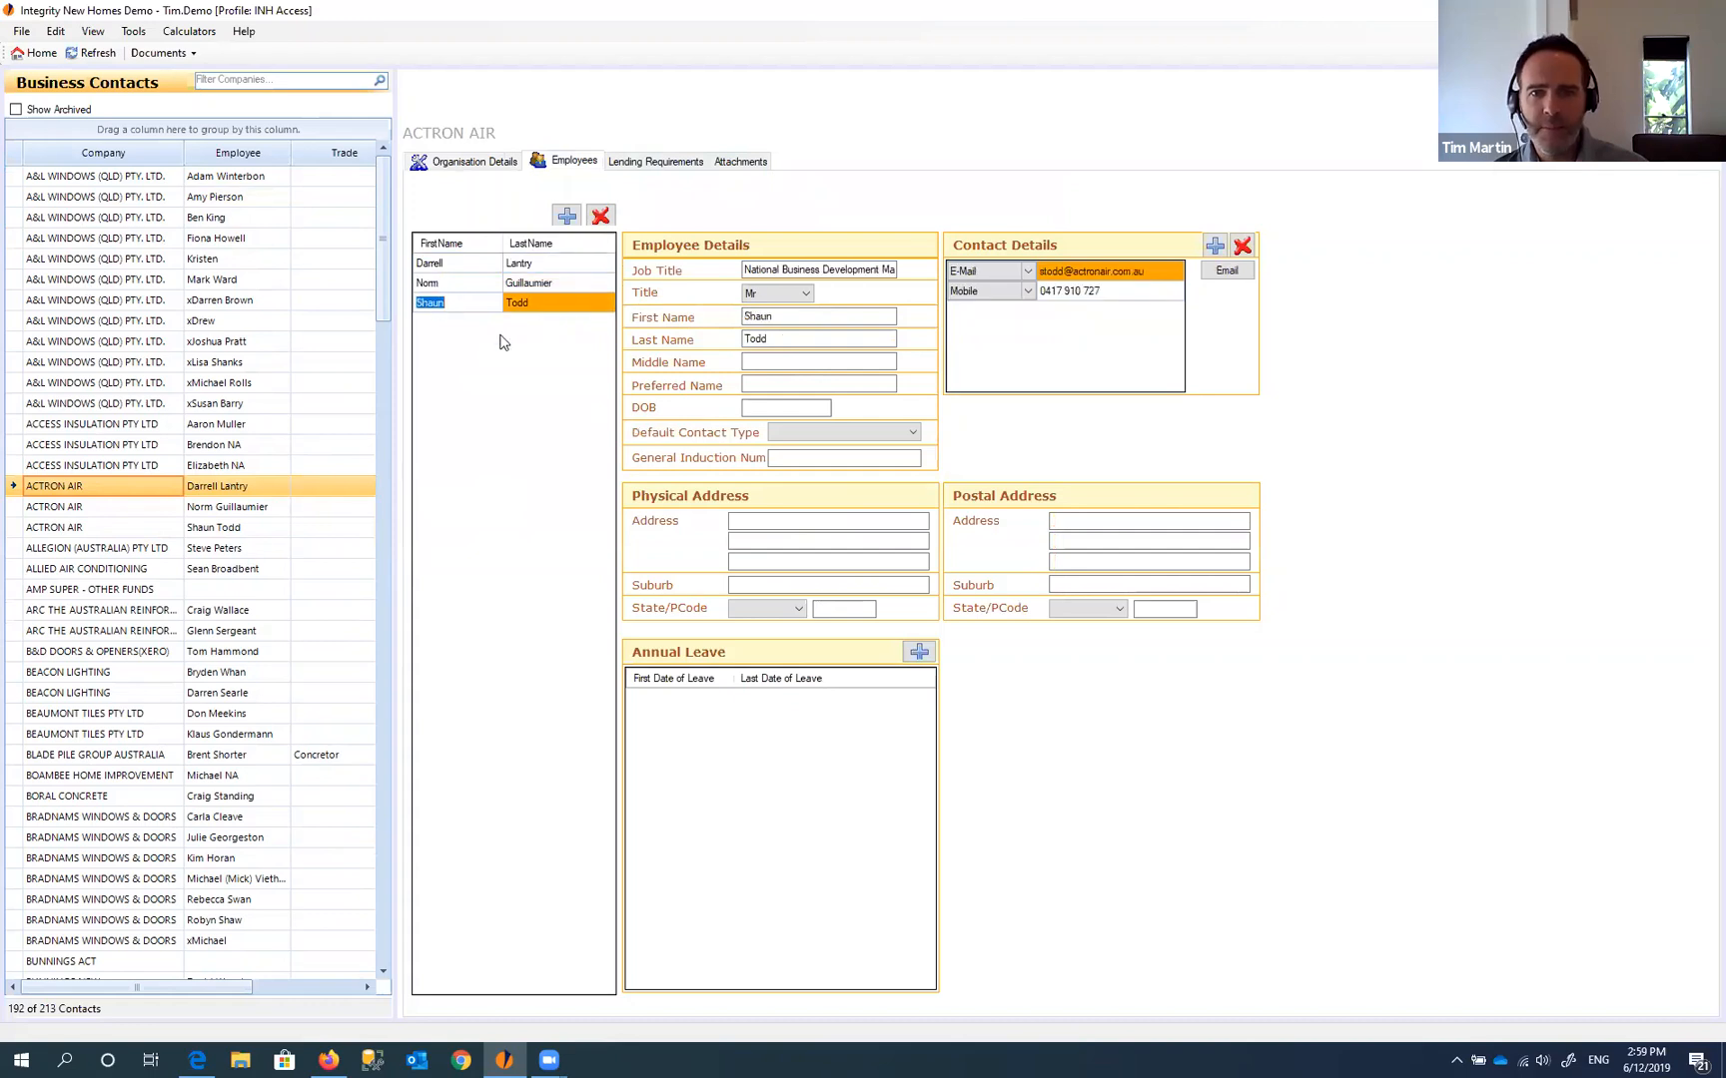
pyautogui.click(506, 163)
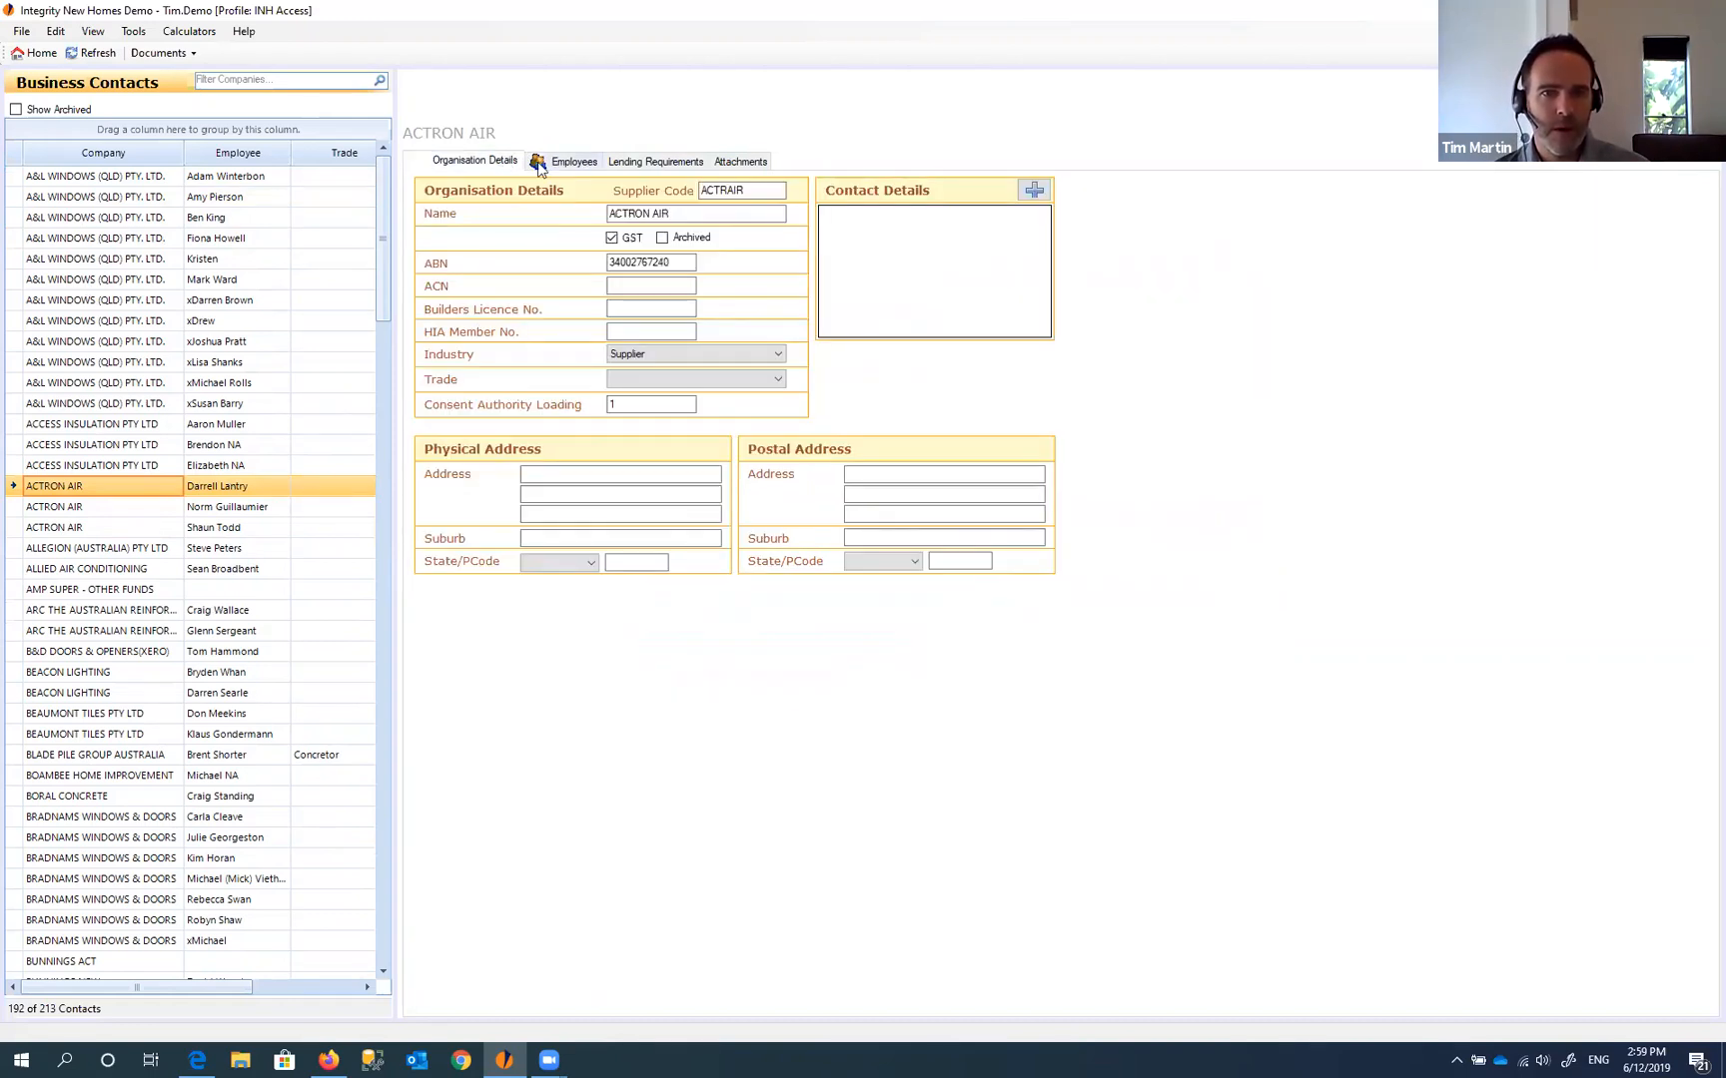
# - Compare ACTRON AIR's contact rows, then put the cursor in the company Name field
pyautogui.click(72, 509)
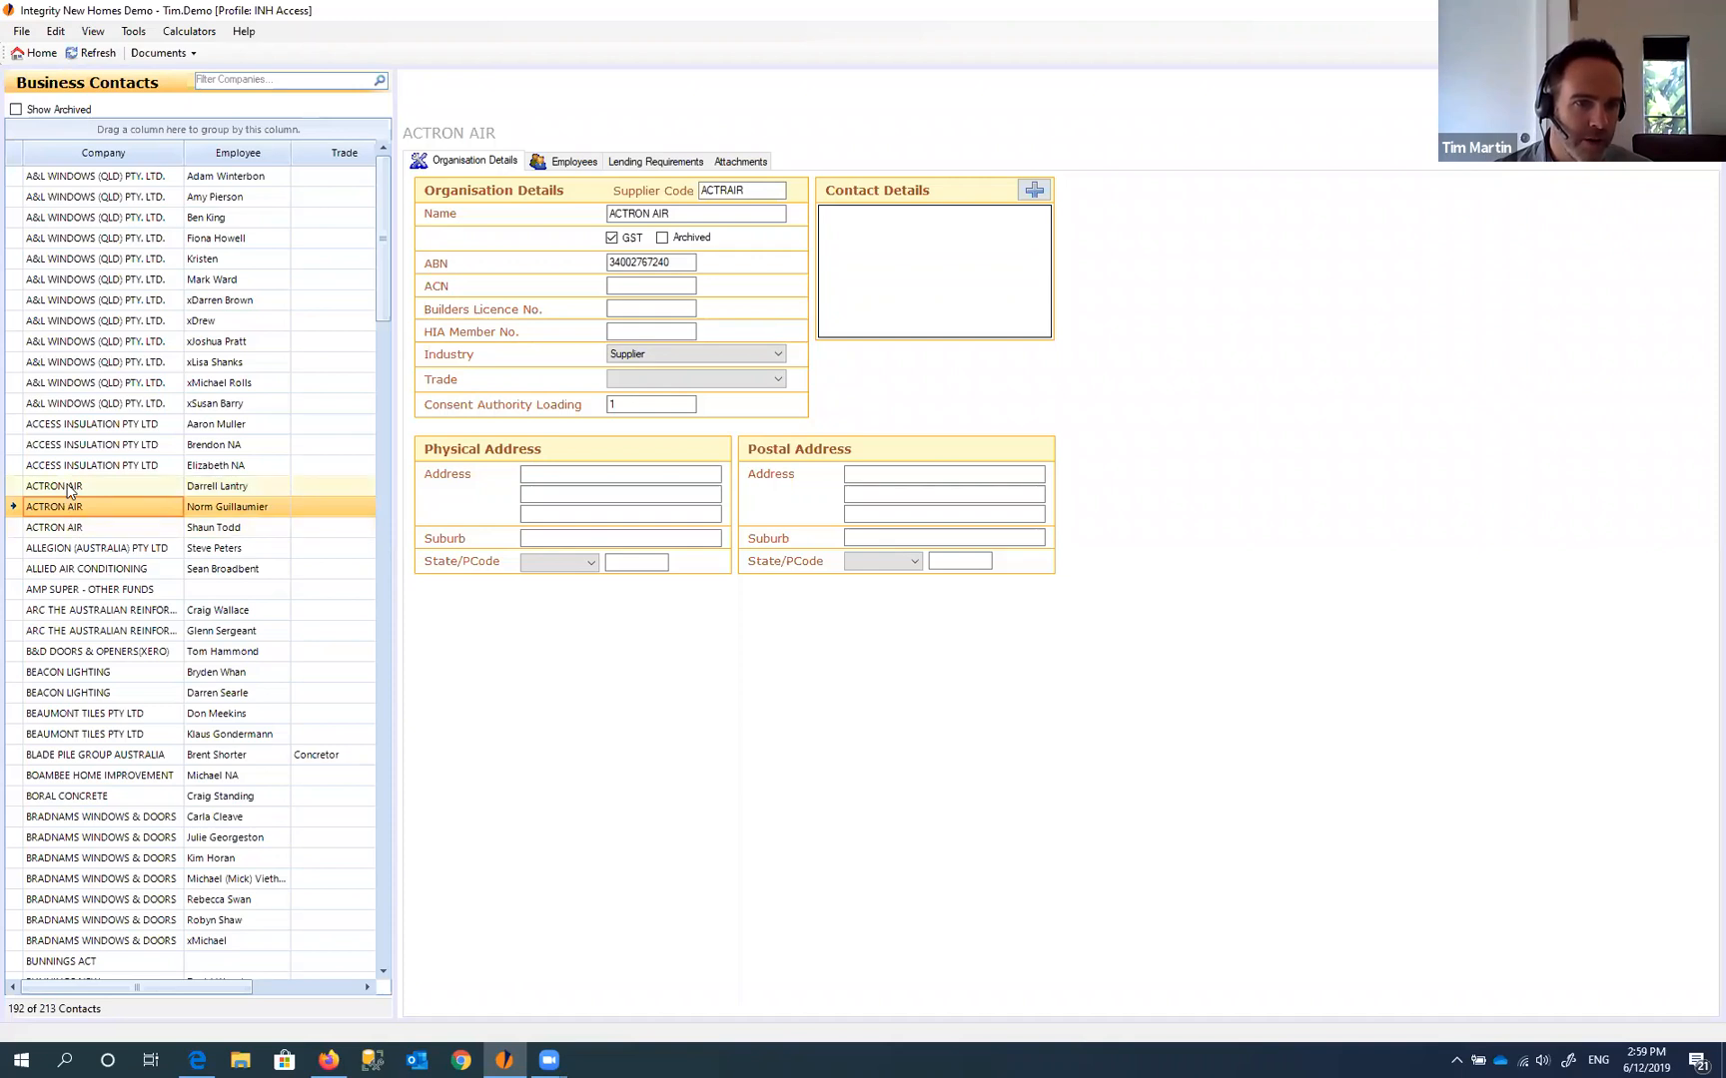
pyautogui.click(68, 486)
pyautogui.click(70, 507)
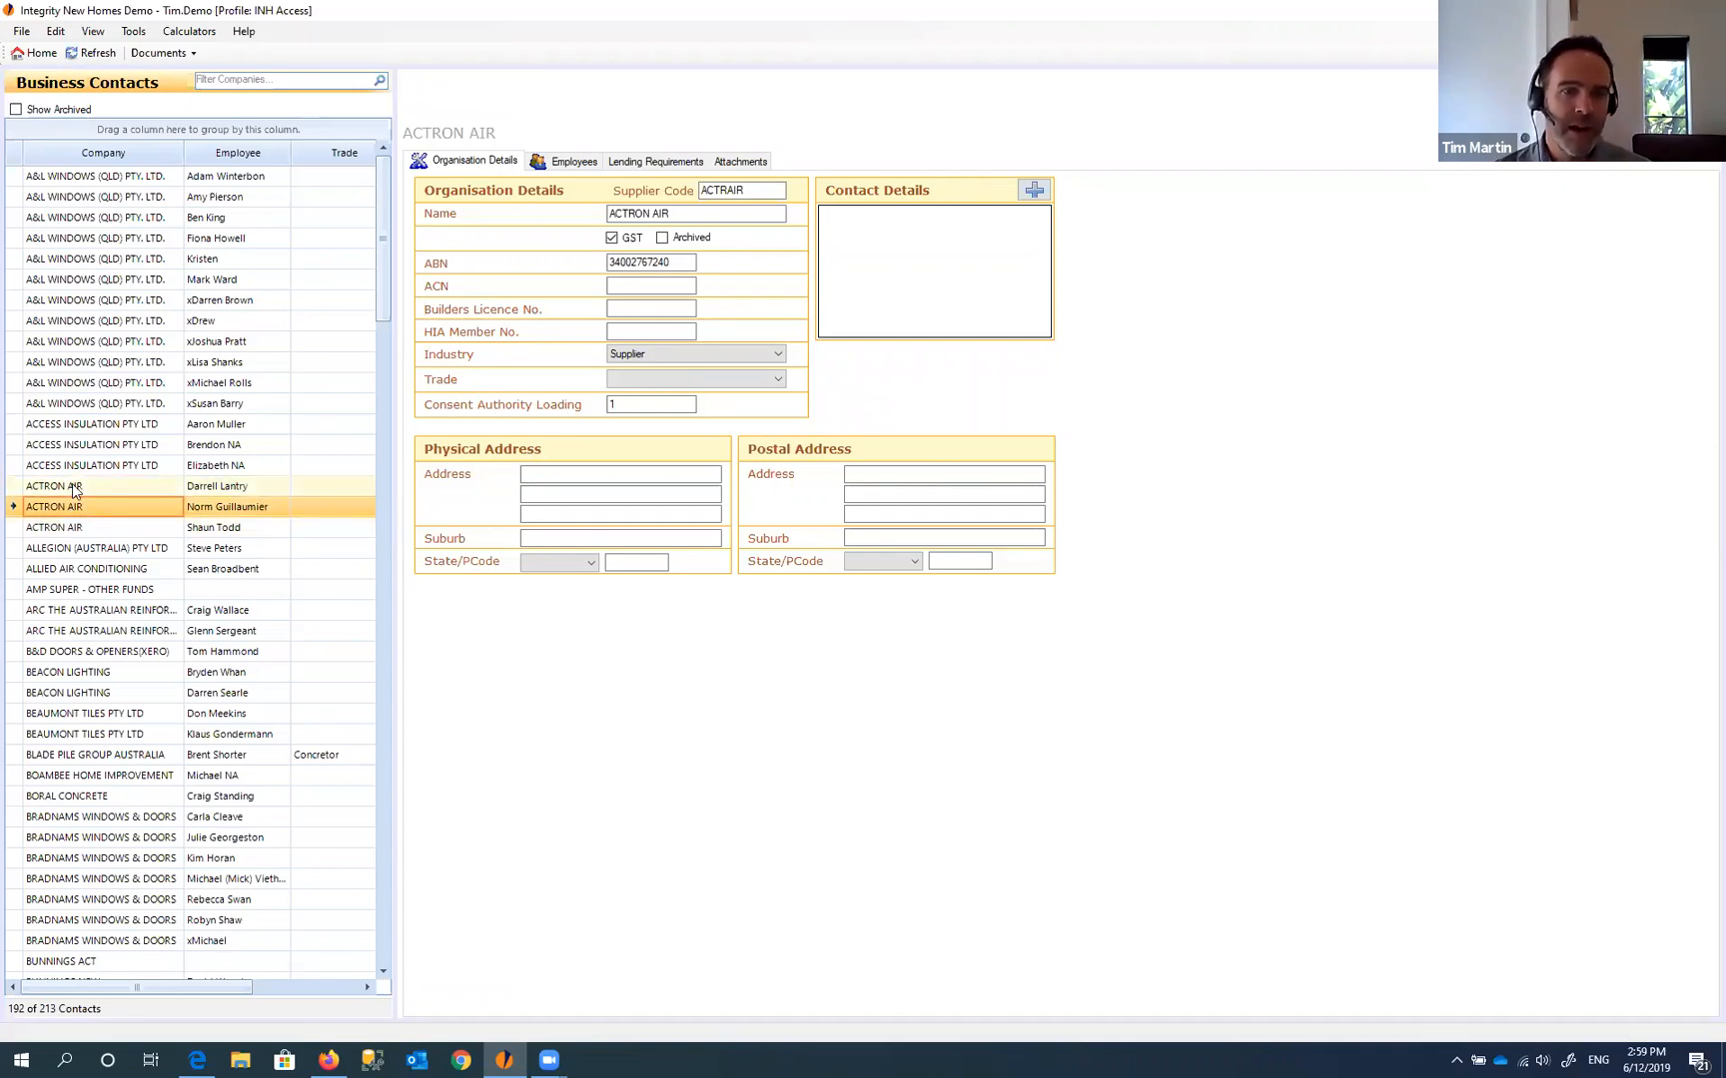
pyautogui.click(73, 488)
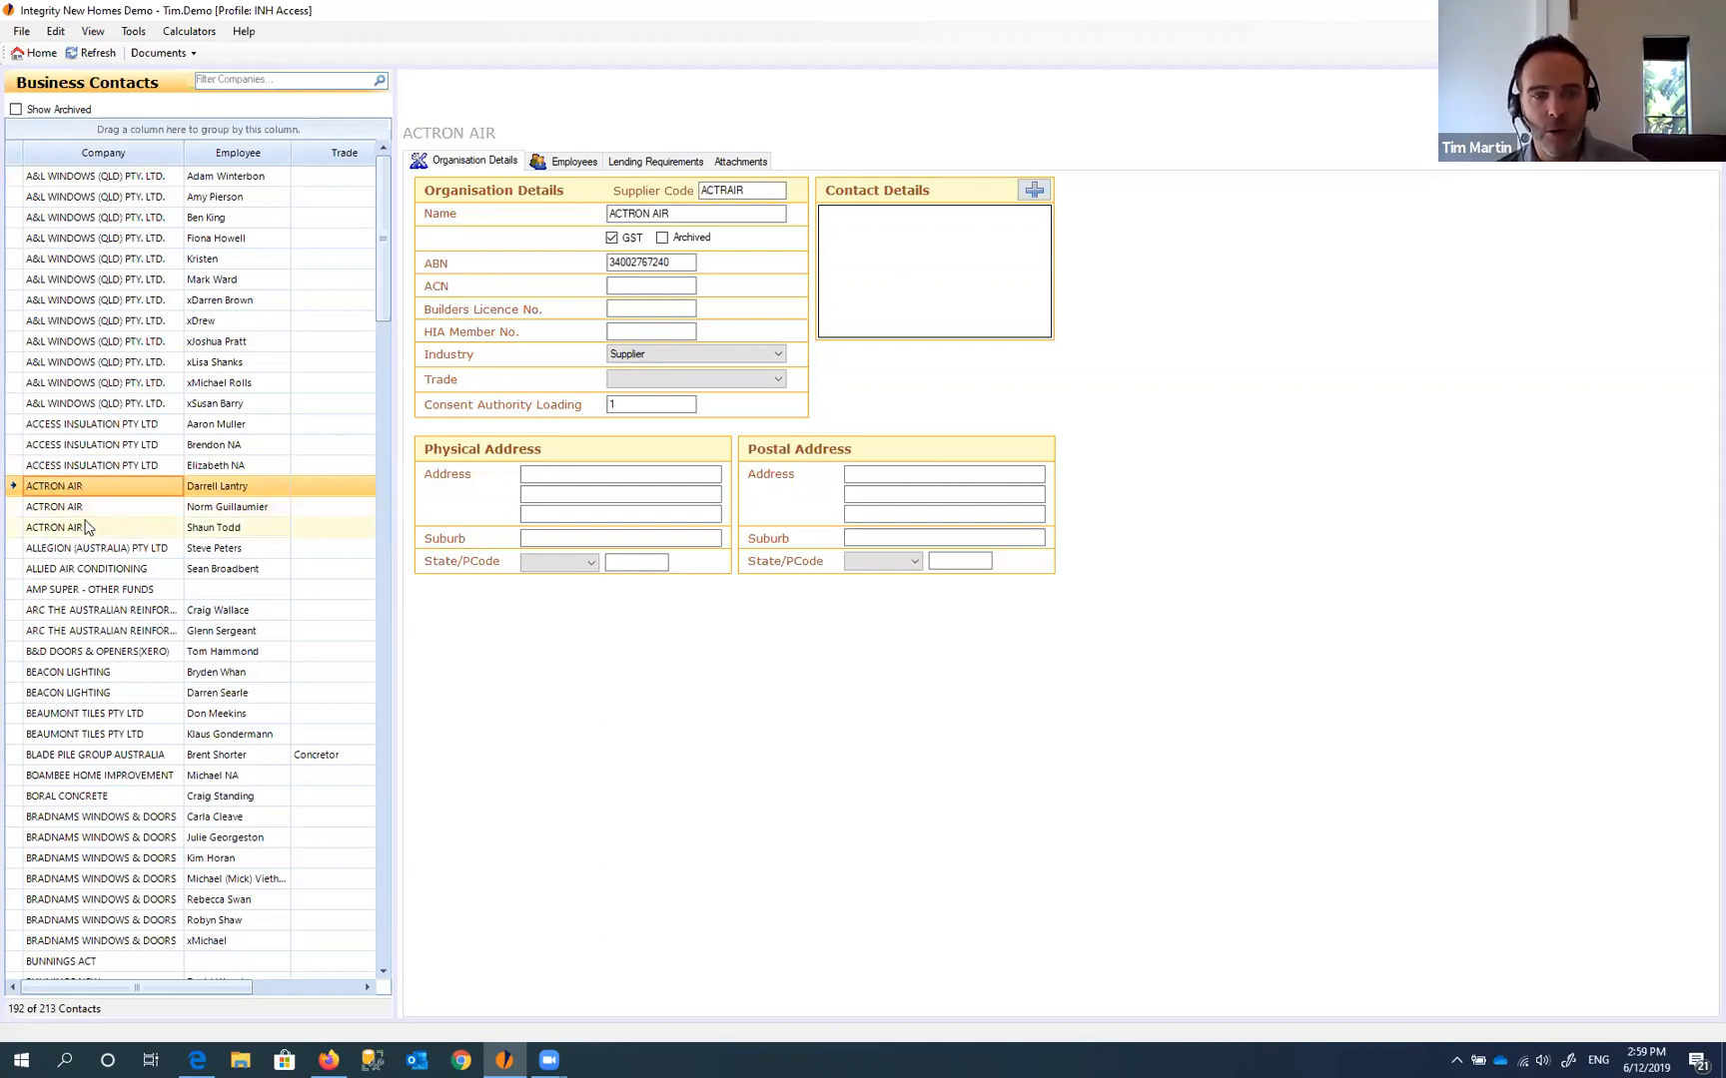
pyautogui.click(691, 214)
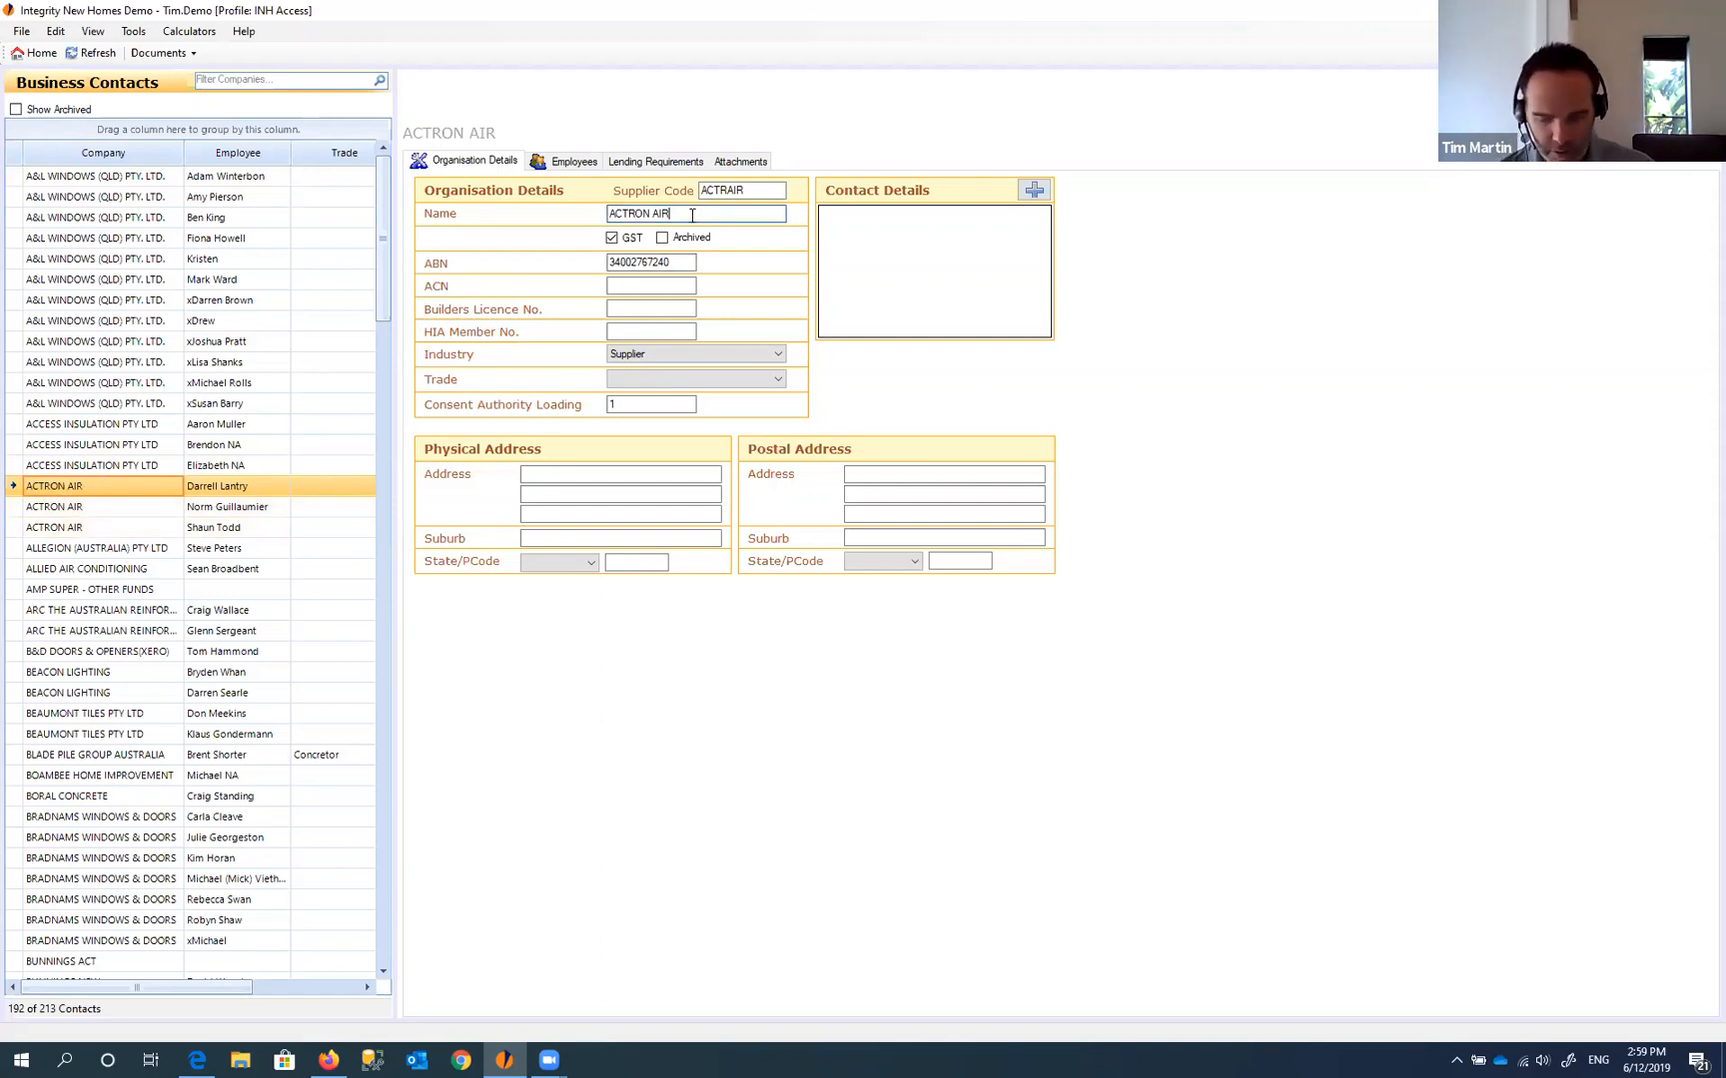
# - Append an x to make the name 'ACTRON AIRx', refresh, and confirm all three contacts show it
pyautogui.write('x')
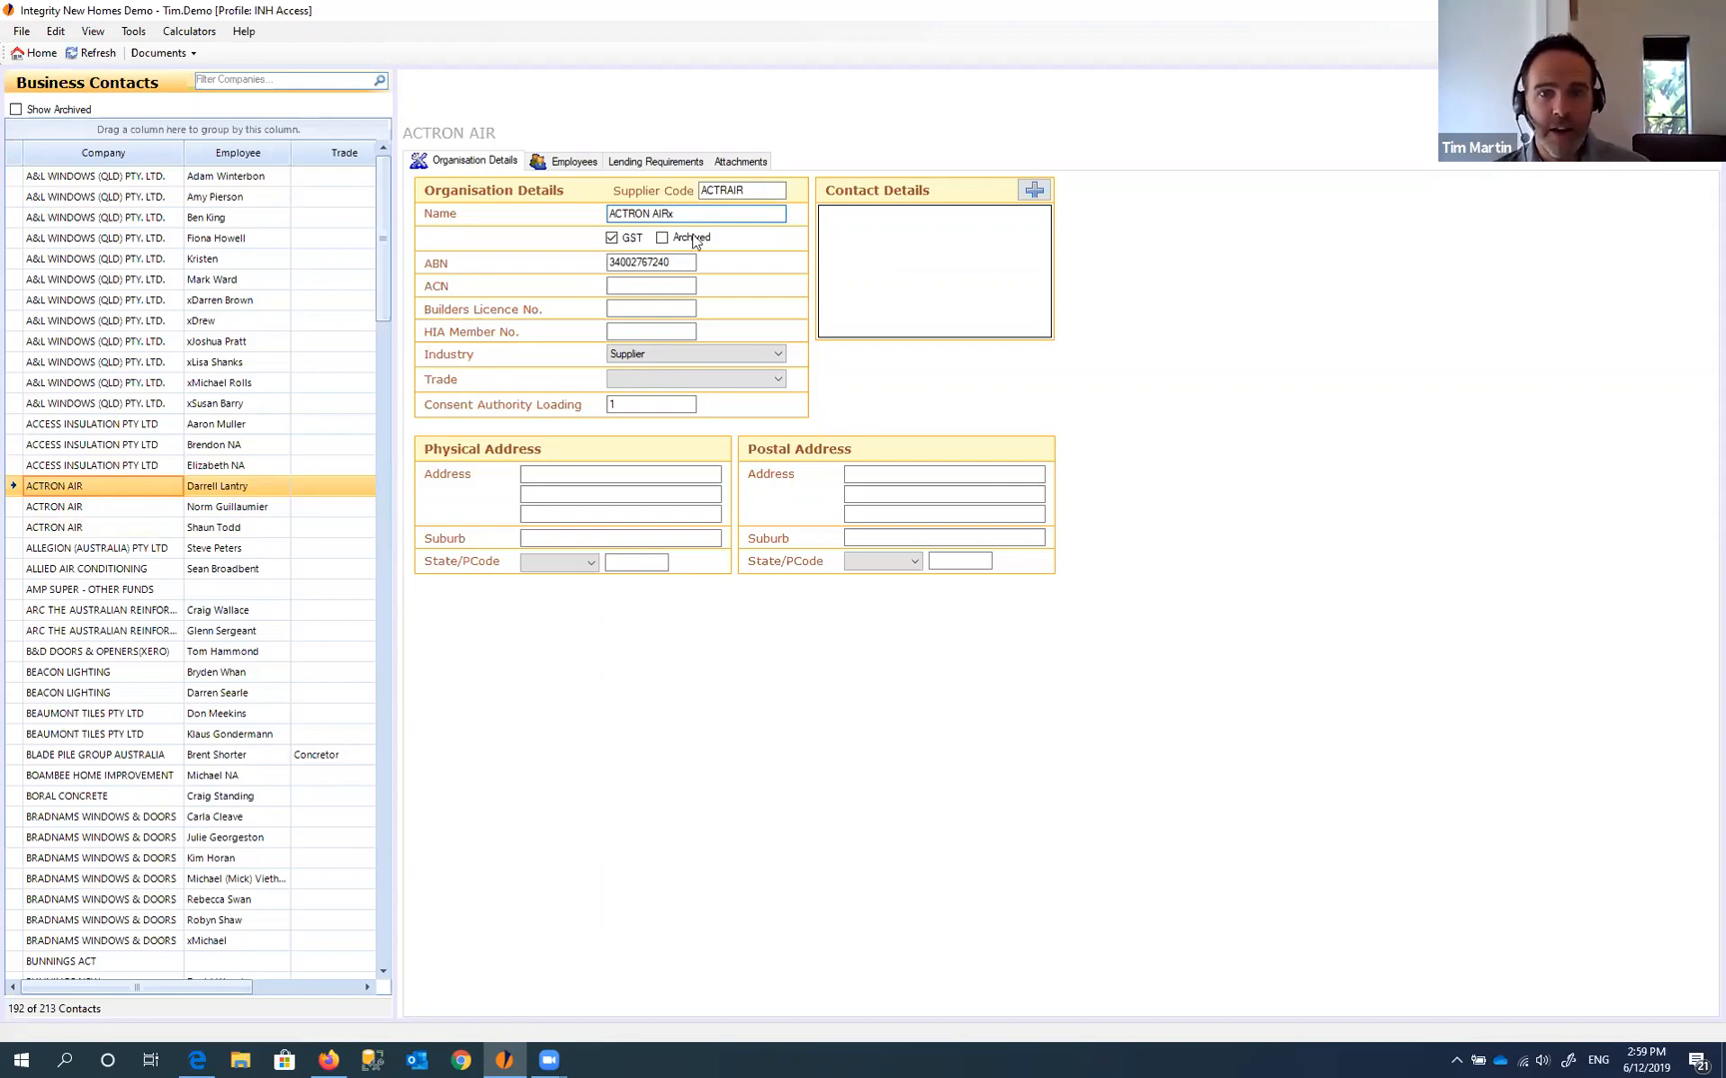
pyautogui.click(643, 284)
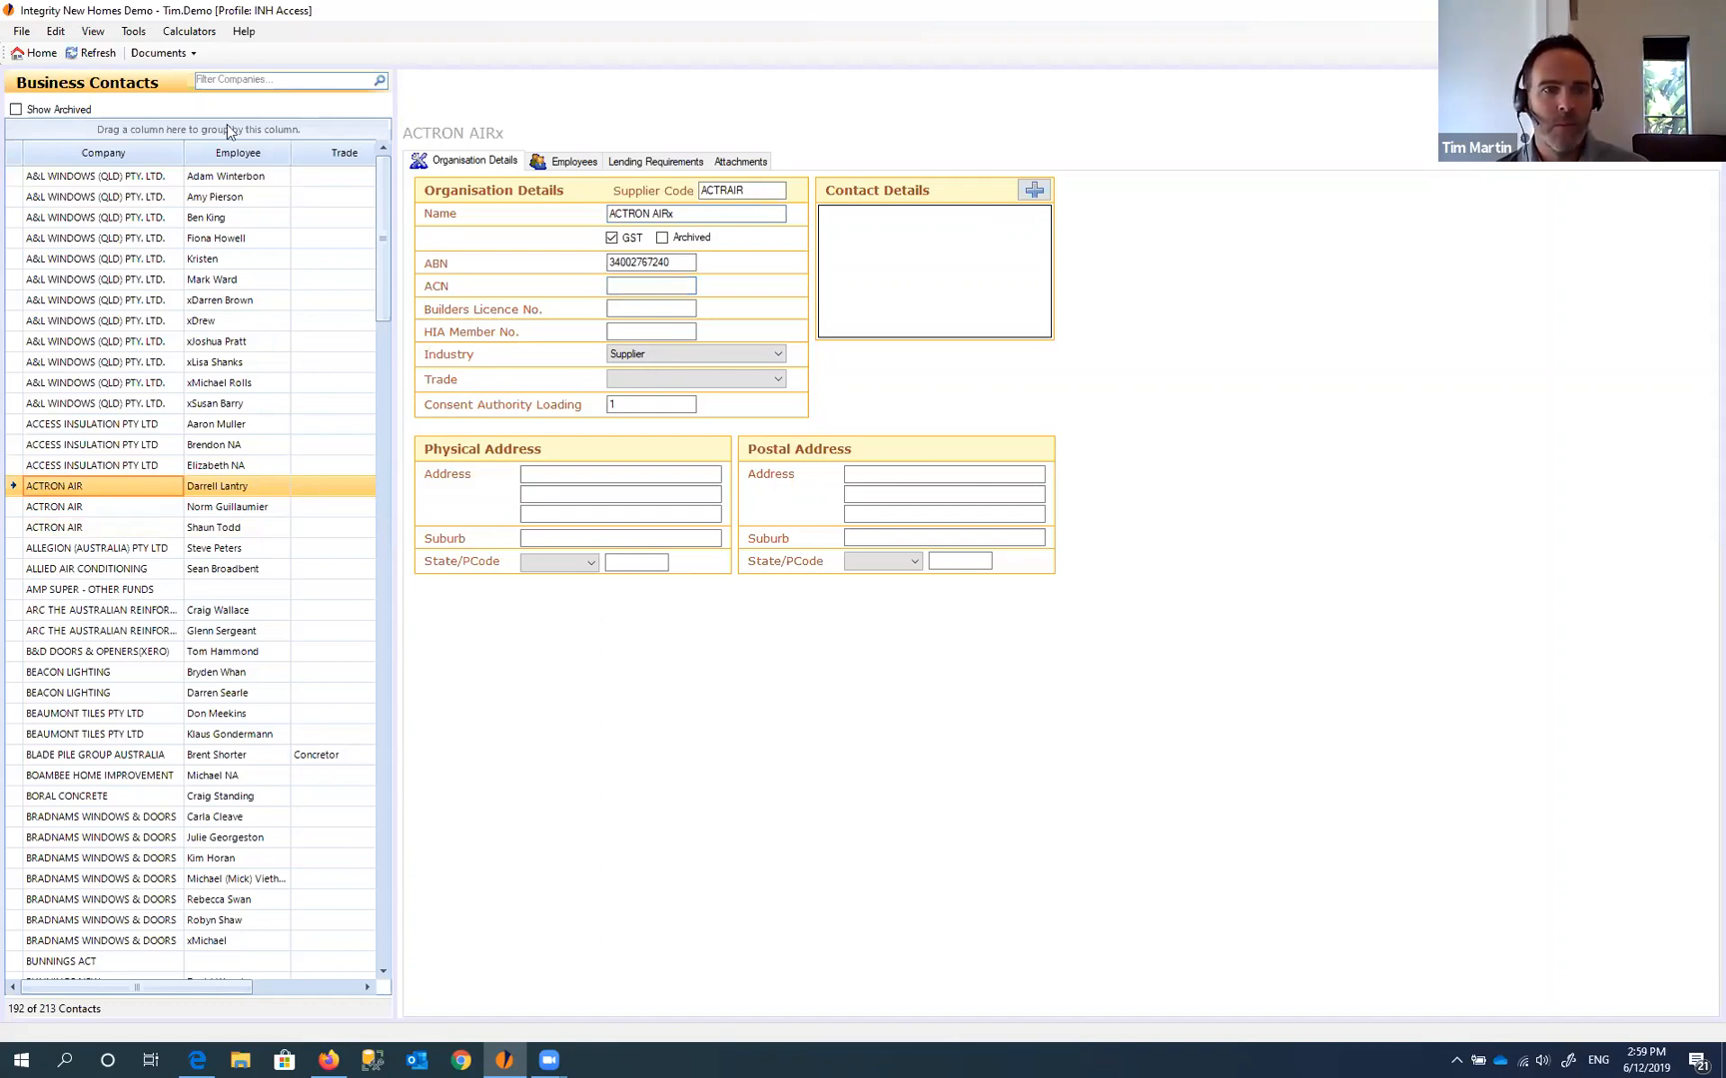
pyautogui.click(98, 52)
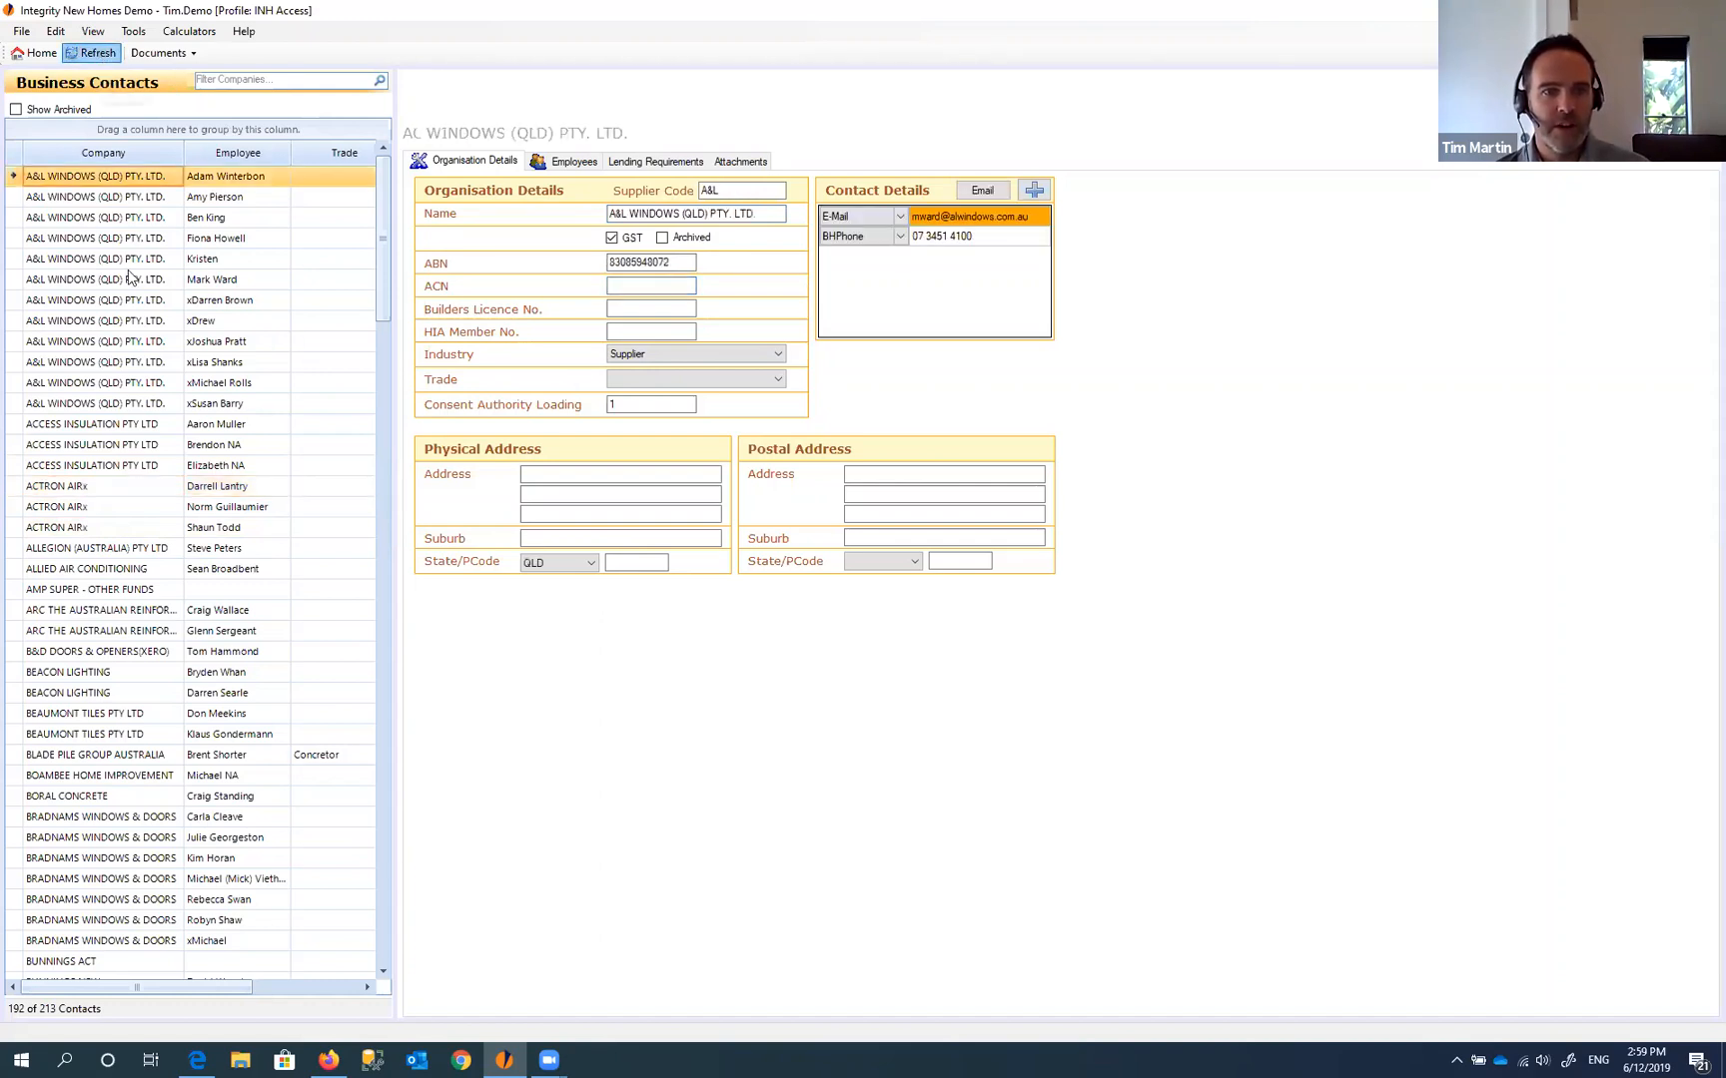
pyautogui.click(72, 489)
pyautogui.click(83, 512)
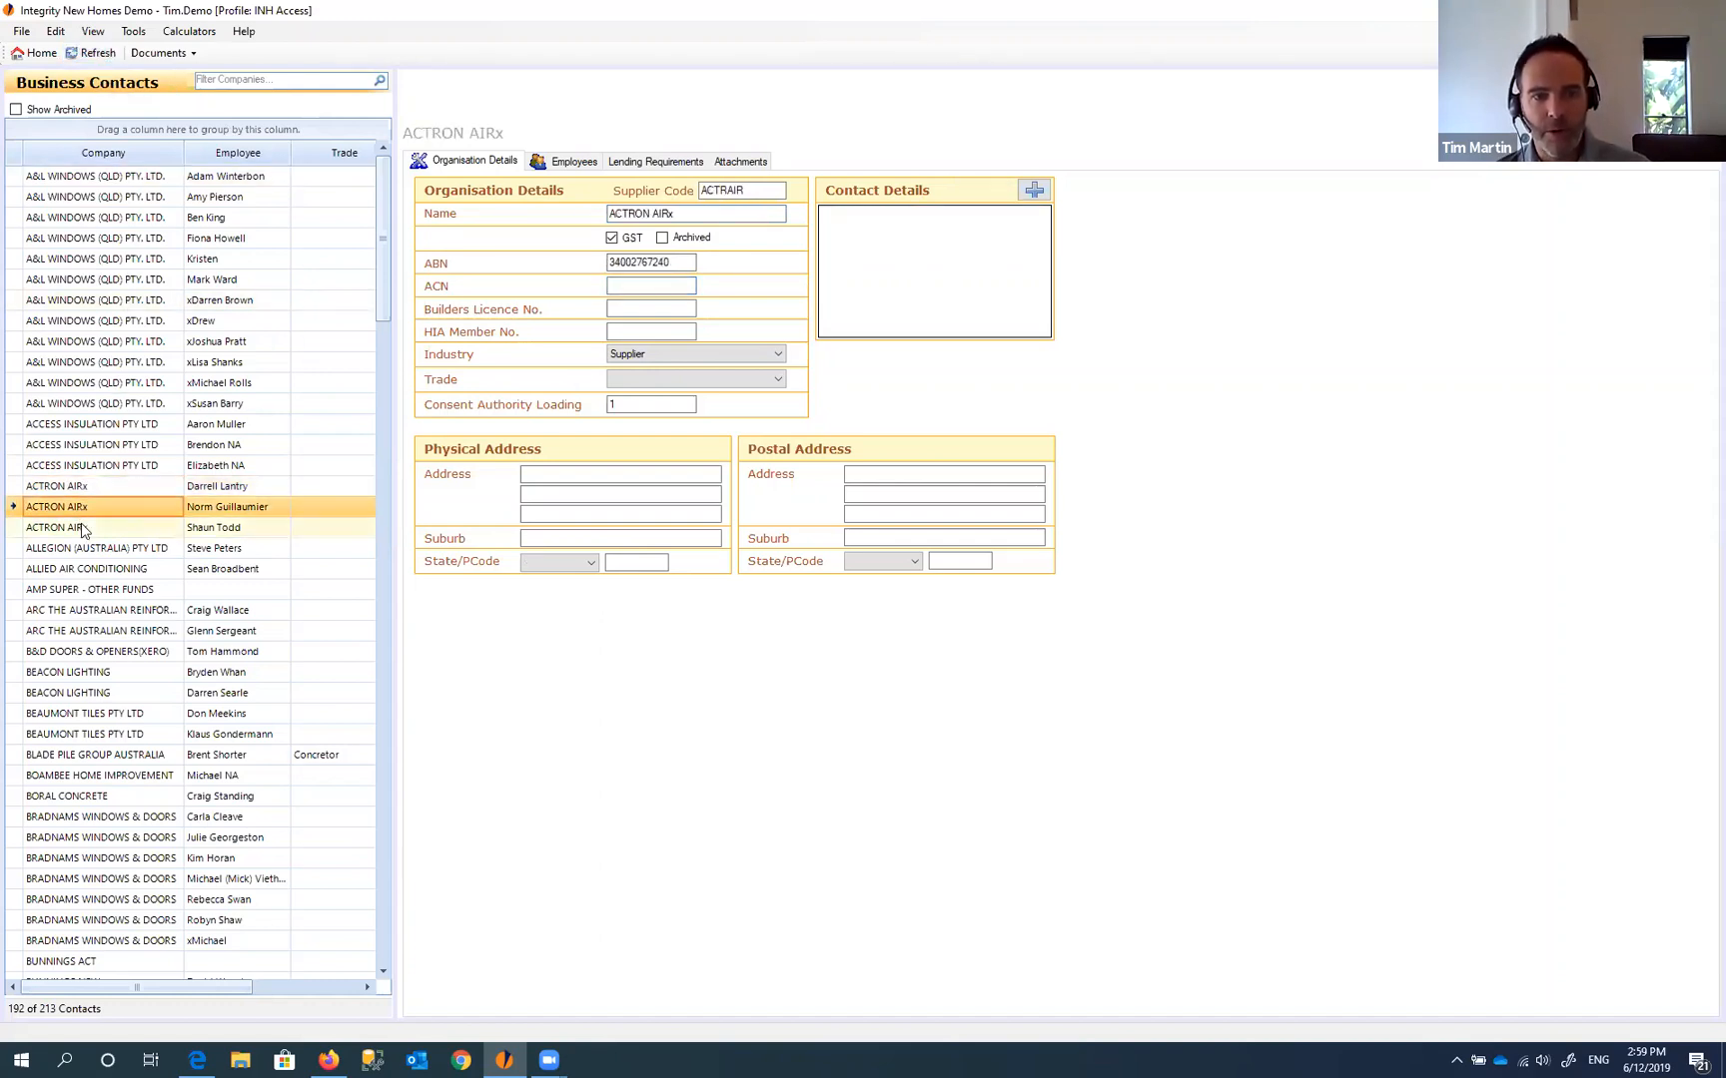
pyautogui.click(85, 531)
pyautogui.click(85, 491)
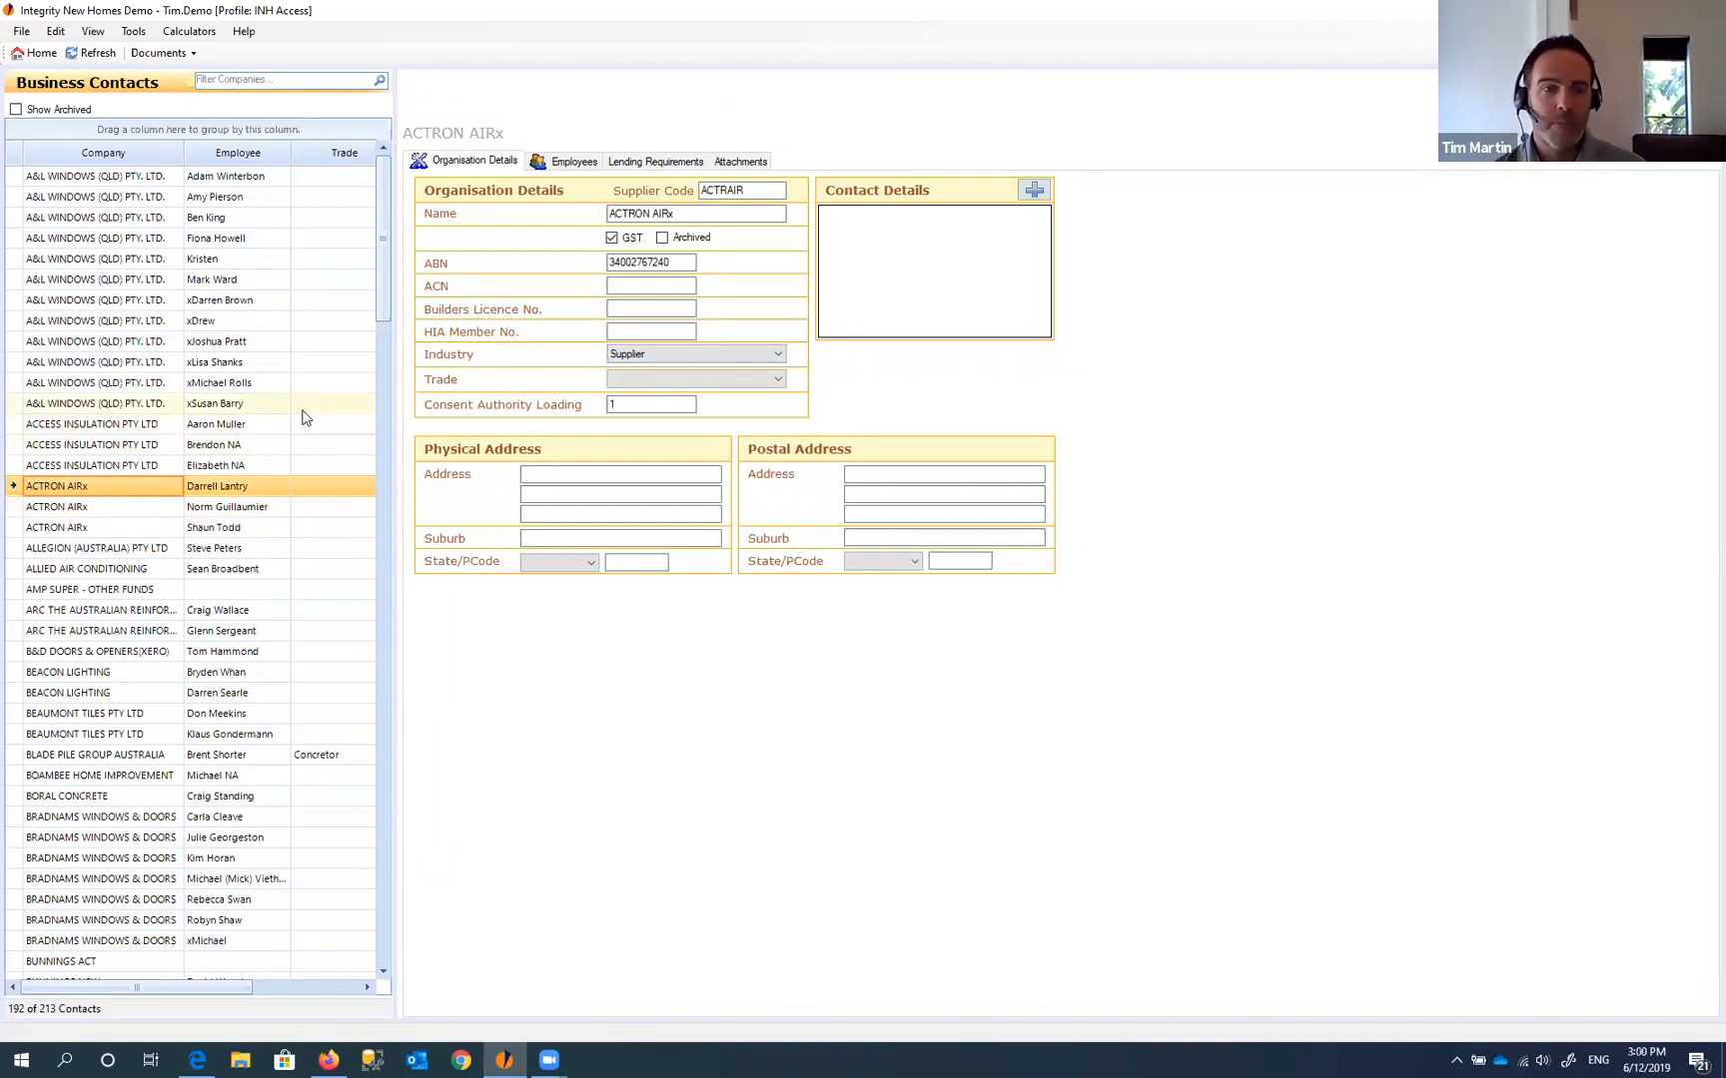
# - Mark ACTRON AIRx as Archived, then refresh the list with Show Archived ticked
pyautogui.click(663, 239)
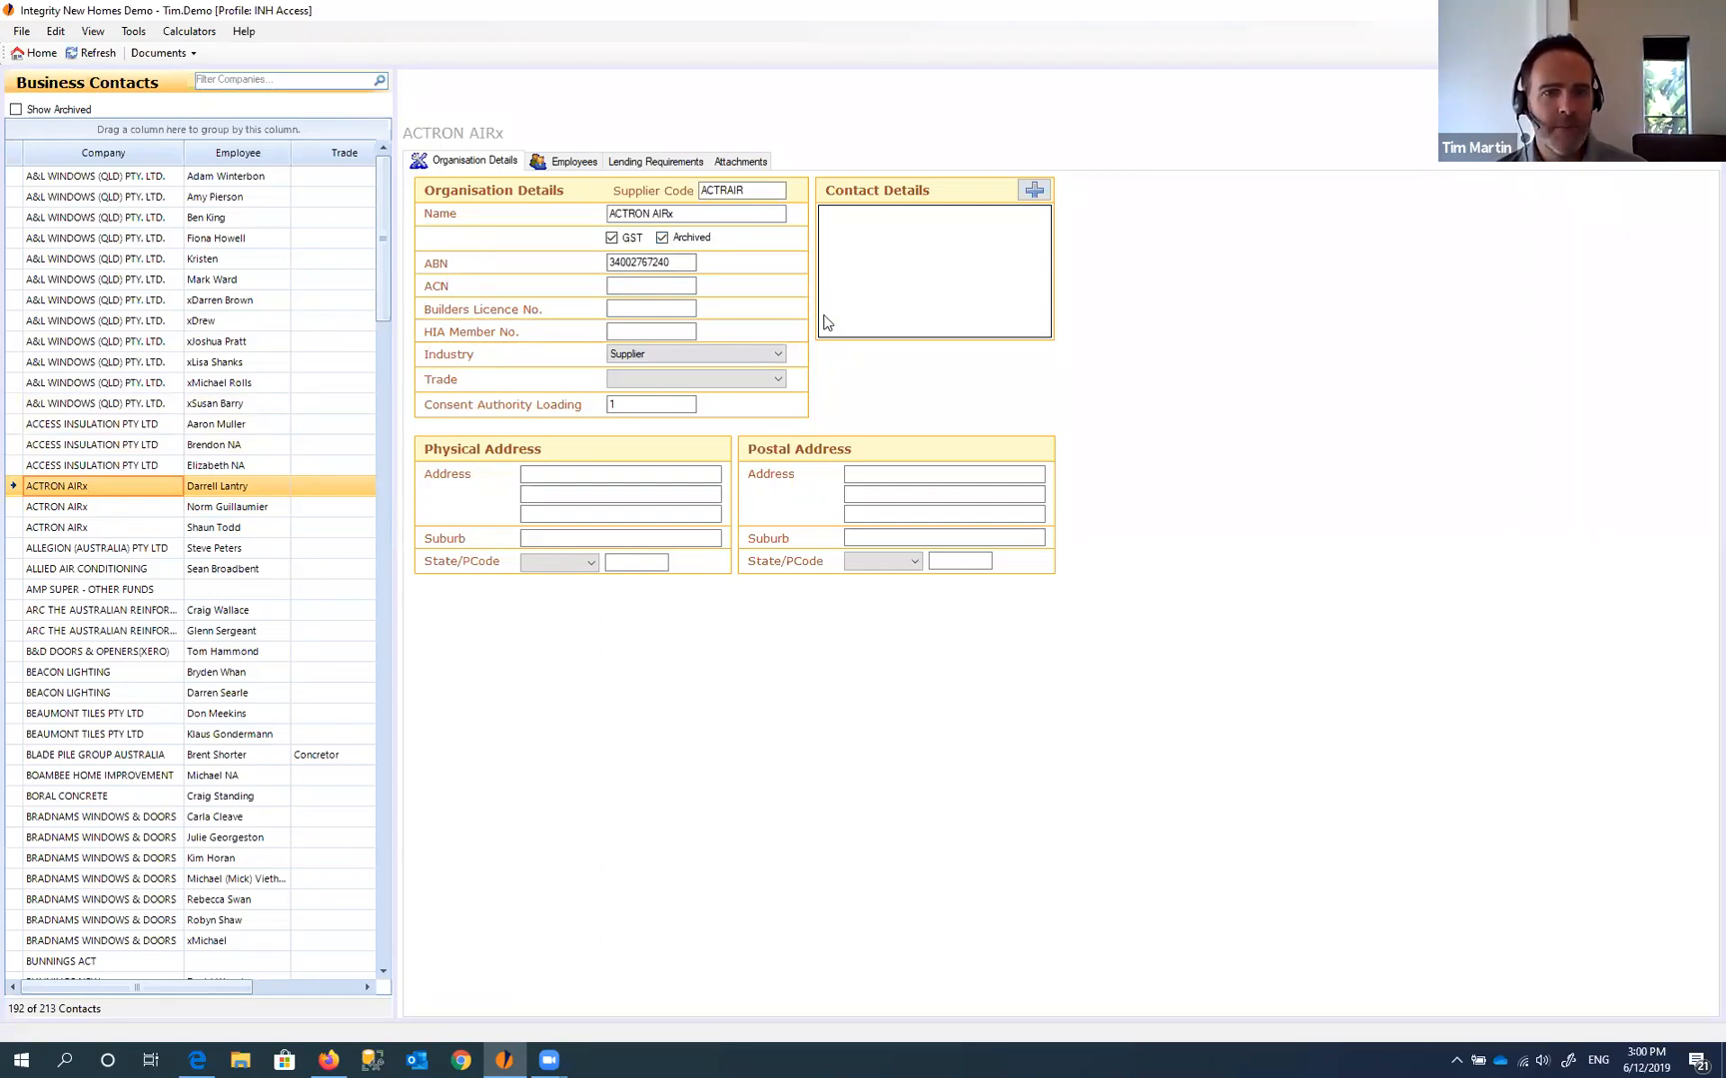
pyautogui.click(97, 54)
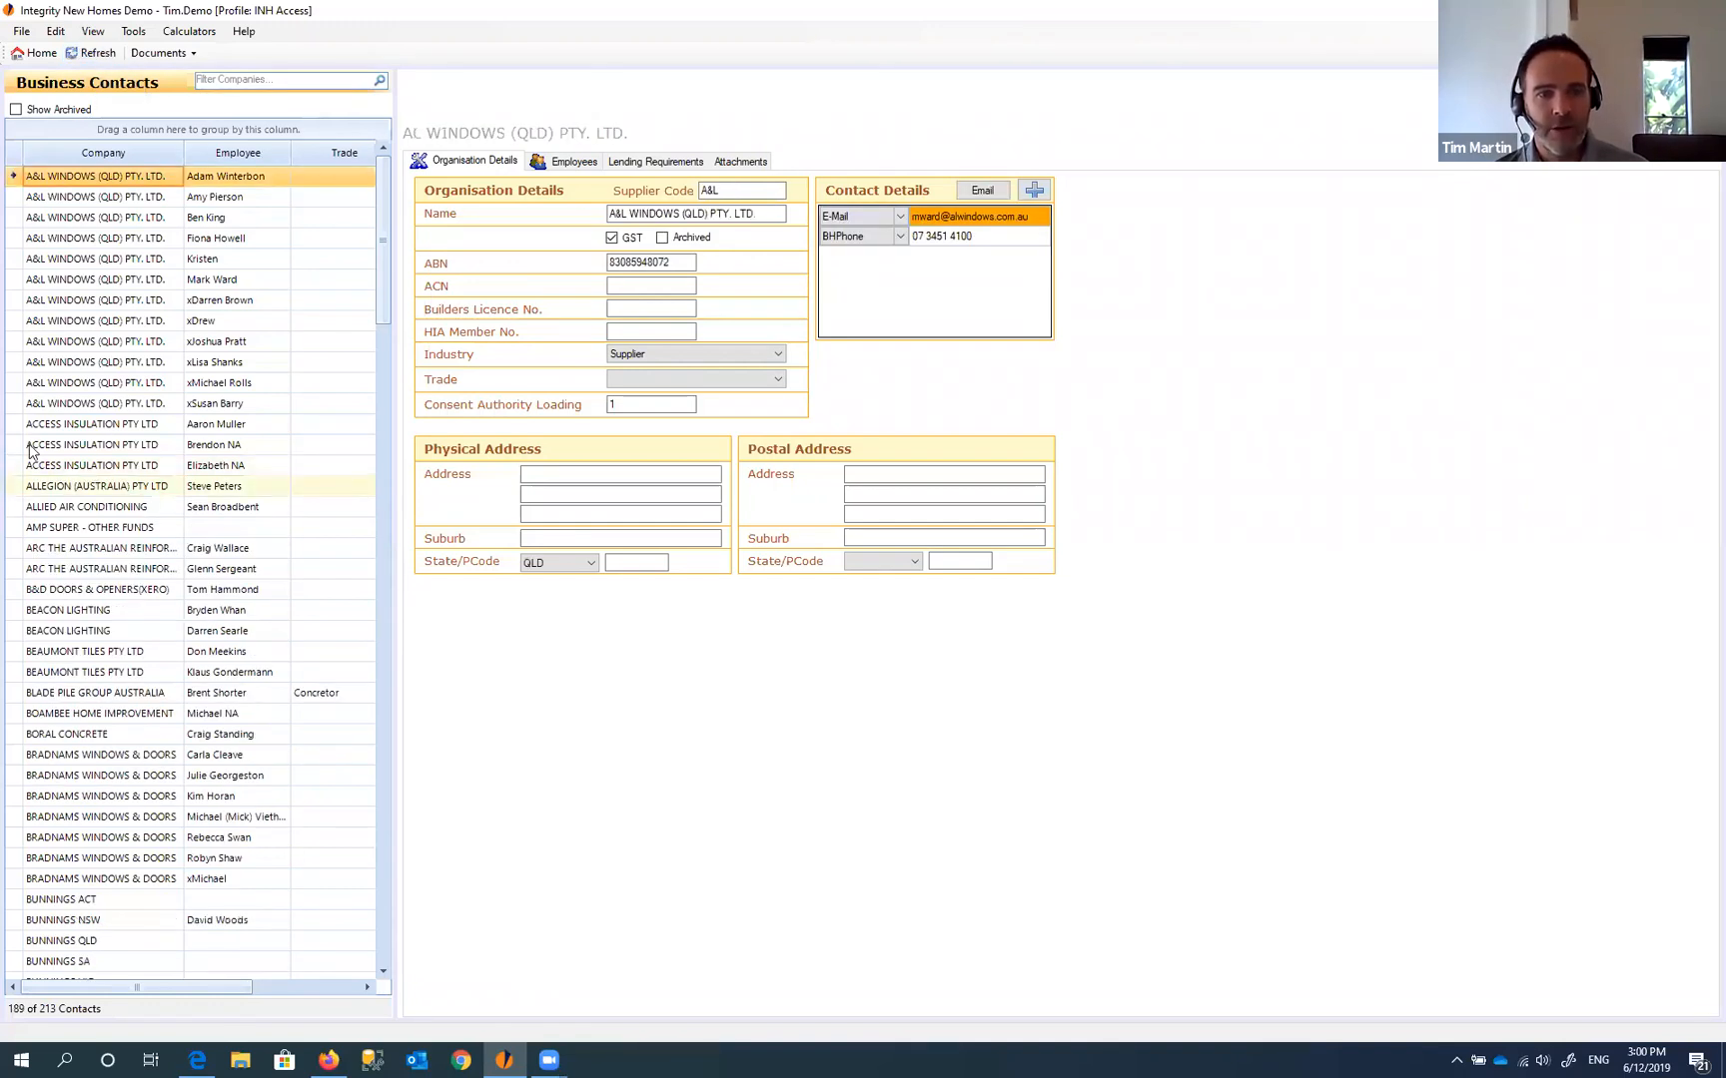
pyautogui.click(15, 109)
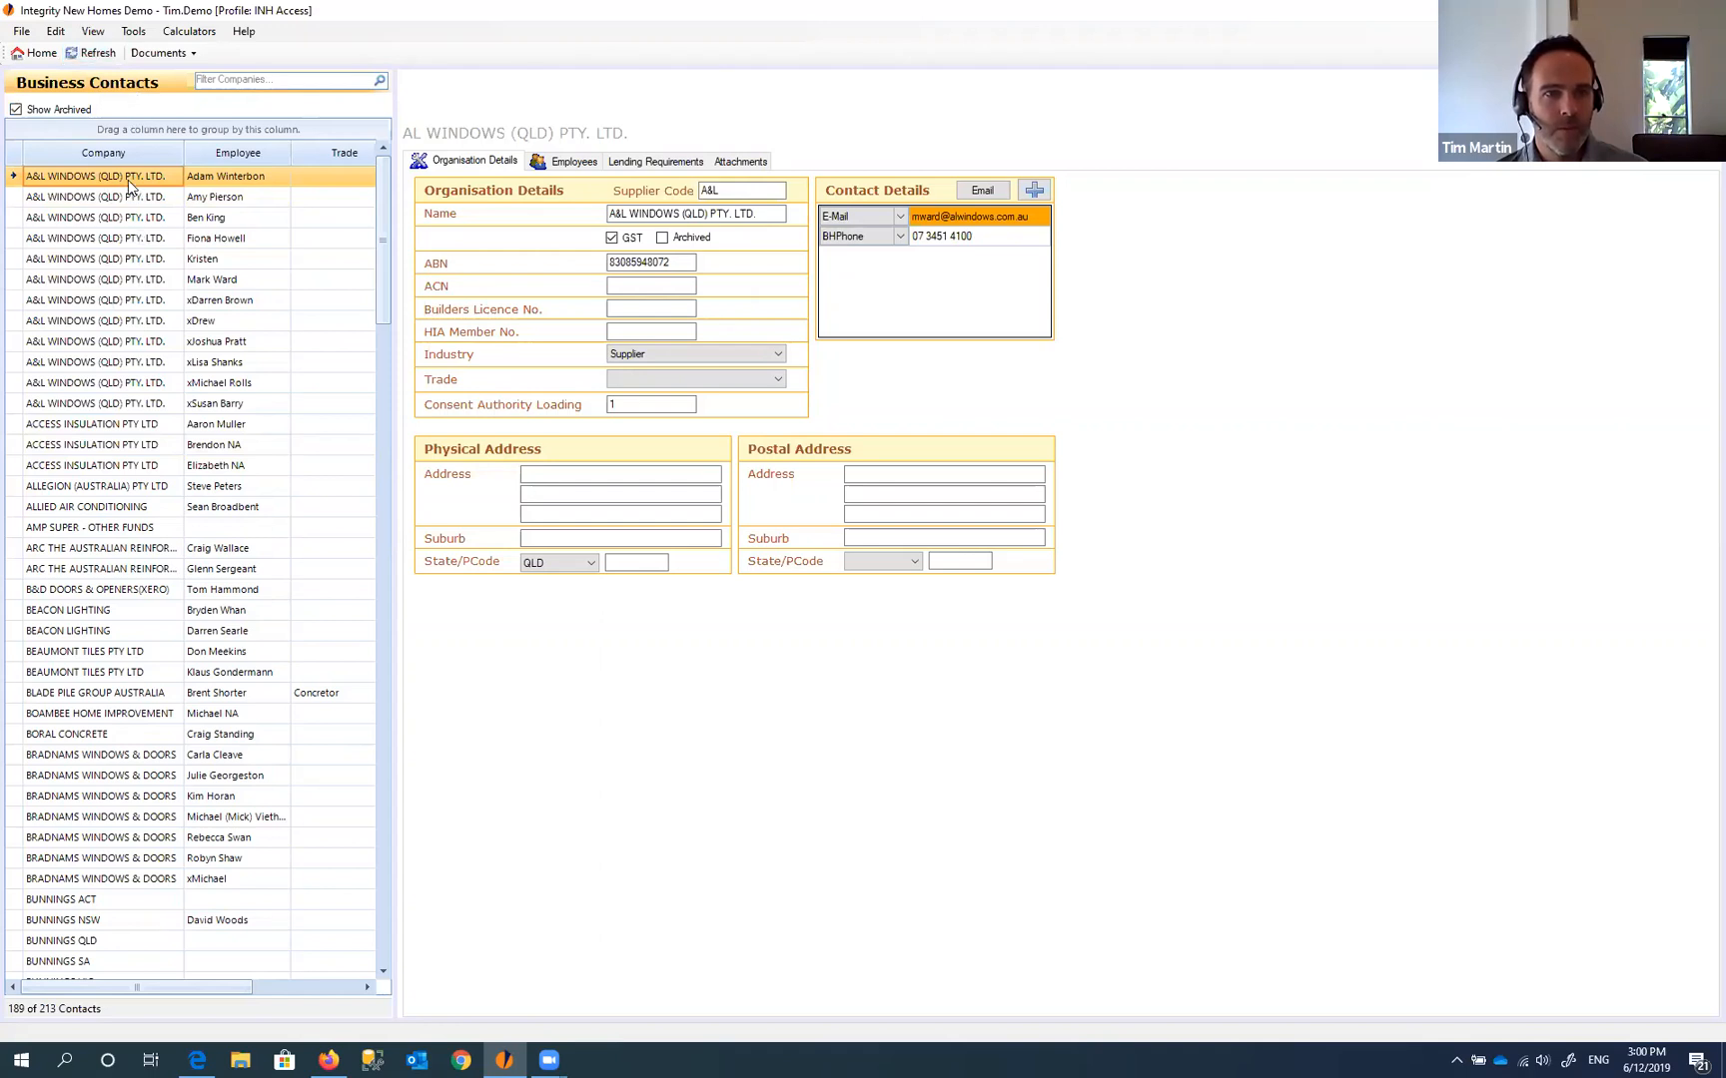
pyautogui.click(76, 58)
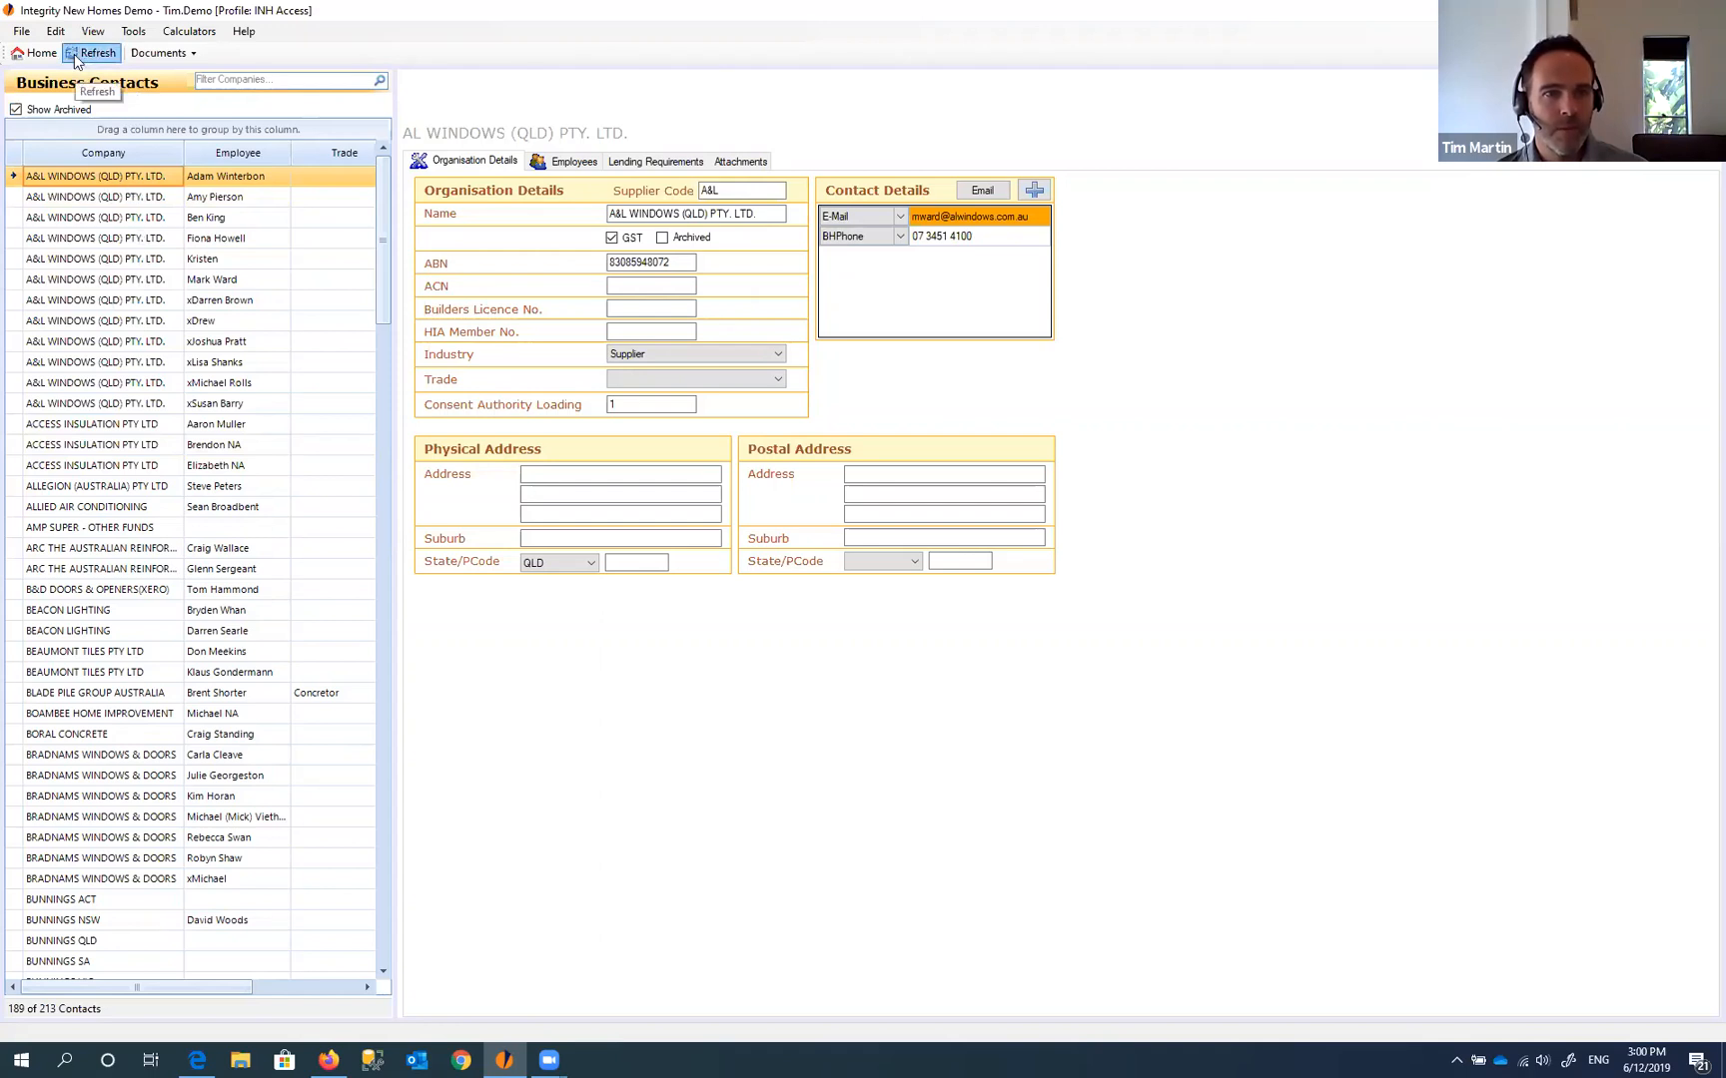
pyautogui.click(77, 424)
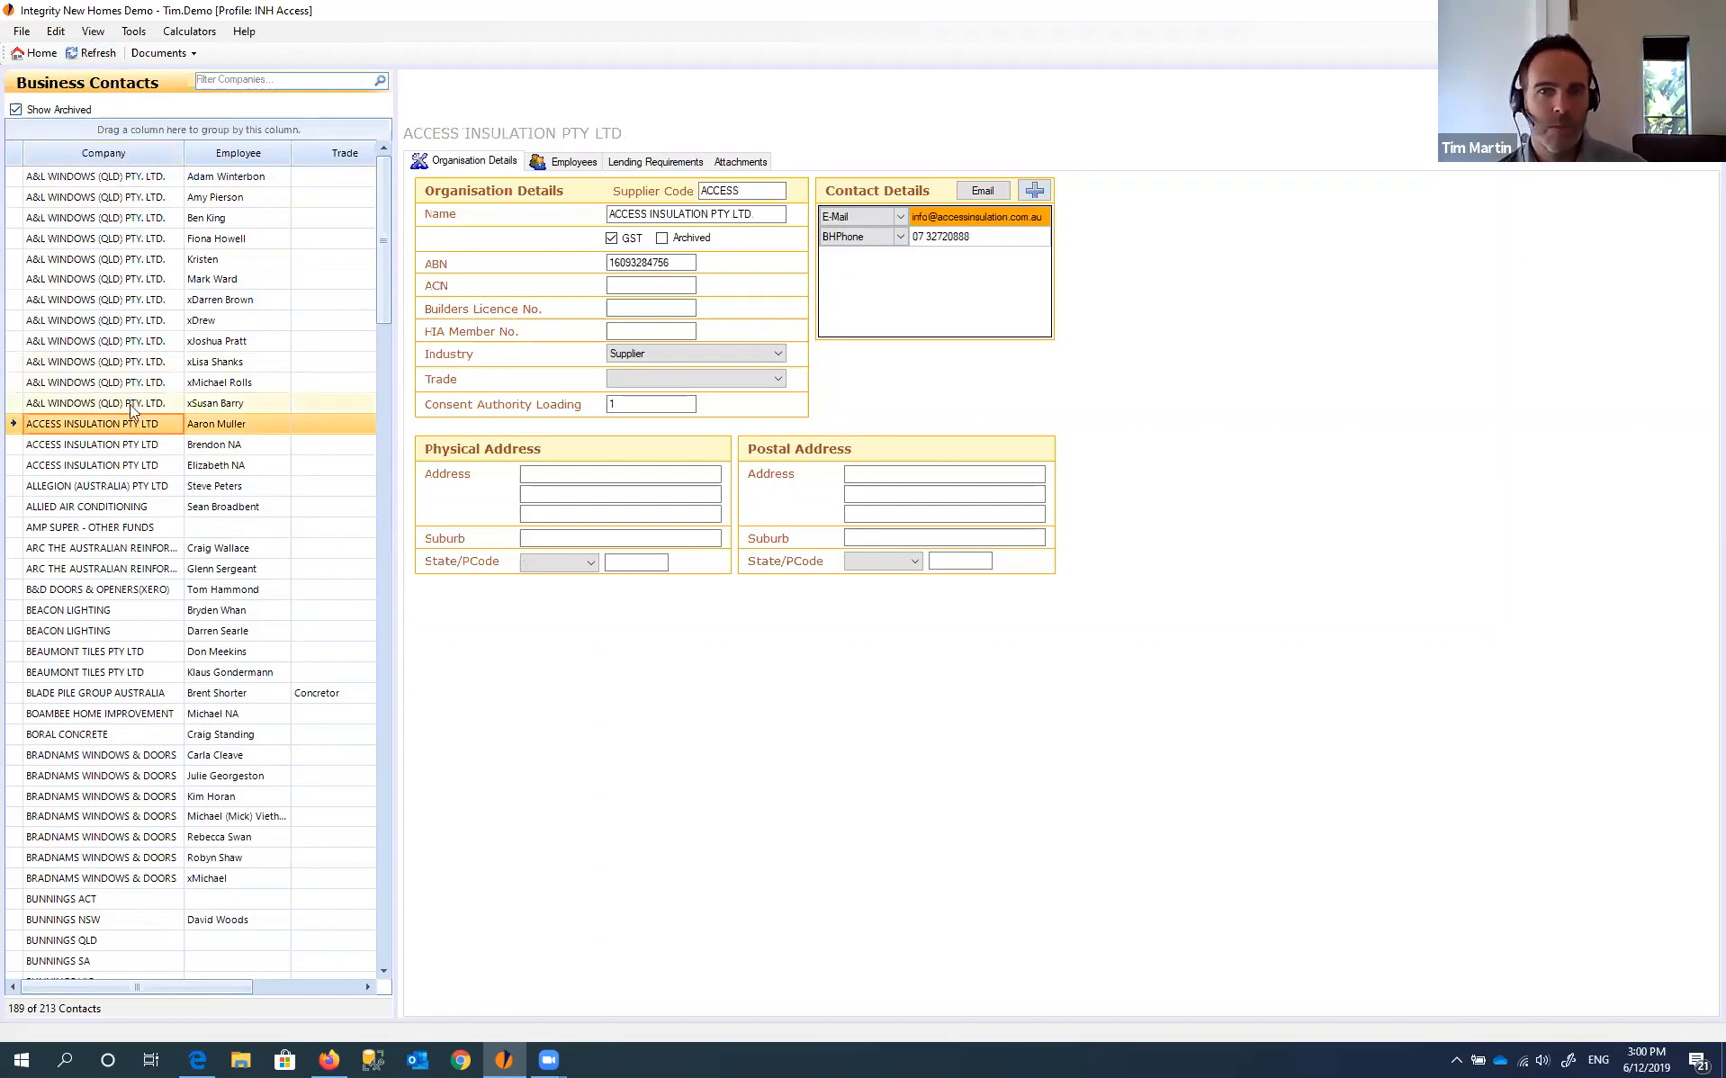
pyautogui.click(75, 404)
# - Filter the companies by 'actron' and browse the ACTRON AIRx contacts
pyautogui.click(236, 82)
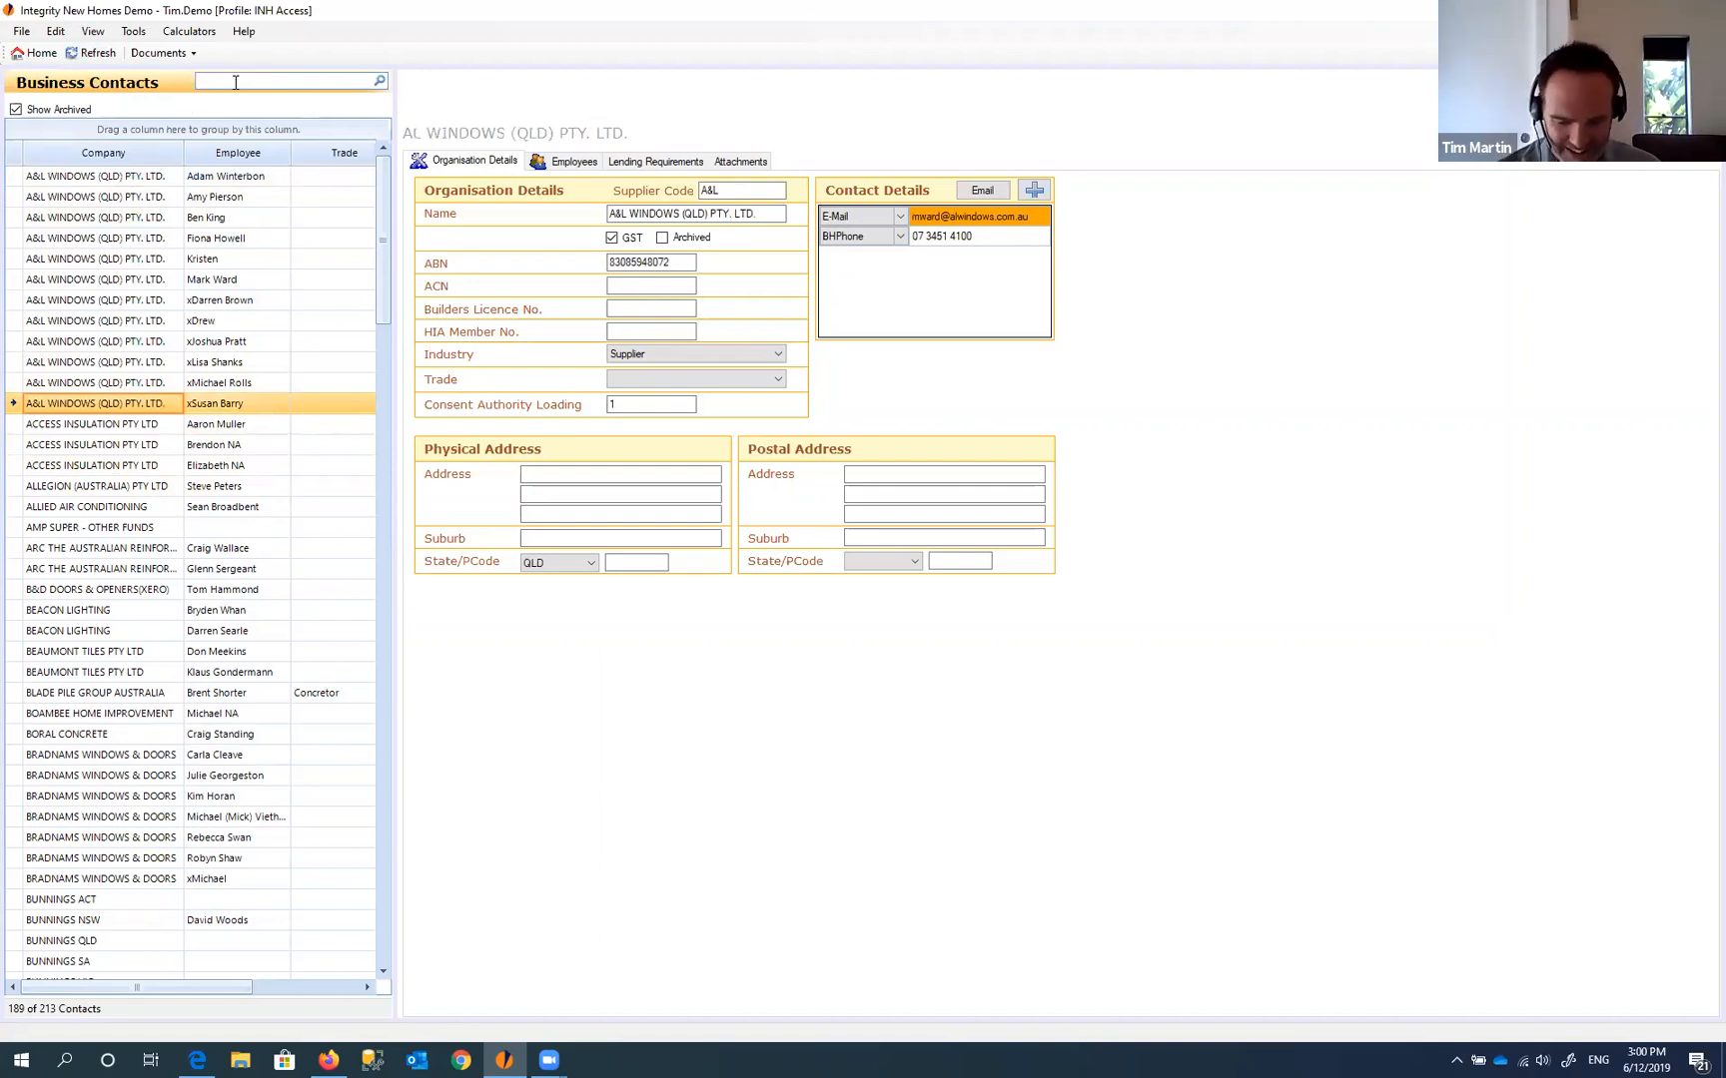
pyautogui.write('actron')
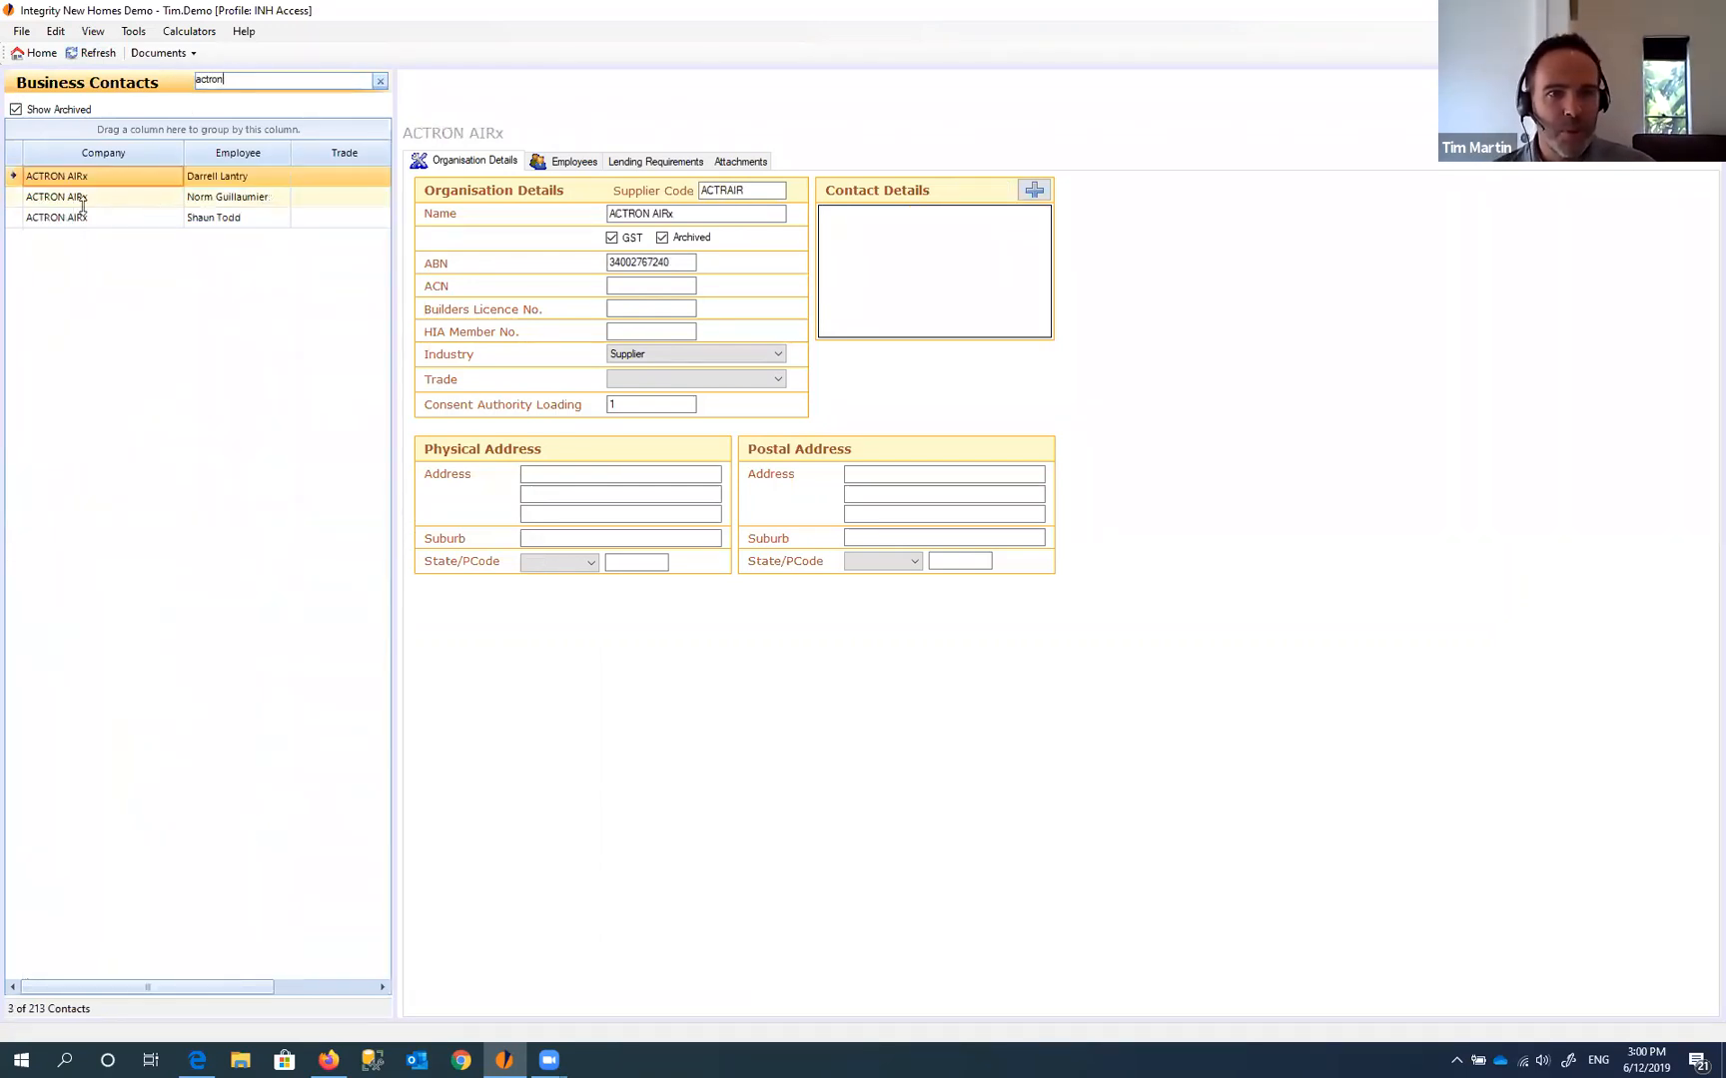
pyautogui.click(82, 200)
pyautogui.click(84, 175)
pyautogui.click(84, 190)
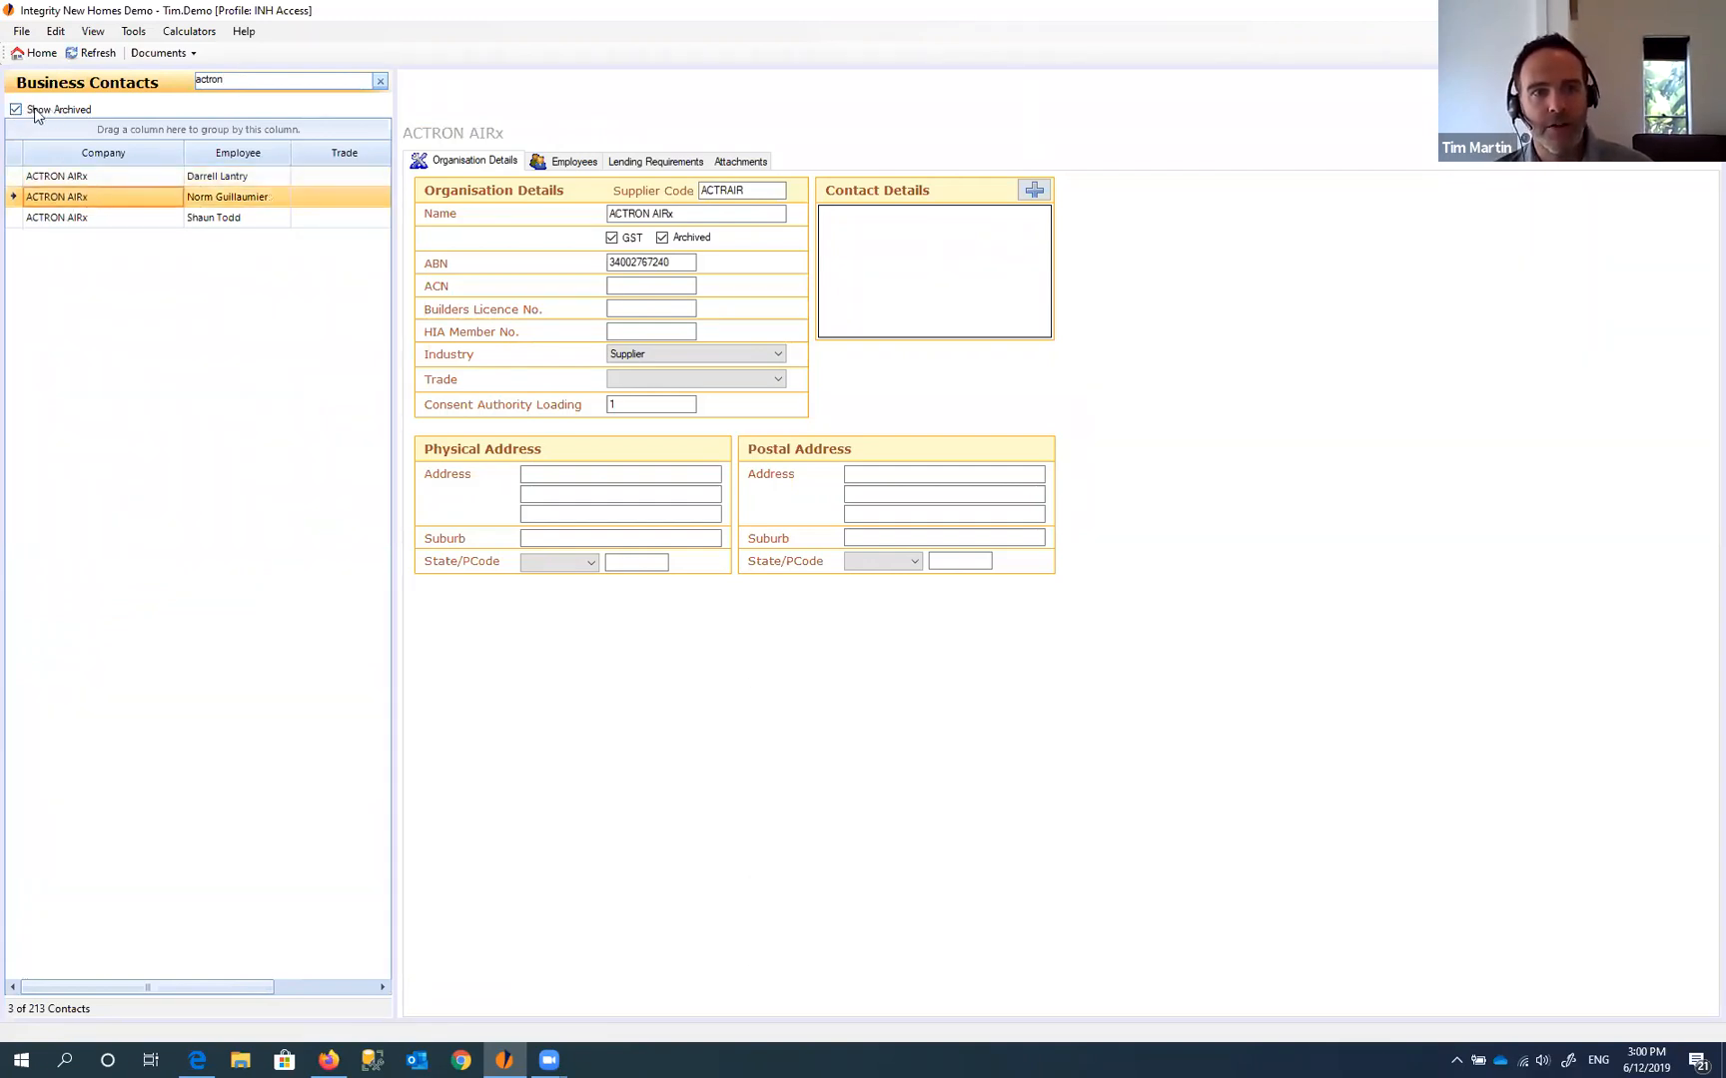
pyautogui.click(86, 178)
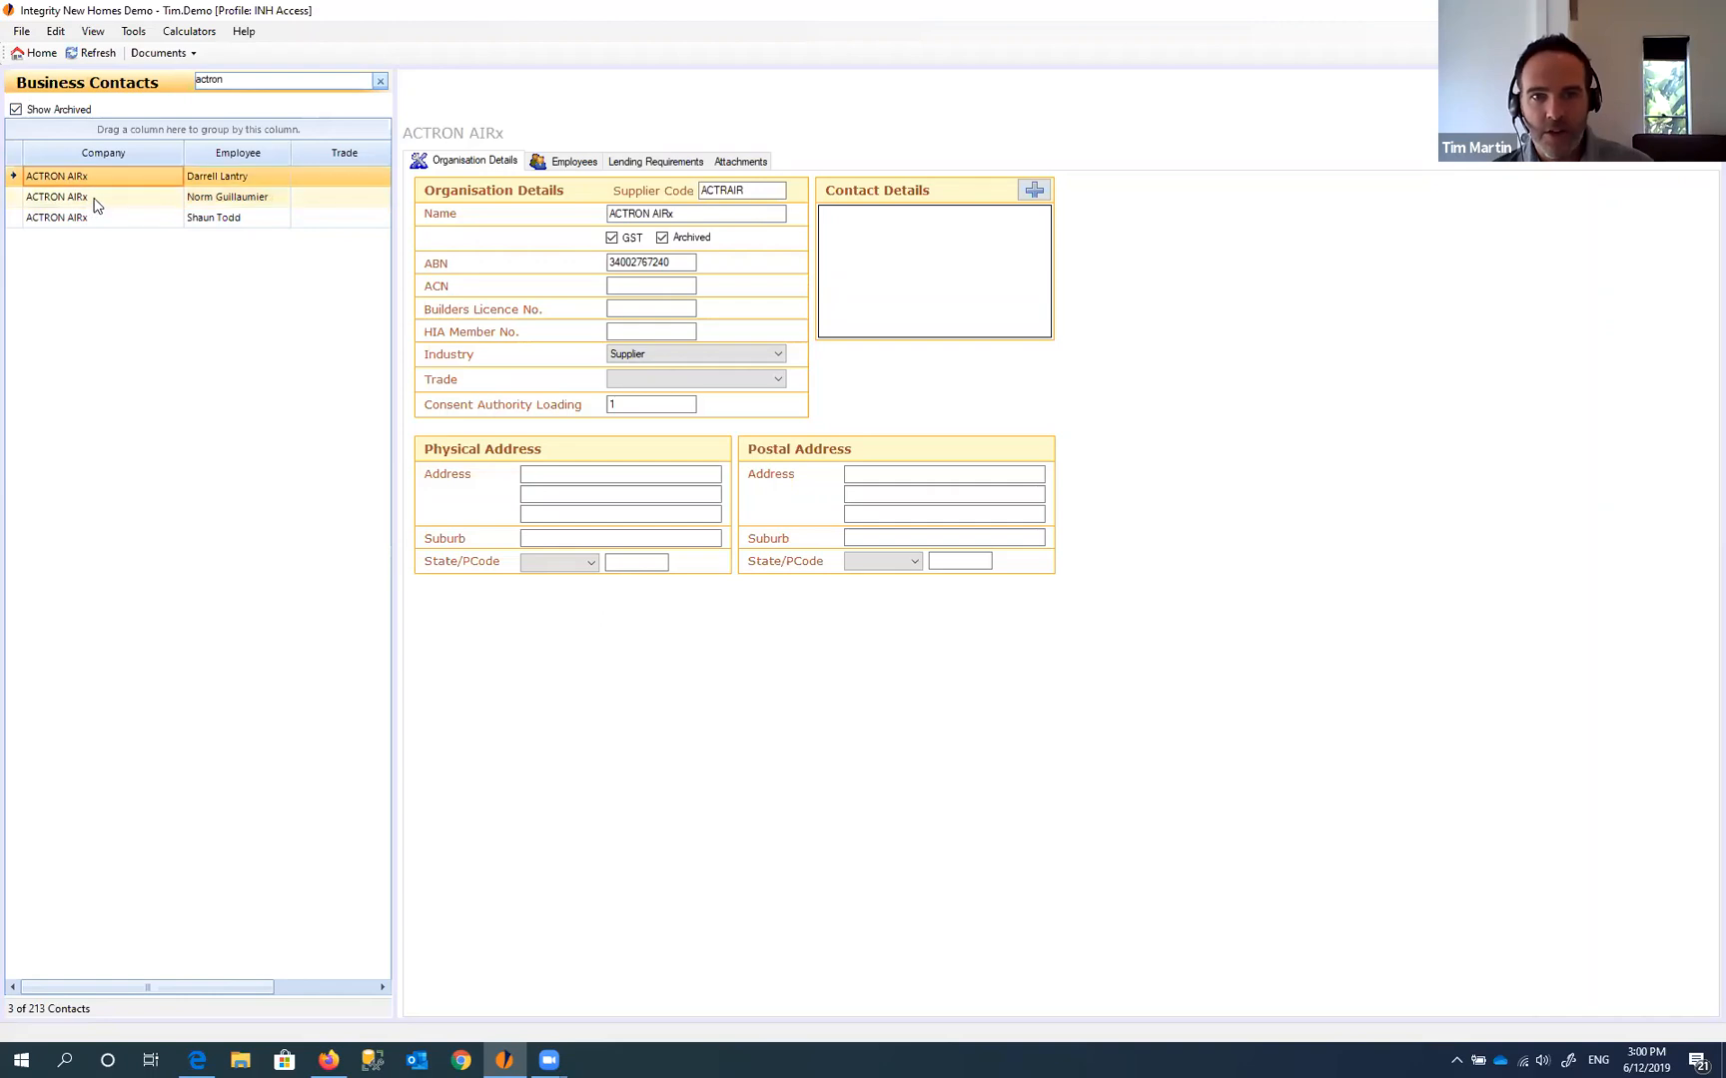
pyautogui.click(93, 200)
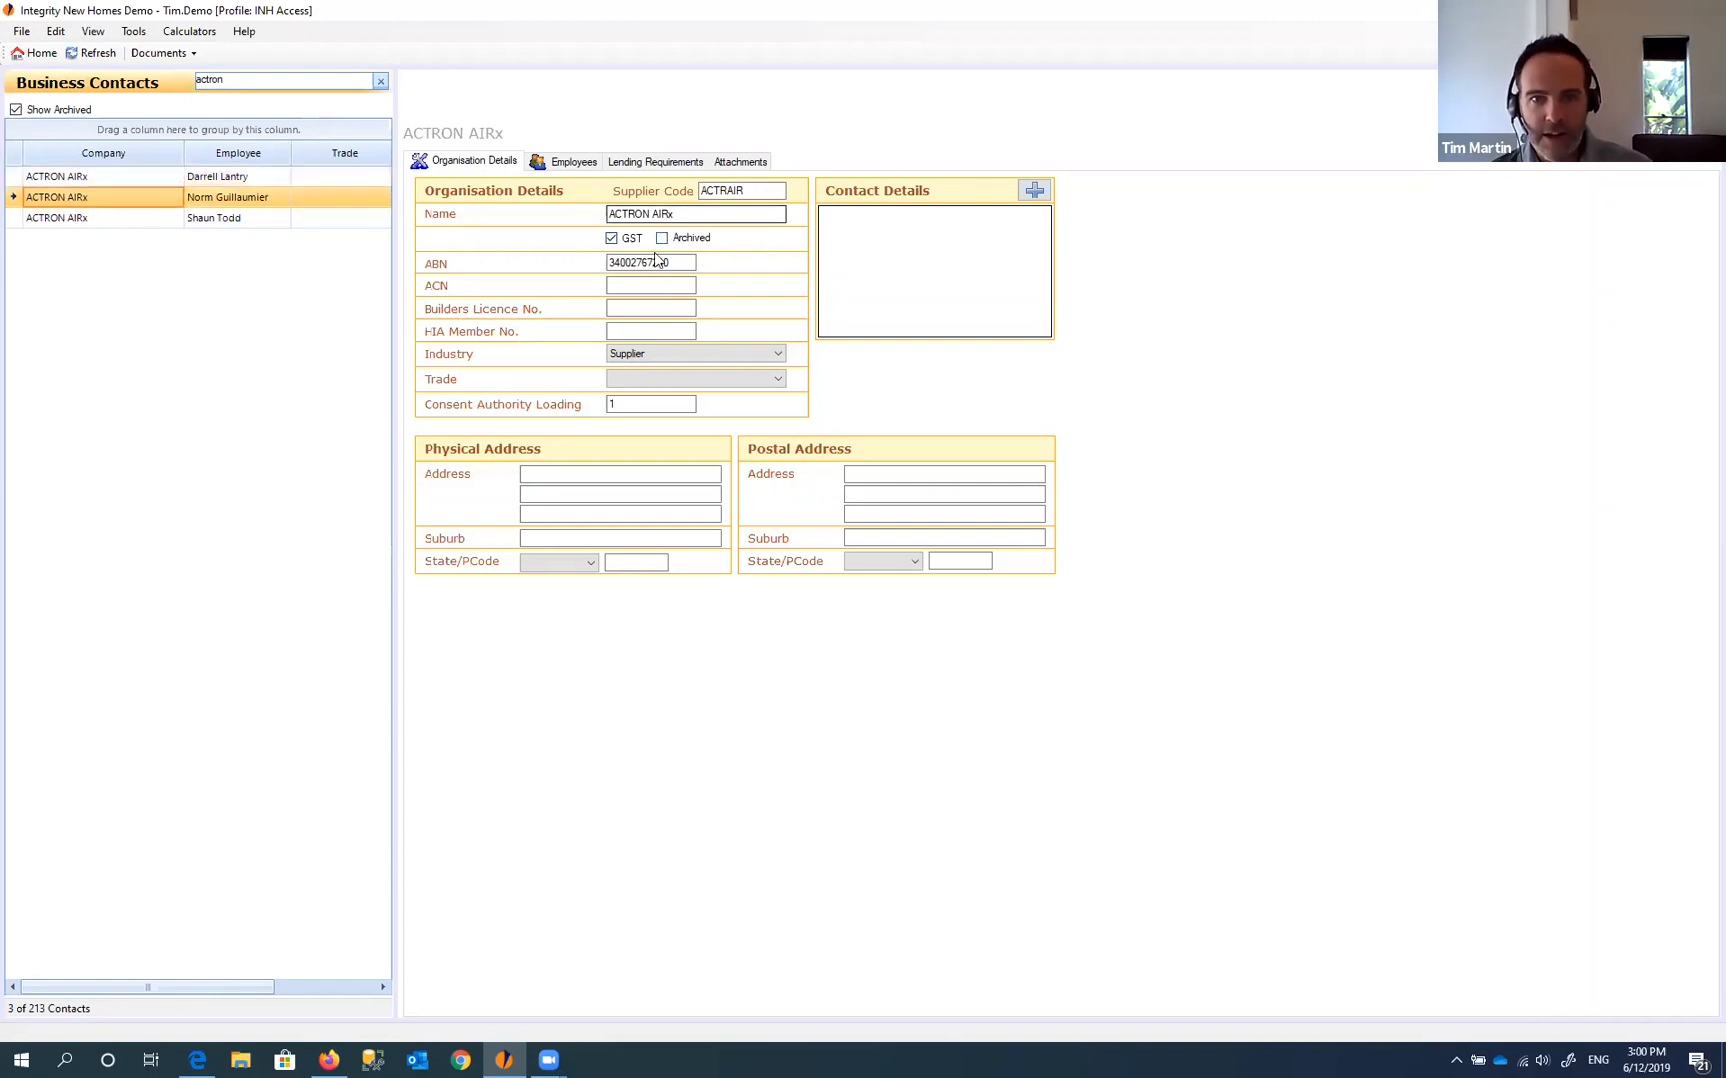
# - Restore the name to 'ACTRON AIR', untick Show Archived and refresh the list
pyautogui.click(697, 214)
pyautogui.press('BackSpace')
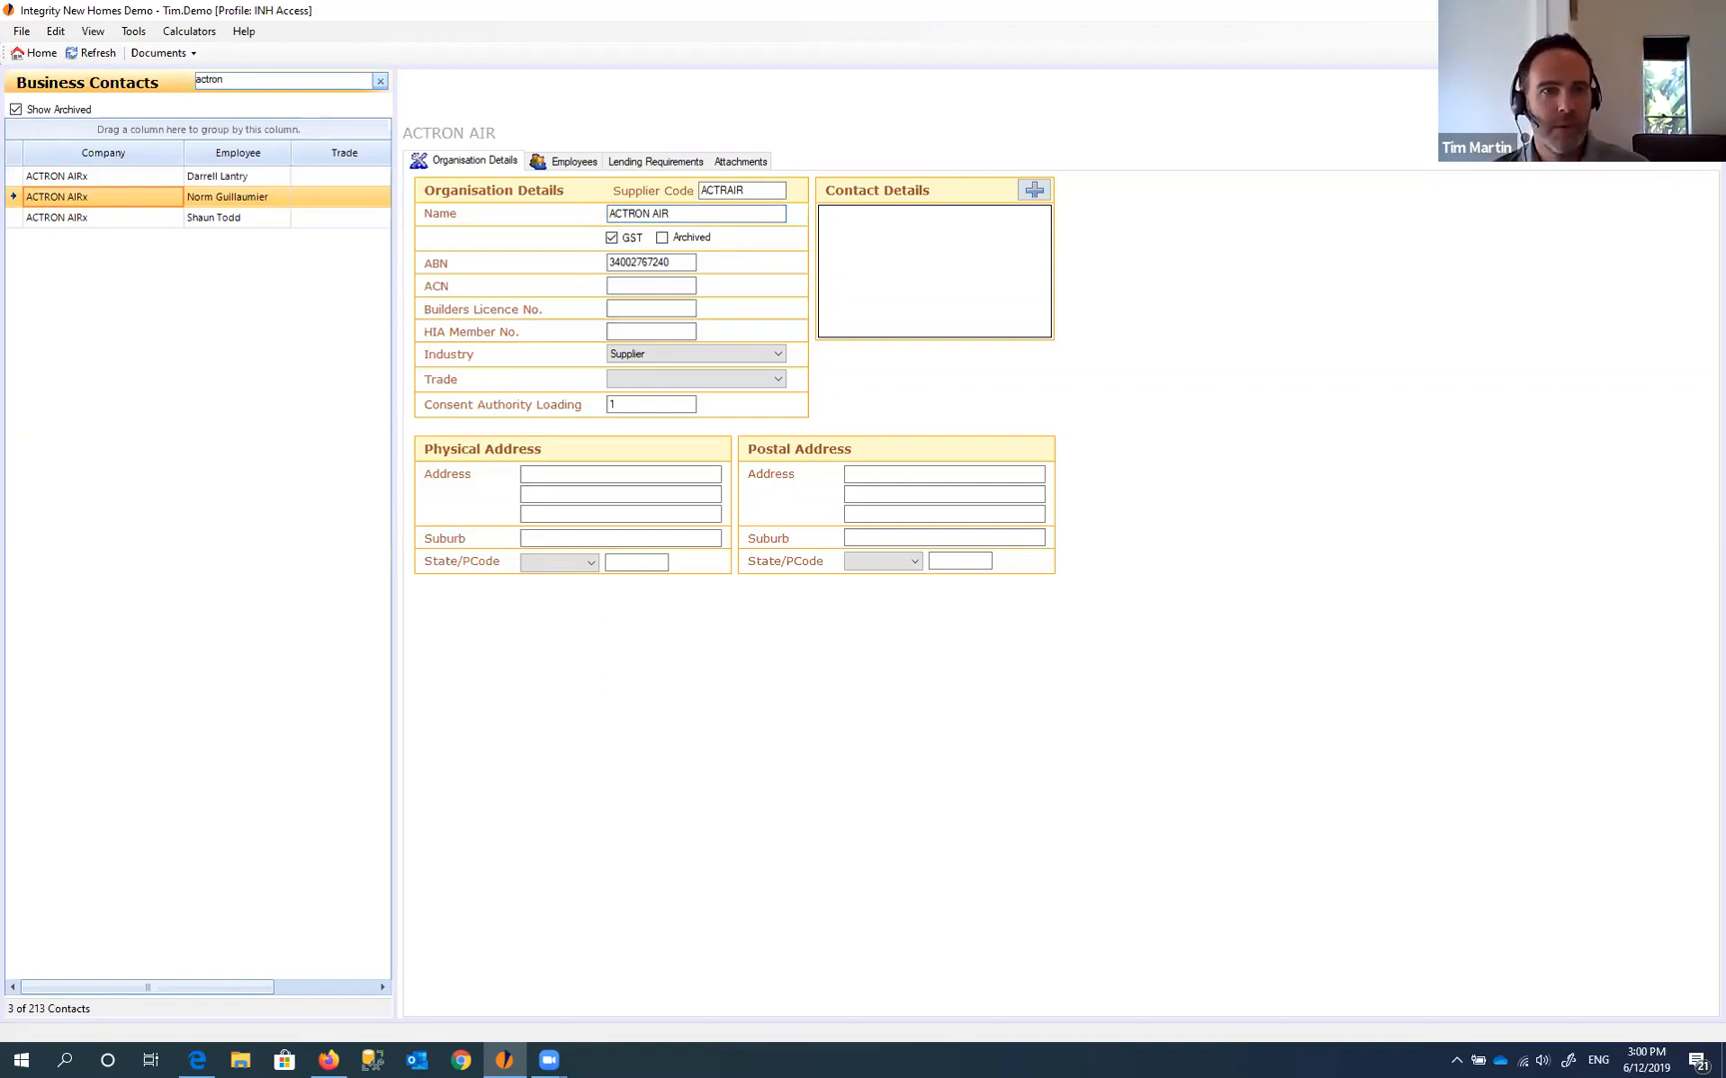
pyautogui.click(55, 113)
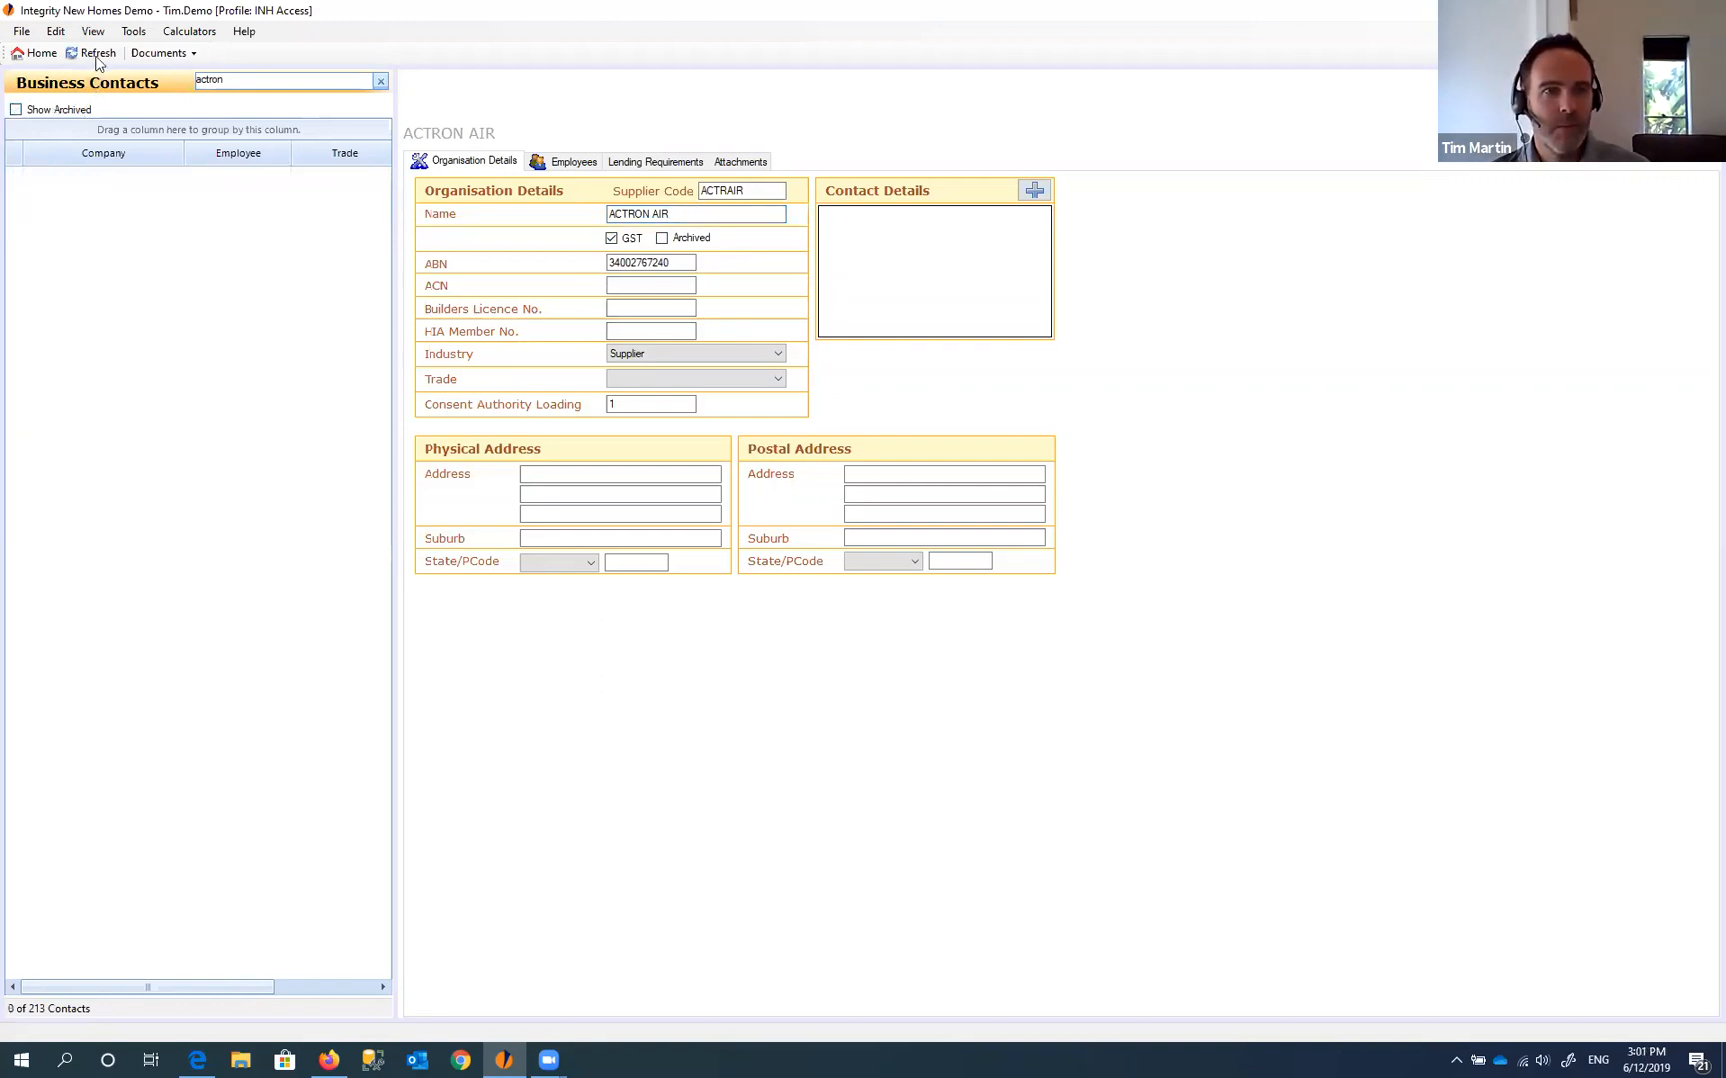
pyautogui.click(97, 55)
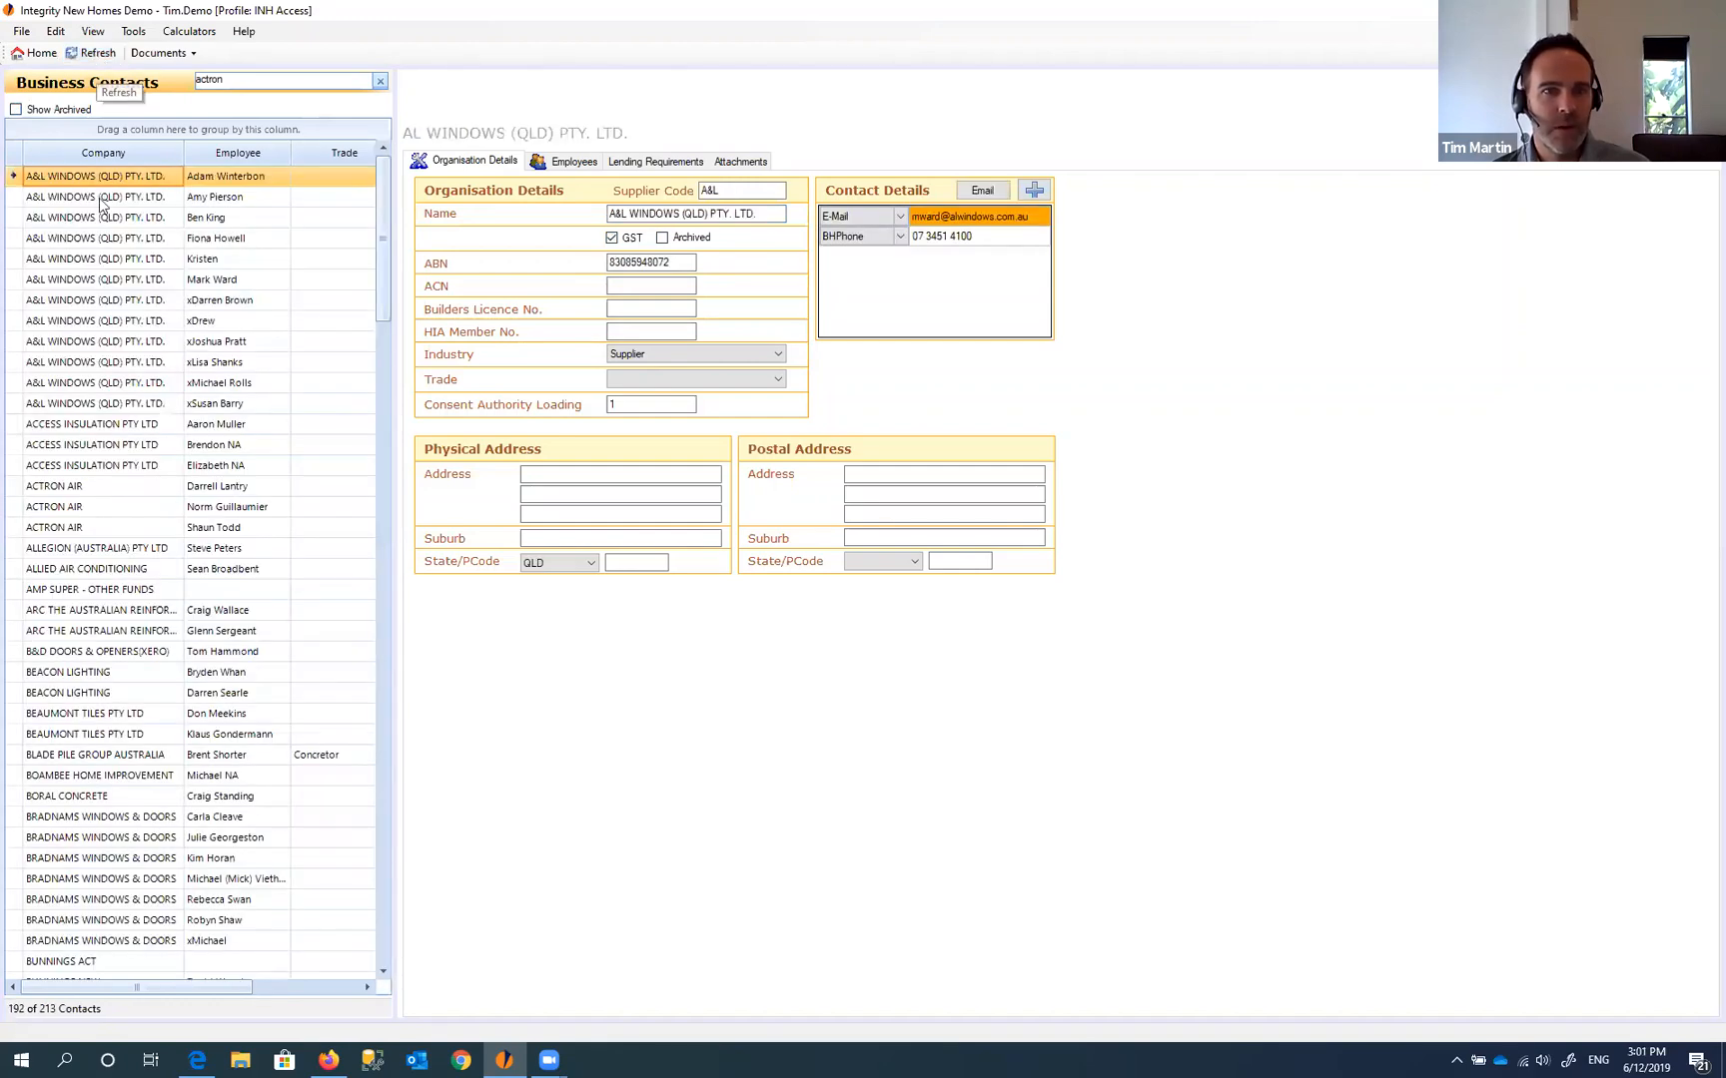
# - Browse ACTRON AIR's three contacts, ending on the first one
pyautogui.click(72, 491)
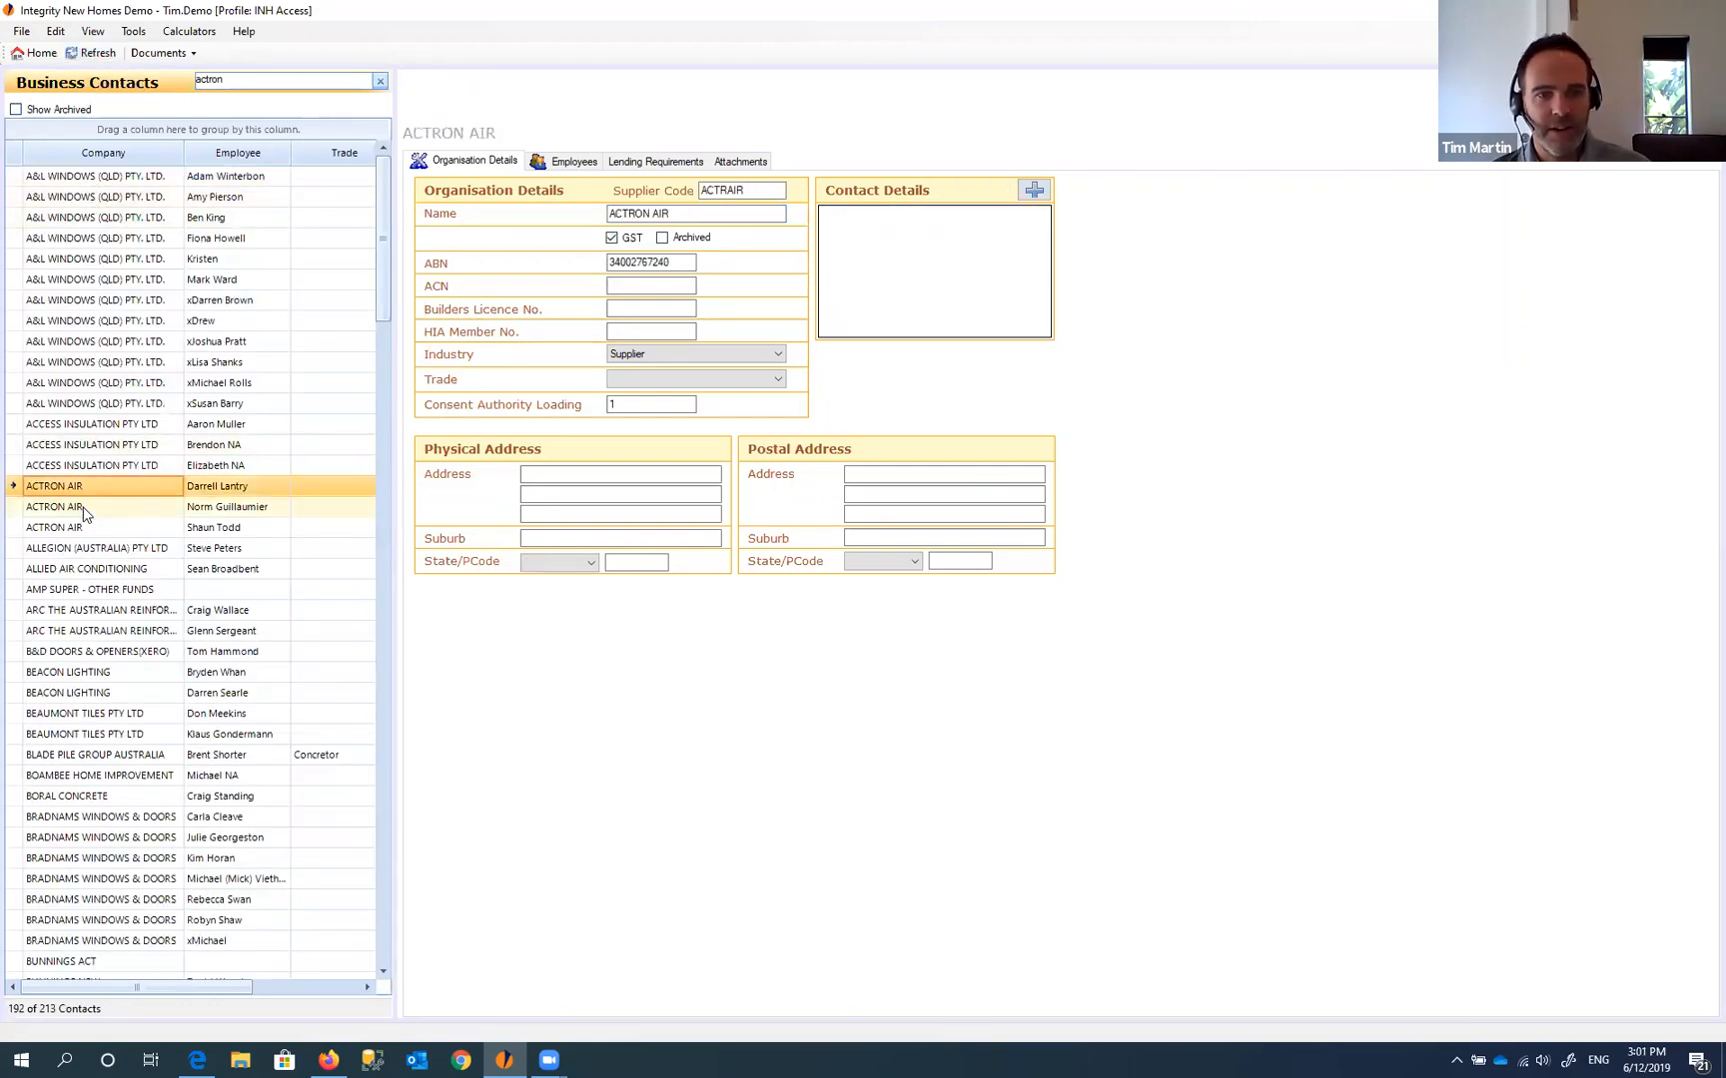
pyautogui.click(81, 508)
pyautogui.click(81, 527)
pyautogui.click(82, 508)
pyautogui.click(84, 489)
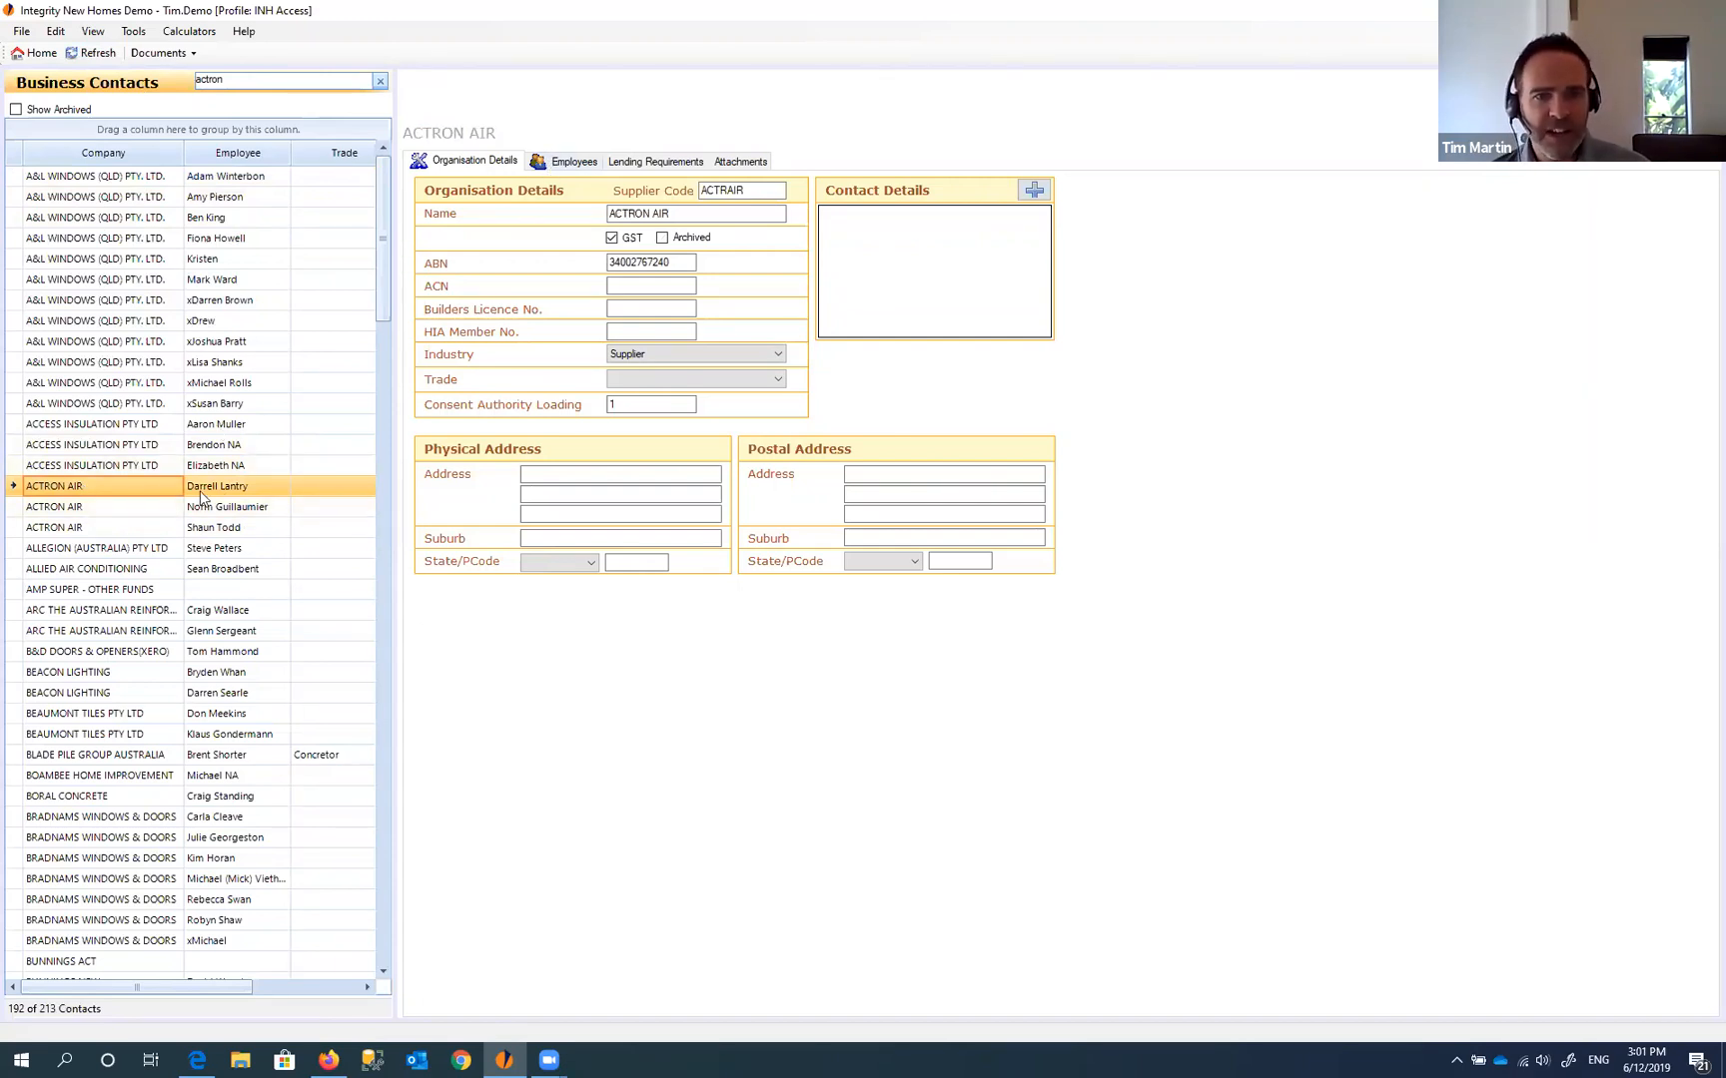
# - In the Employees tab, add a leading x to the third employee's first name
pyautogui.click(559, 164)
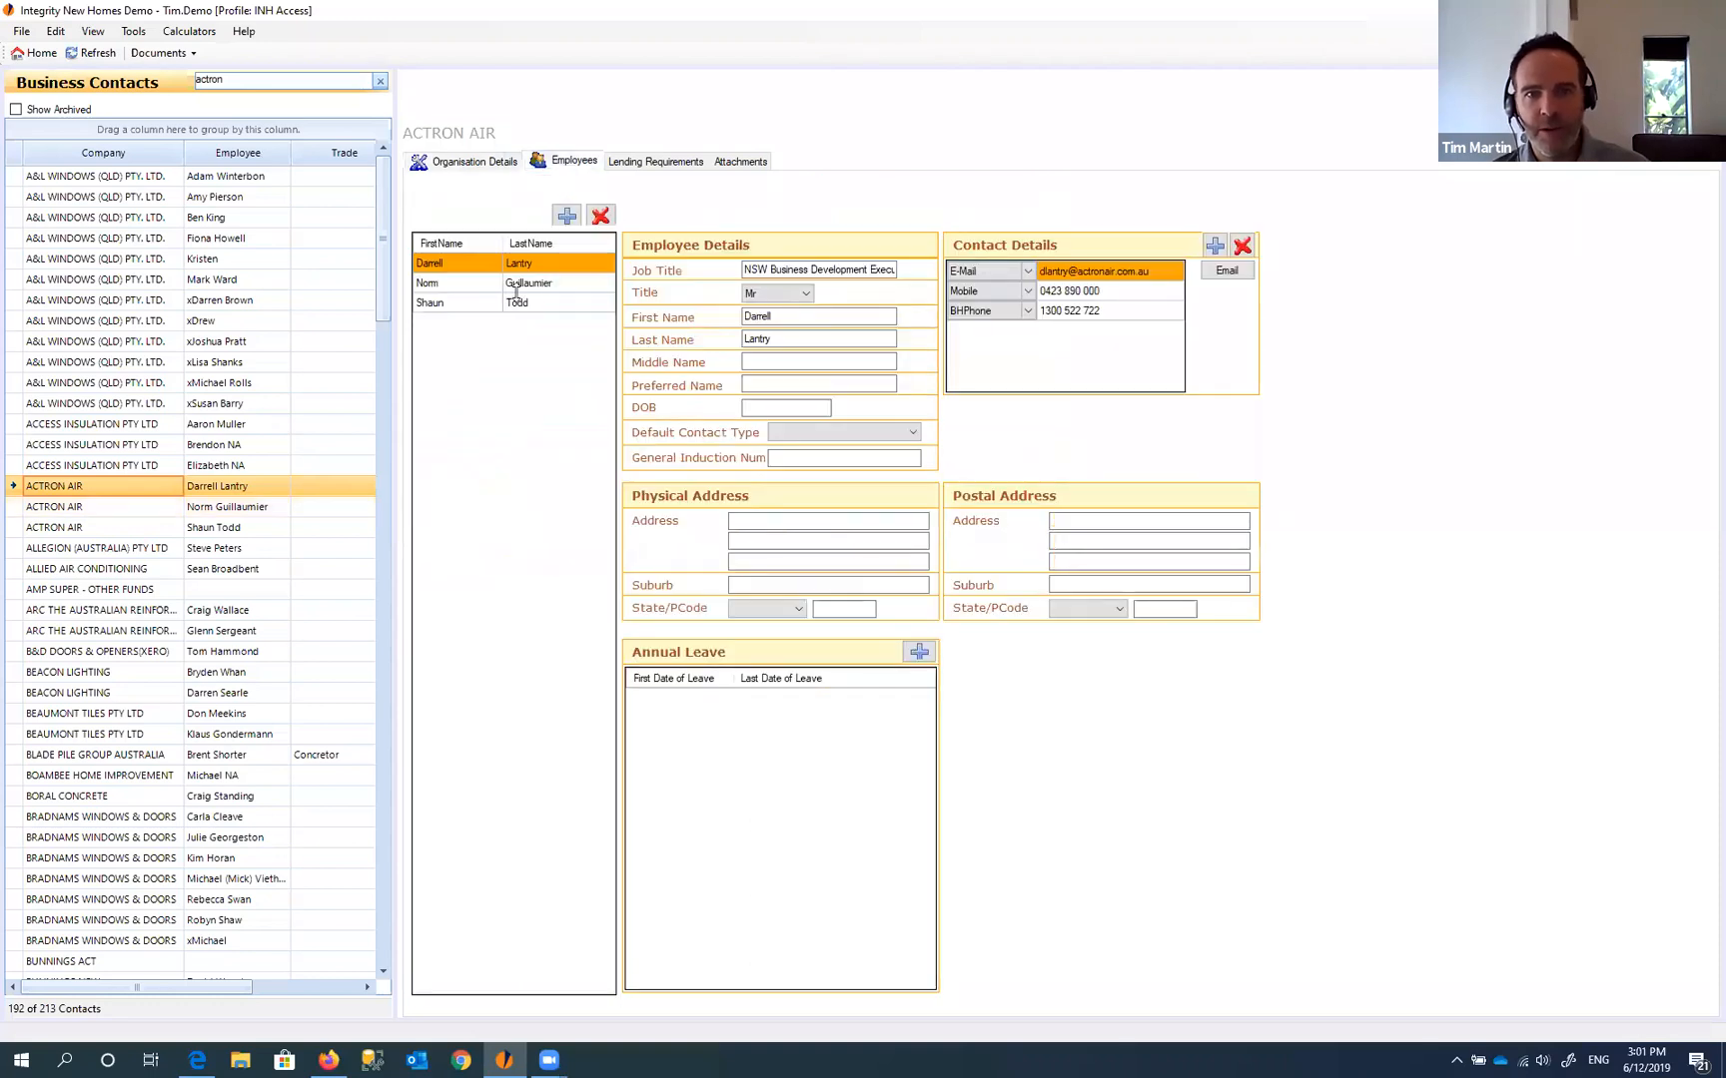
pyautogui.click(485, 303)
pyautogui.click(573, 284)
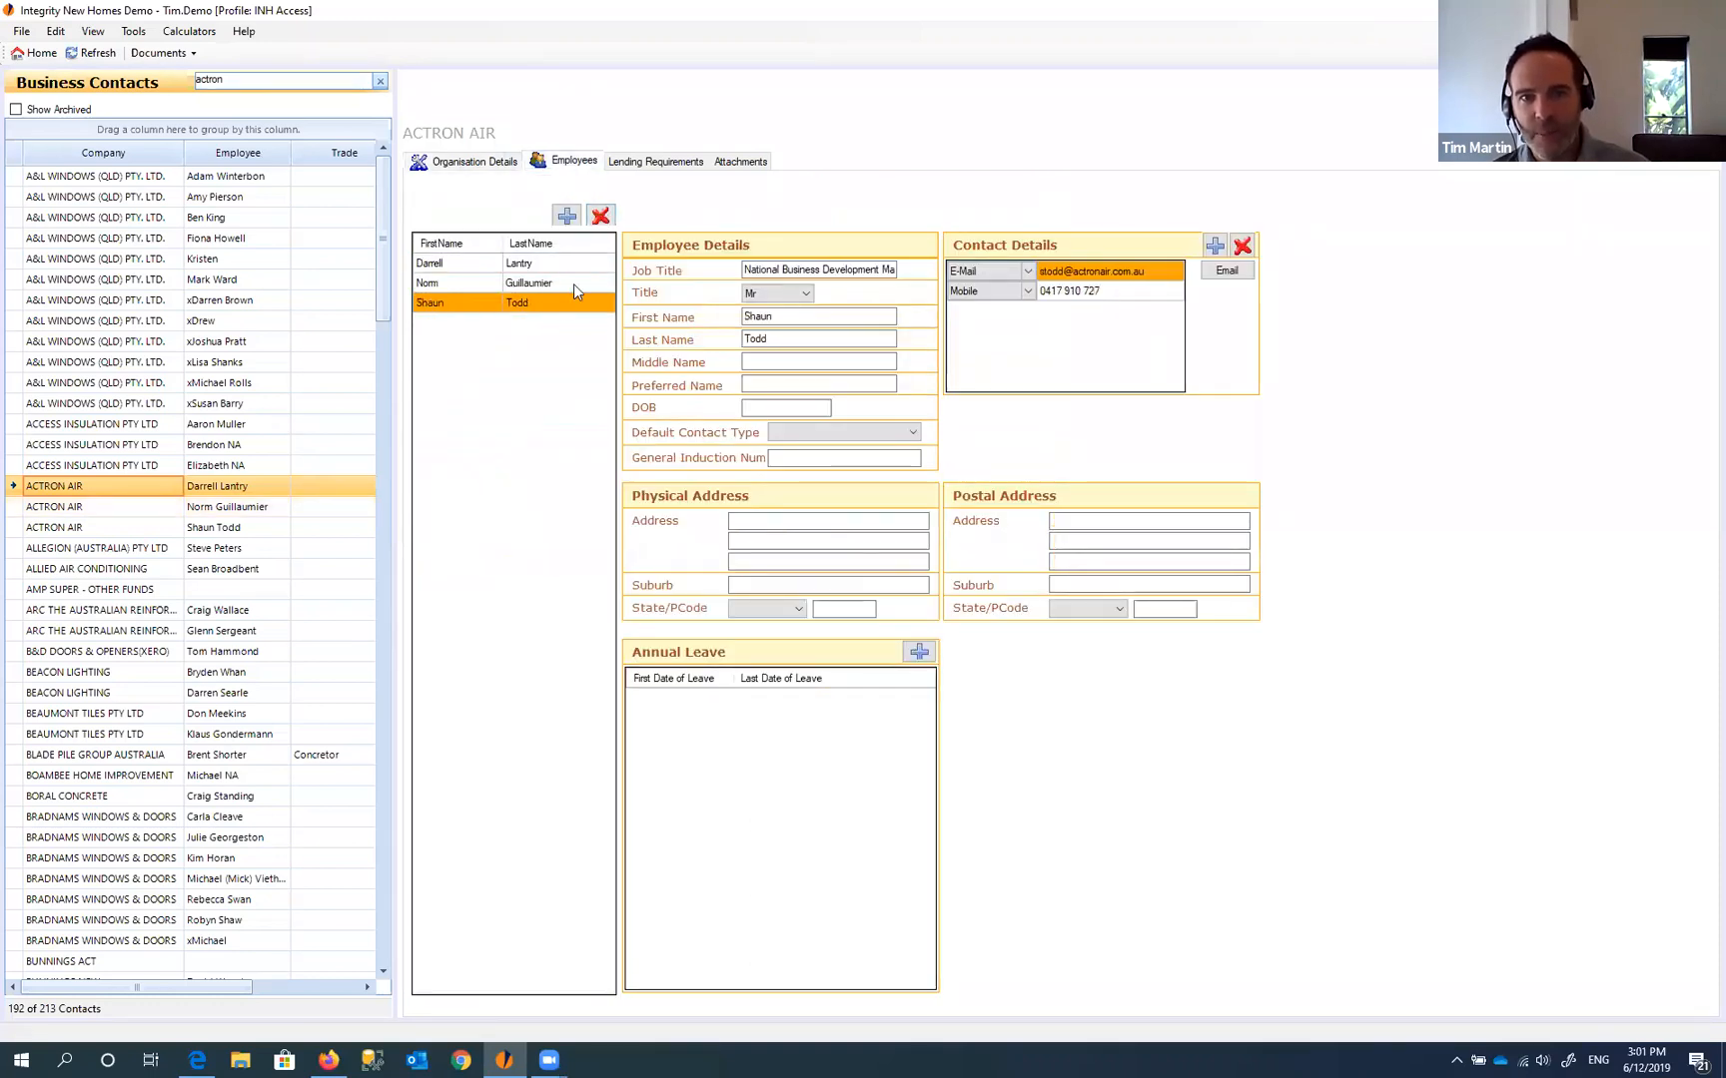
pyautogui.click(418, 307)
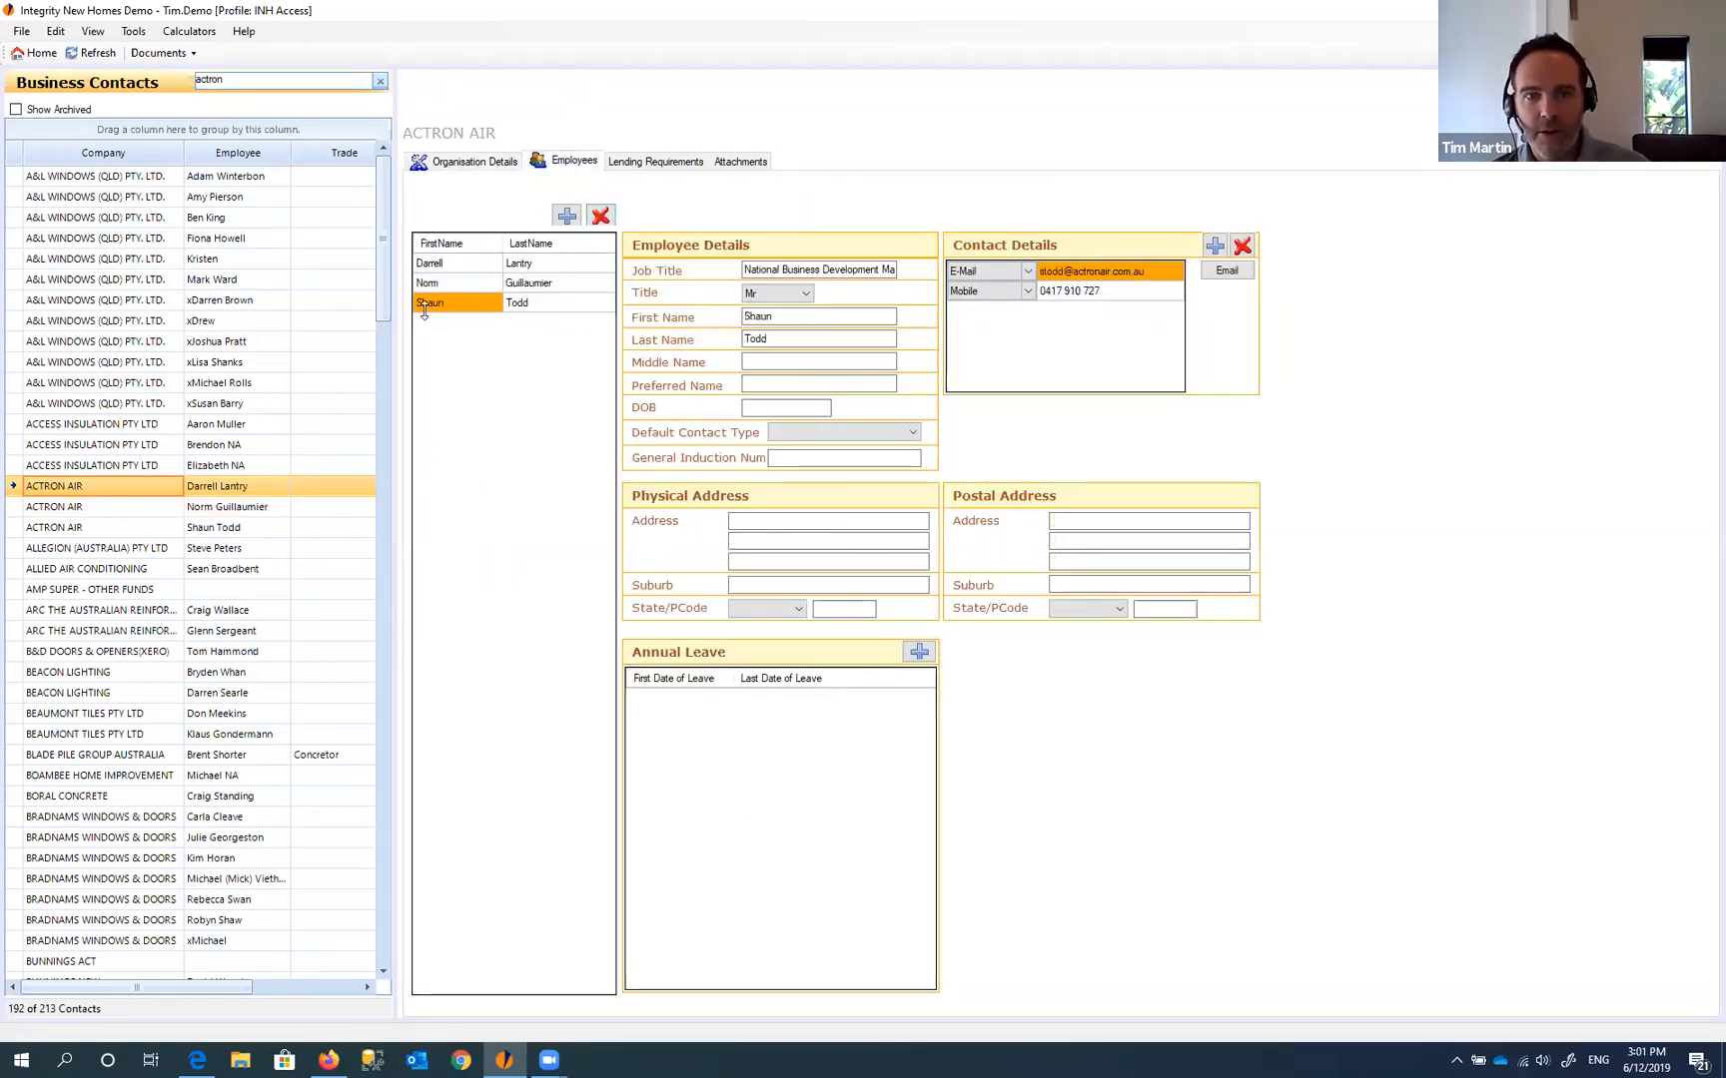
pyautogui.click(418, 305)
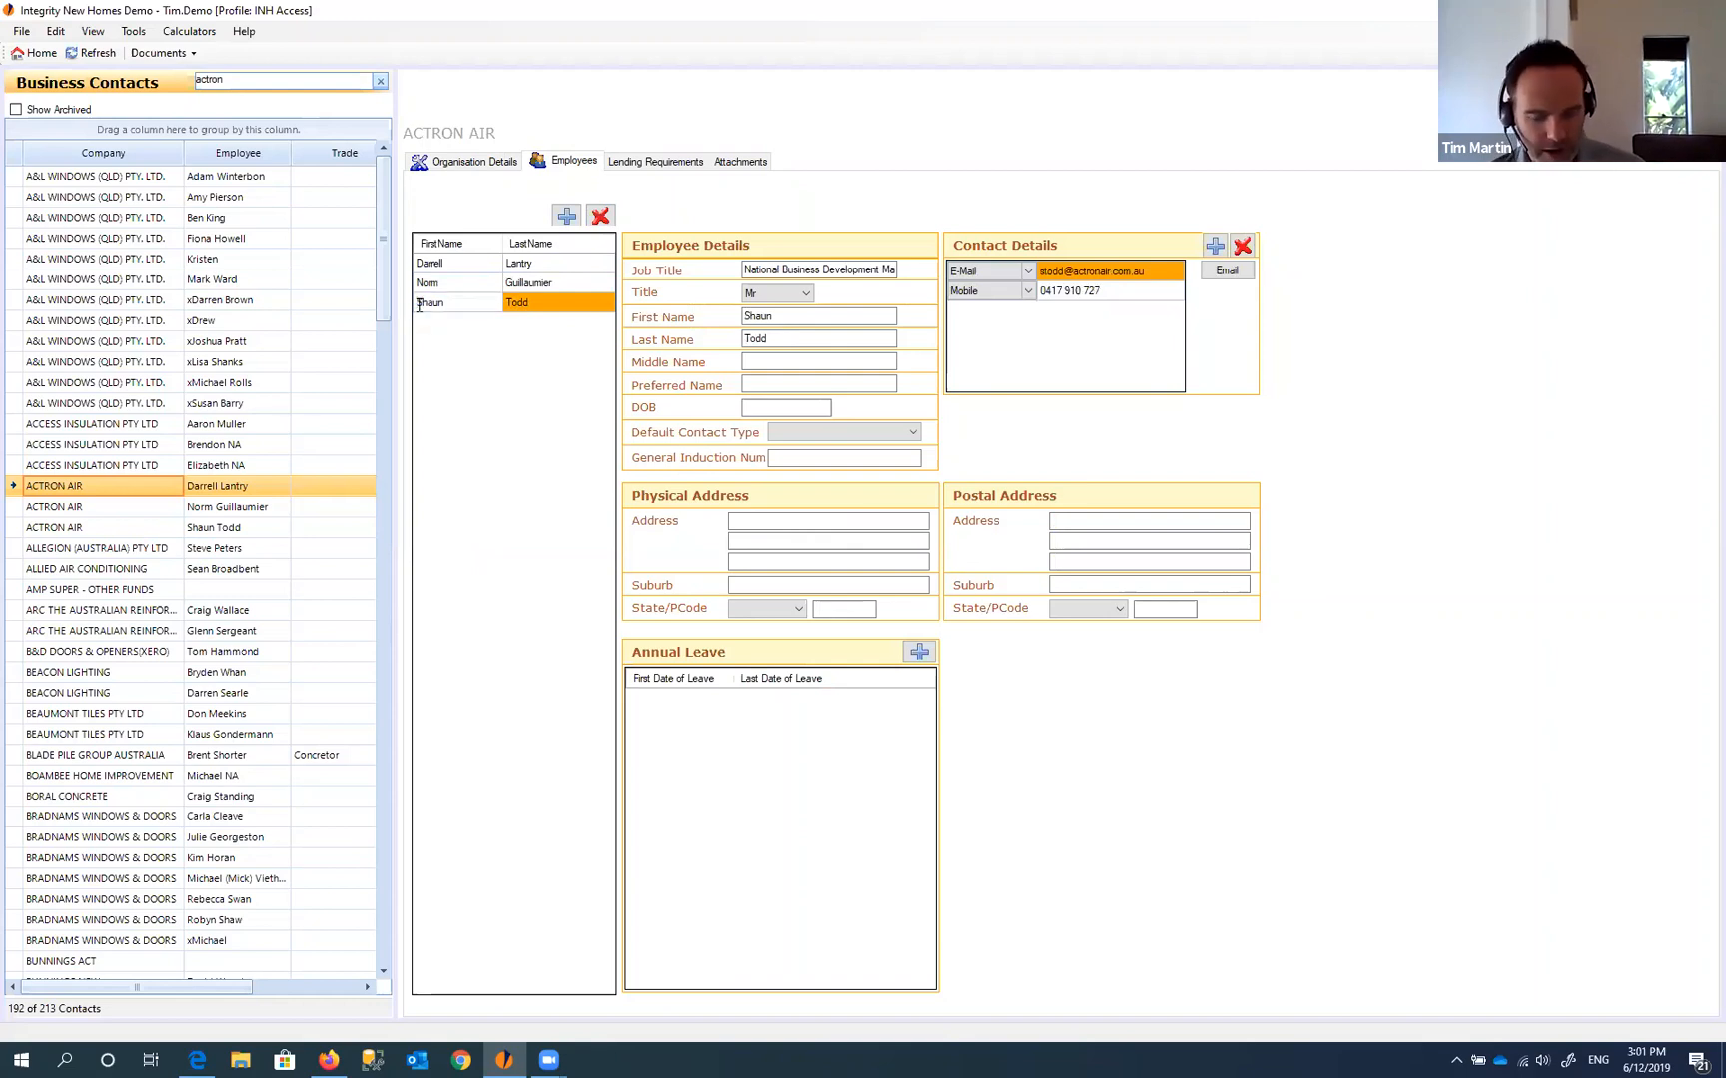
pyautogui.write('x')
pyautogui.click(431, 286)
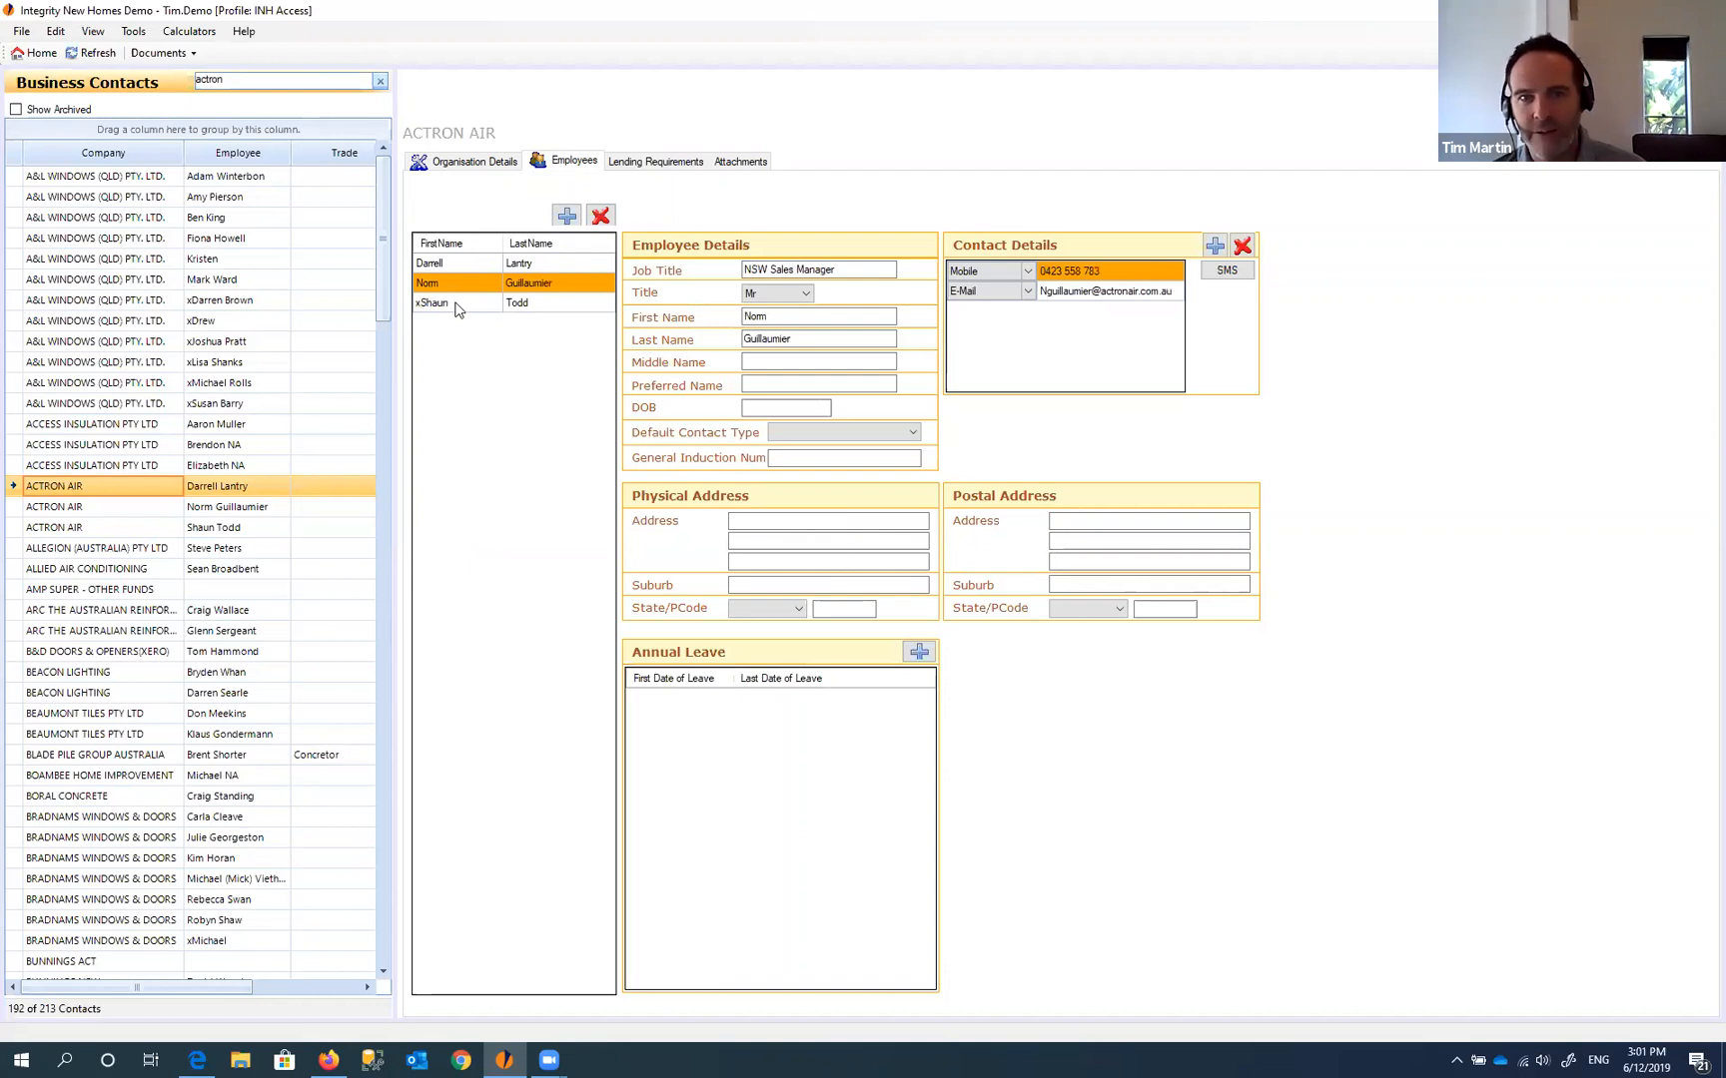
pyautogui.click(444, 306)
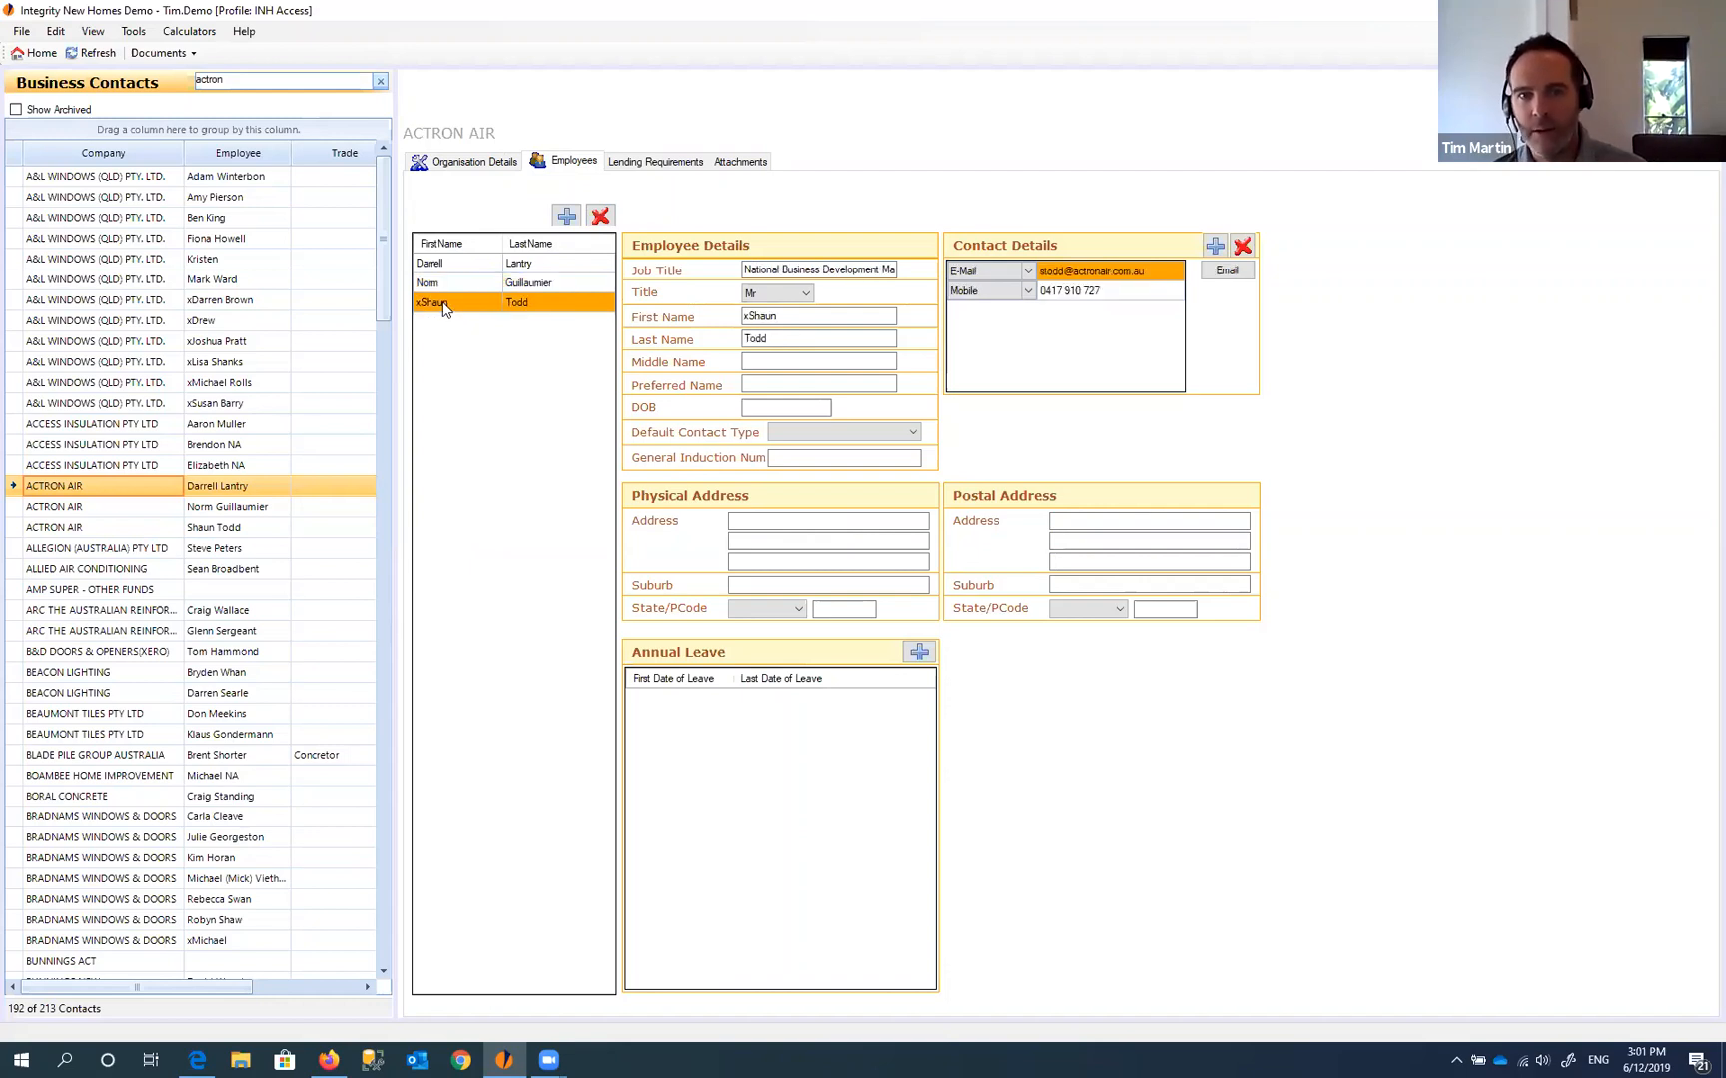
# - Delete the leading x from the third employee's first name
pyautogui.click(749, 317)
pyautogui.press('BackSpace')
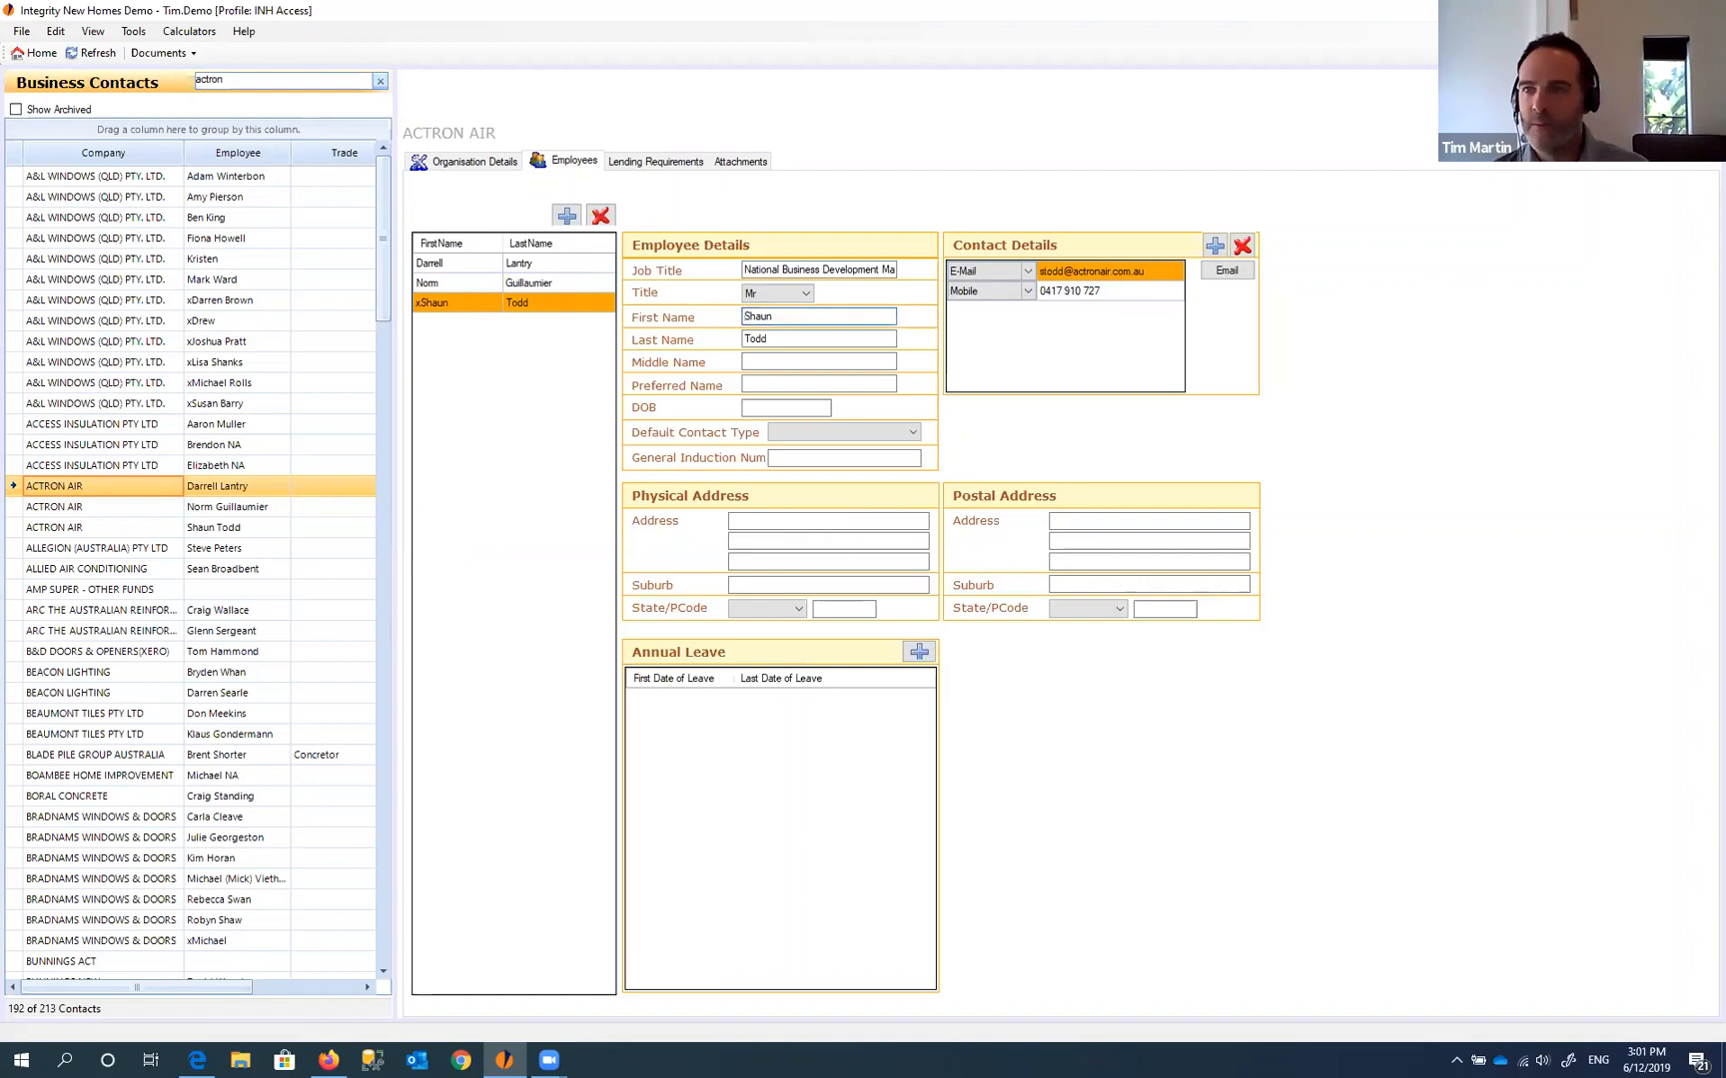
pyautogui.click(467, 264)
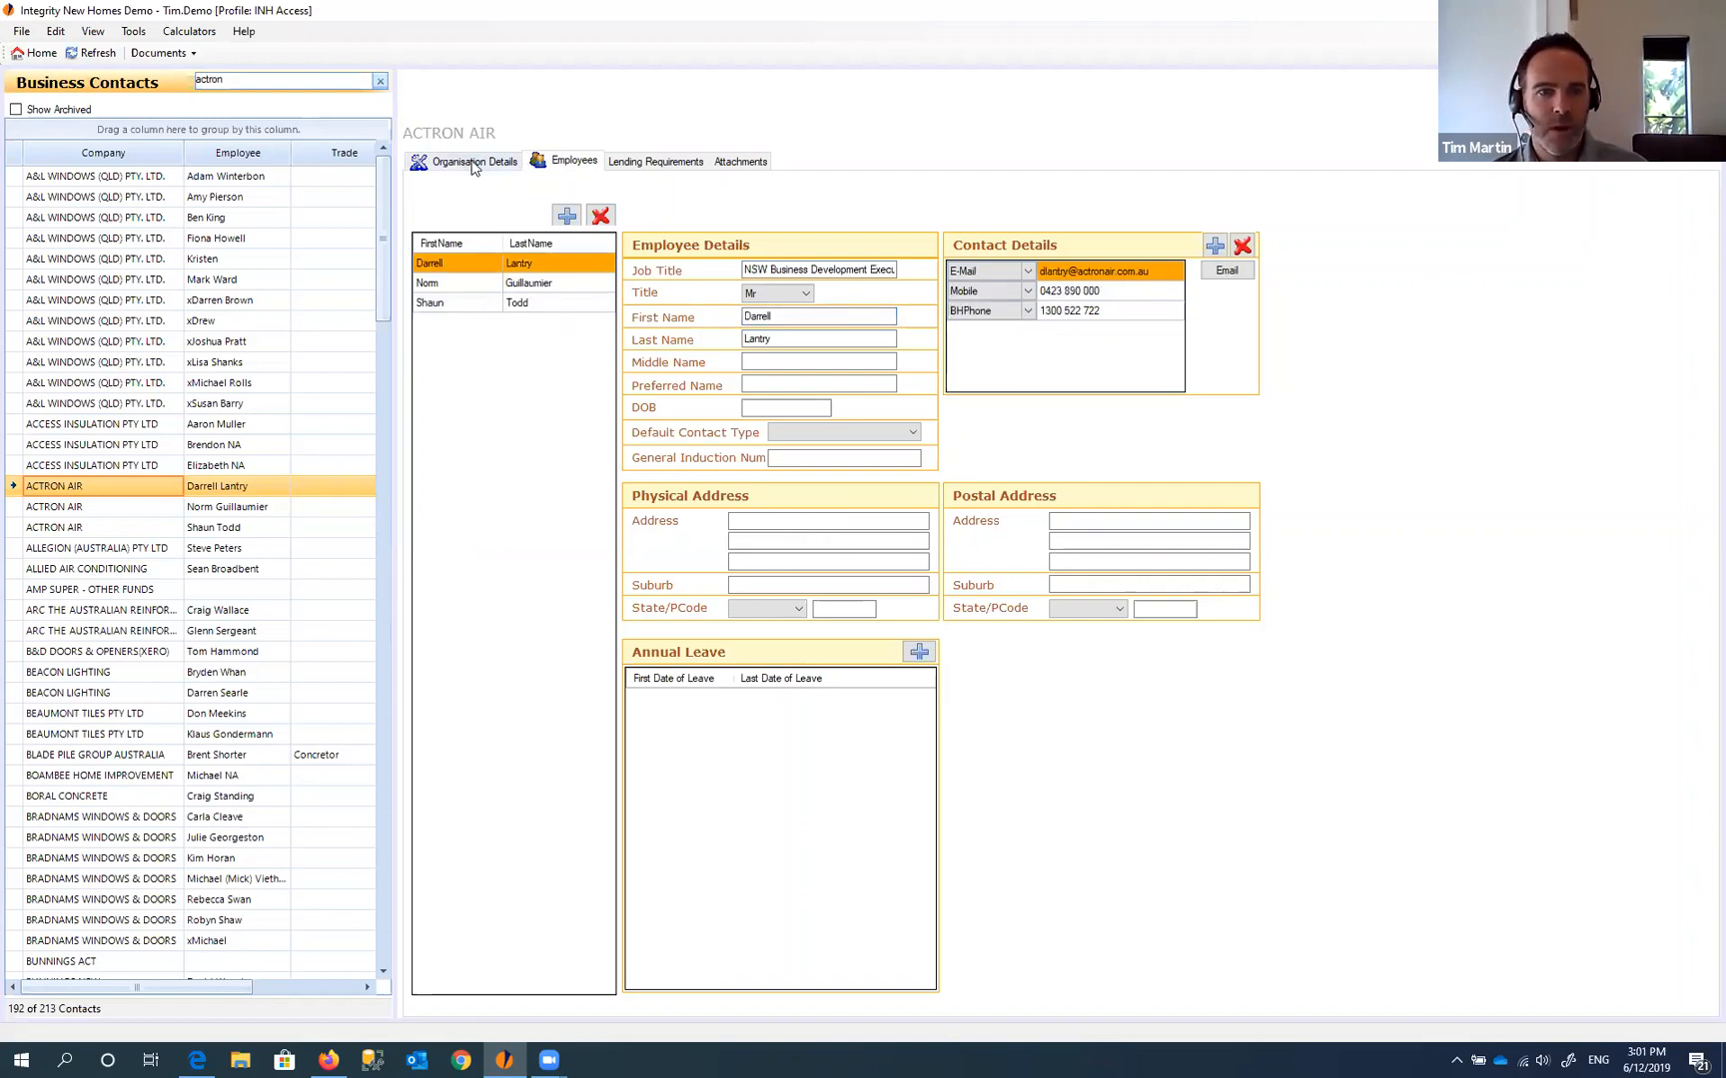
# - Back in Organisation Details, inspect the name, supplier code ACTRAIR, ABN and ACN fields
pyautogui.click(474, 163)
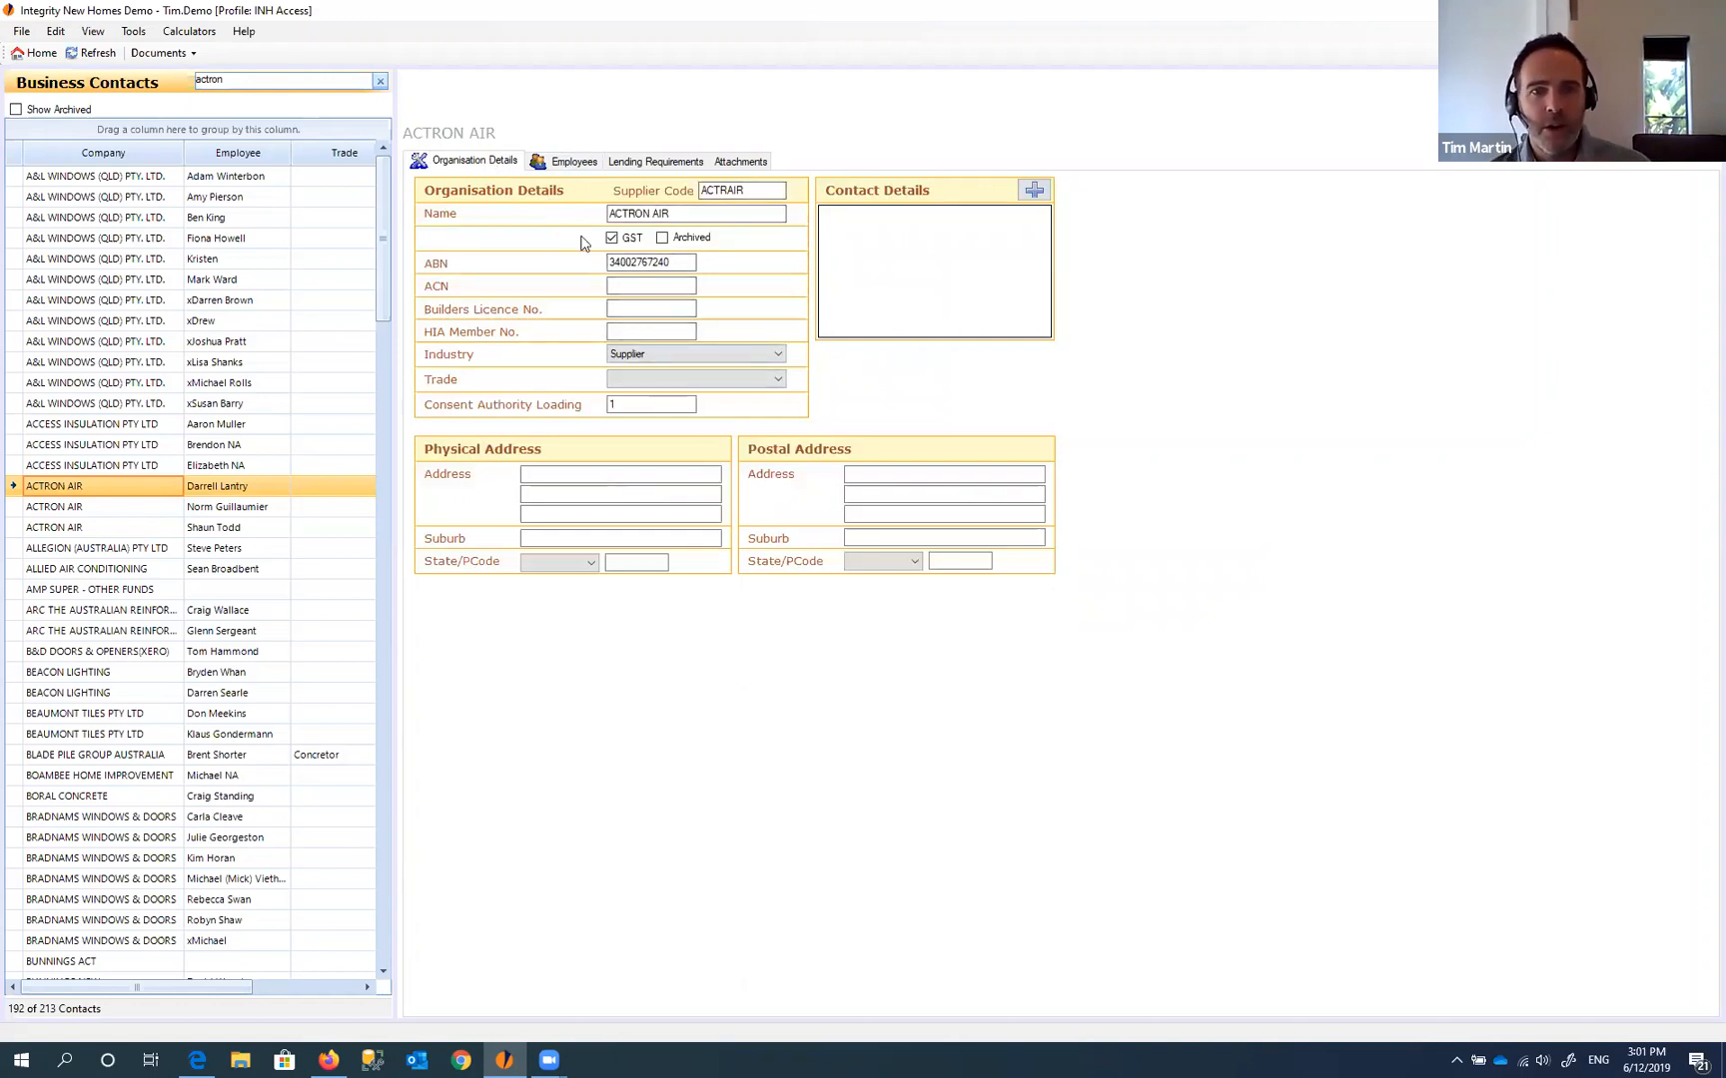
pyautogui.moveTo(683, 213); pyautogui.dragTo(580, 205)
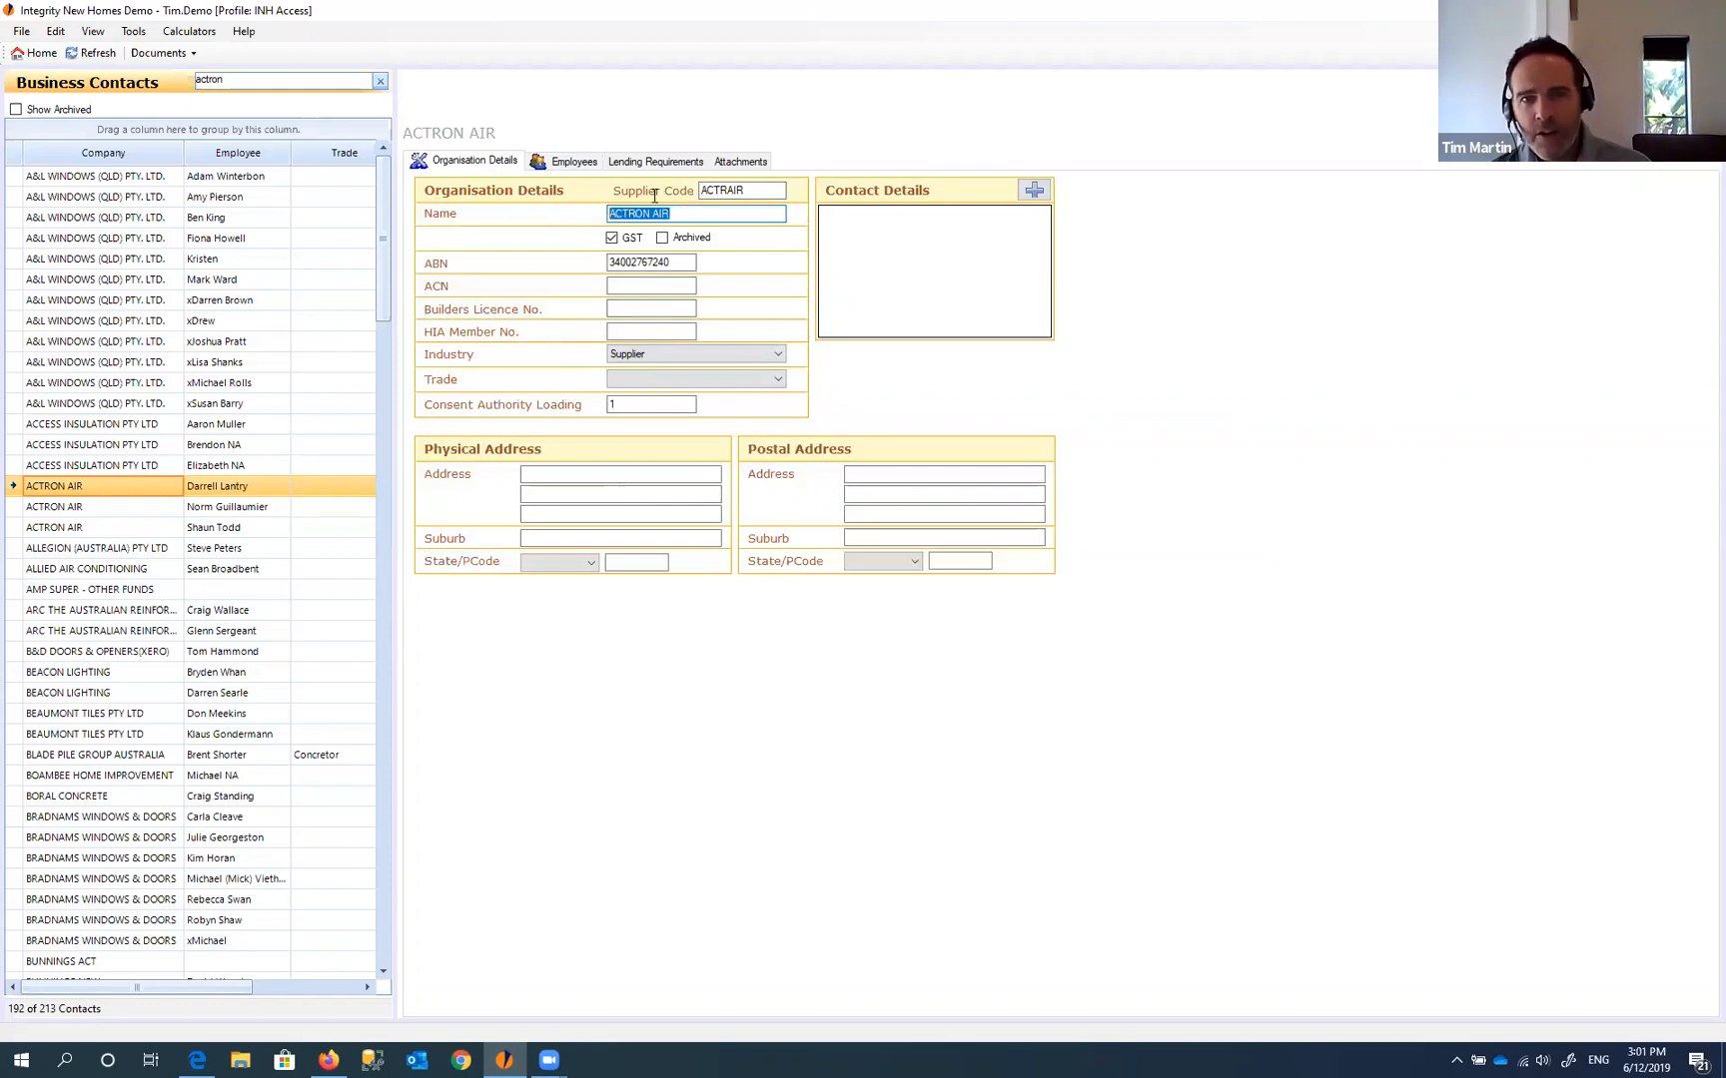
pyautogui.moveTo(762, 190); pyautogui.dragTo(715, 199)
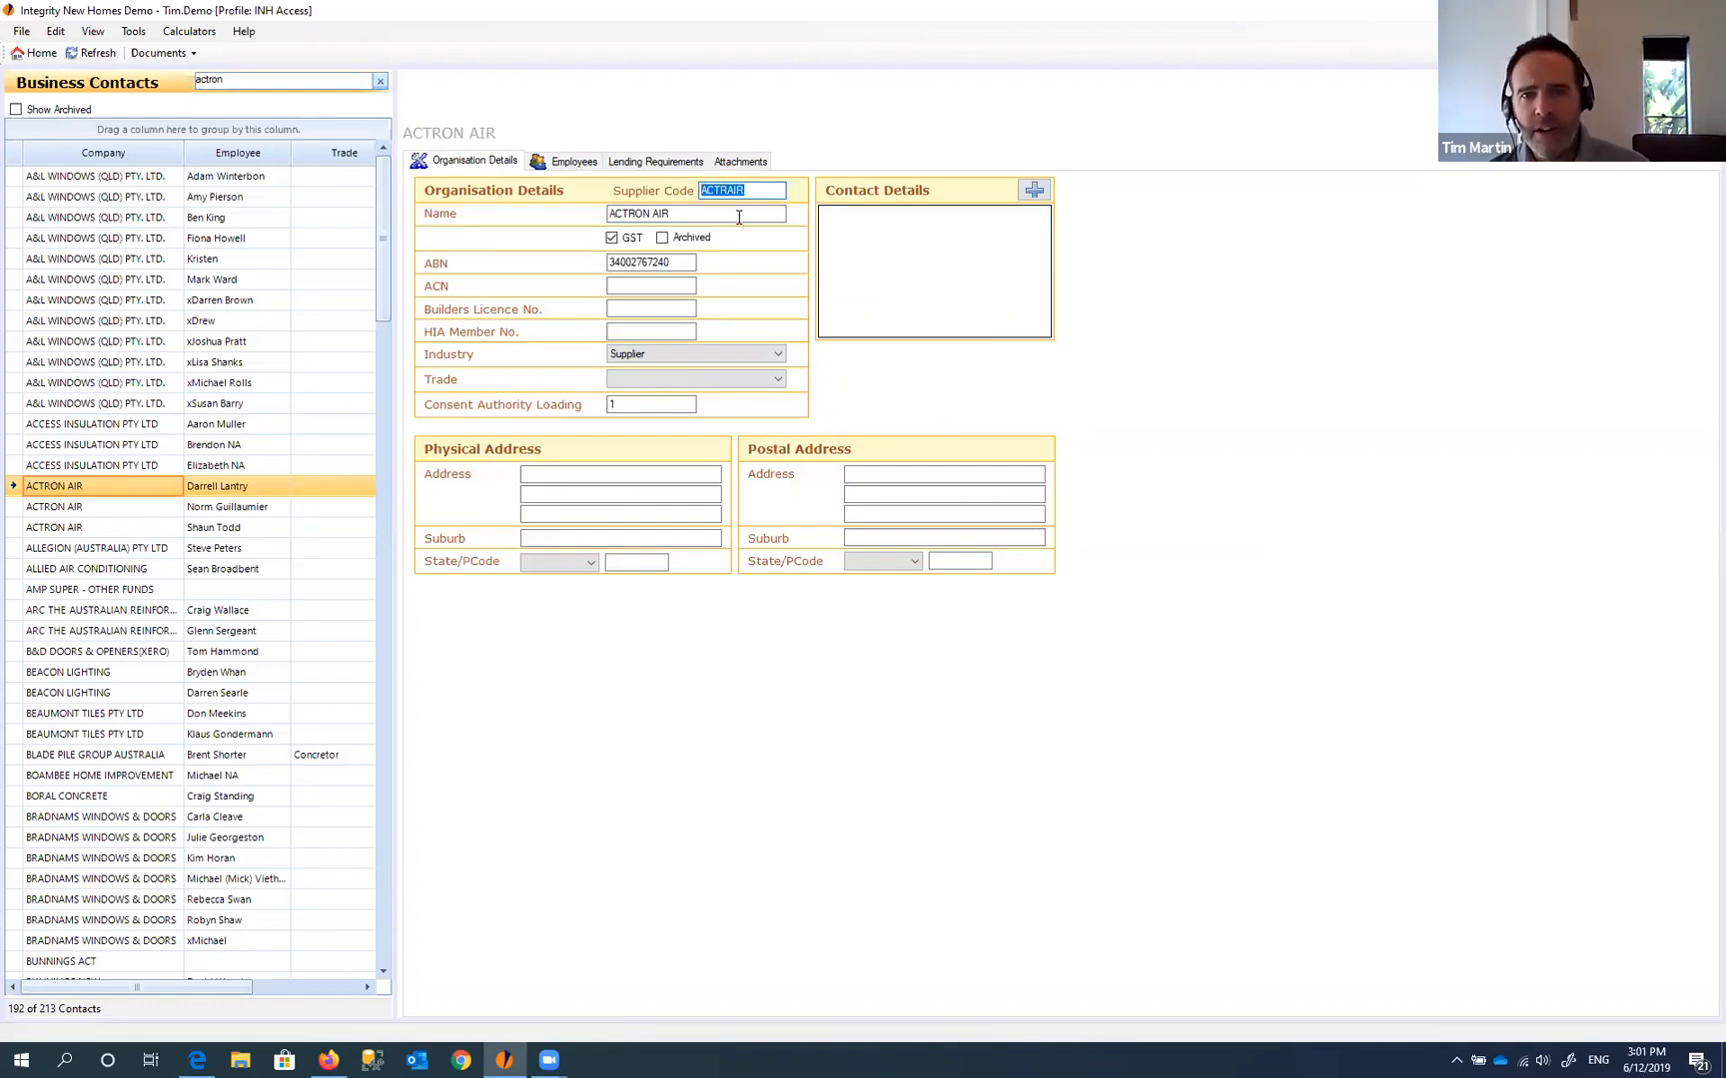
pyautogui.click(738, 216)
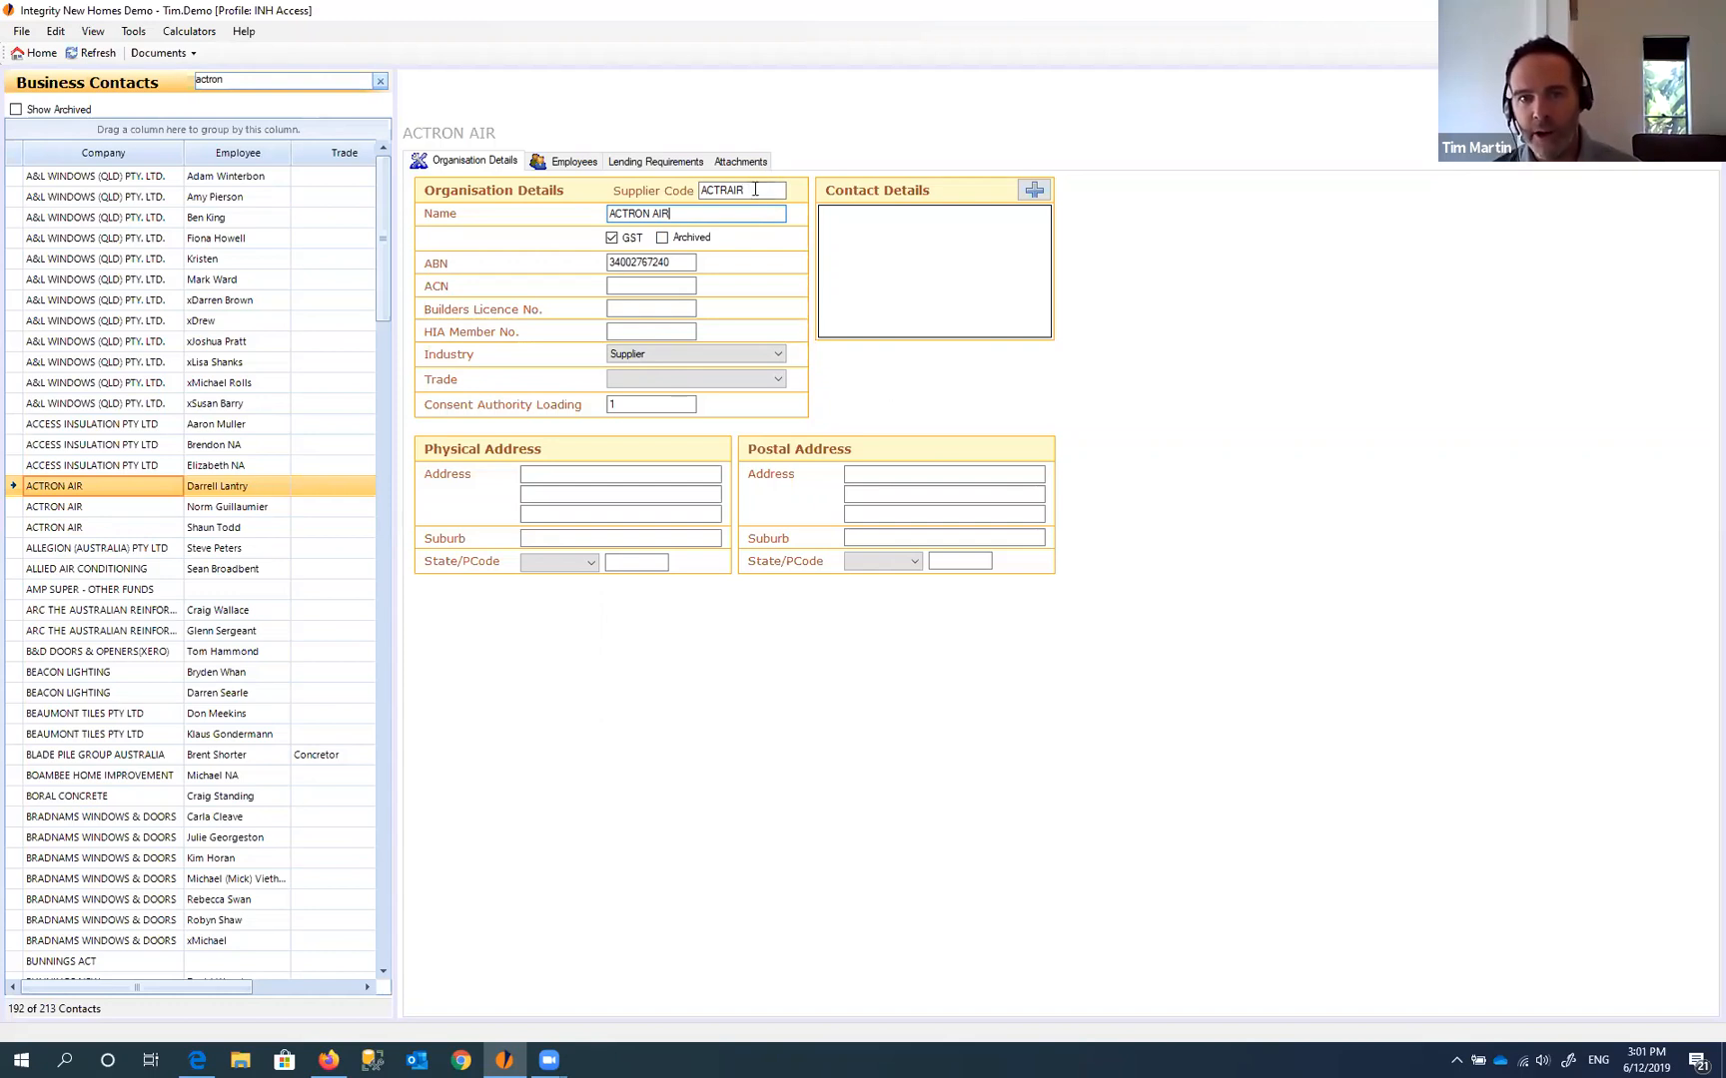
pyautogui.moveTo(769, 190); pyautogui.dragTo(701, 191)
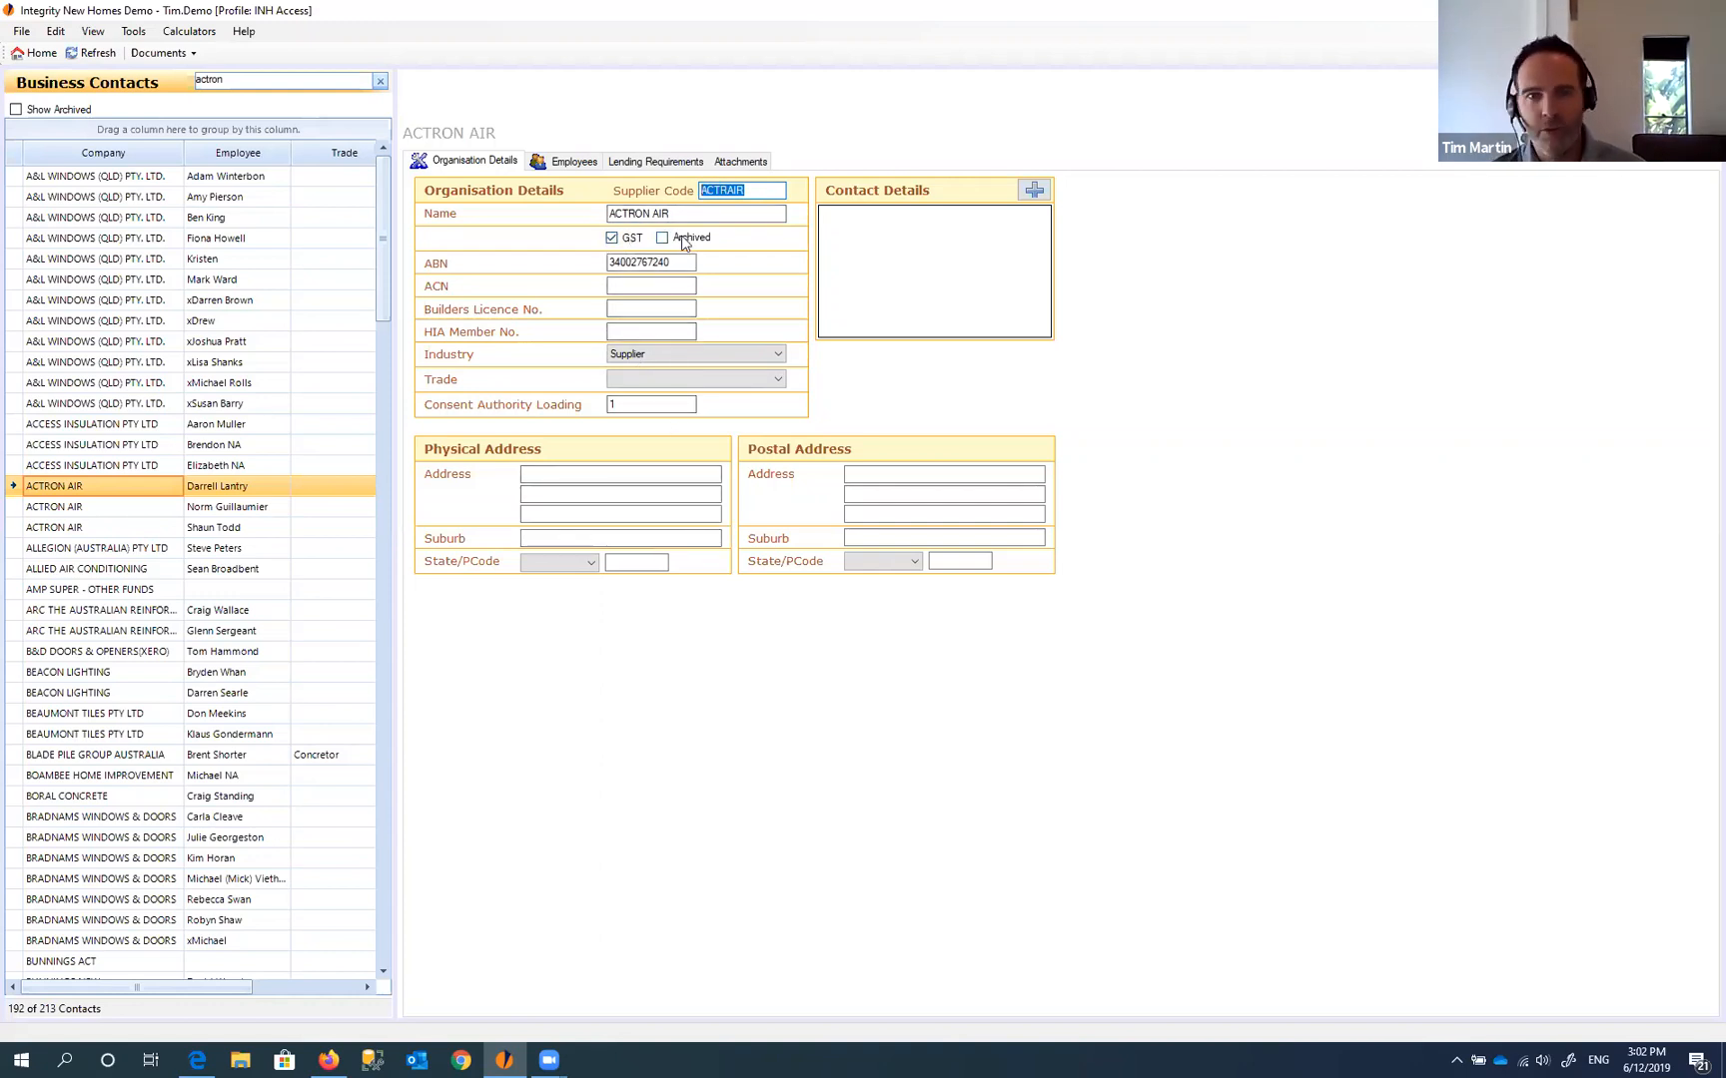
pyautogui.click(687, 262)
pyautogui.click(669, 285)
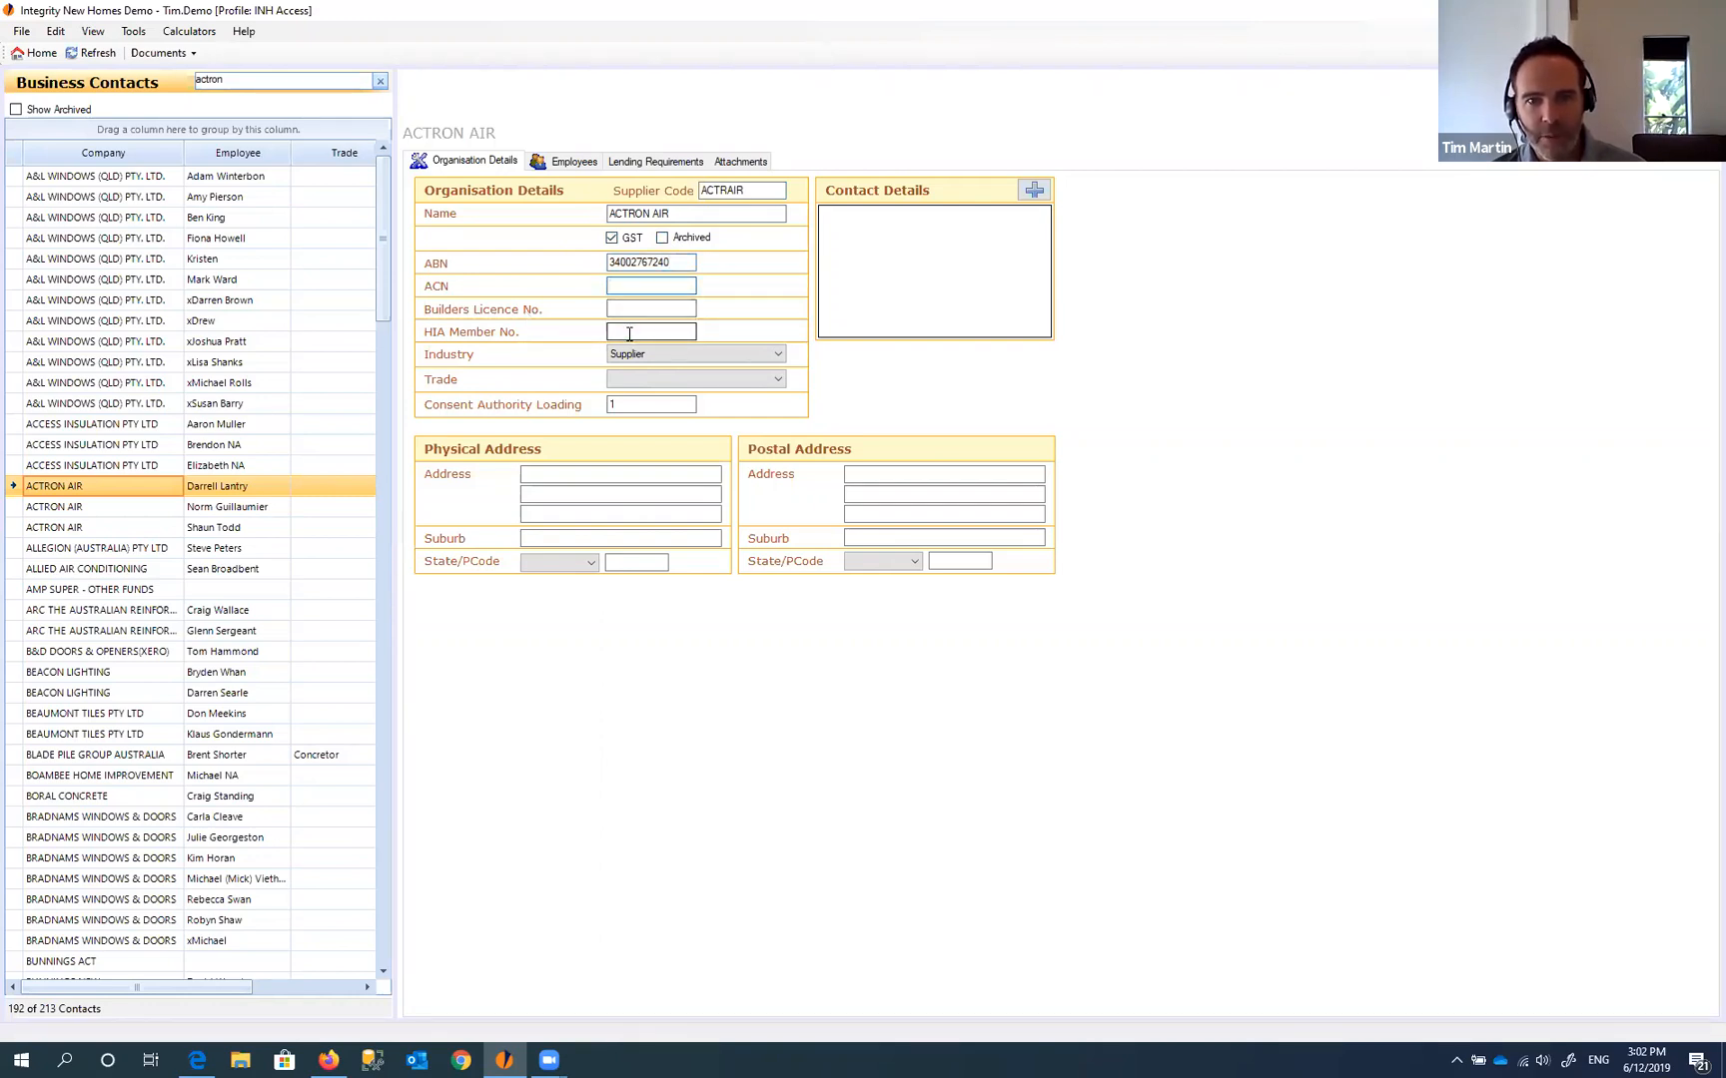
# - Check the Industry options twice, keeping Supplier, and scroll the grid to the Industry column
pyautogui.click(685, 354)
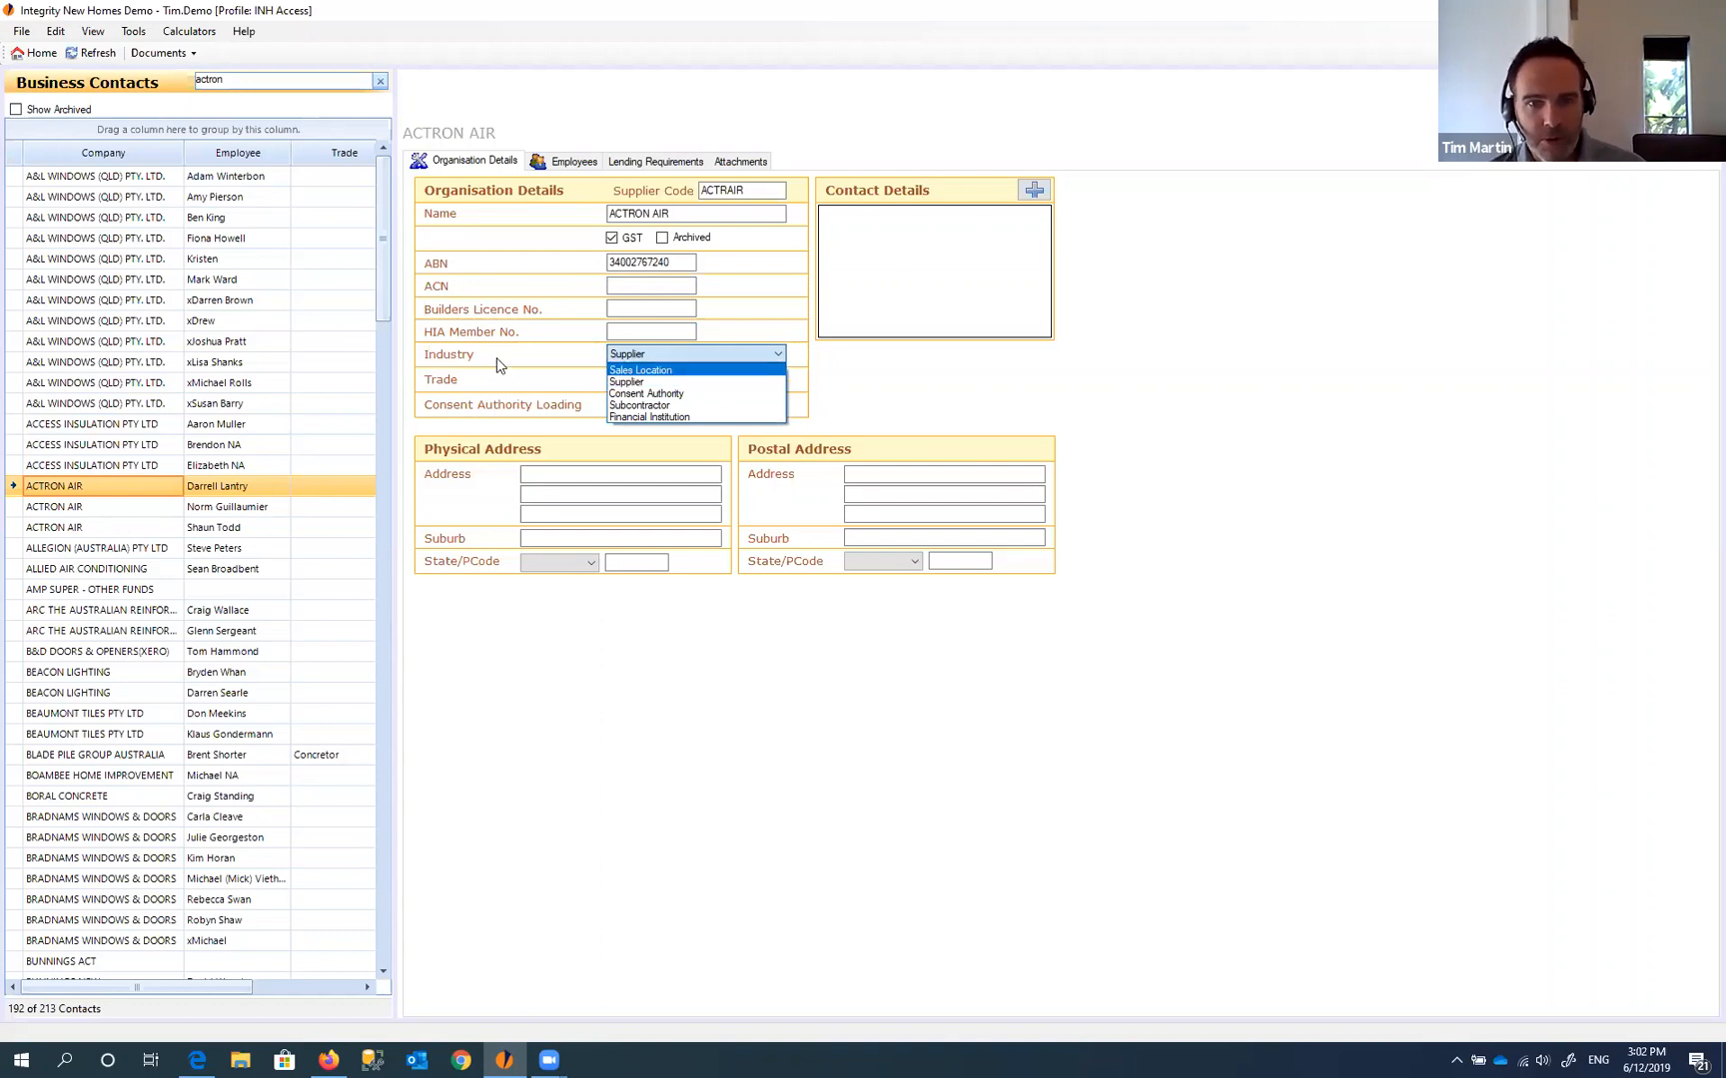
pyautogui.click(467, 357)
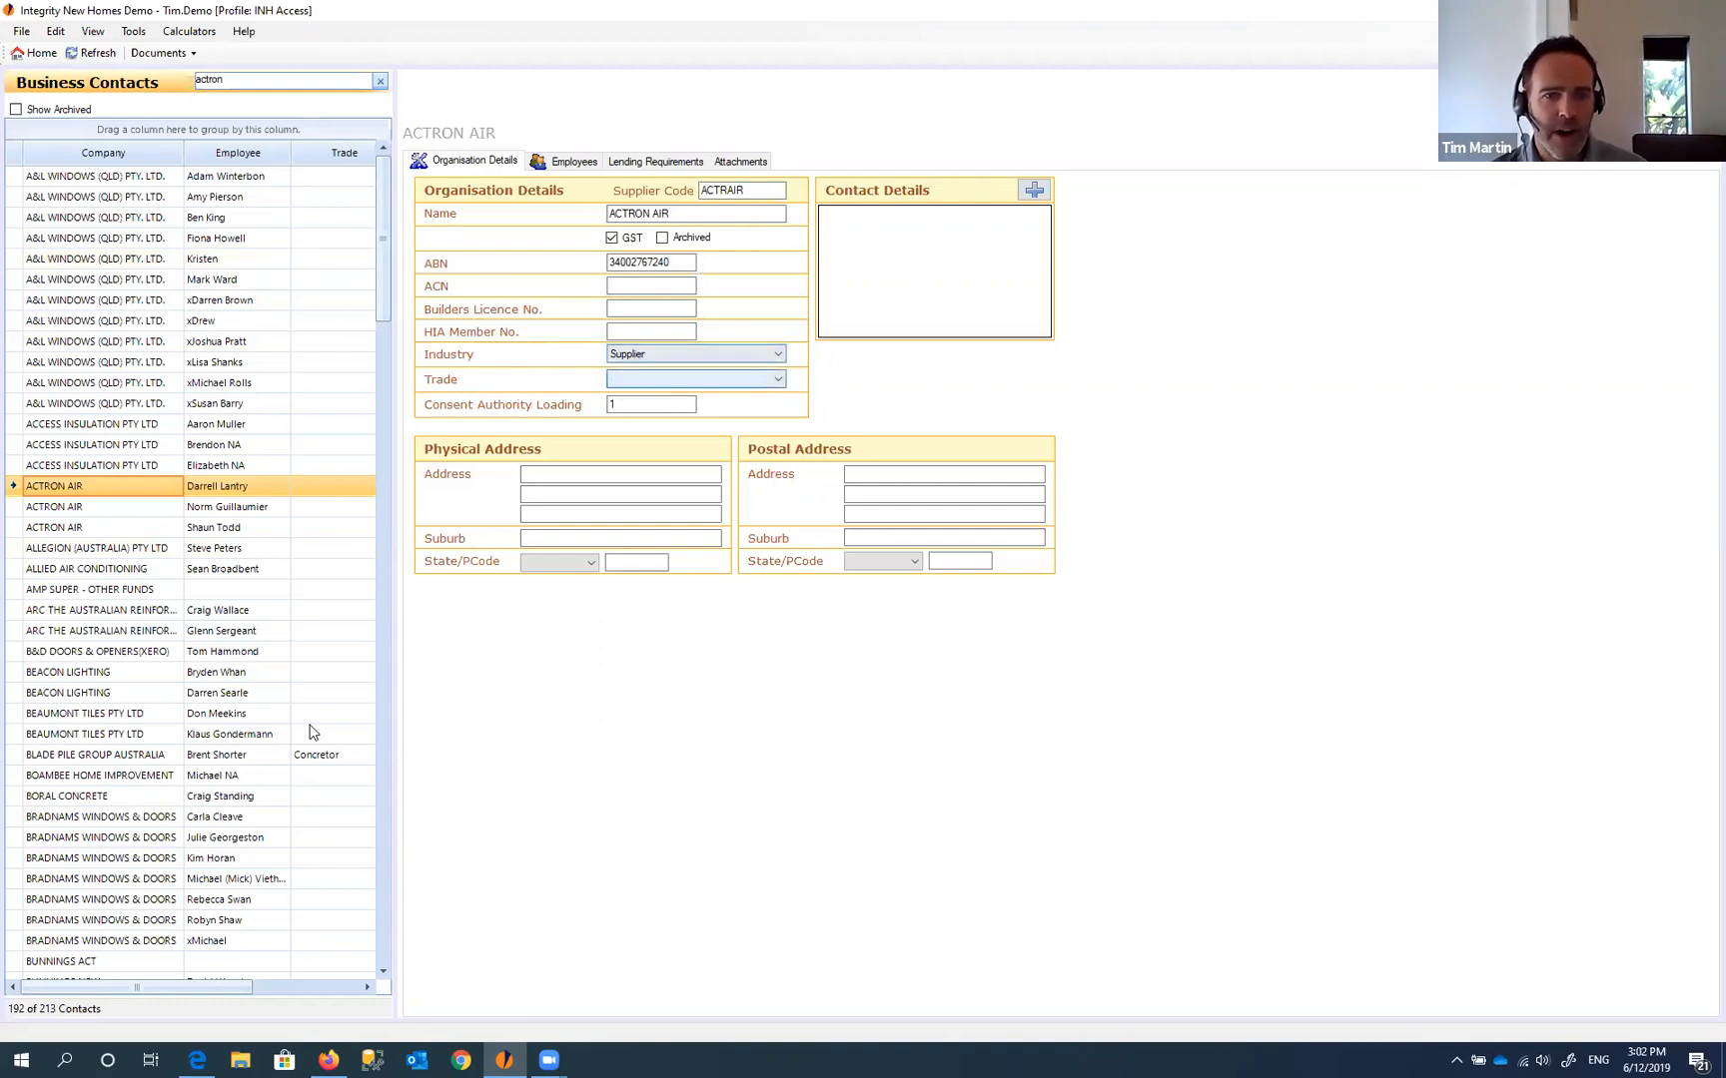
pyautogui.moveTo(228, 991); pyautogui.dragTo(314, 986)
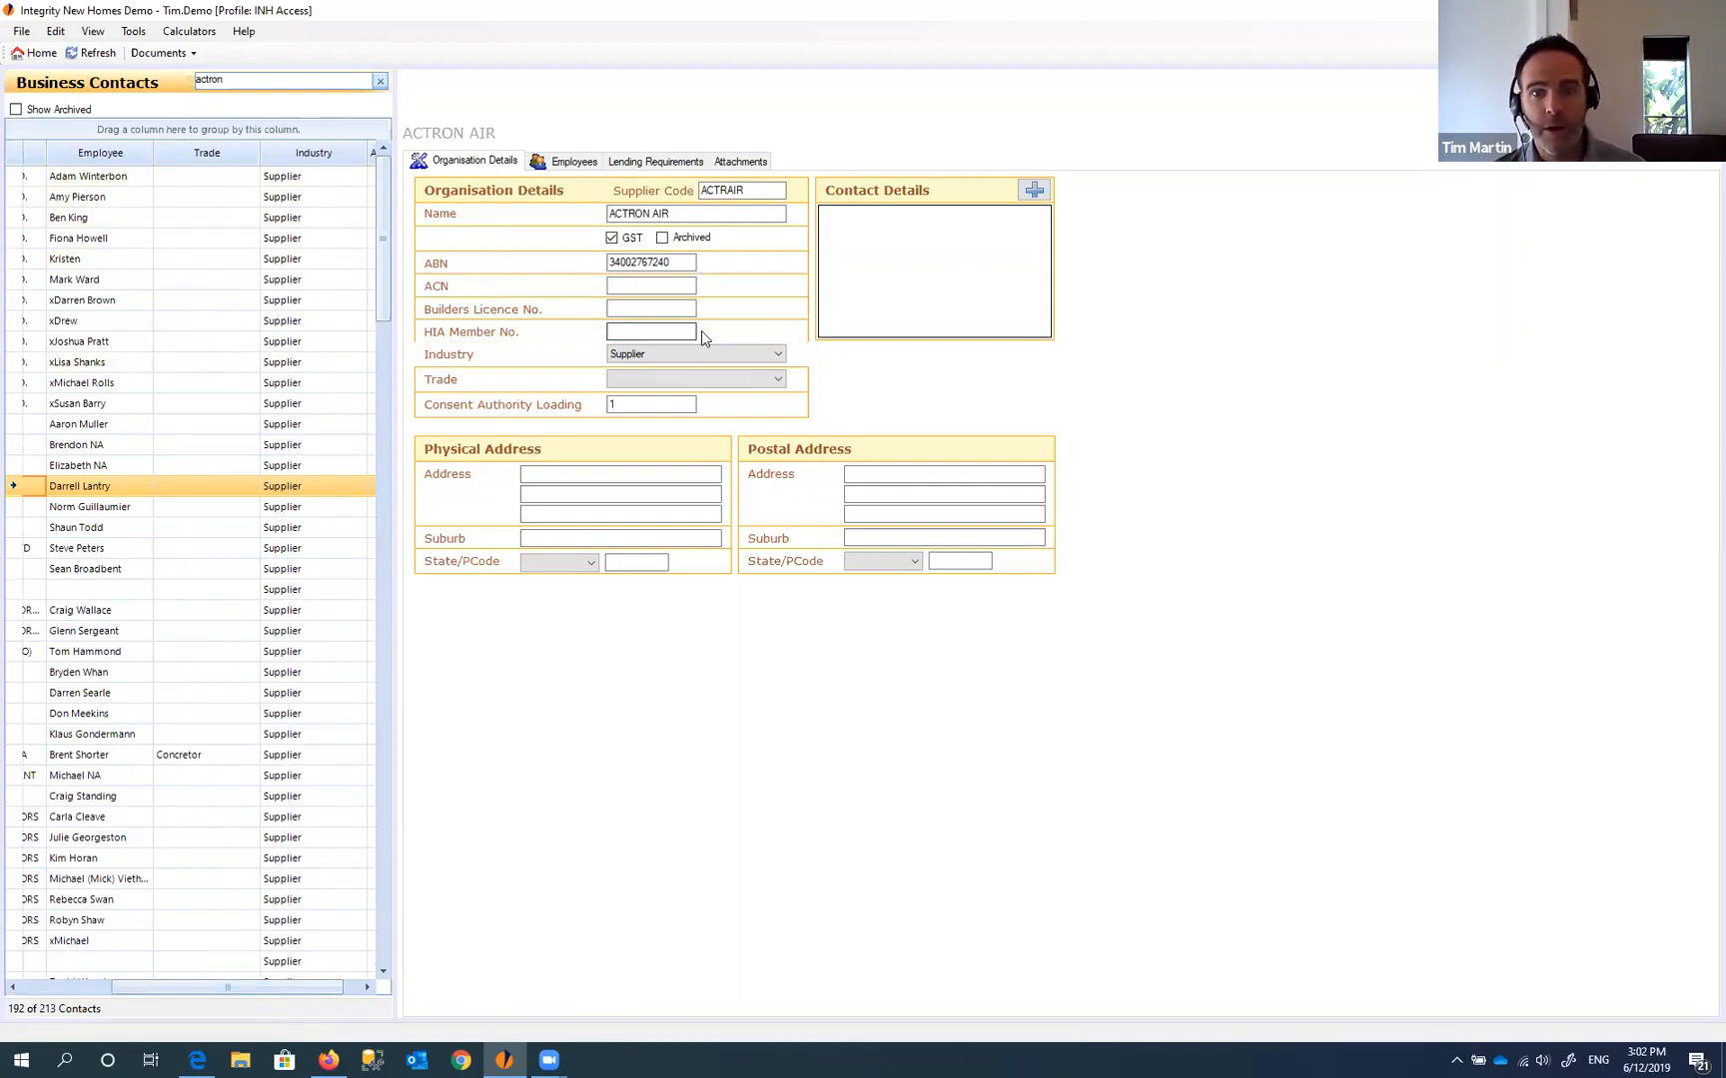
pyautogui.click(778, 355)
pyautogui.click(771, 379)
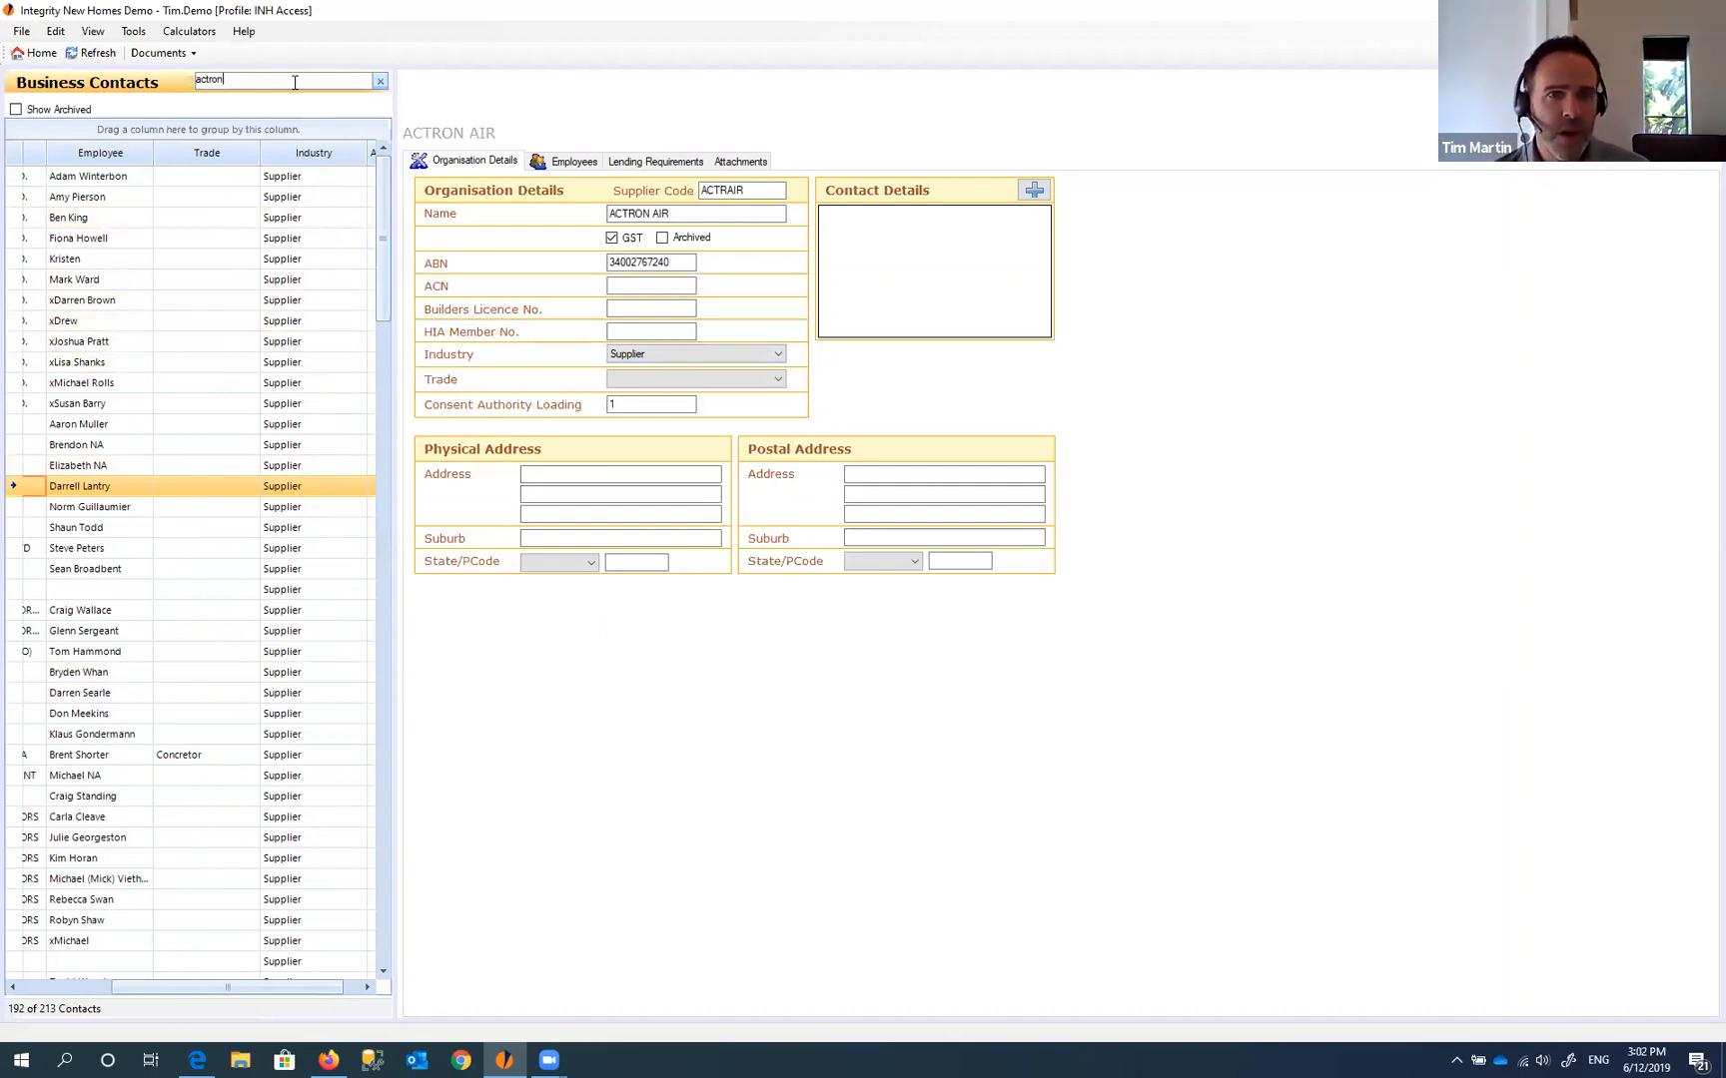
# - Search the business contacts for 'subcon', then for 'fen'
pyautogui.moveTo(294, 82); pyautogui.dragTo(154, 83)
pyautogui.write('su')
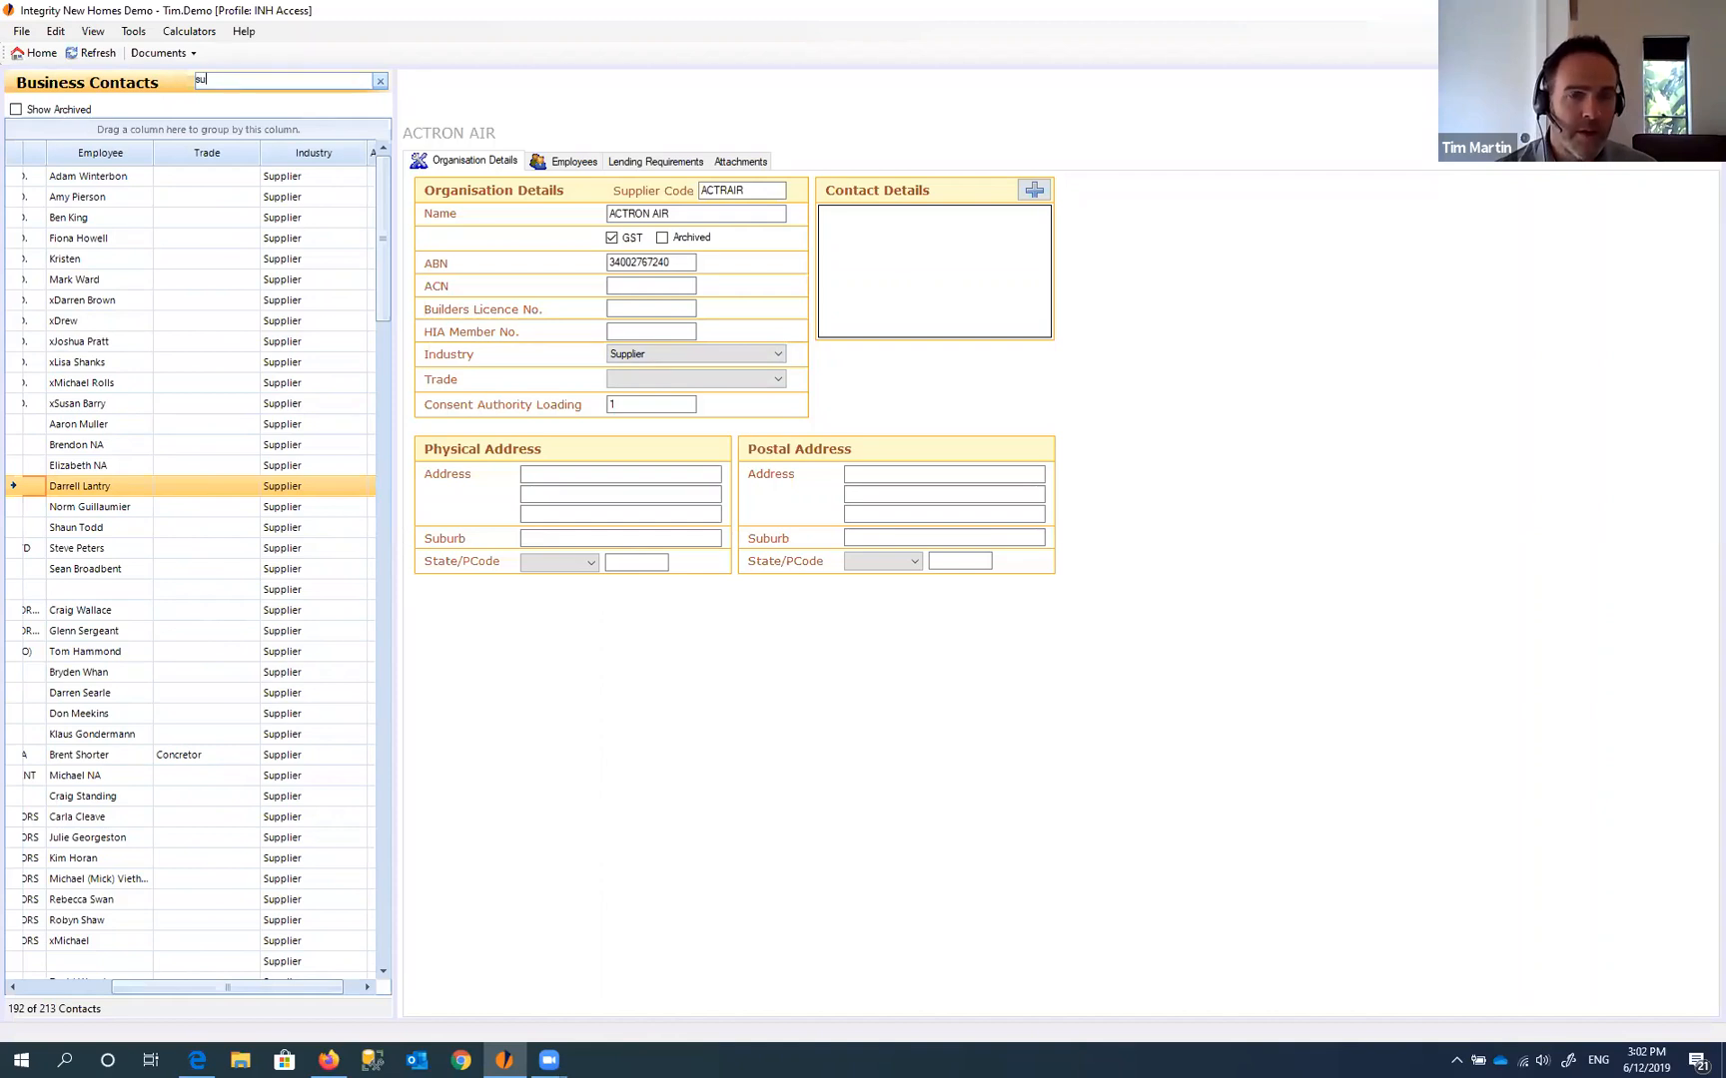
pyautogui.write('bc')
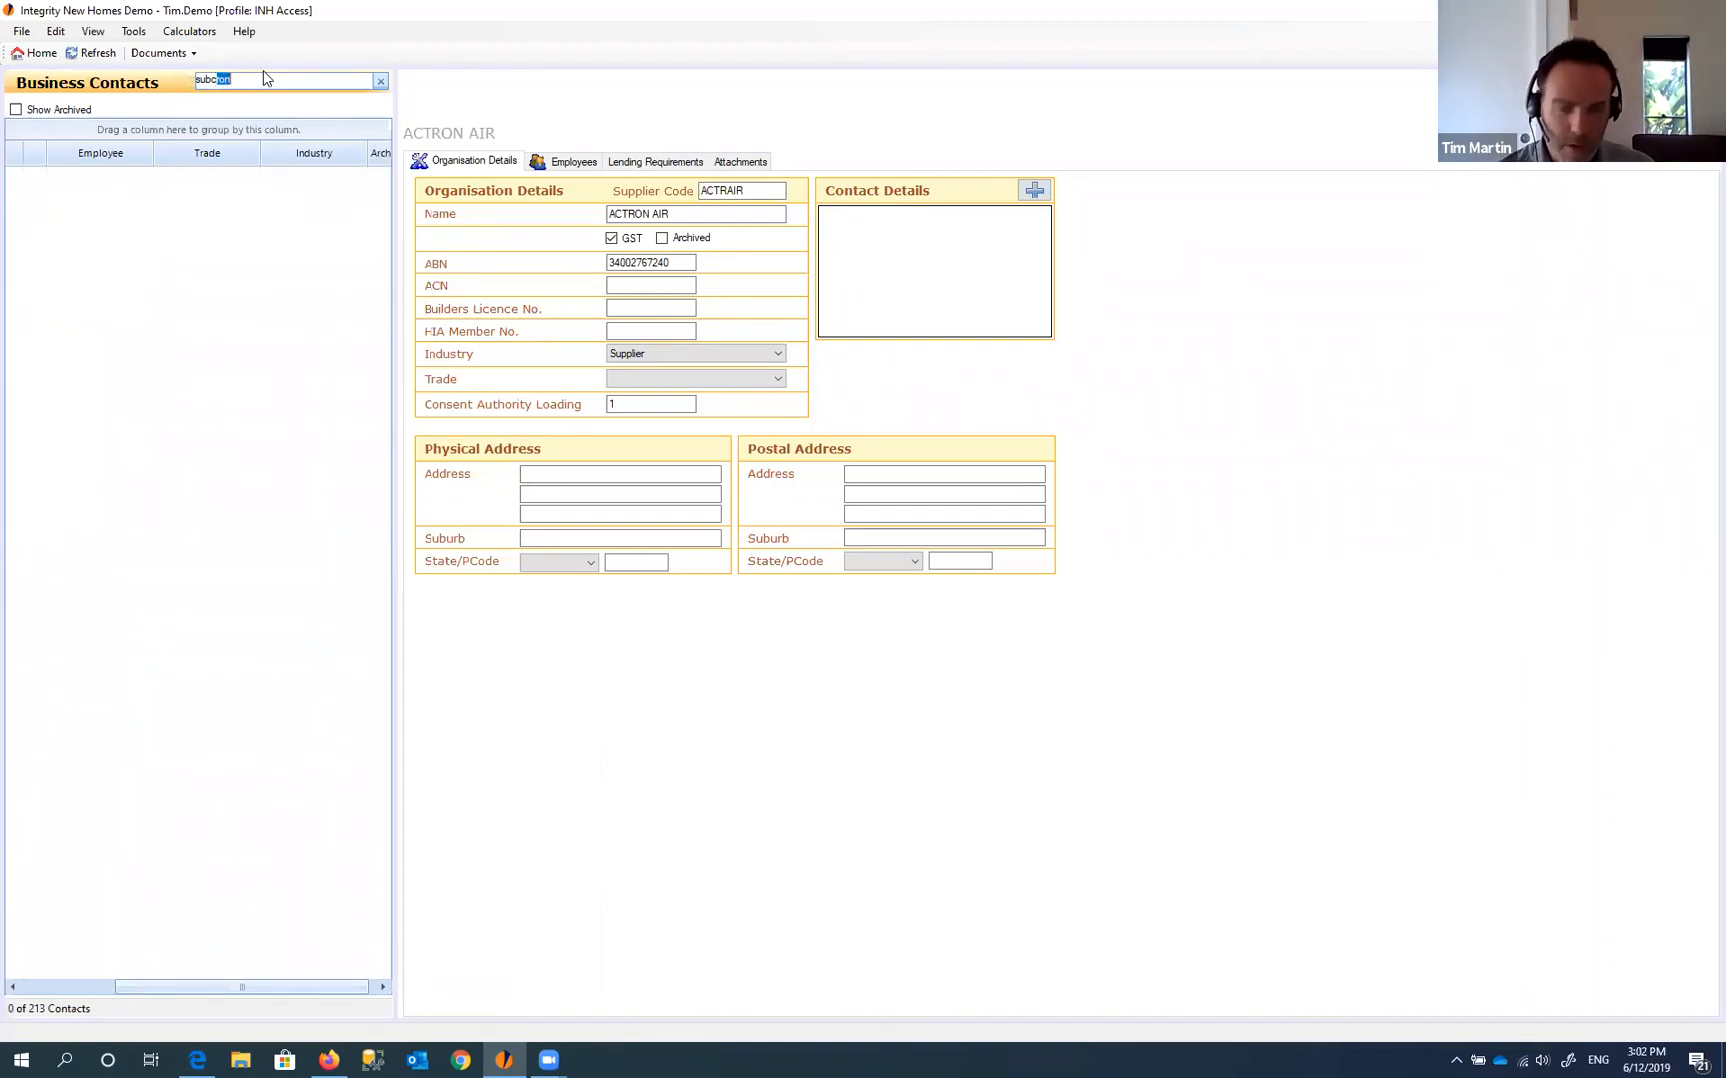
pyautogui.write('on')
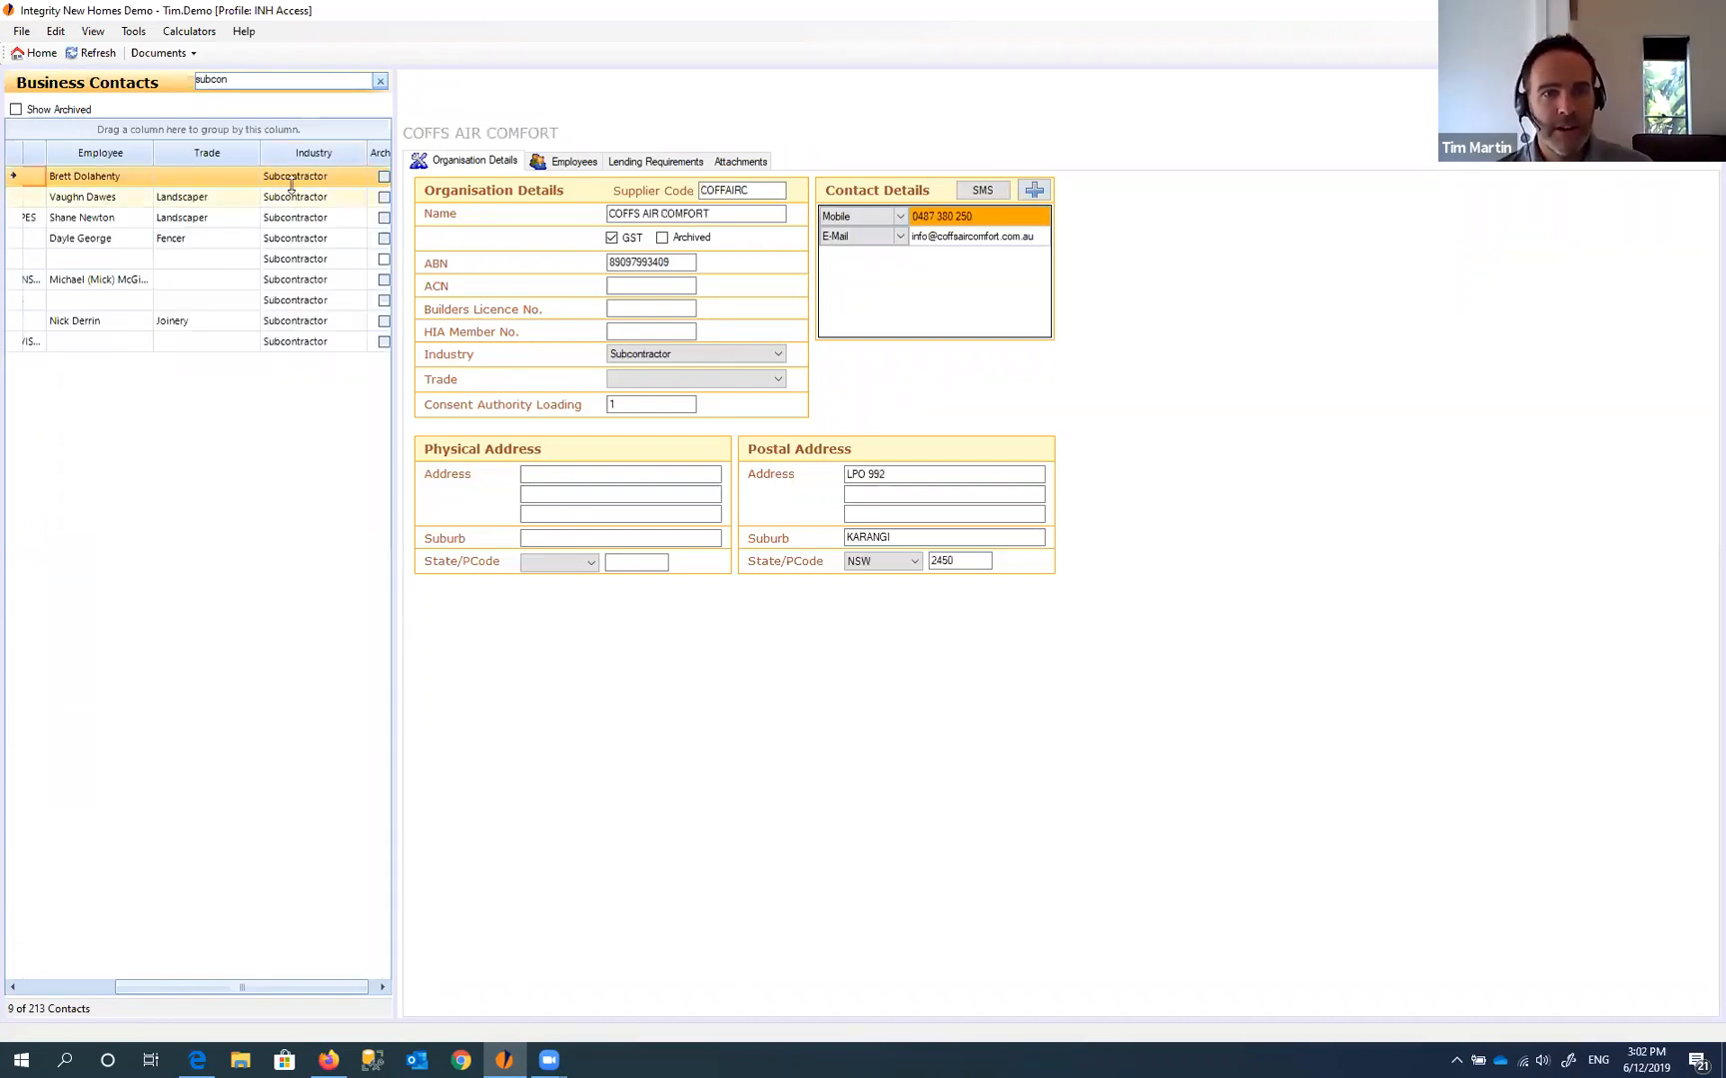
pyautogui.moveTo(315, 986); pyautogui.dragTo(221, 986)
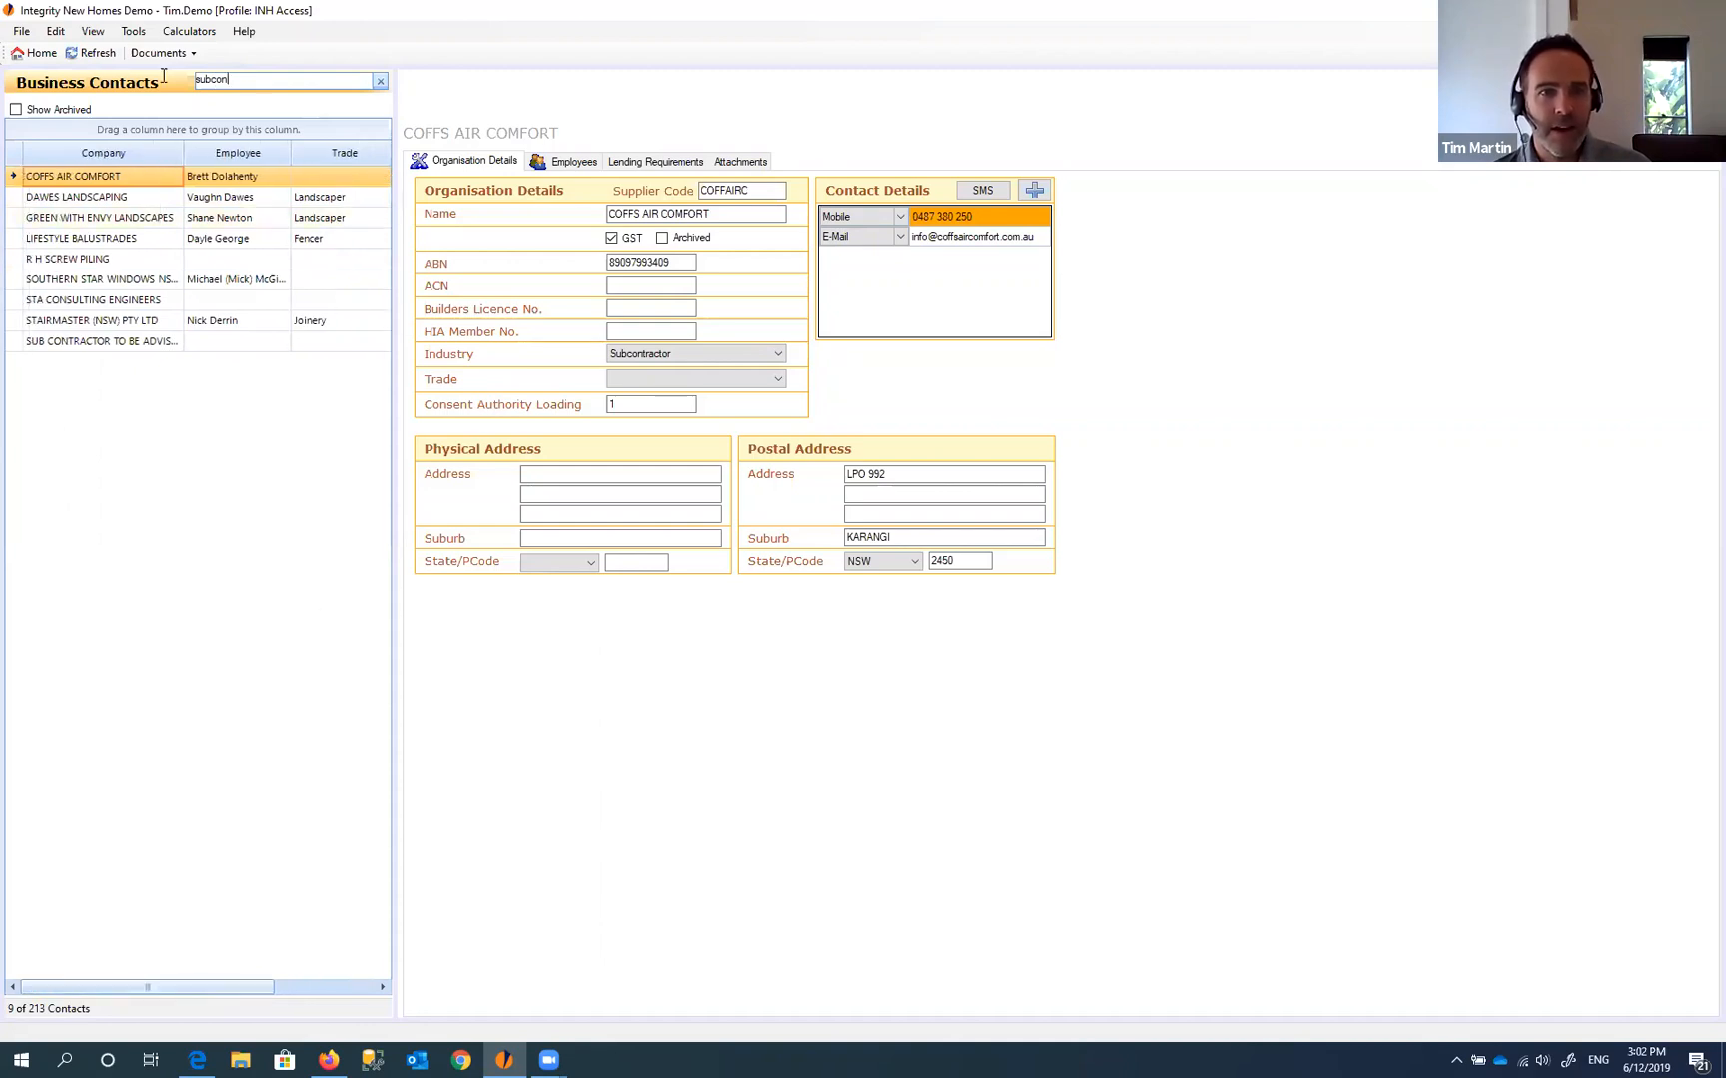
pyautogui.write('fencer')
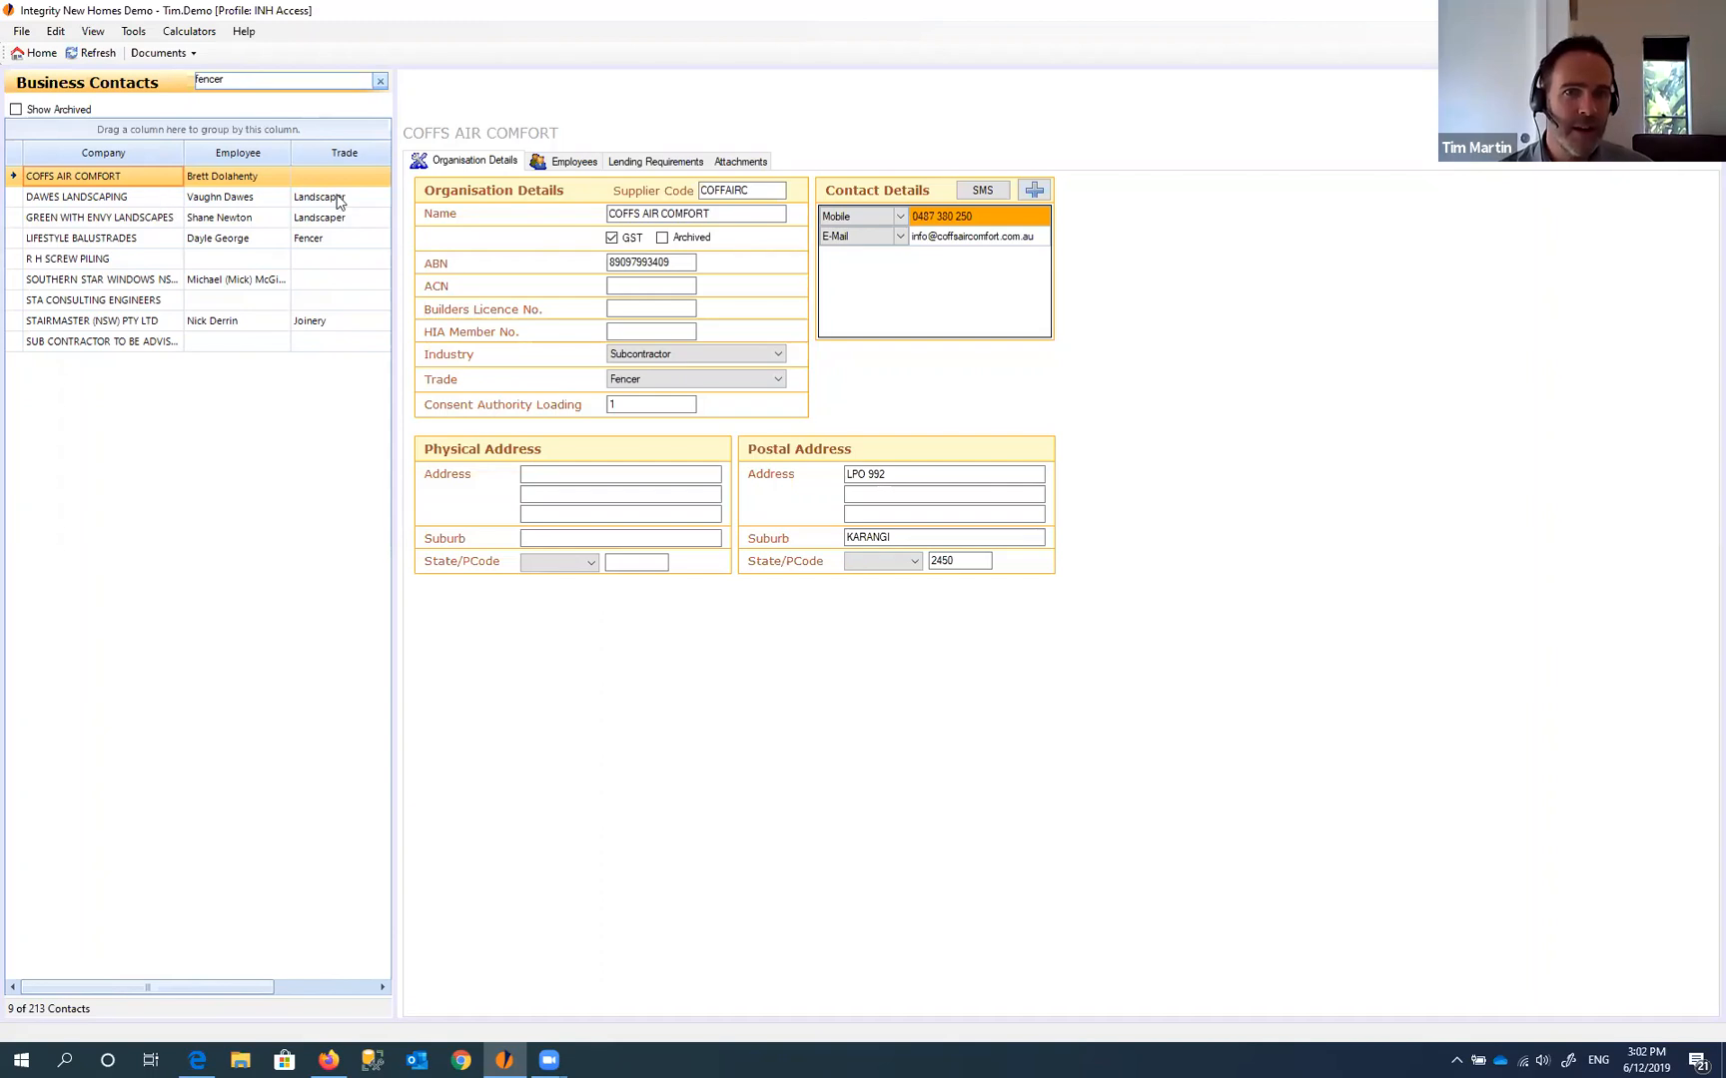
# - Search for 'land' to show DAWES LANDSCAPING's trade, then clear the search
pyautogui.moveTo(242, 82); pyautogui.dragTo(134, 75)
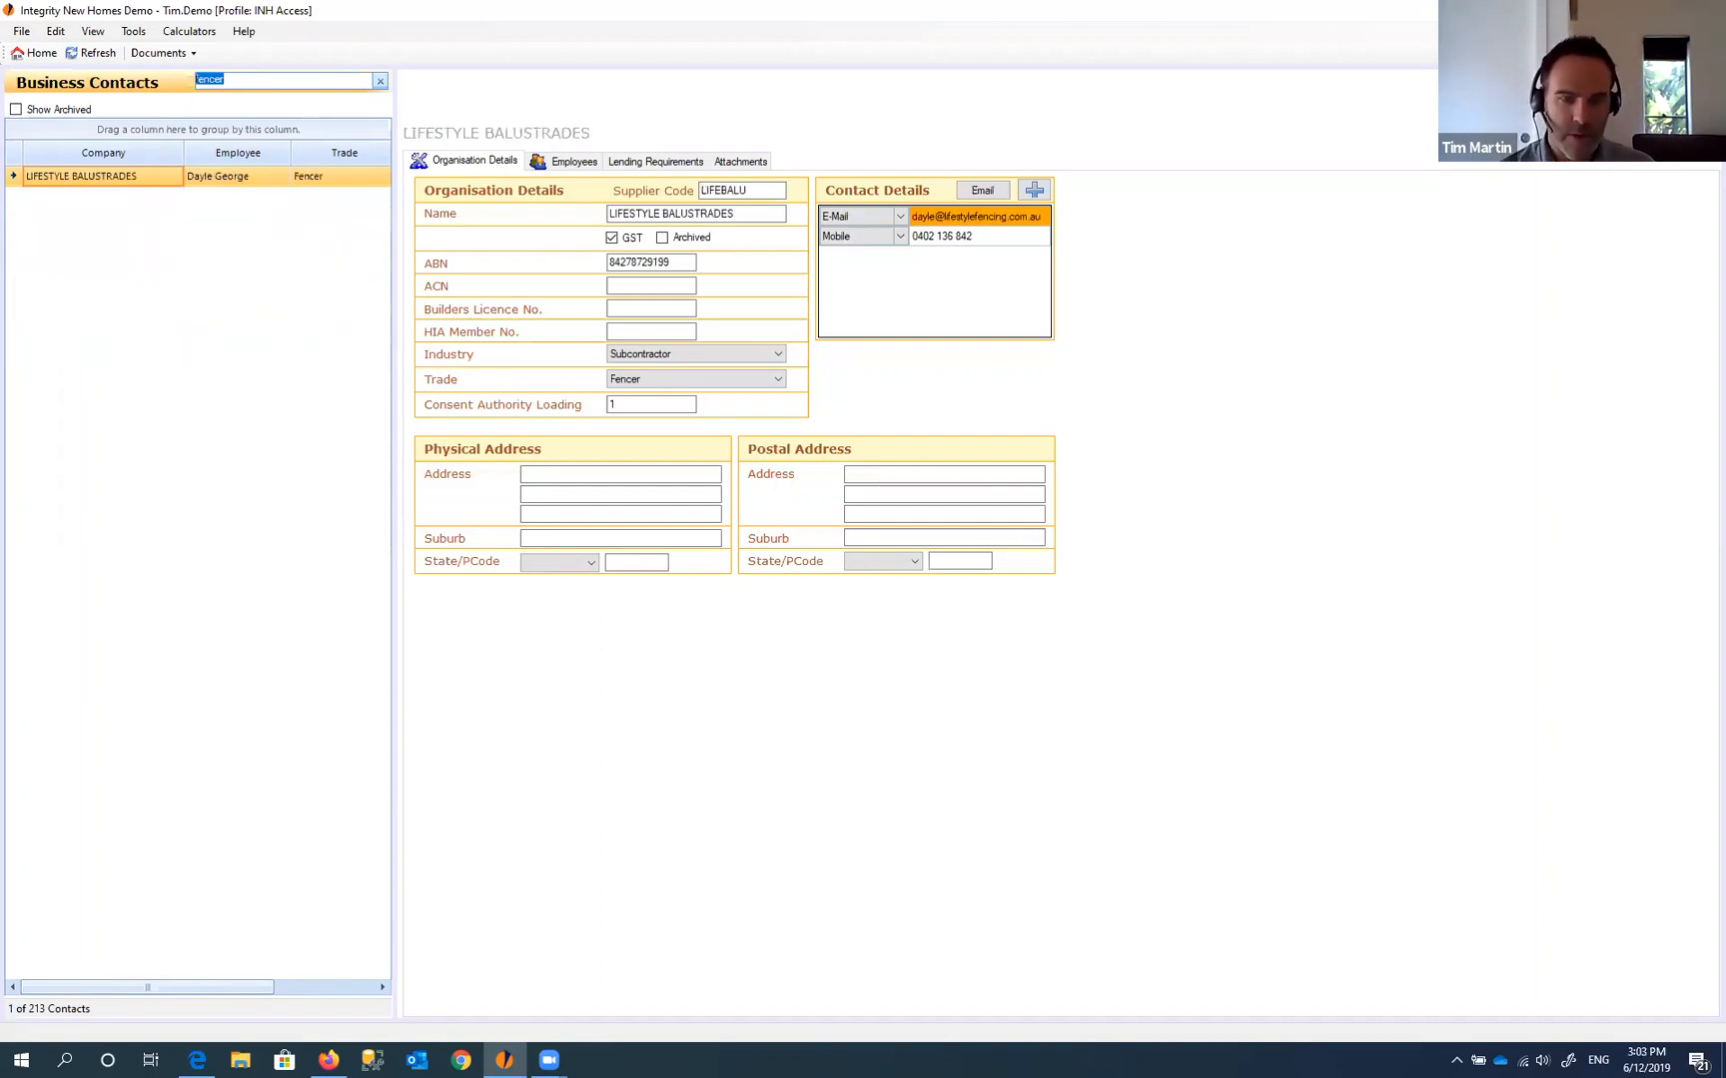
pyautogui.write('land')
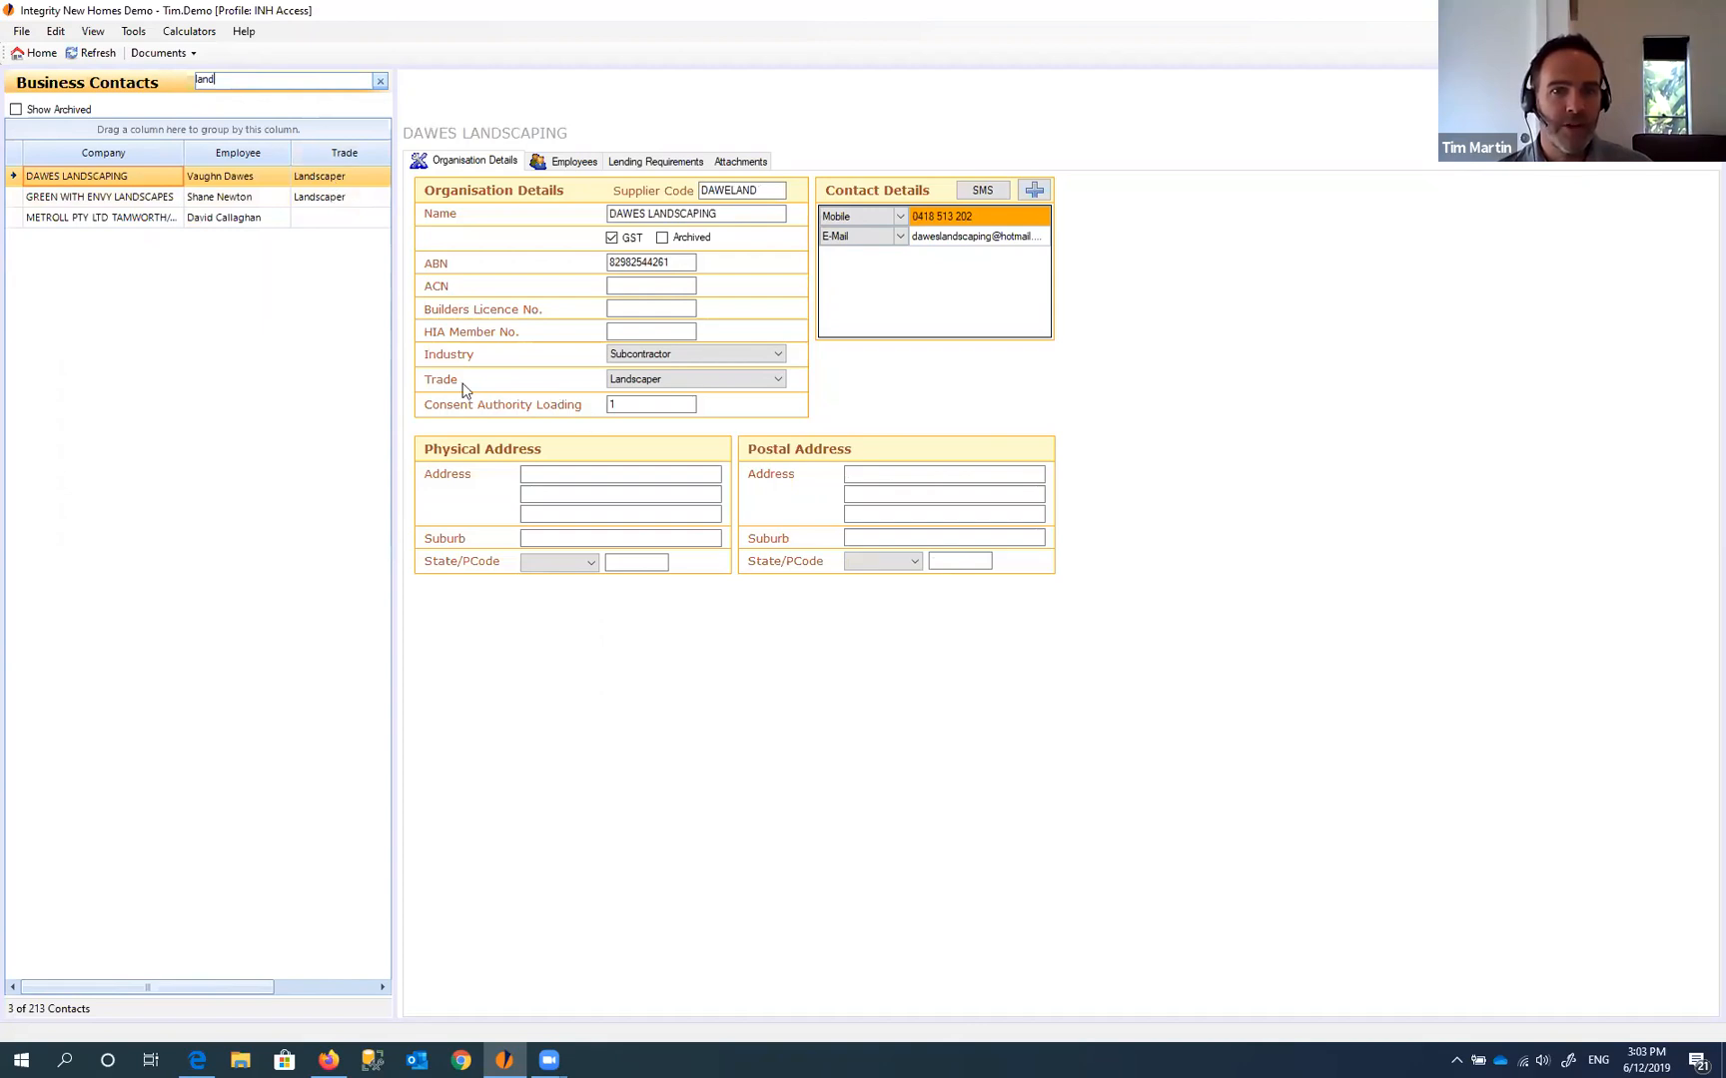
pyautogui.click(663, 381)
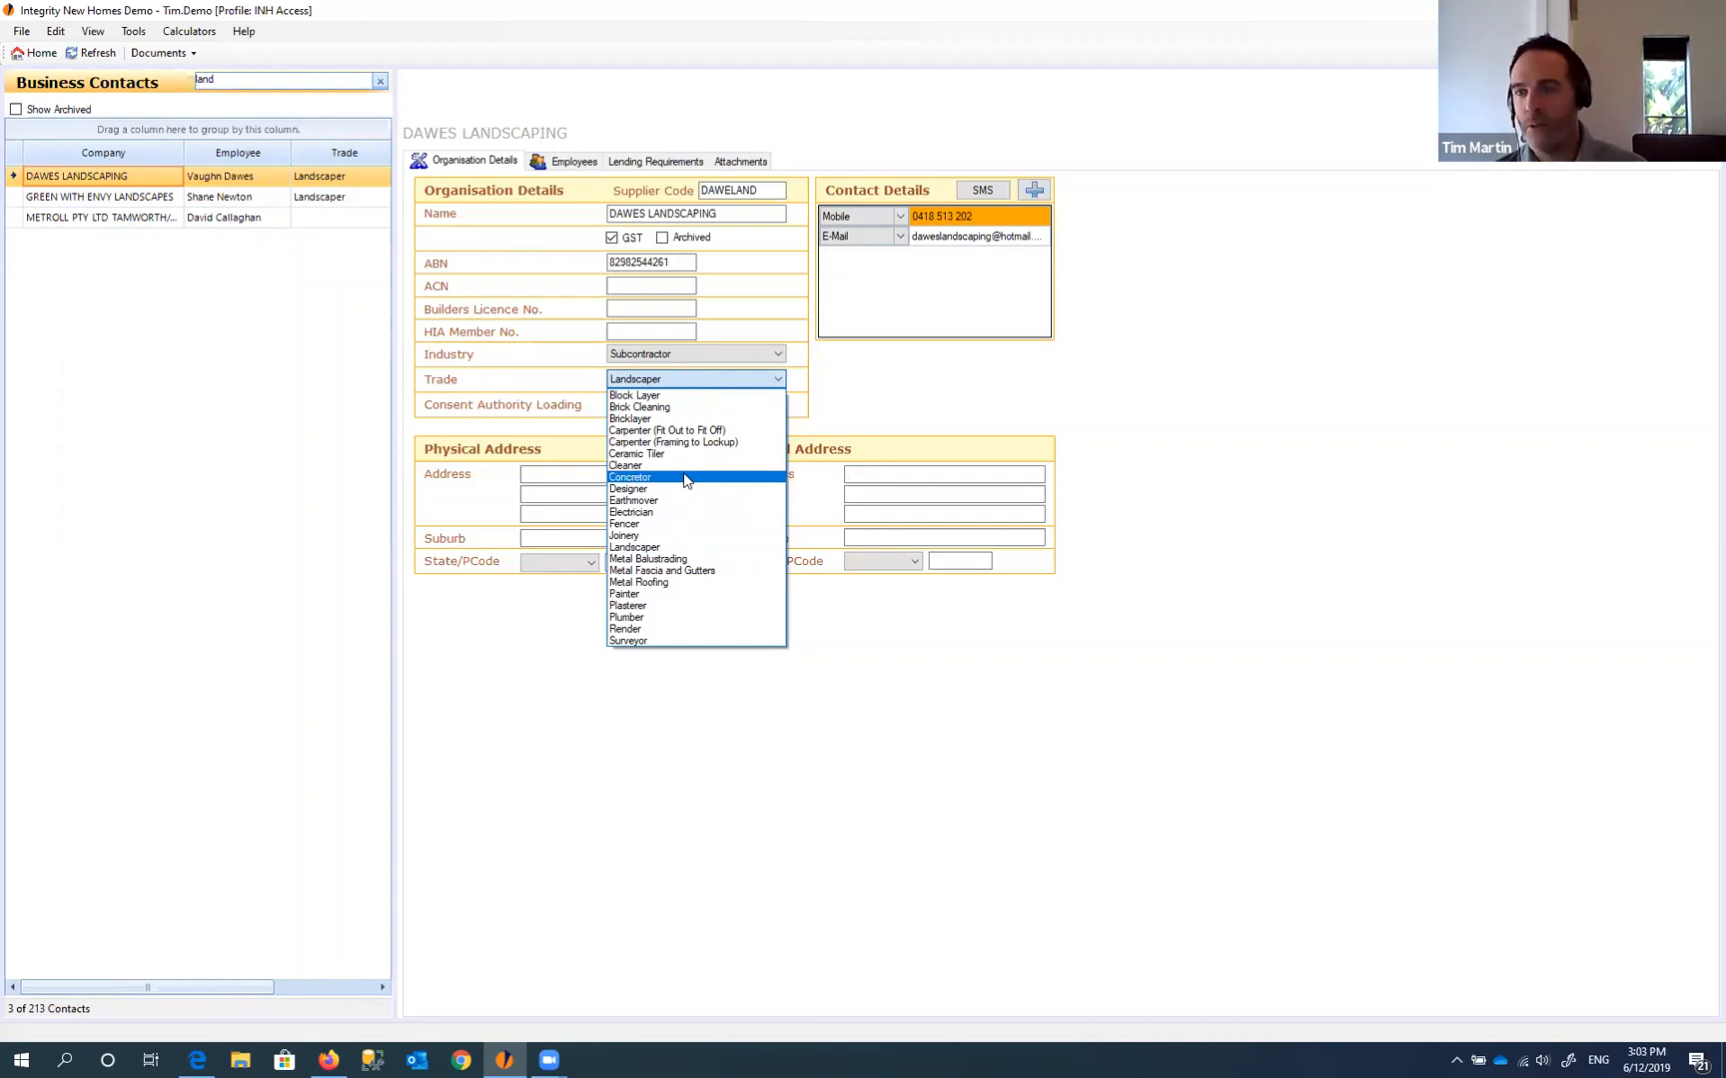
pyautogui.click(255, 81)
pyautogui.hotkey('ctrl', 'a')
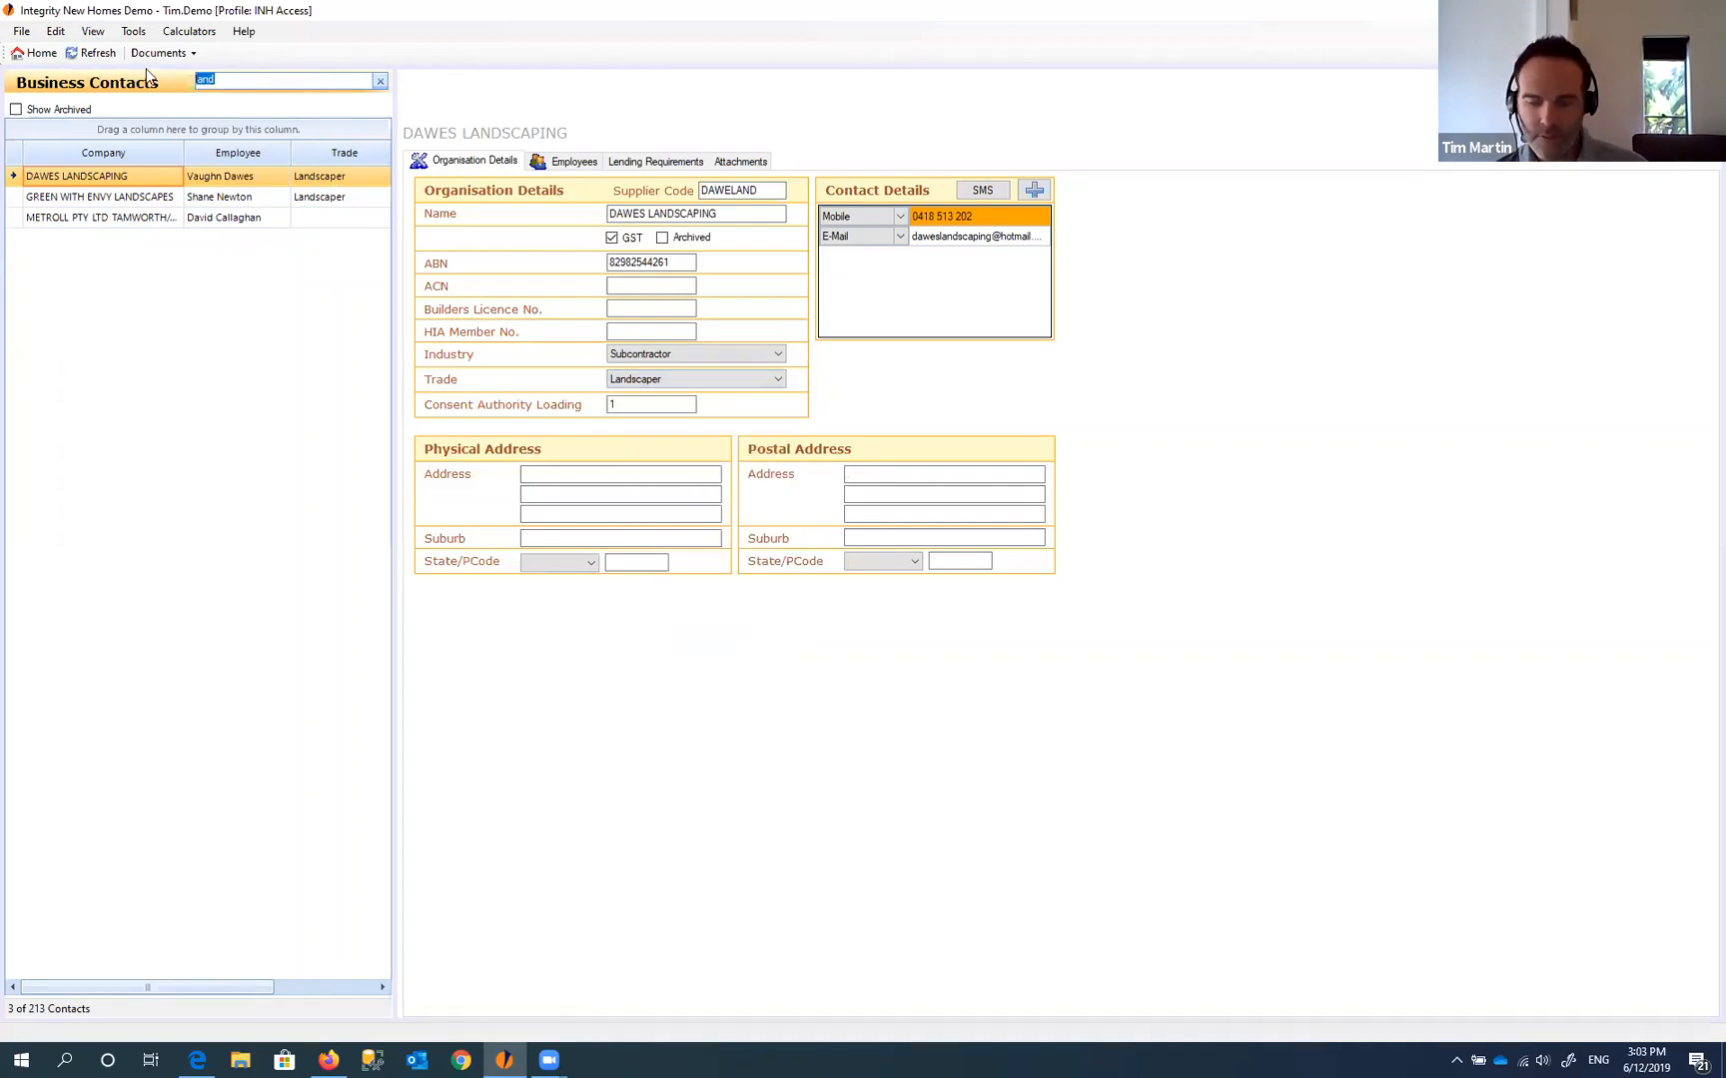
pyautogui.press('BackSpace')
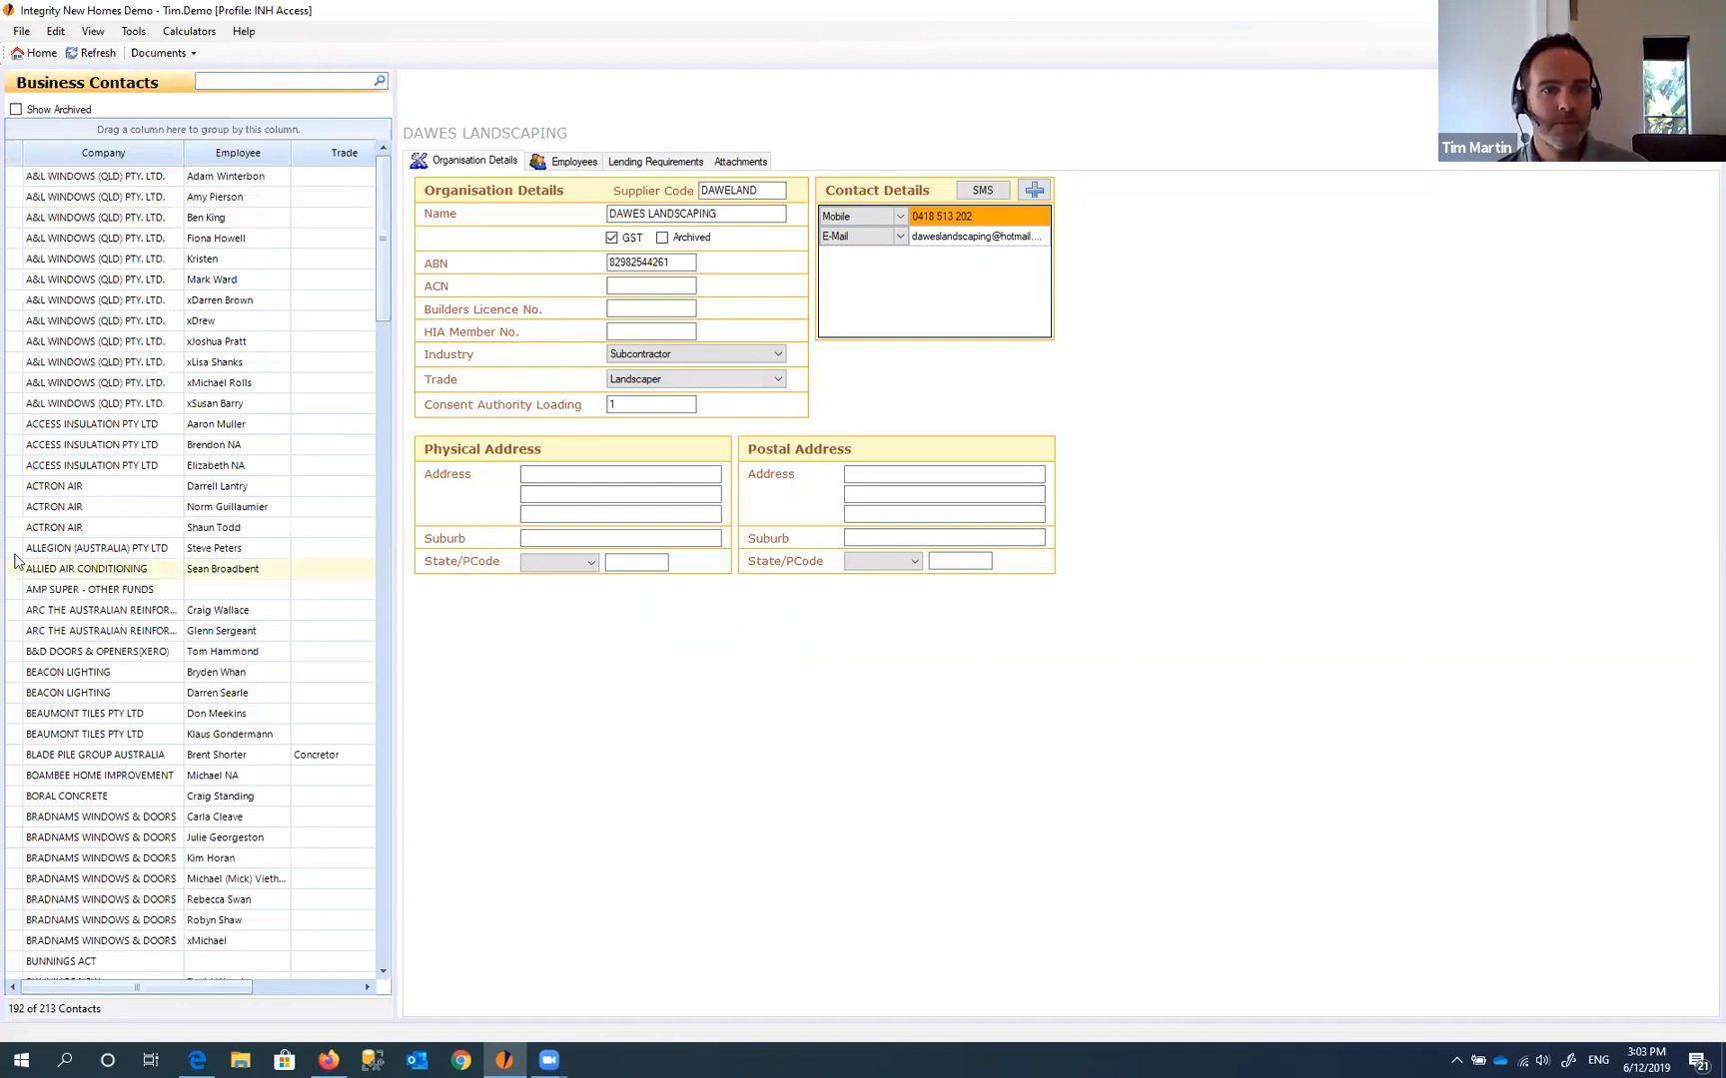
# - Set ACTRON AIR's industry to Consent Authority
pyautogui.click(93, 508)
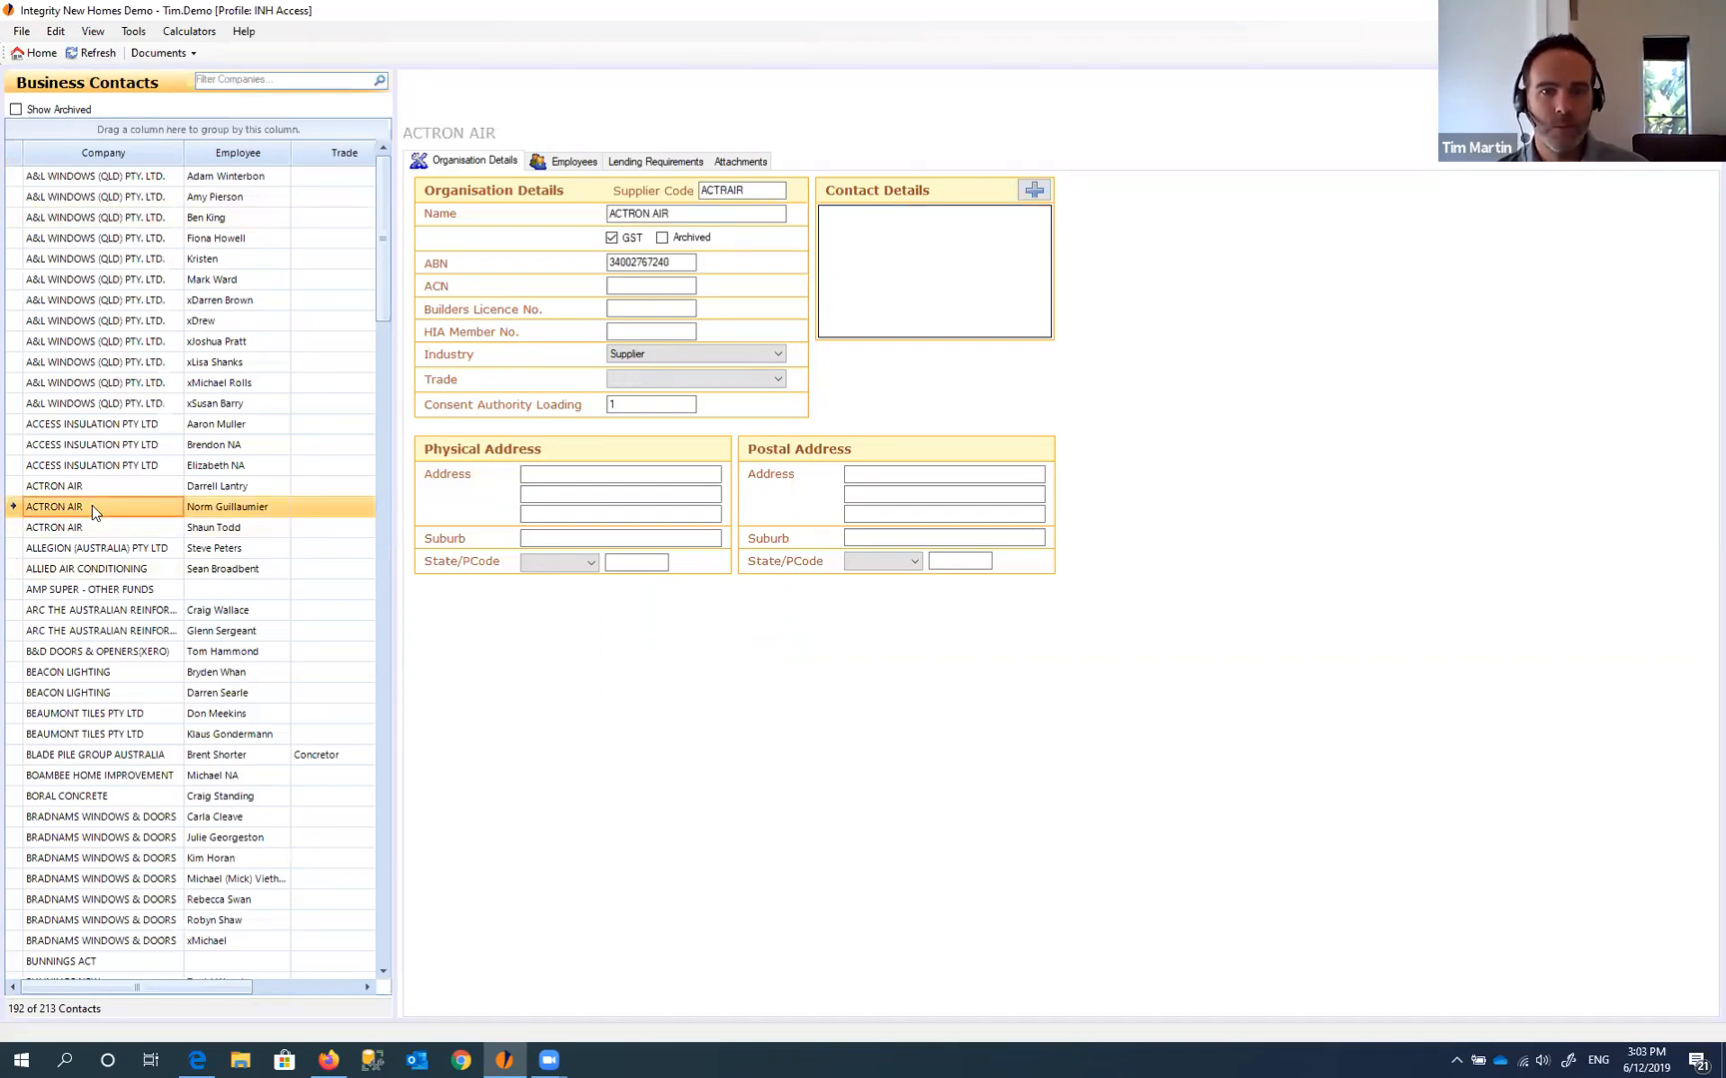
pyautogui.click(691, 381)
pyautogui.click(708, 354)
pyautogui.click(706, 355)
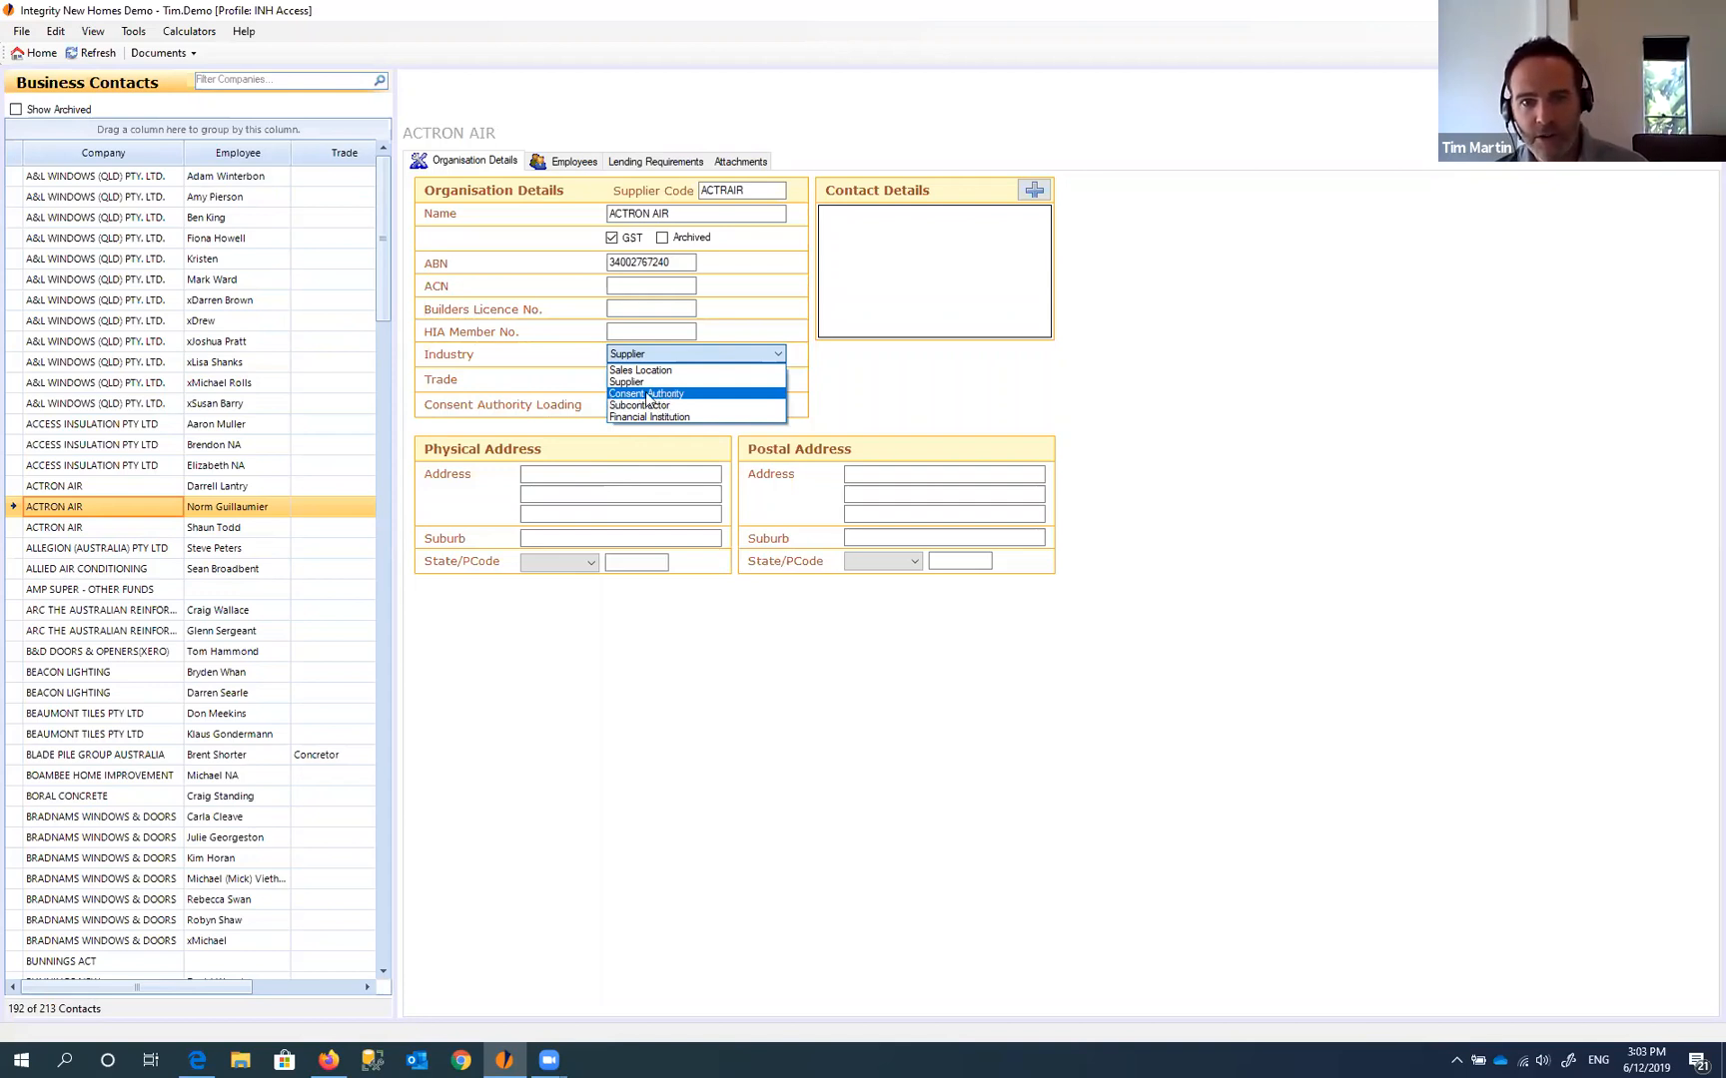
pyautogui.click(664, 394)
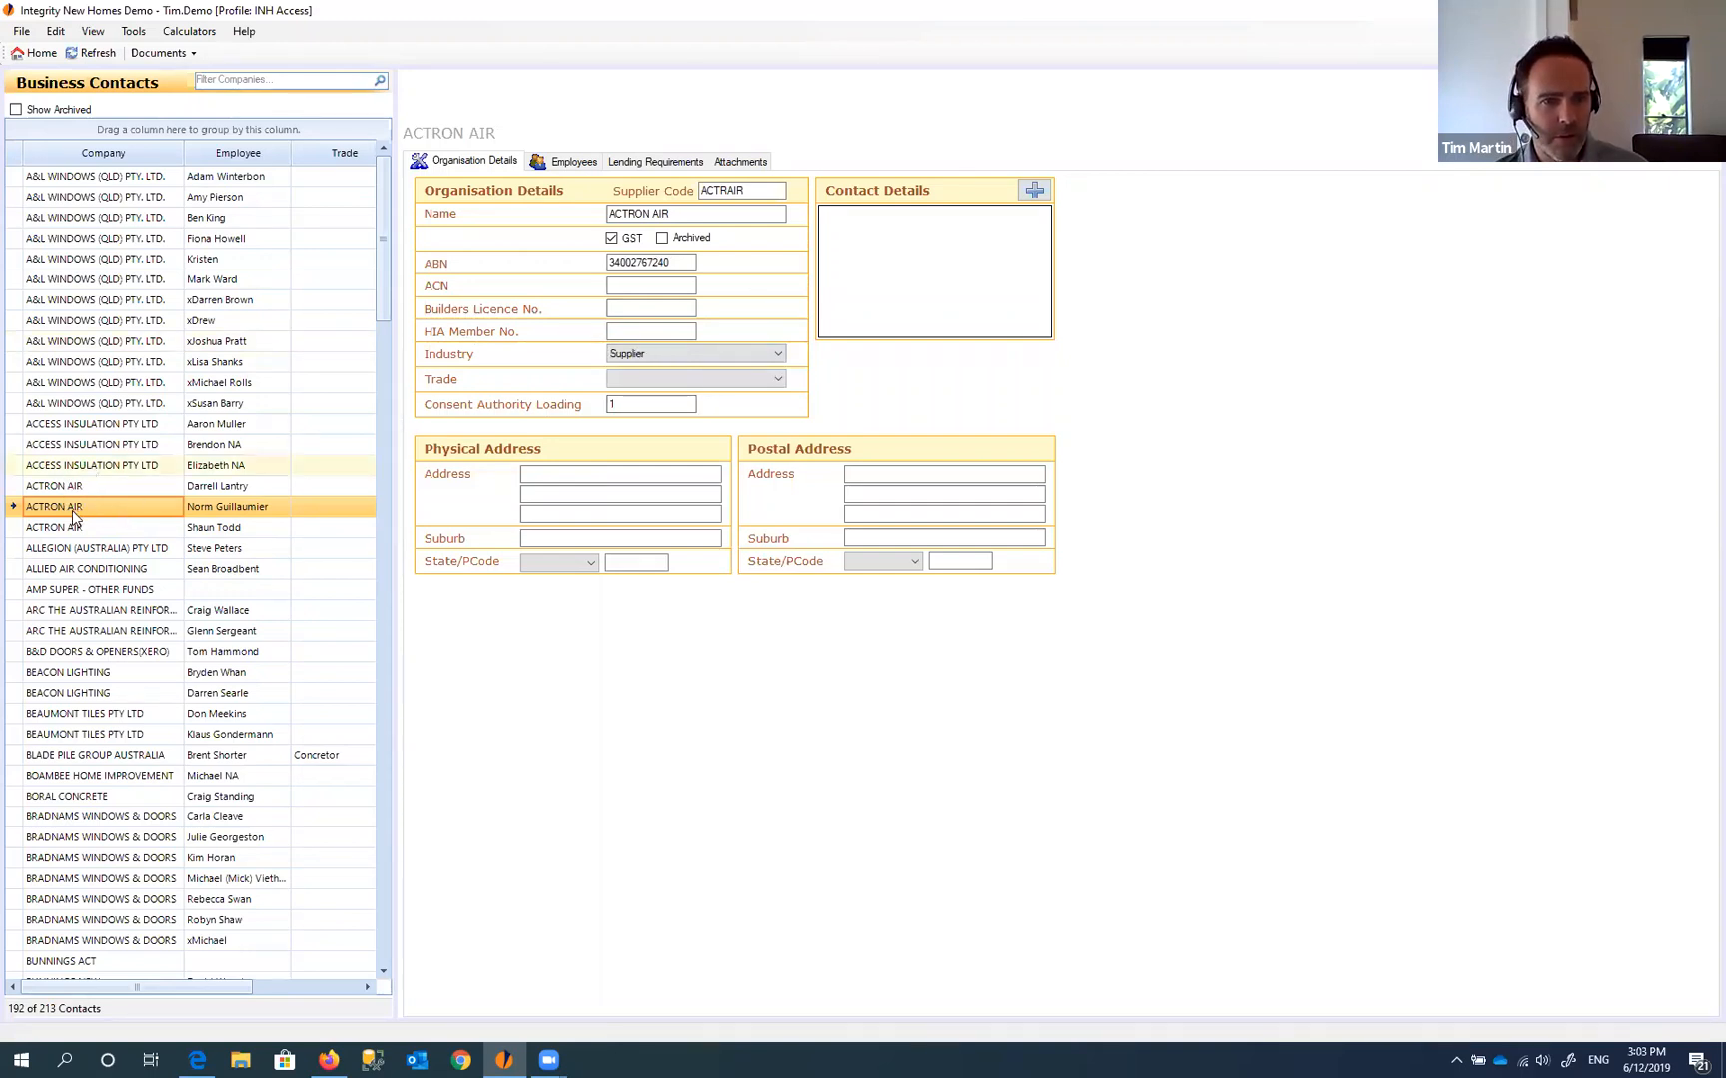
# - Reload the ACTRON AIR record and view its empty Suppliers list
pyautogui.click(90, 466)
pyautogui.click(76, 512)
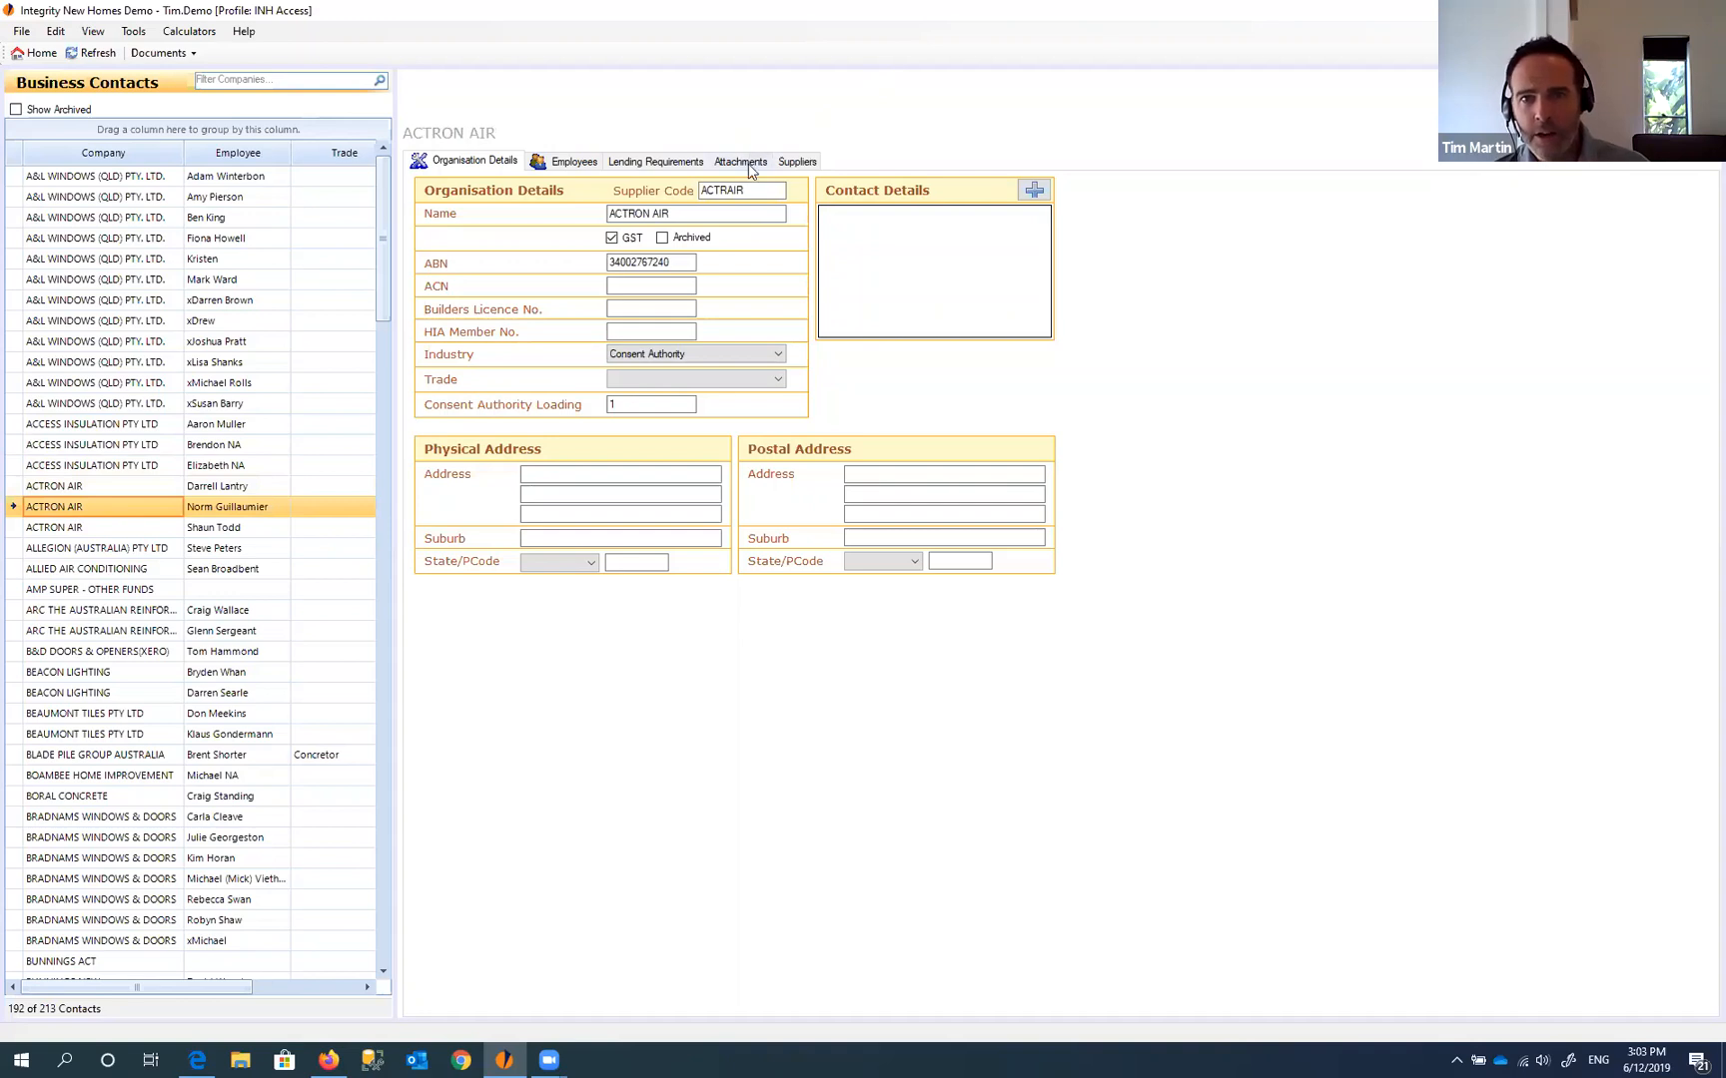
pyautogui.click(798, 162)
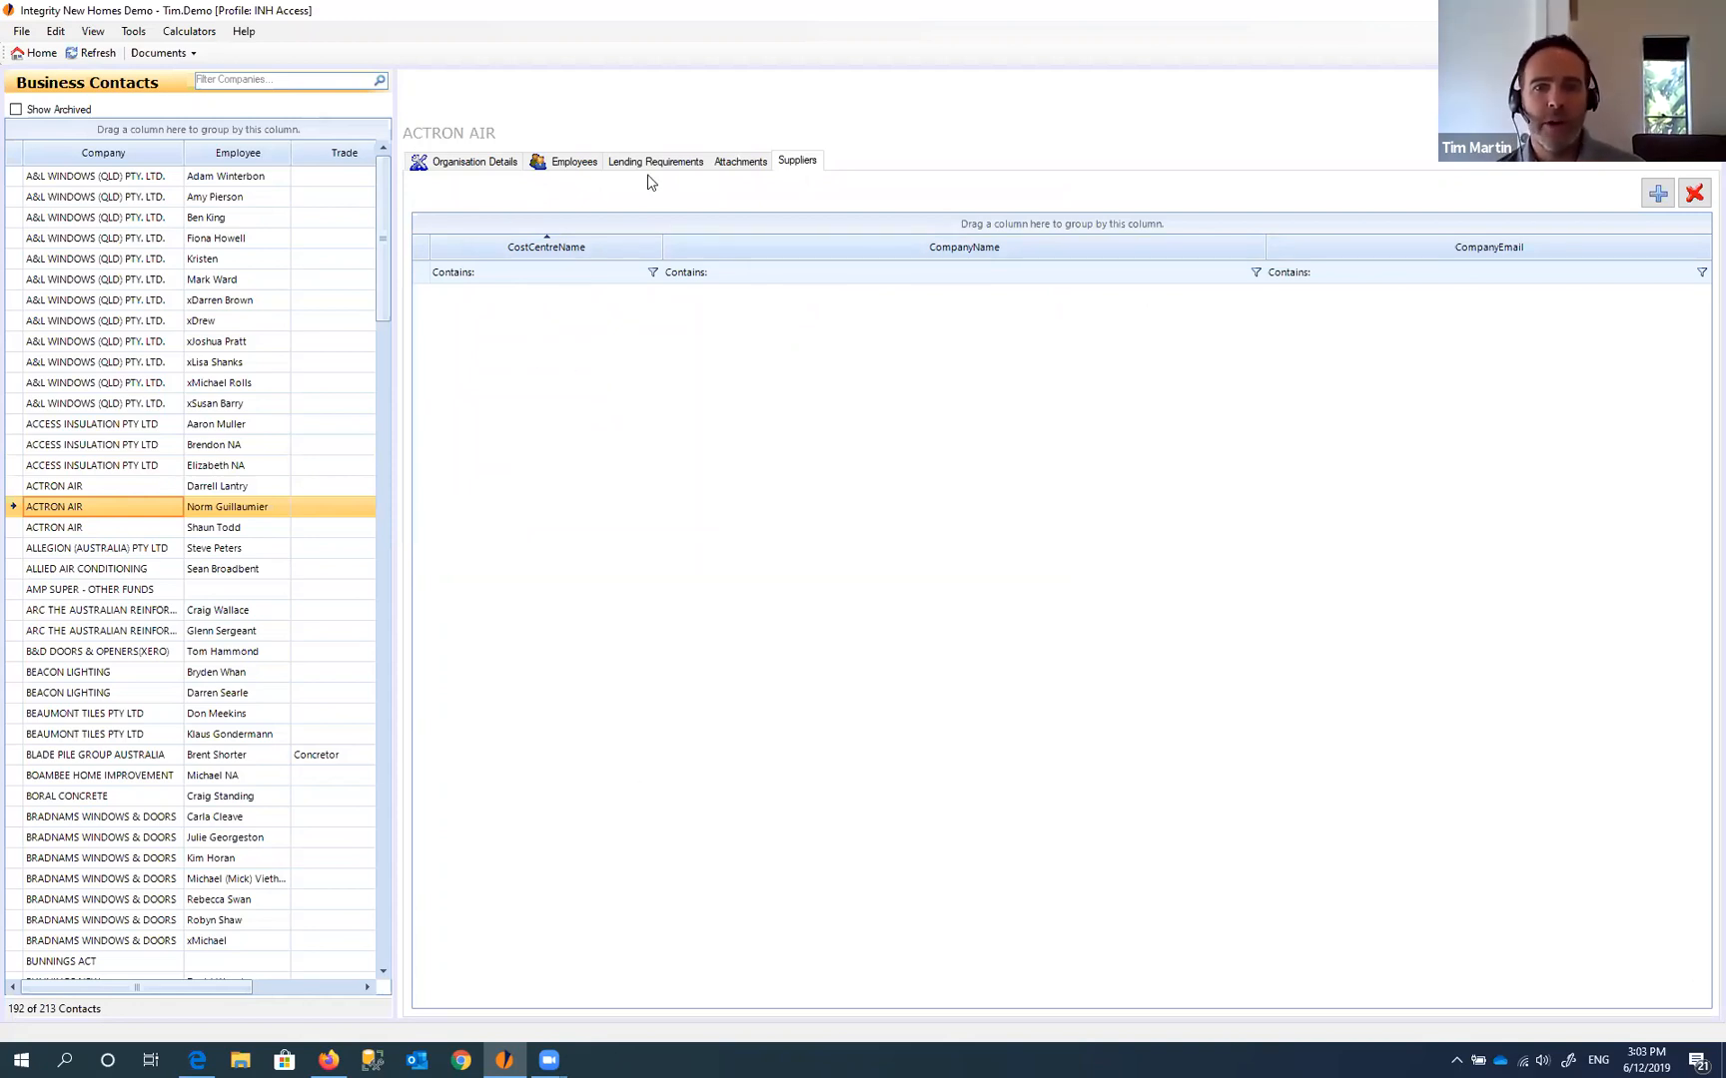
# - In Organisation Details, change the Consent Authority Loading from 0.9 to 1
pyautogui.click(490, 168)
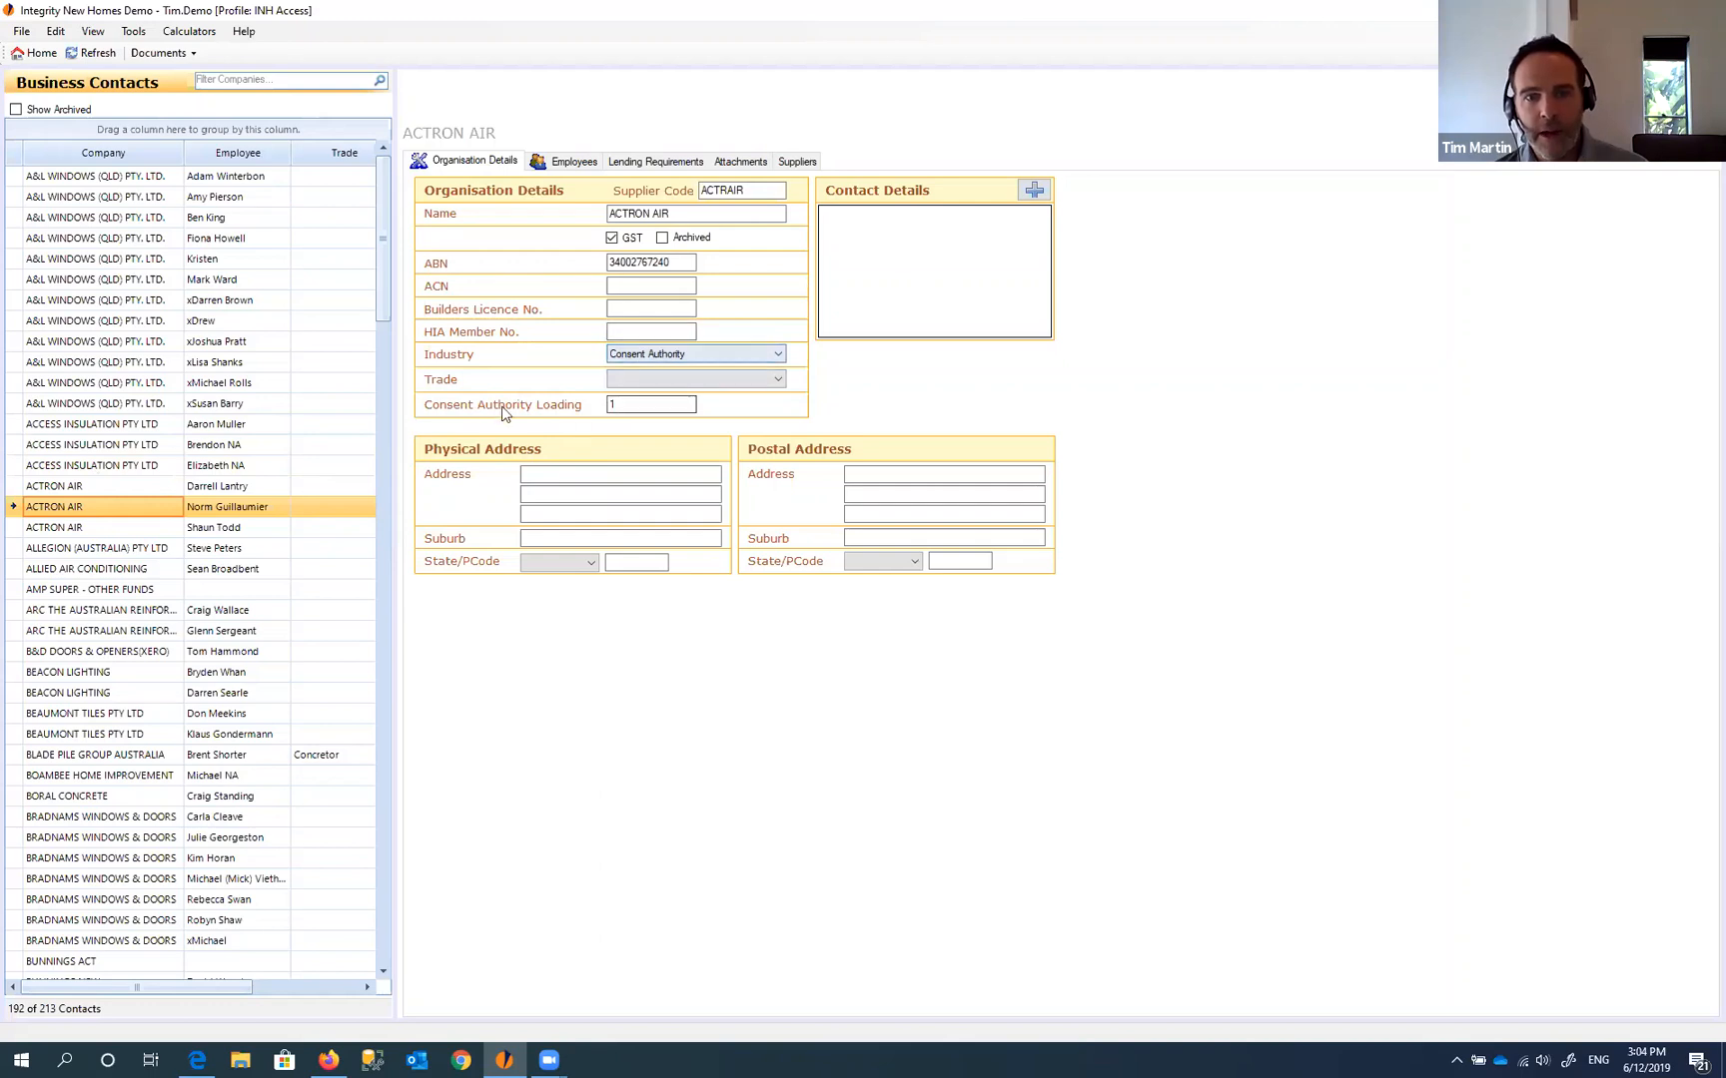
pyautogui.click(617, 408)
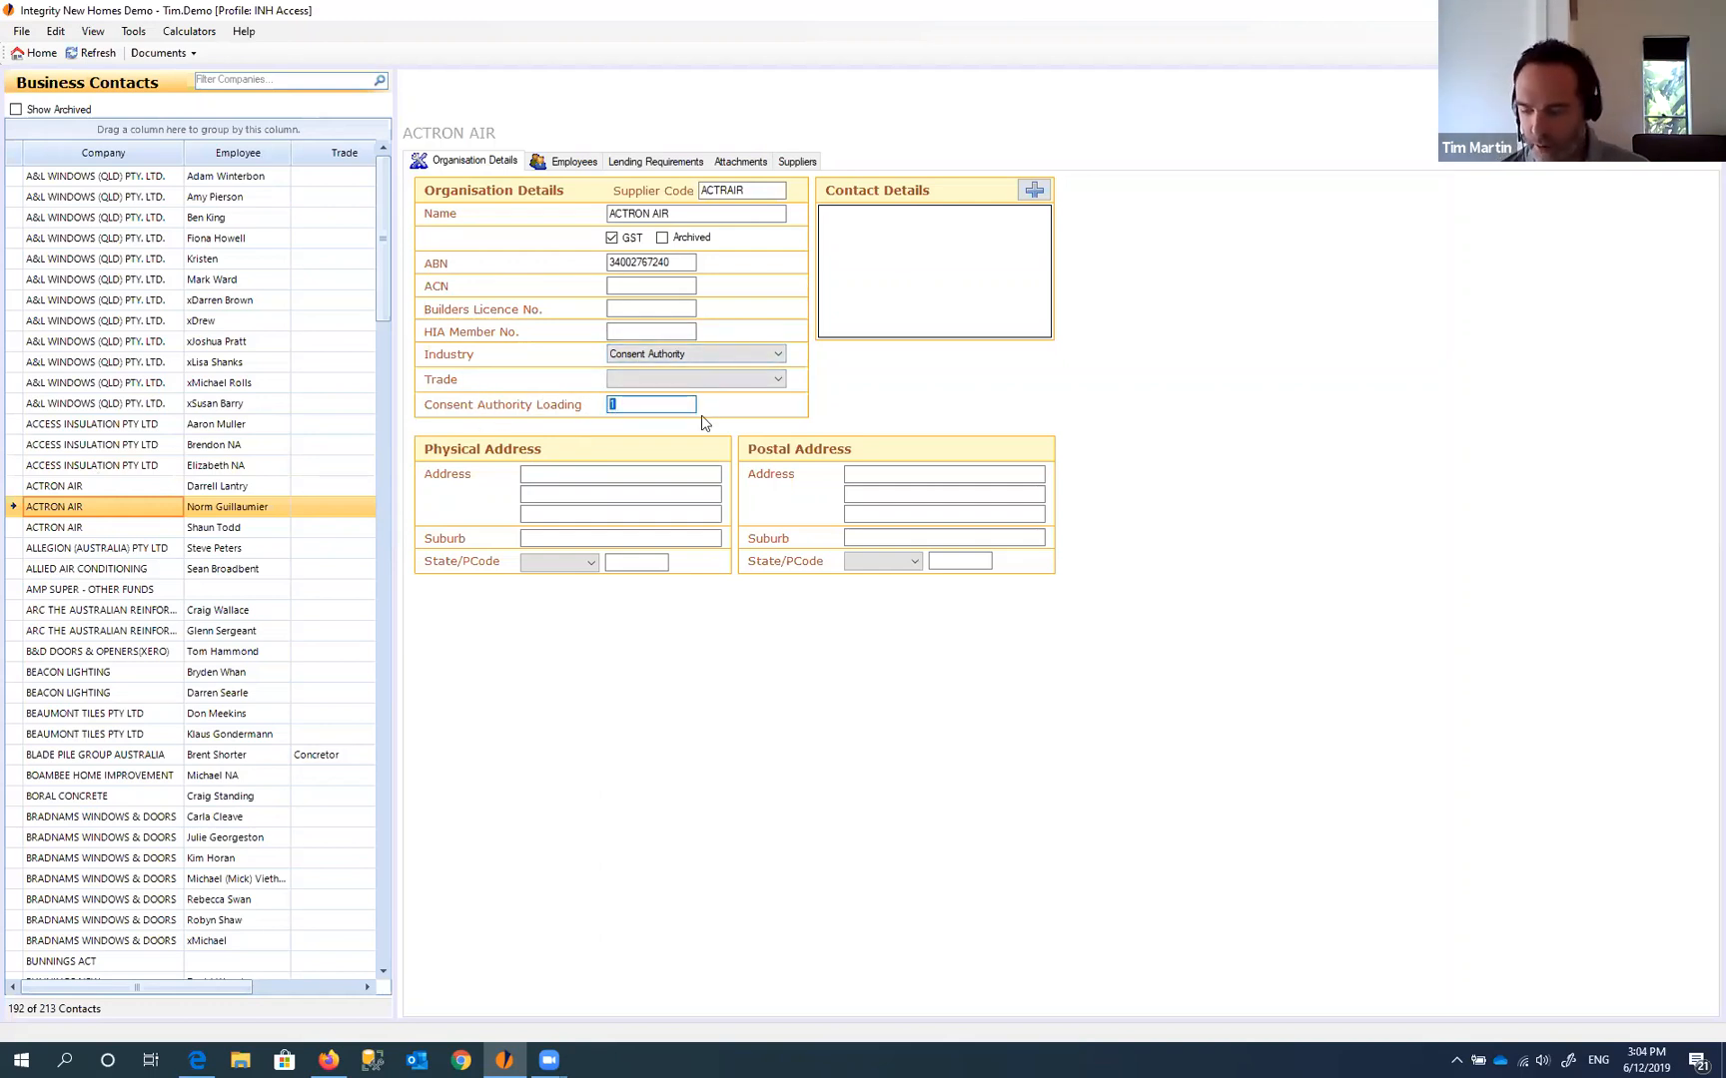
pyautogui.write('1')
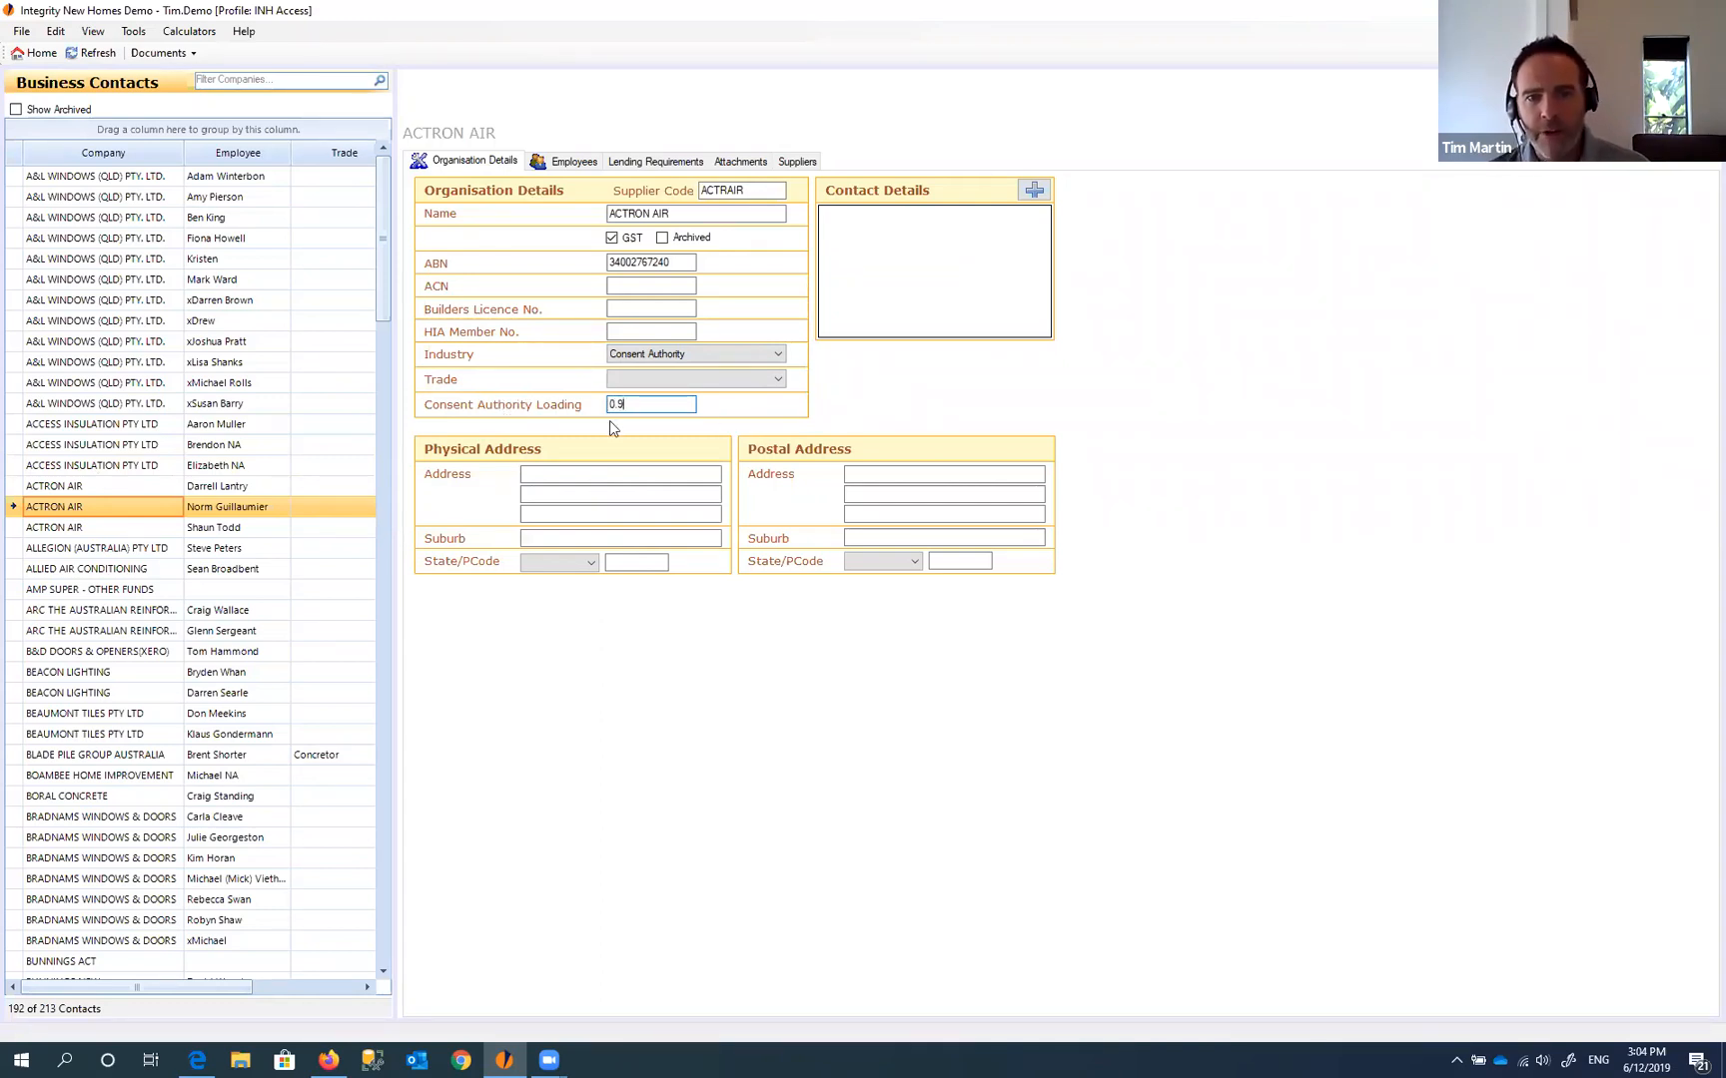
pyautogui.click(563, 403)
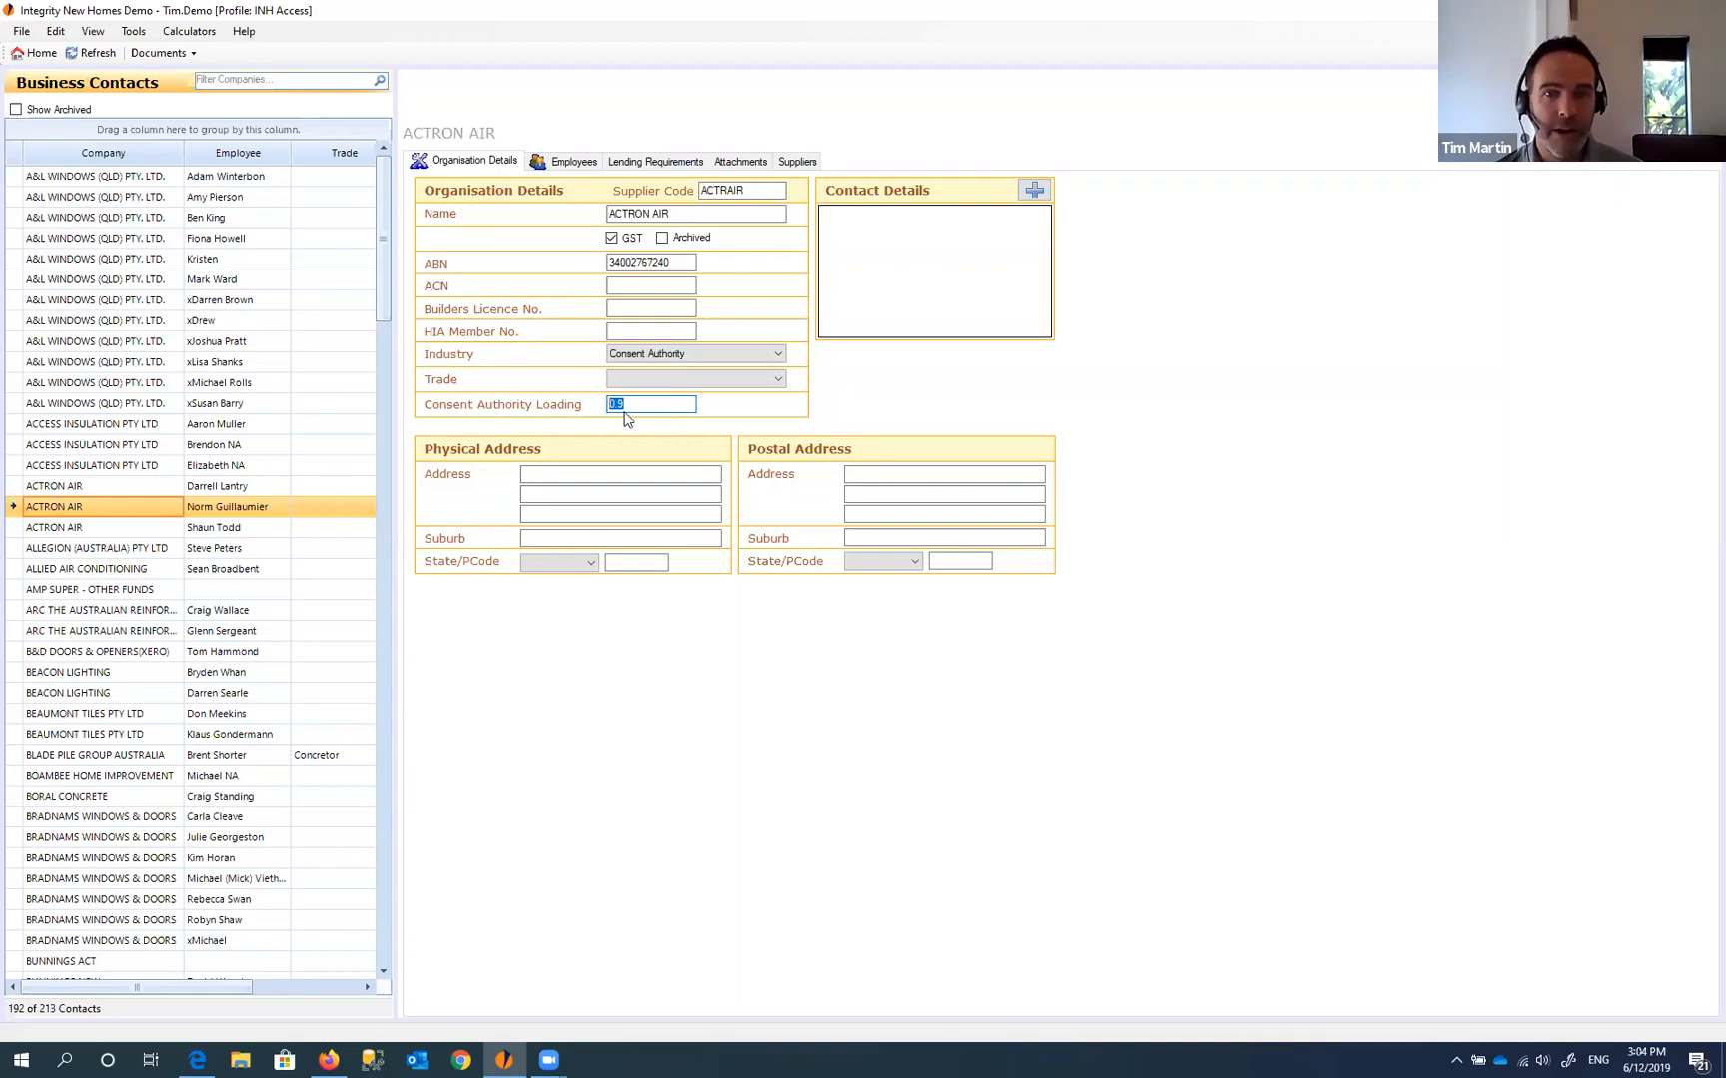
pyautogui.write('1')
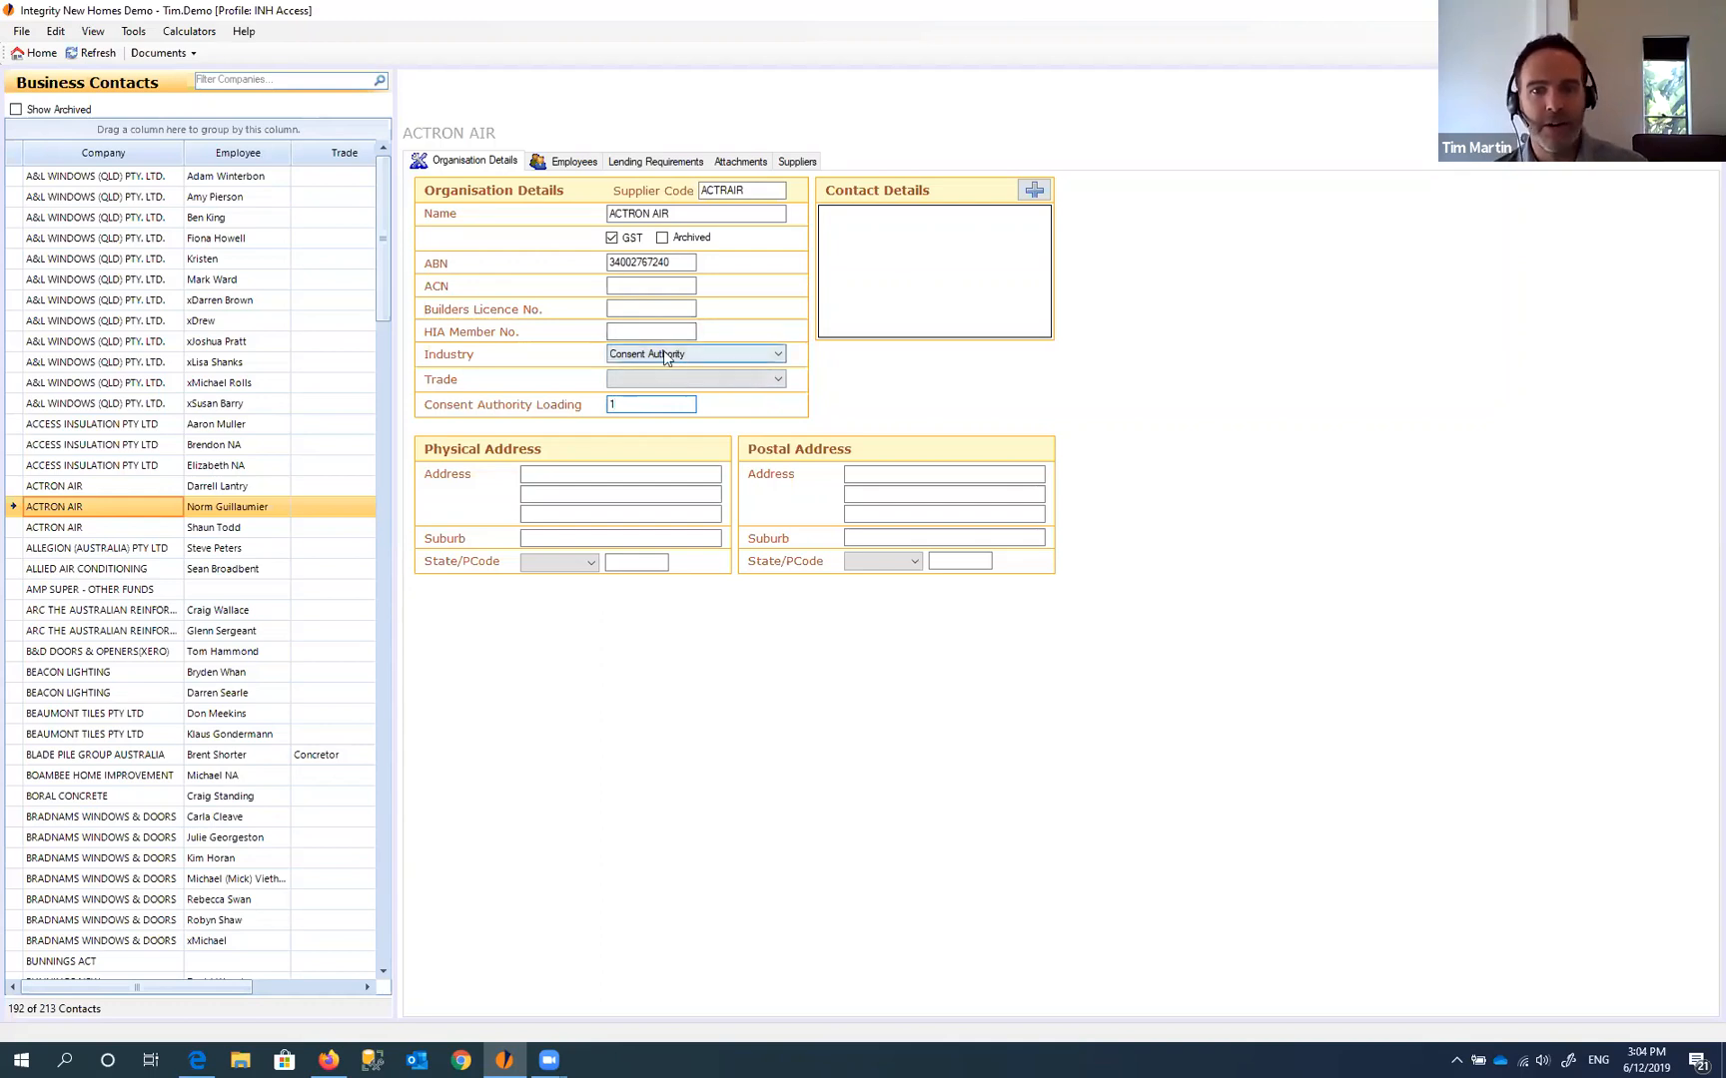
# - Set the industry back to Supplier and reload the ACTRON AIR record
pyautogui.click(700, 353)
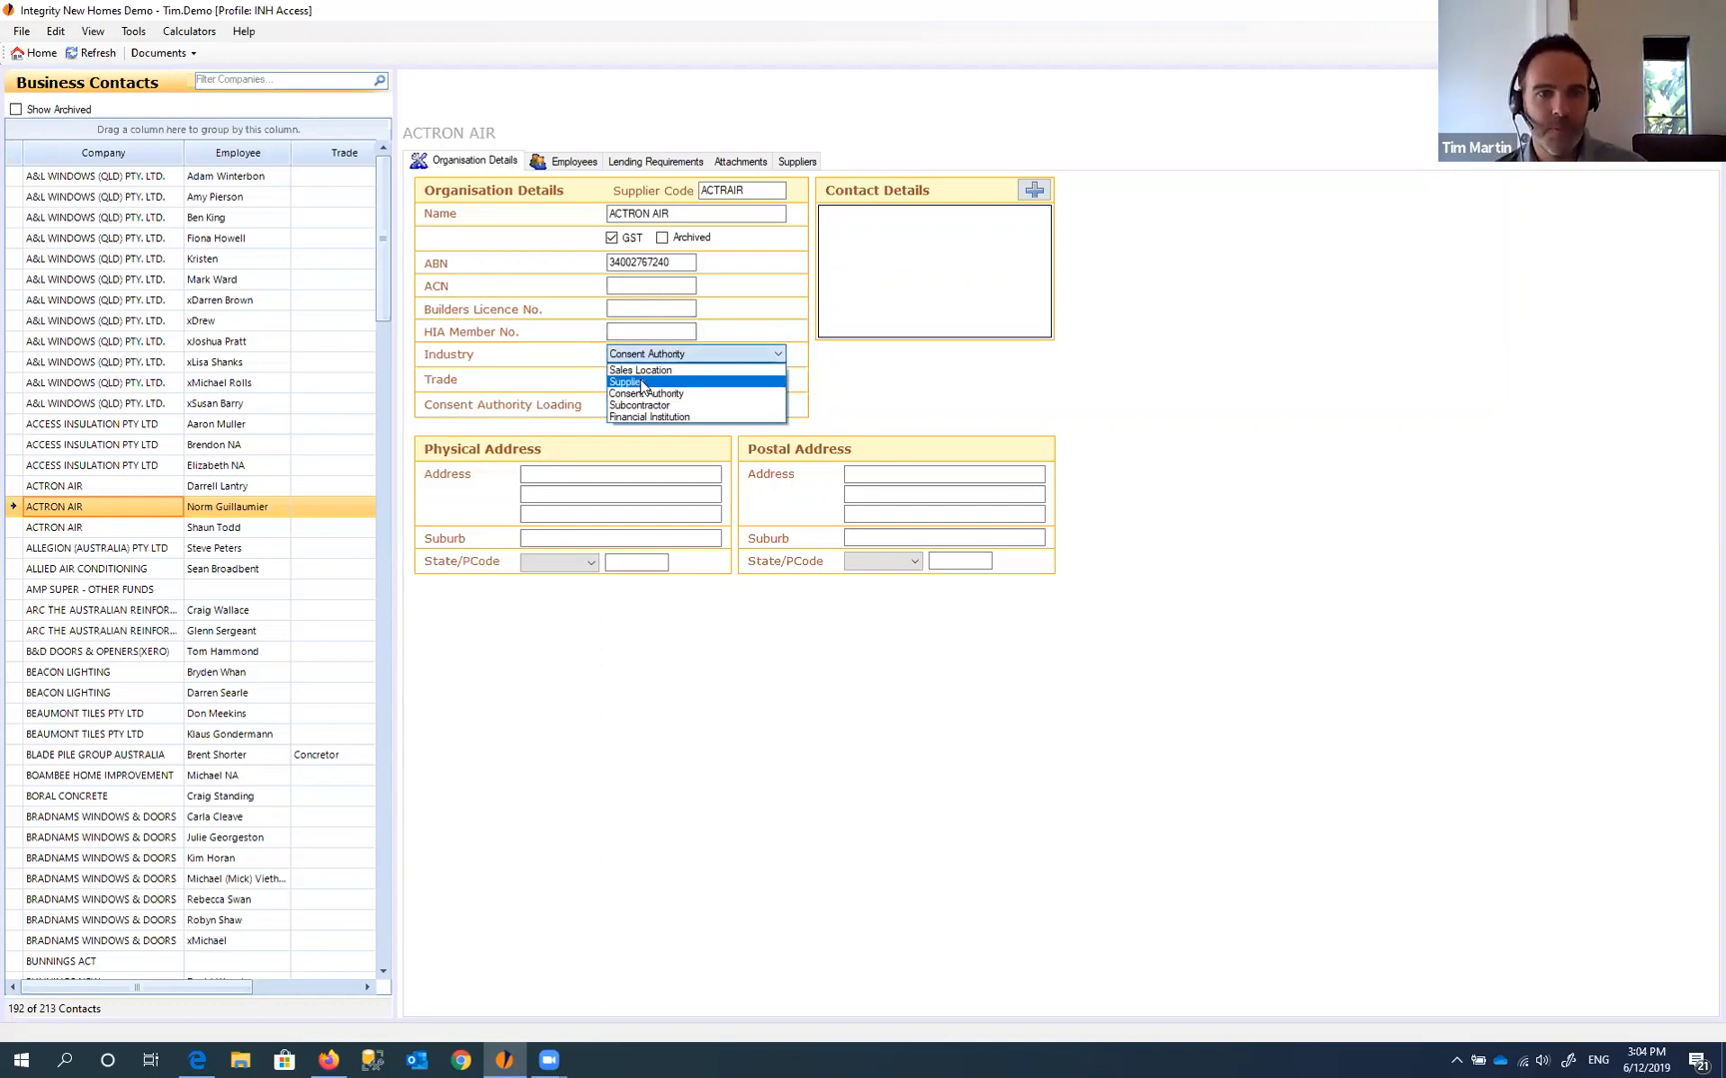
pyautogui.click(643, 383)
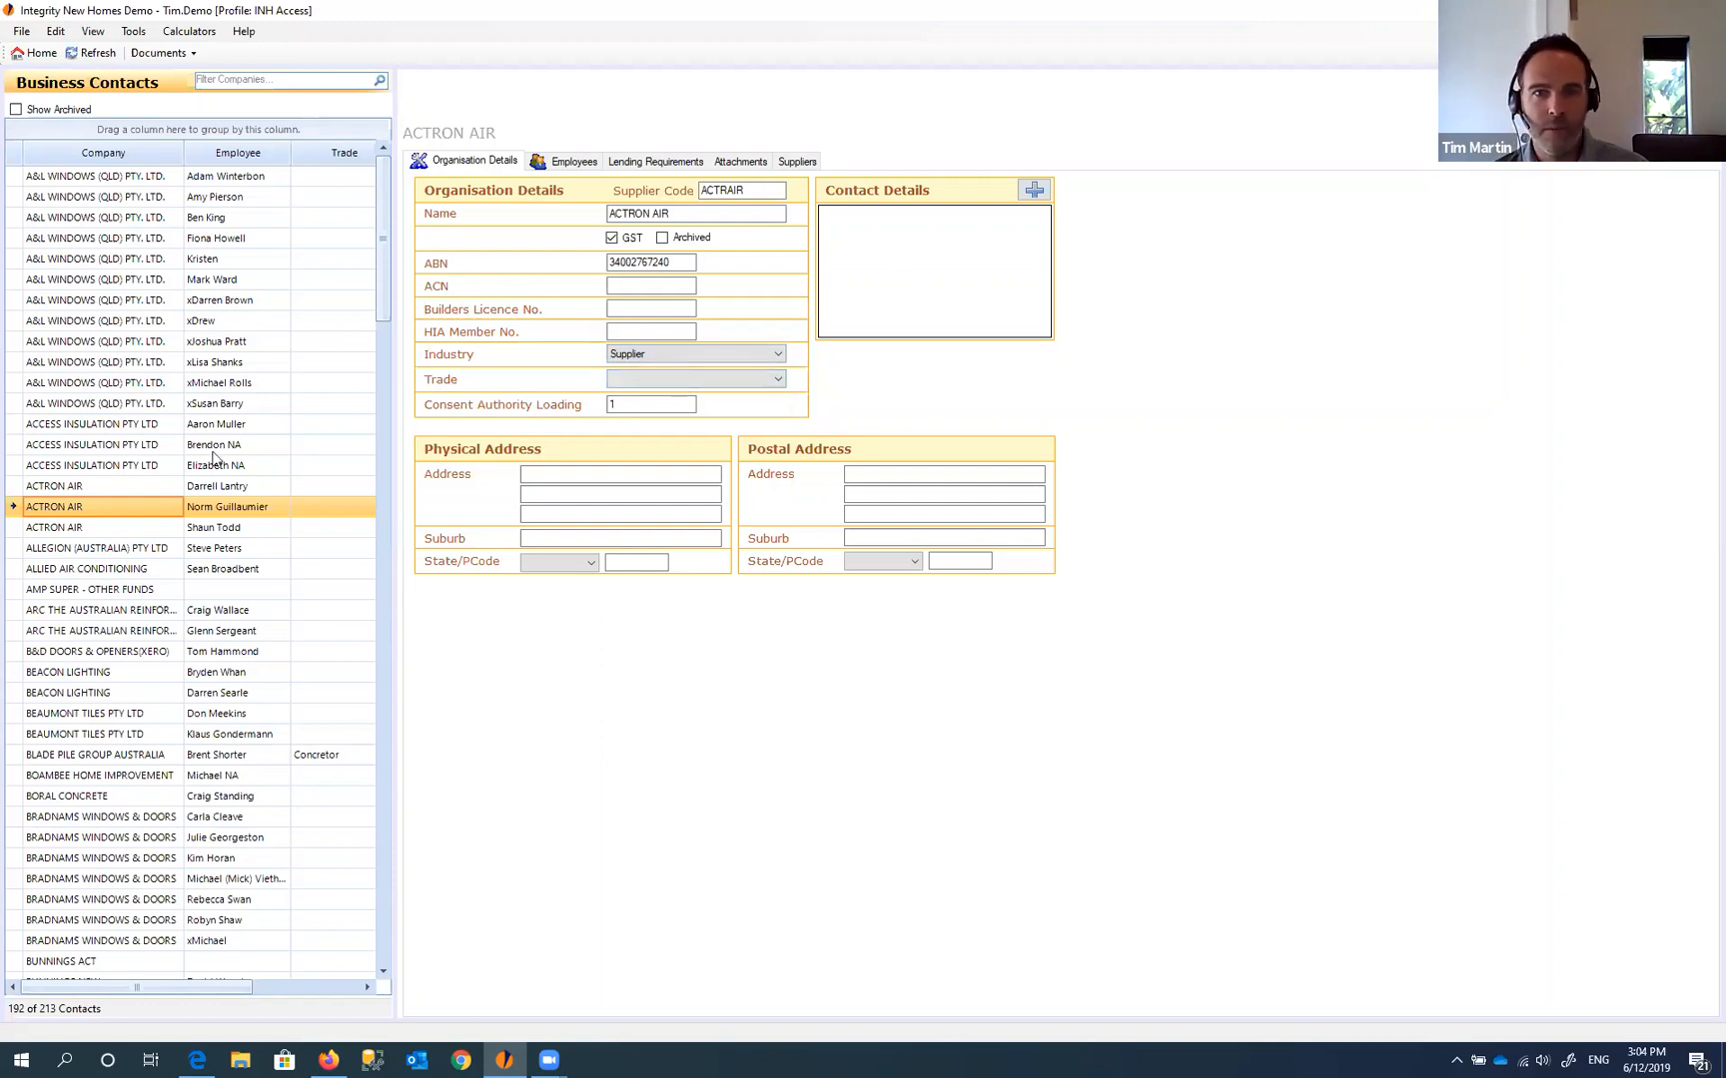
pyautogui.click(125, 467)
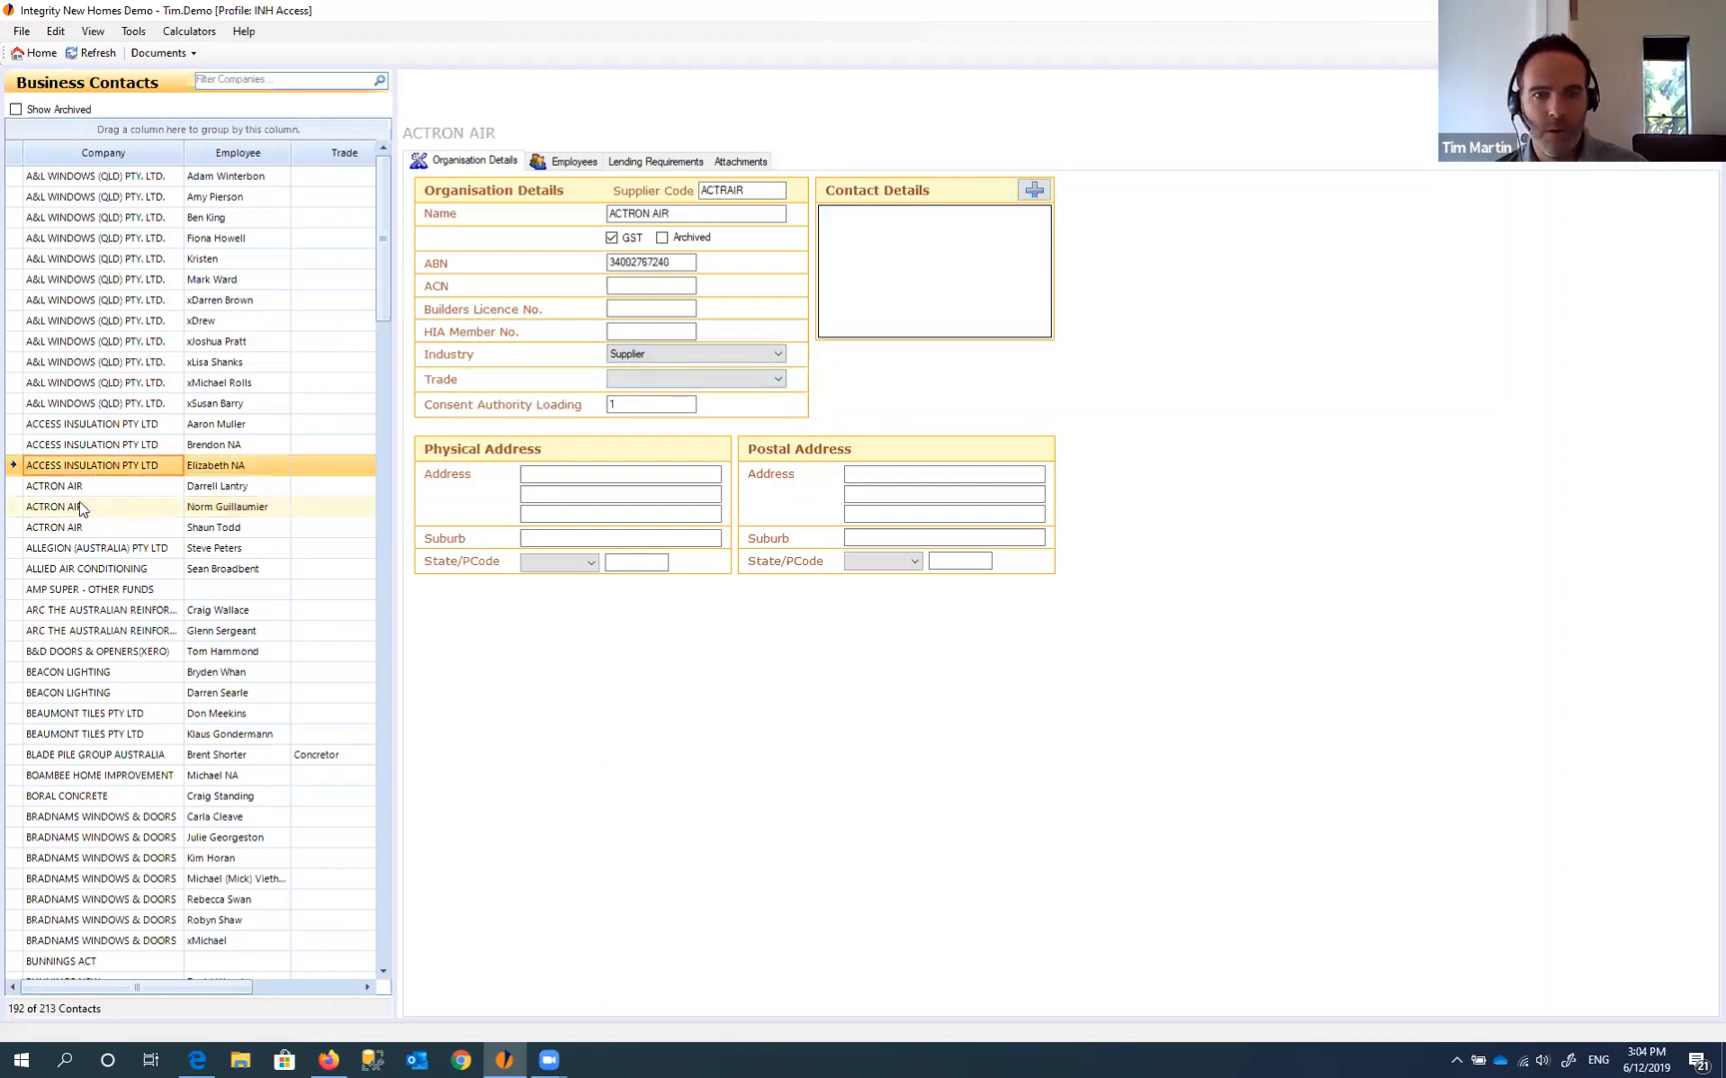
pyautogui.click(82, 509)
pyautogui.click(550, 474)
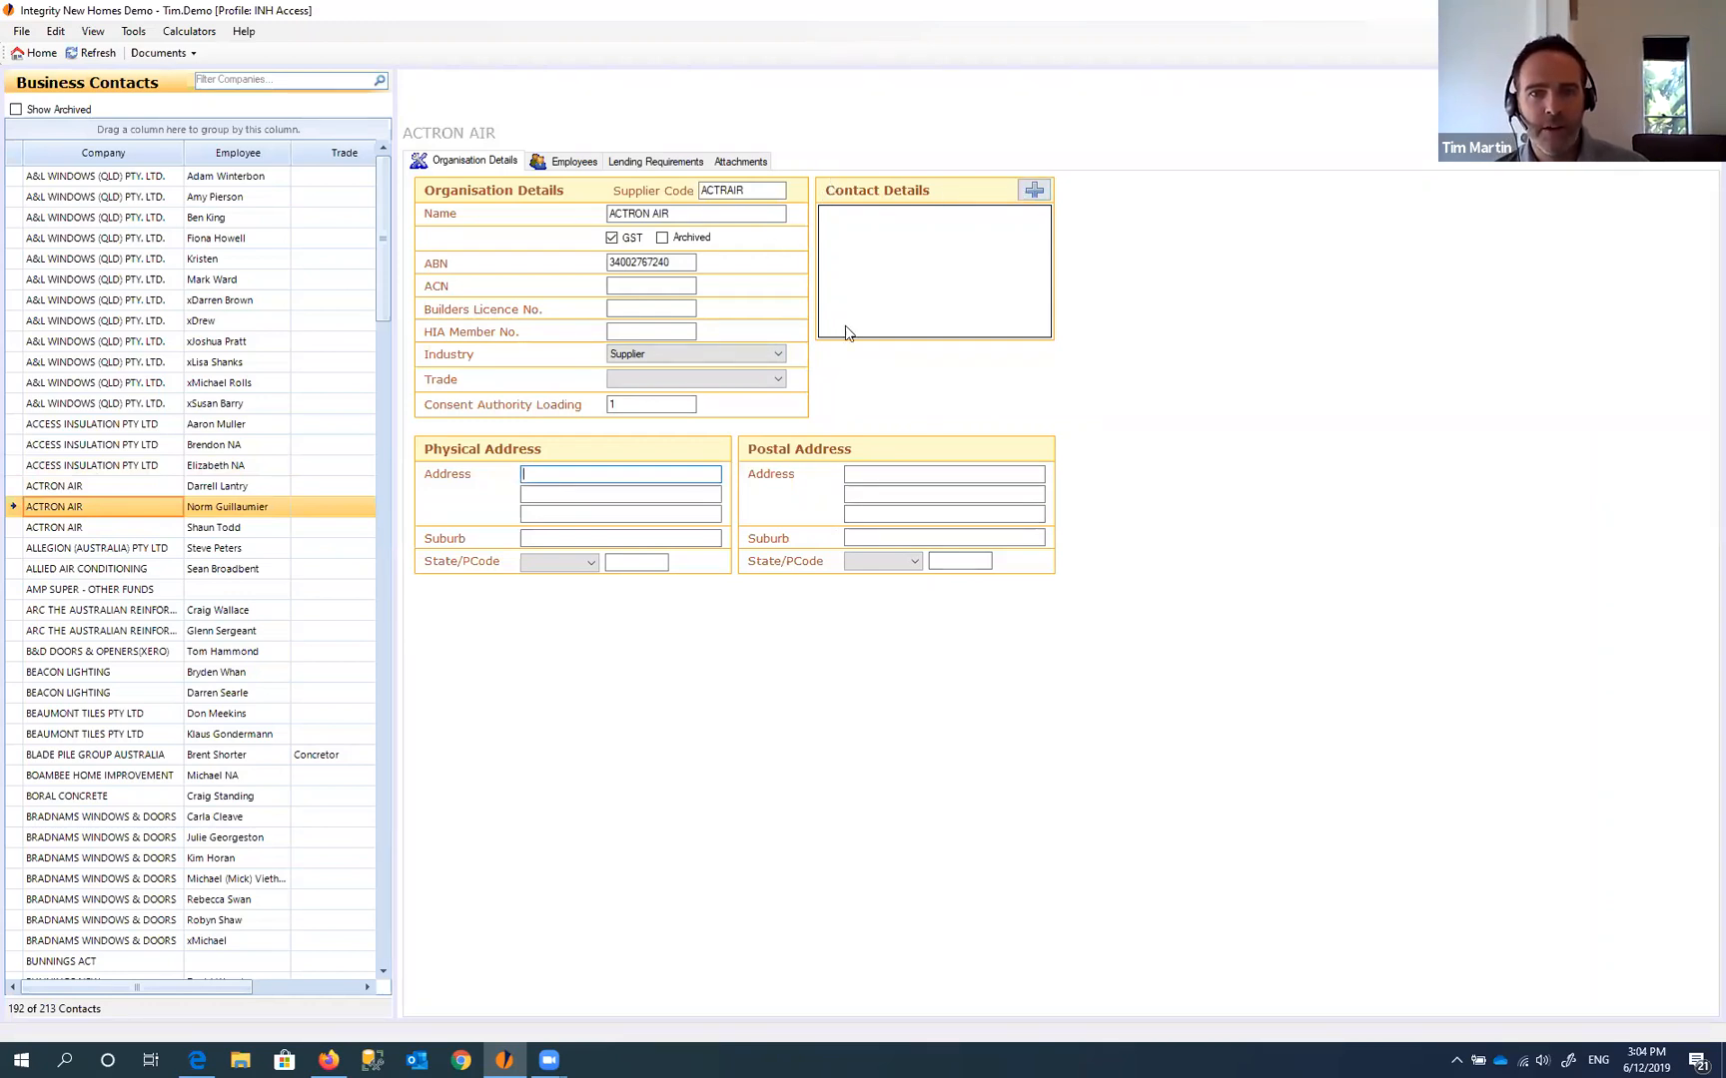
# - Add a new E-Mail contact detail with the company's e-mail address to ACTRON AIR
pyautogui.click(1033, 190)
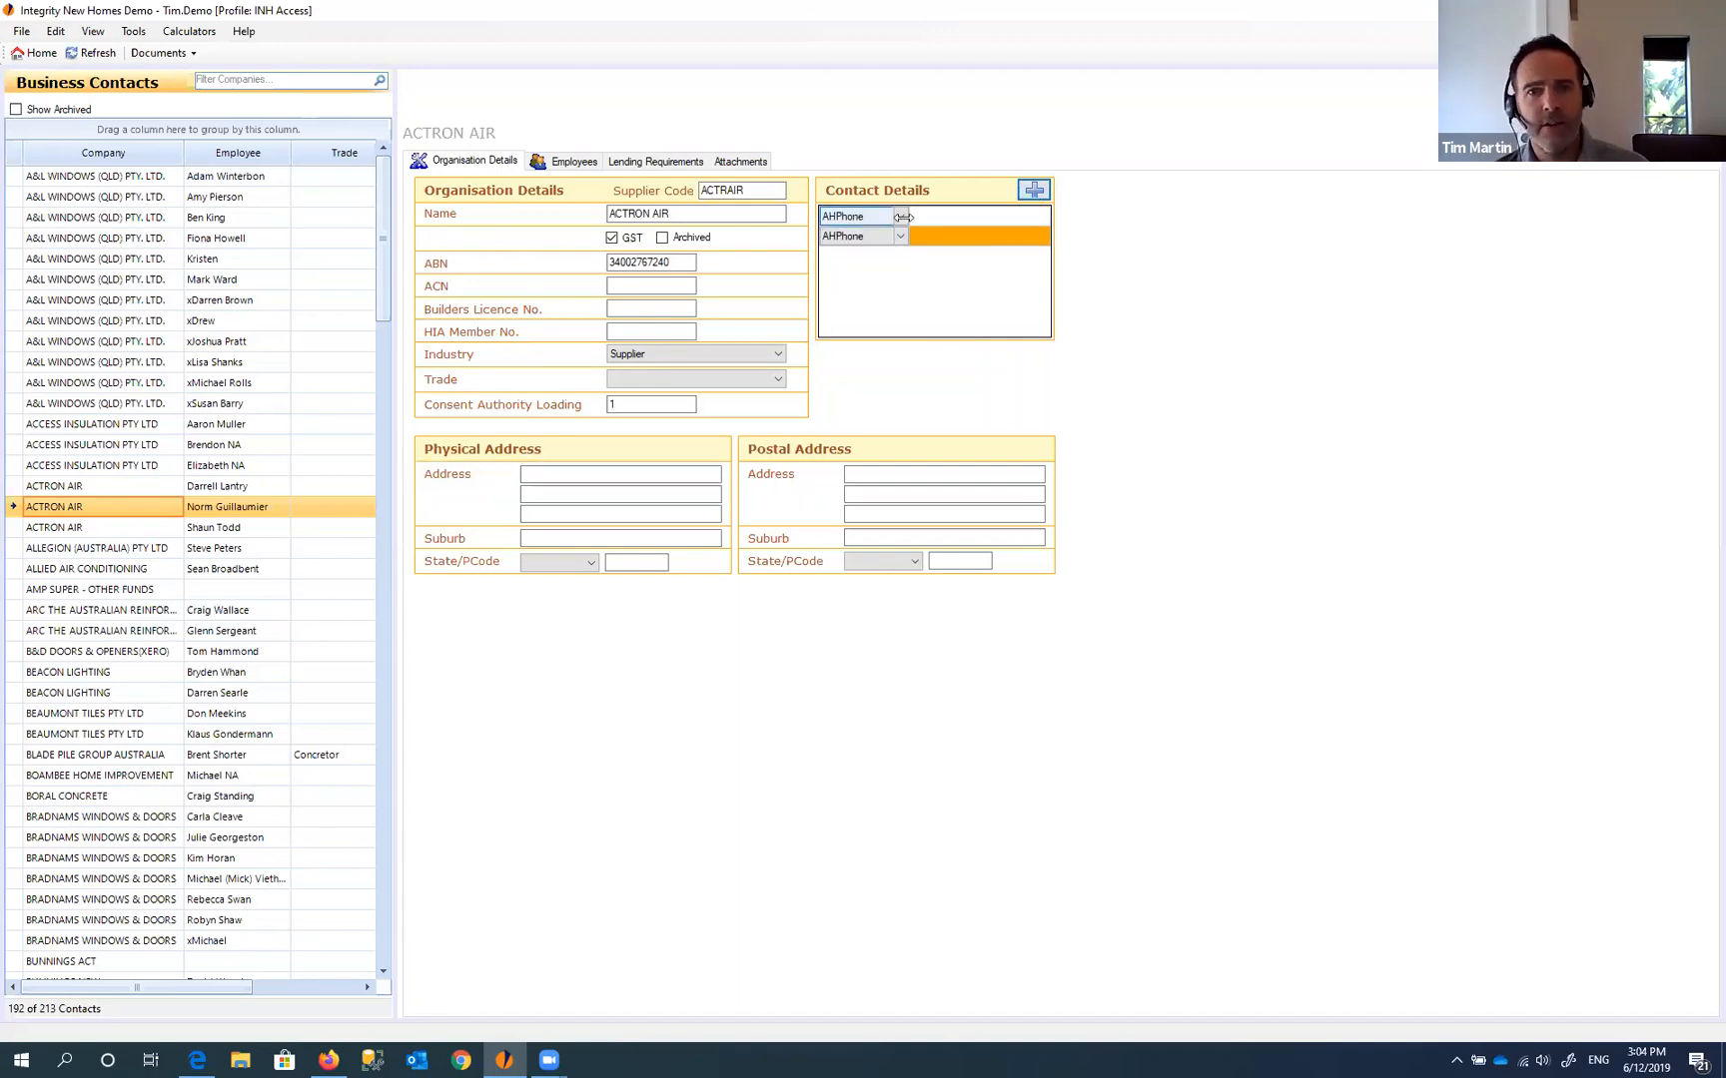
pyautogui.click(899, 217)
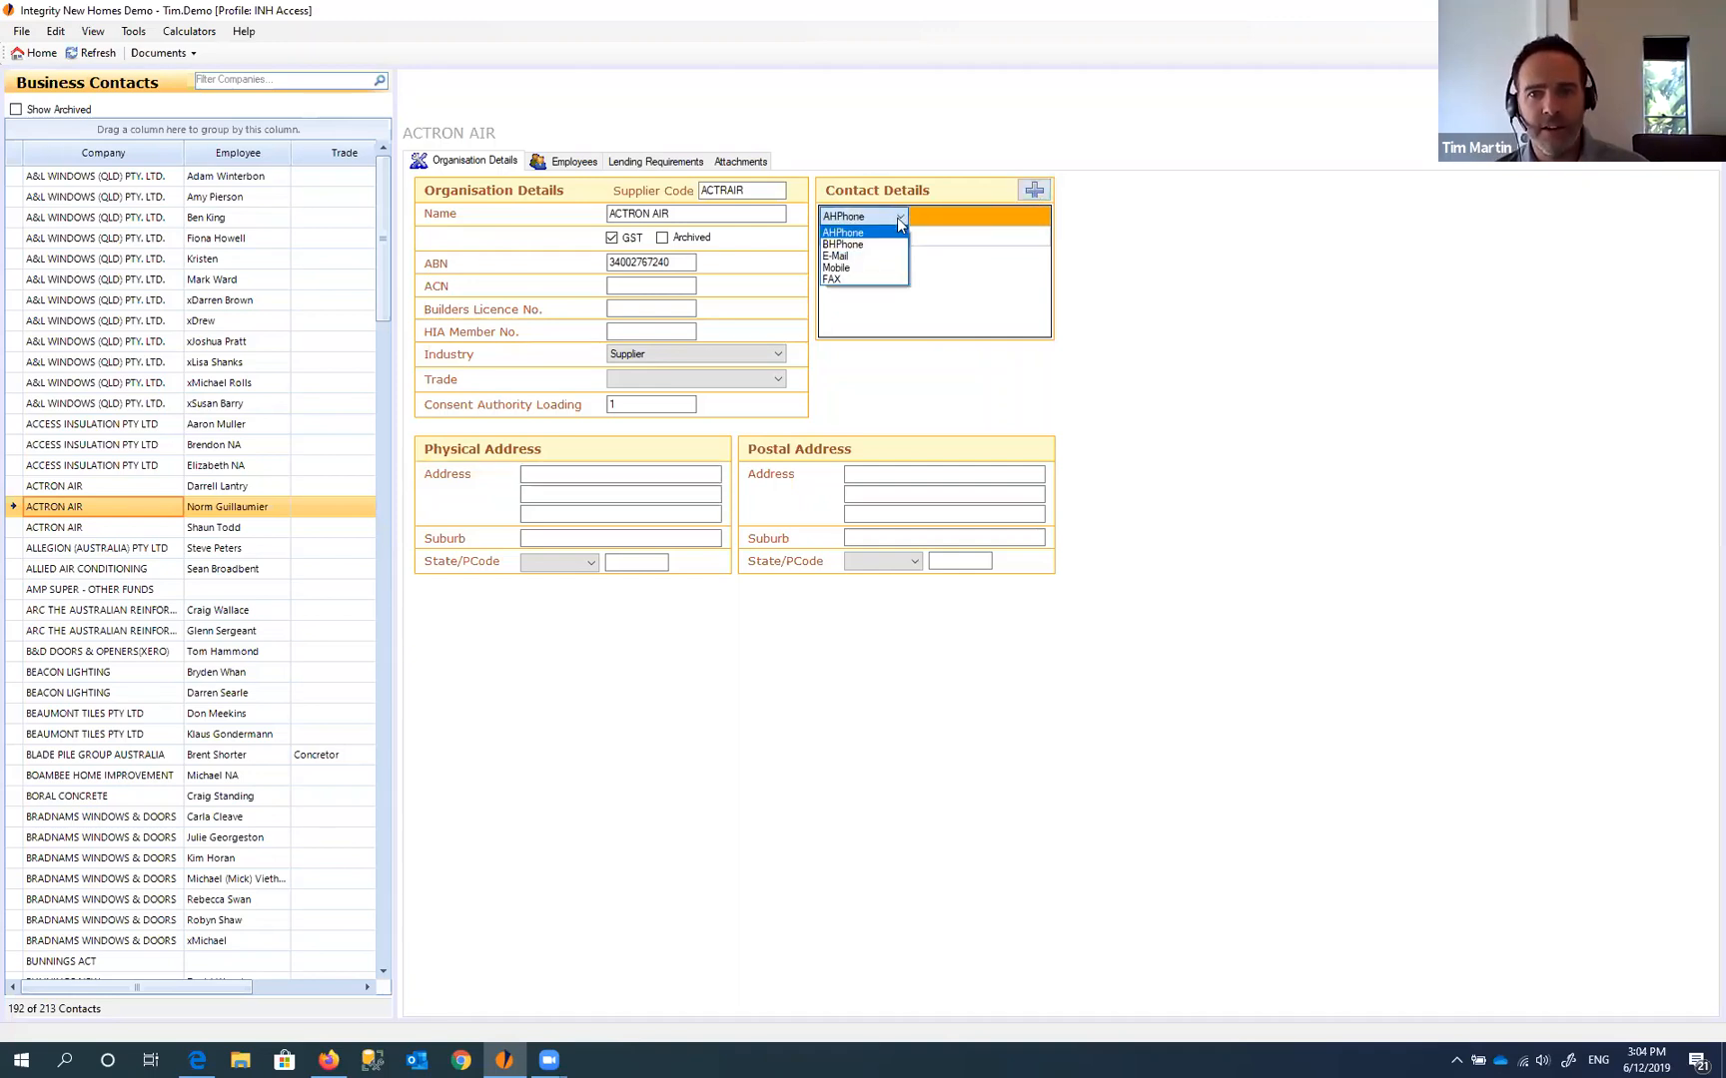
pyautogui.click(837, 256)
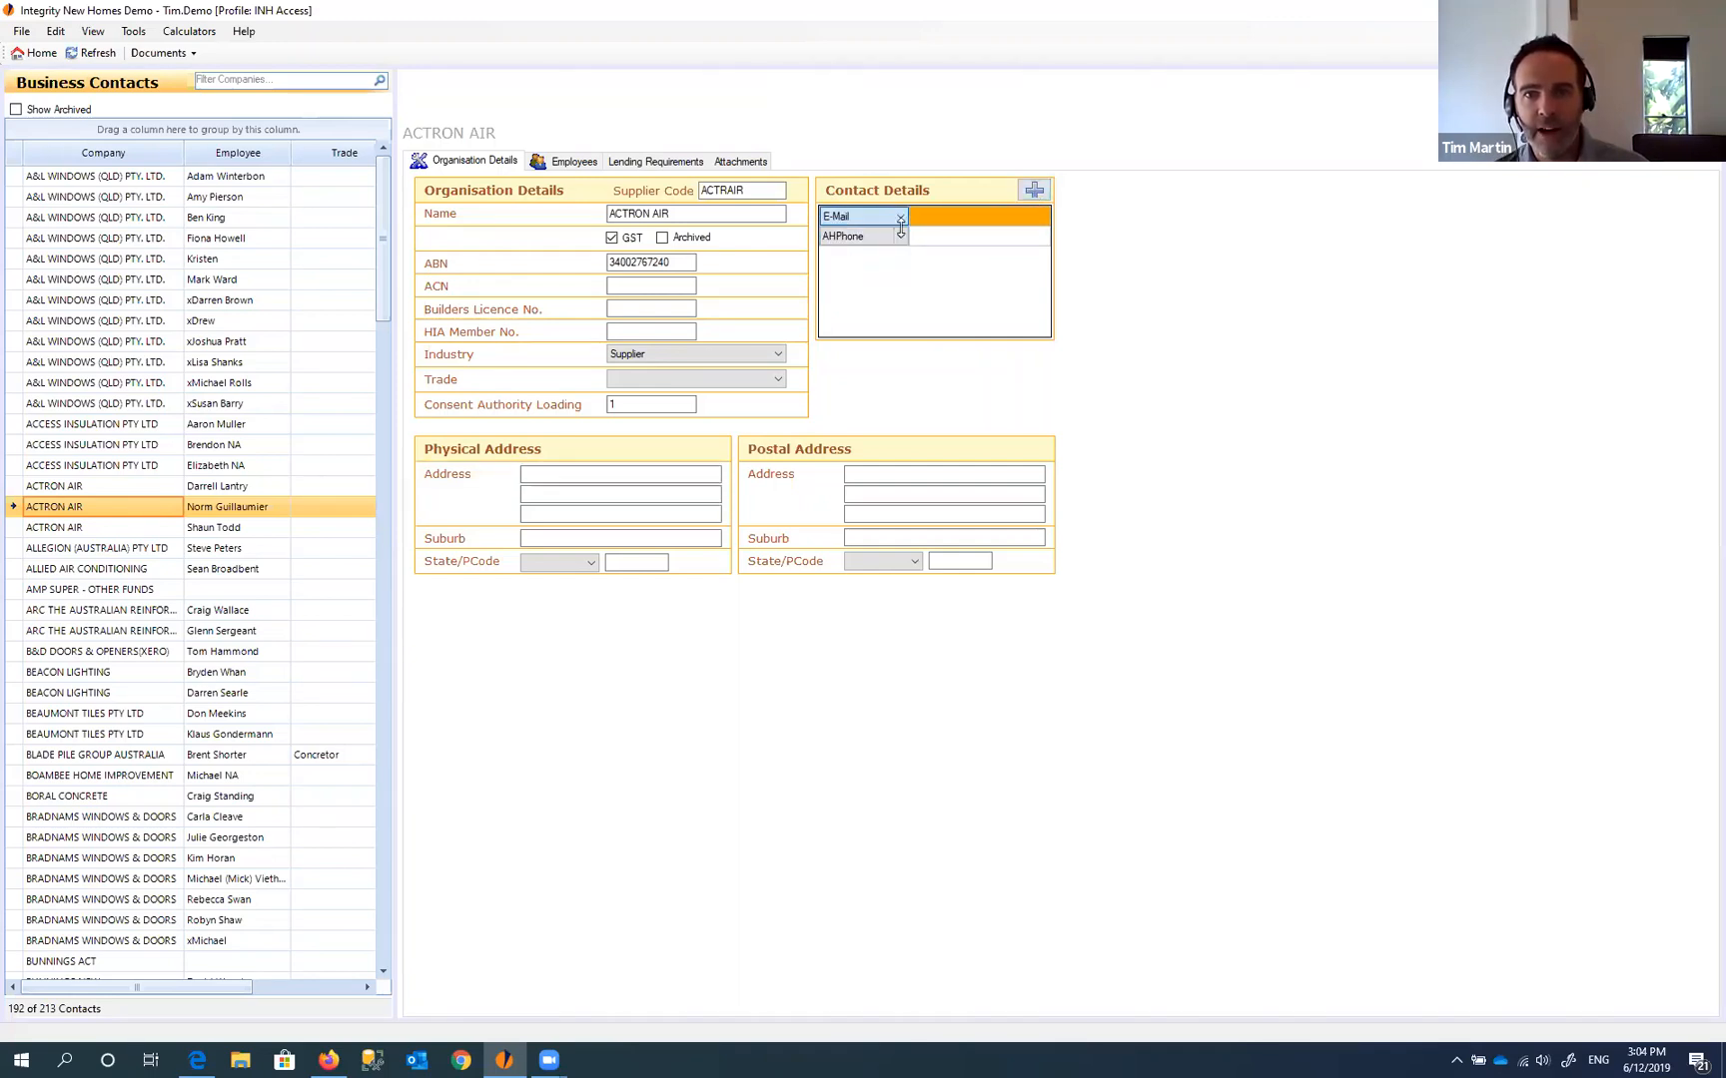
pyautogui.click(961, 221)
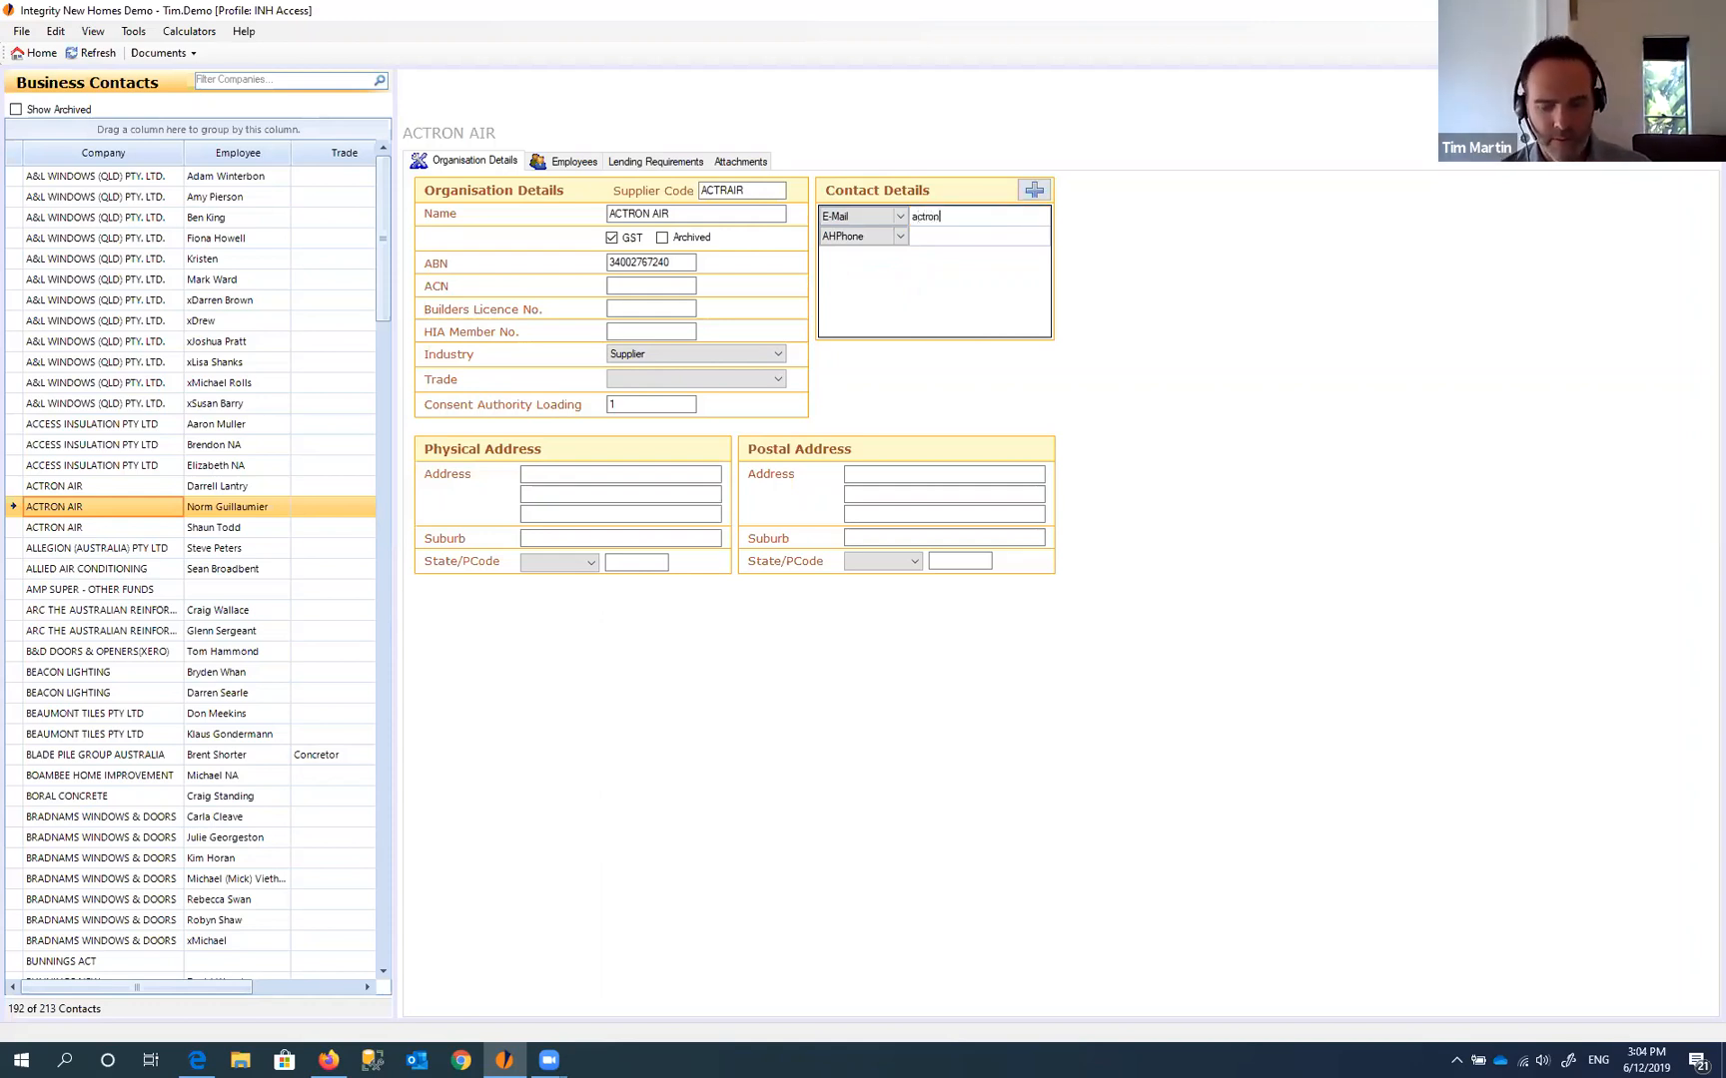
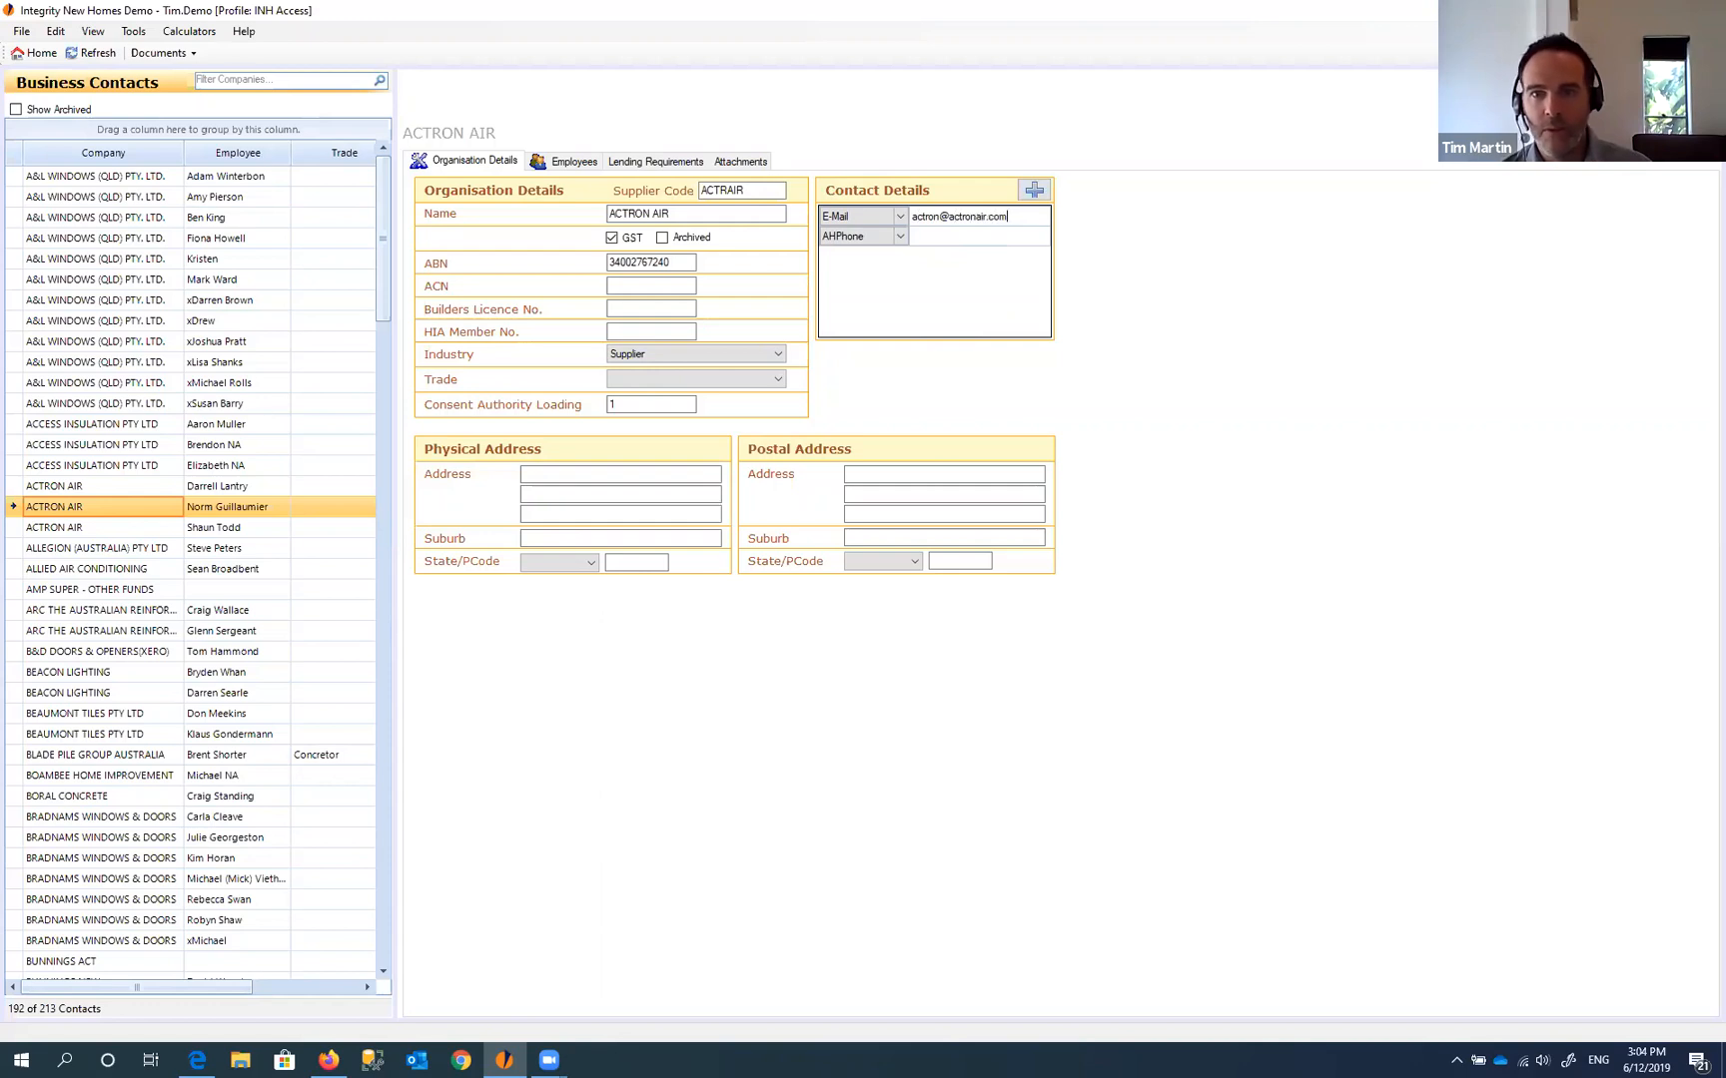
pyautogui.click(902, 238)
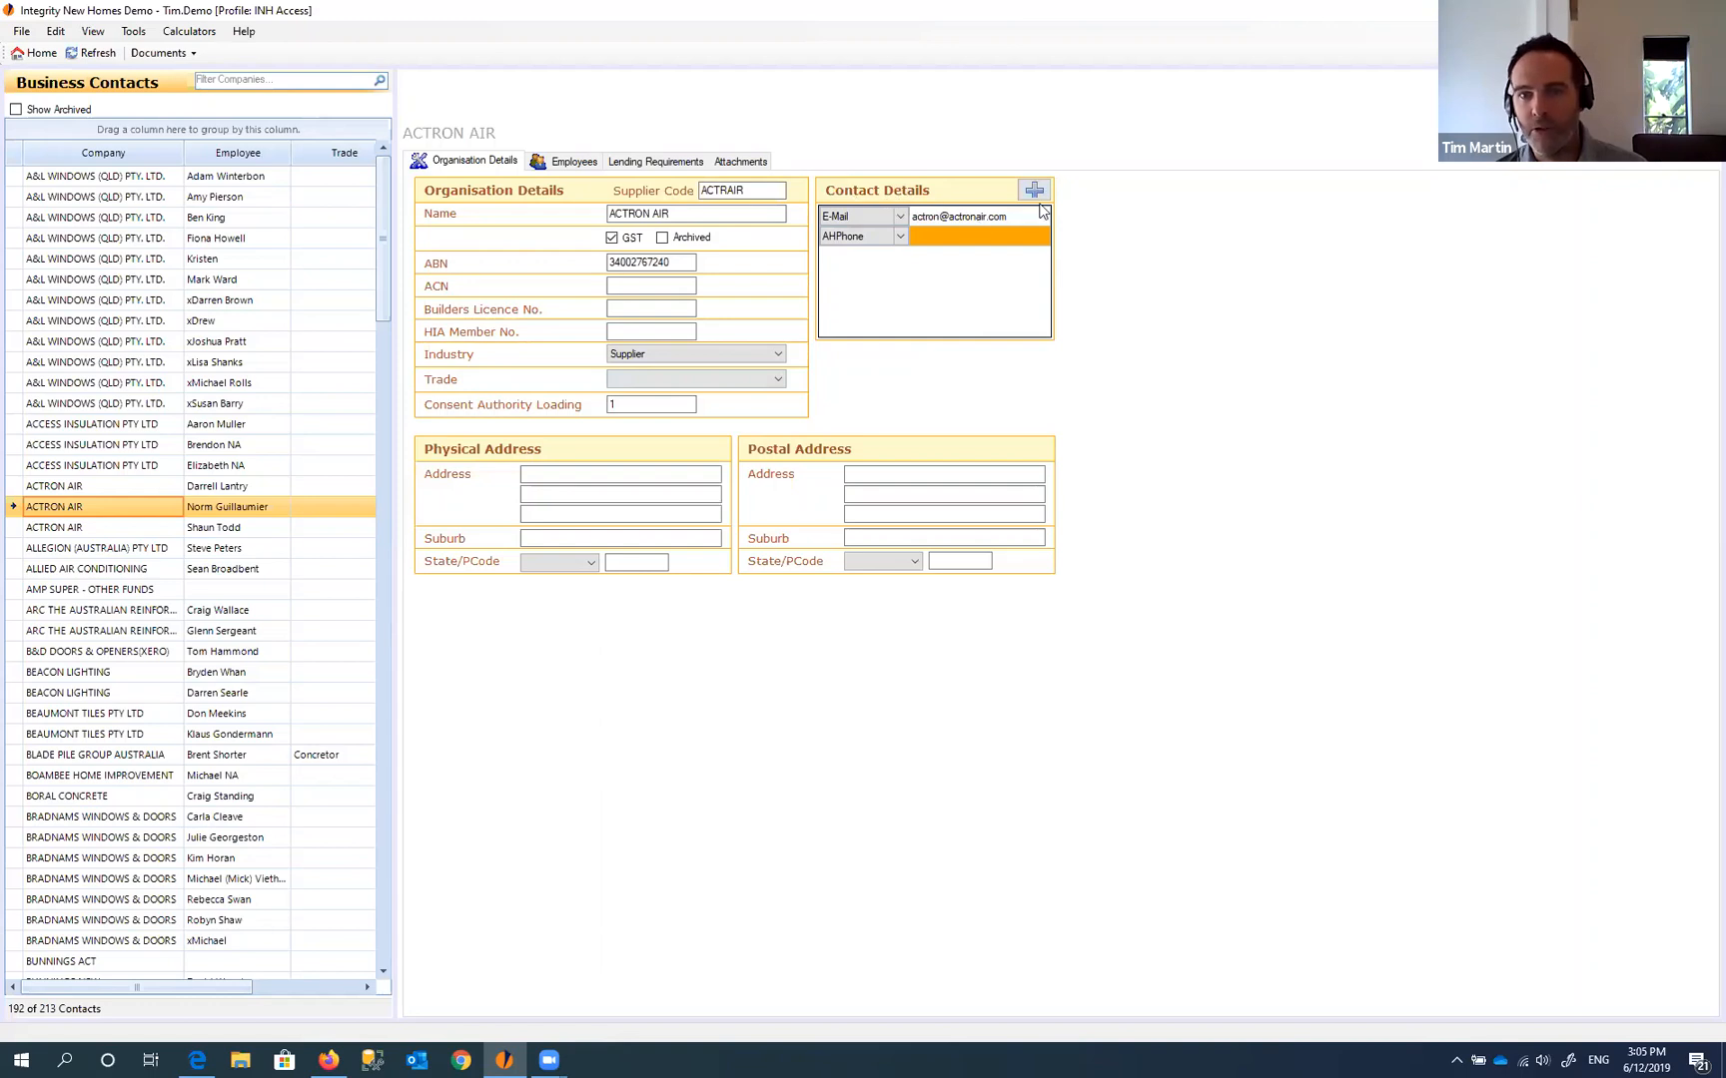
# - Change ACTRON AIR's empty AHPhone entry to Mobile and enter a partial mobile number
pyautogui.click(1009, 217)
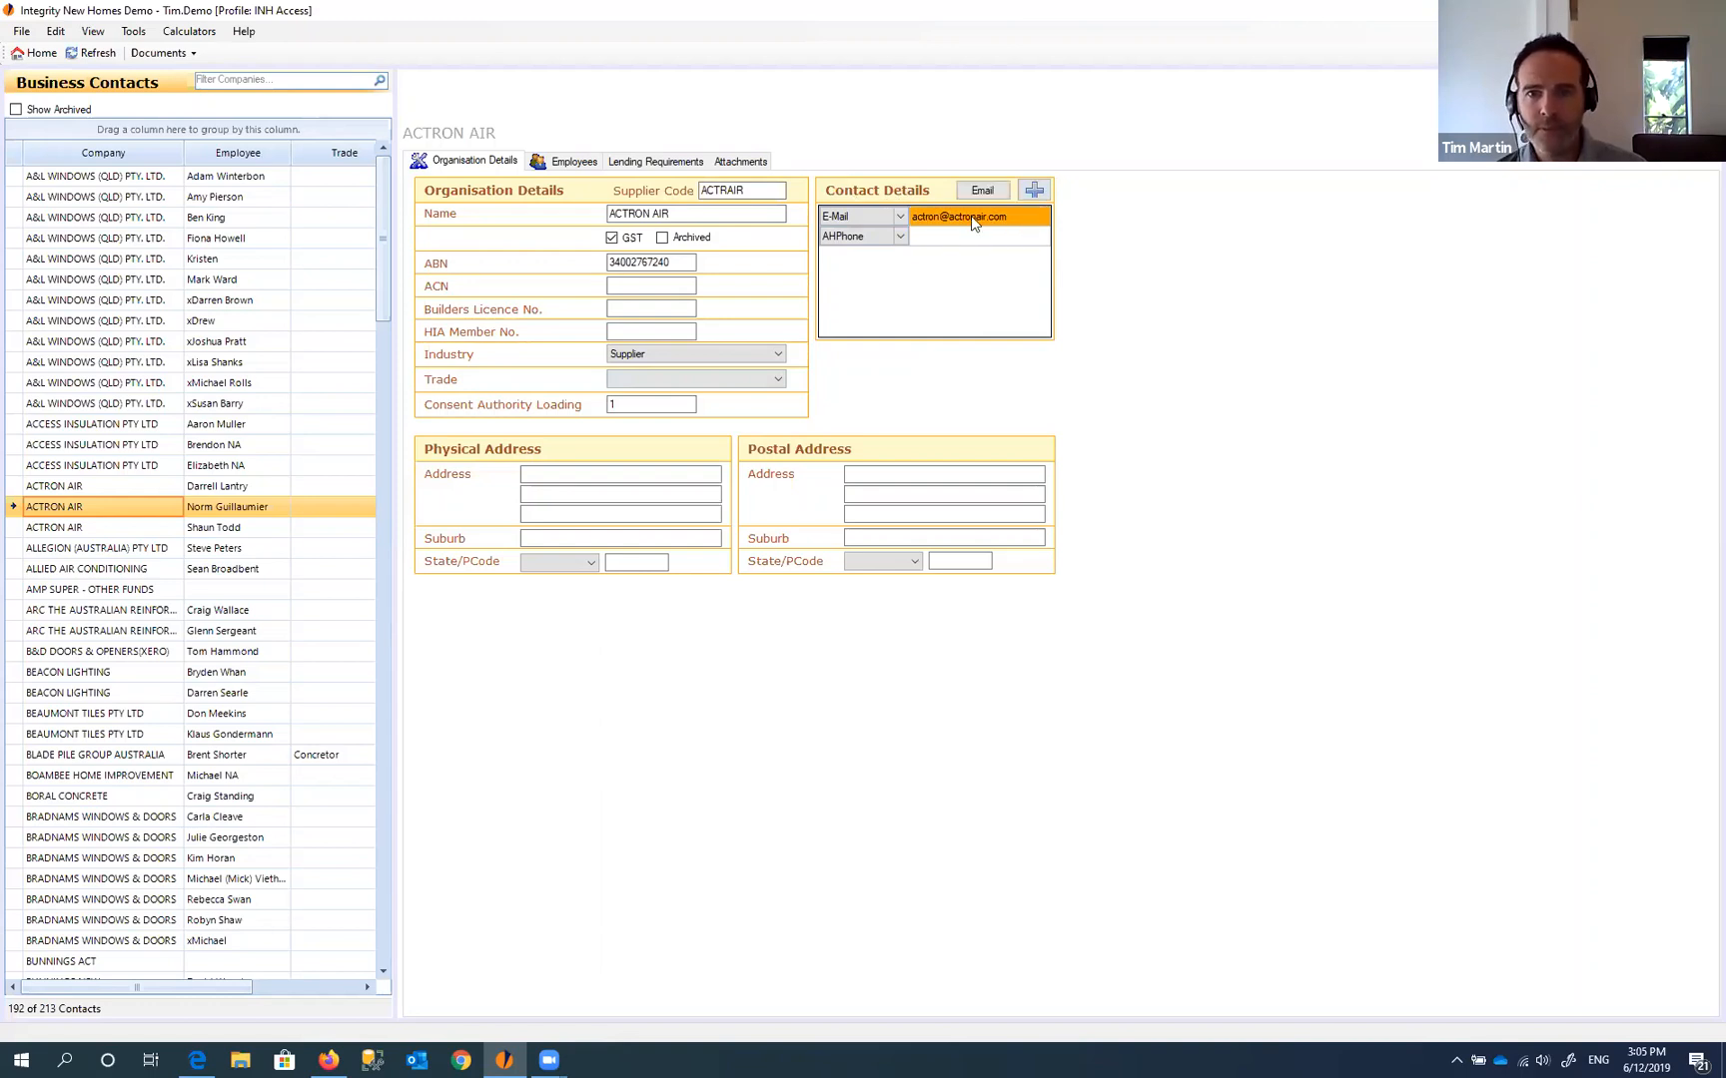
pyautogui.click(934, 239)
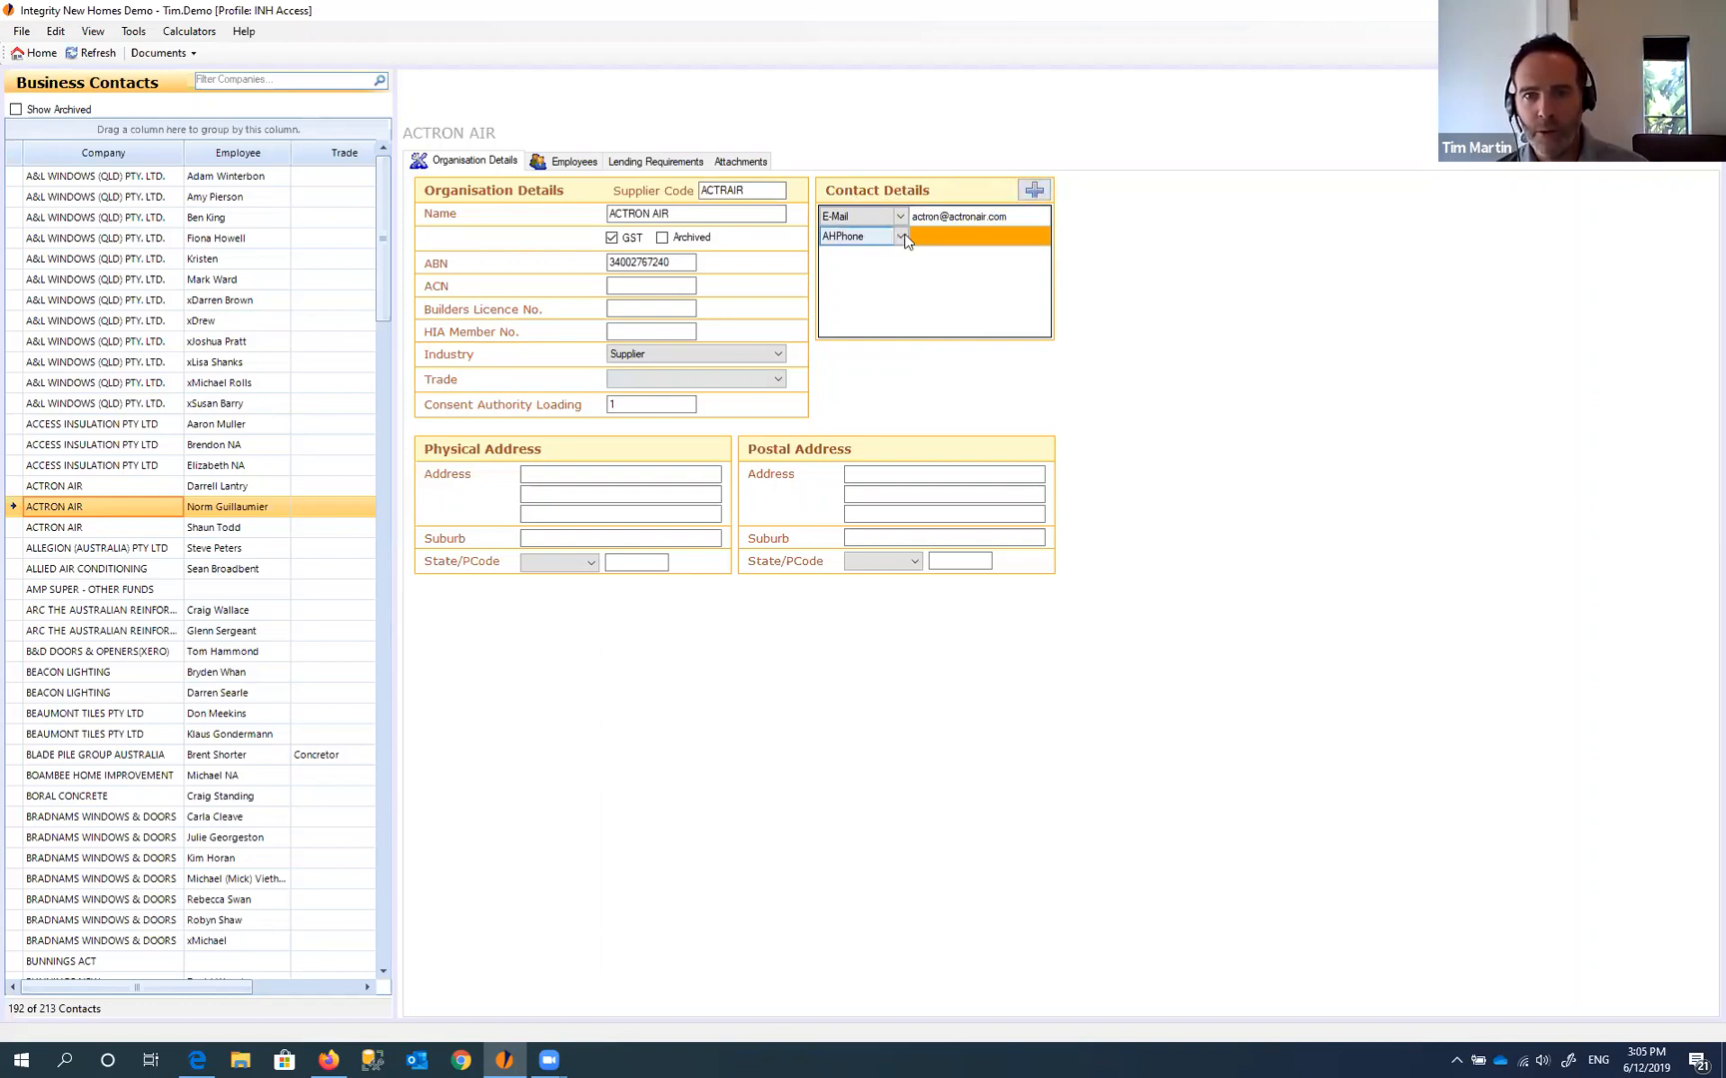
pyautogui.click(901, 236)
pyautogui.click(857, 292)
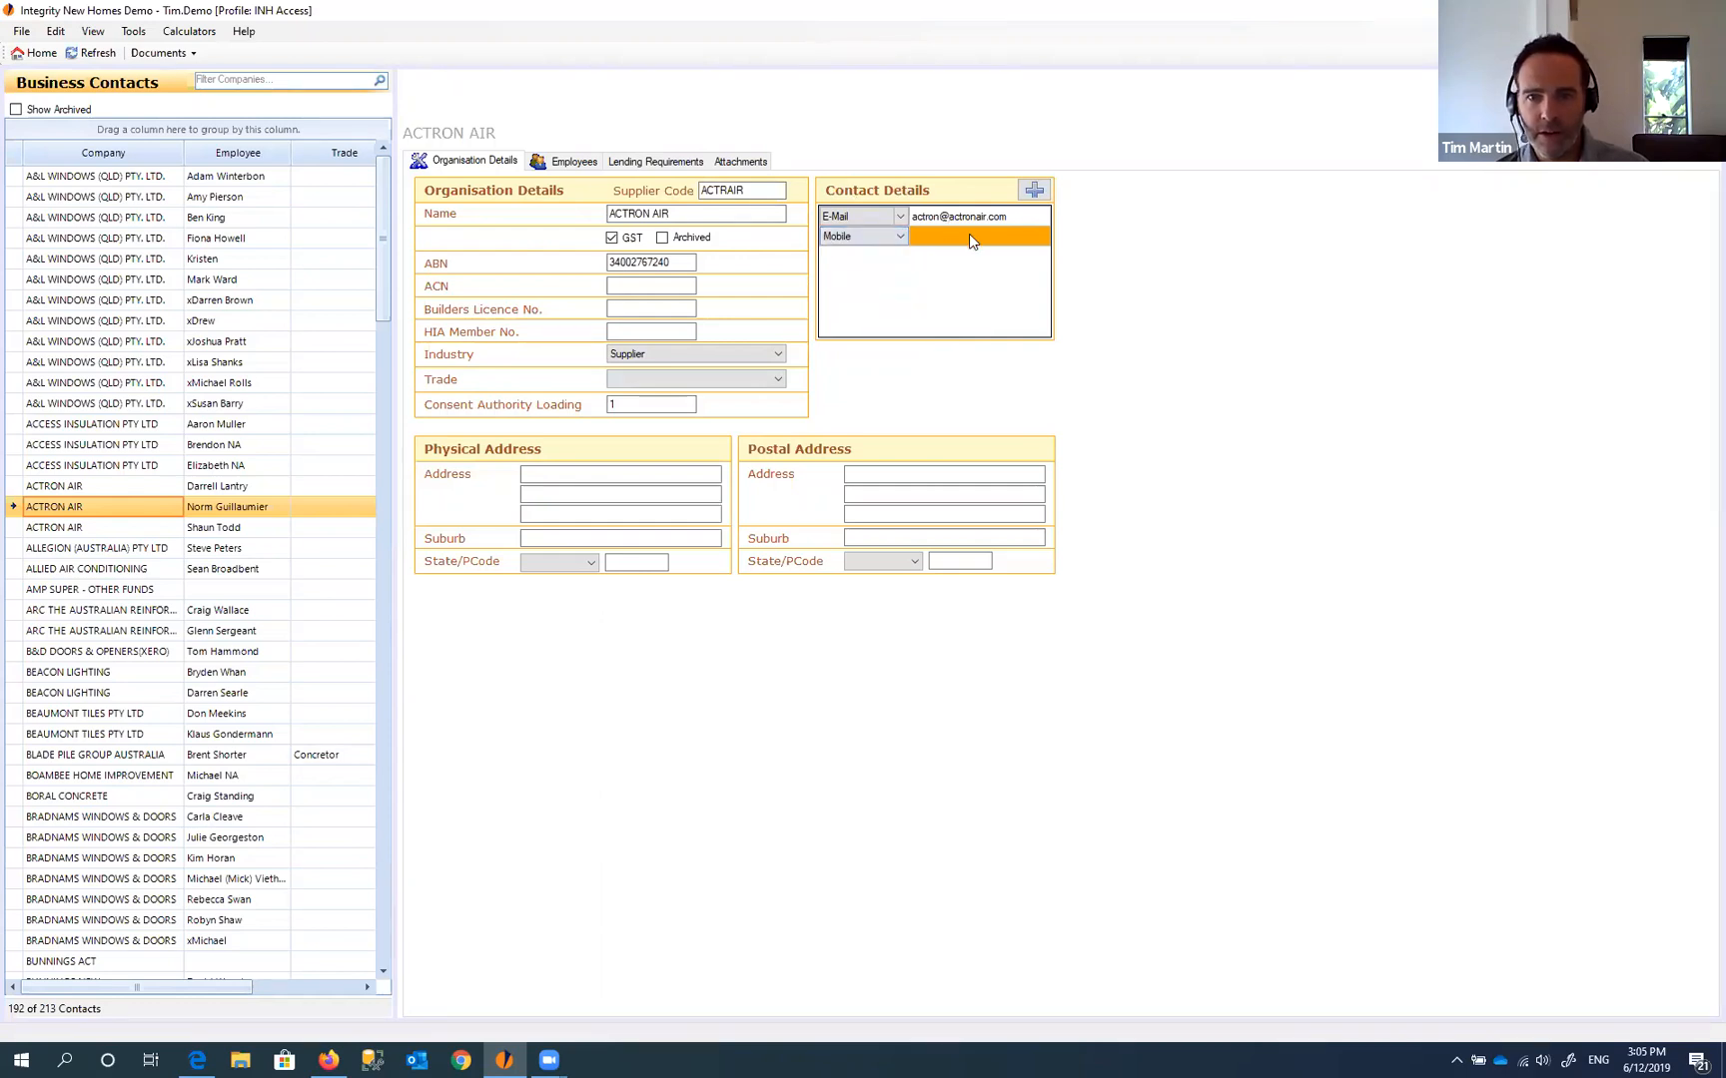
pyautogui.click(970, 236)
pyautogui.write('043')
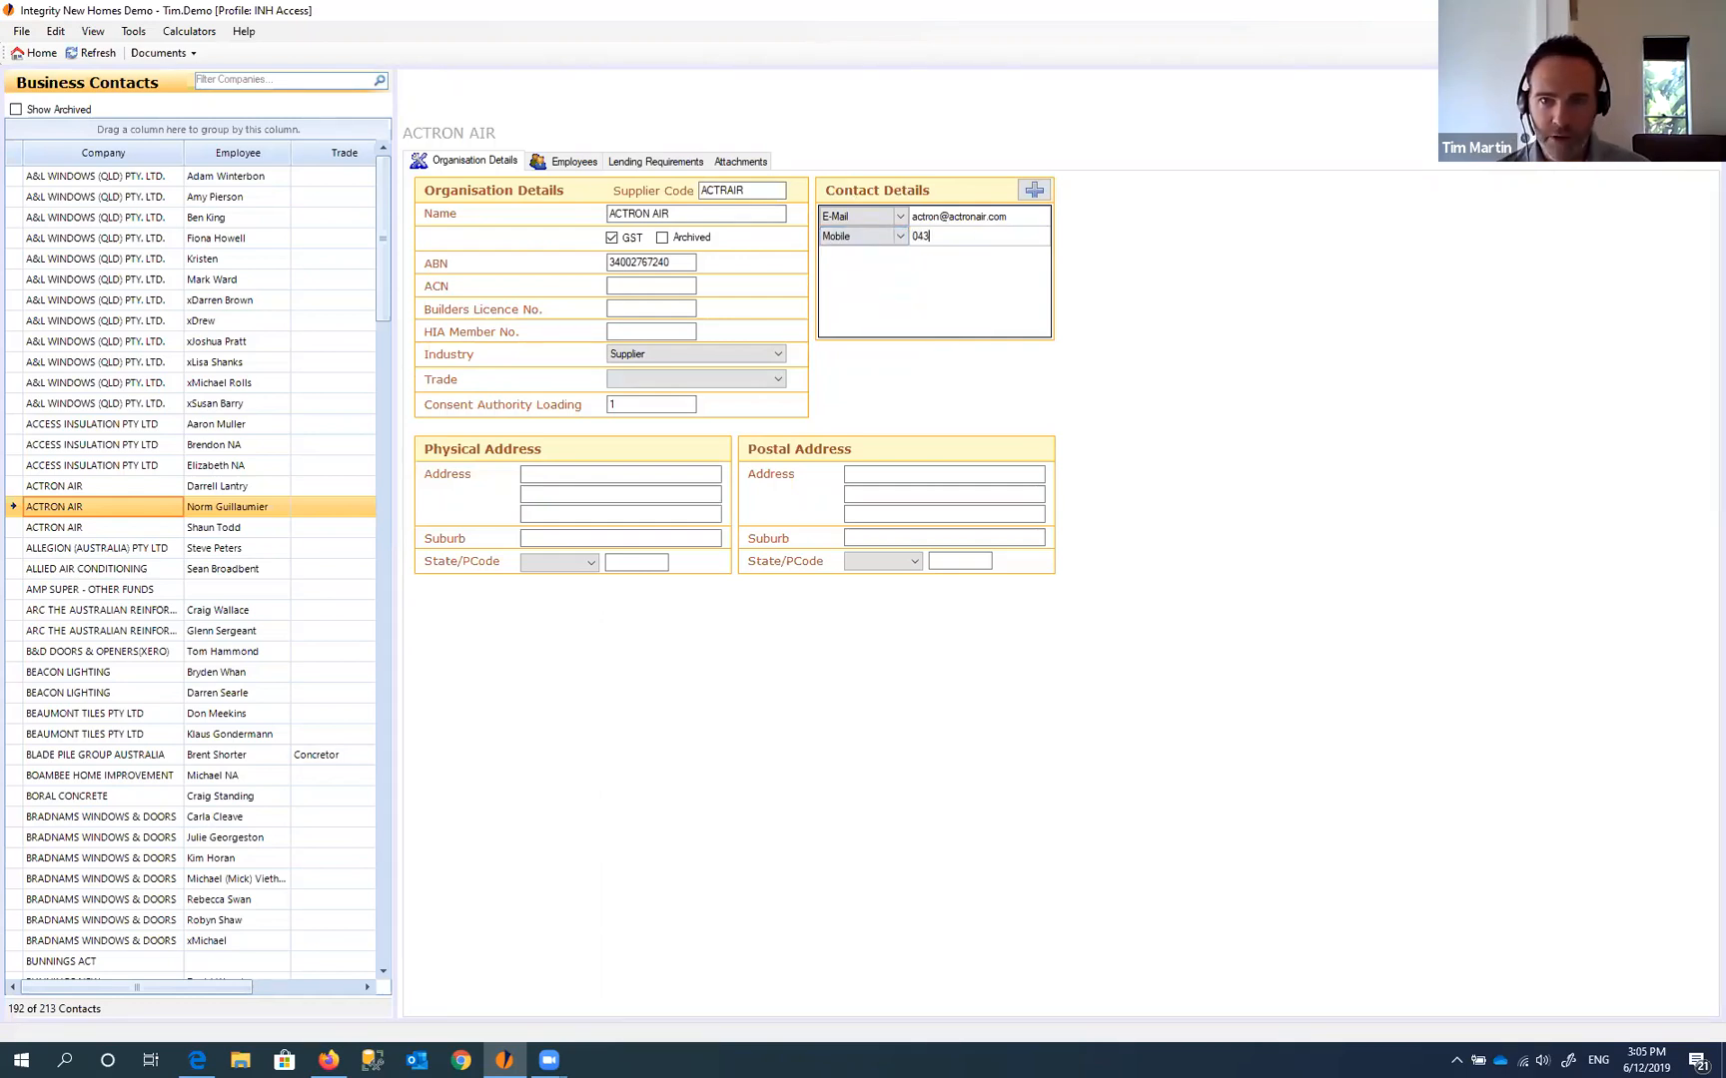
pyautogui.write('3')
pyautogui.click(960, 218)
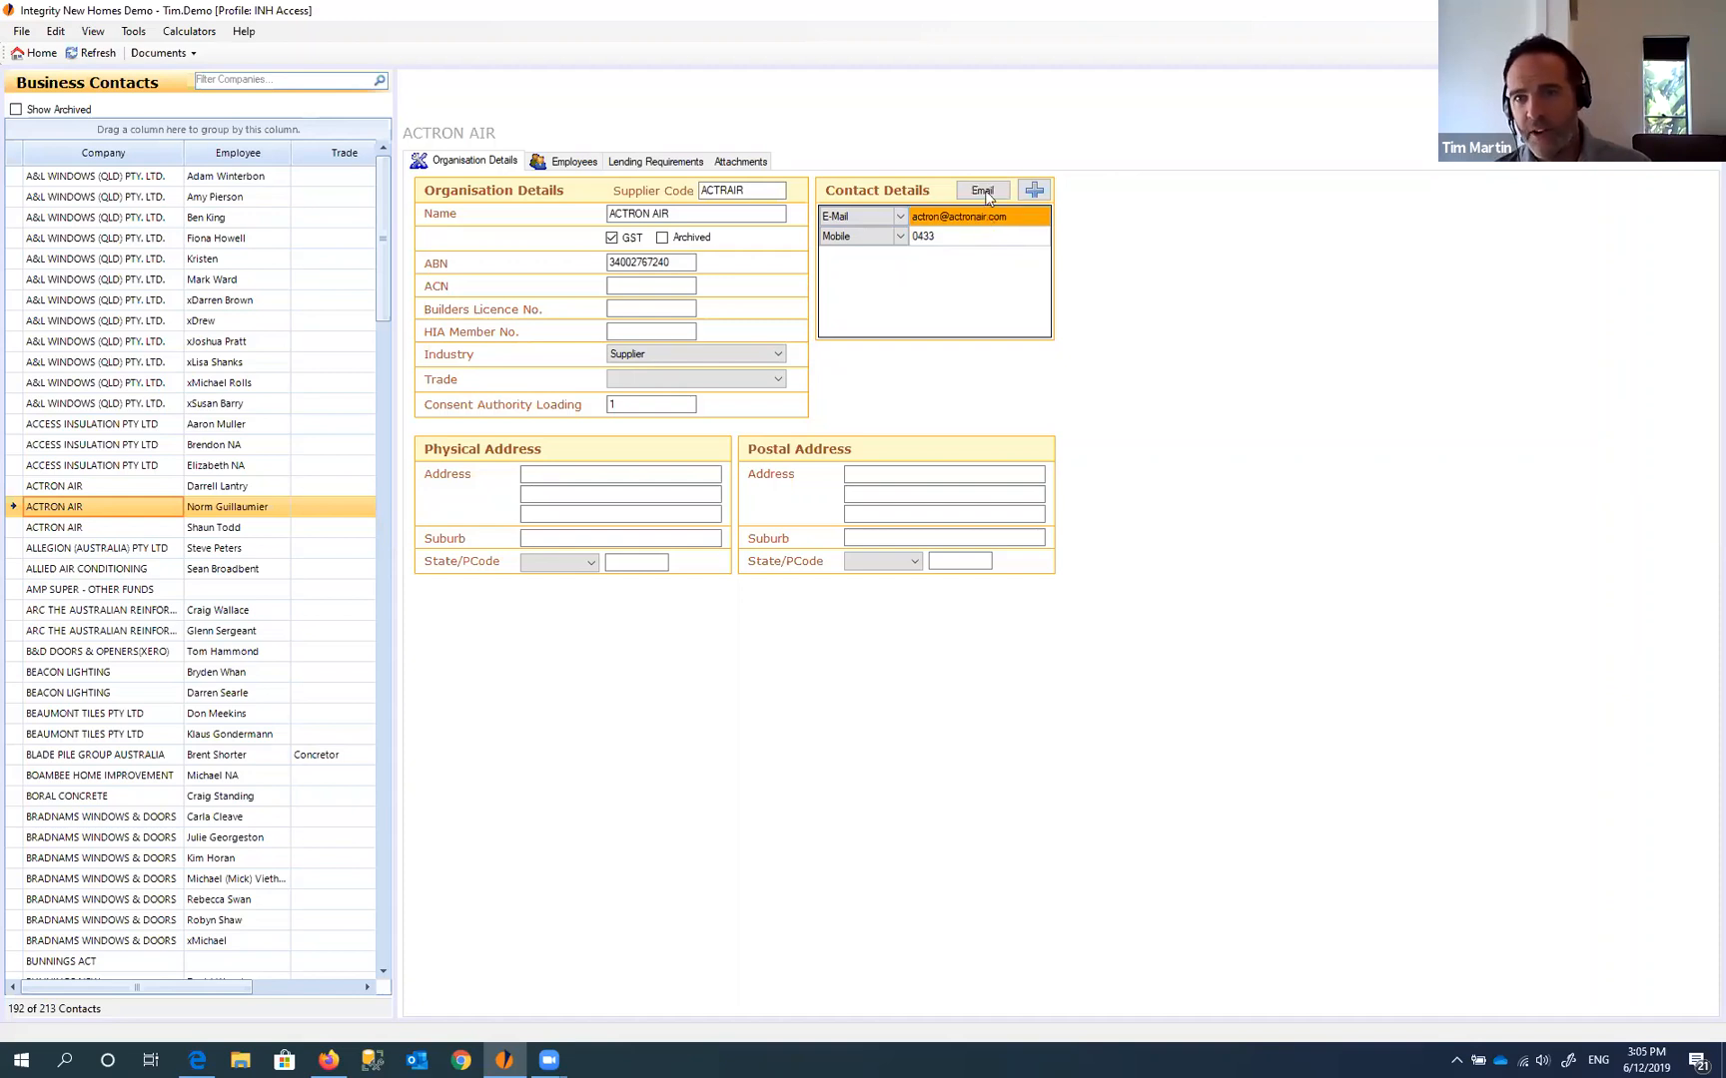
pyautogui.click(955, 242)
# - Open the Send SMS window for the mobile number and close it without sending
pyautogui.click(981, 190)
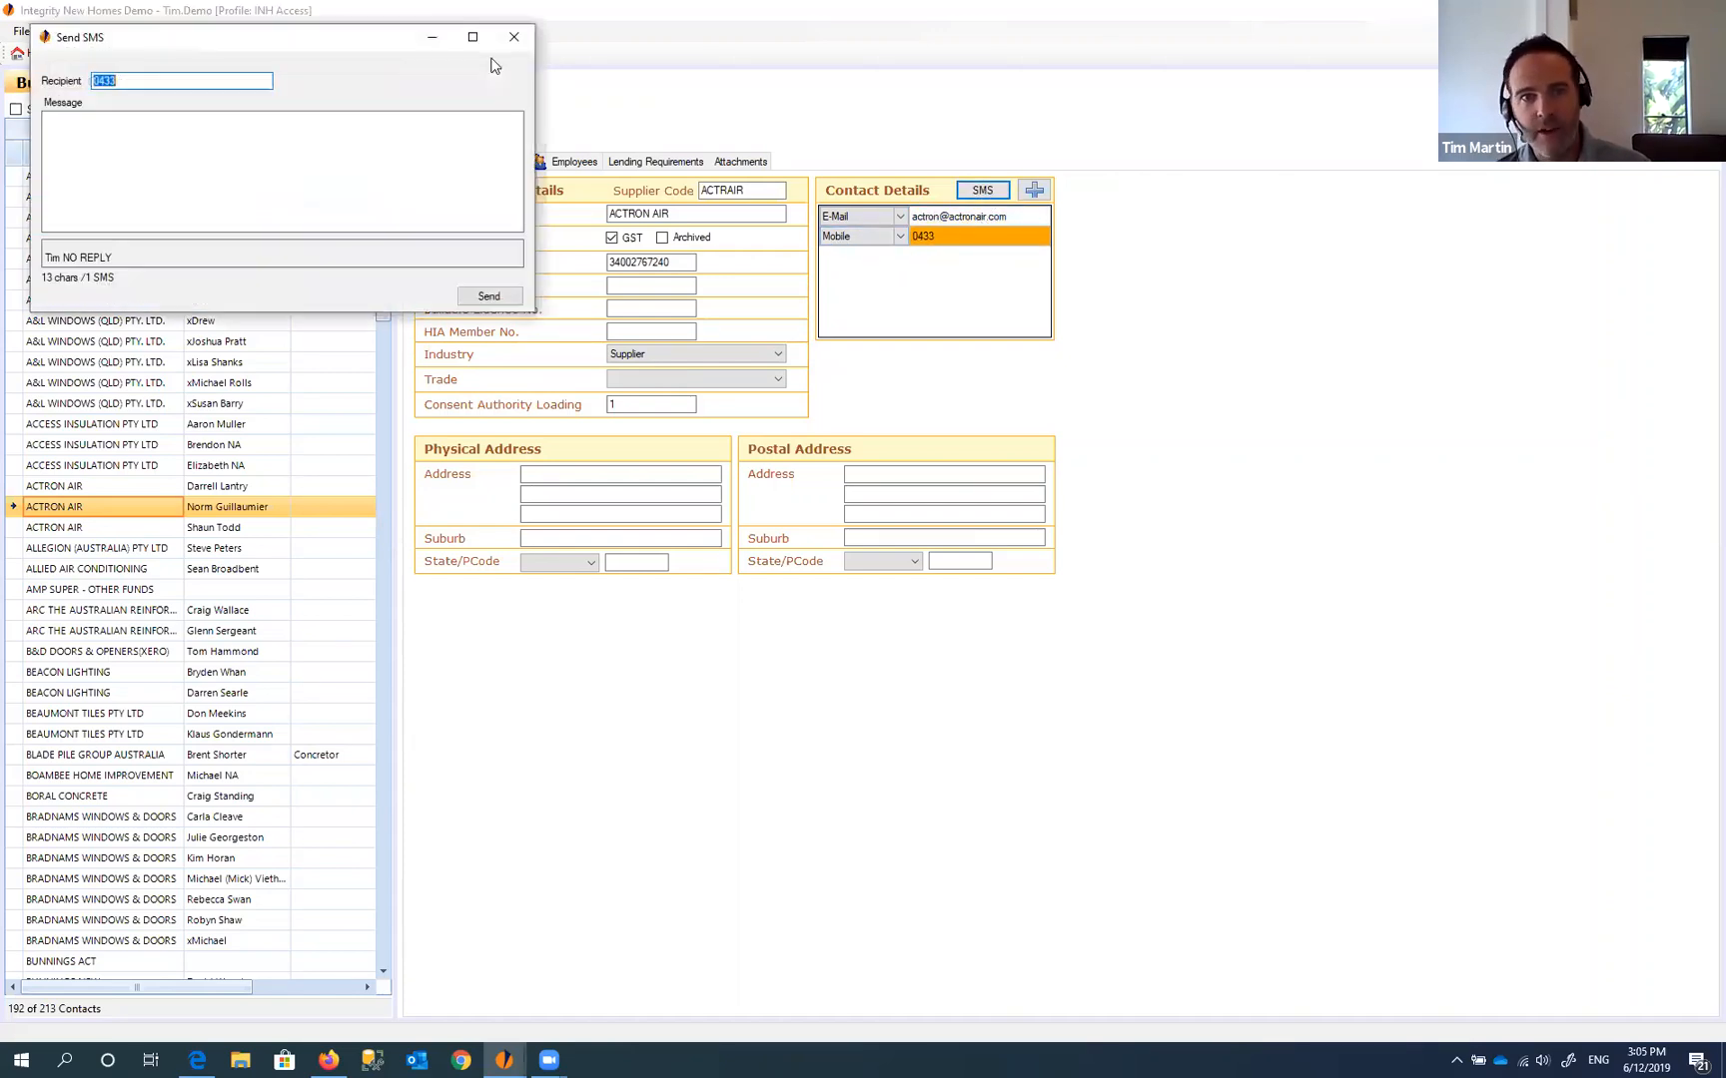
pyautogui.moveTo(377, 47); pyautogui.dragTo(1073, 297)
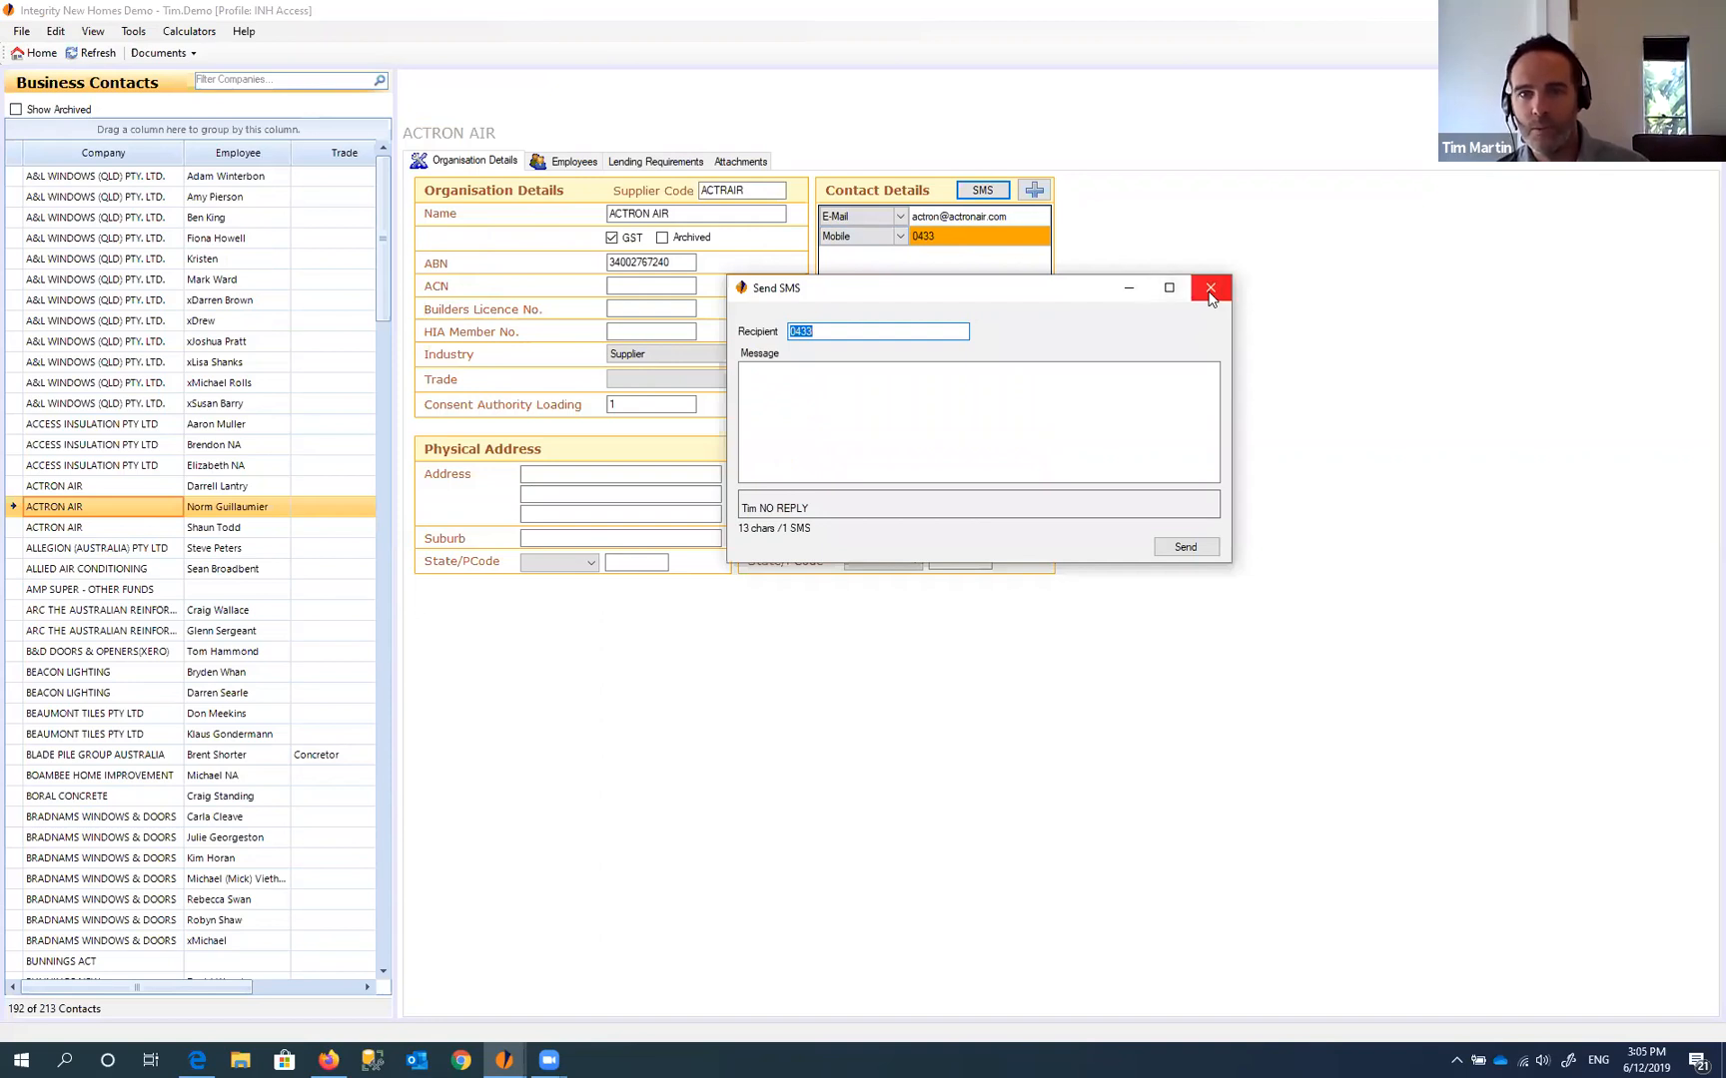
pyautogui.click(1209, 291)
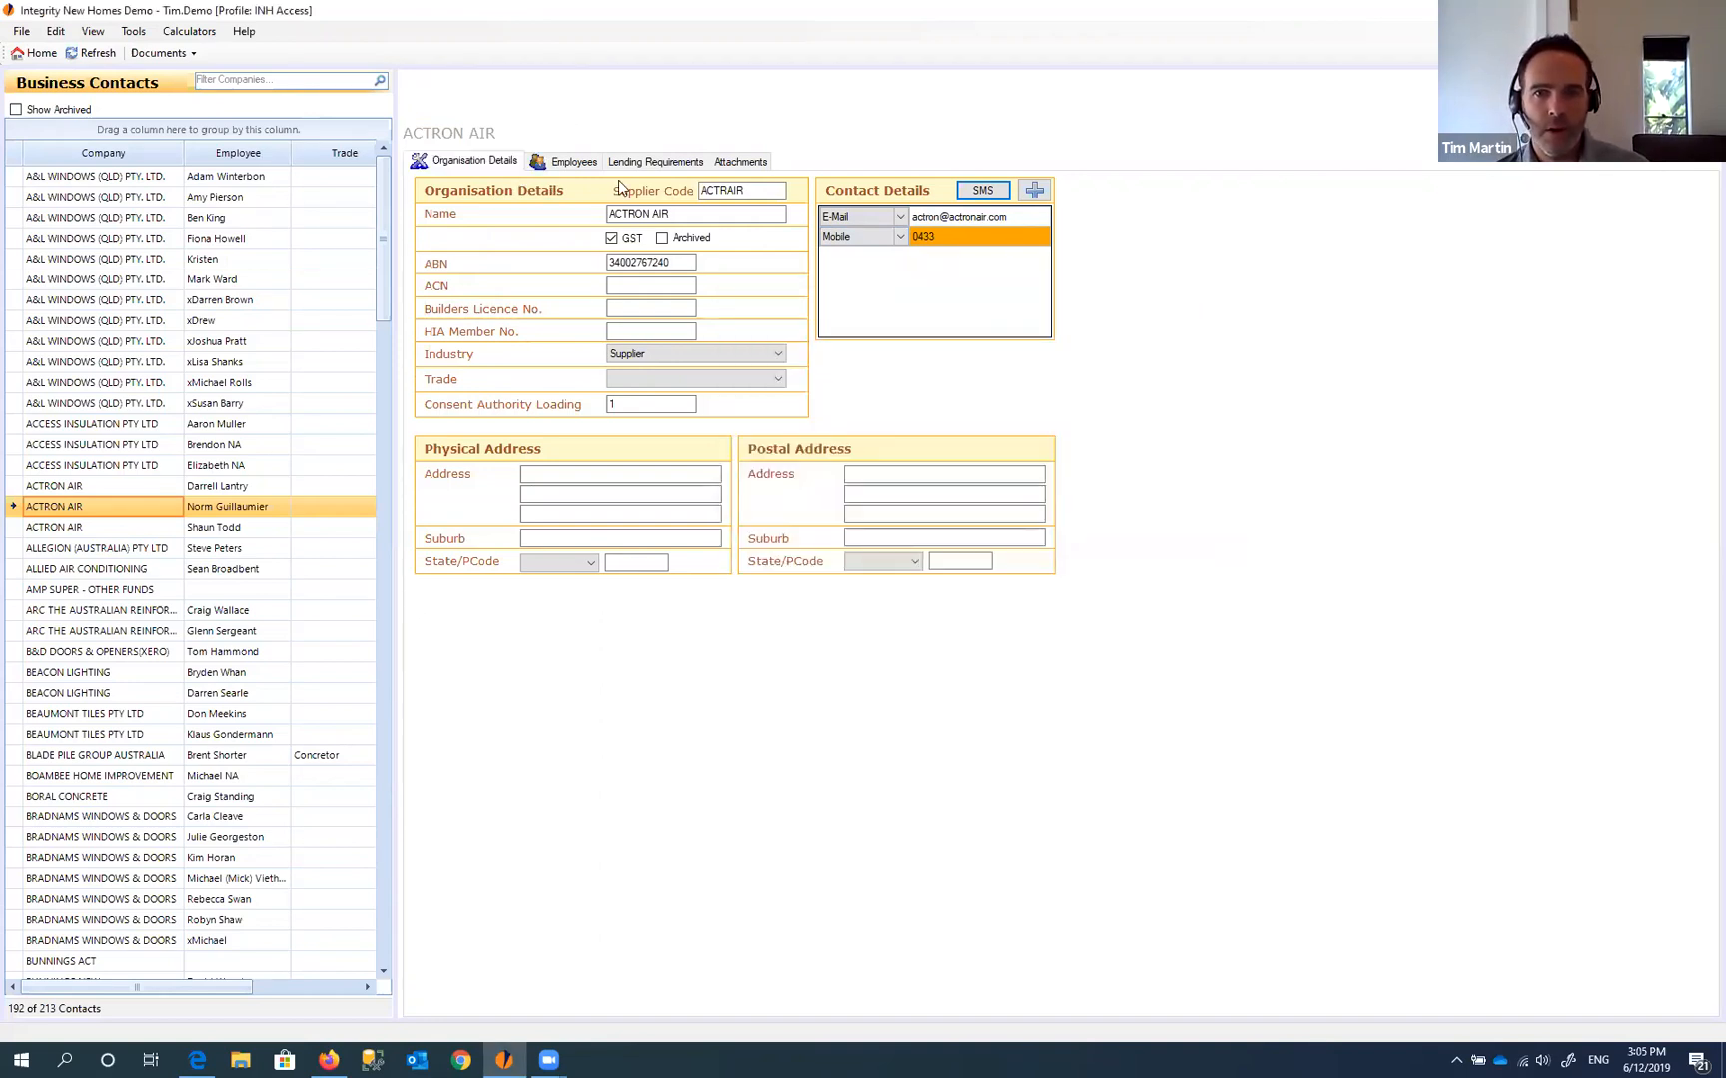
# - Delete ACTRON AIR's E-Mail entry and bring up its Employees tab
pyautogui.click(988, 215)
pyautogui.press('Delete')
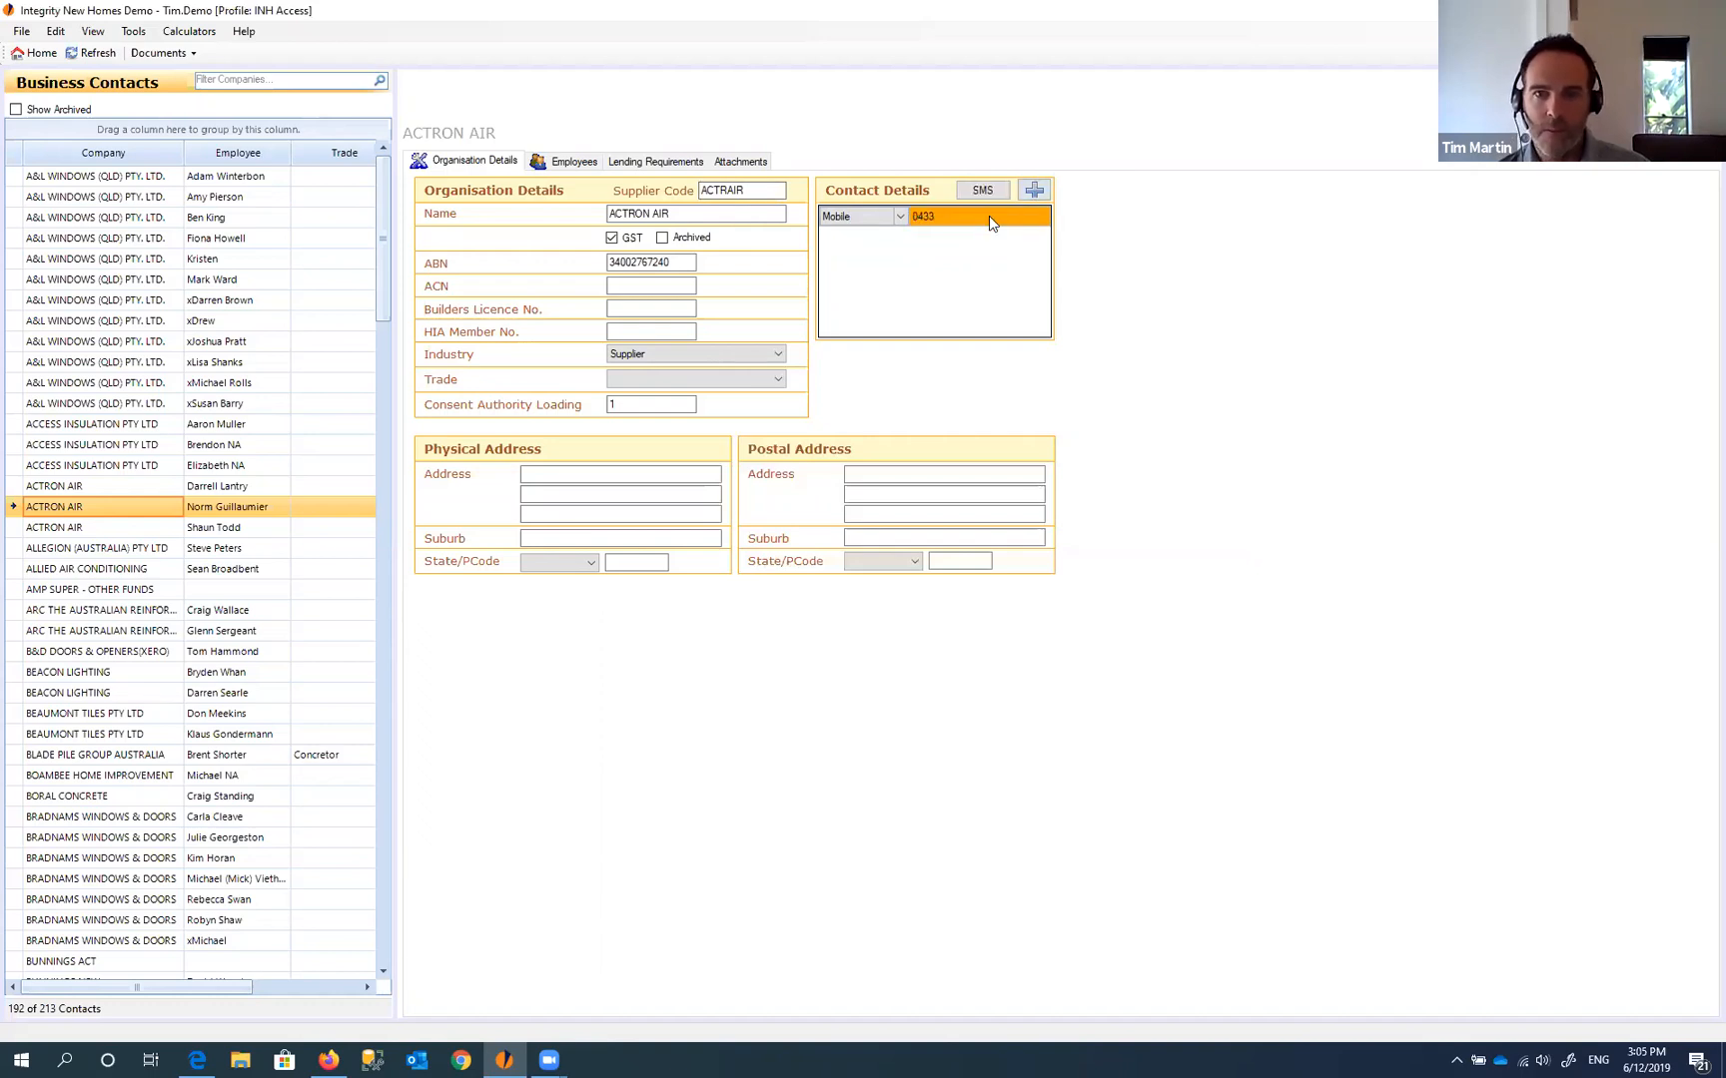
pyautogui.click(573, 163)
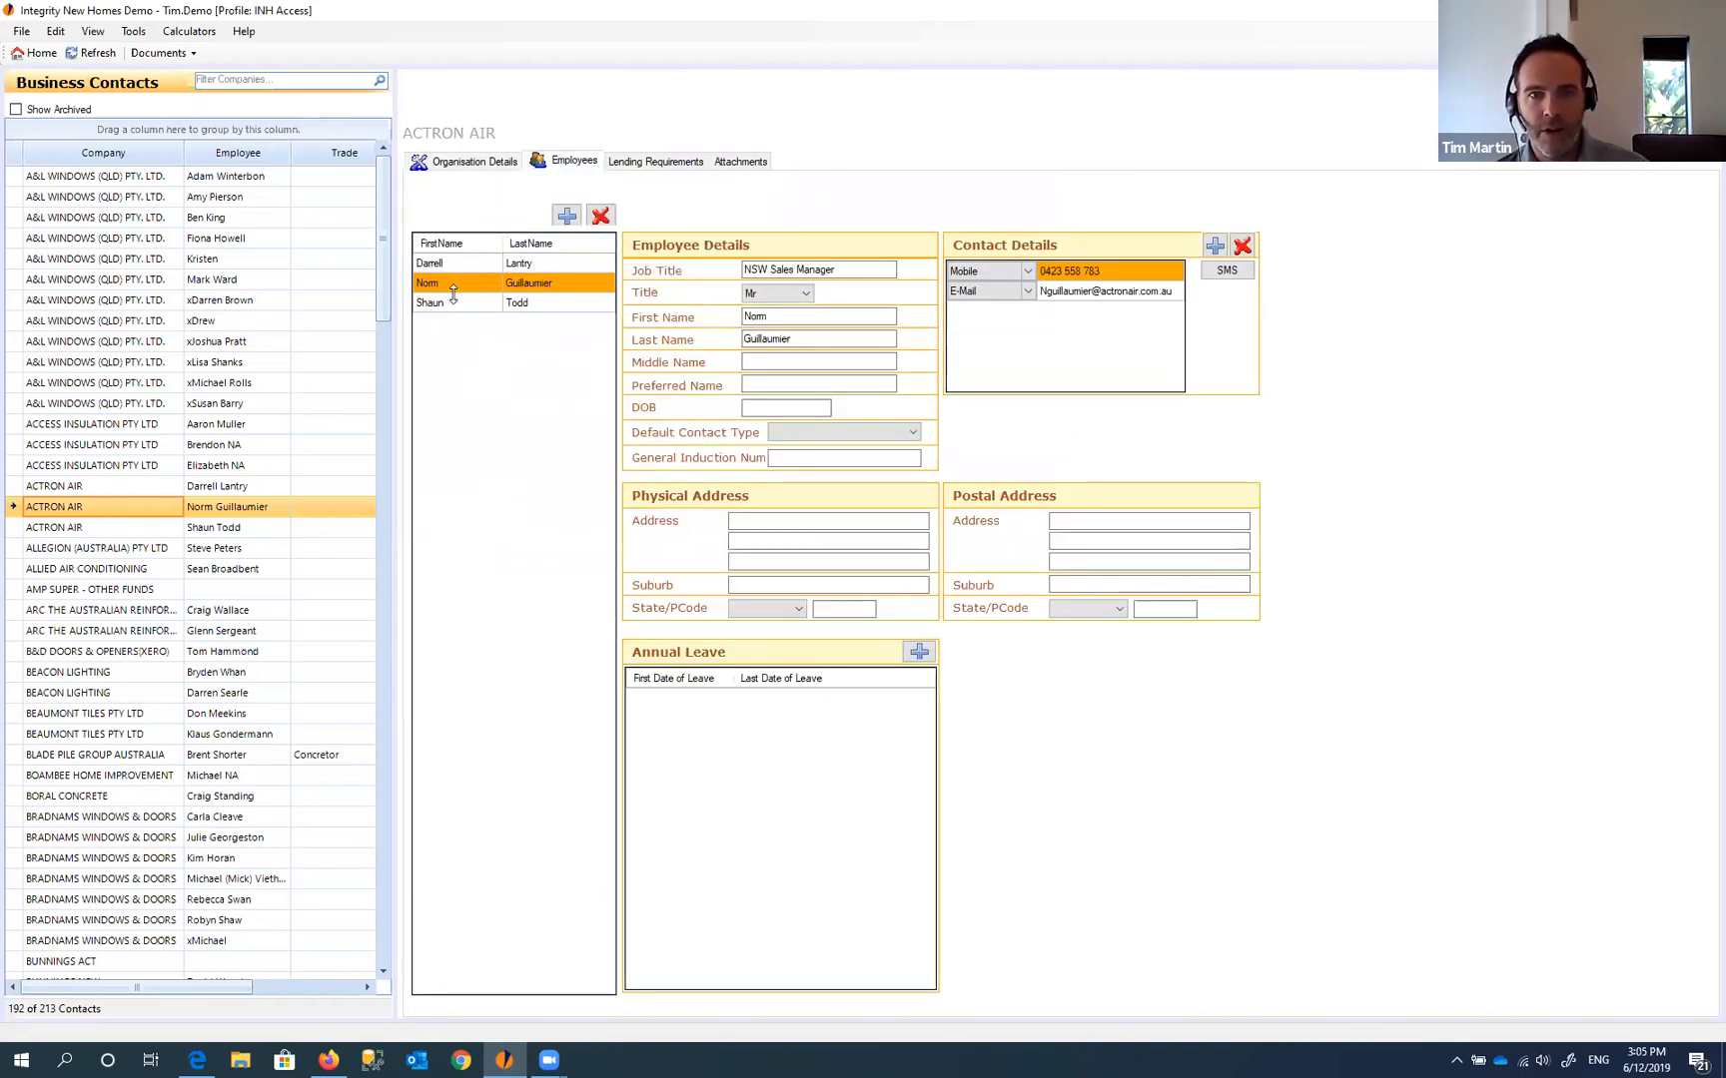
# - Look through the details of ACTRON AIR's three existing employees
pyautogui.click(435, 265)
pyautogui.click(433, 285)
pyautogui.click(455, 304)
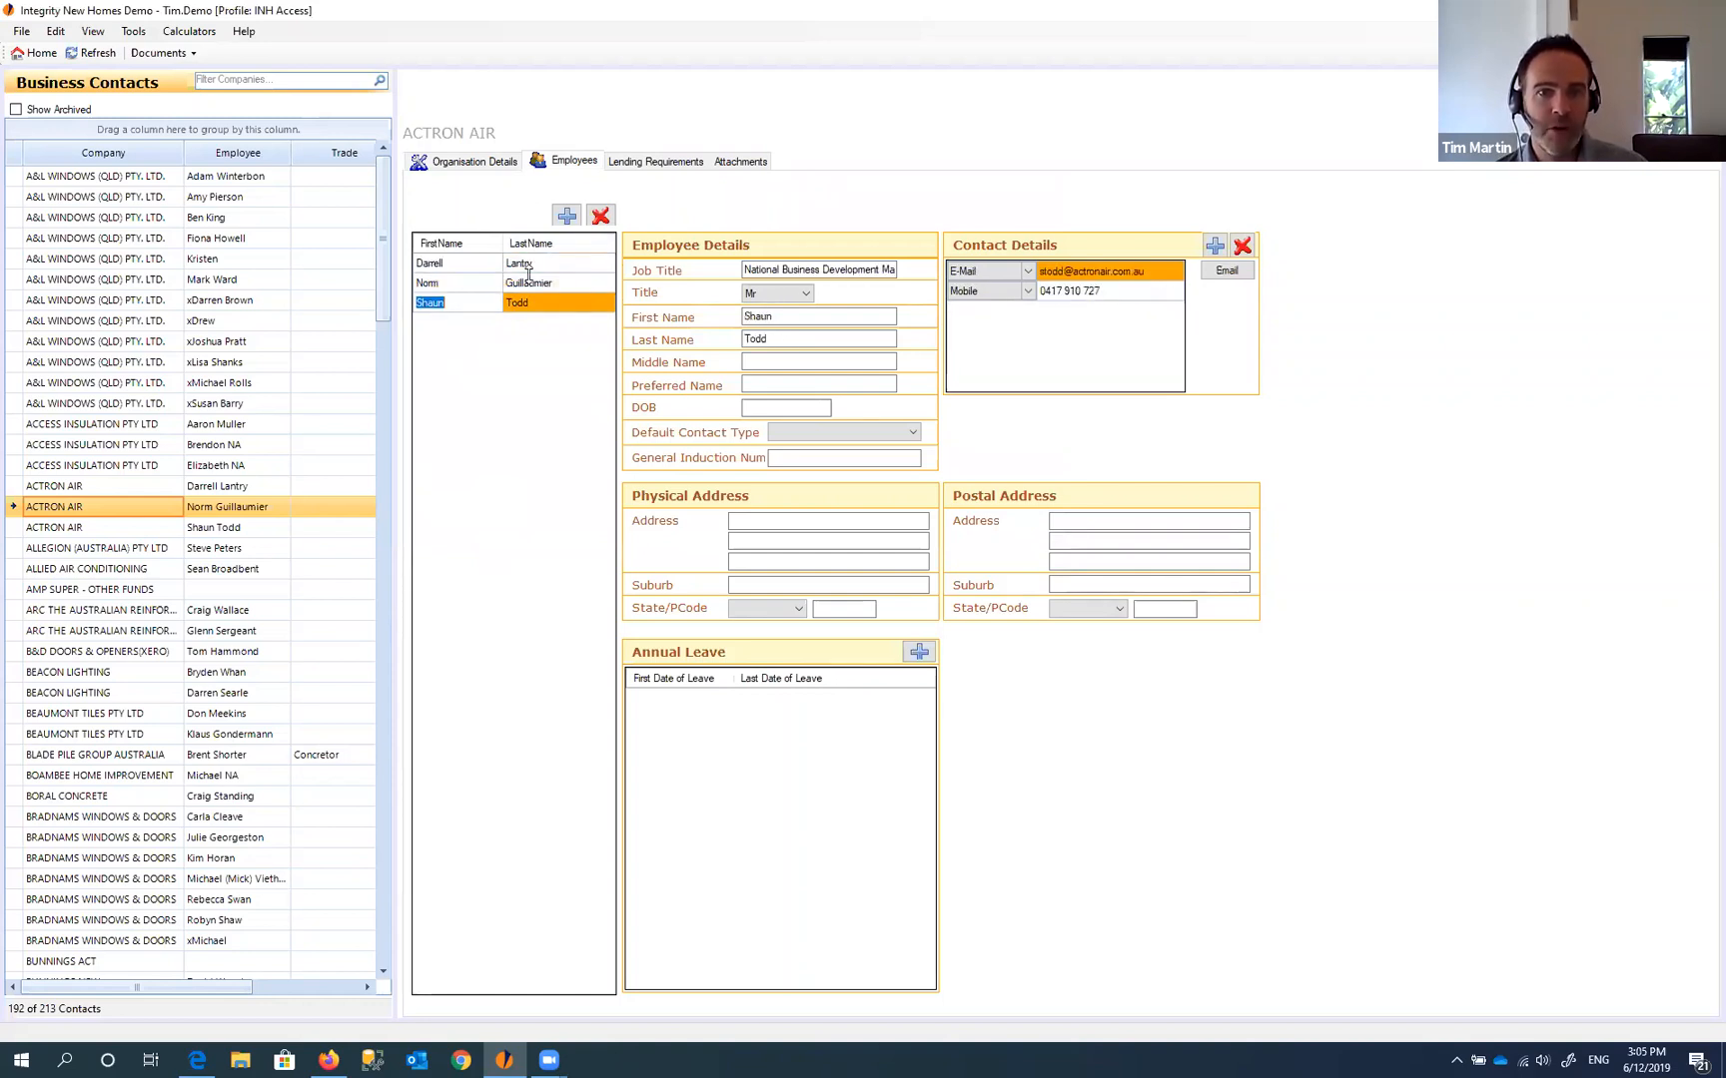
# - Add a new blank employee and start entering the test employee's first name
pyautogui.click(566, 217)
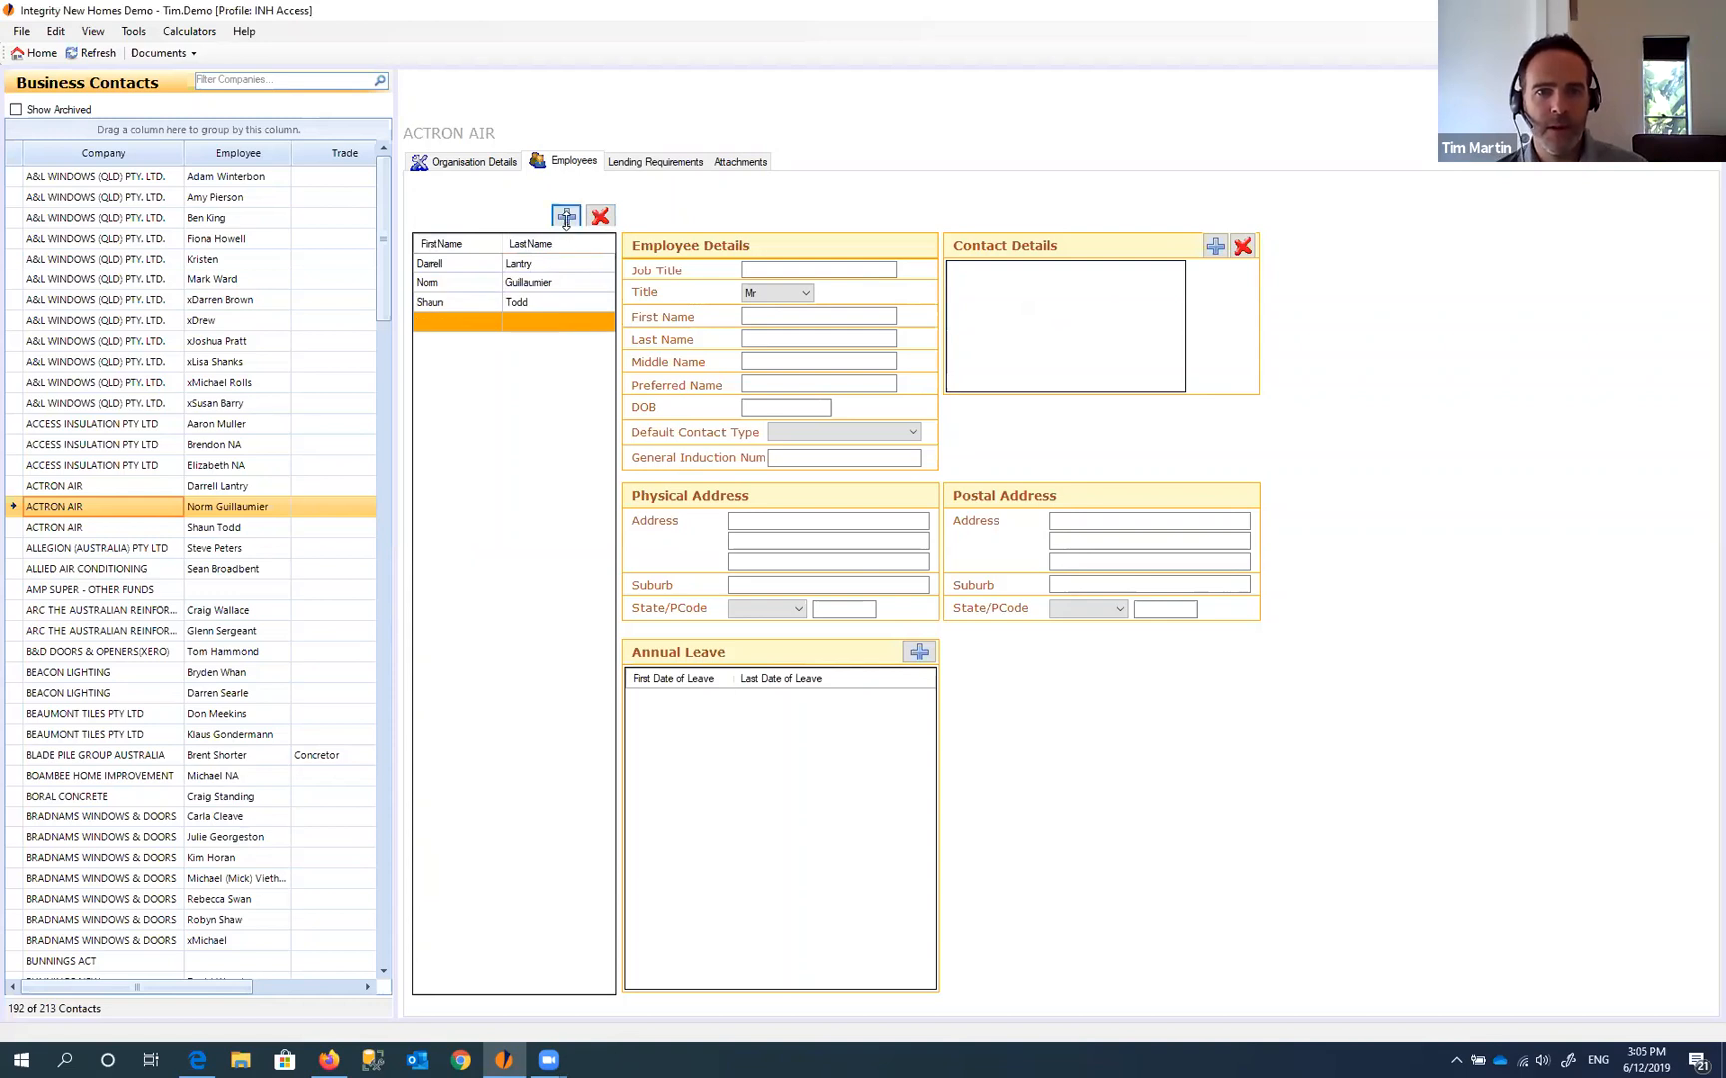
pyautogui.click(465, 323)
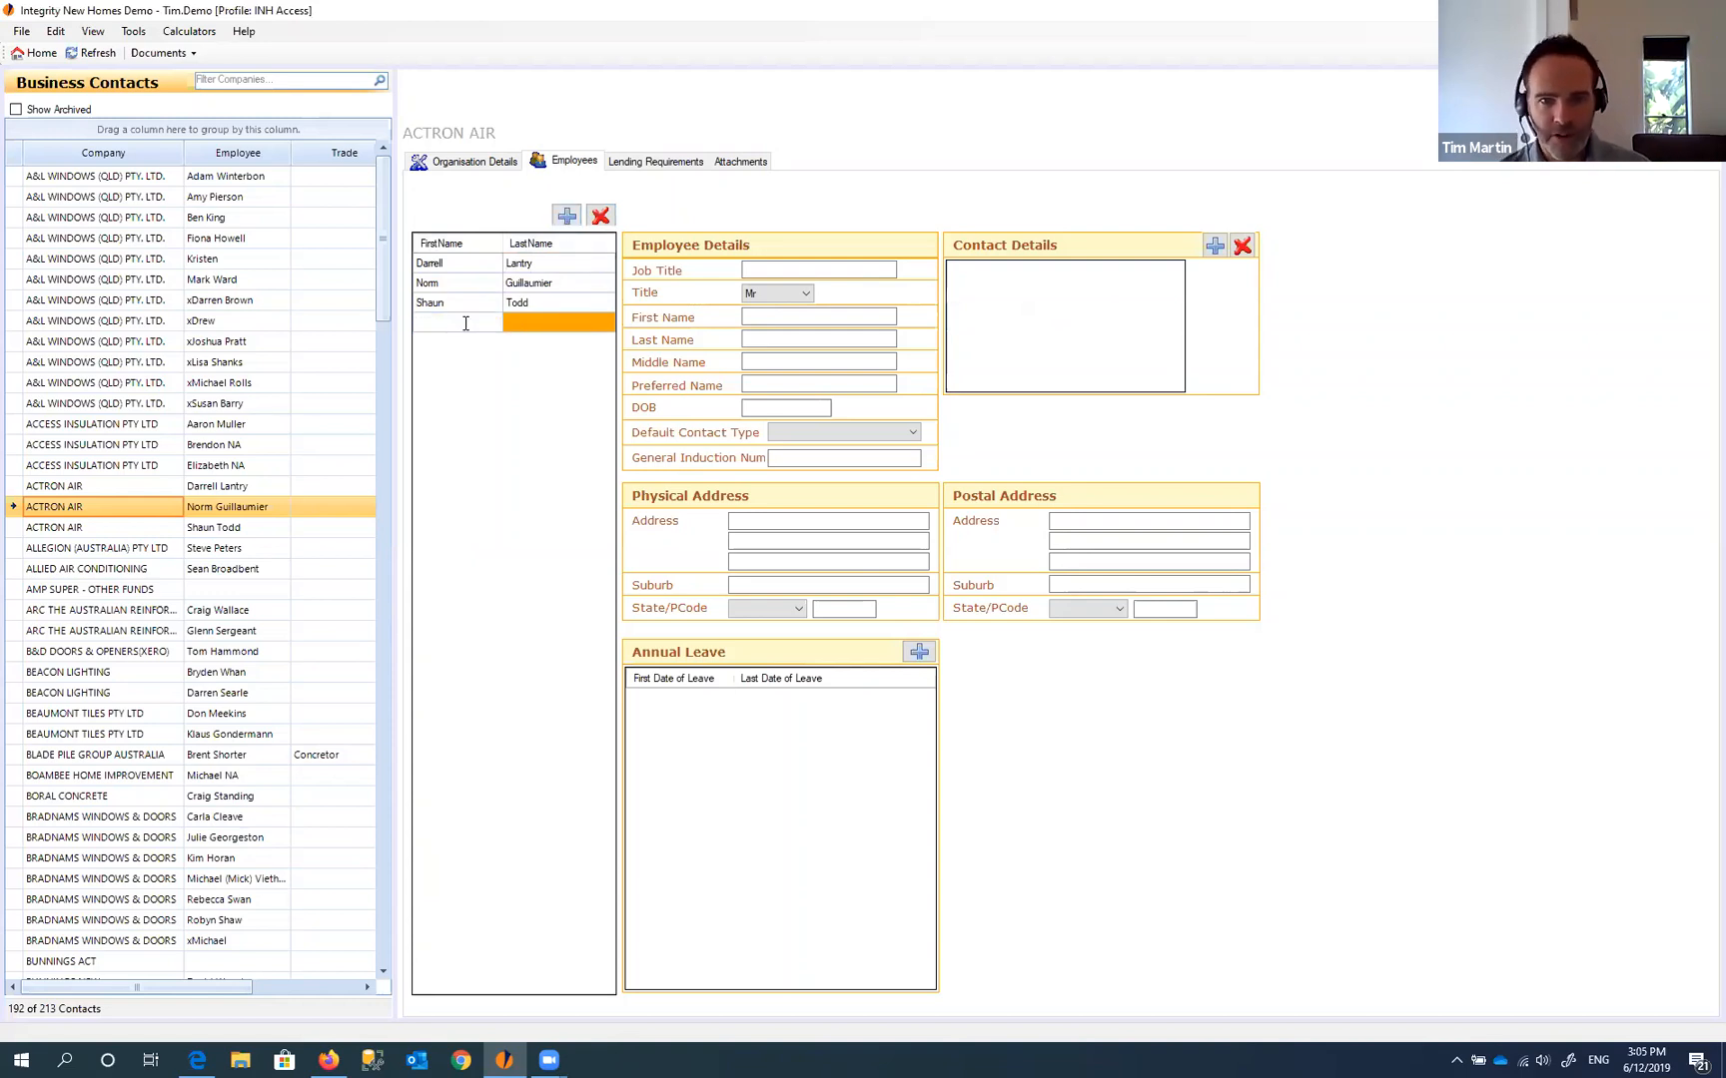
pyautogui.click(551, 328)
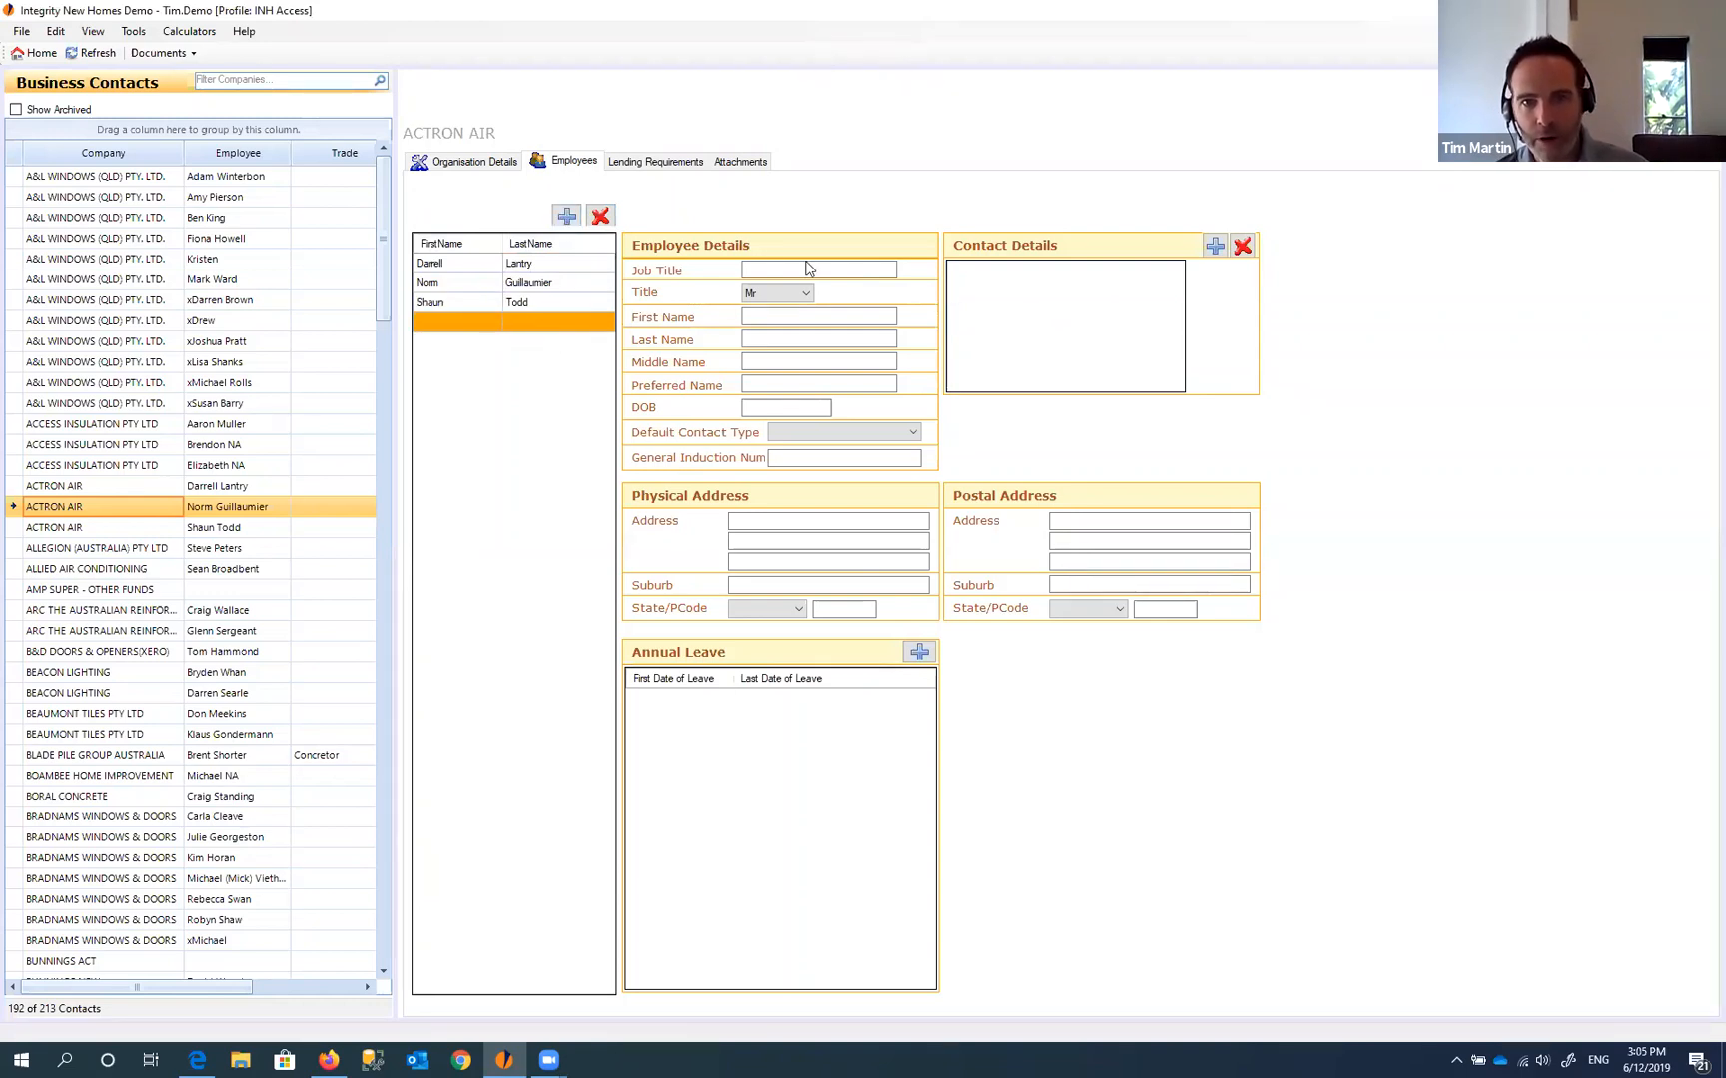
pyautogui.click(751, 316)
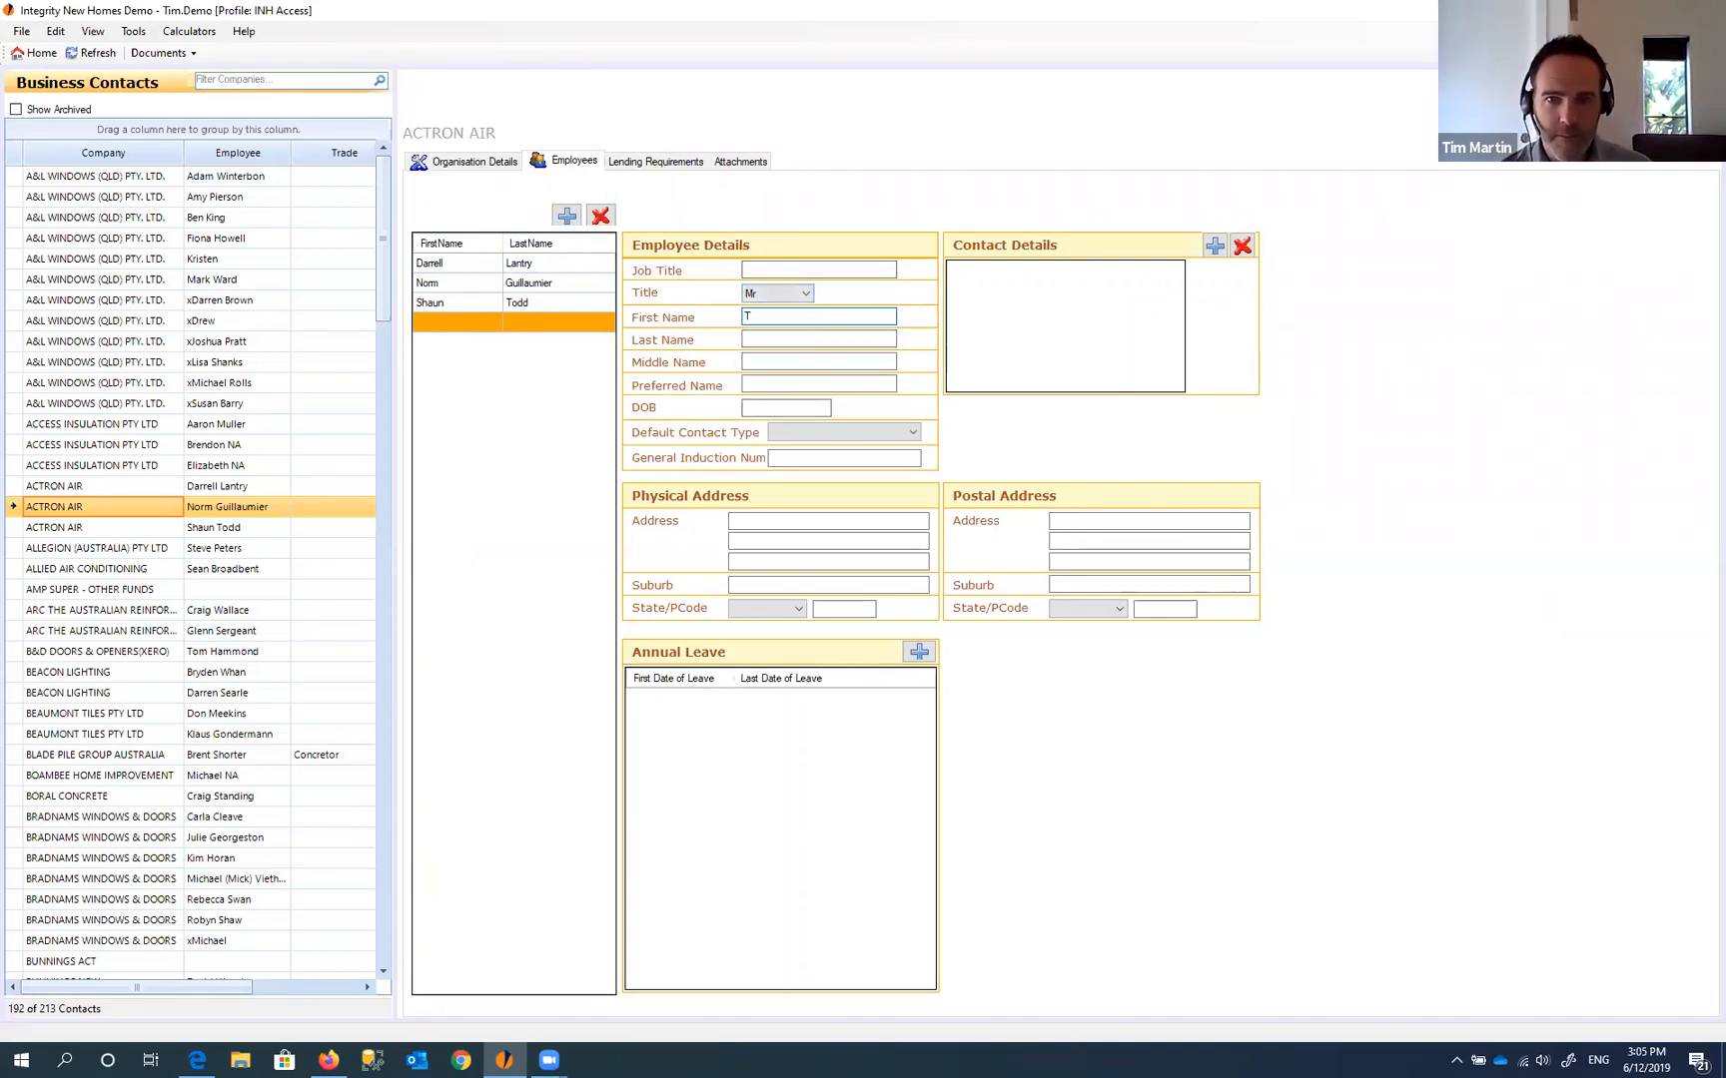
pyautogui.write('Test')
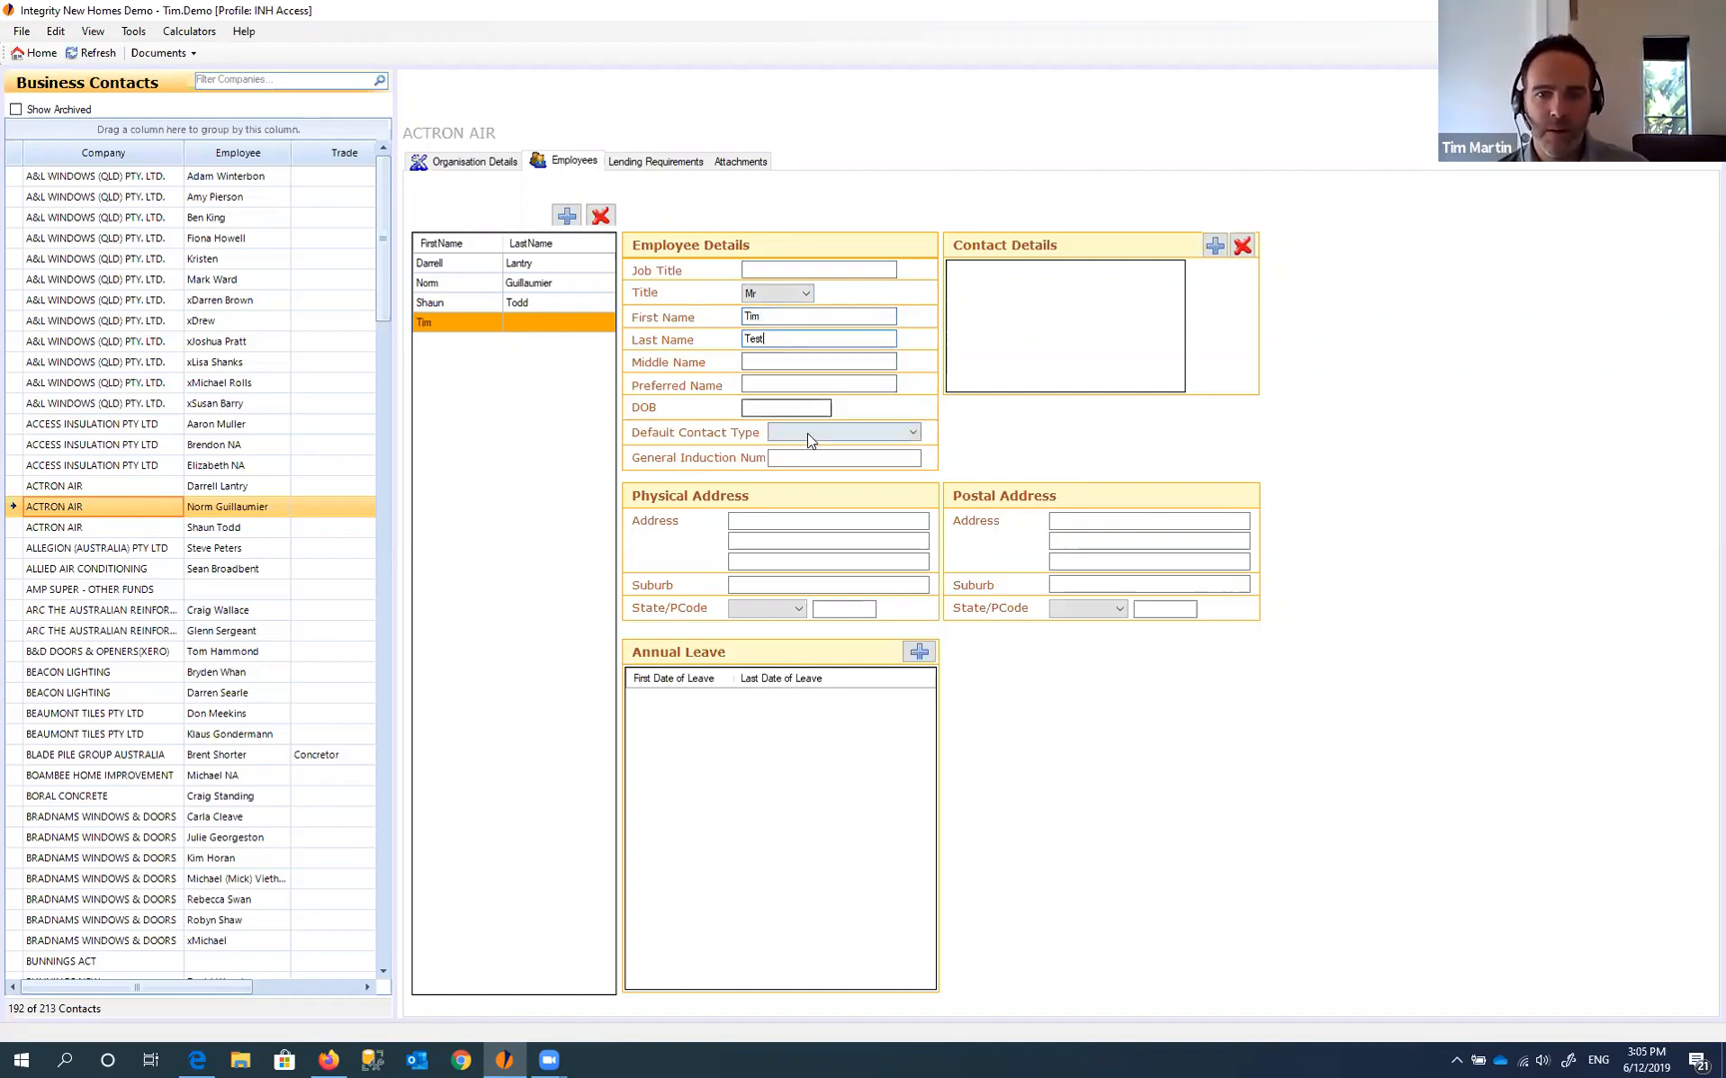
pyautogui.click(847, 440)
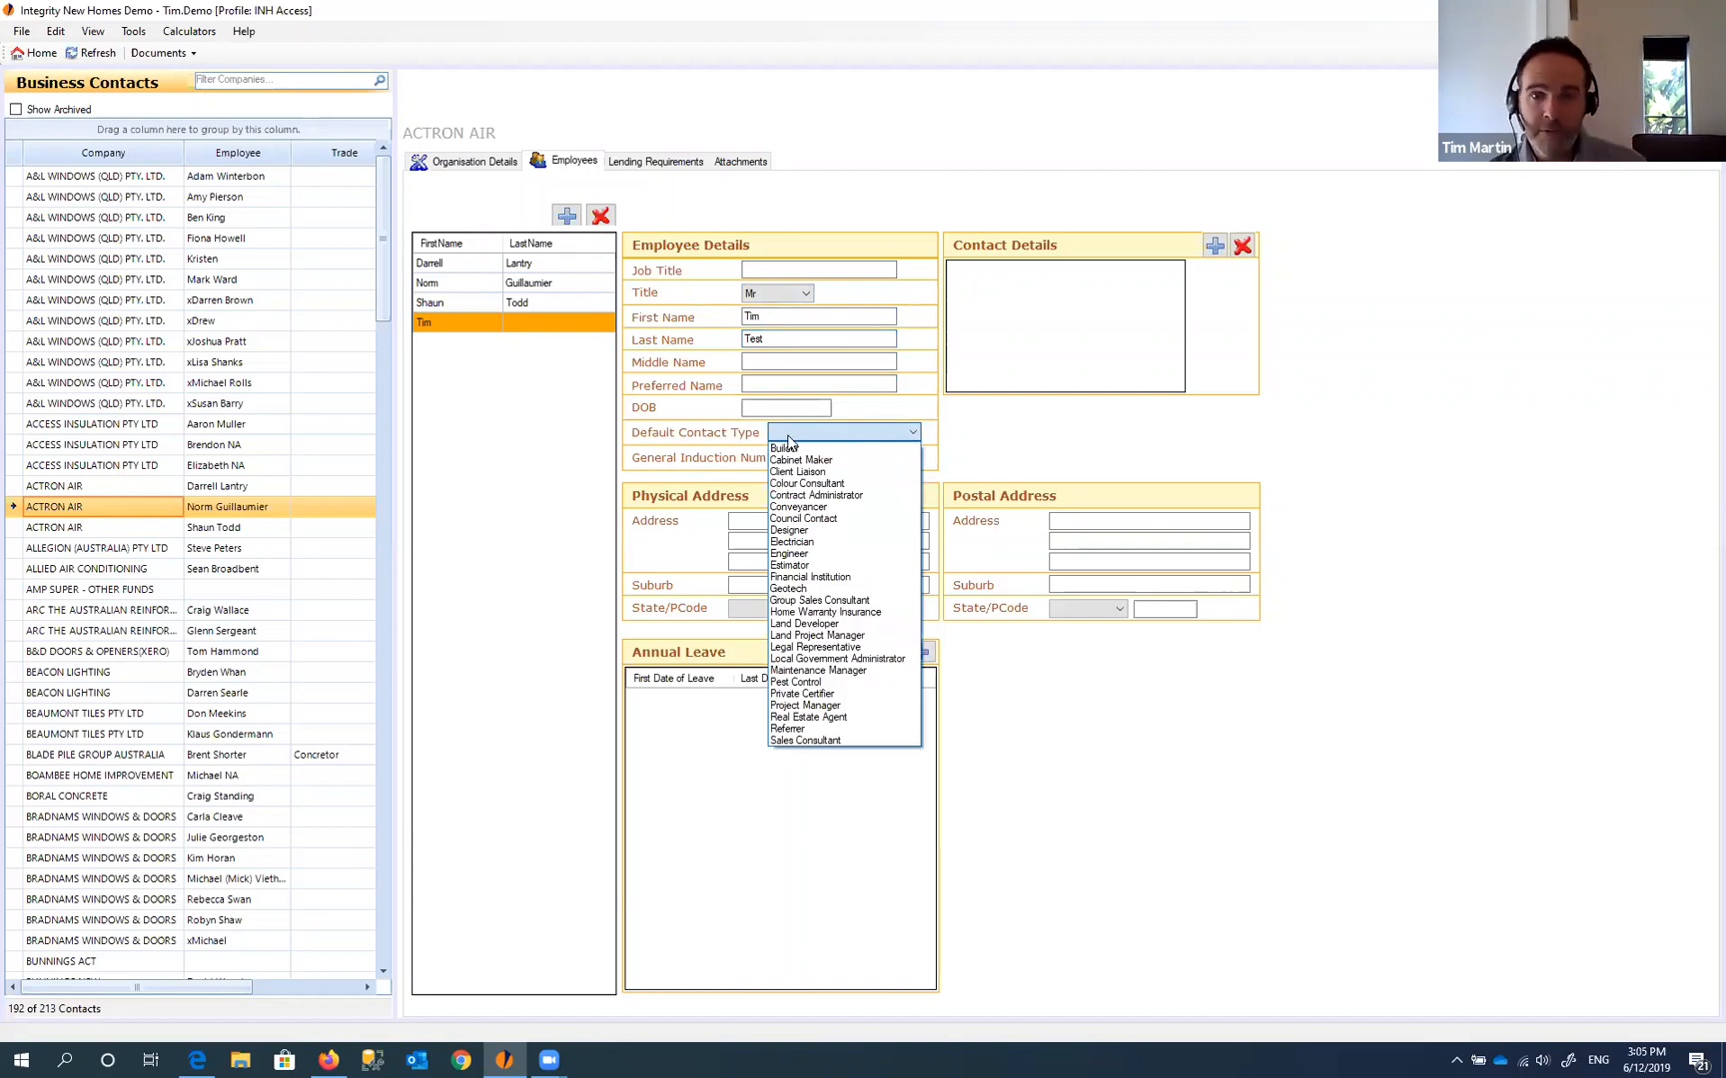
# - Set the new test employee's default contact type to Engineer
pyautogui.click(827, 555)
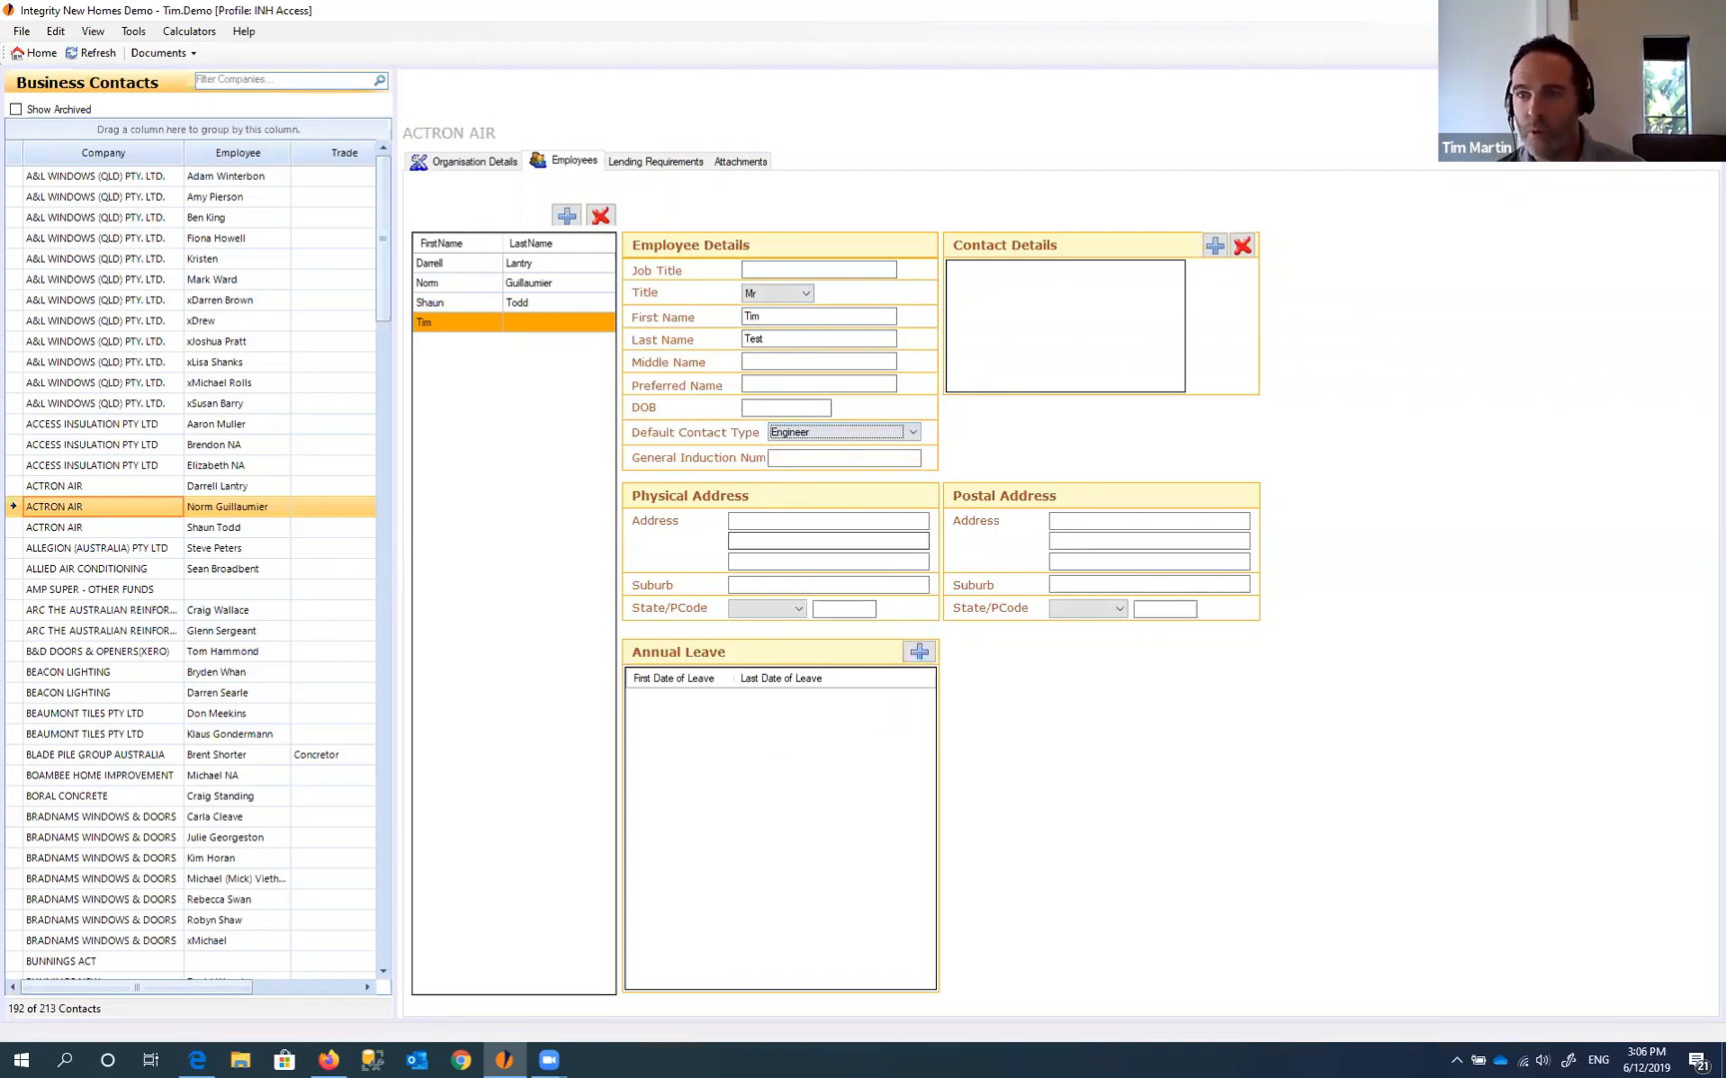
pyautogui.click(473, 323)
pyautogui.click(473, 323)
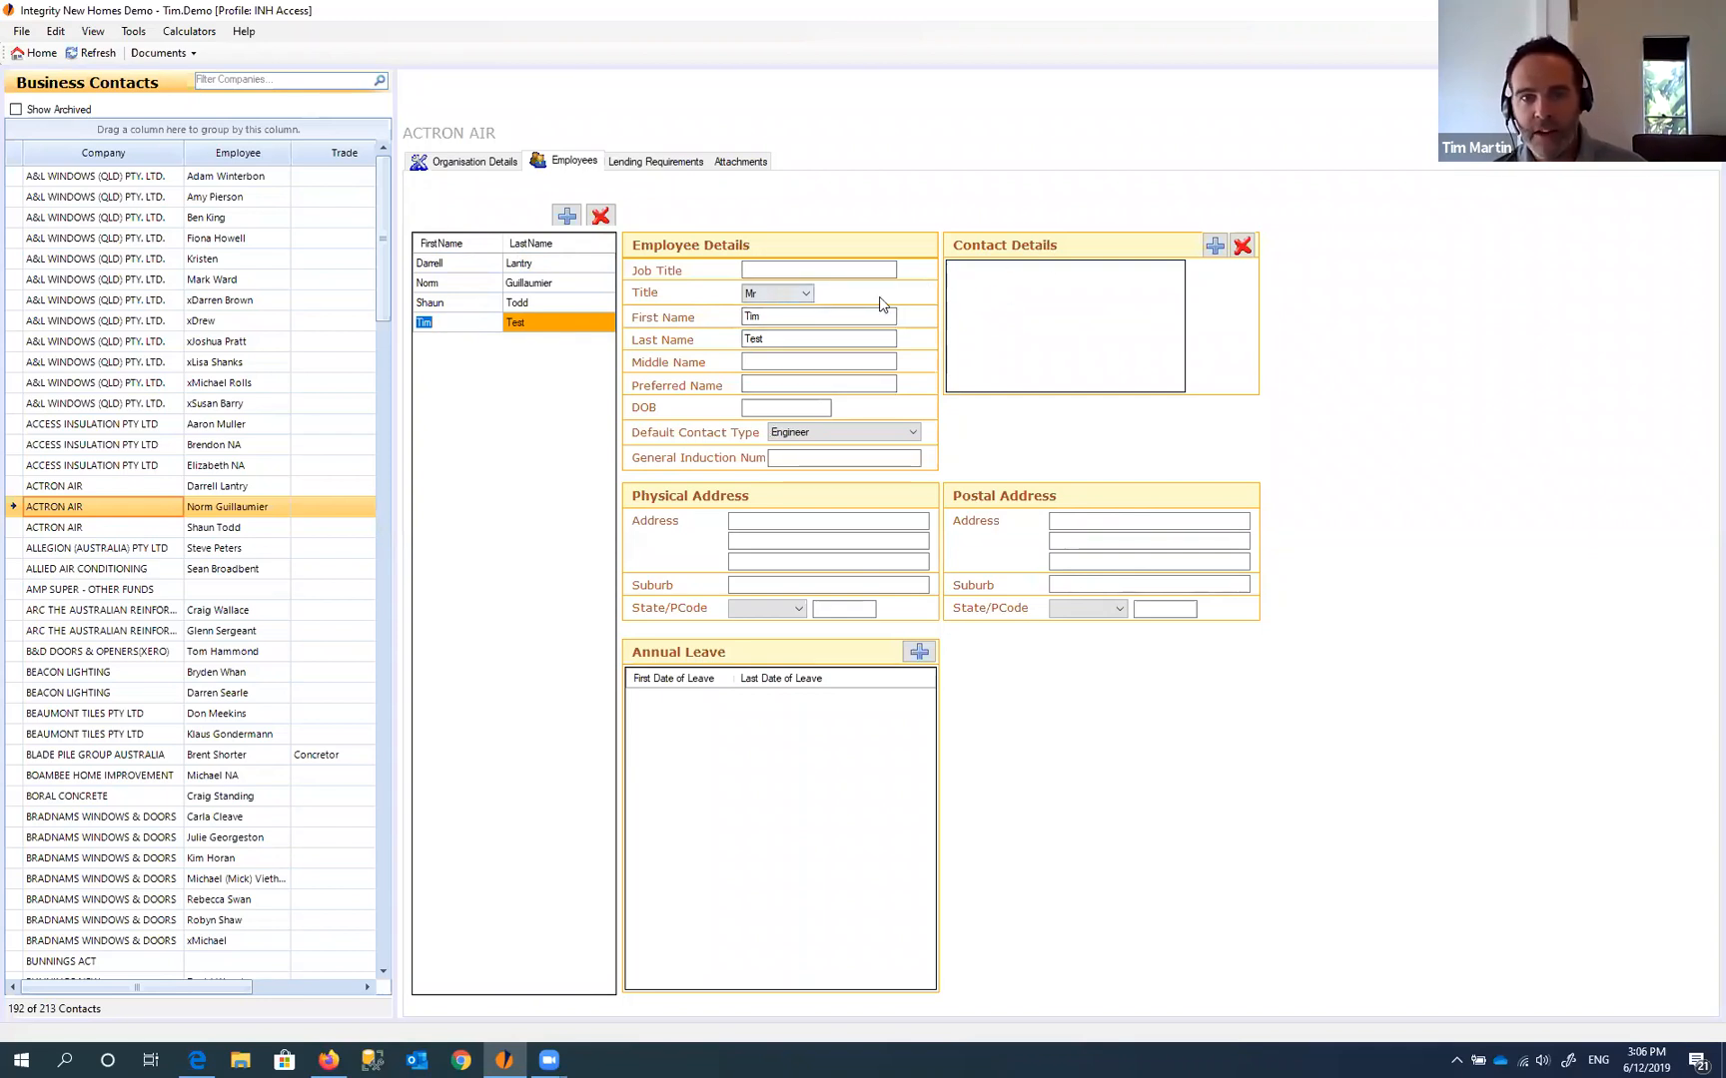
# - Step through each employee's contact details, then return to the new test employee
pyautogui.click(548, 286)
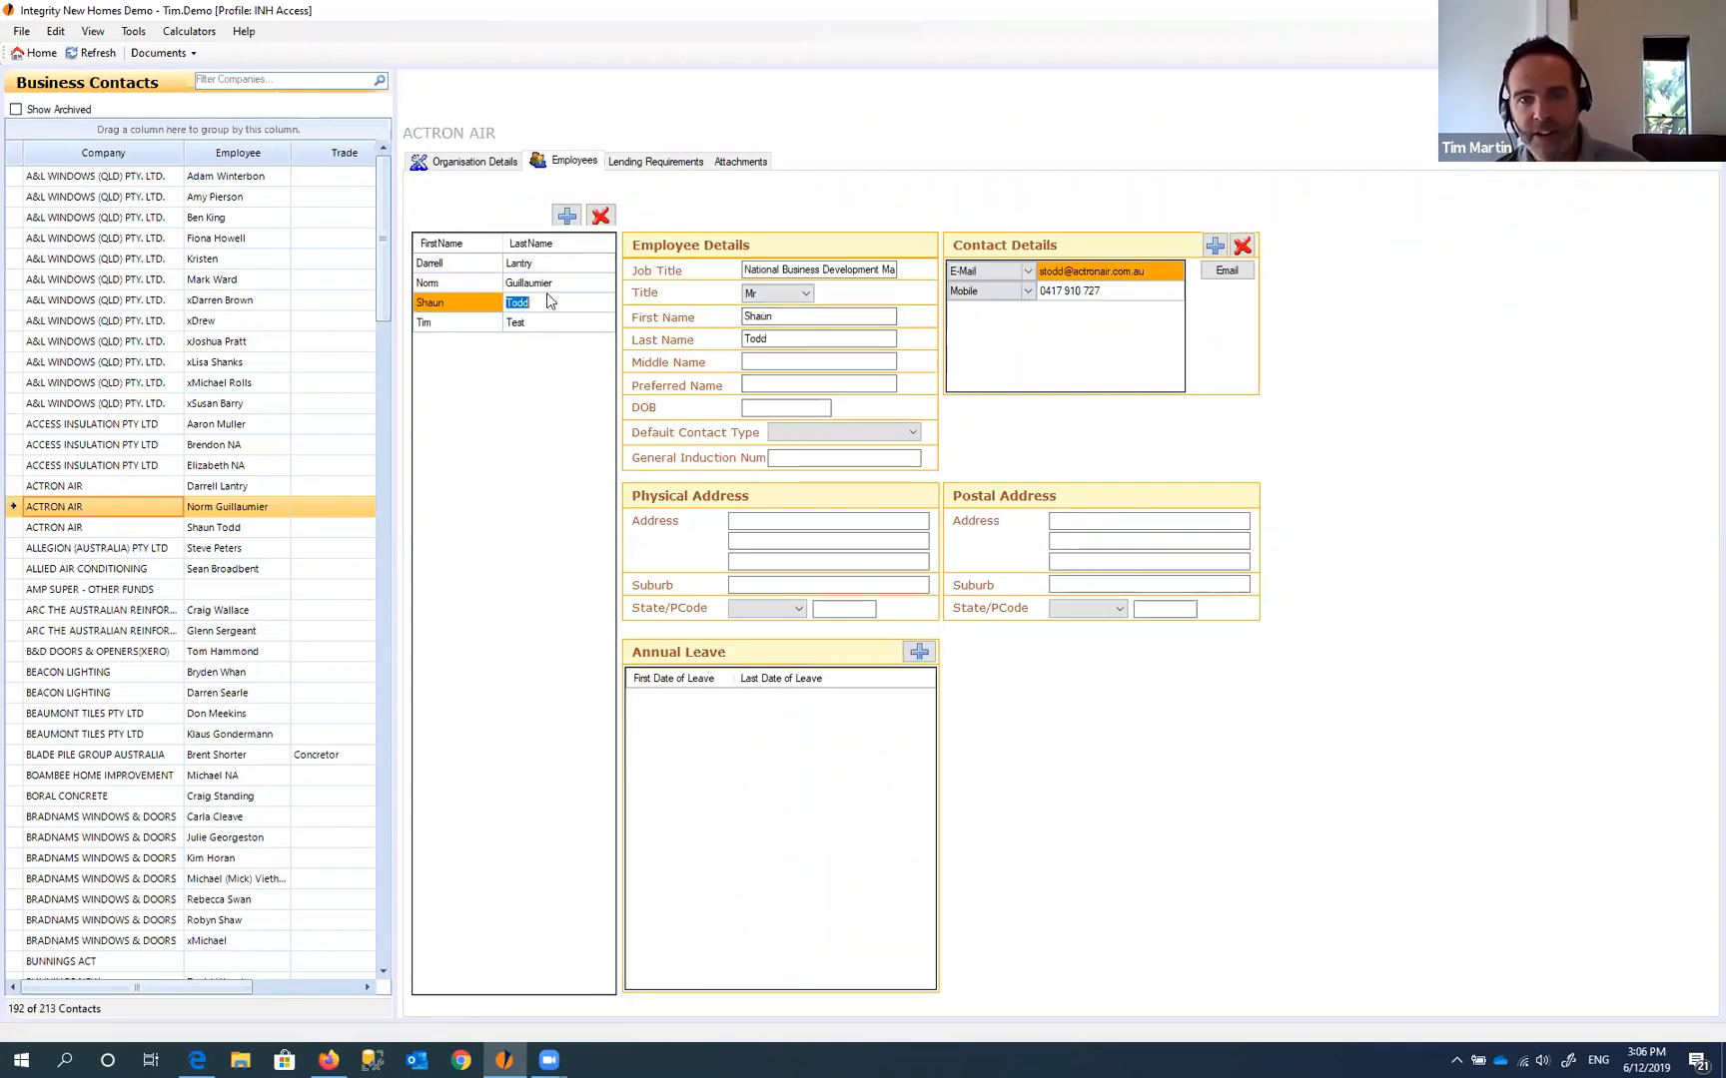
pyautogui.click(458, 266)
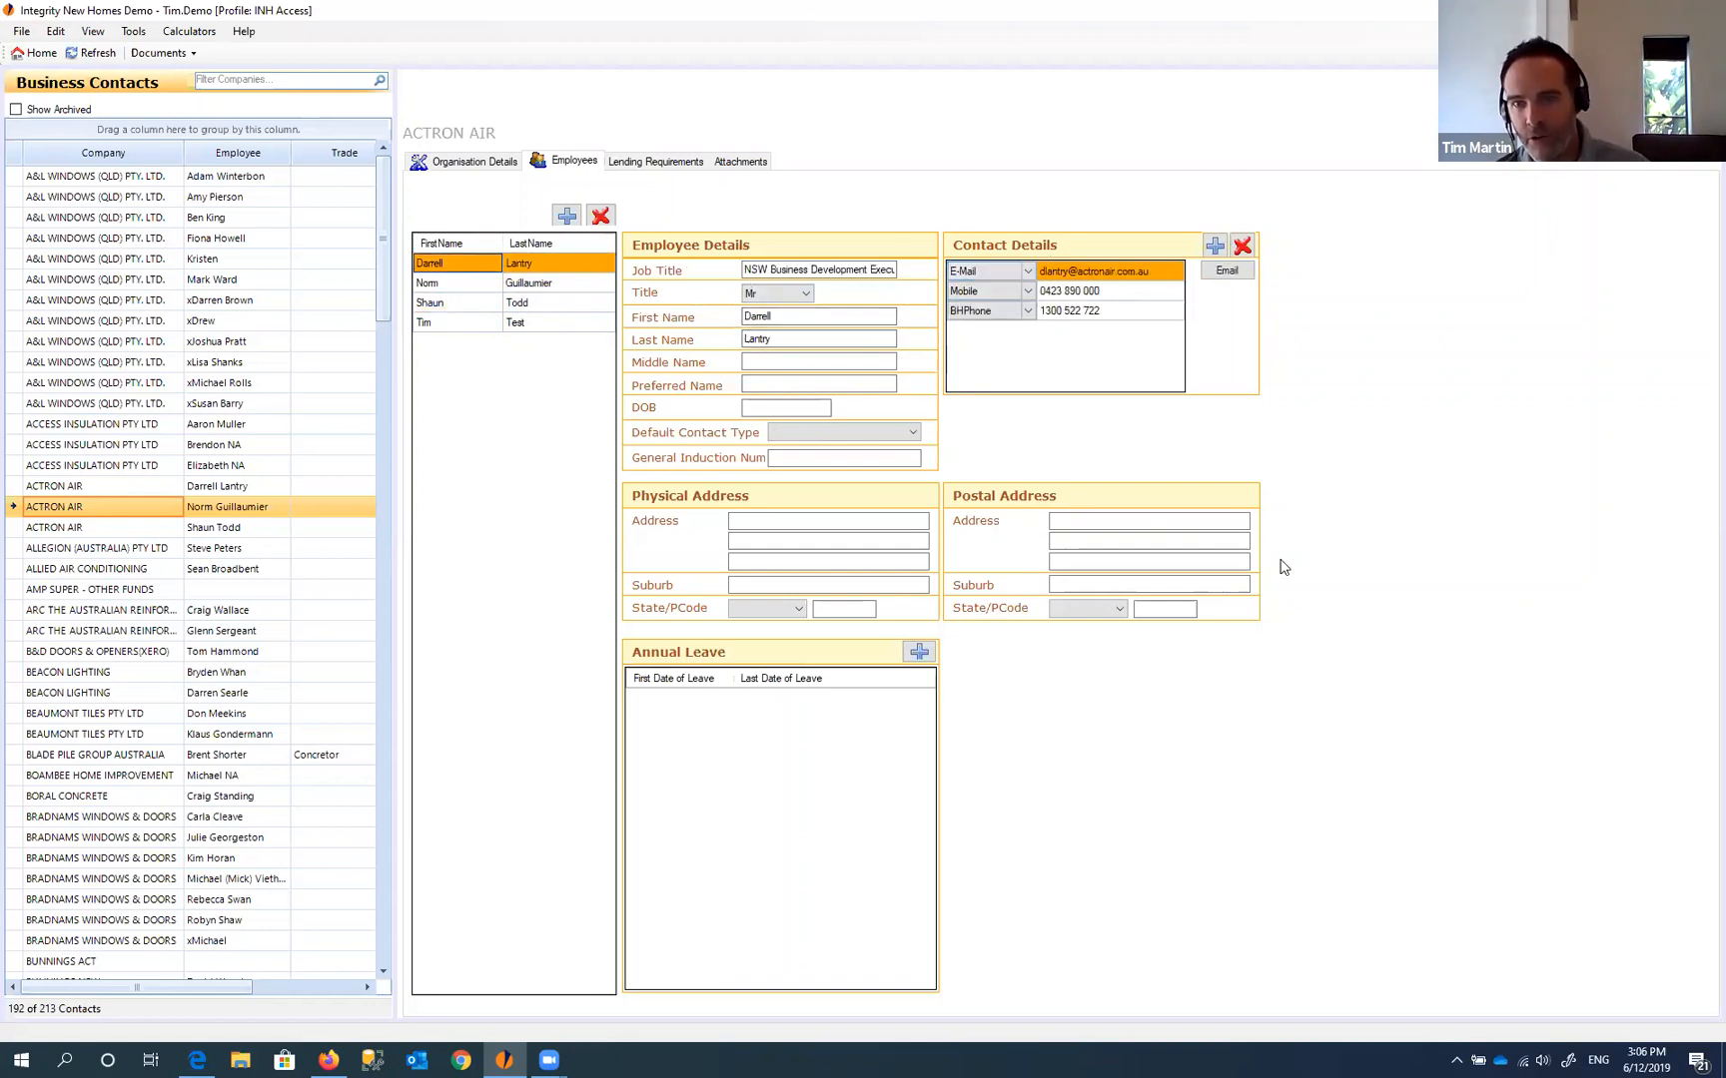
pyautogui.click(462, 287)
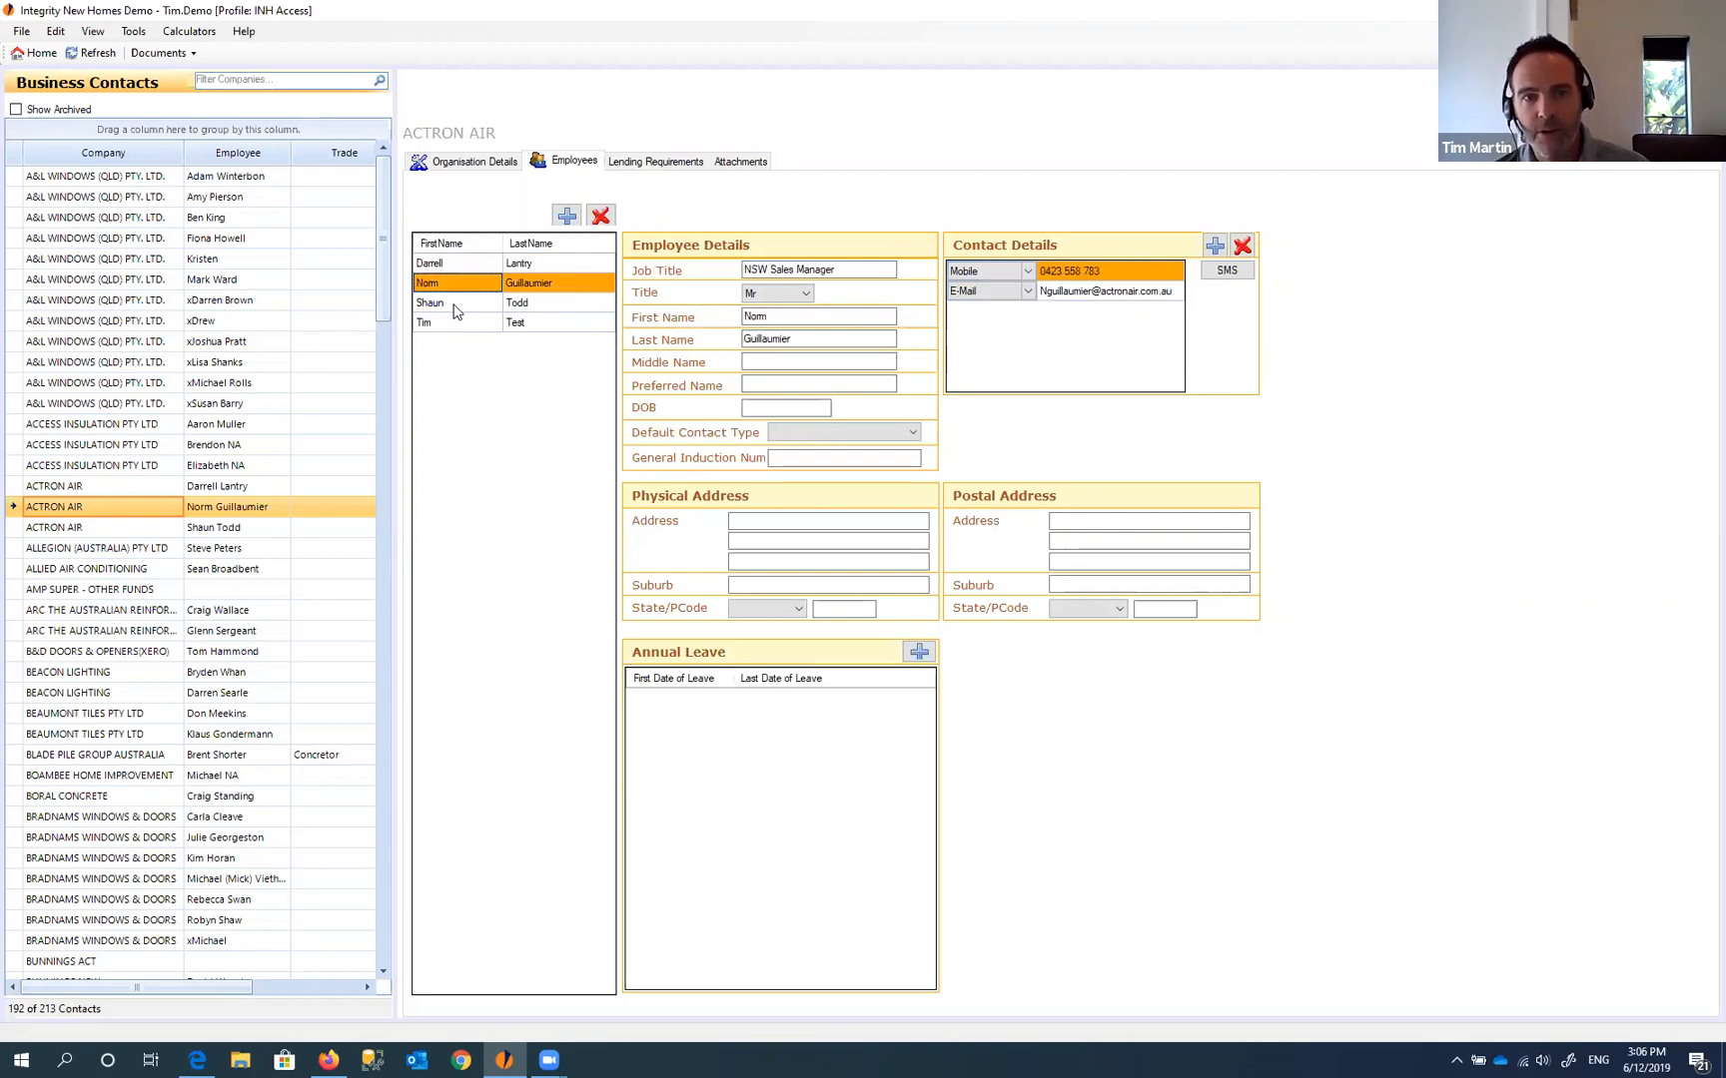
pyautogui.click(454, 307)
pyautogui.click(456, 326)
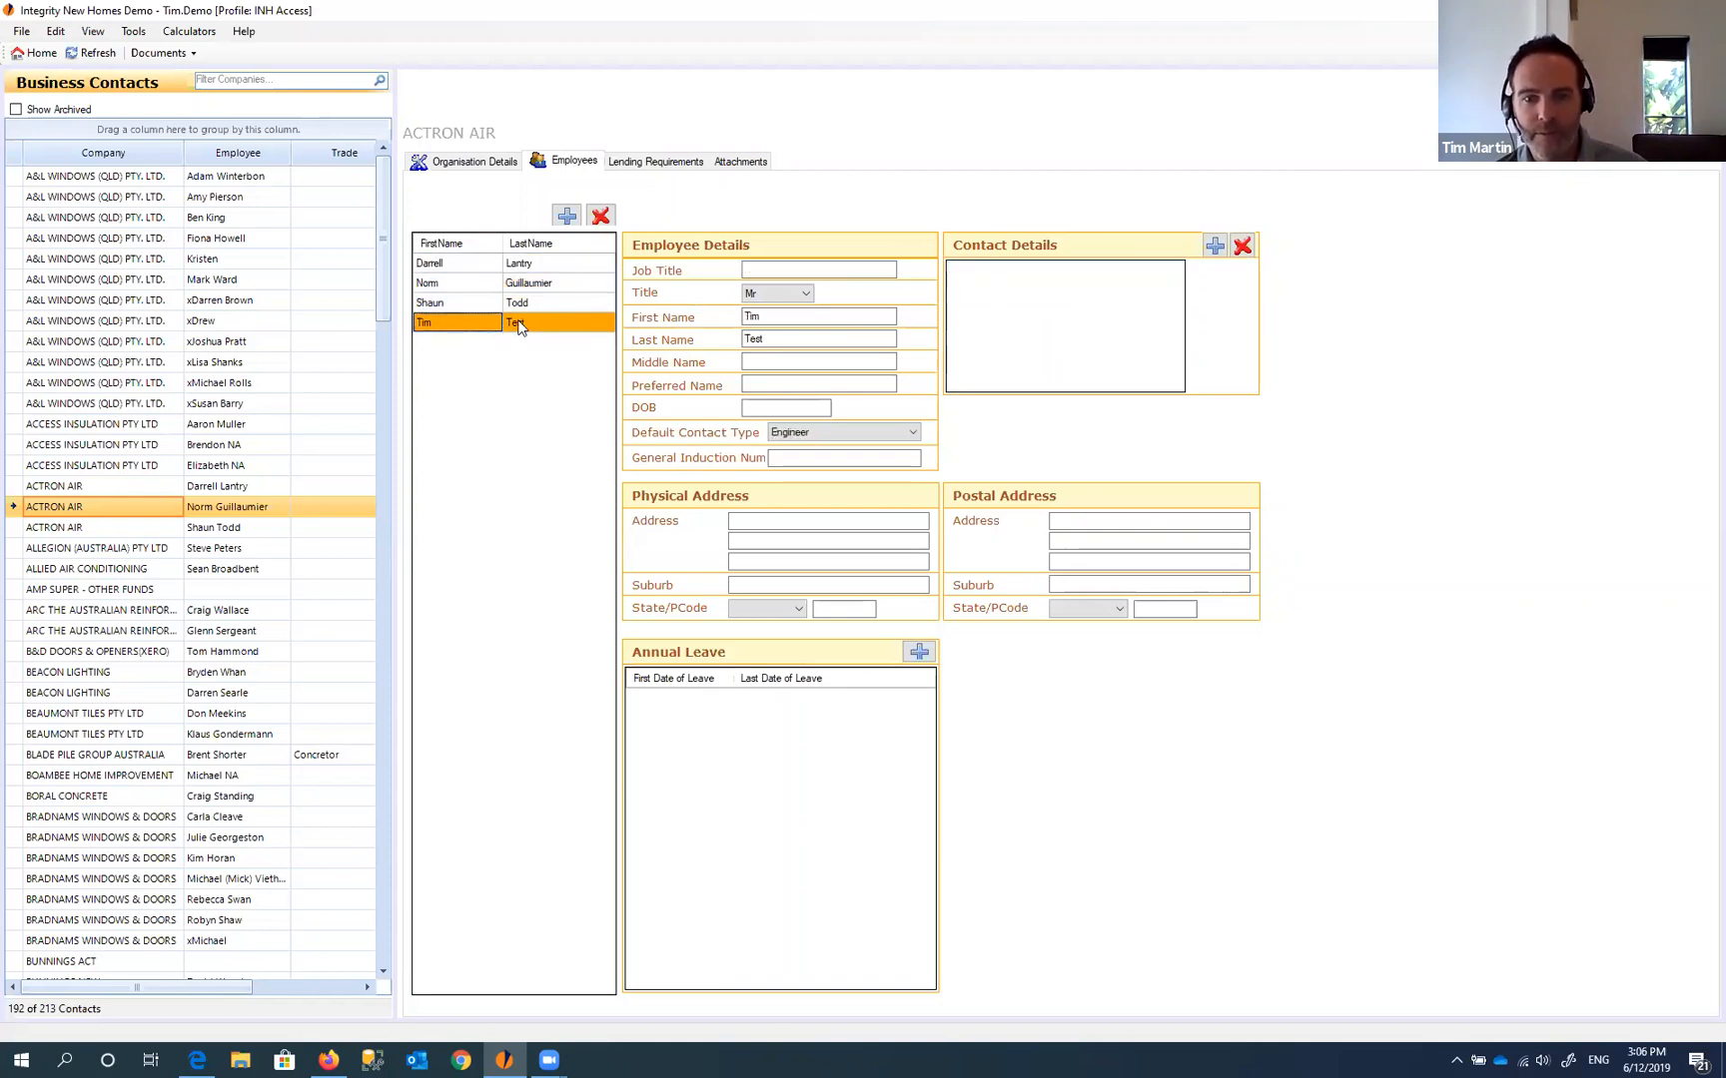
pyautogui.click(504, 305)
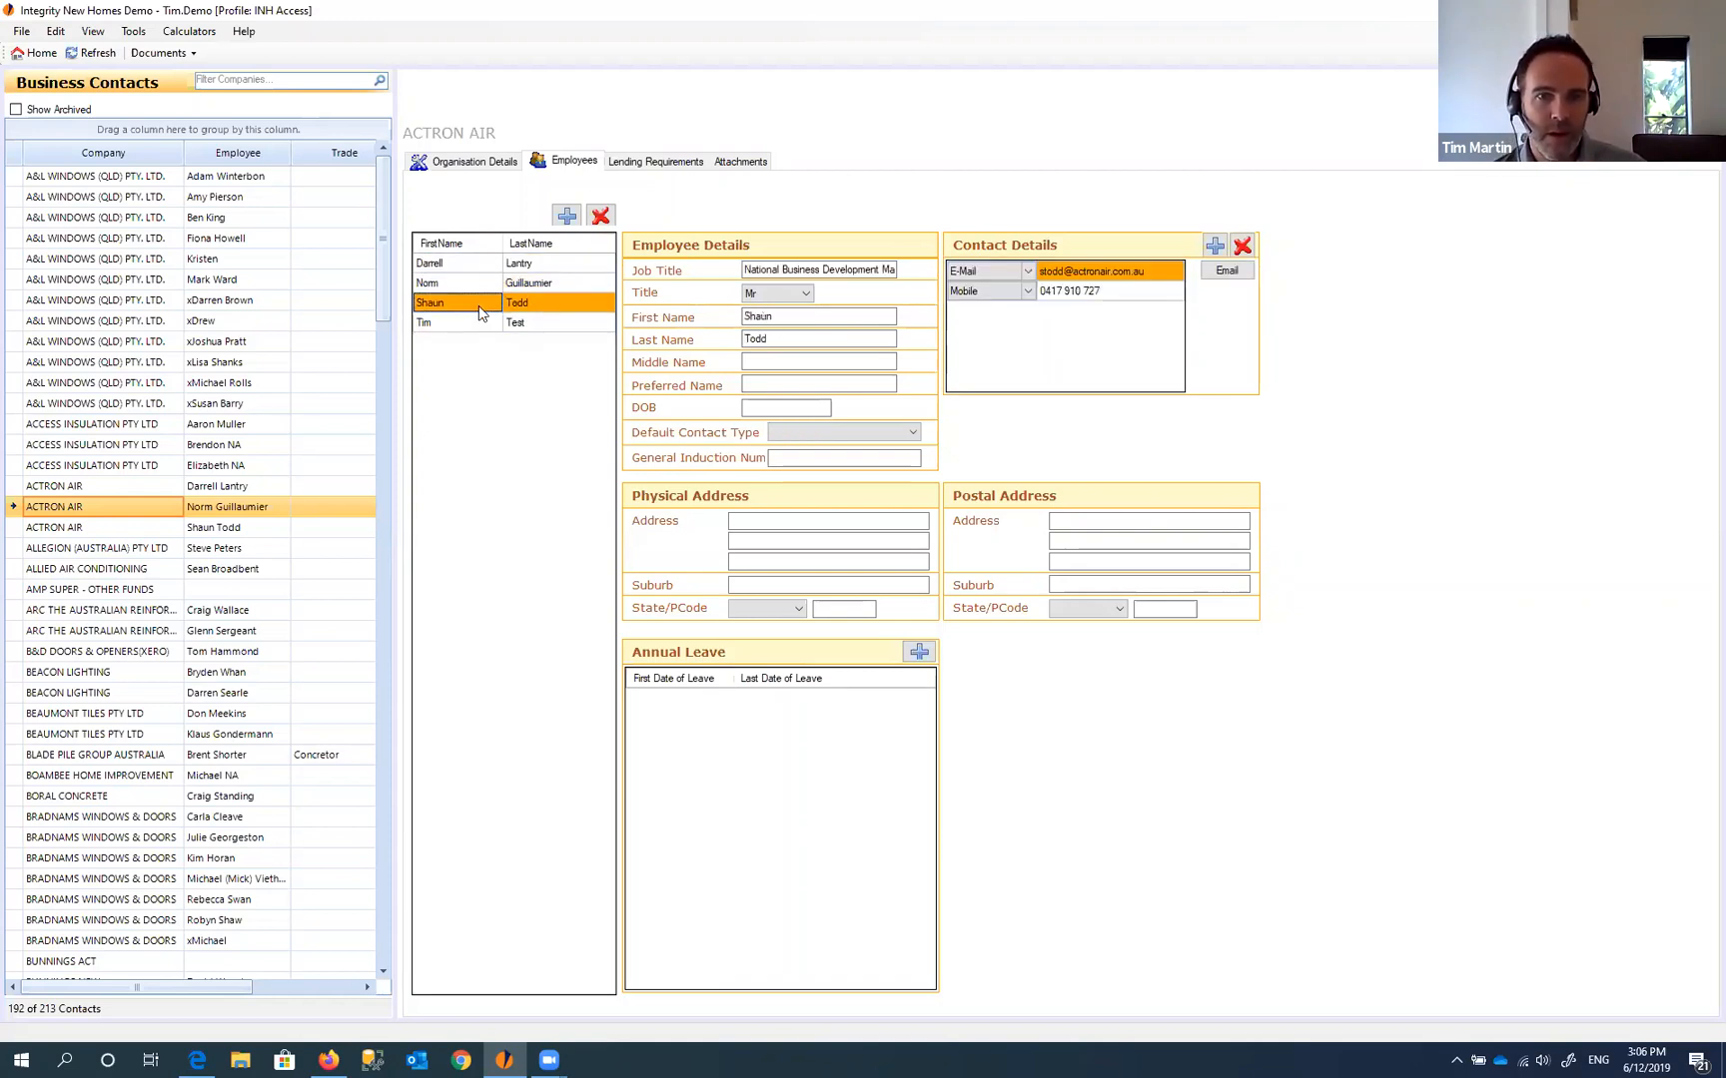
pyautogui.click(480, 326)
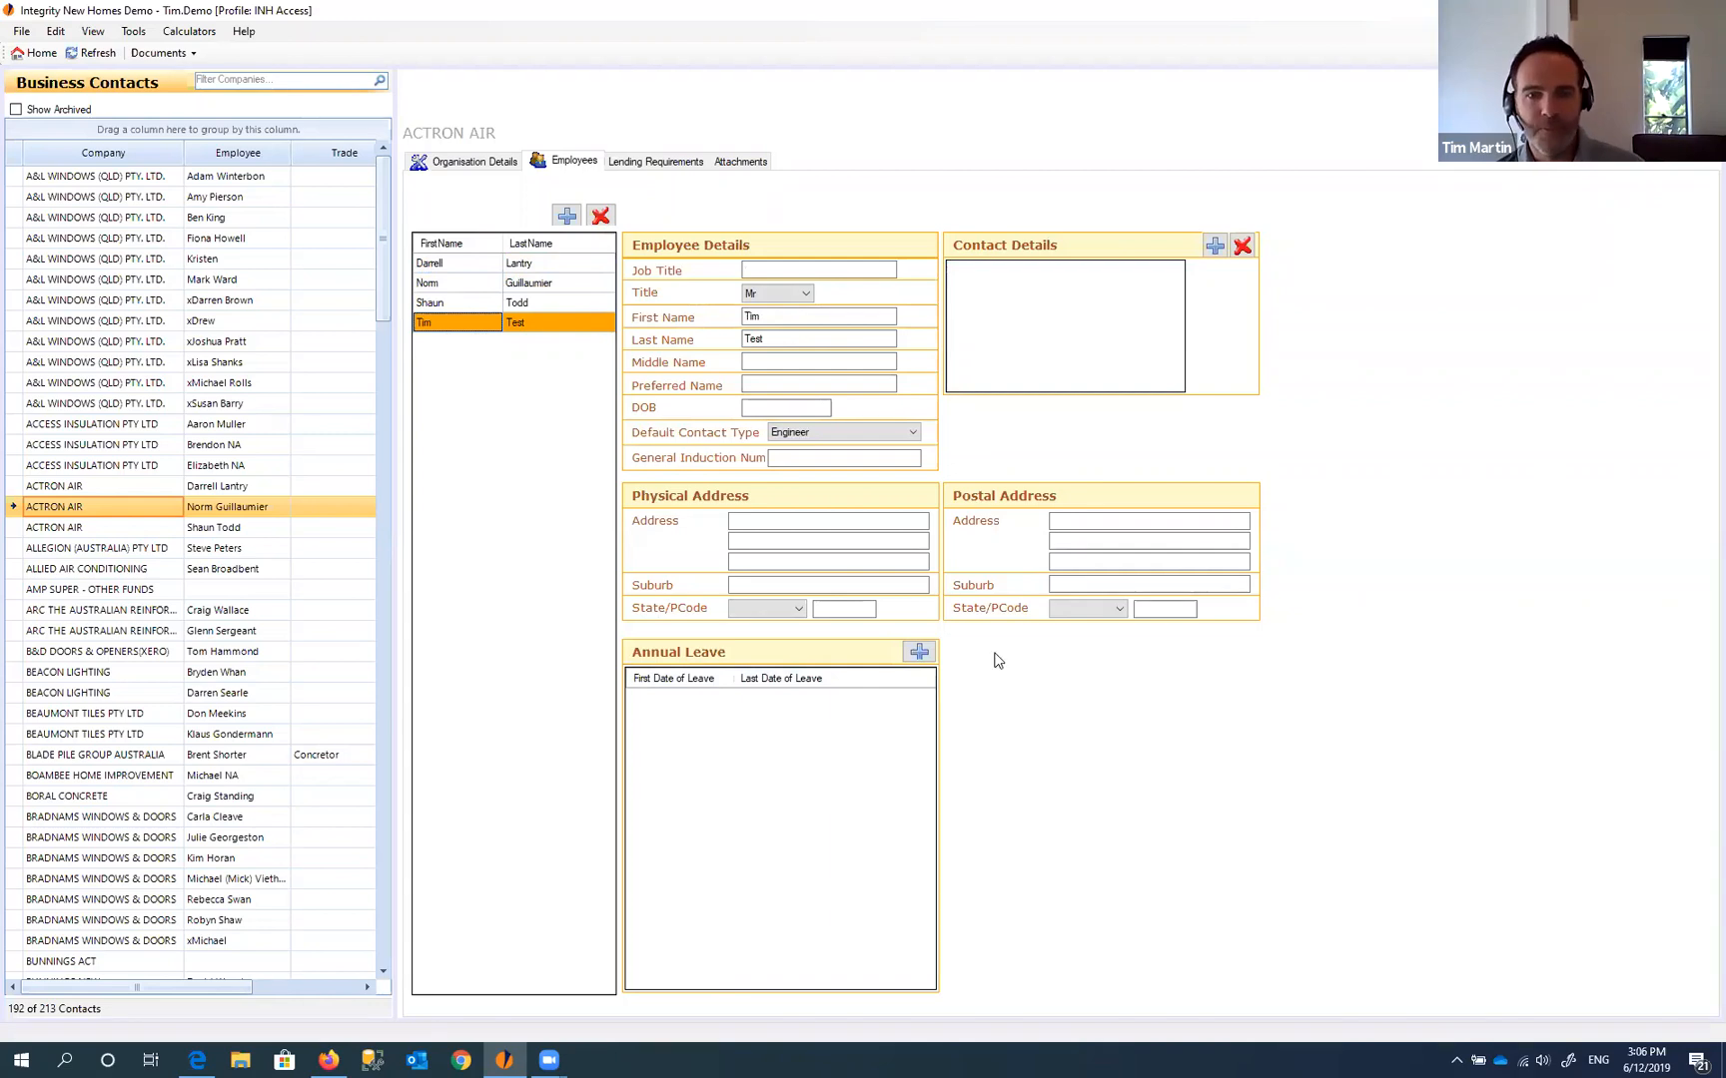
# - Change ACTRON AIR's industry to Financial Institution
pyautogui.click(640, 165)
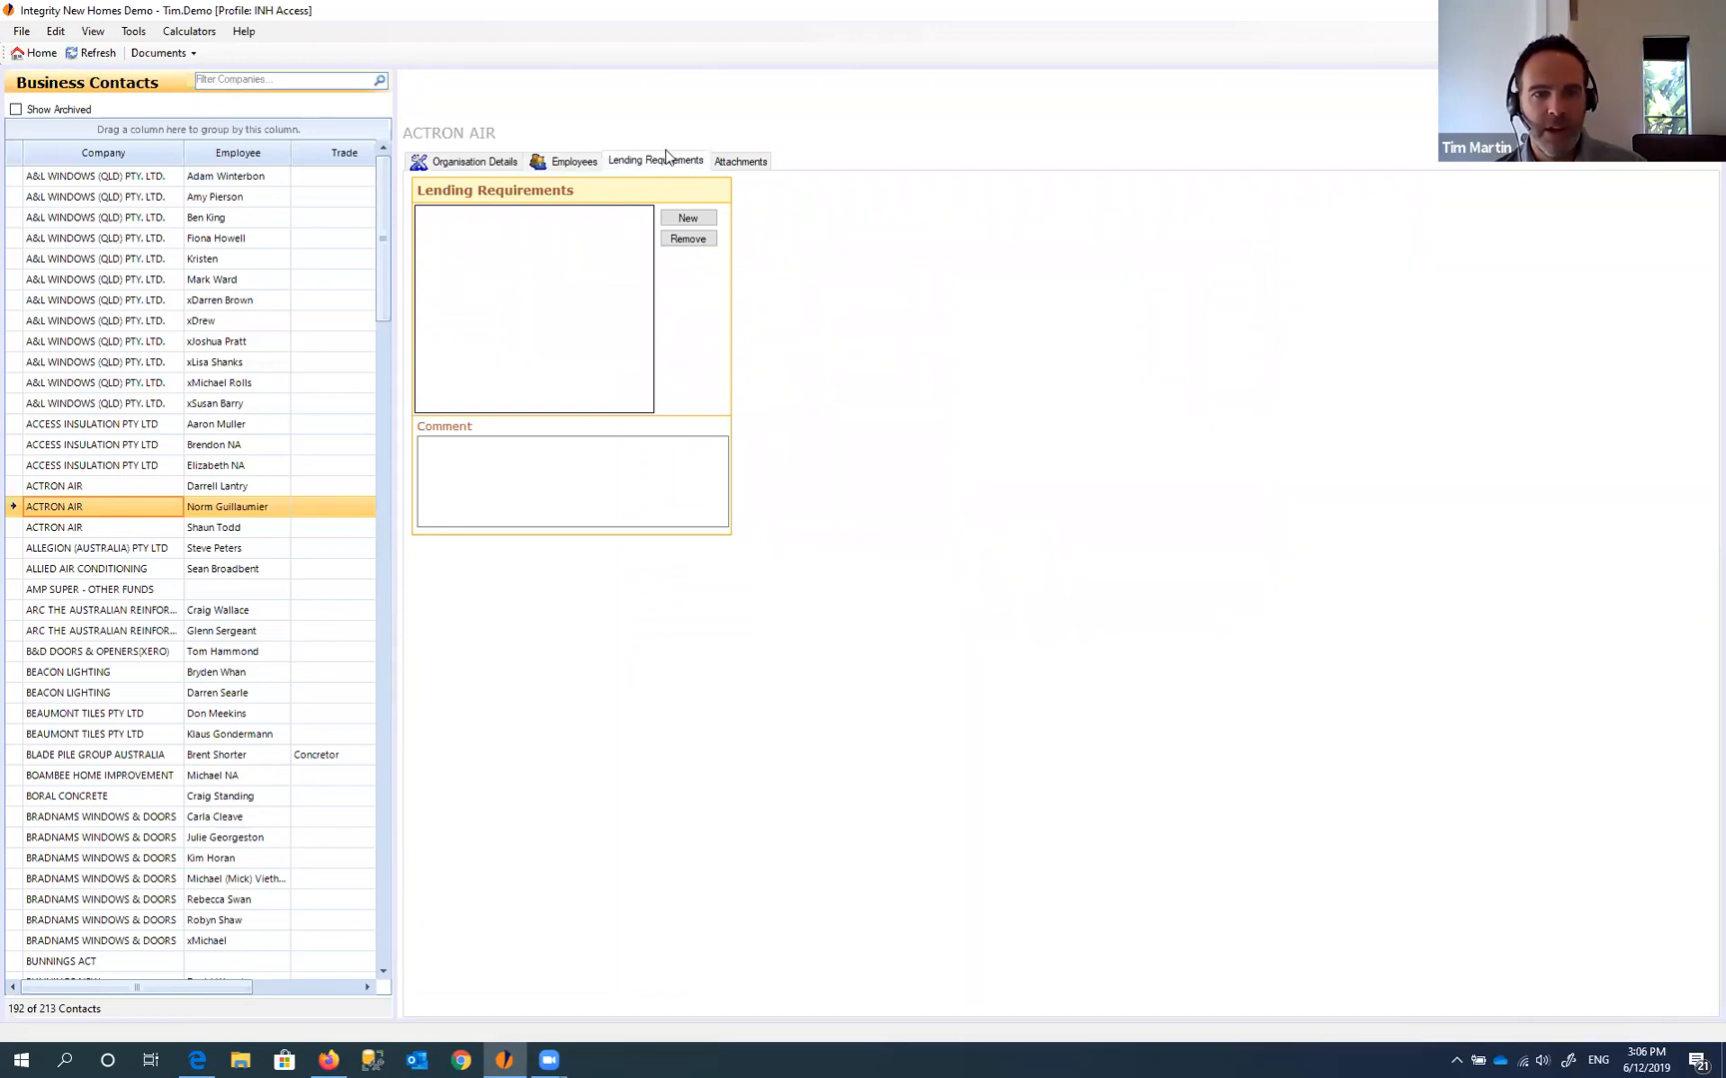
pyautogui.click(486, 165)
pyautogui.click(760, 382)
pyautogui.click(739, 357)
pyautogui.click(739, 356)
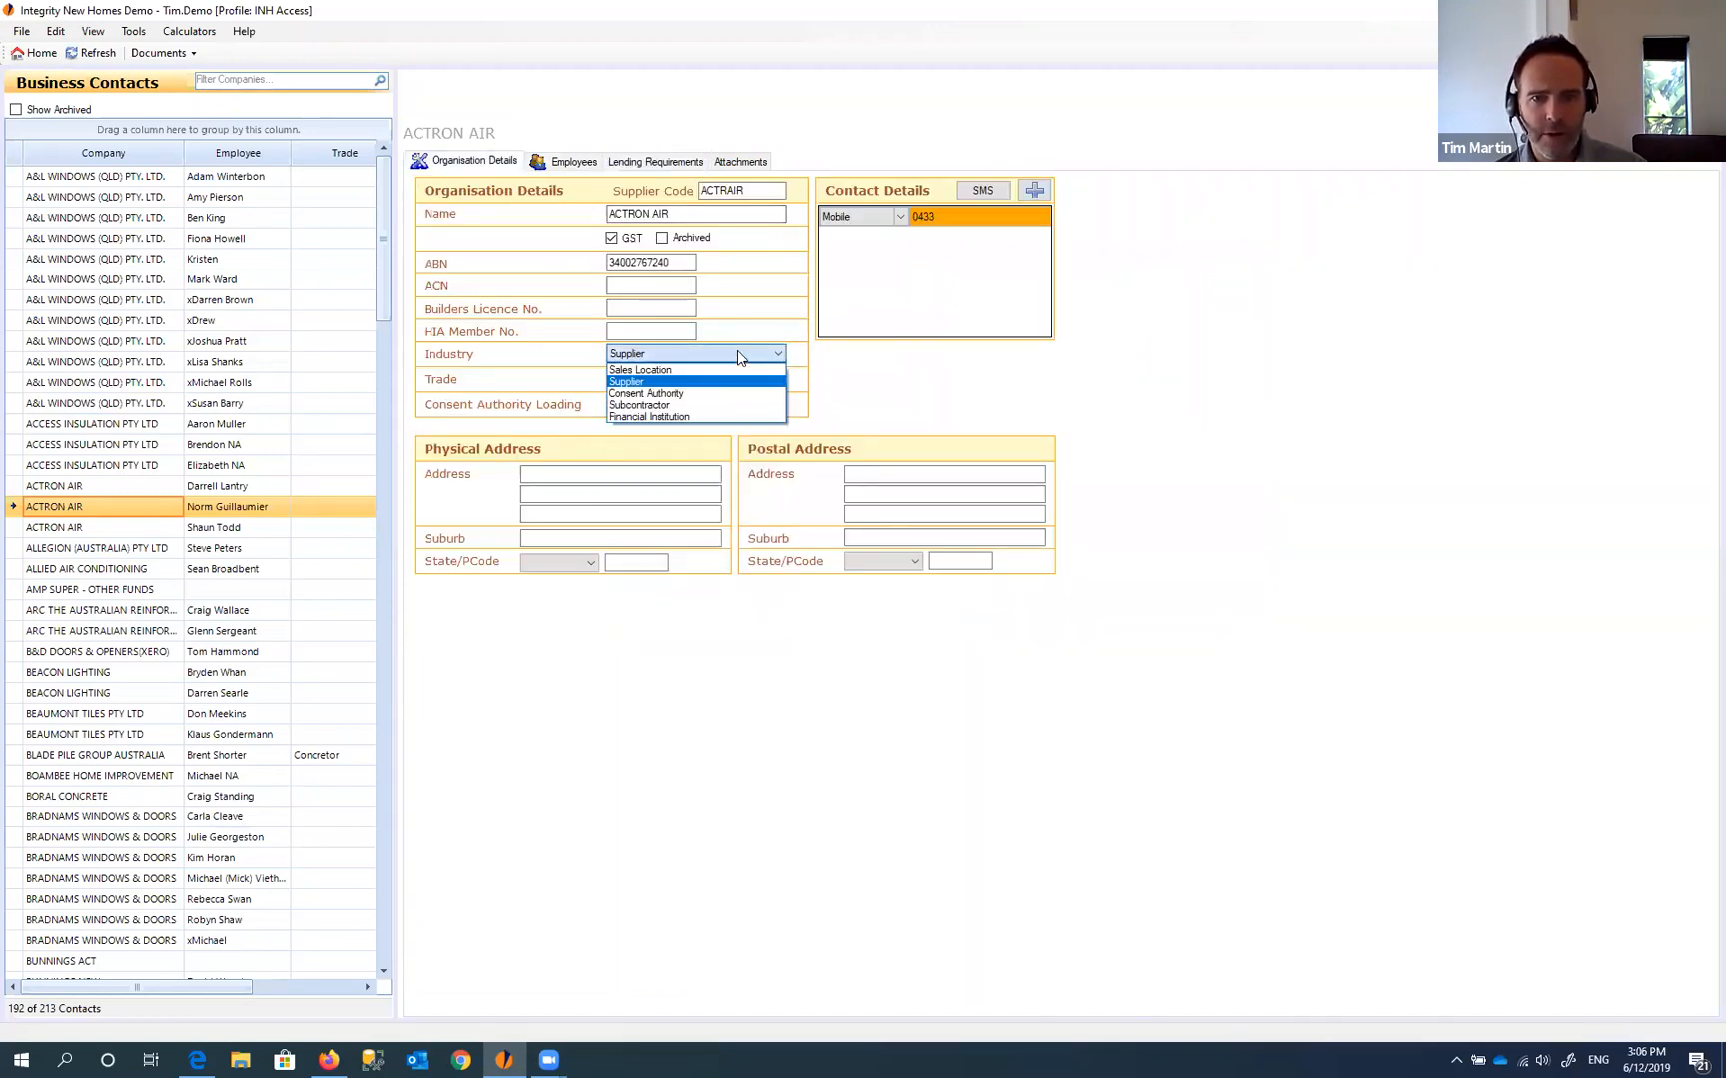
pyautogui.click(679, 417)
# - Add lending requirements HOW Insurance, Workers Comp. and Final Occupation Cert
pyautogui.click(655, 161)
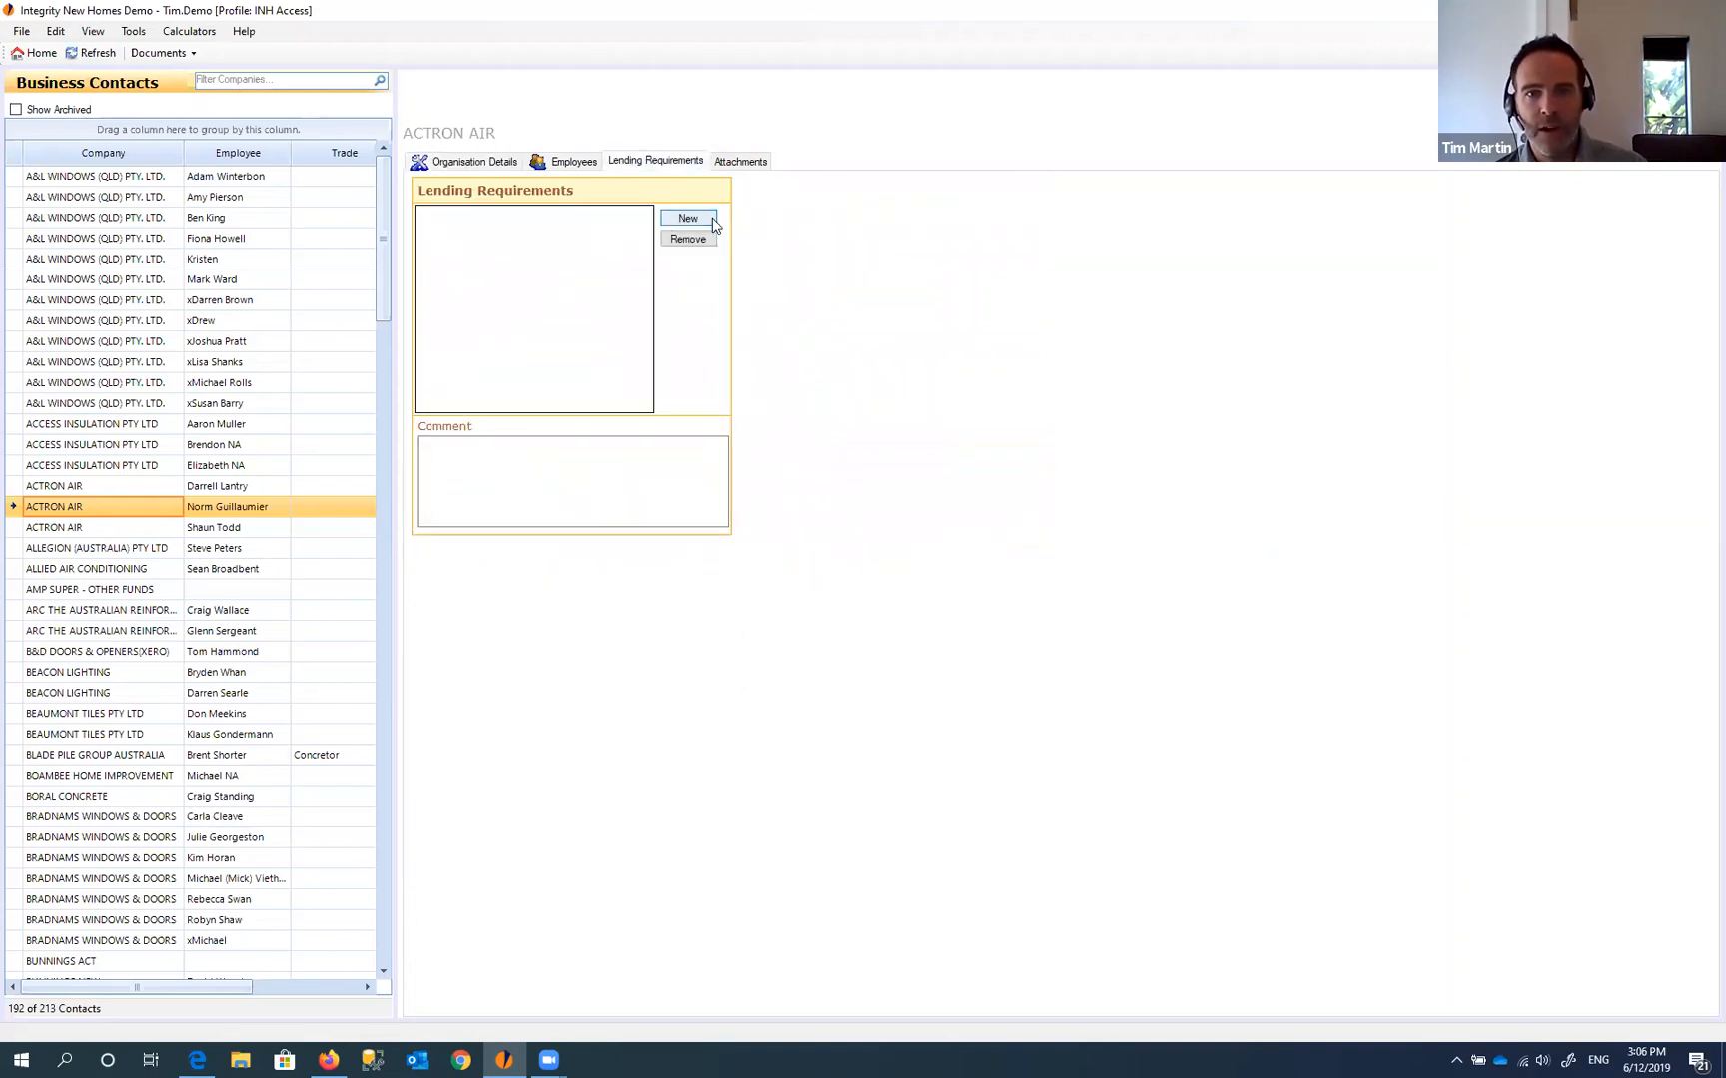
pyautogui.click(713, 221)
pyautogui.click(644, 216)
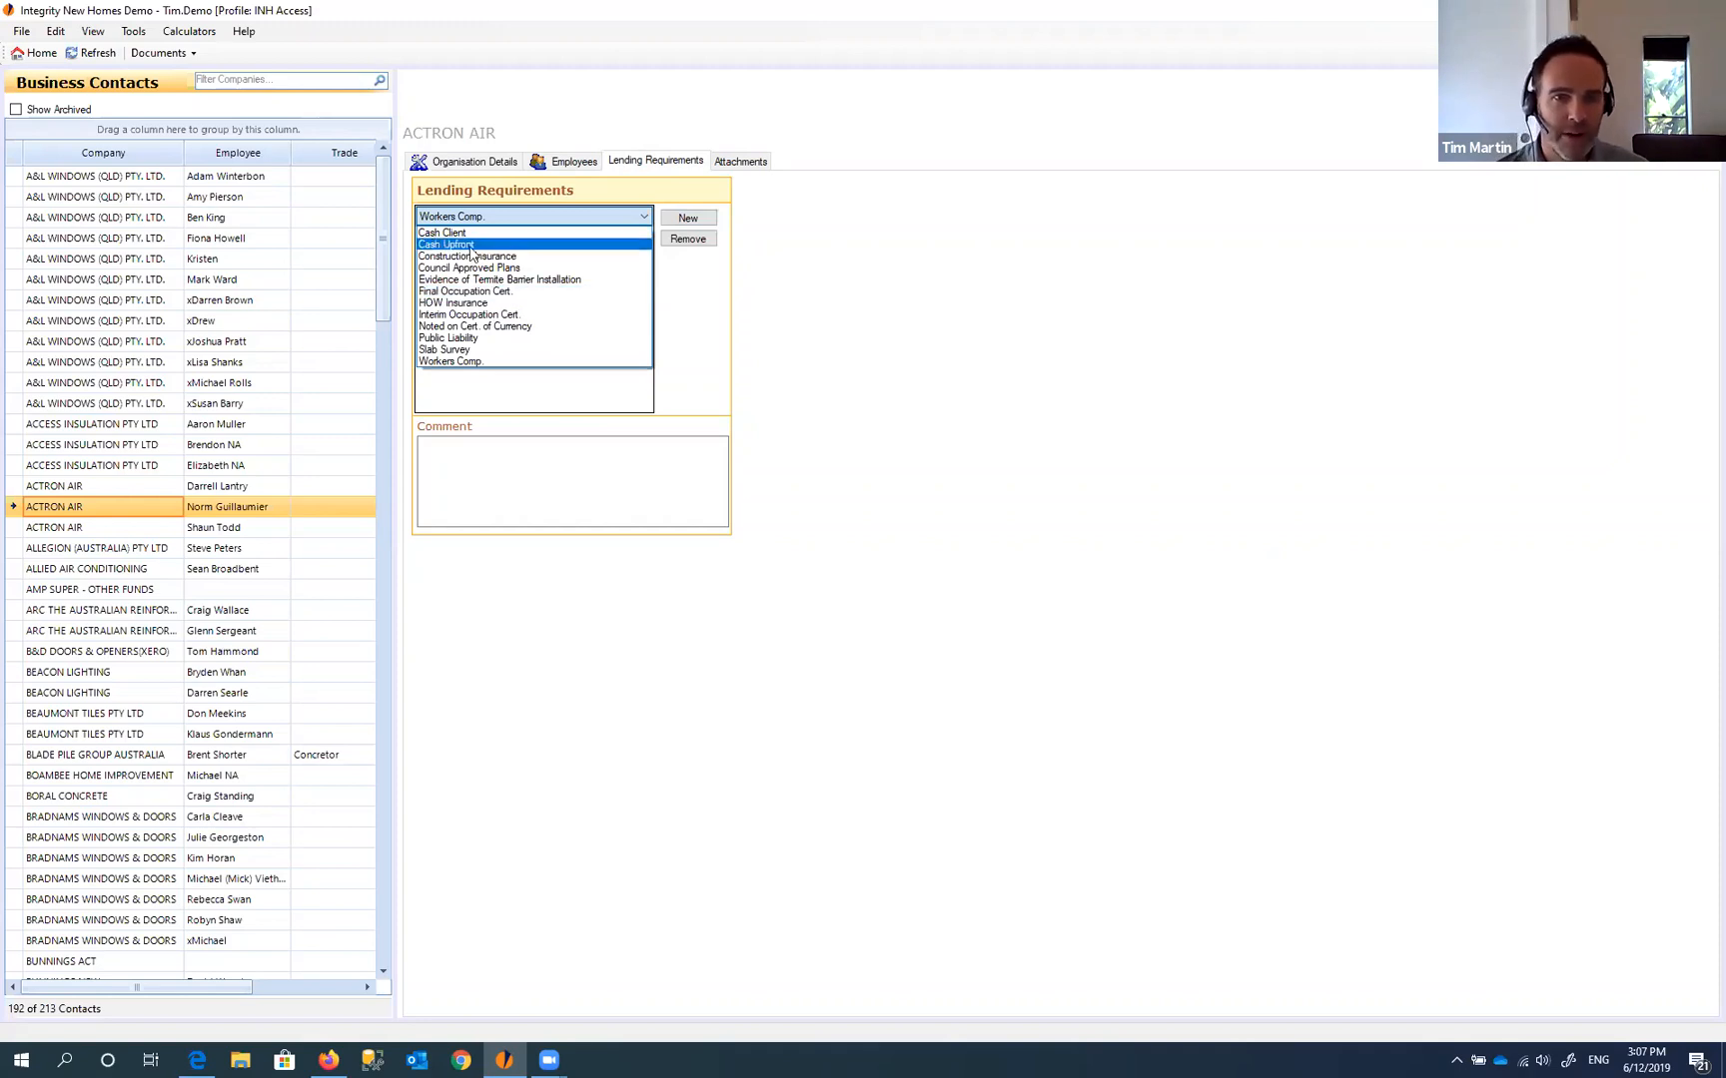
pyautogui.click(499, 309)
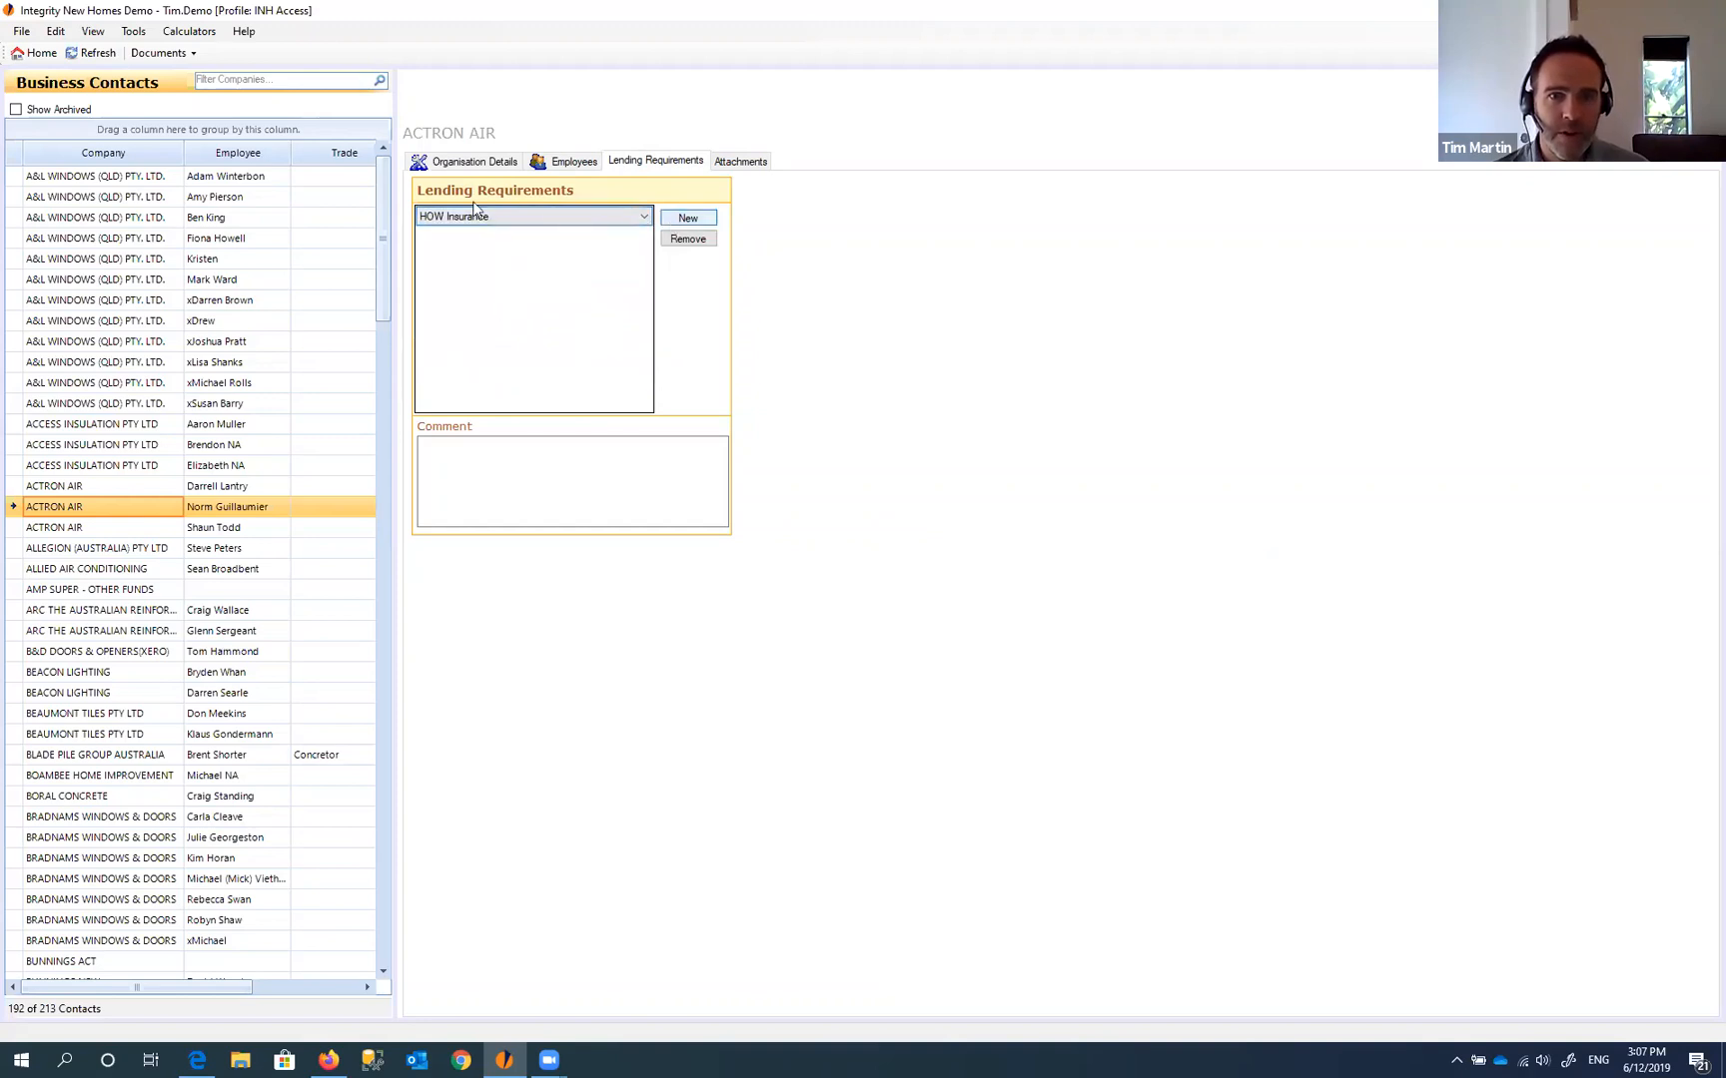
pyautogui.click(685, 220)
pyautogui.click(539, 240)
pyautogui.click(542, 240)
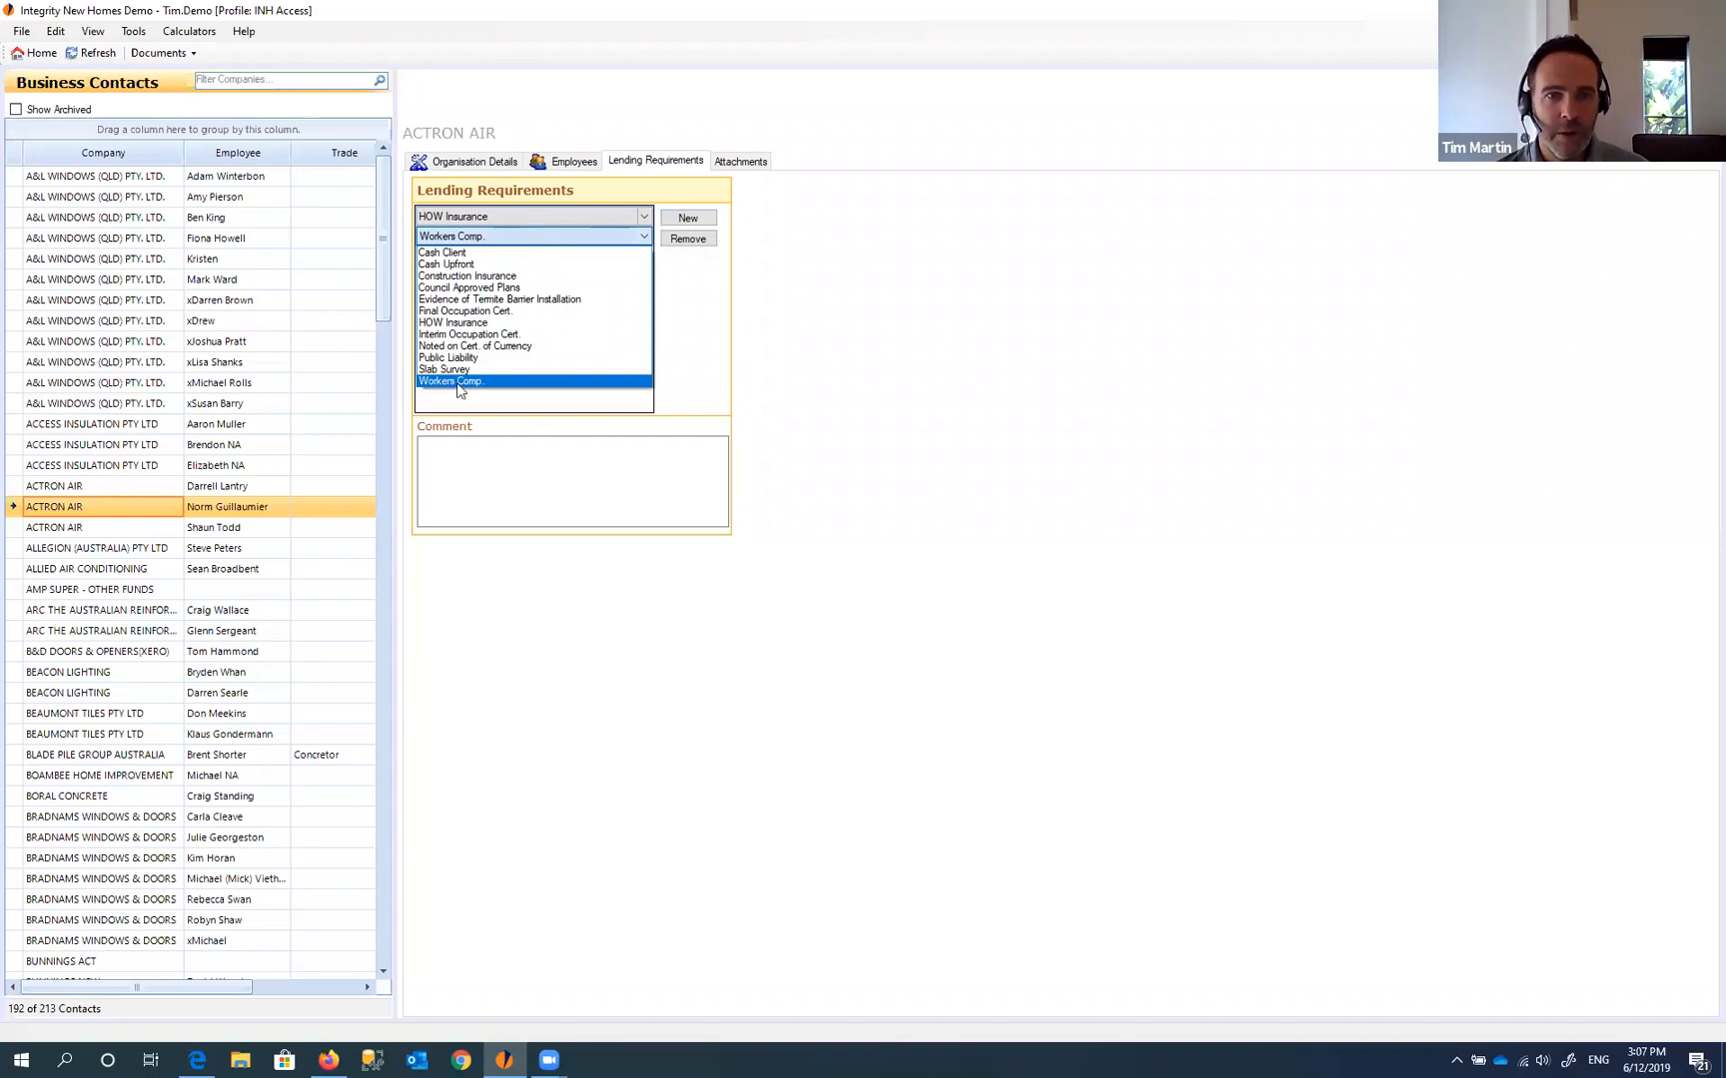
pyautogui.click(456, 381)
pyautogui.click(688, 218)
pyautogui.click(543, 257)
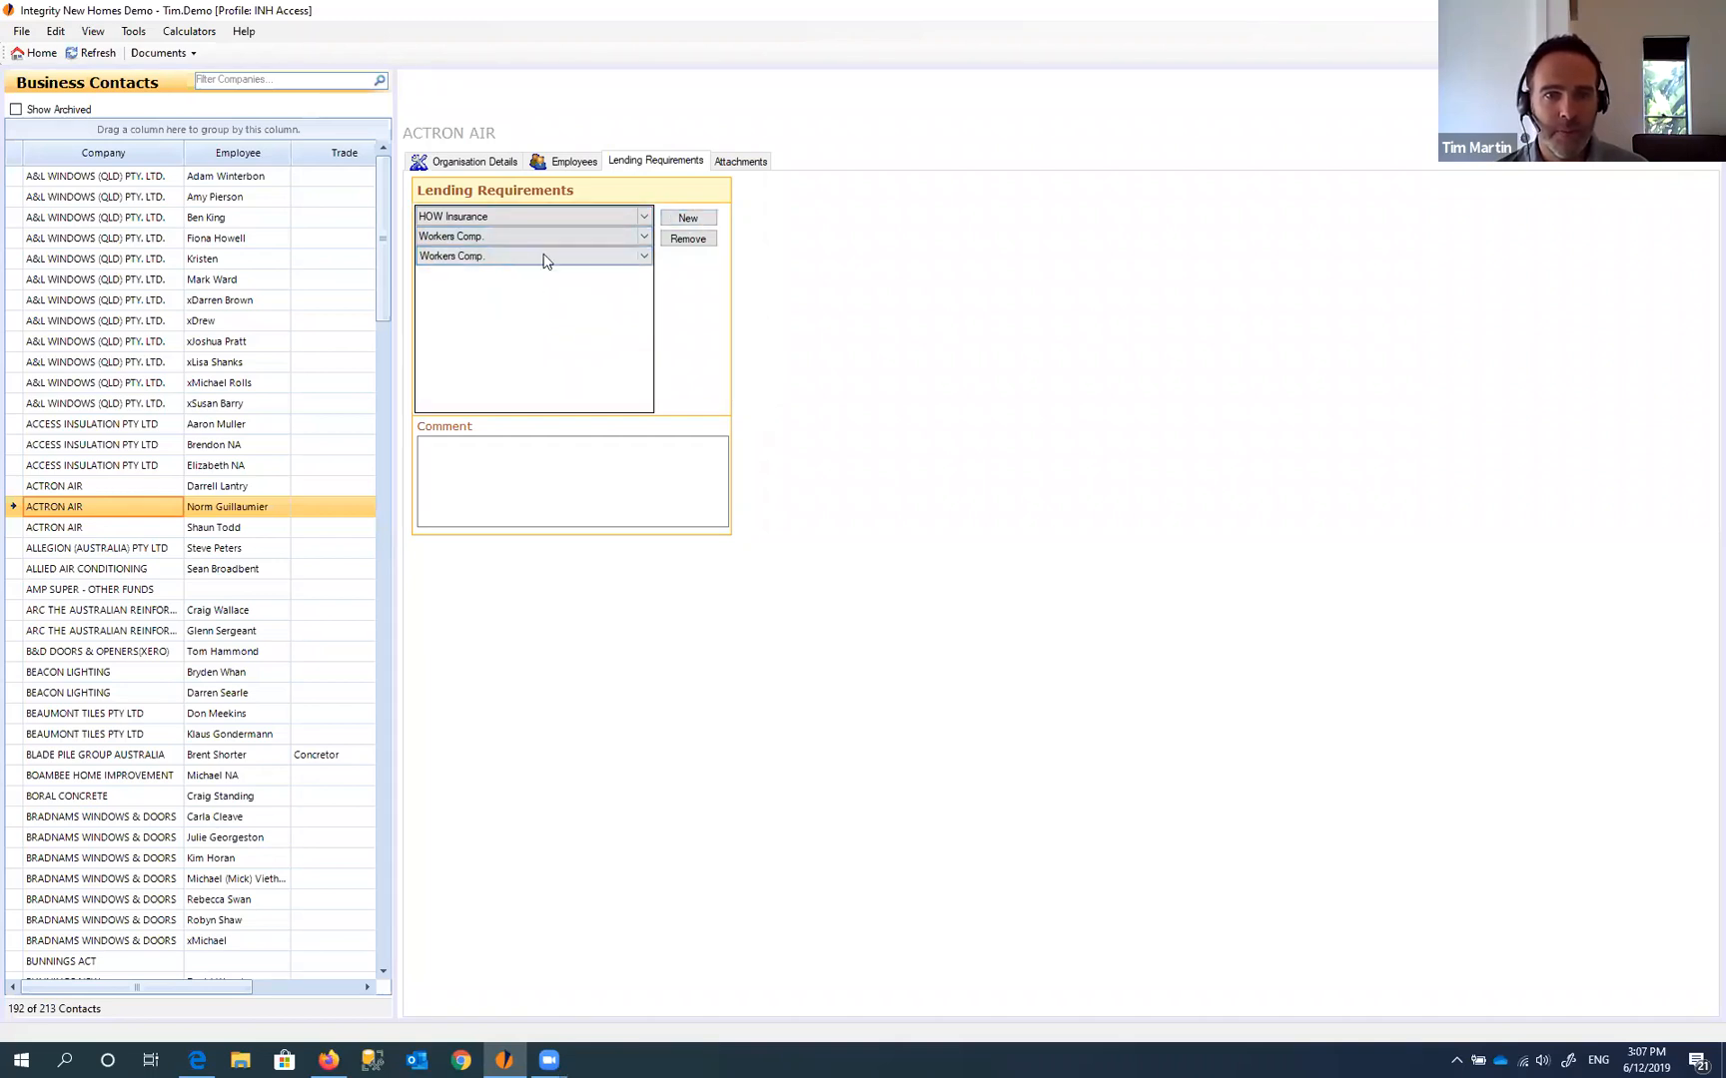
pyautogui.click(546, 258)
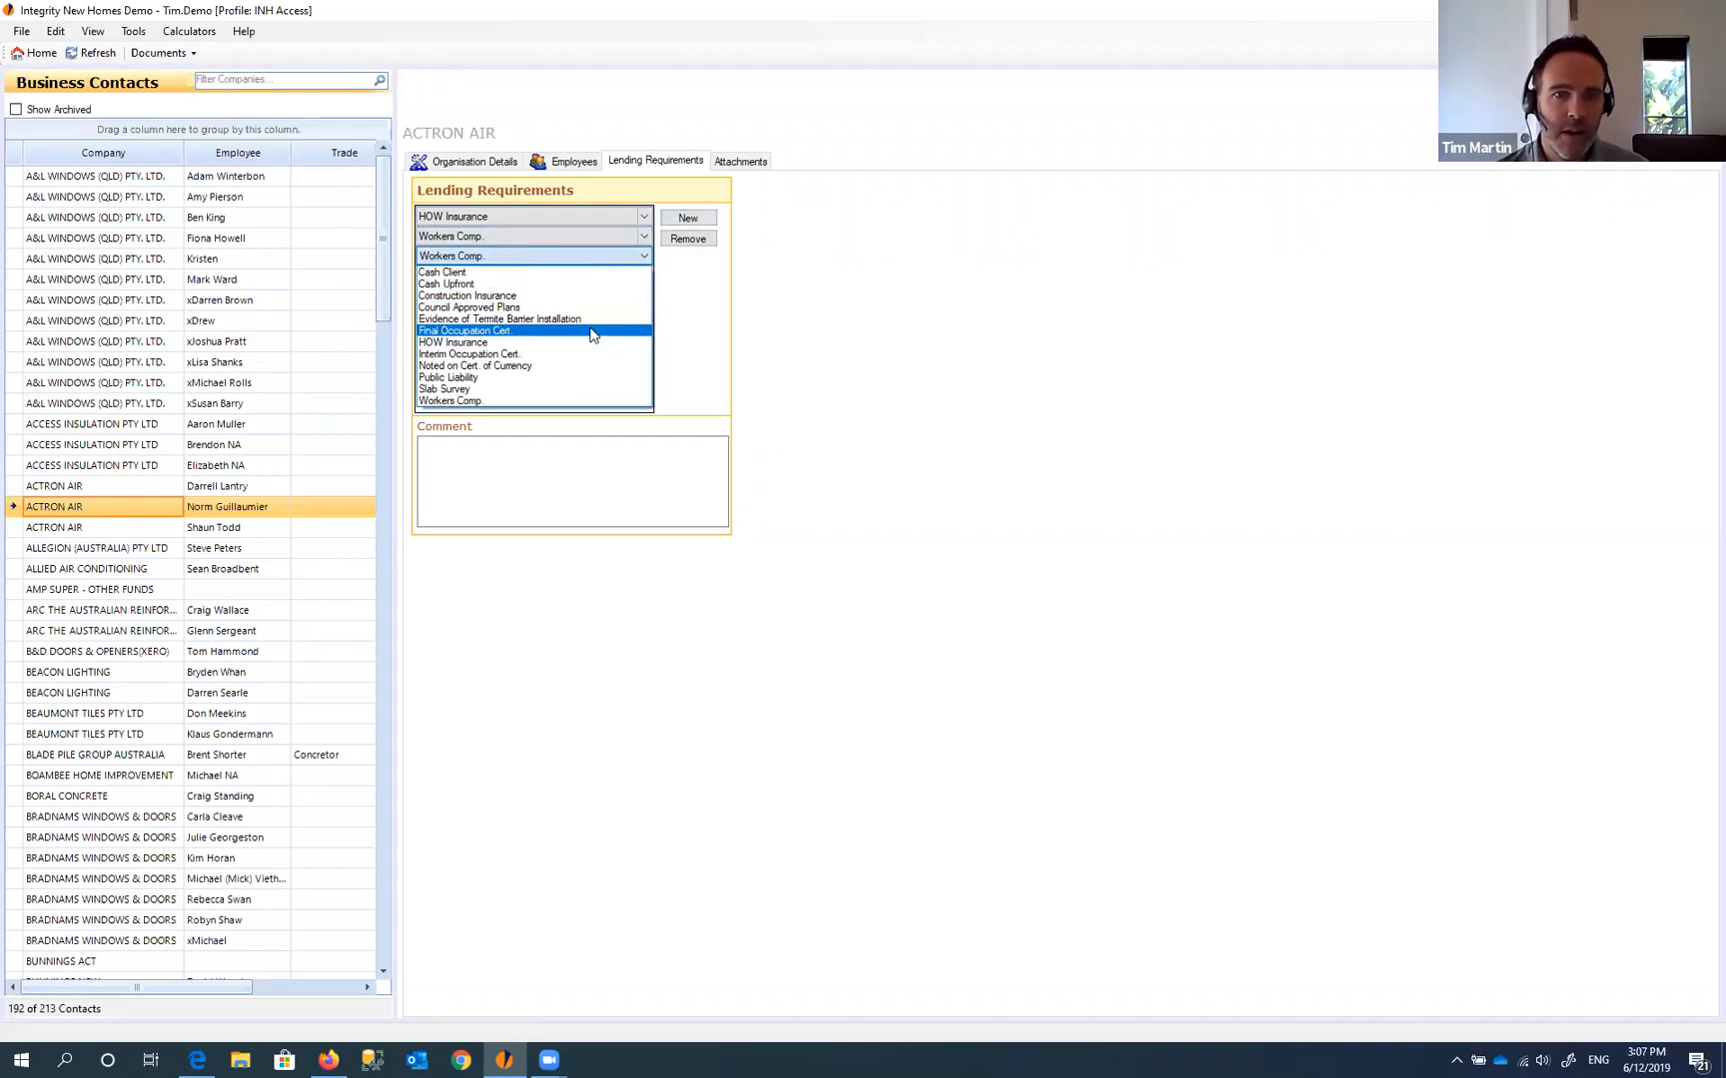
pyautogui.click(496, 332)
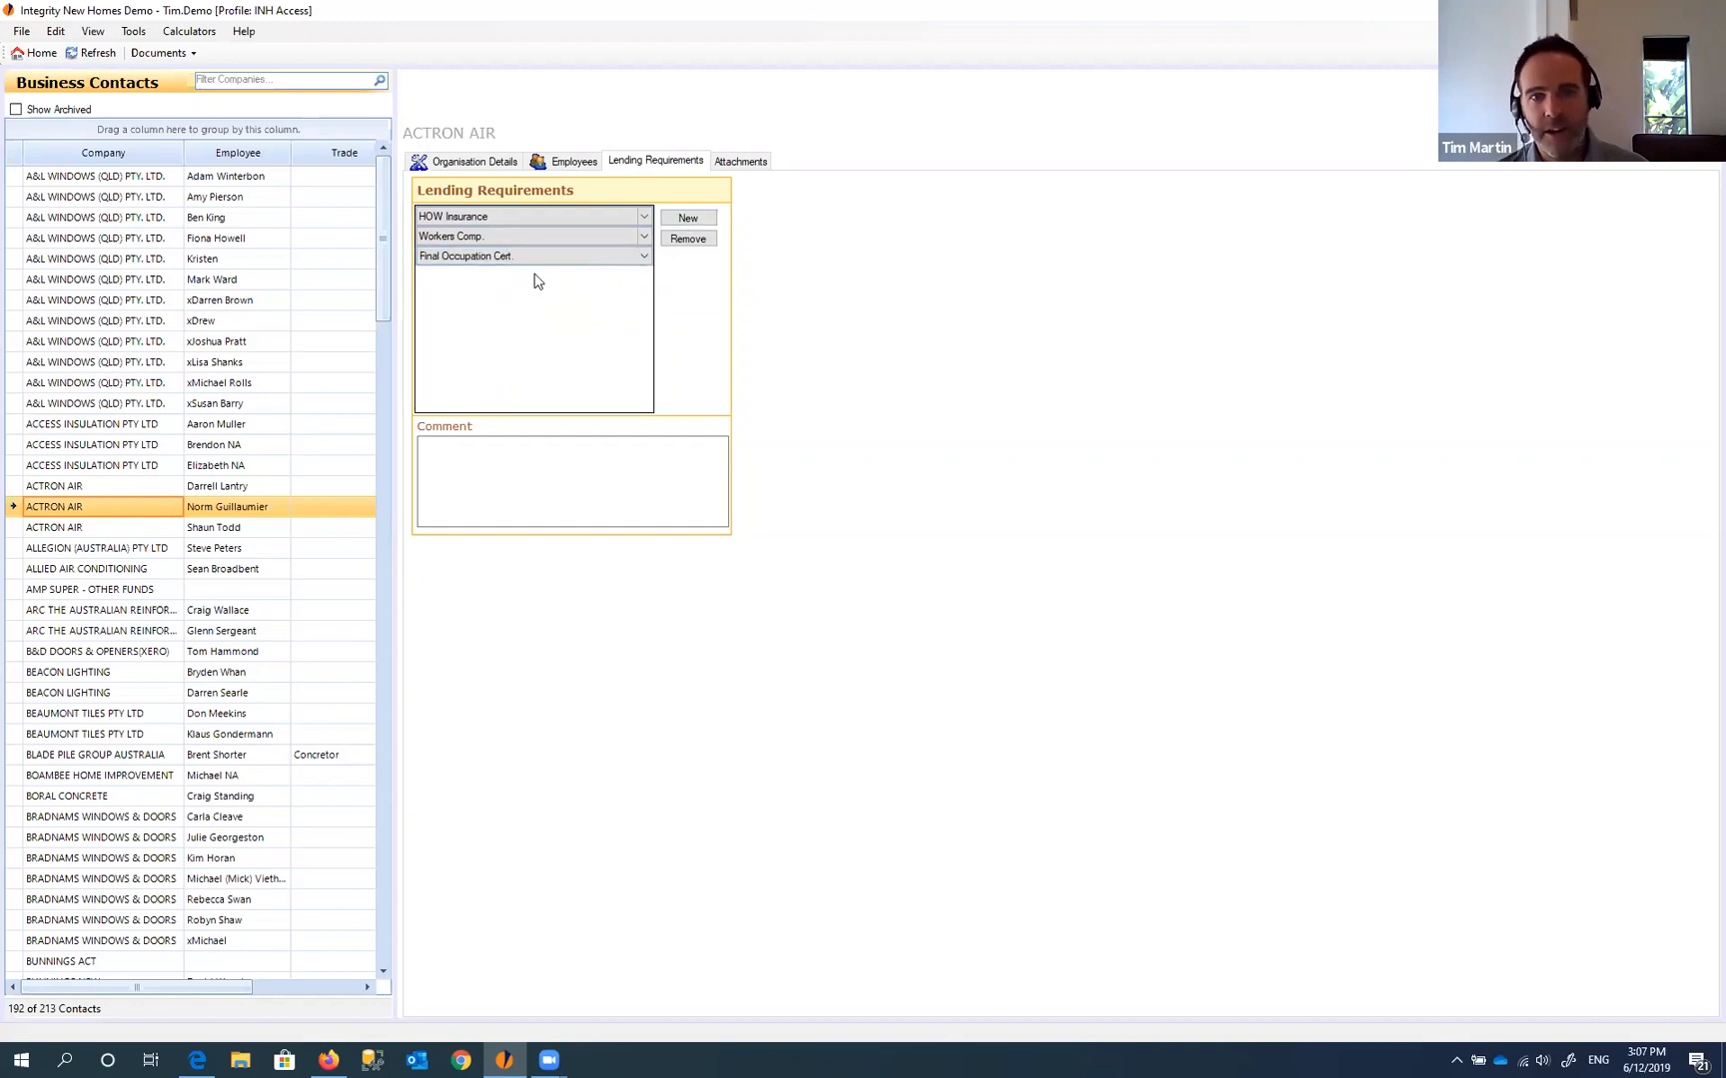
# - Remove all three lending requirements and return to the organisation details
pyautogui.click(685, 239)
pyautogui.click(685, 240)
pyautogui.click(685, 240)
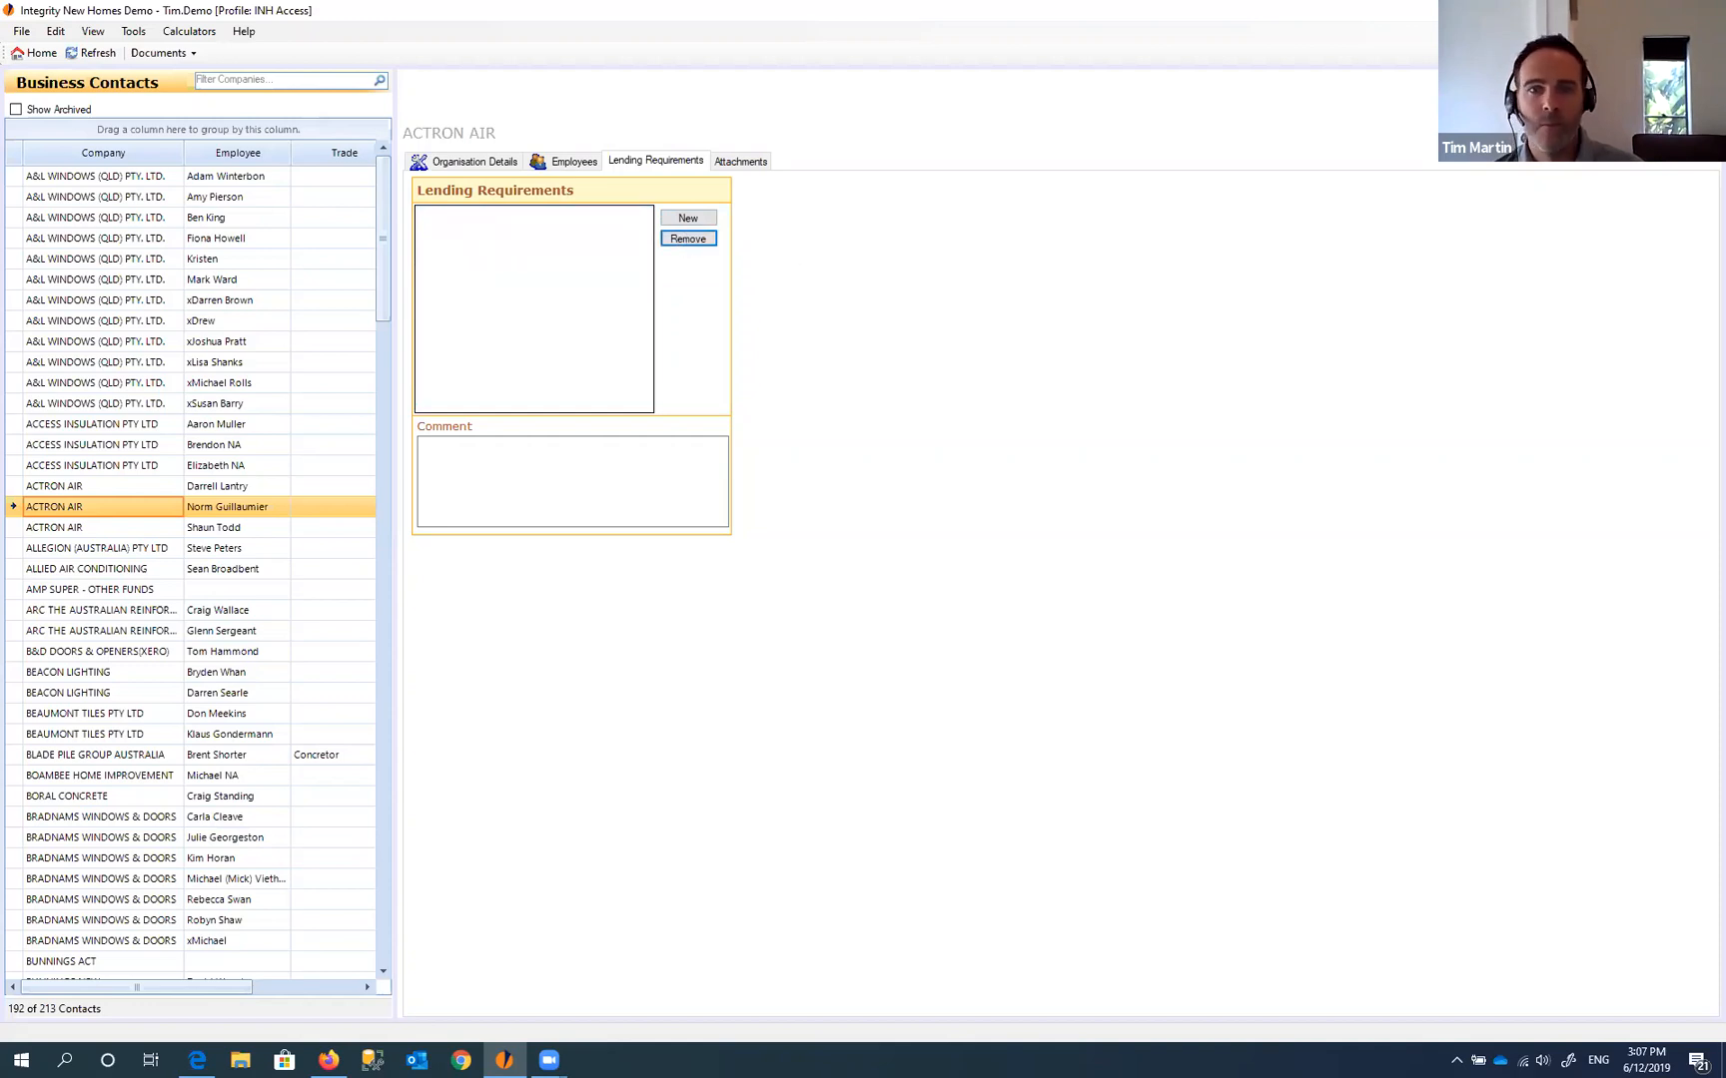
pyautogui.click(468, 161)
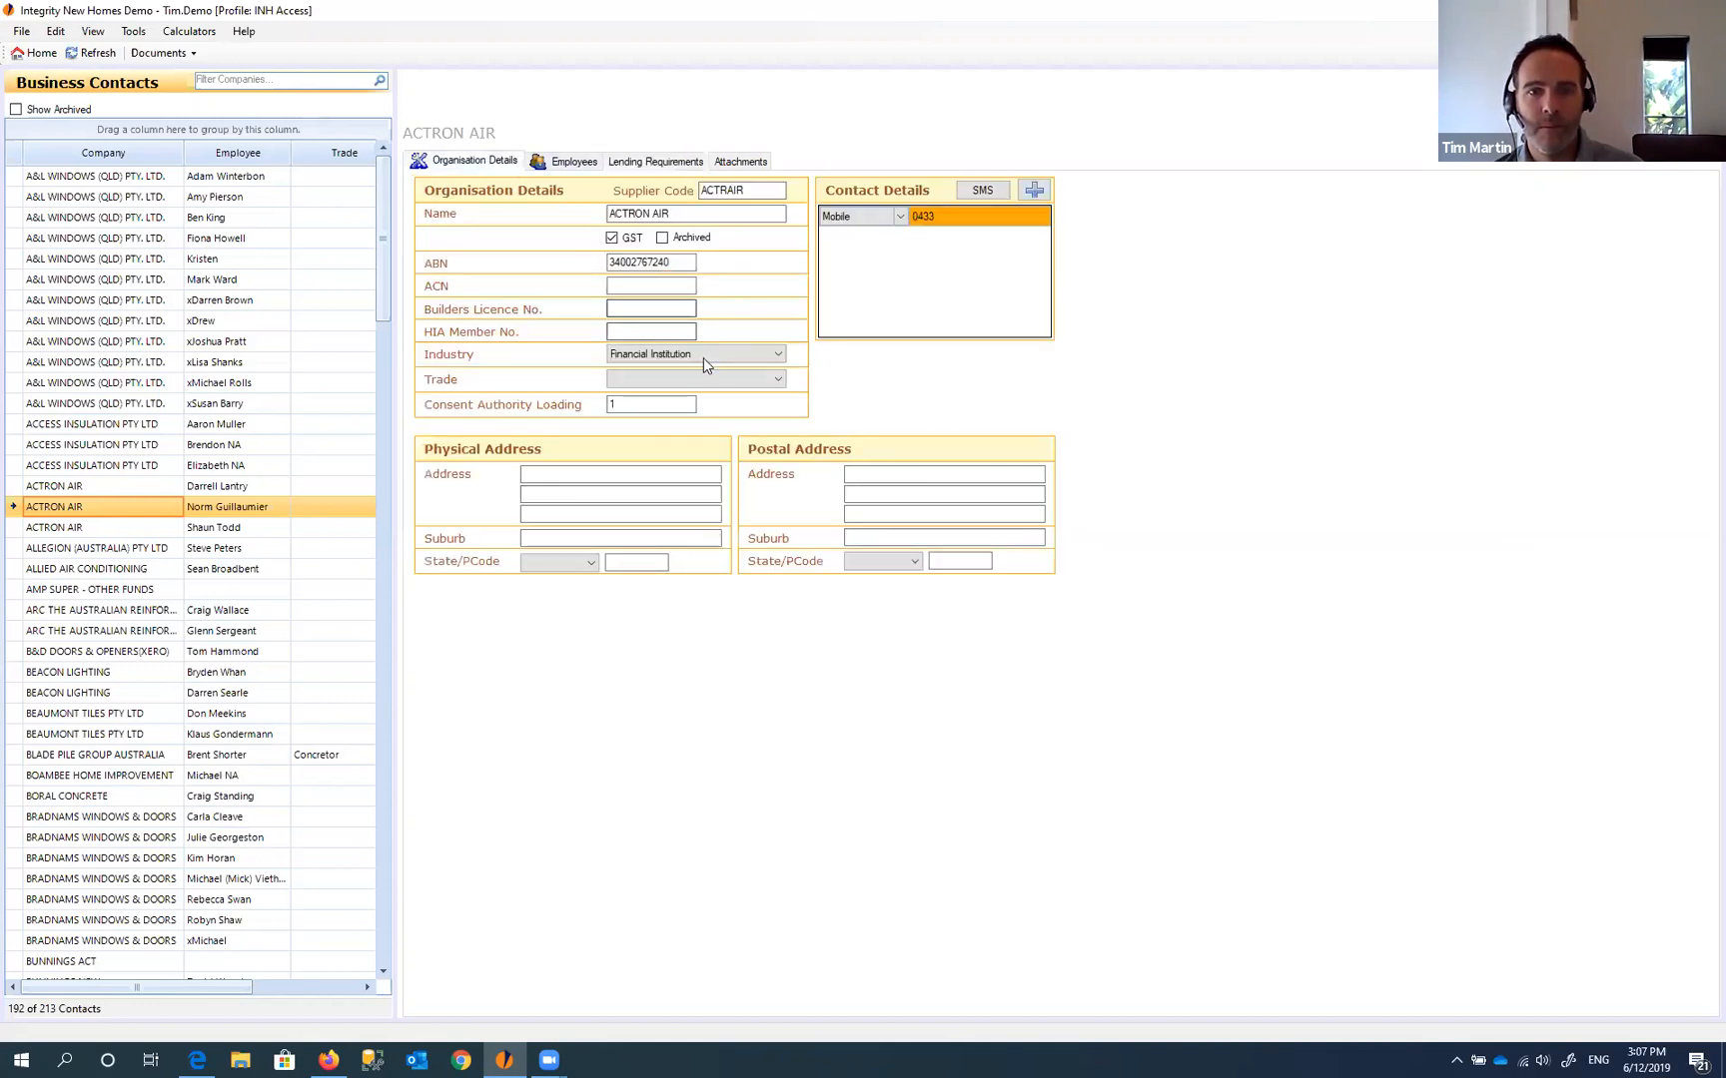
# - Switch ACTRON AIR's industry back to Supplier and show its employee list
pyautogui.click(717, 354)
pyautogui.click(689, 384)
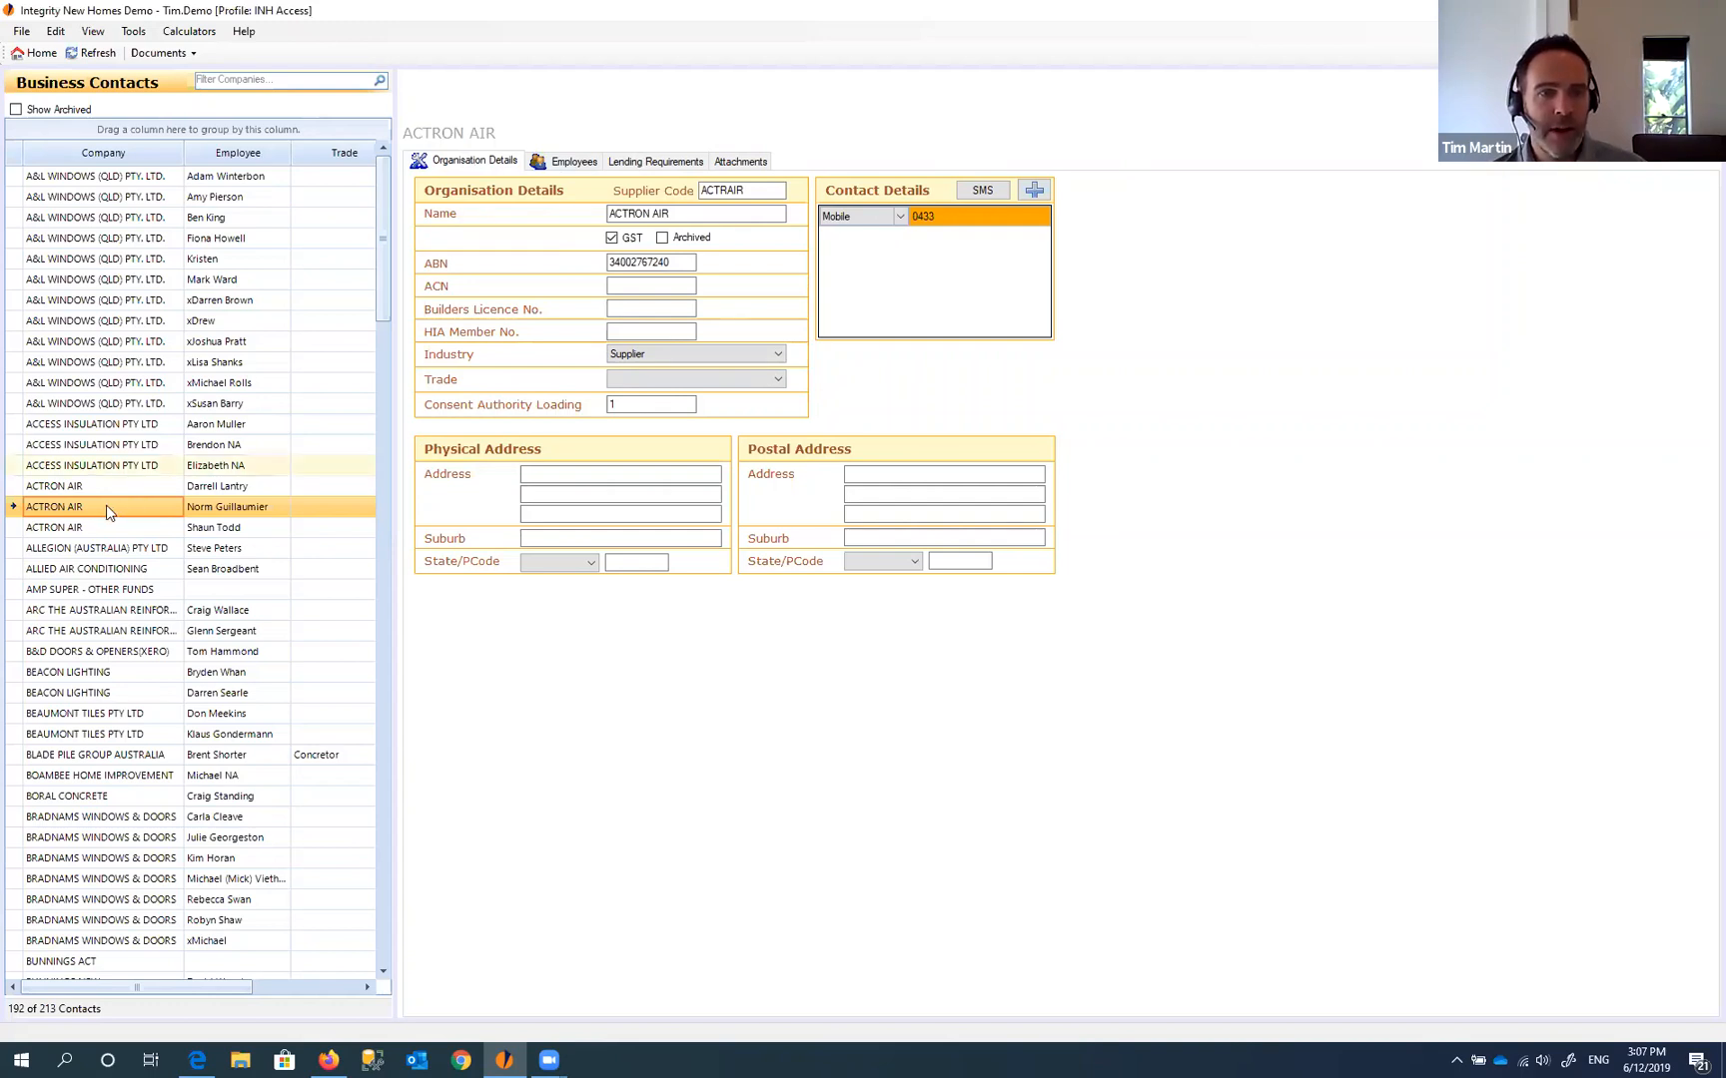
pyautogui.click(539, 165)
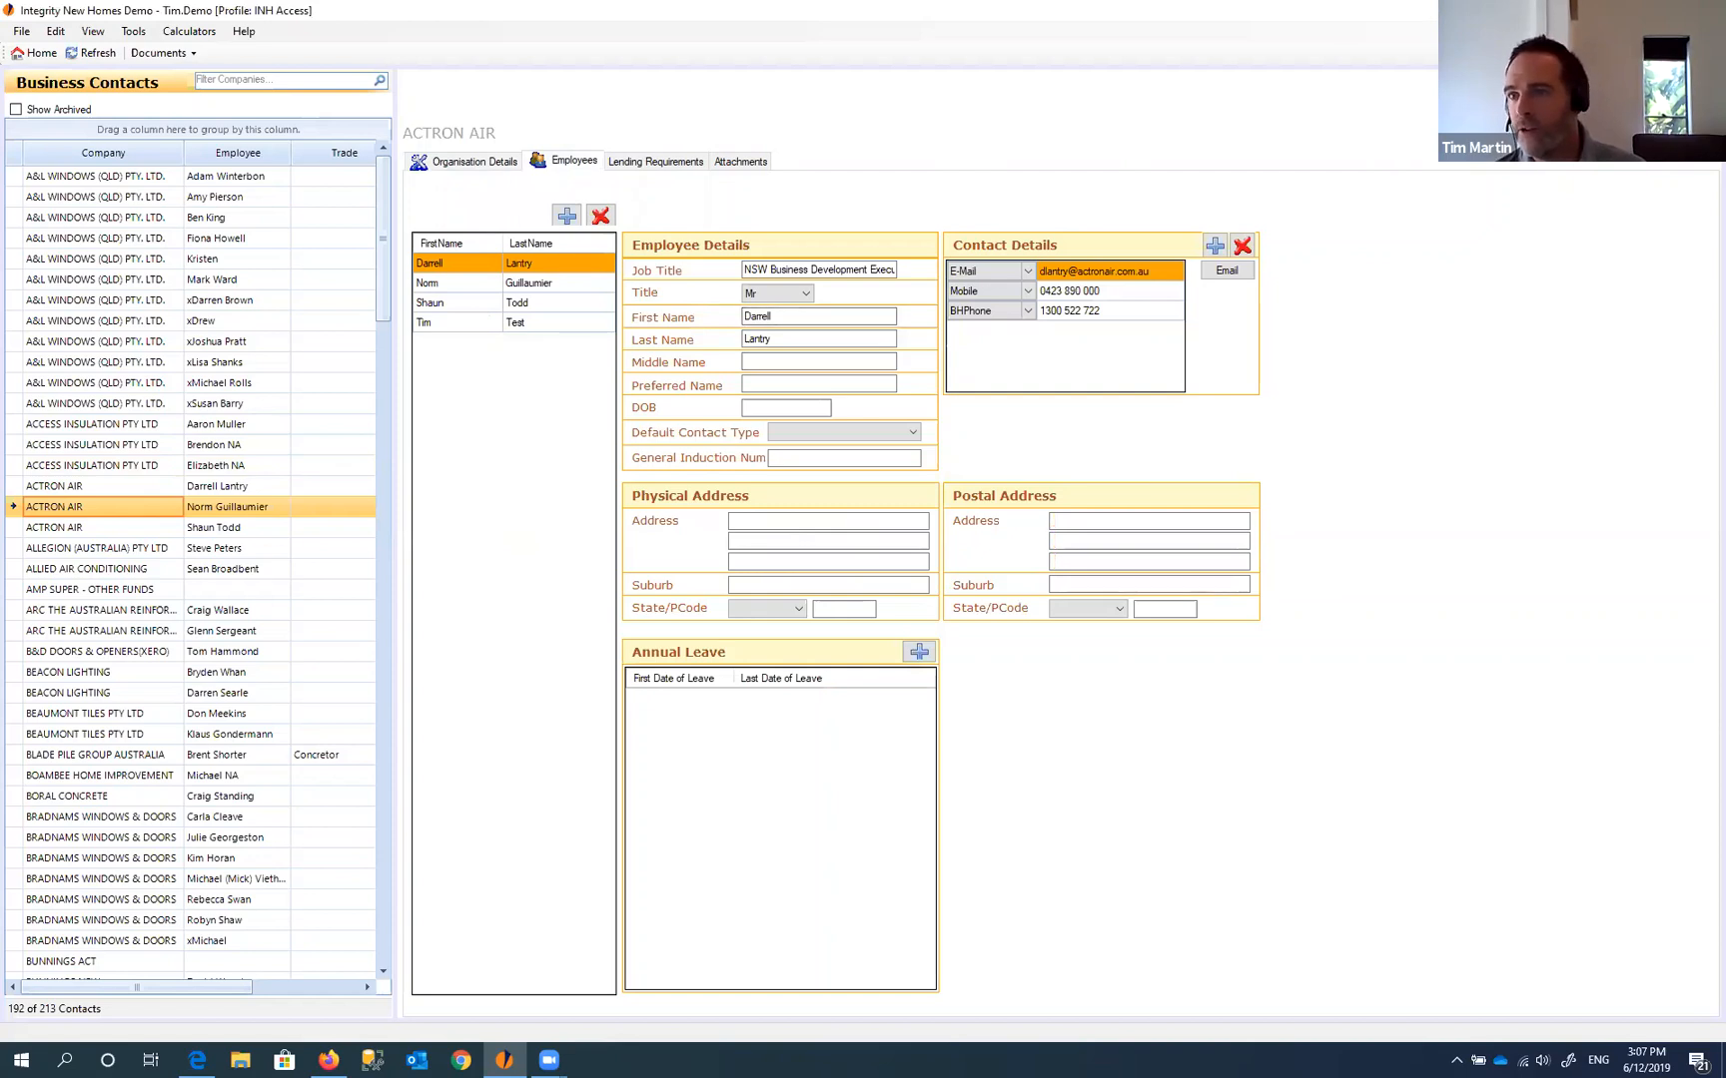
# - Create a new company named 'Test Company' with supplier code TESTCOMP
pyautogui.hotkey('ctrl', 'n')
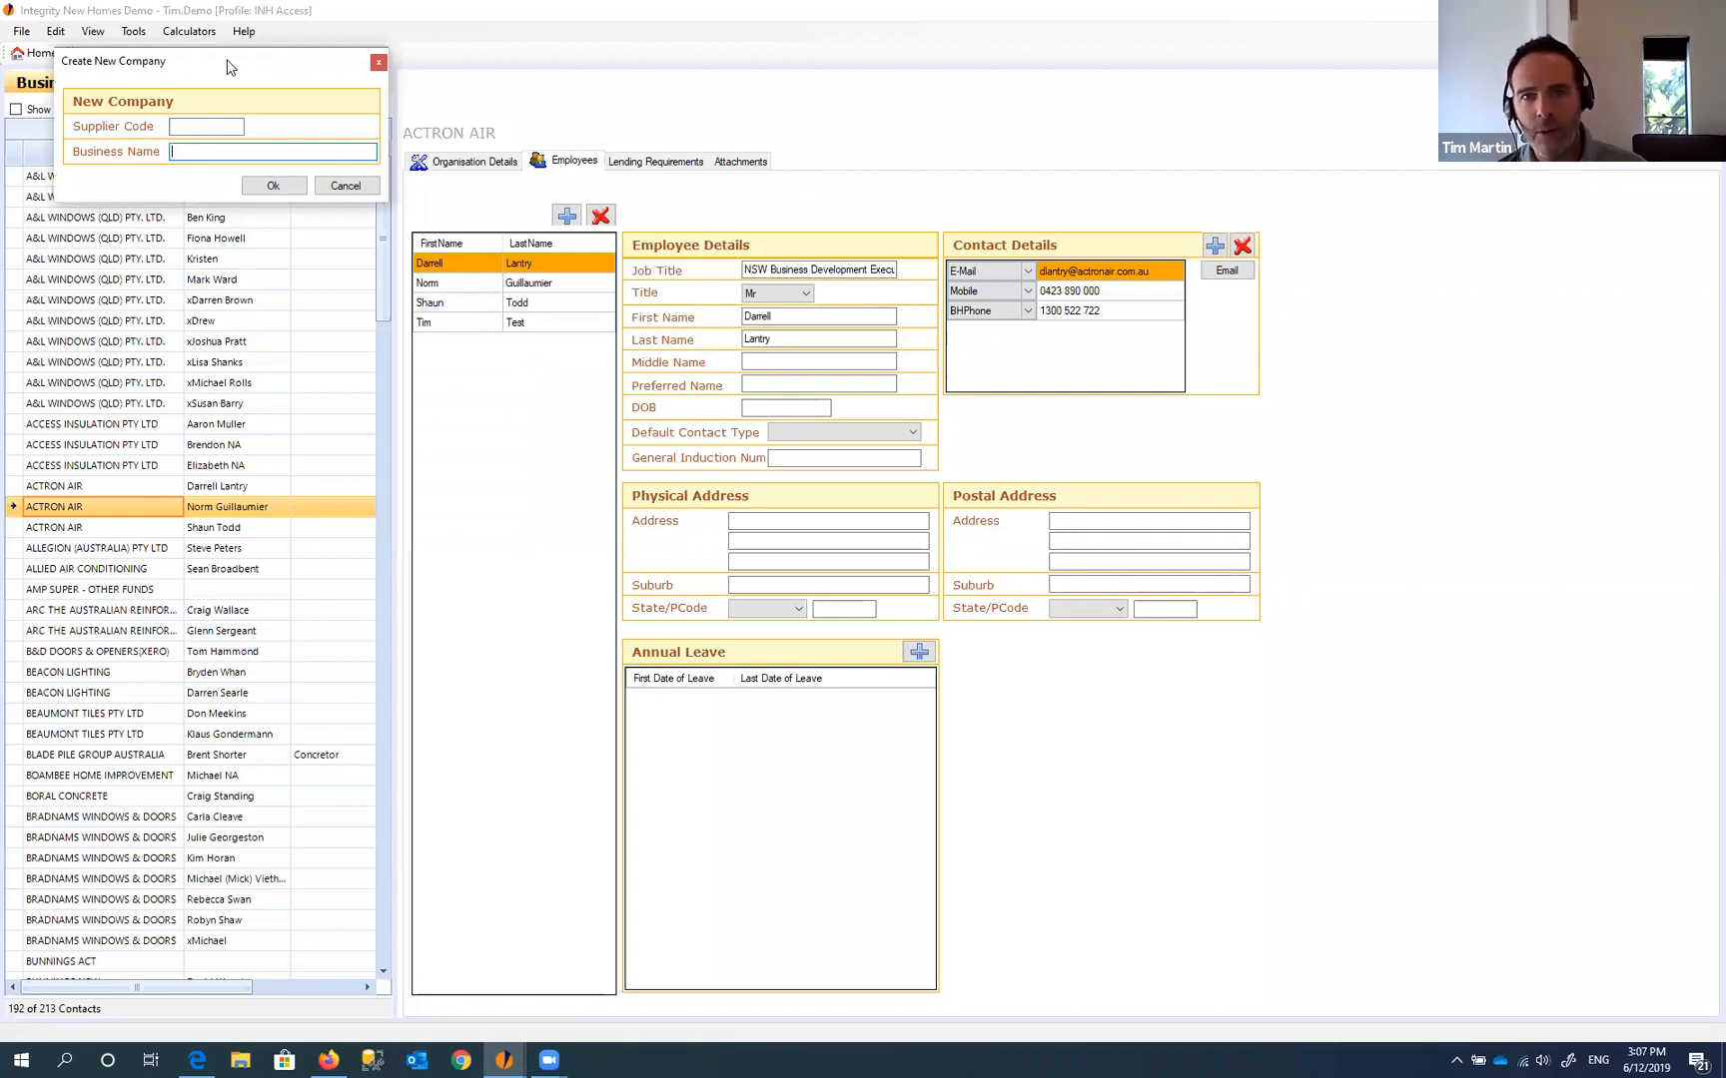
pyautogui.moveTo(228, 66); pyautogui.dragTo(794, 320)
pyautogui.click(764, 380)
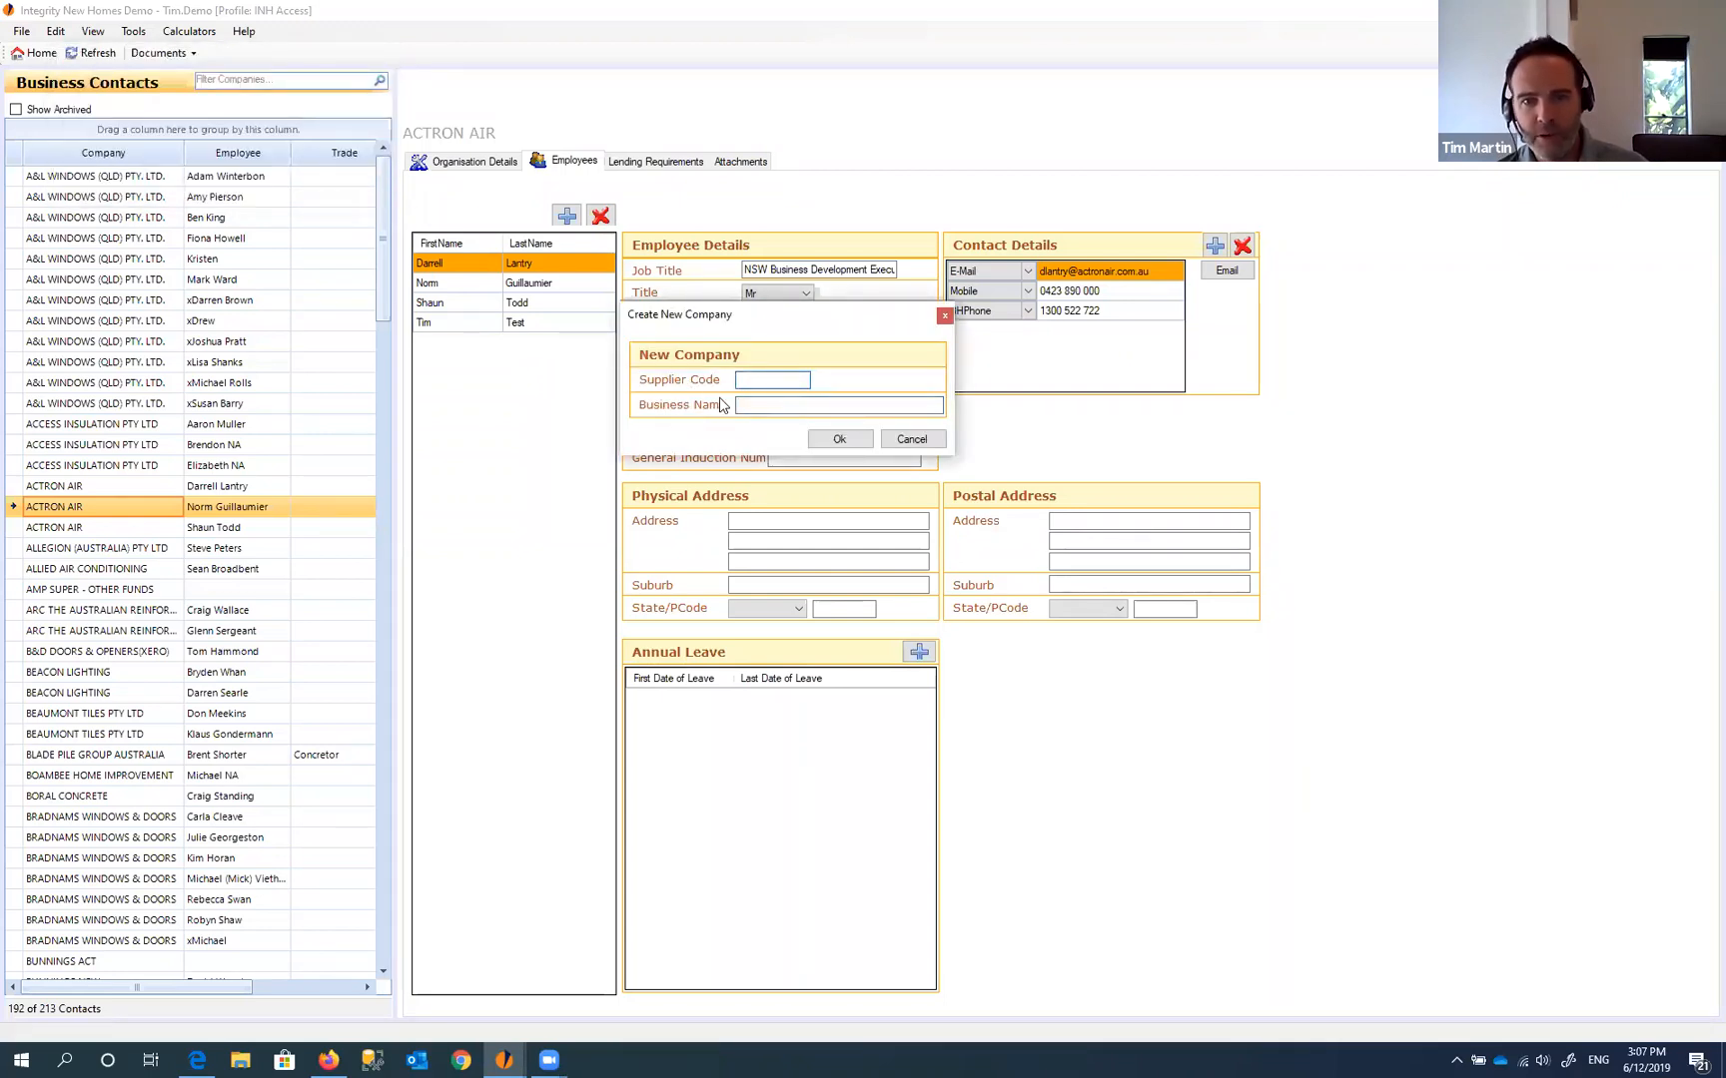
pyautogui.click(754, 404)
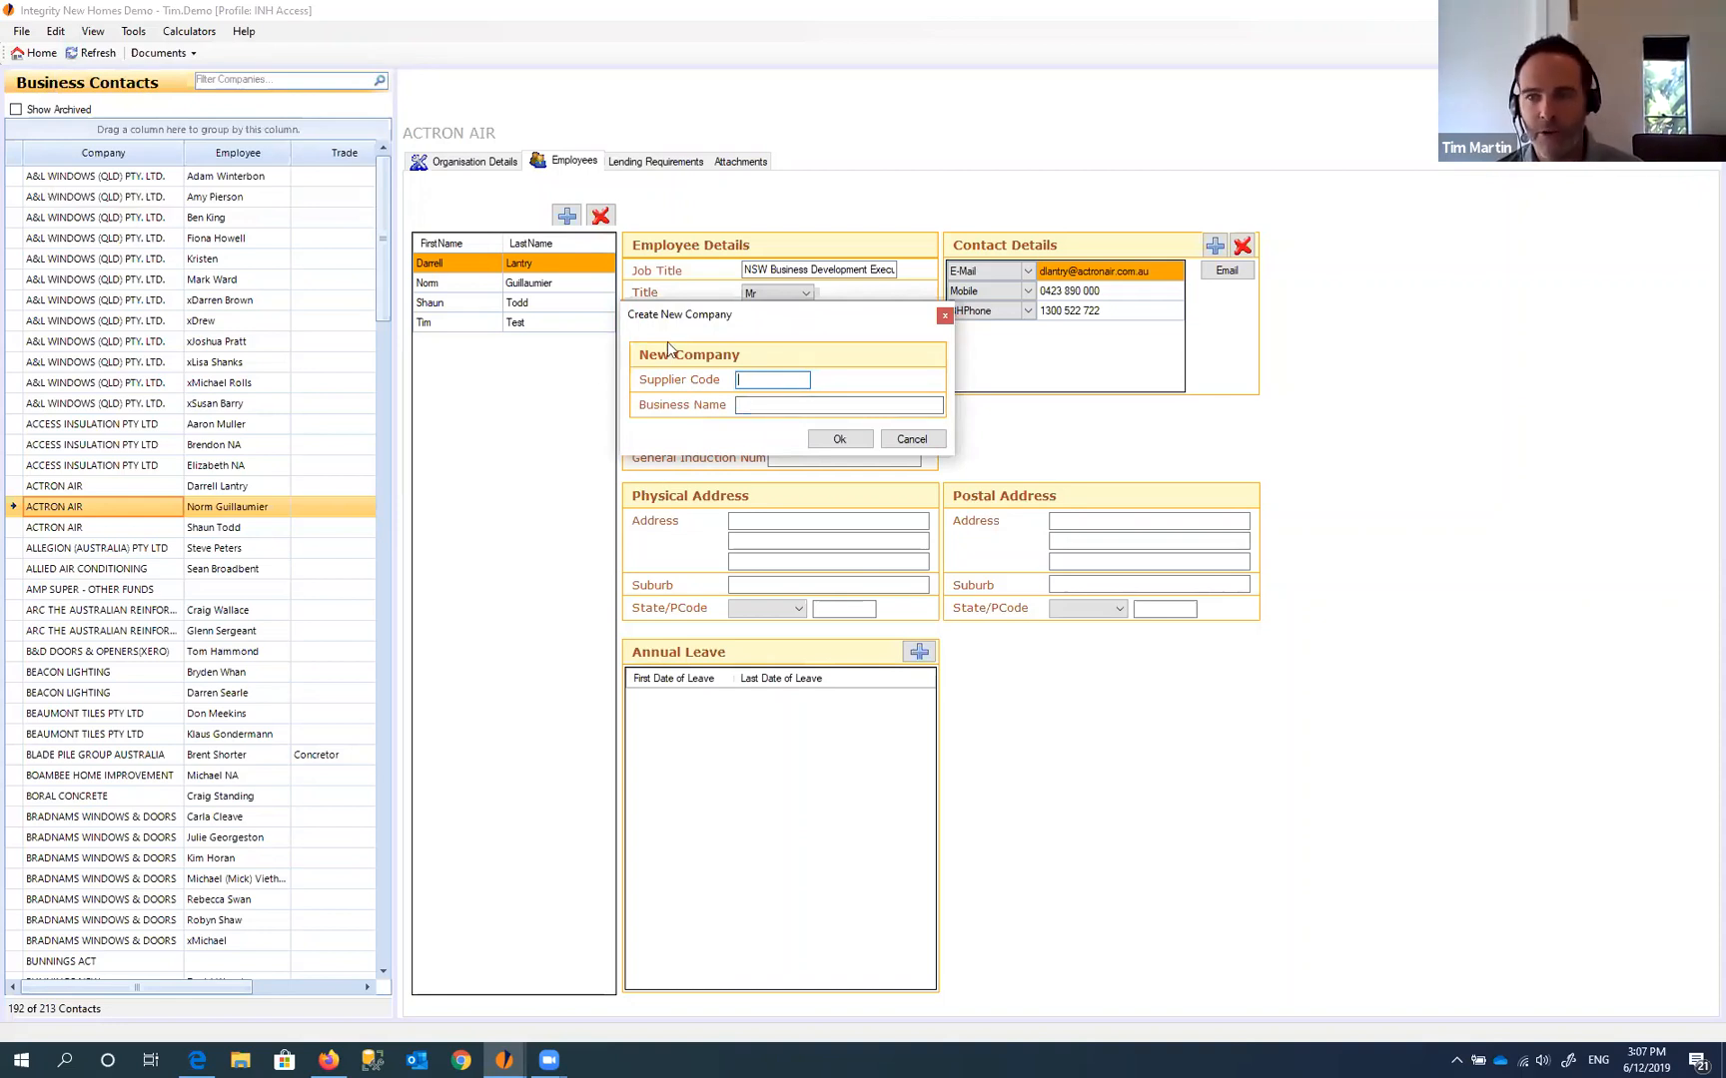
pyautogui.click(763, 407)
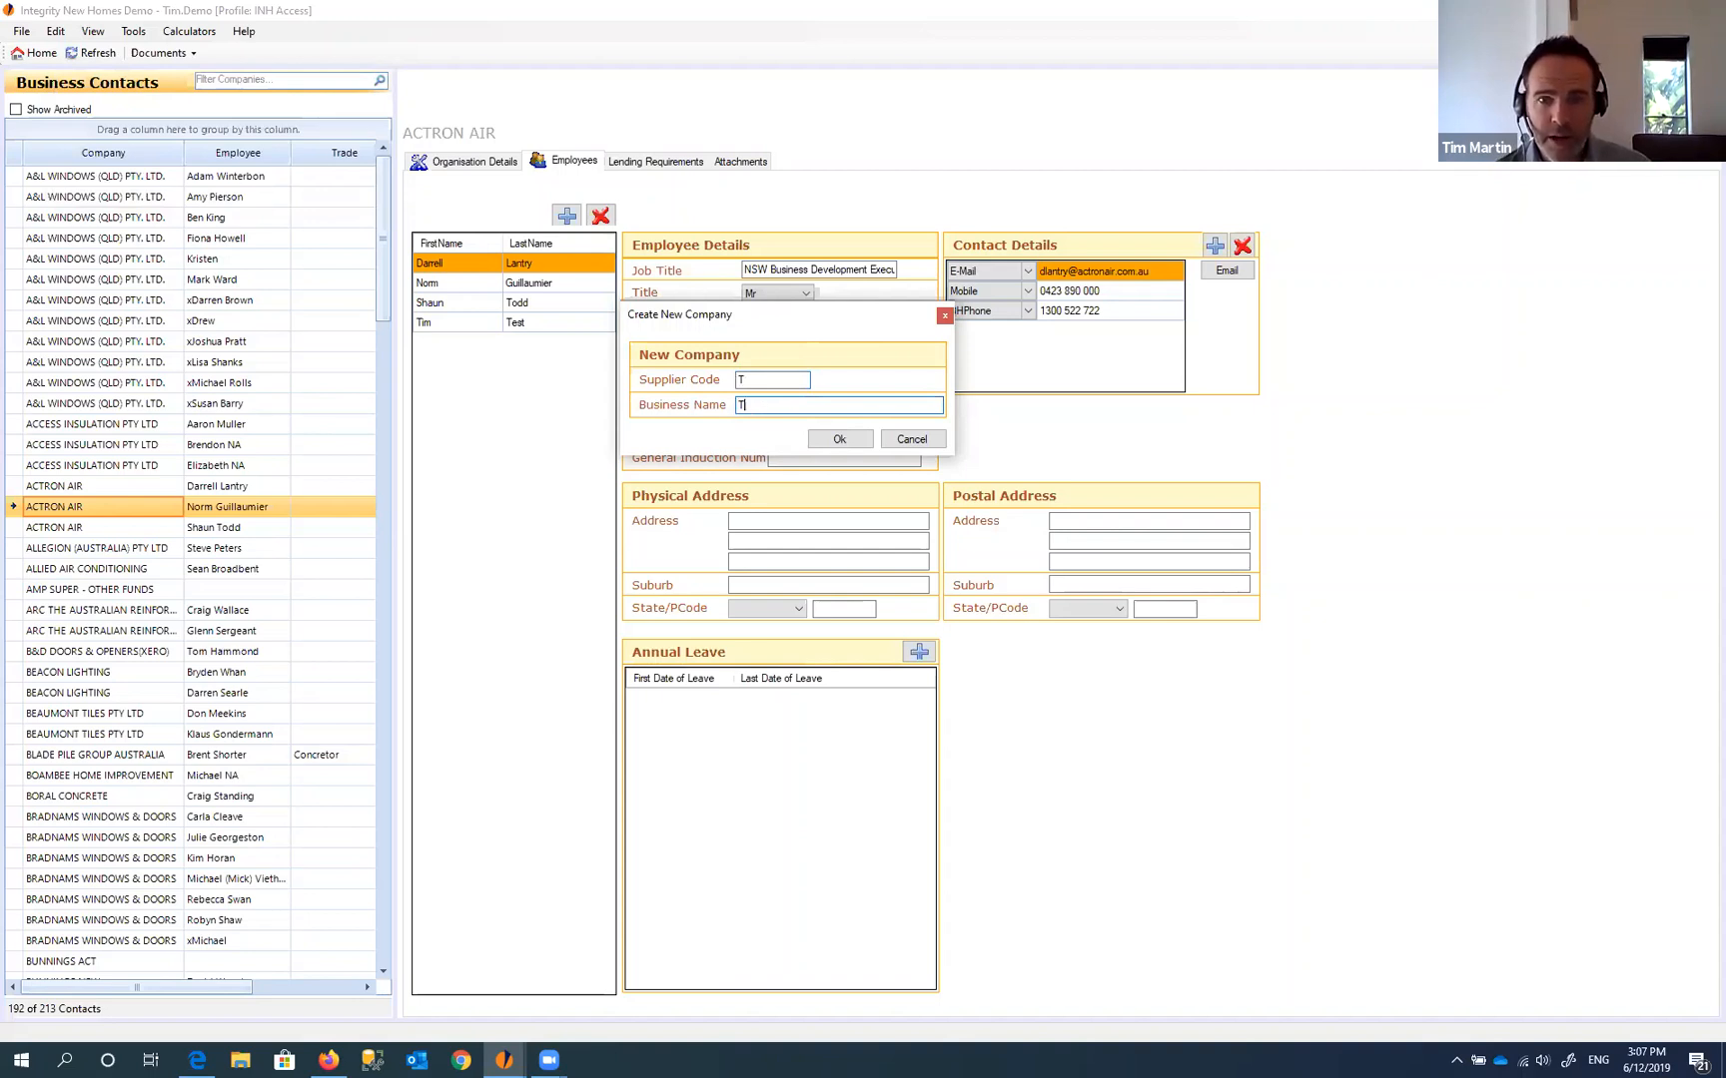
pyautogui.write('Test Company')
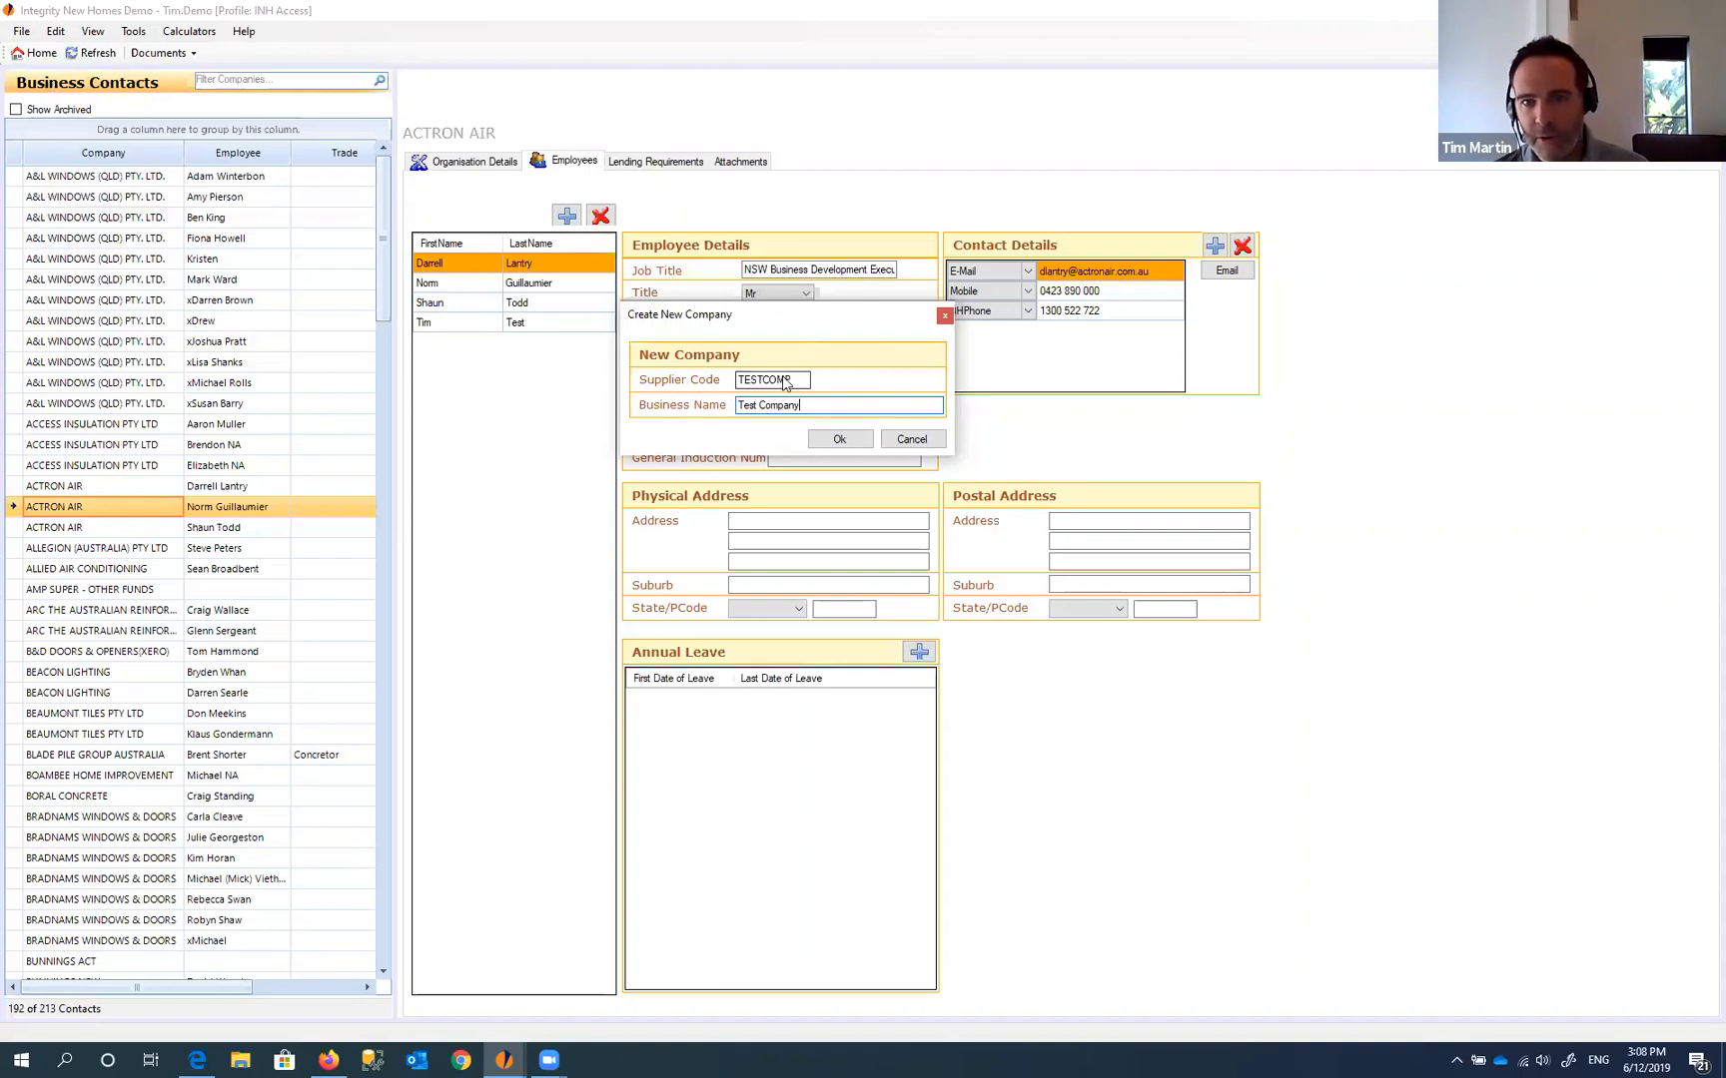
pyautogui.click(842, 440)
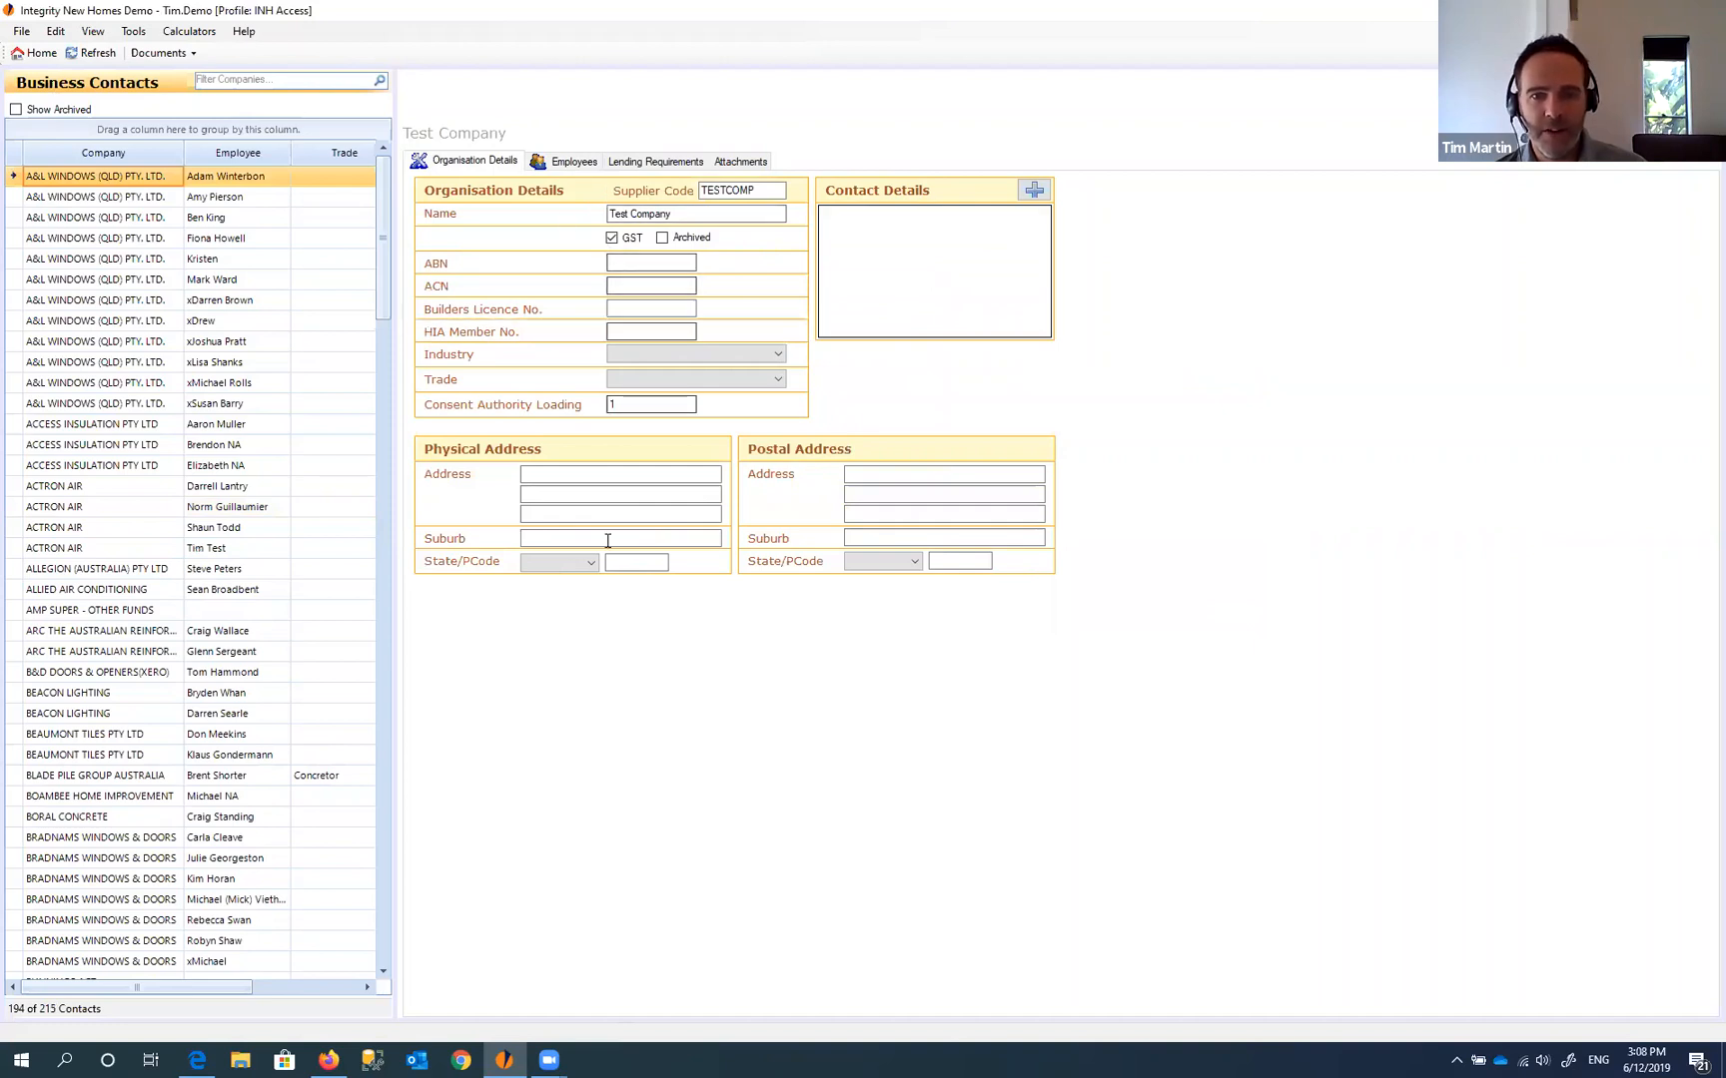
# - Add a new employee to Test Company with the test employee's first and last name
pyautogui.click(566, 161)
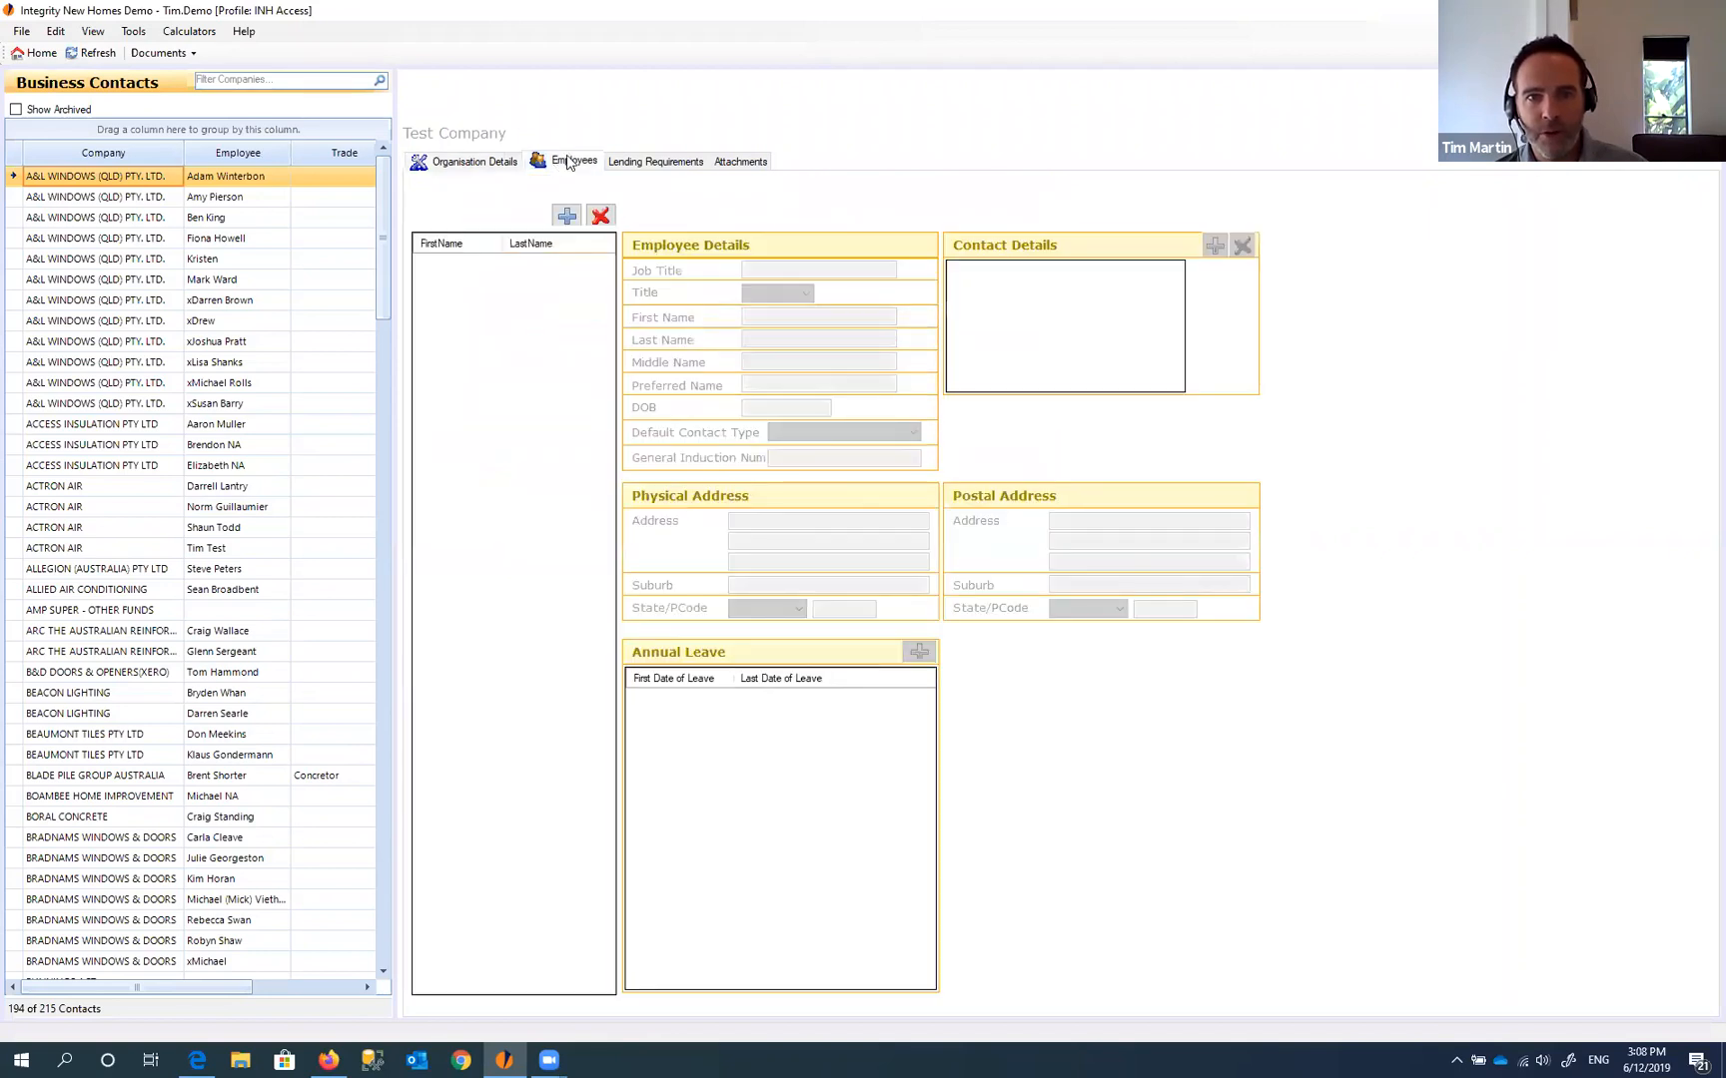
pyautogui.click(567, 217)
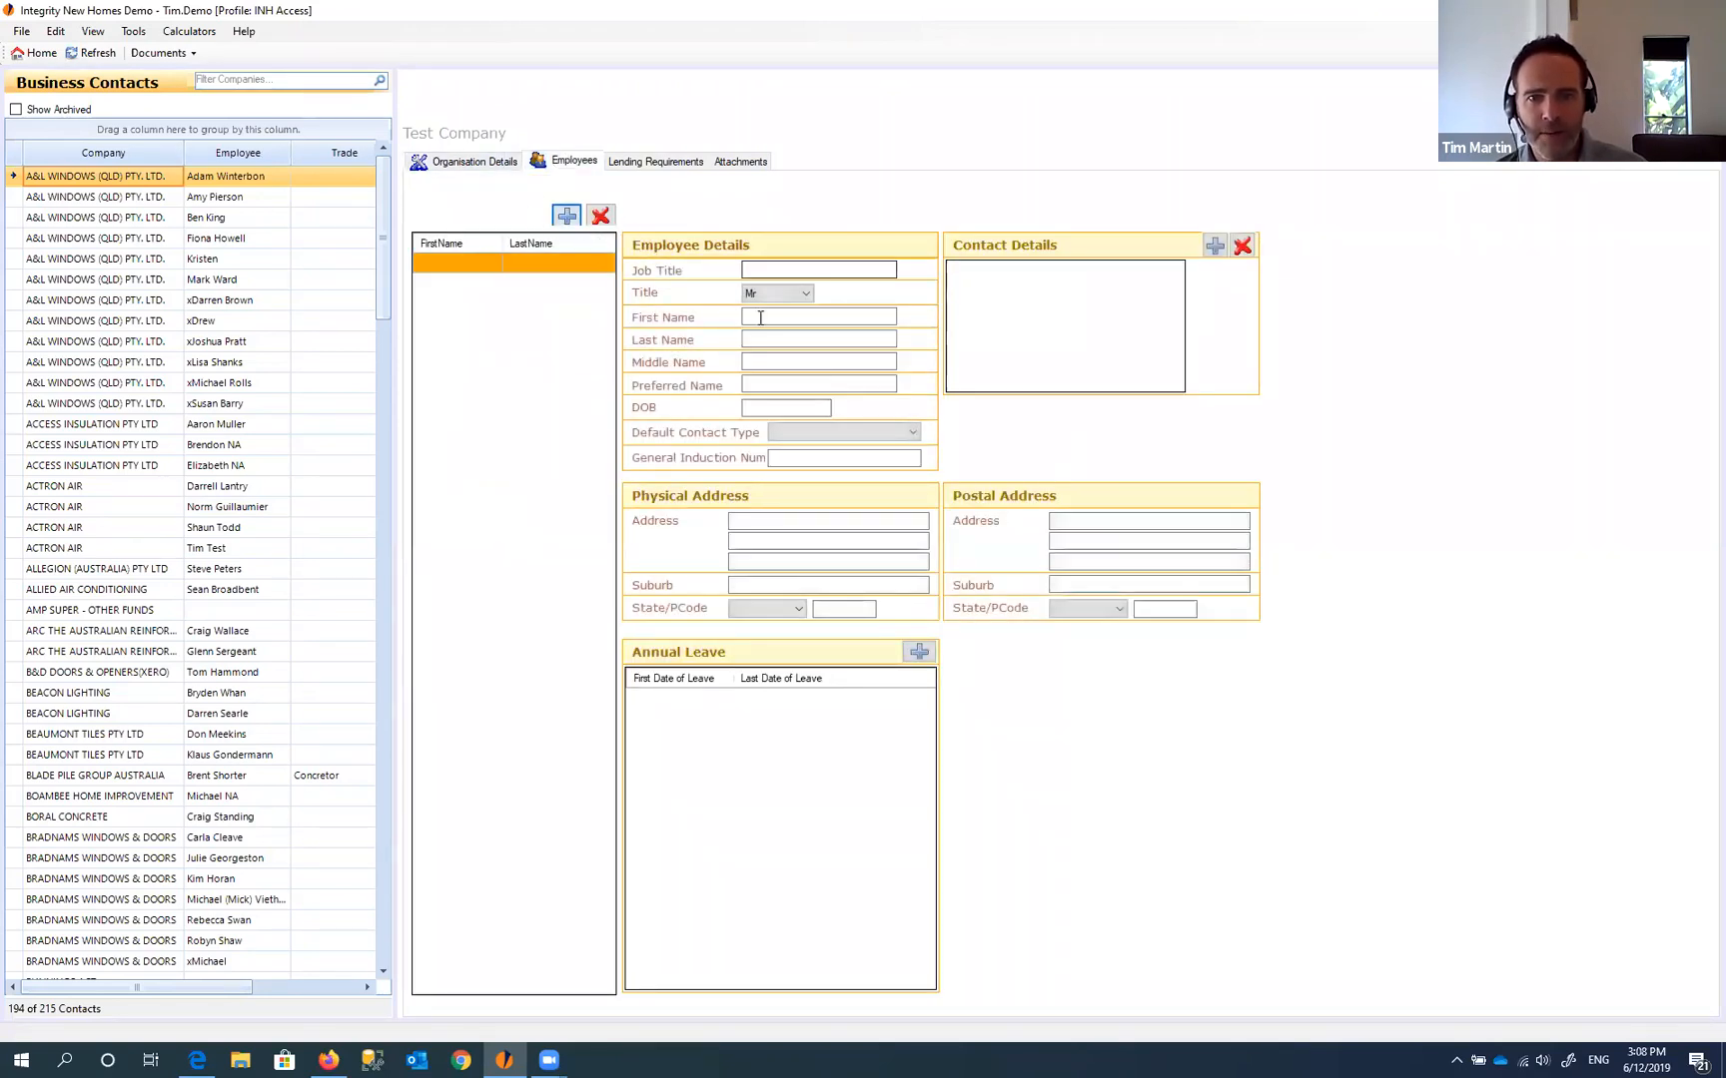
pyautogui.click(760, 317)
pyautogui.write('test')
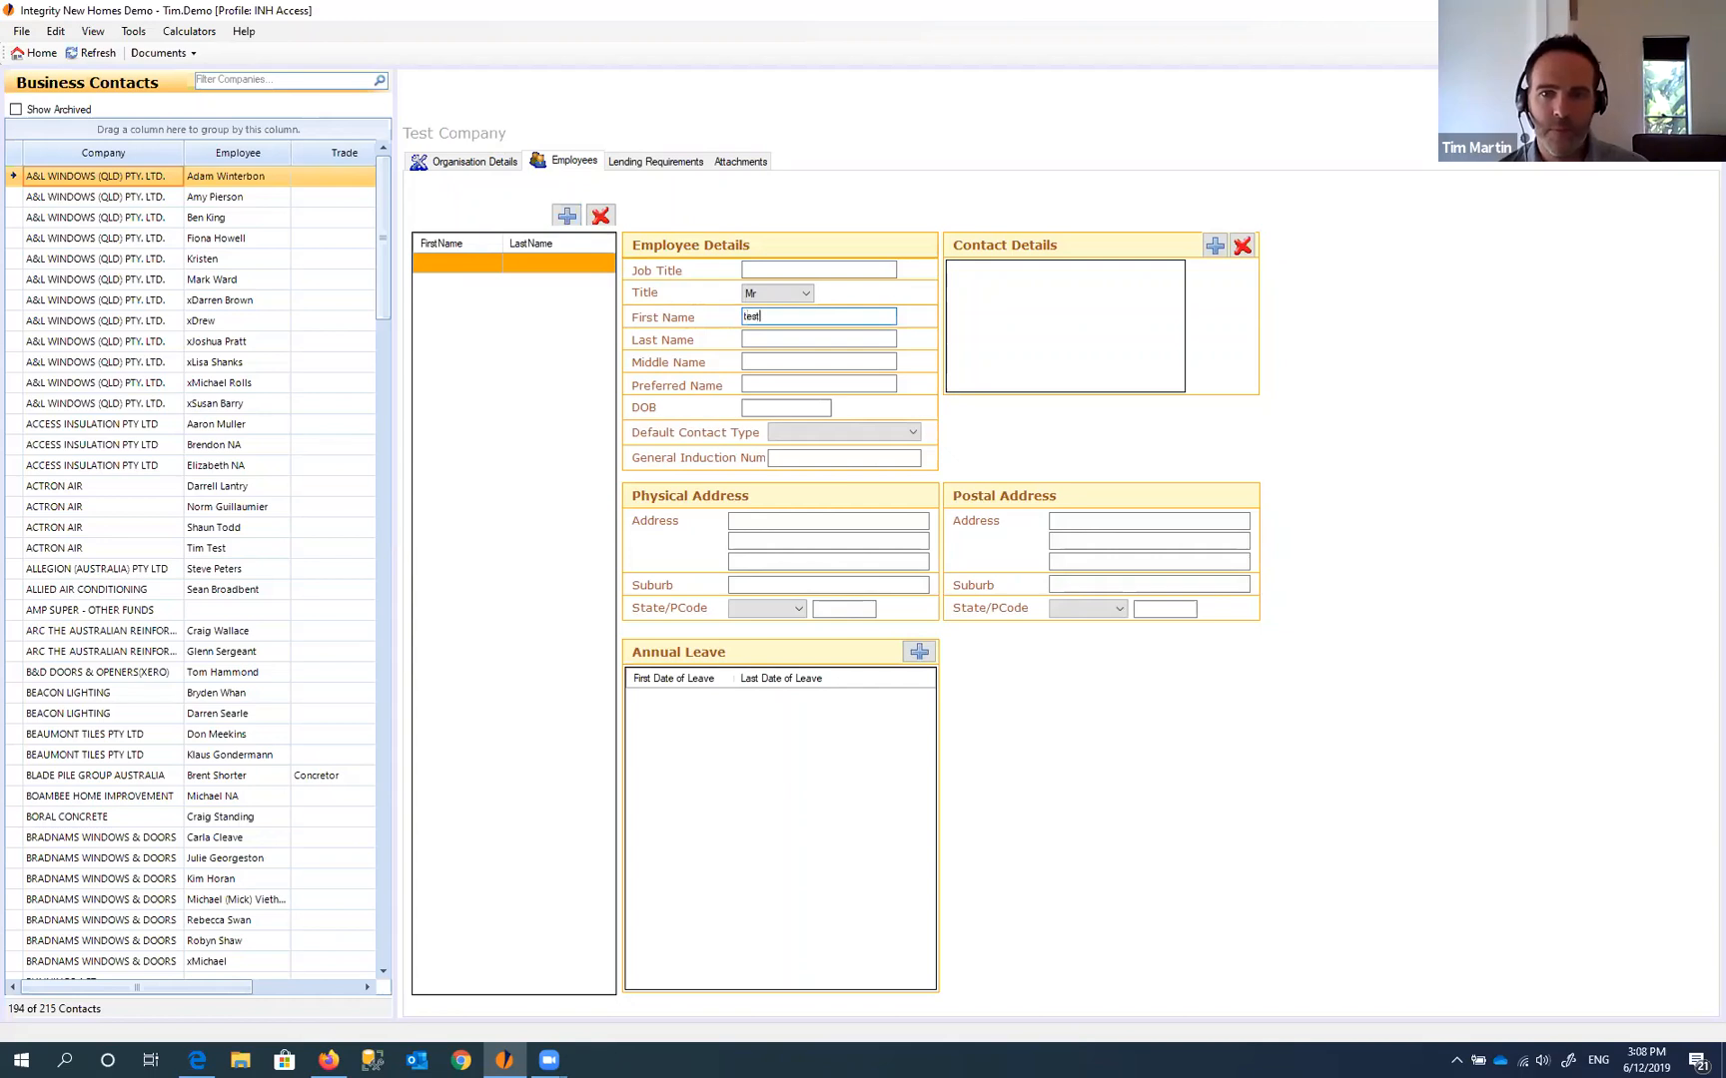
pyautogui.press('Tab')
pyautogui.write('Emp')
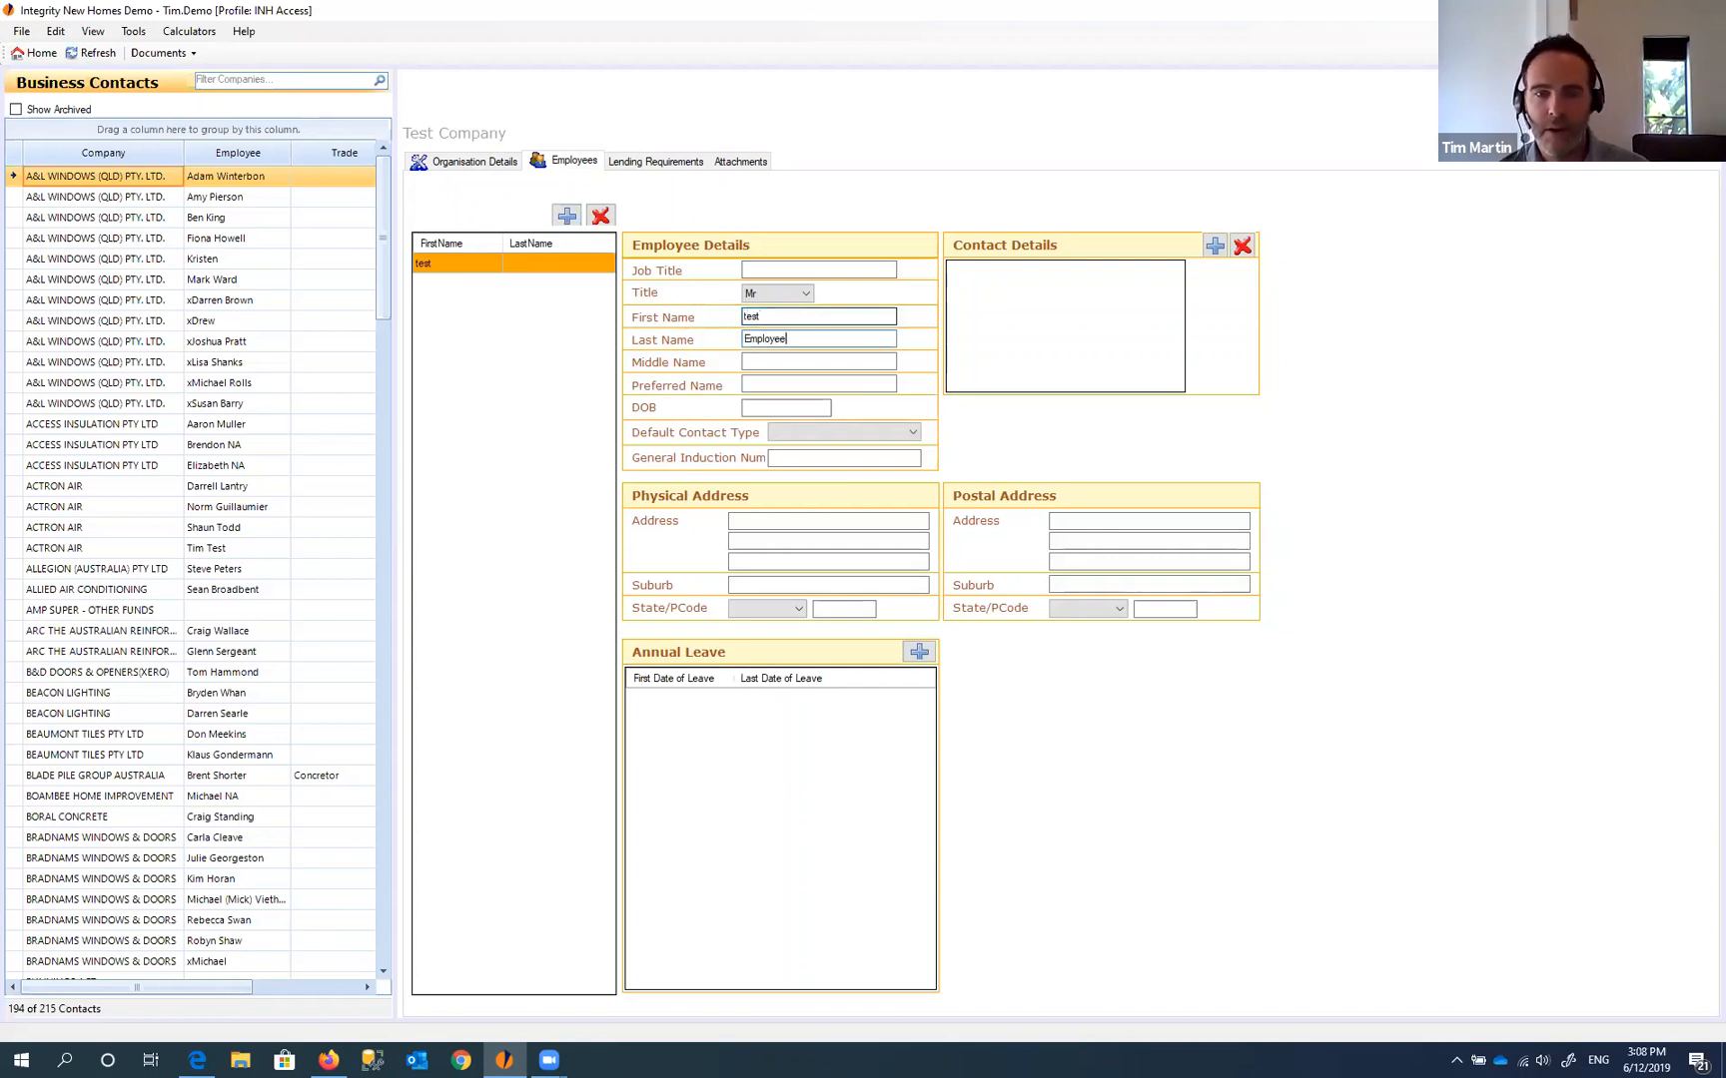
# - Give the employee an E-Mail contact detail with a test address and save the record
pyautogui.click(1215, 246)
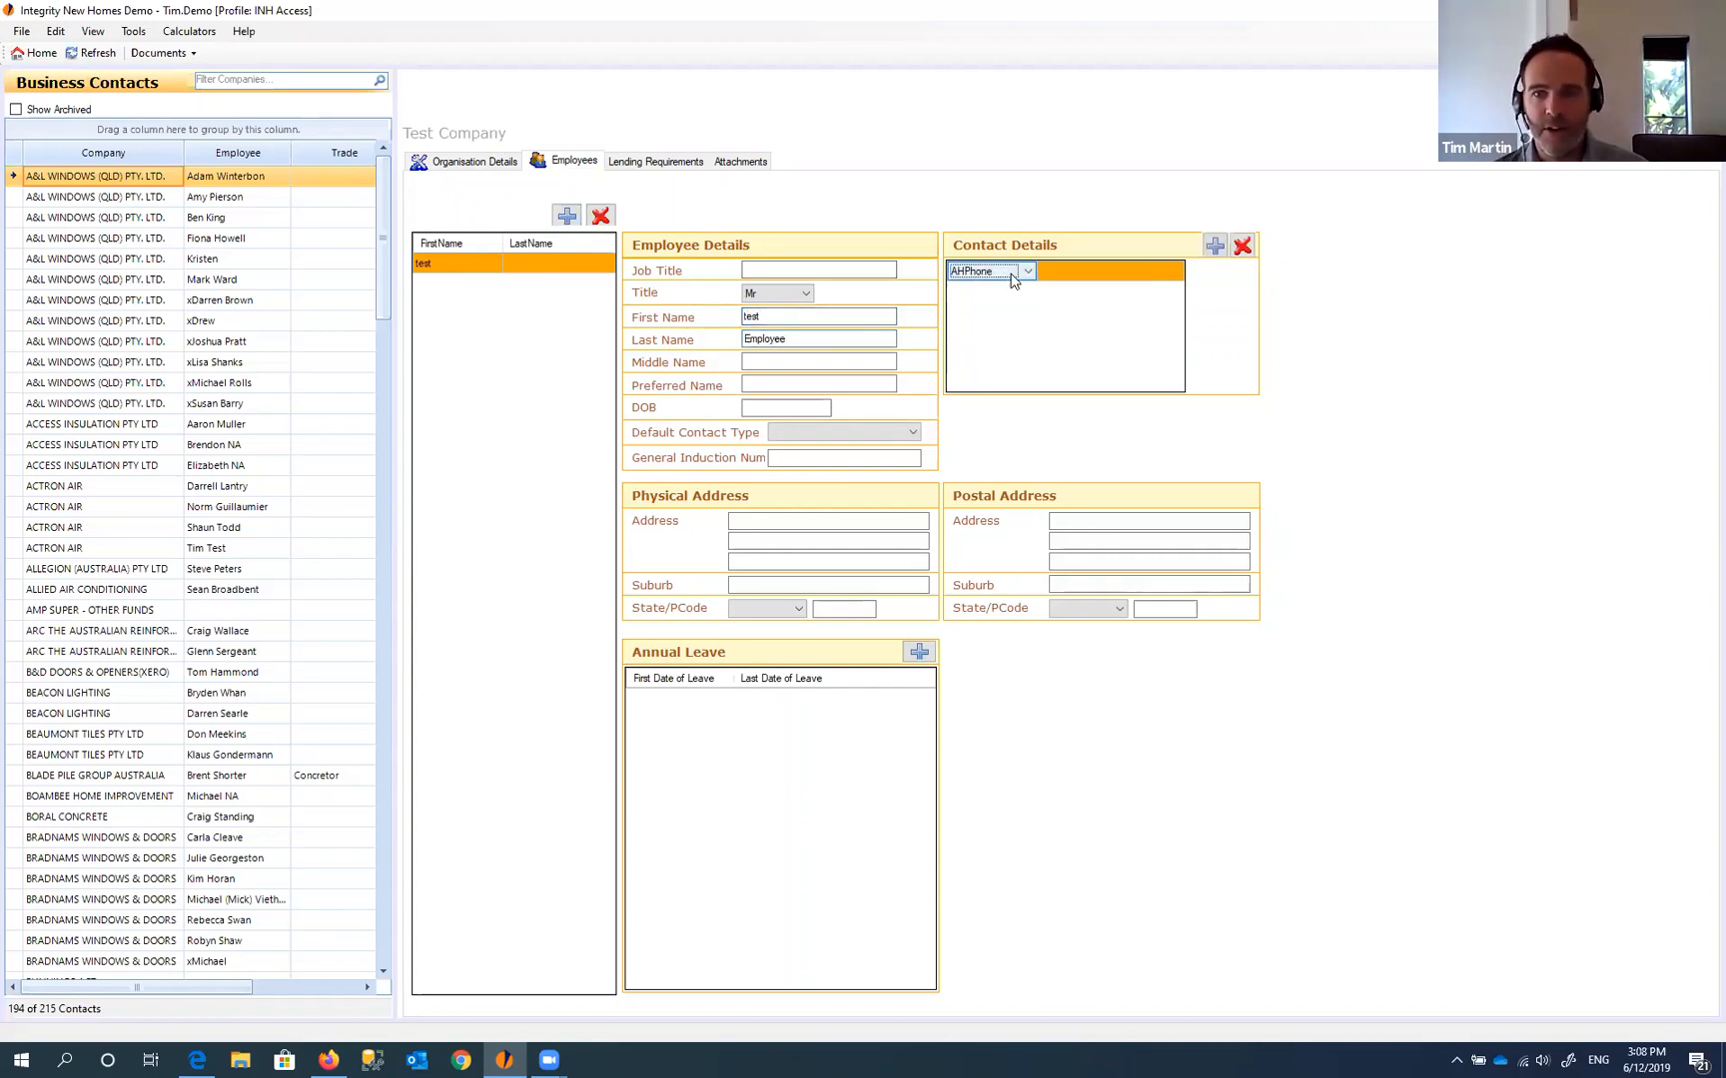
pyautogui.click(1012, 272)
pyautogui.click(973, 296)
pyautogui.click(1101, 268)
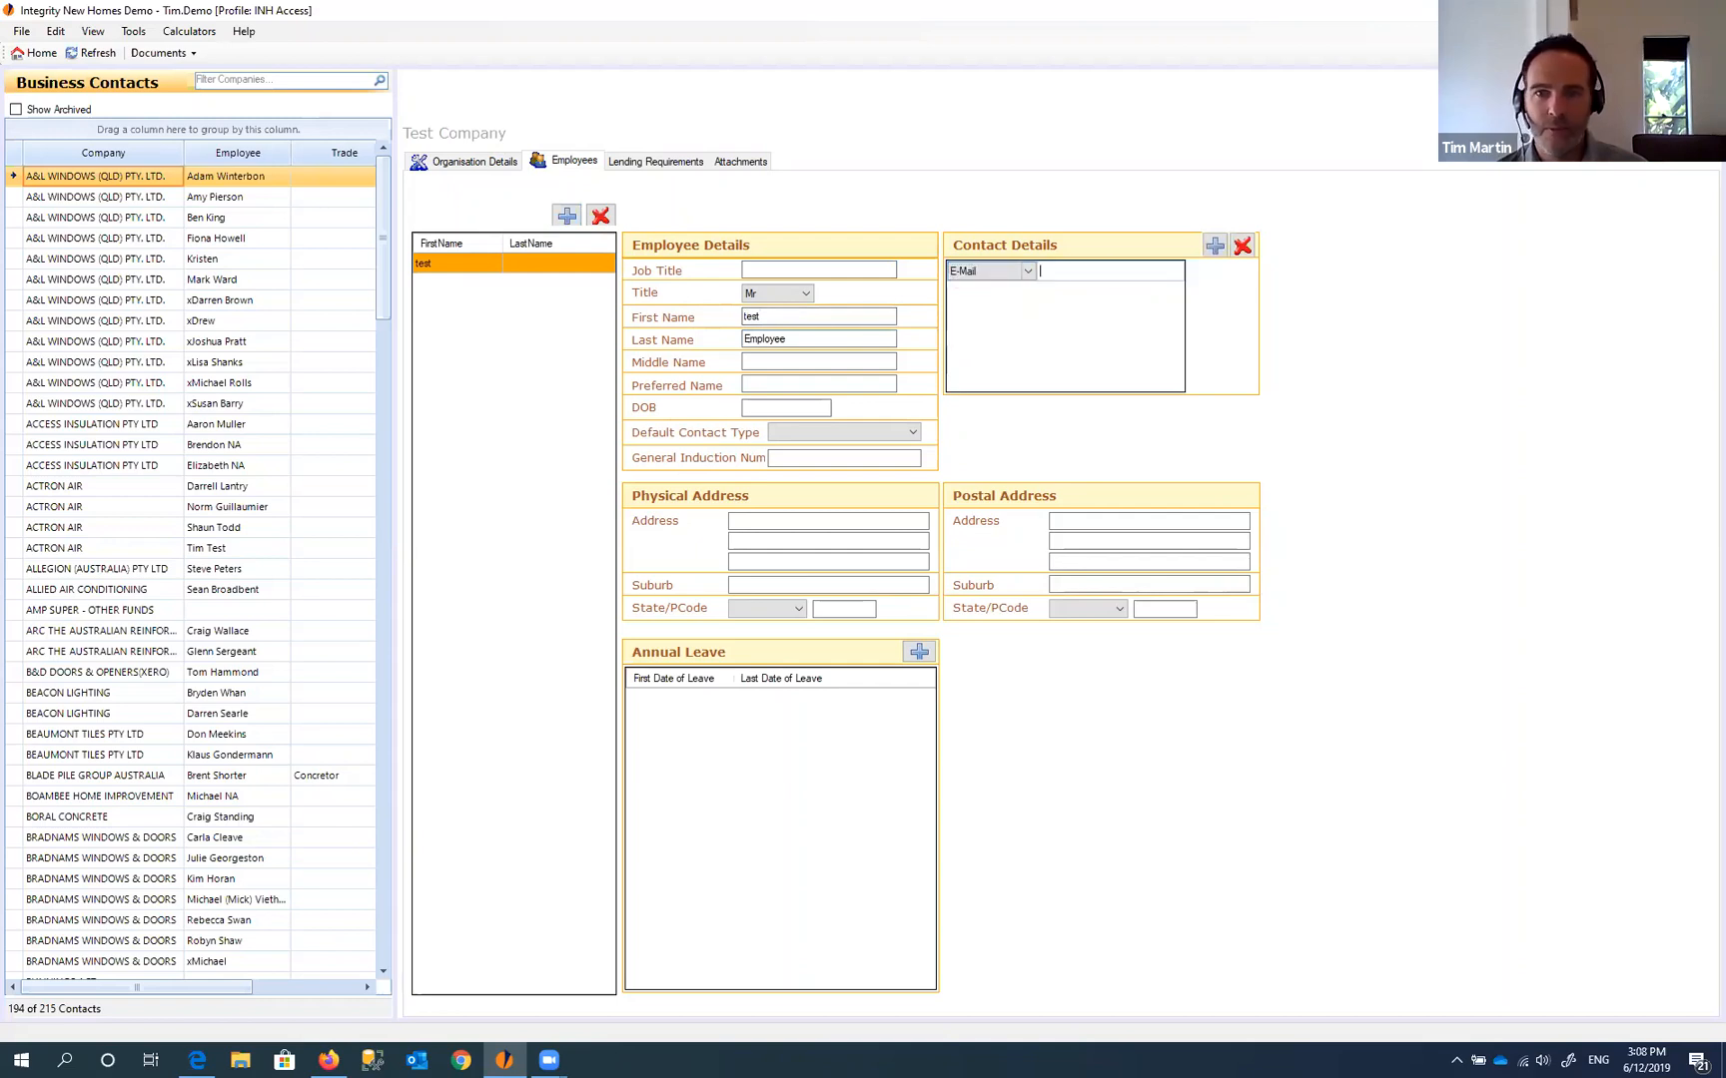
pyautogui.write('test@test.com')
pyautogui.press('Tab')
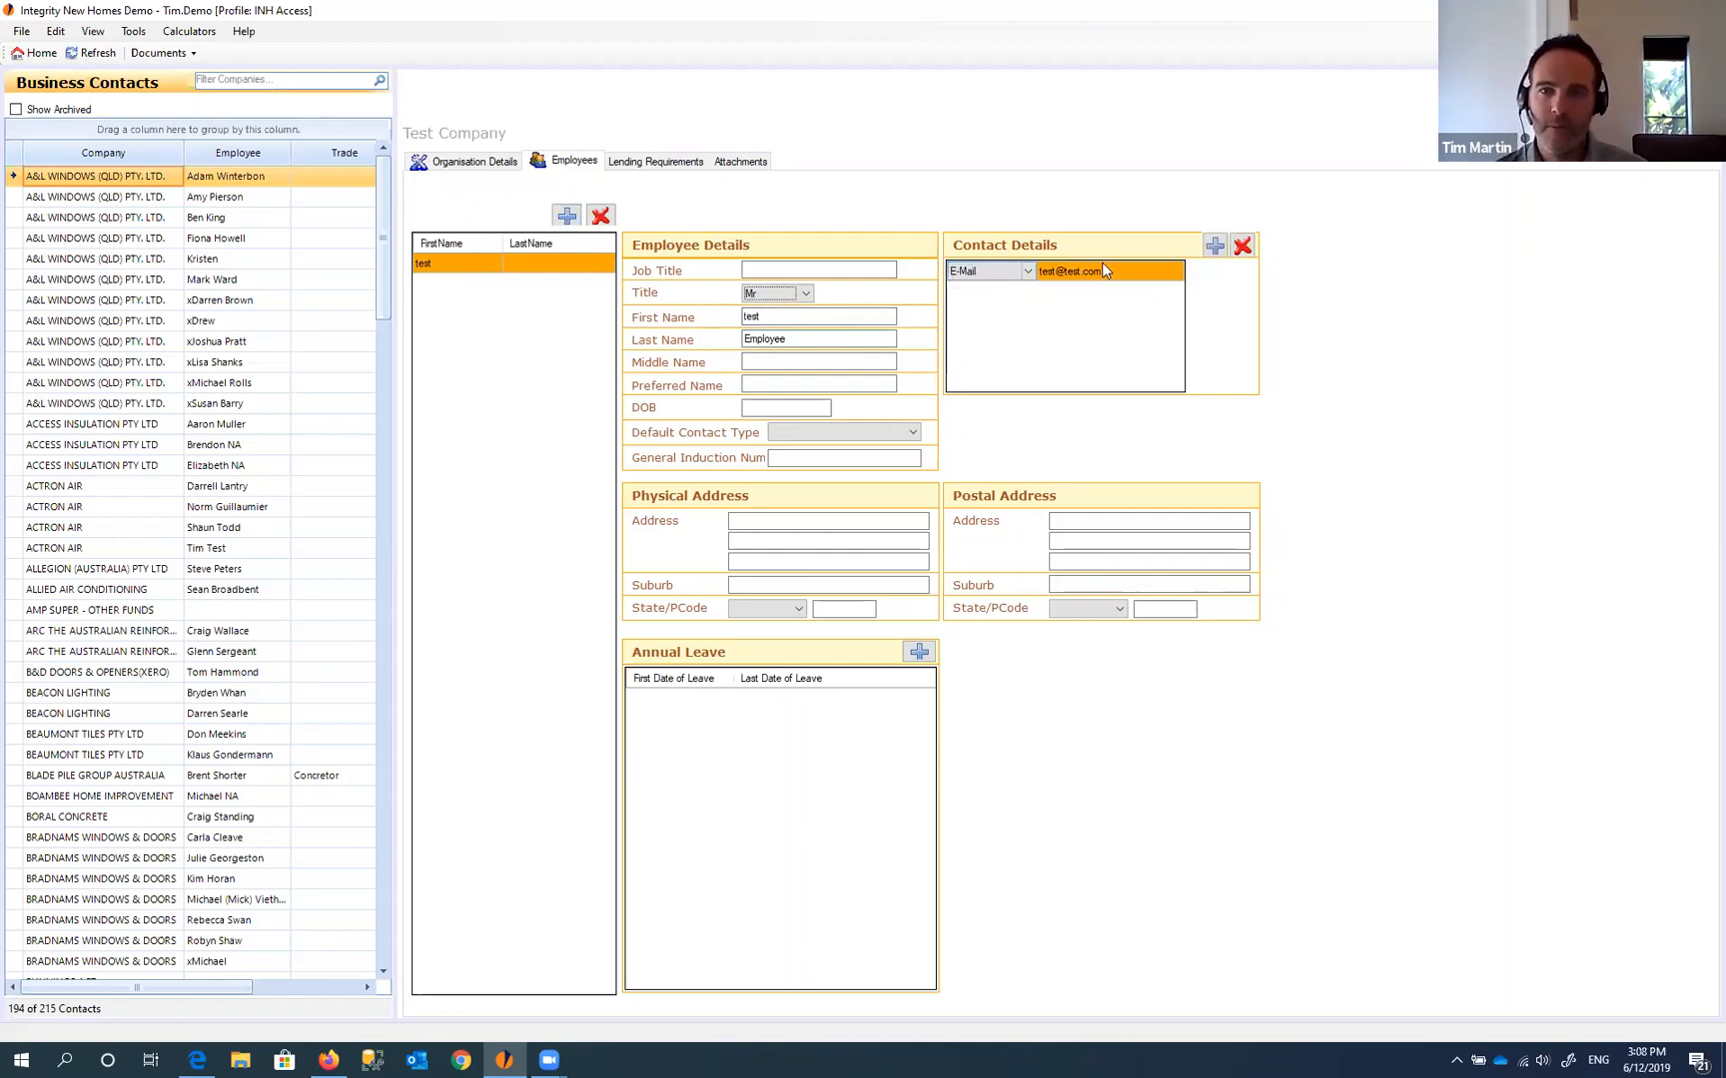
pyautogui.hotkey('ctrl', 's')
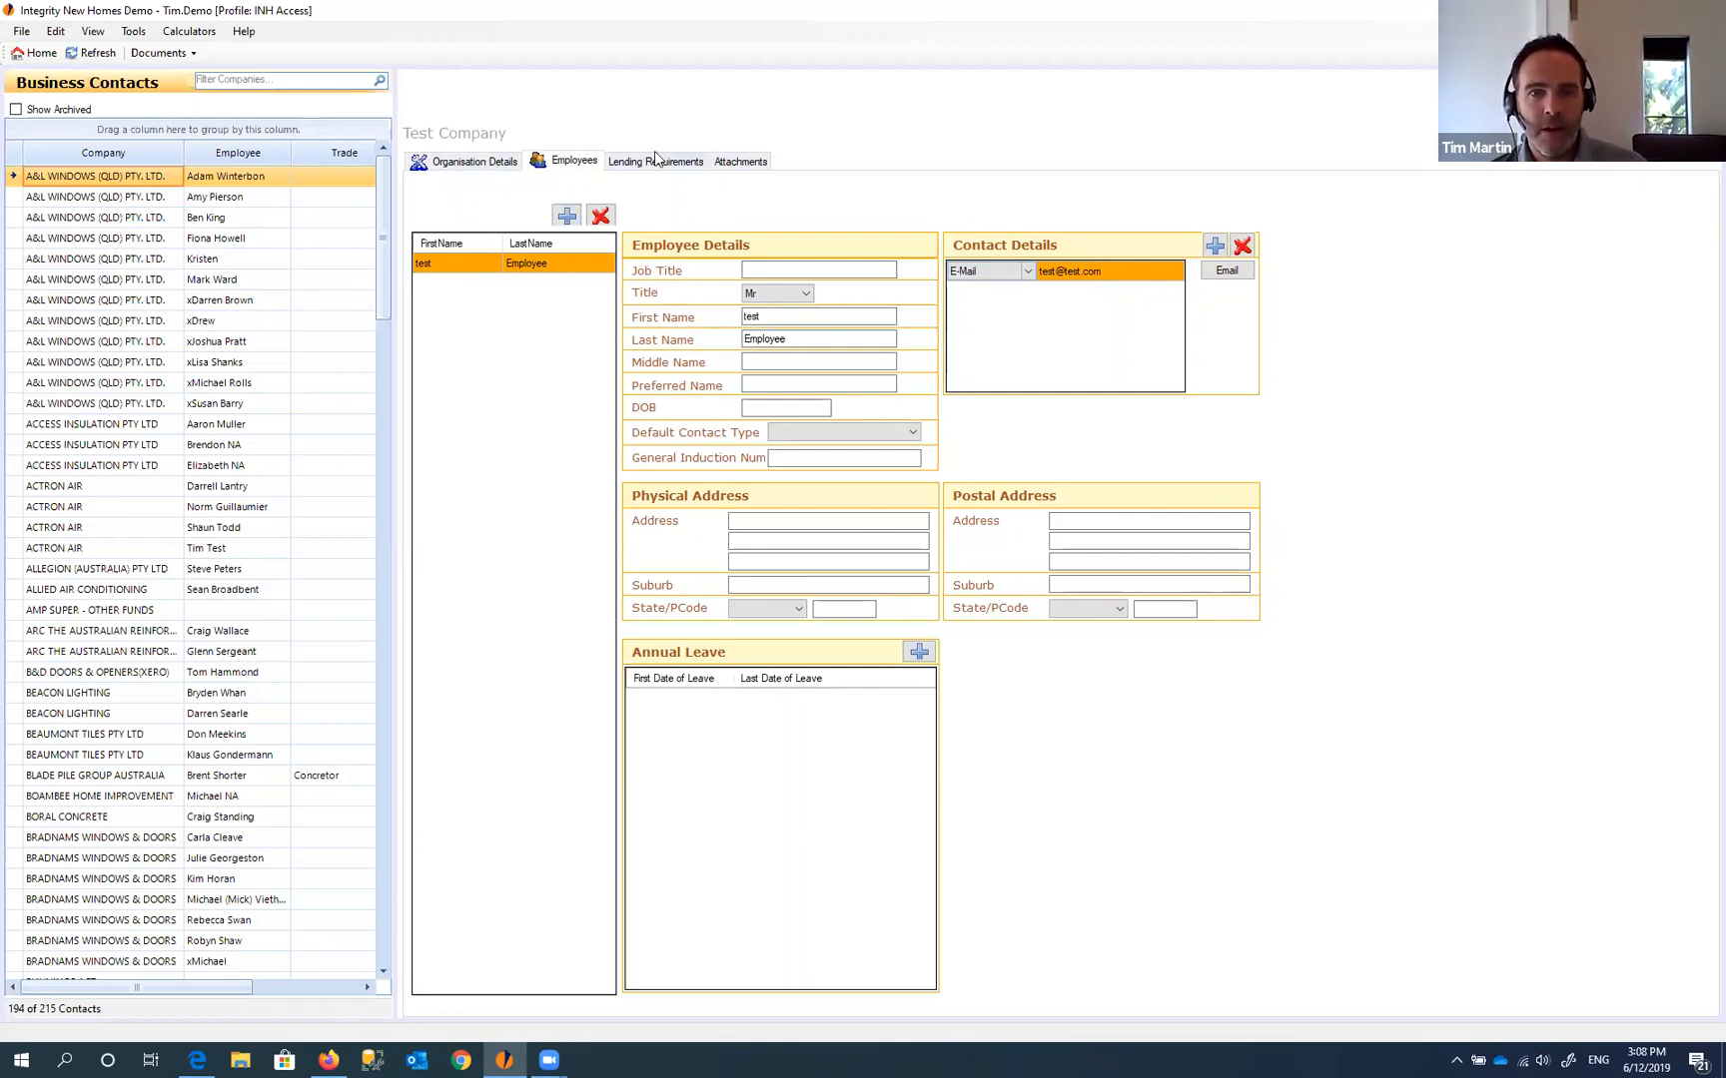
# - Check Test Company's empty Attachments list, then return to its Organisation Details
pyautogui.click(739, 168)
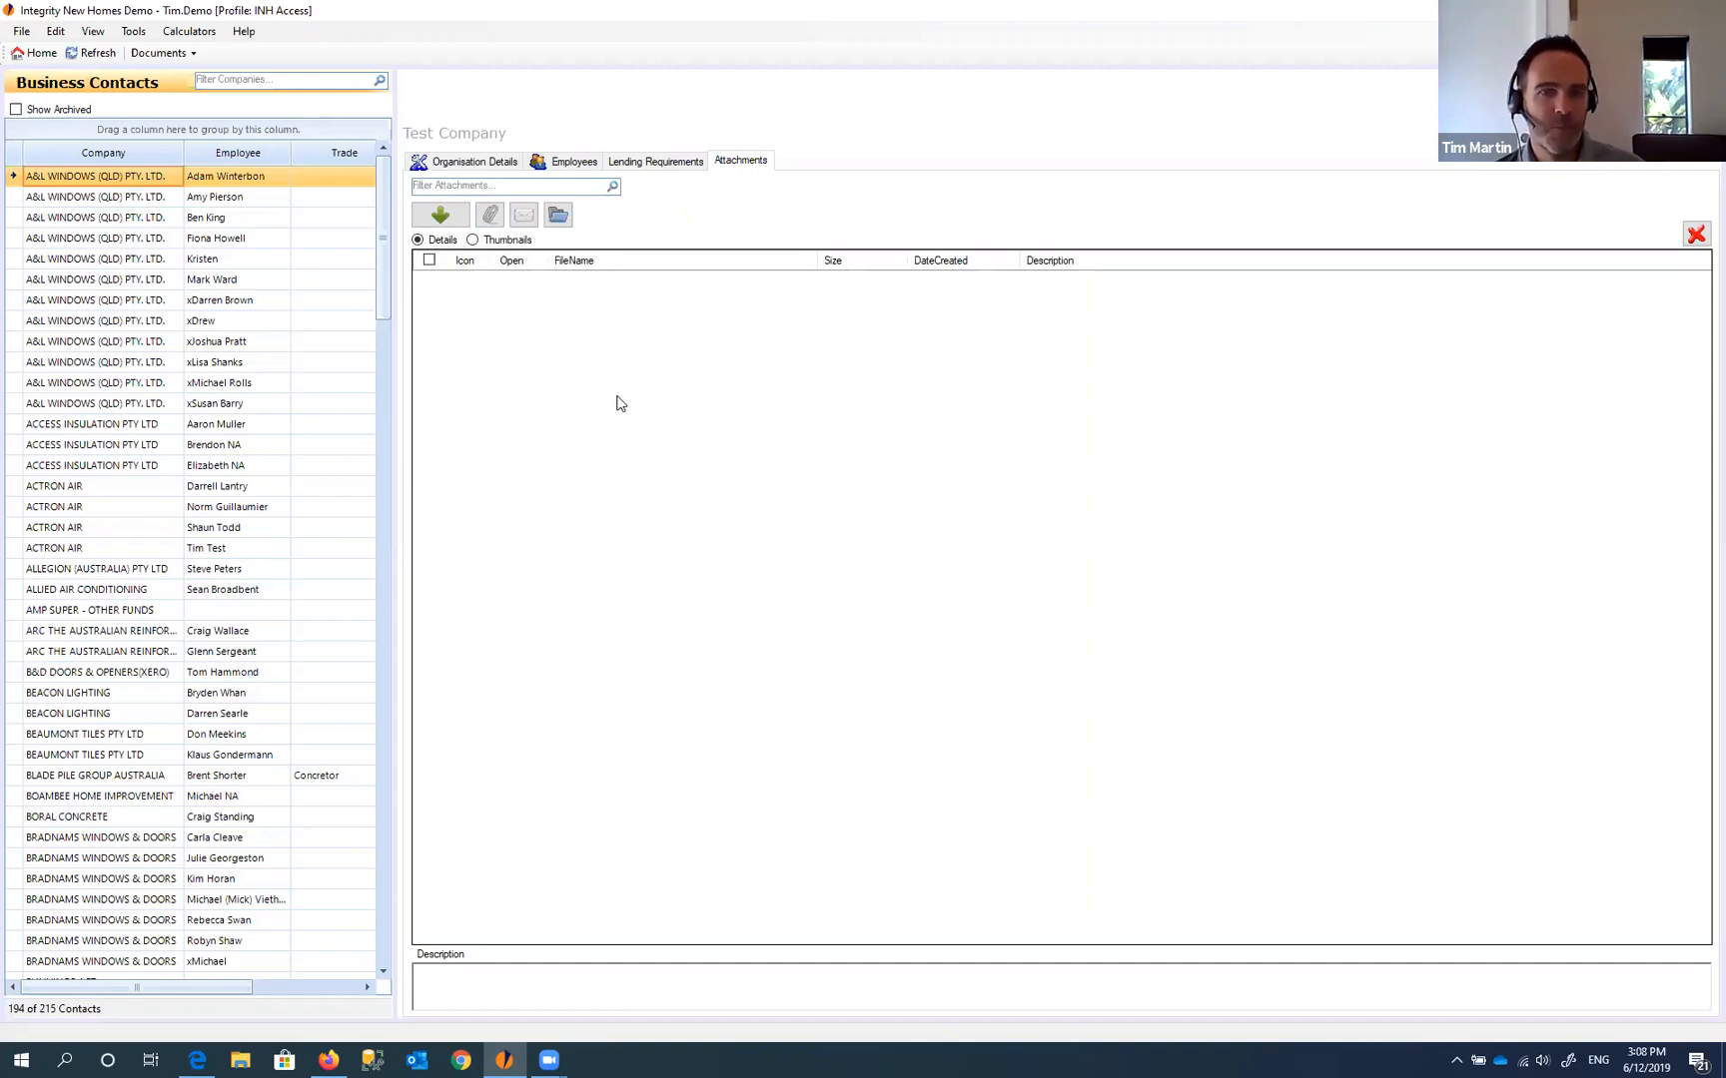
pyautogui.click(490, 162)
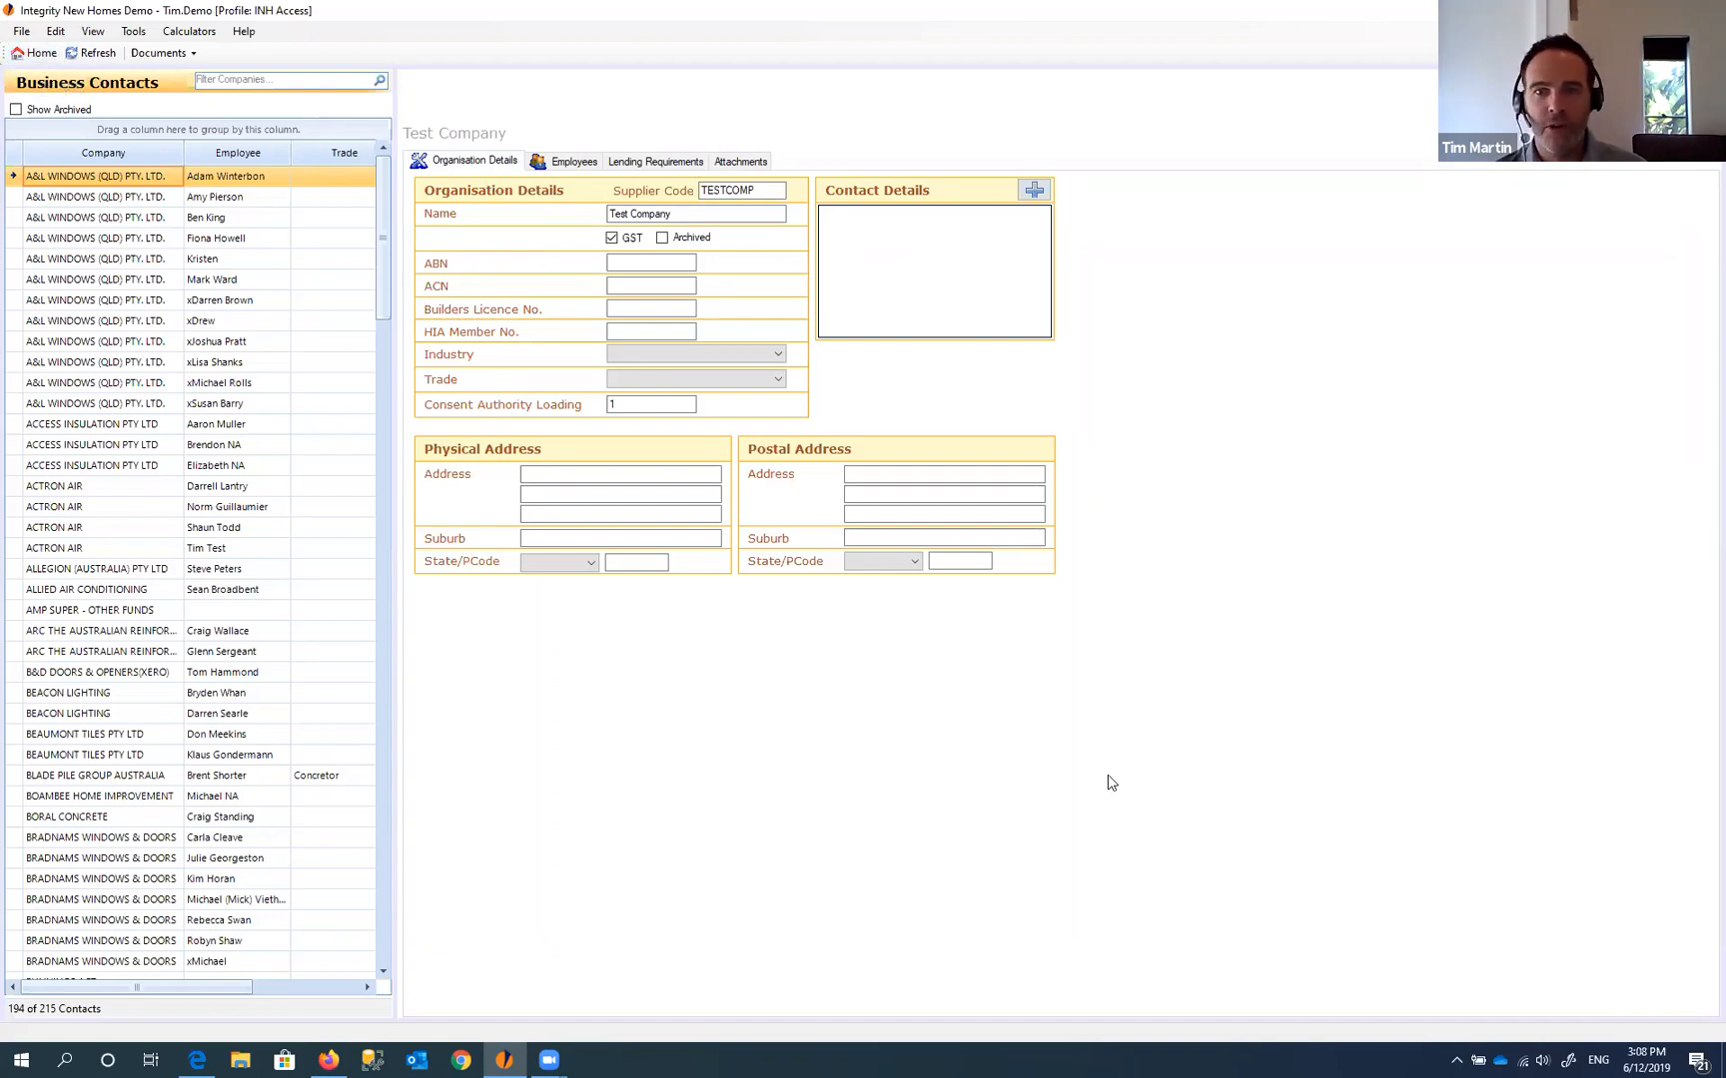
# - Load the Integrity New Homes Demo jobs database and show the first job's business contacts
pyautogui.click(42, 57)
pyautogui.click(82, 204)
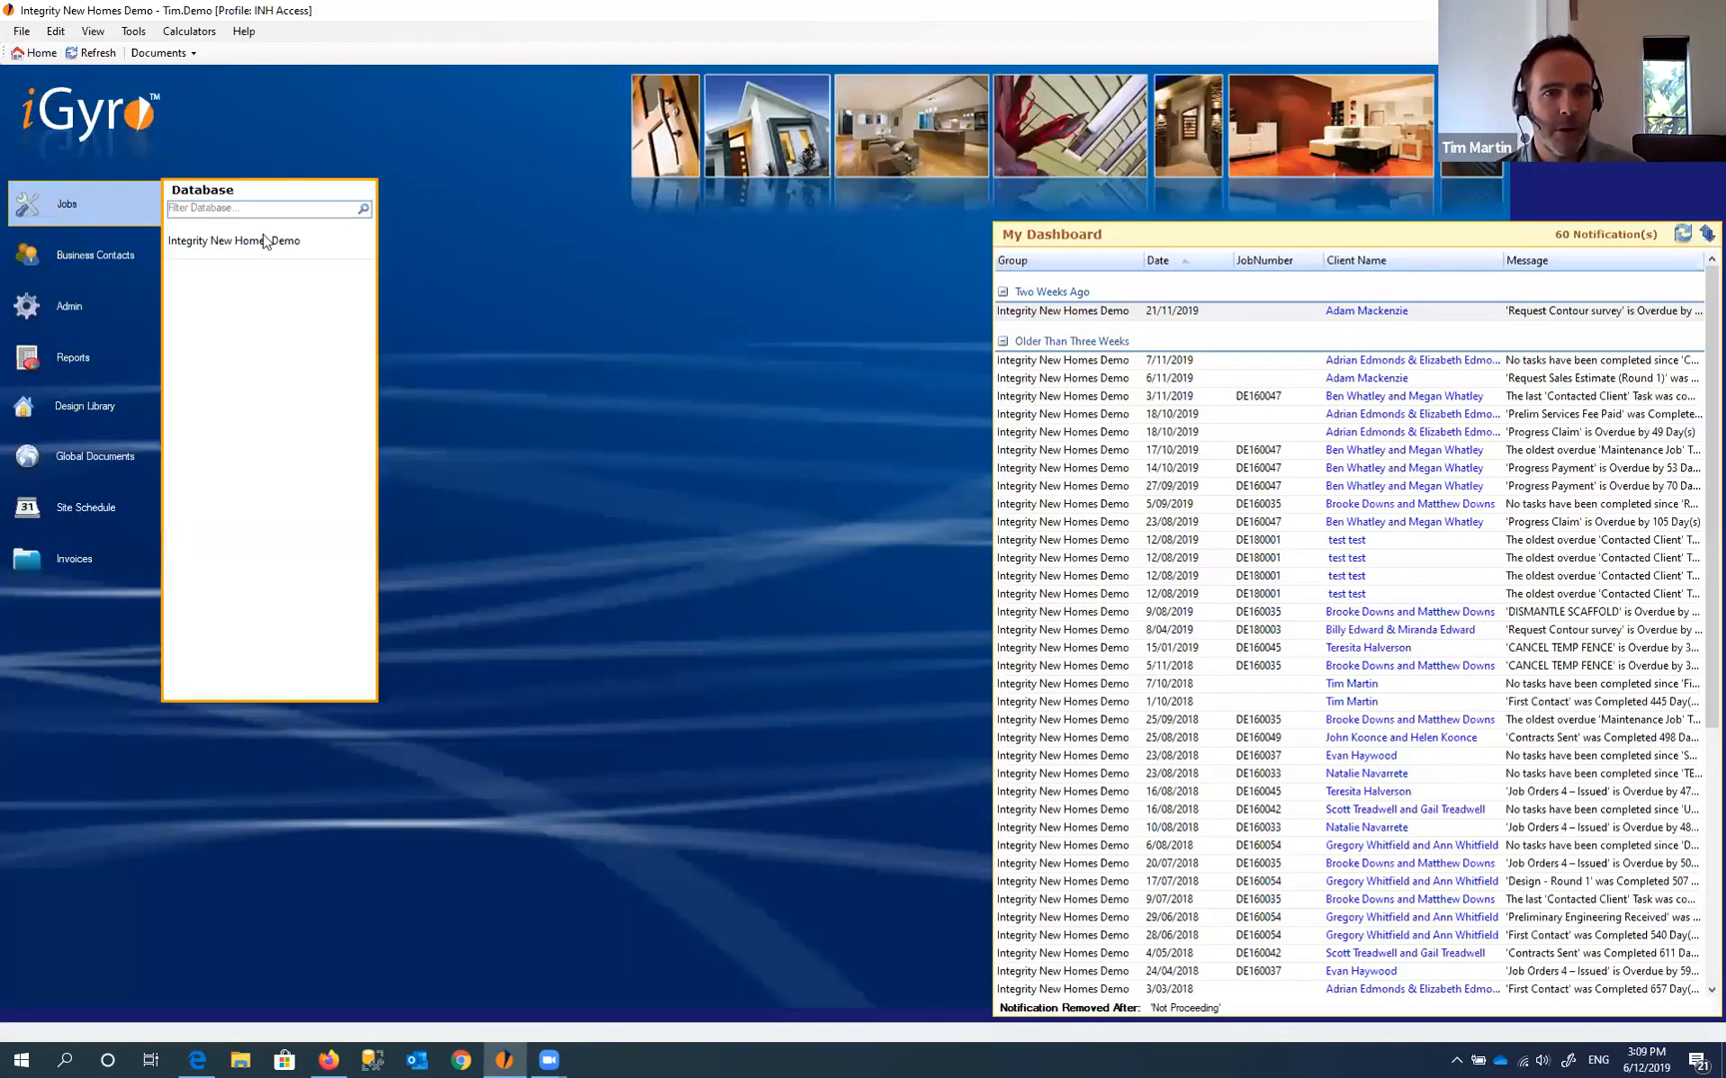
pyautogui.click(251, 245)
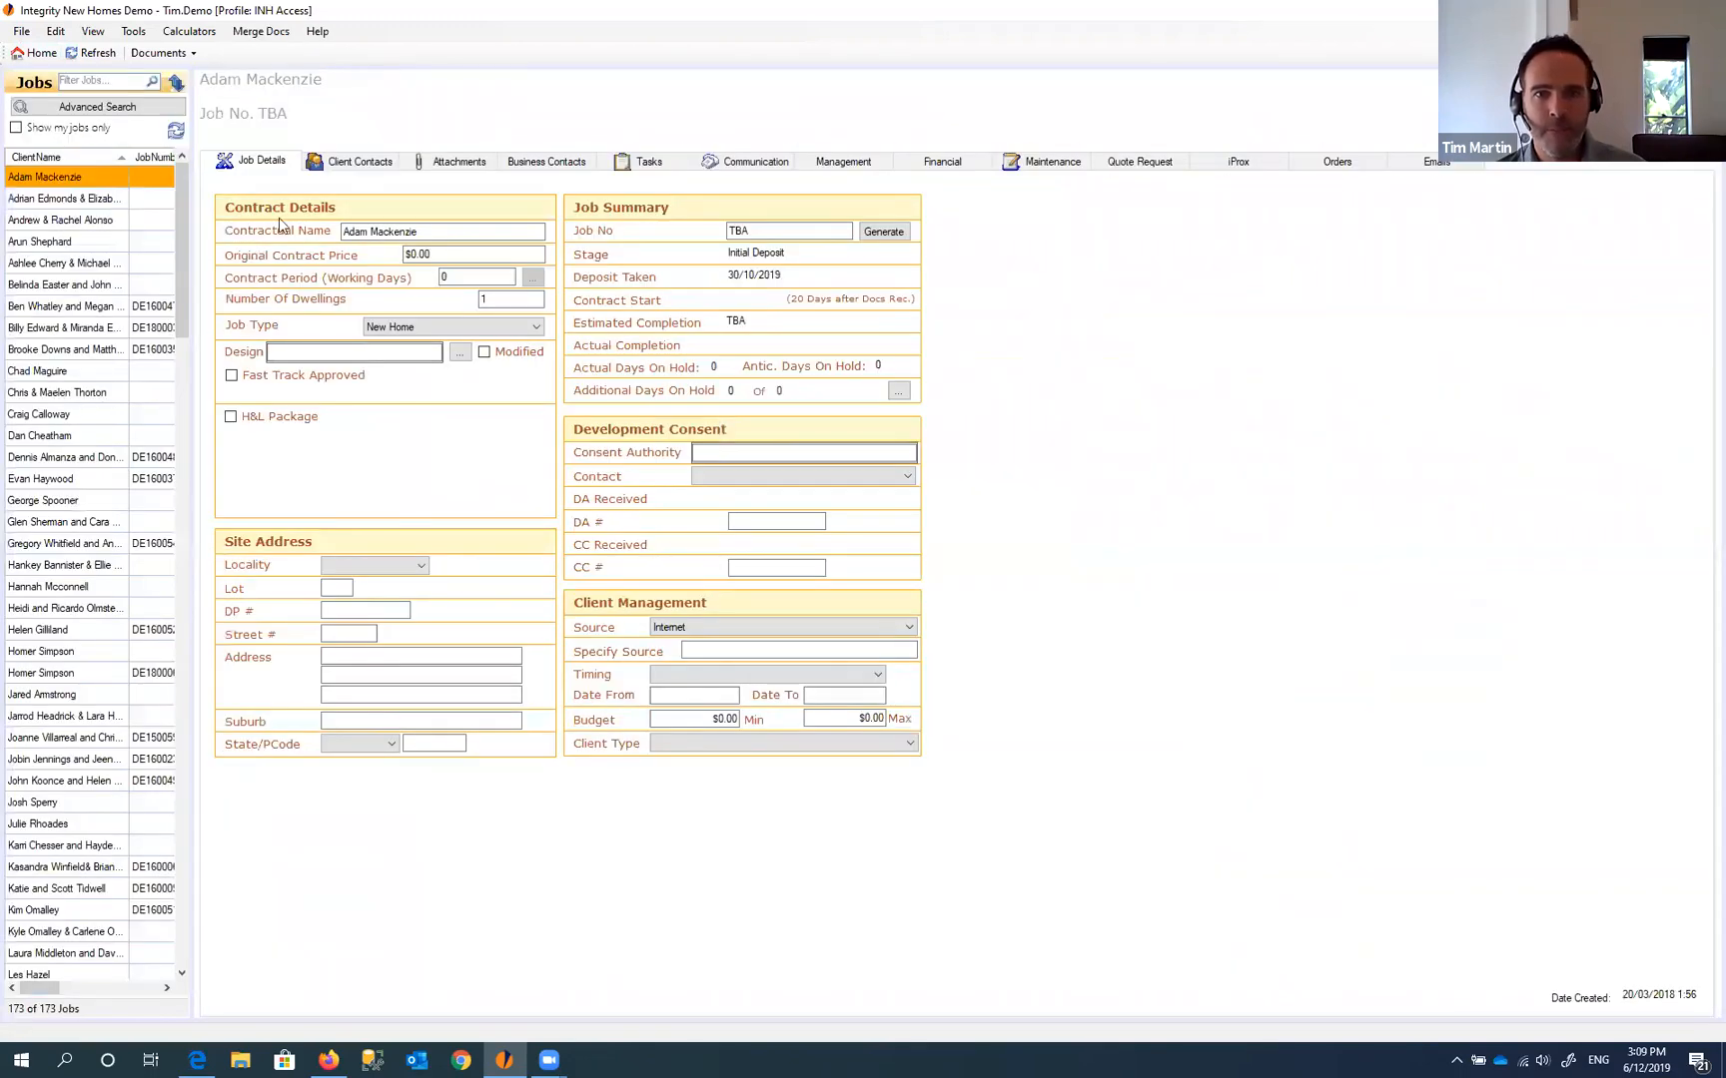
pyautogui.click(546, 161)
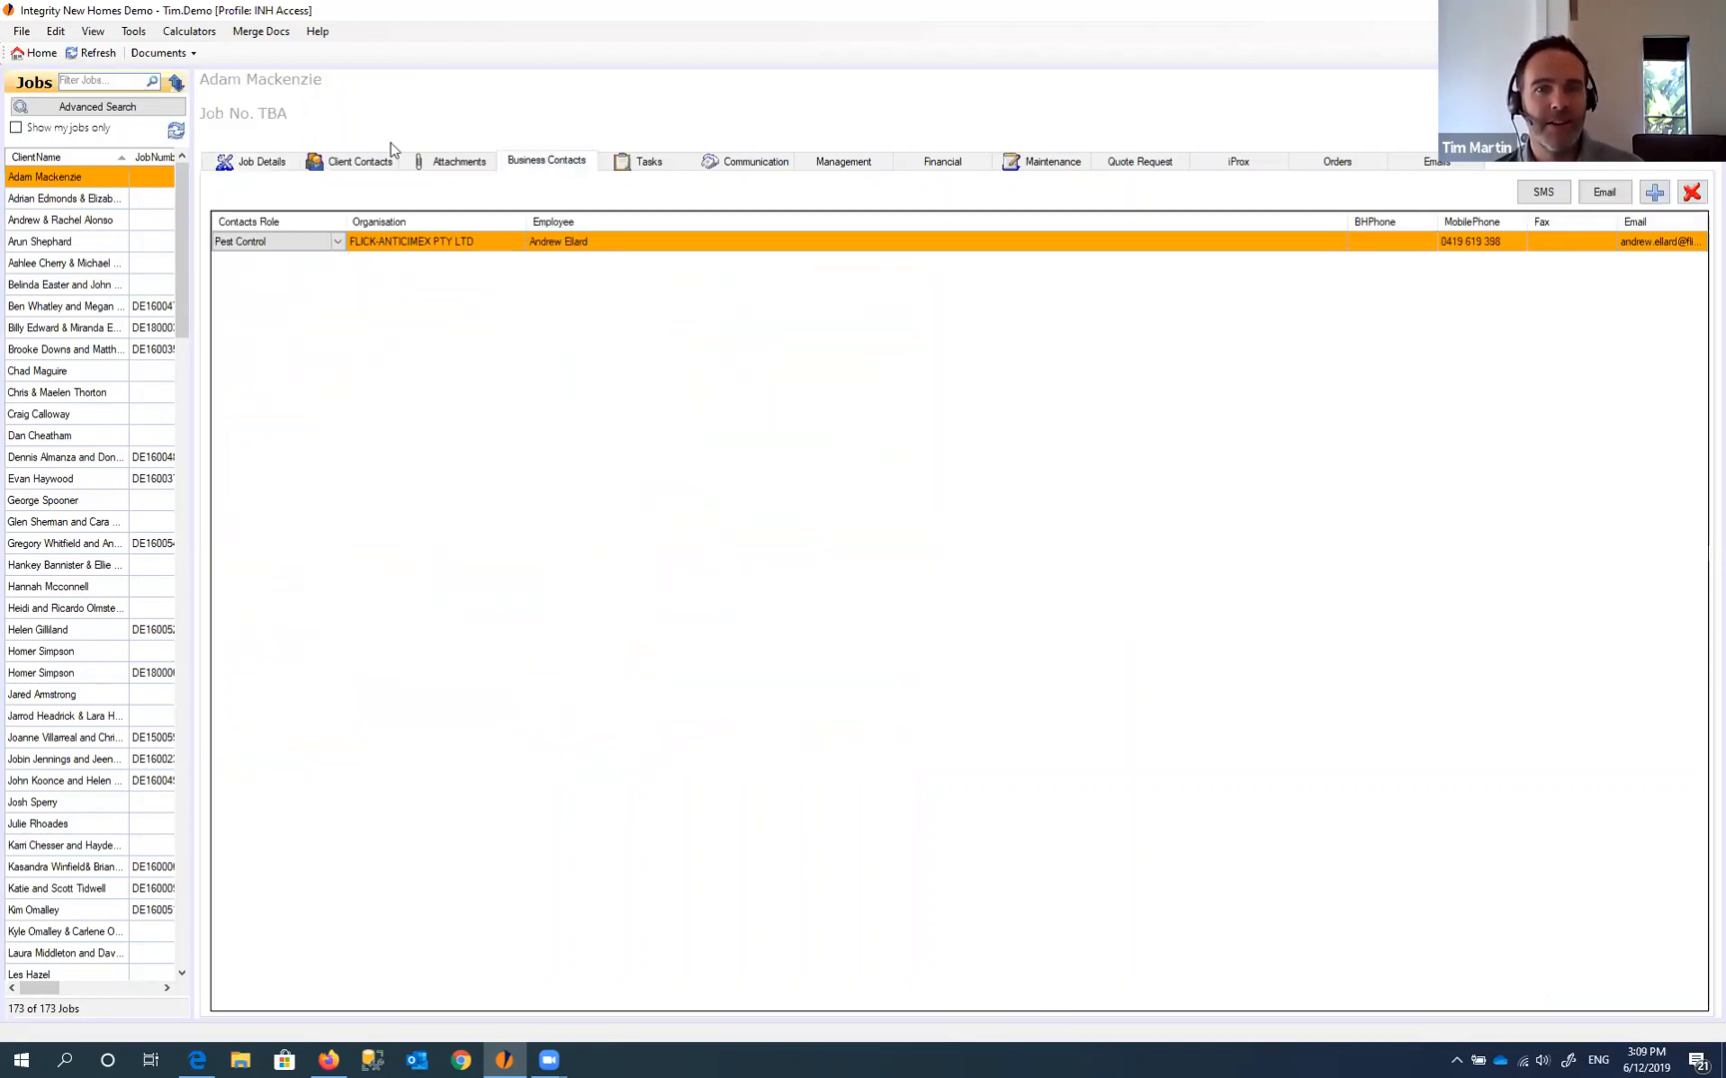
# - Switch to the Business Contacts view, then back to the Jobs view
pyautogui.click(38, 52)
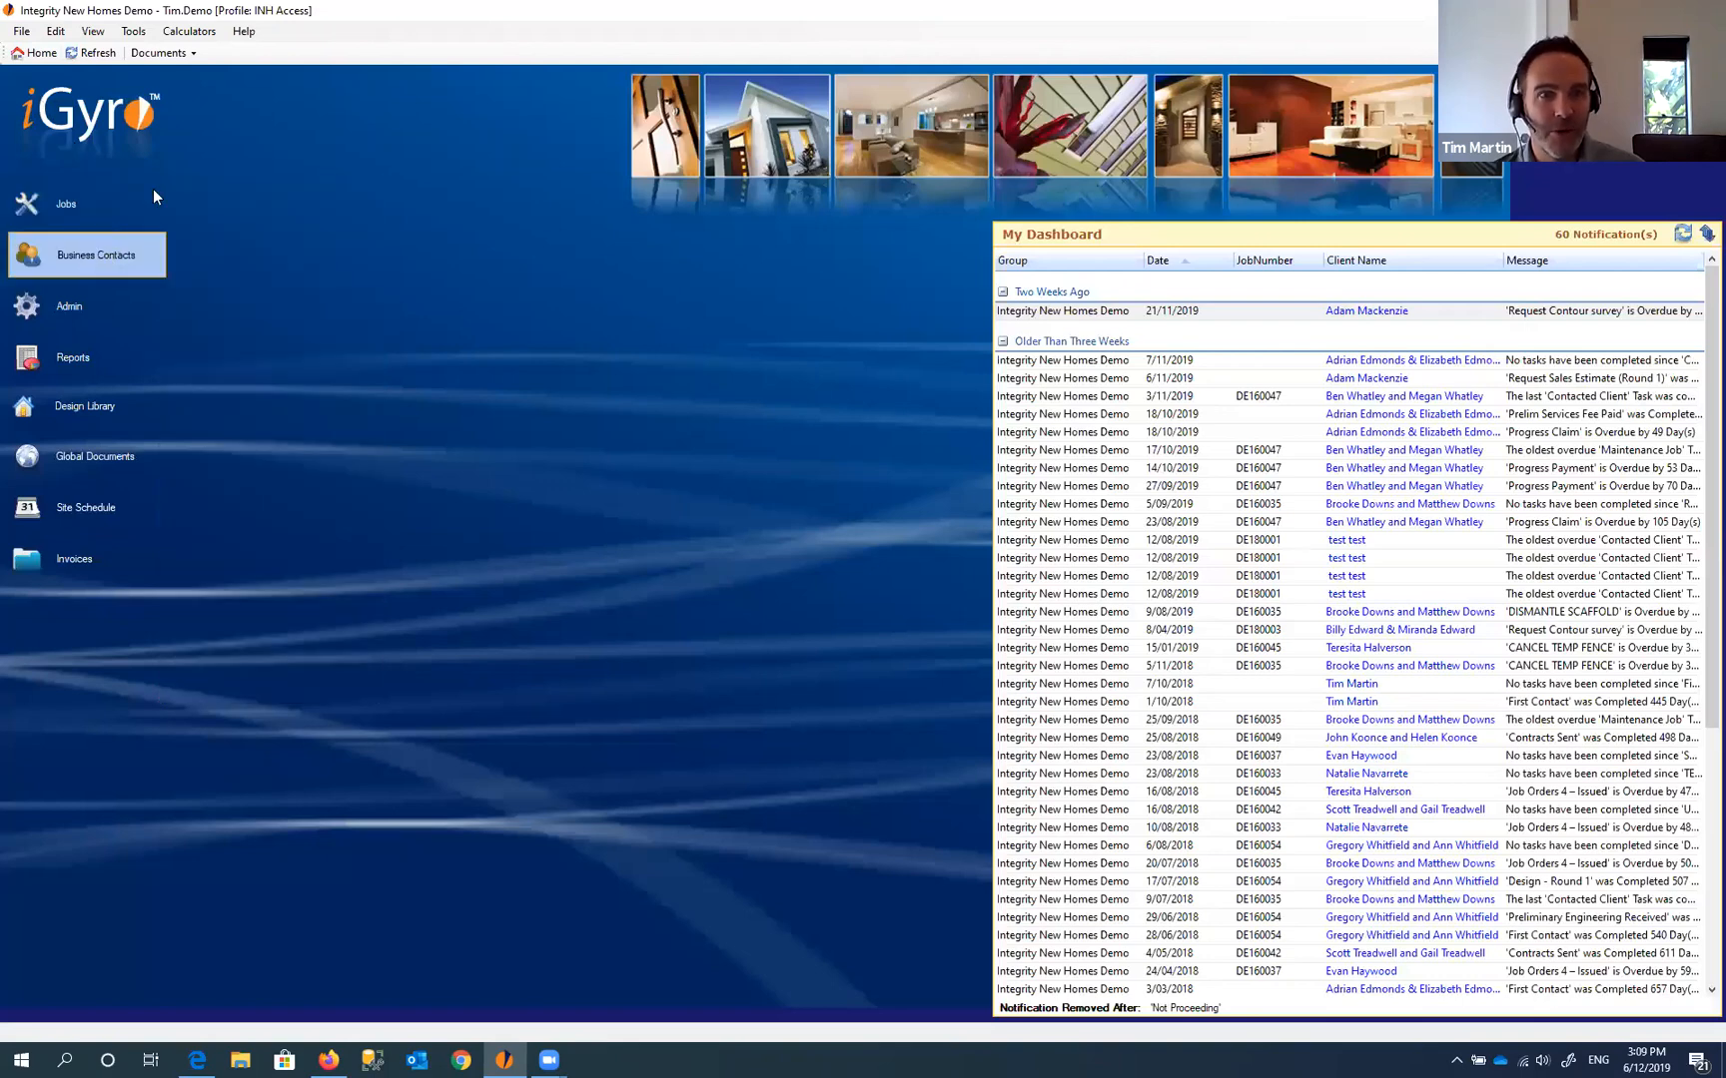
pyautogui.click(186, 55)
pyautogui.click(195, 111)
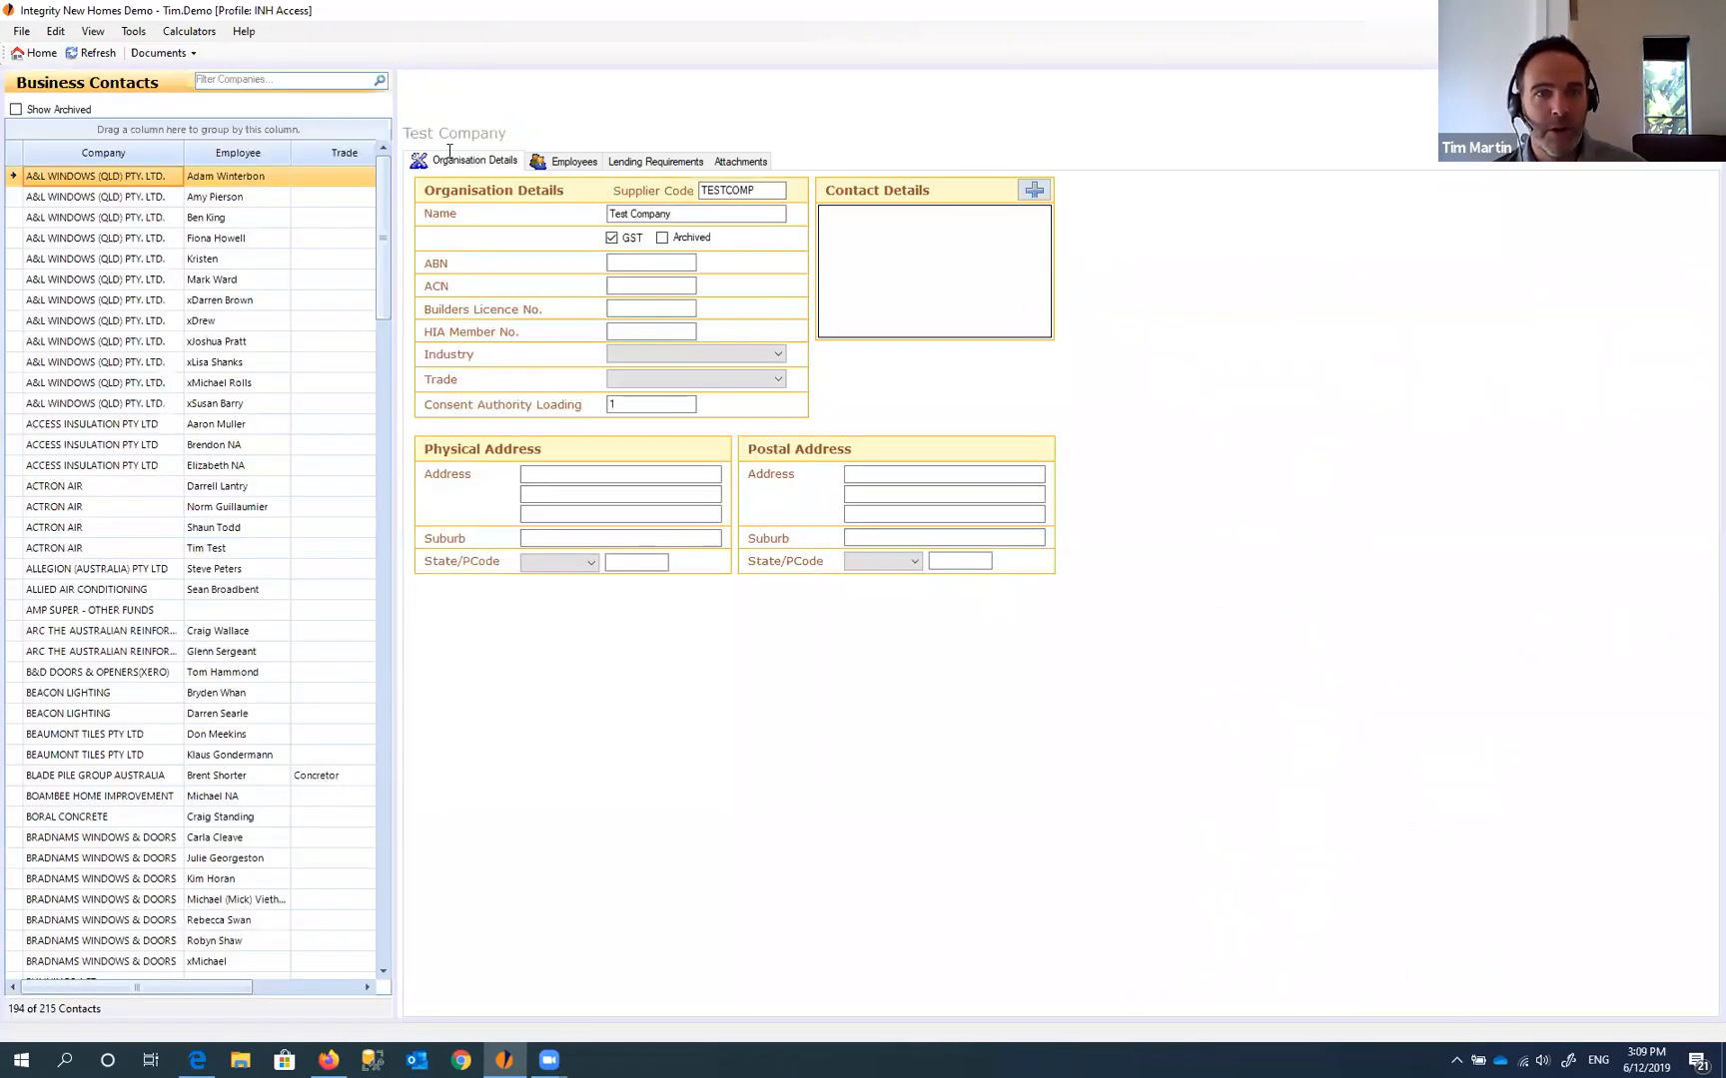
pyautogui.click(177, 58)
pyautogui.click(249, 109)
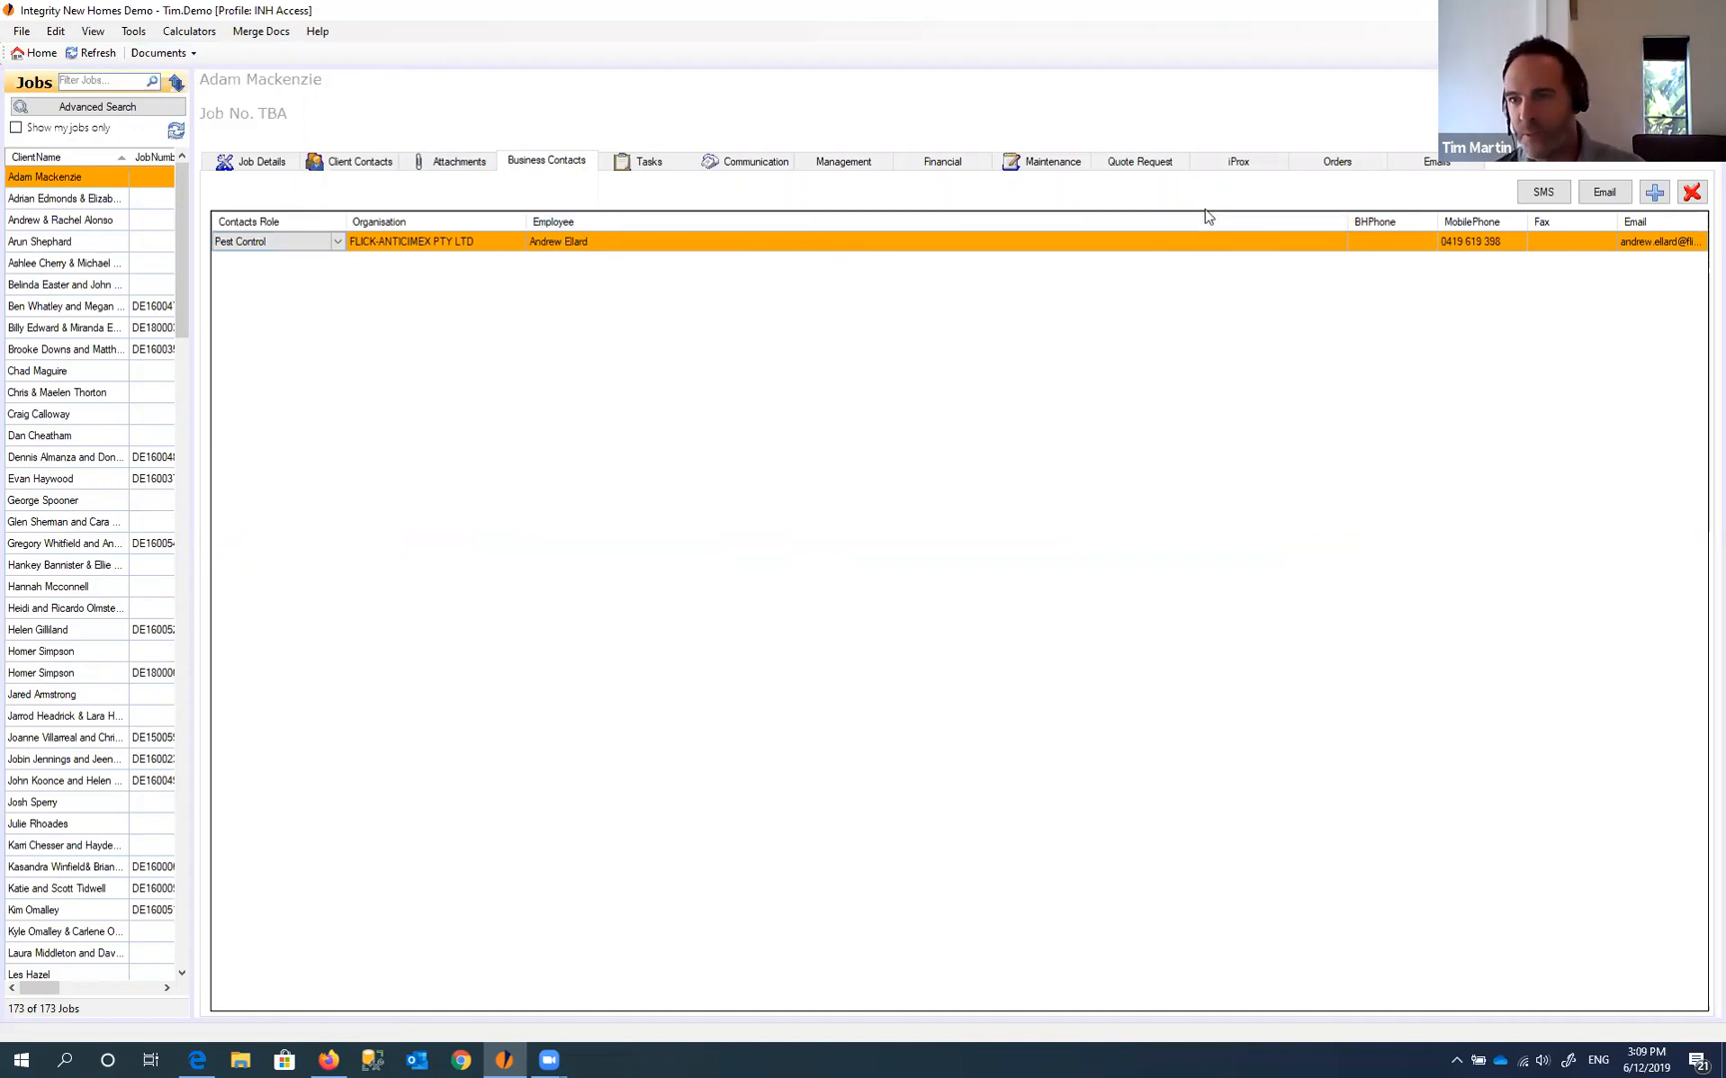
# - Search contacts for 'test' and link the ACTRON AIR contact to the job
pyautogui.click(1654, 191)
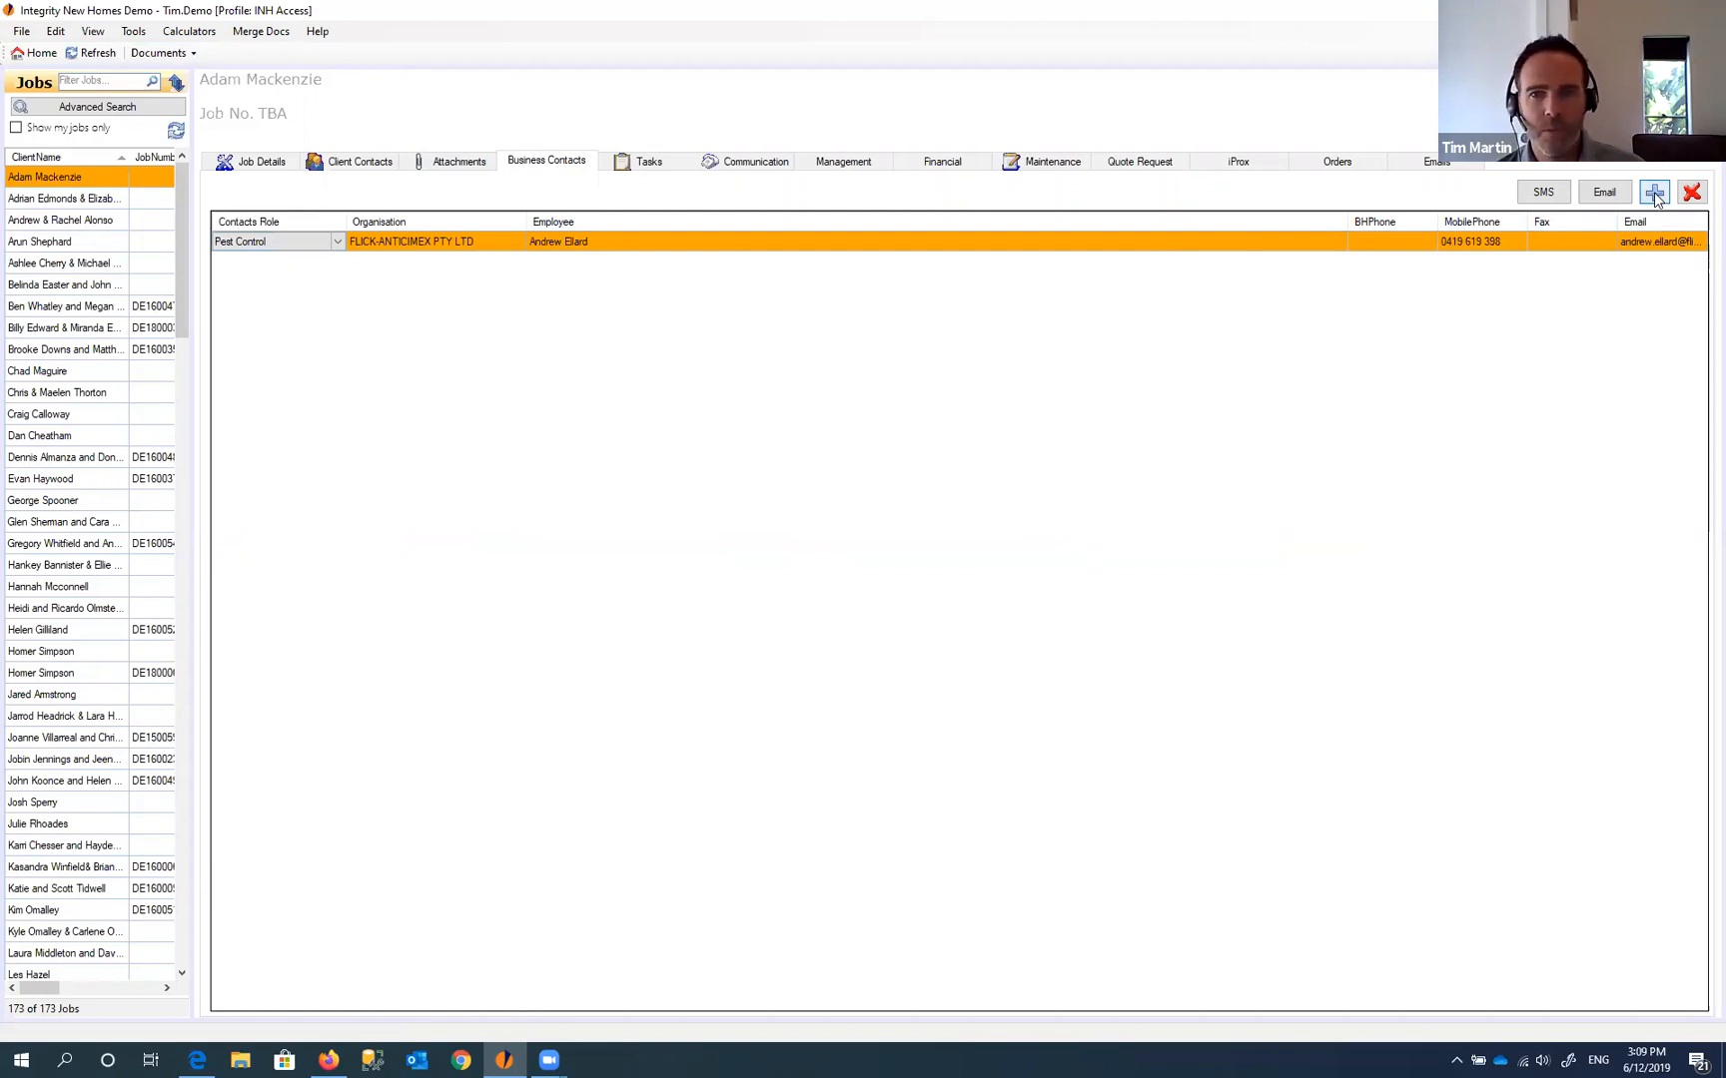
pyautogui.click(230, 145)
pyautogui.write('tes')
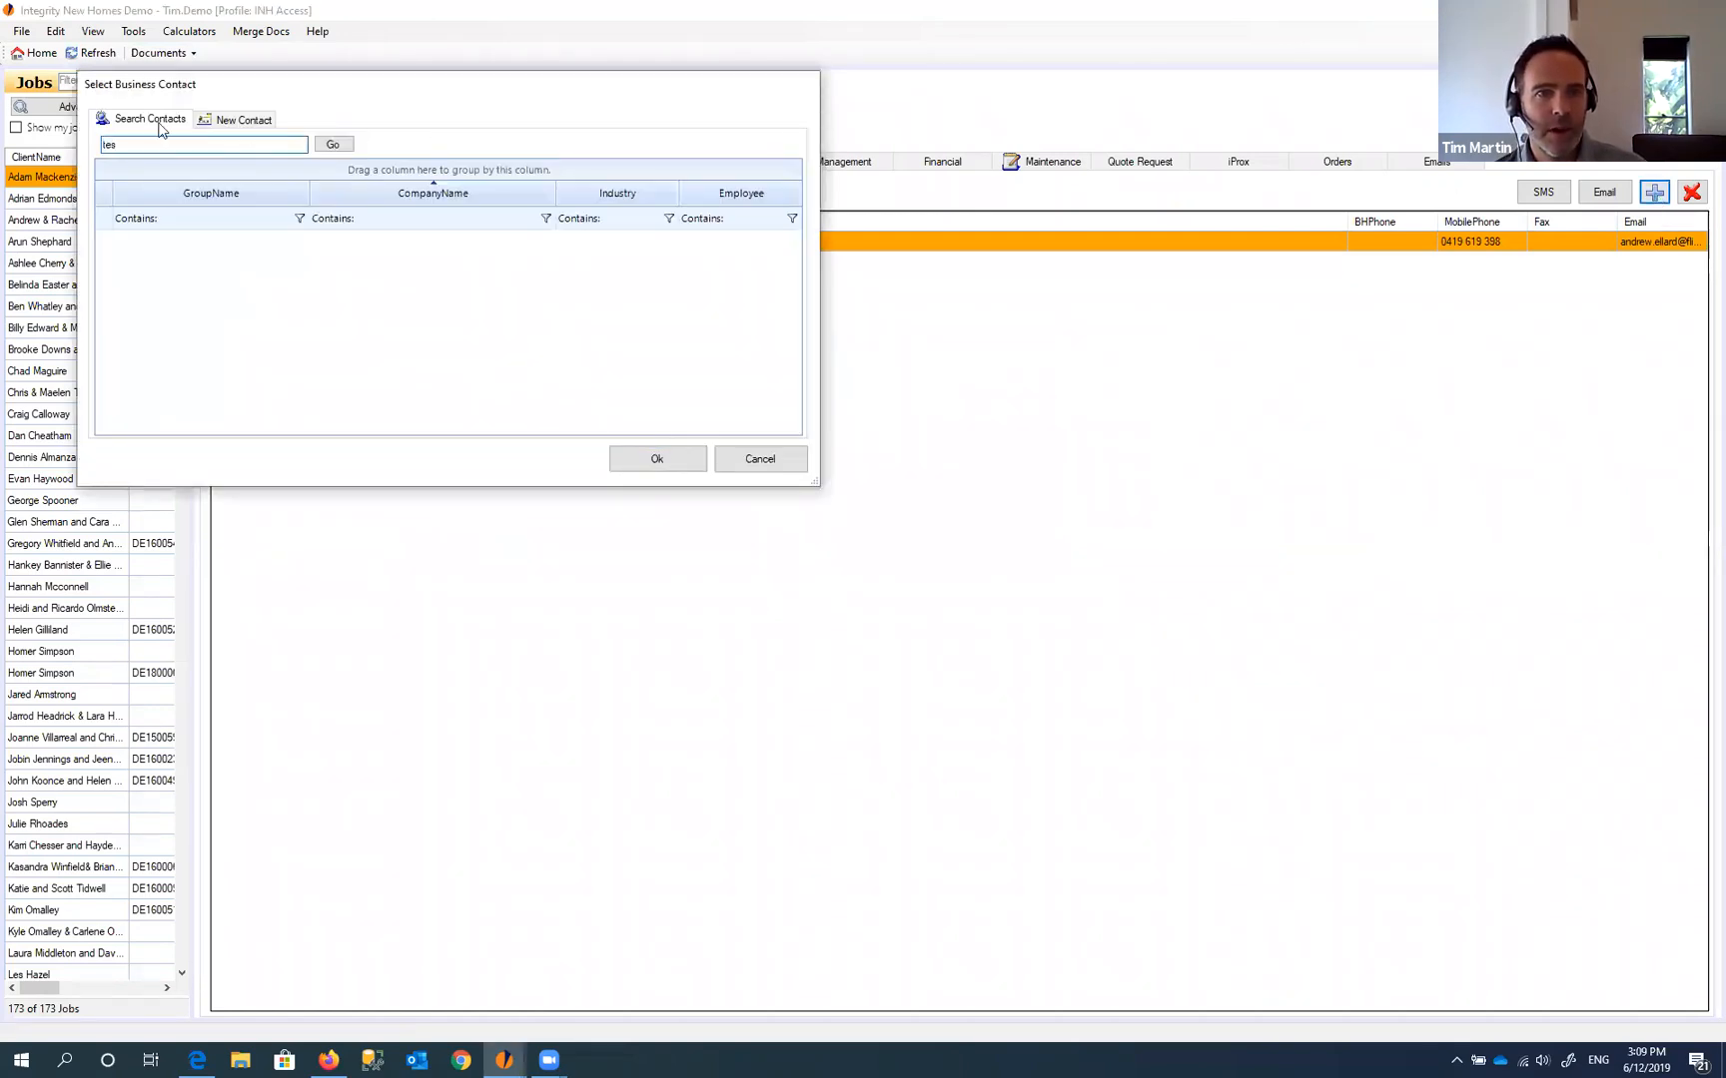
pyautogui.write('t')
pyautogui.click(333, 144)
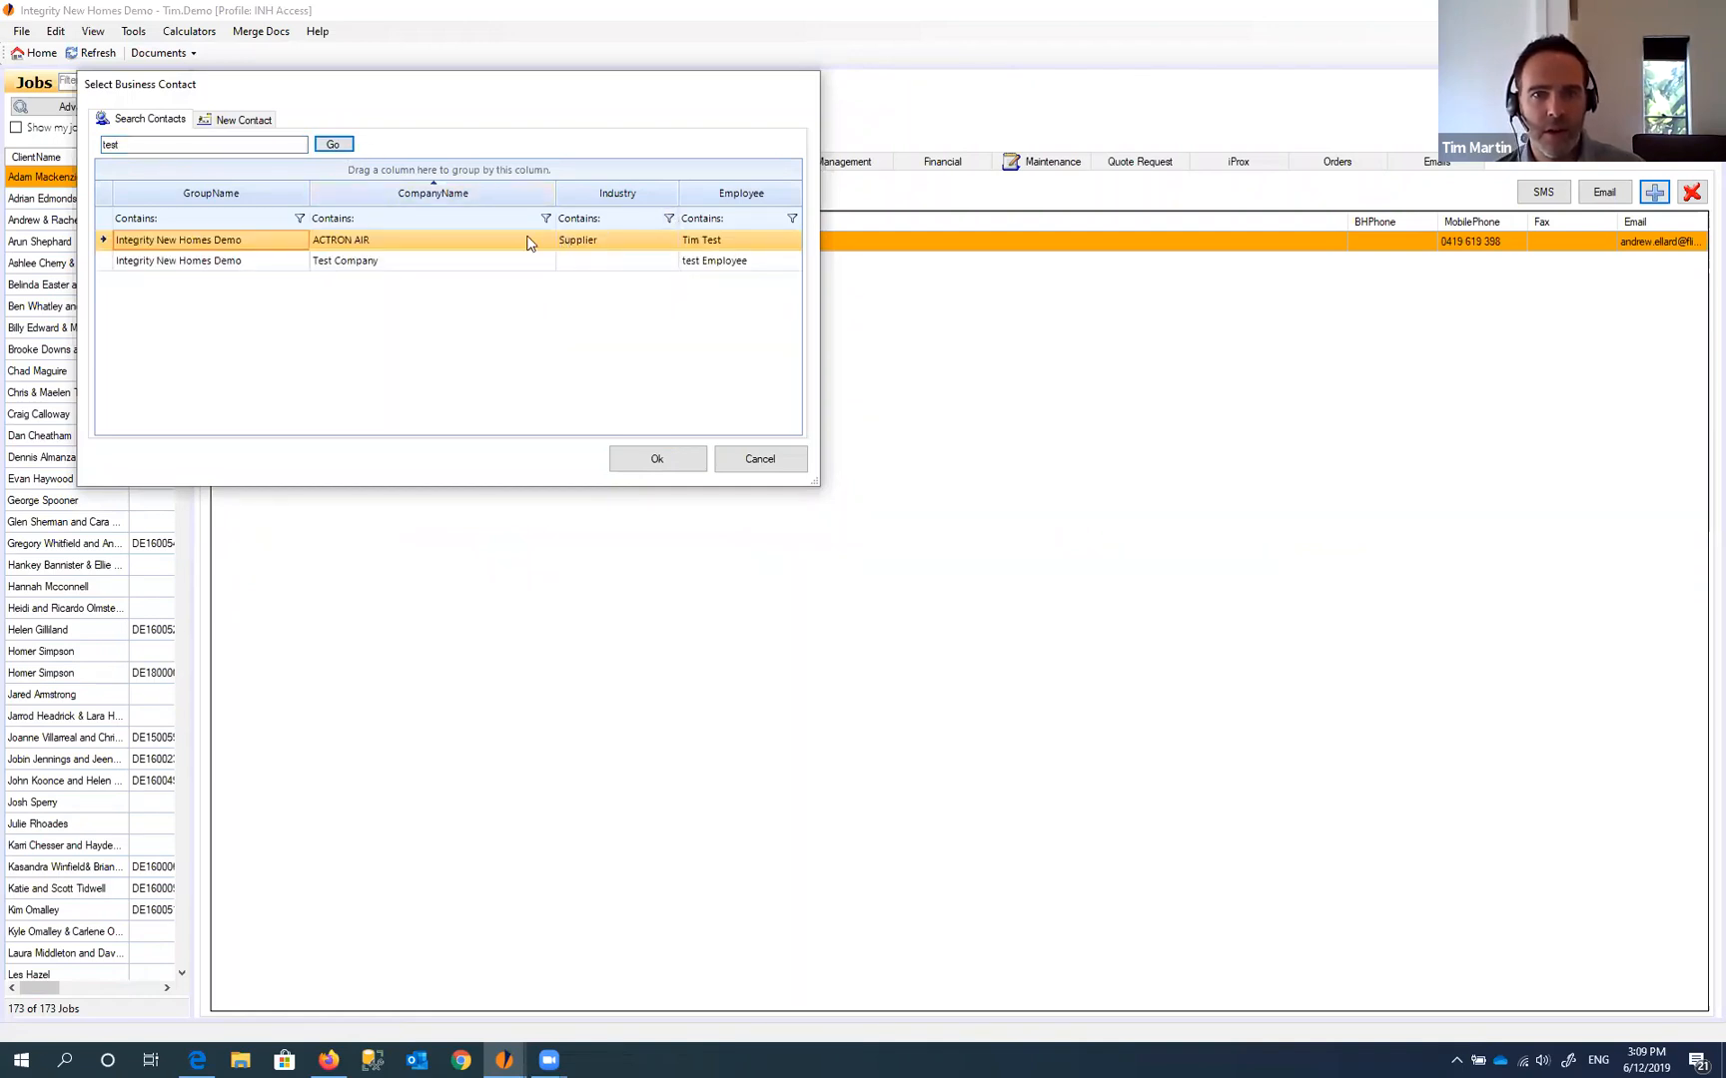
pyautogui.click(527, 243)
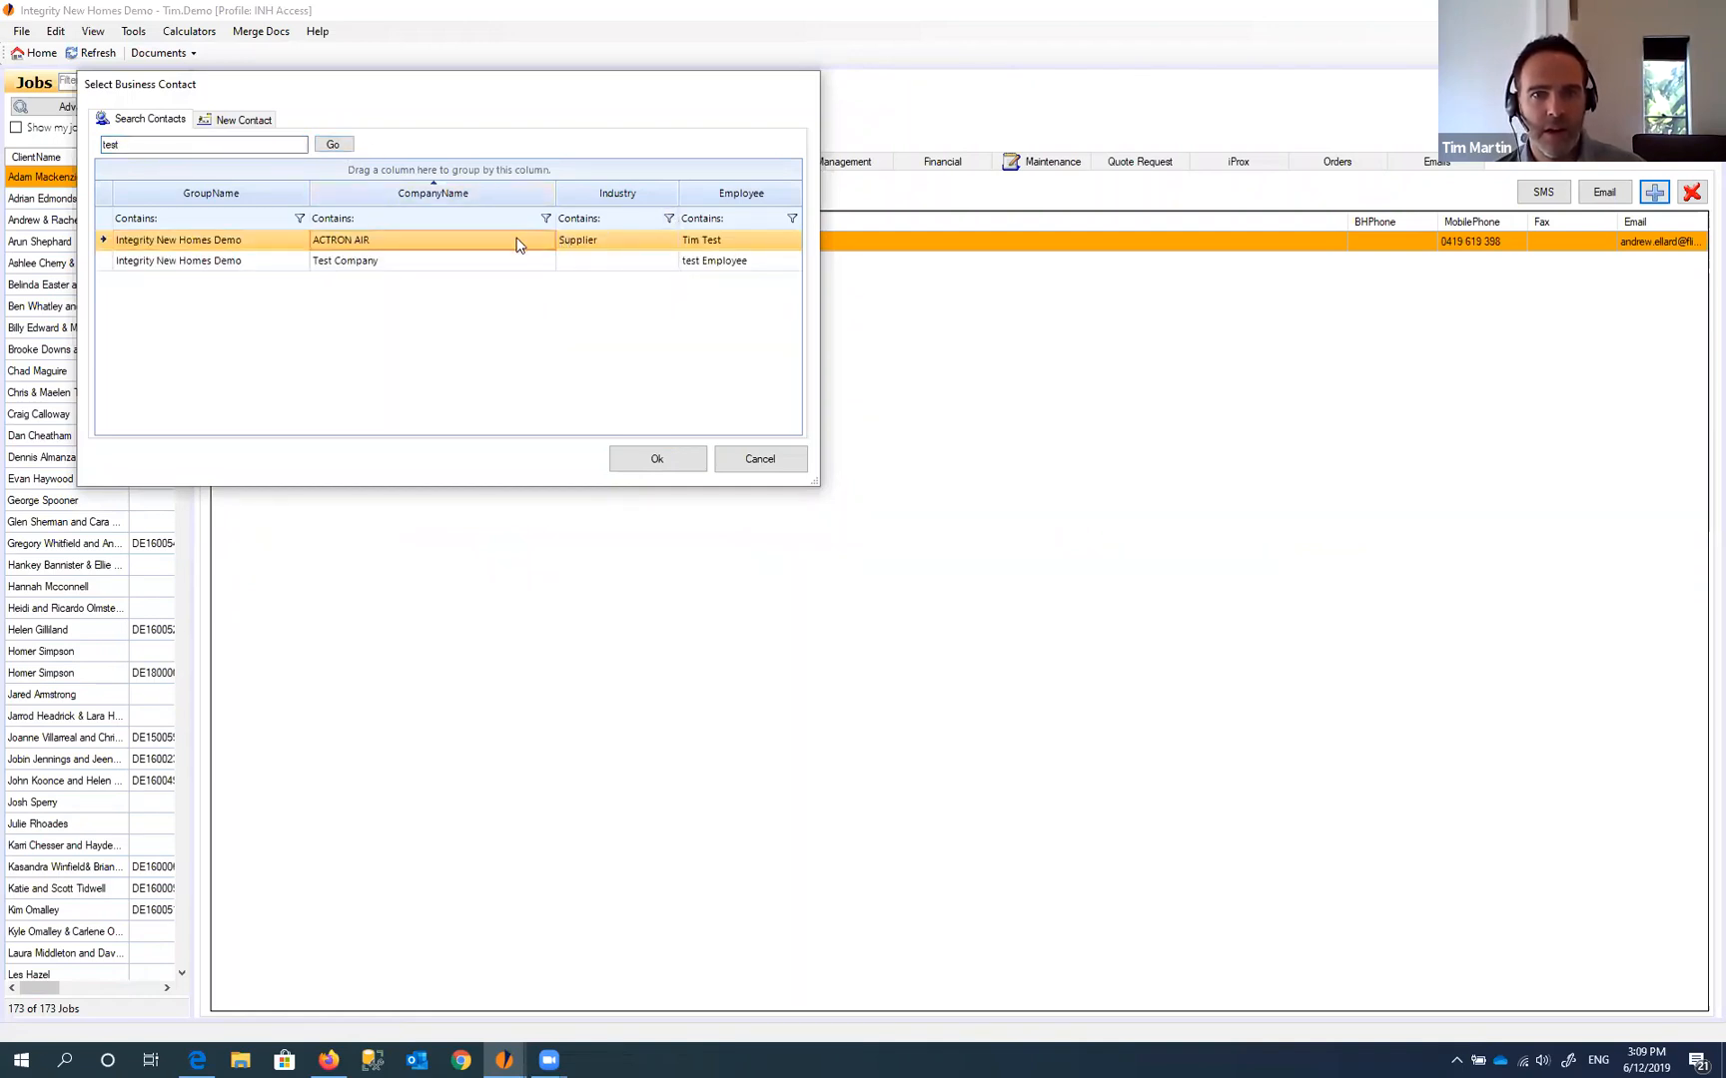
pyautogui.click(658, 460)
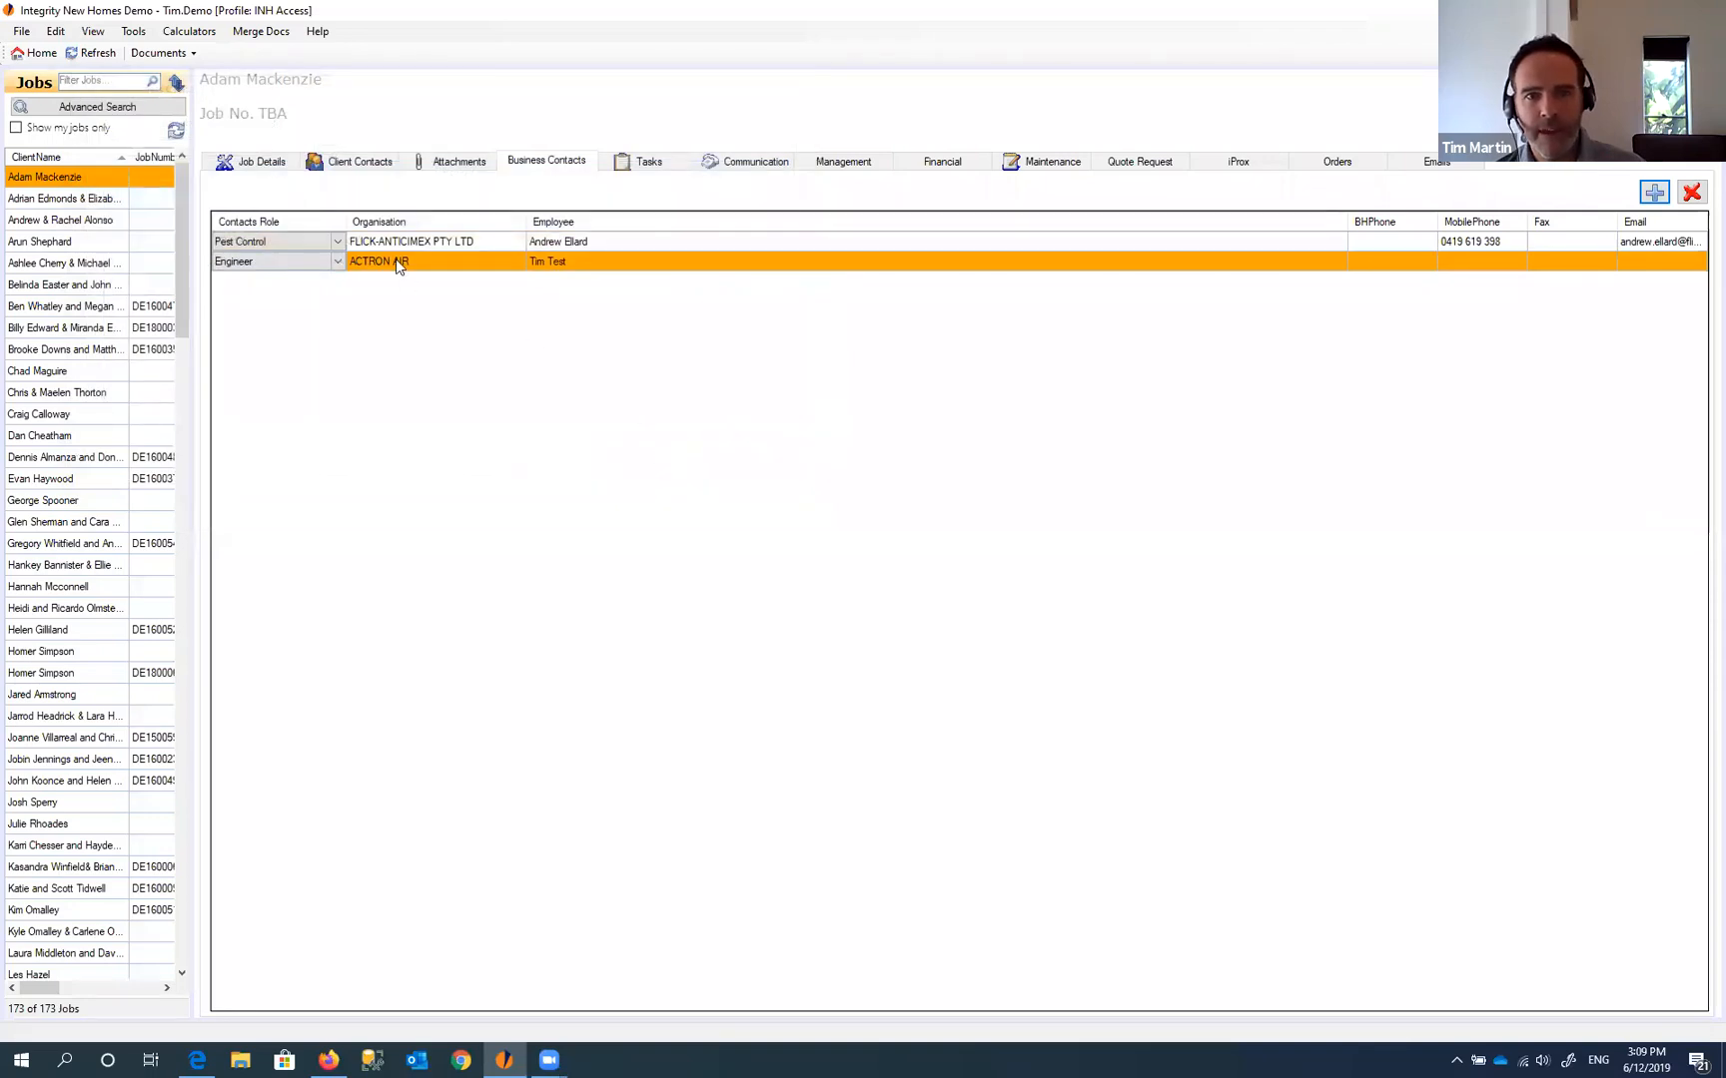
# - Confirm the new ACTRON AIR row's contact role is Engineer
pyautogui.click(367, 243)
pyautogui.click(366, 263)
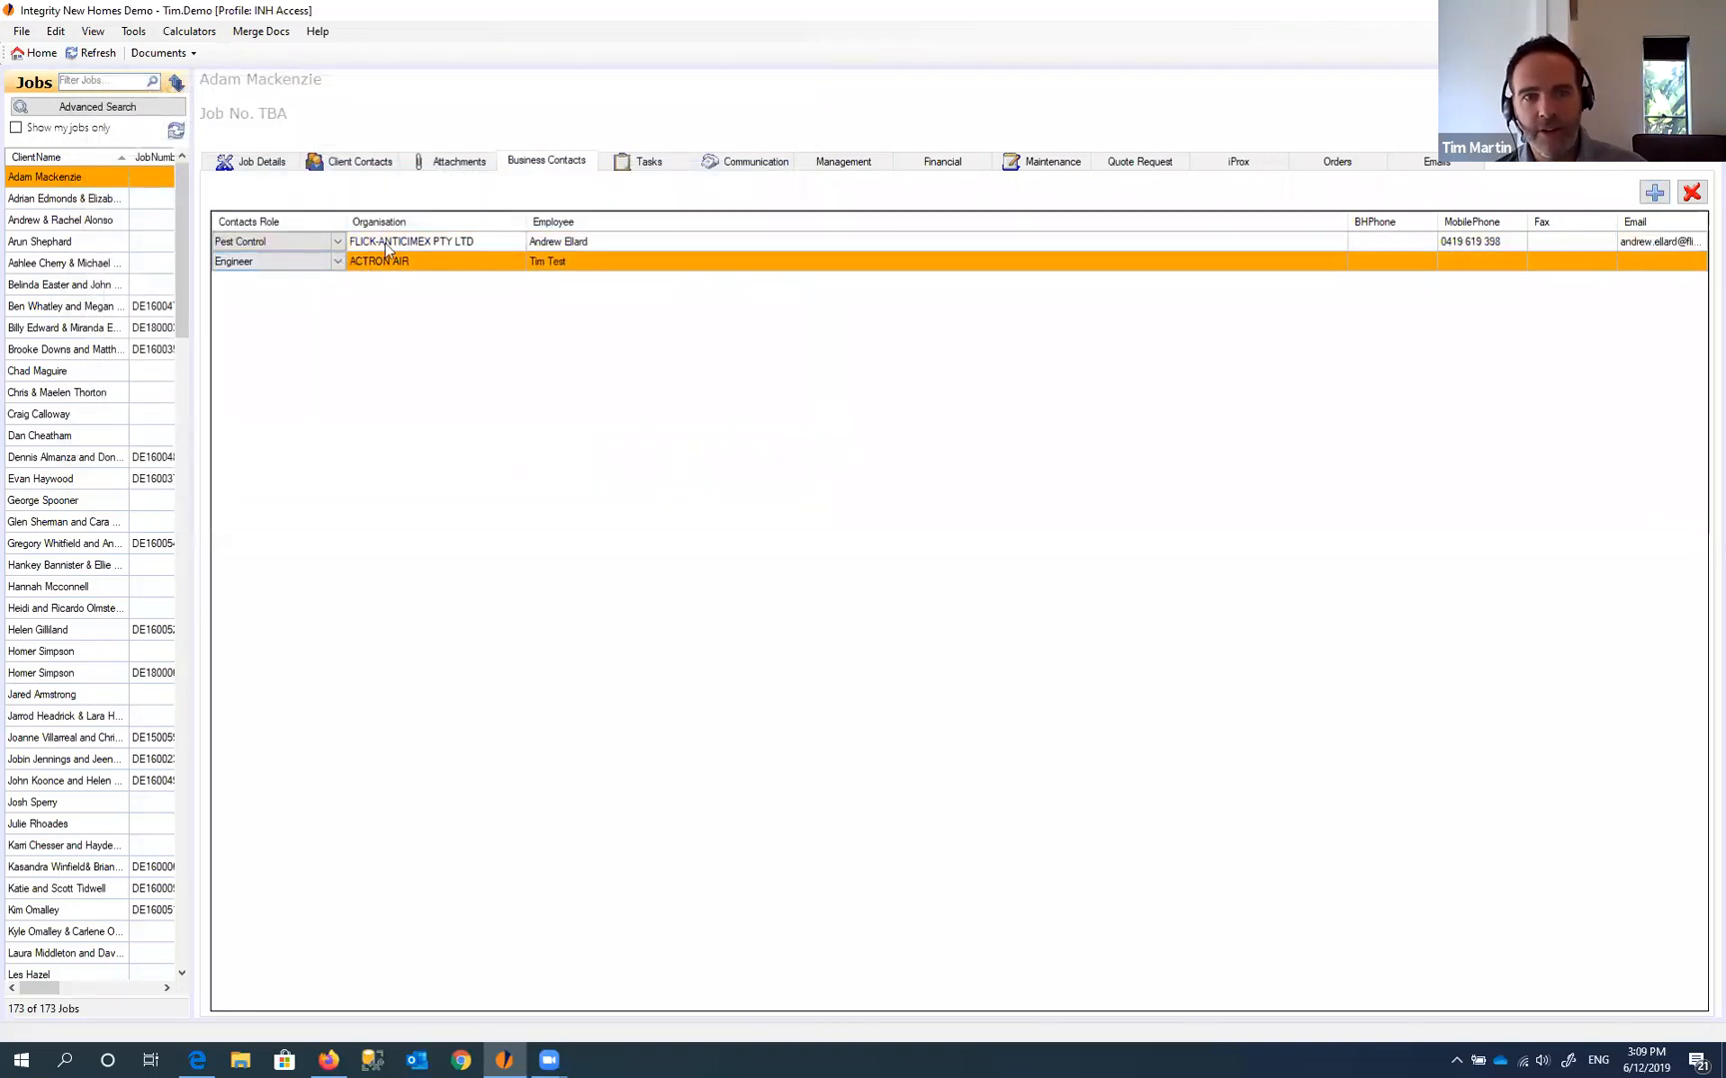
pyautogui.click(328, 265)
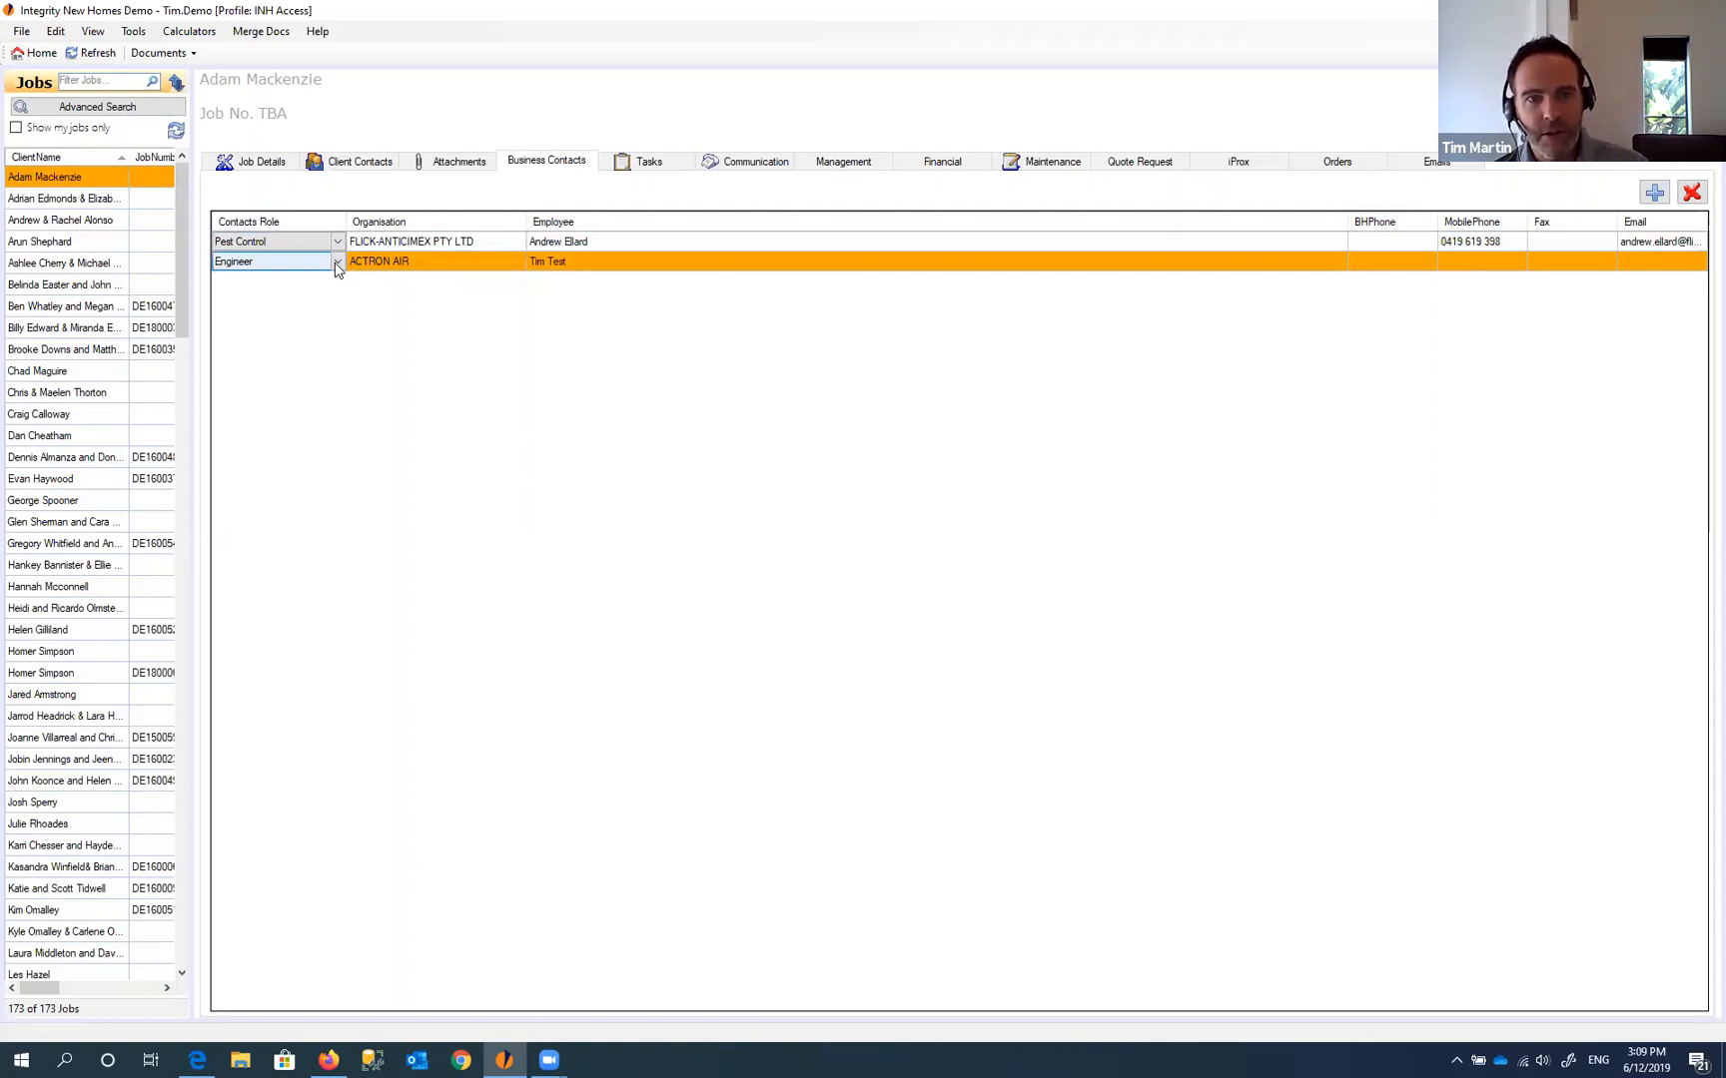
pyautogui.click(336, 262)
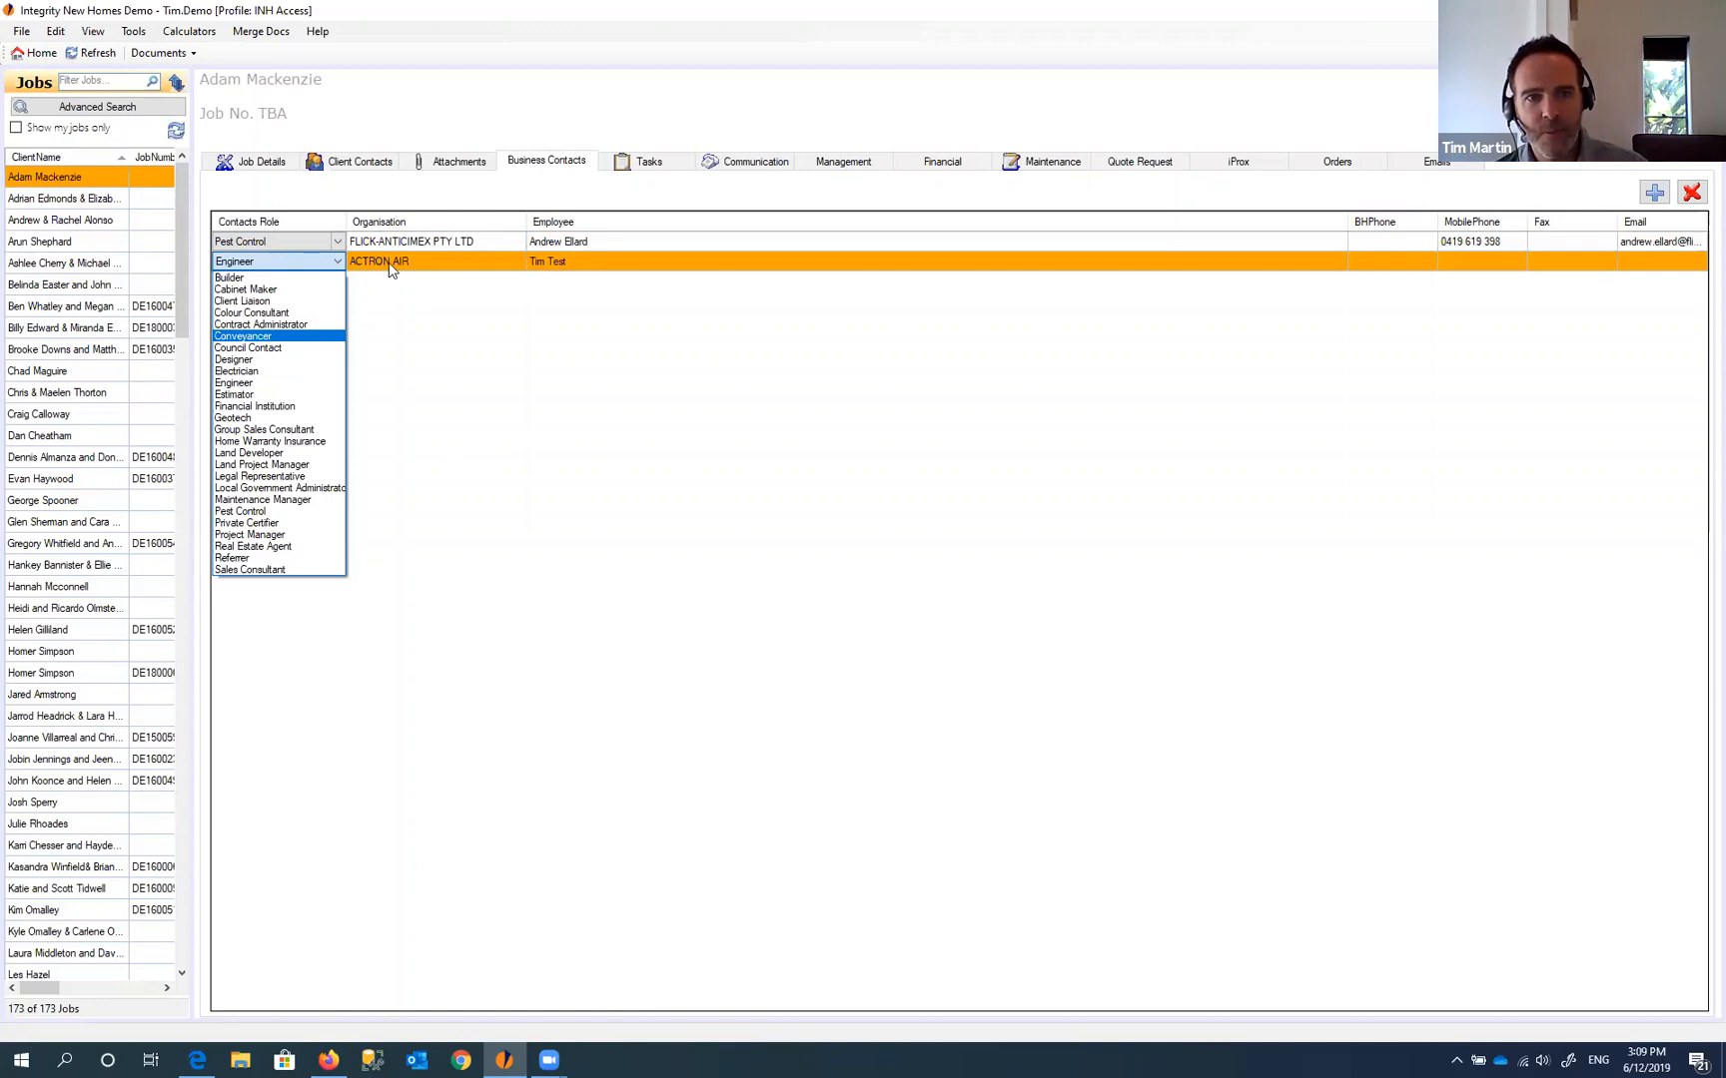
pyautogui.click(256, 127)
pyautogui.click(160, 53)
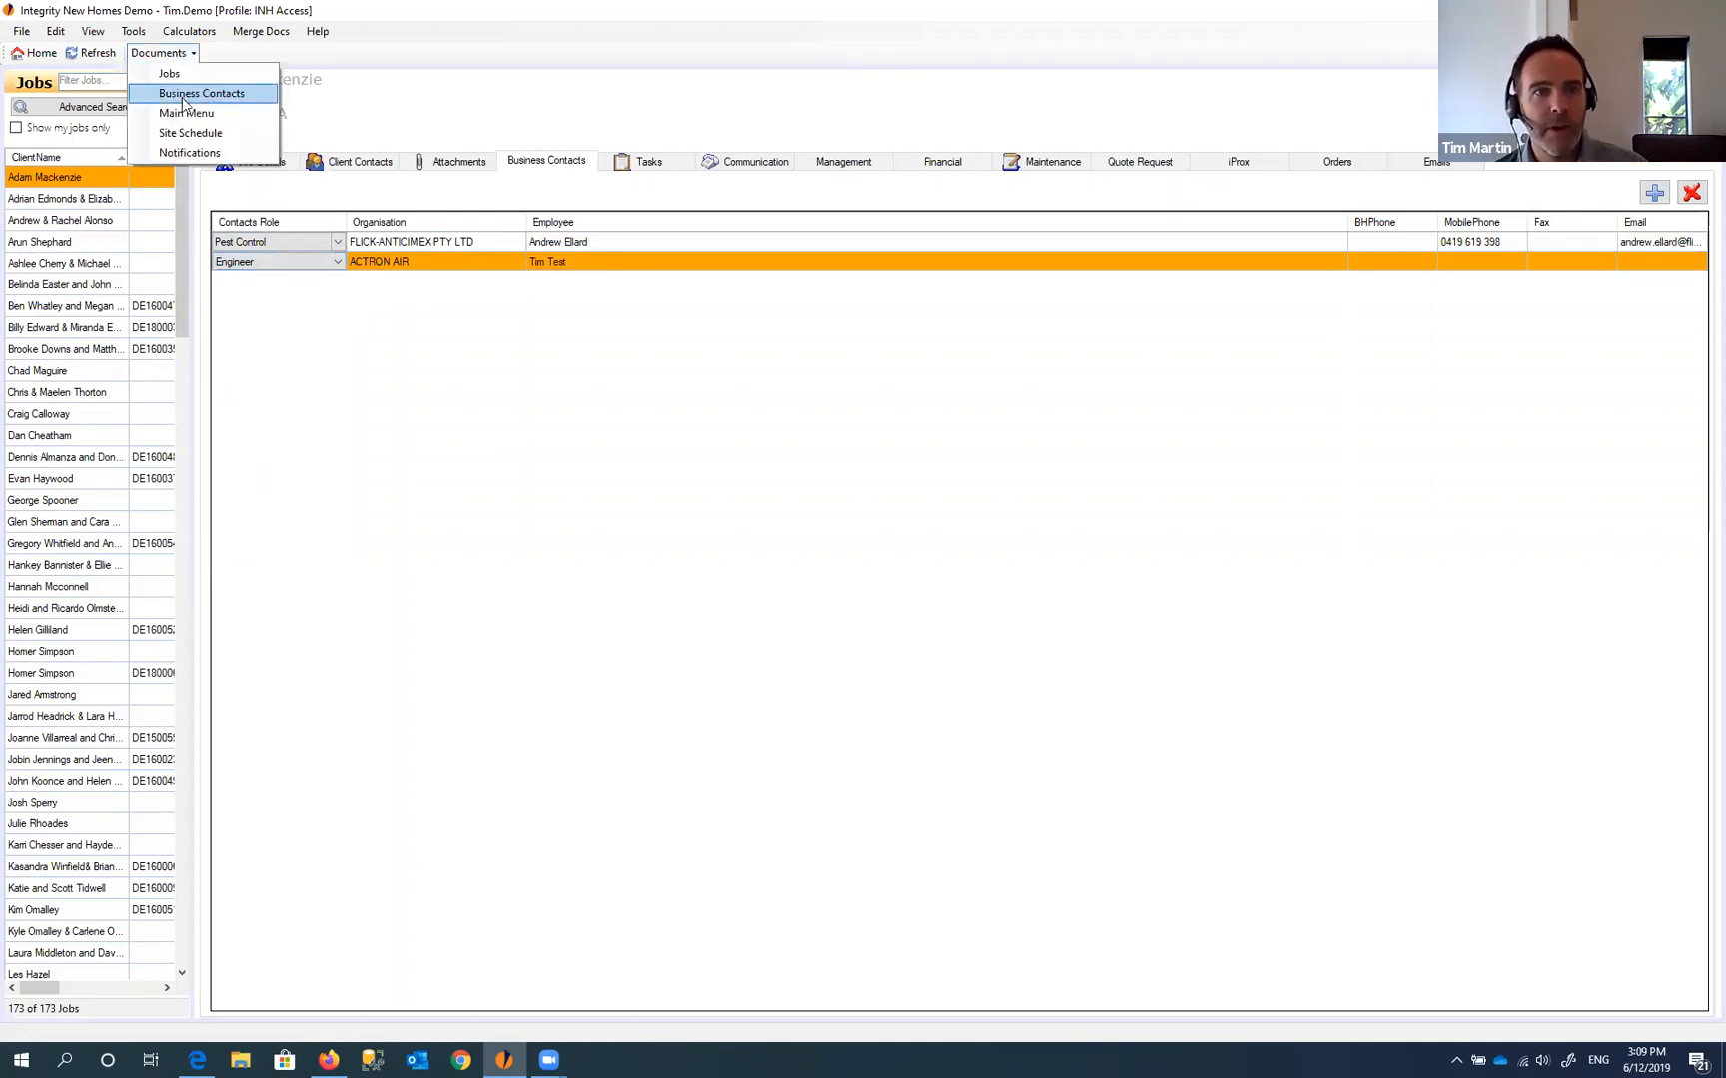
# - Filter Business Contacts by 'test' and select ACTRON AIR's test employee record
pyautogui.click(186, 95)
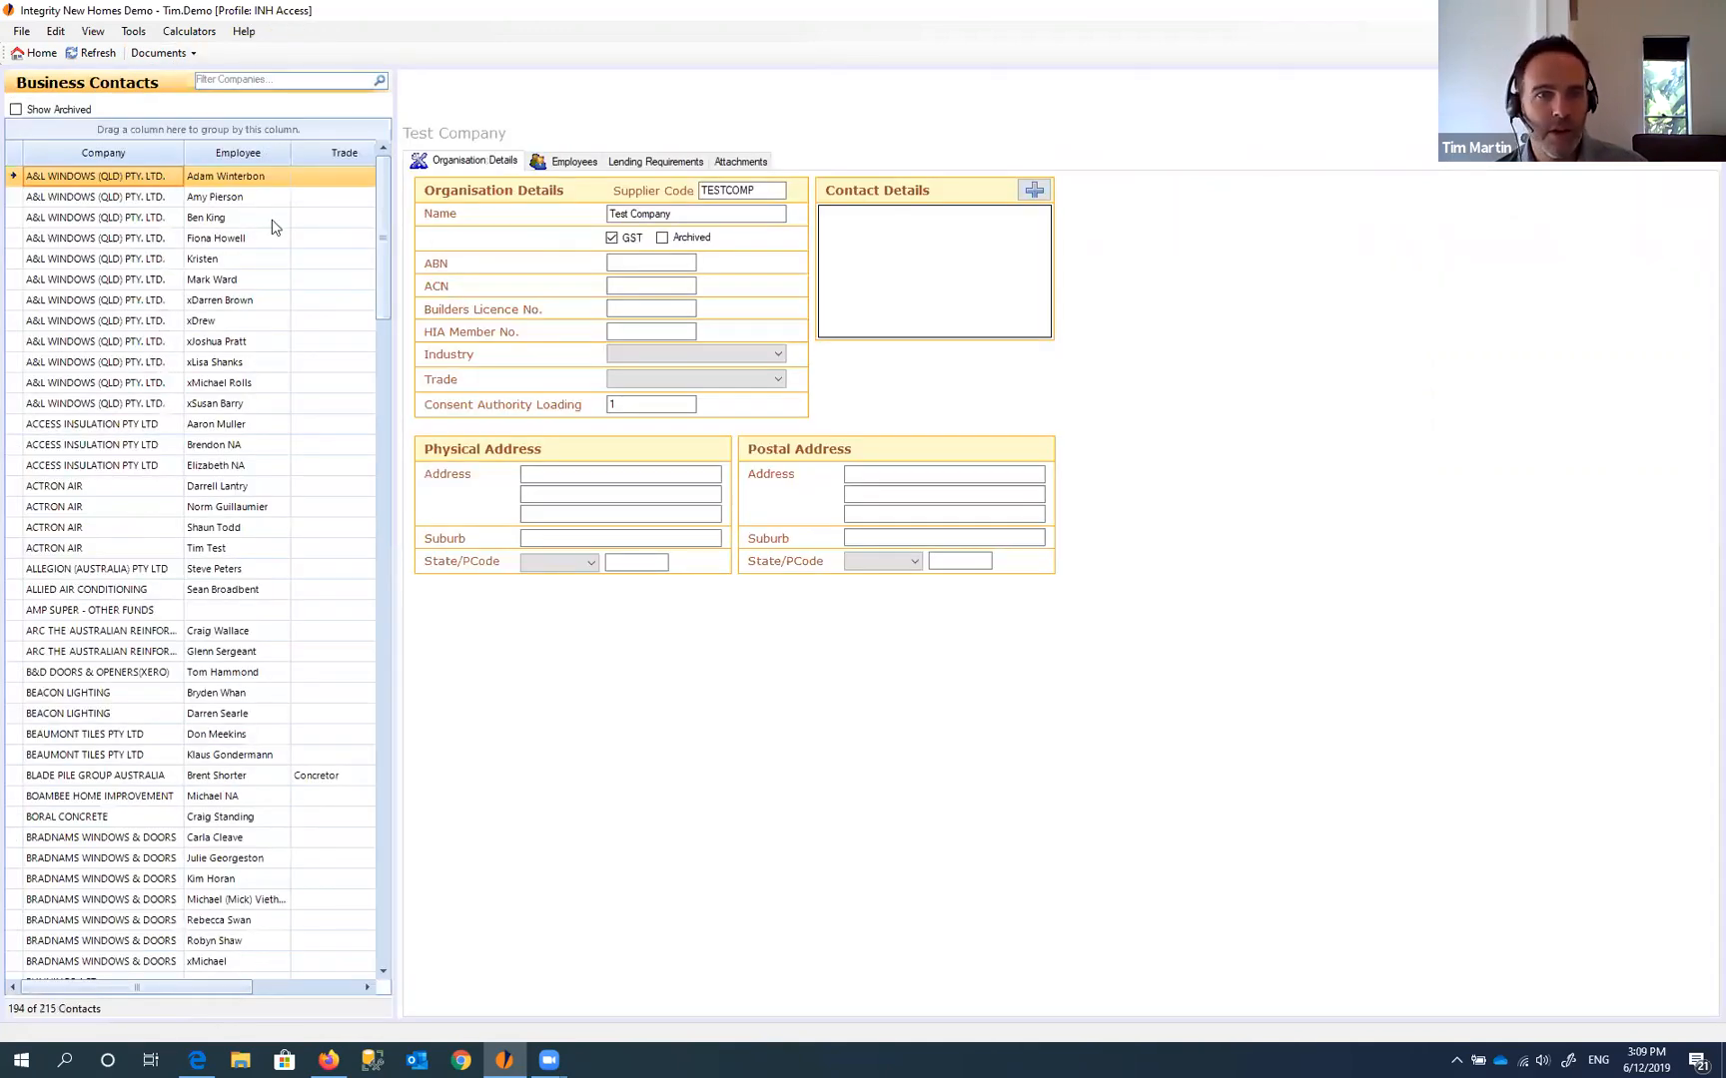
pyautogui.click(262, 80)
pyautogui.write('test')
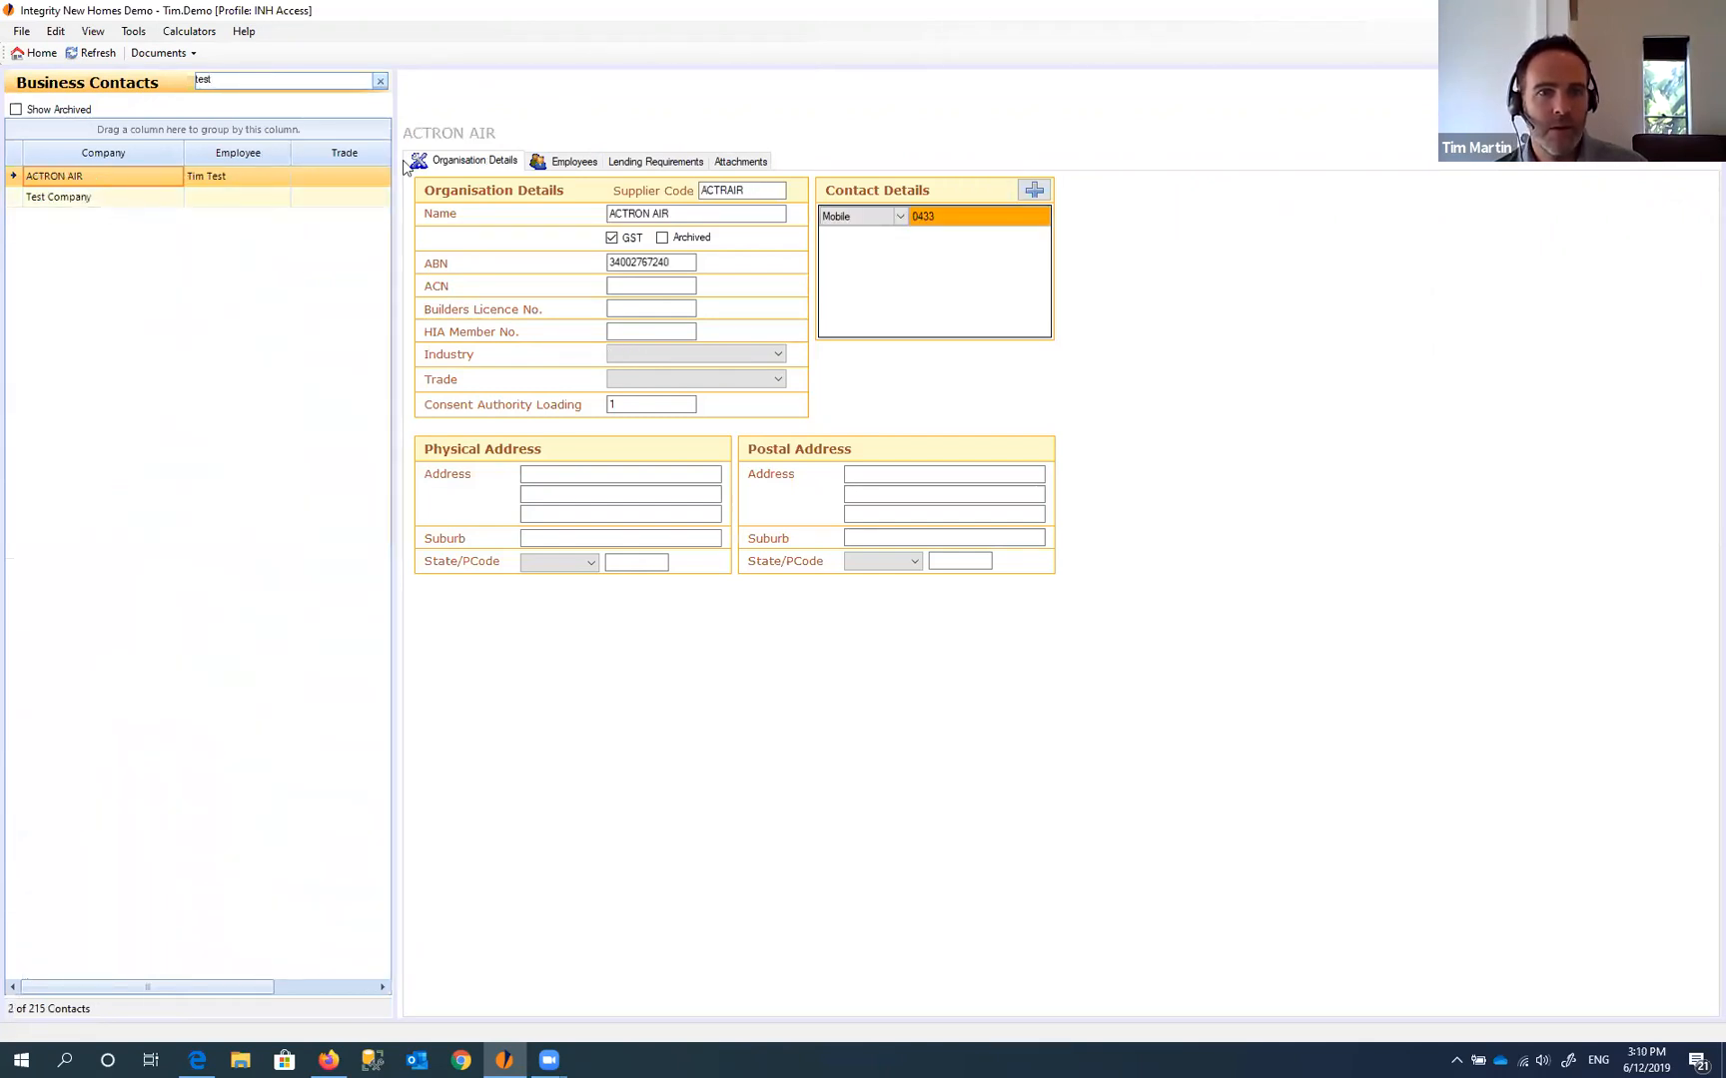
pyautogui.click(108, 196)
pyautogui.click(228, 176)
pyautogui.click(569, 165)
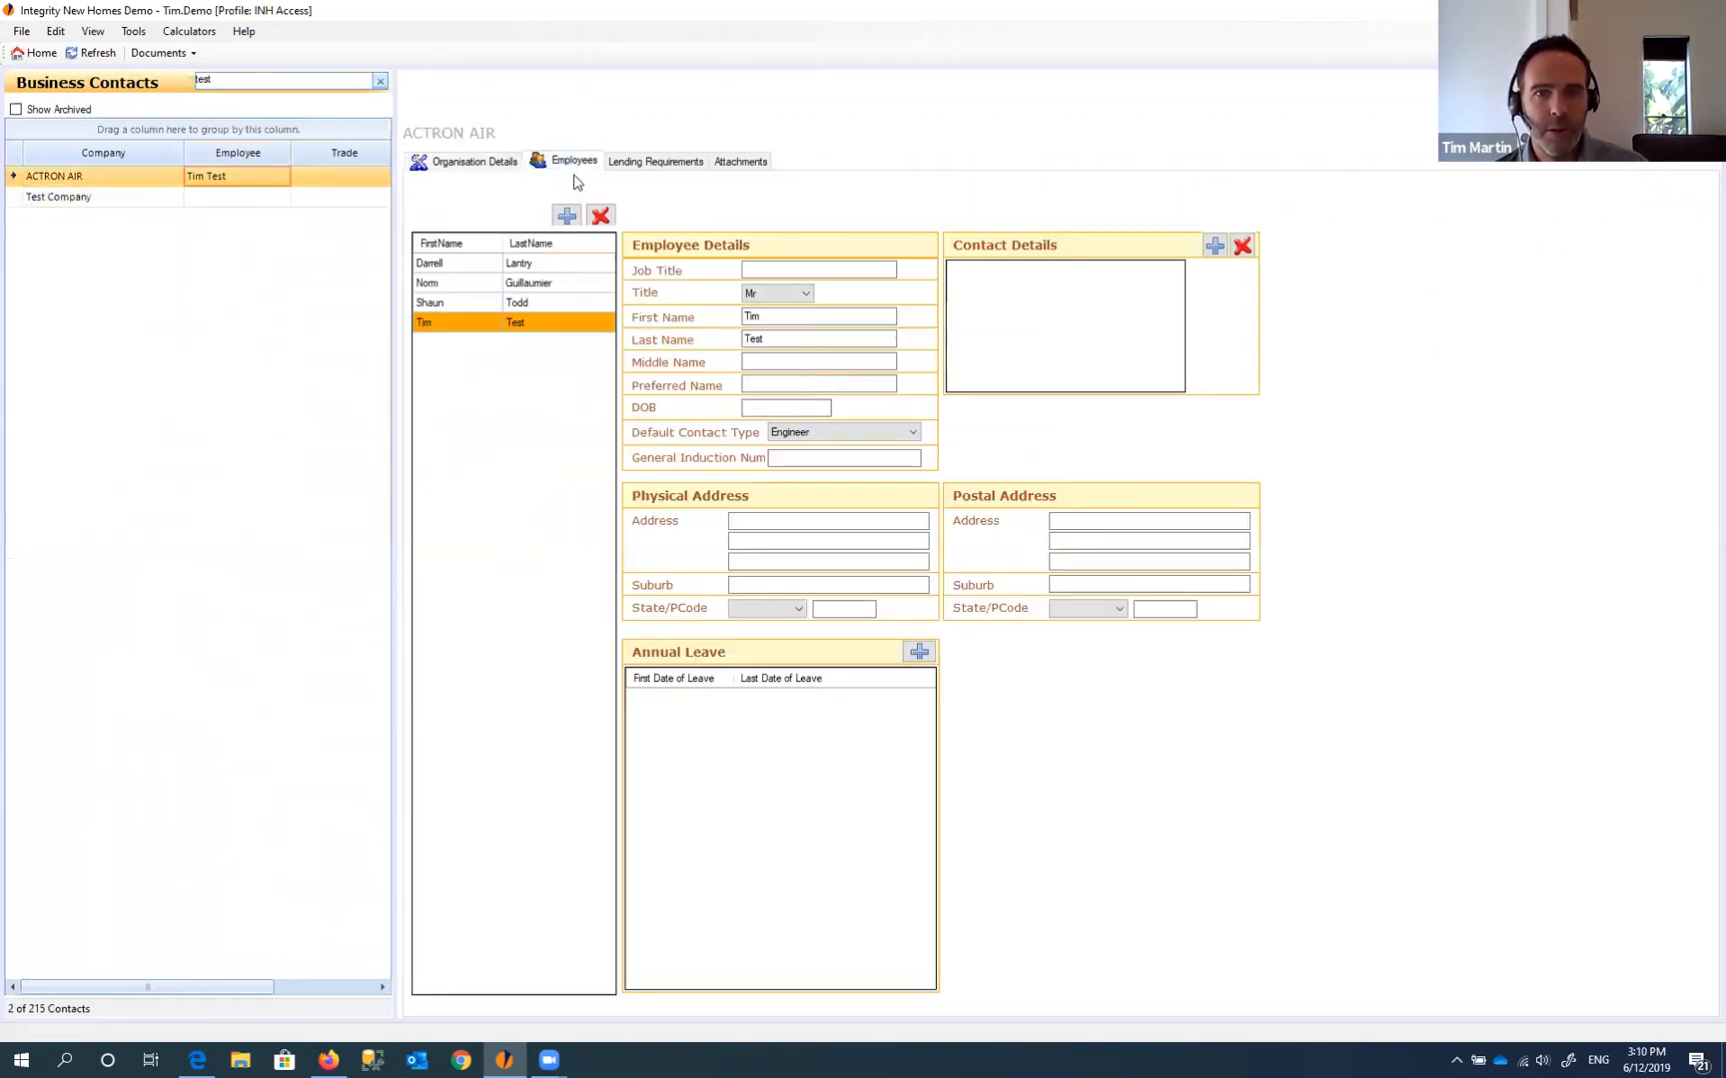
pyautogui.click(543, 304)
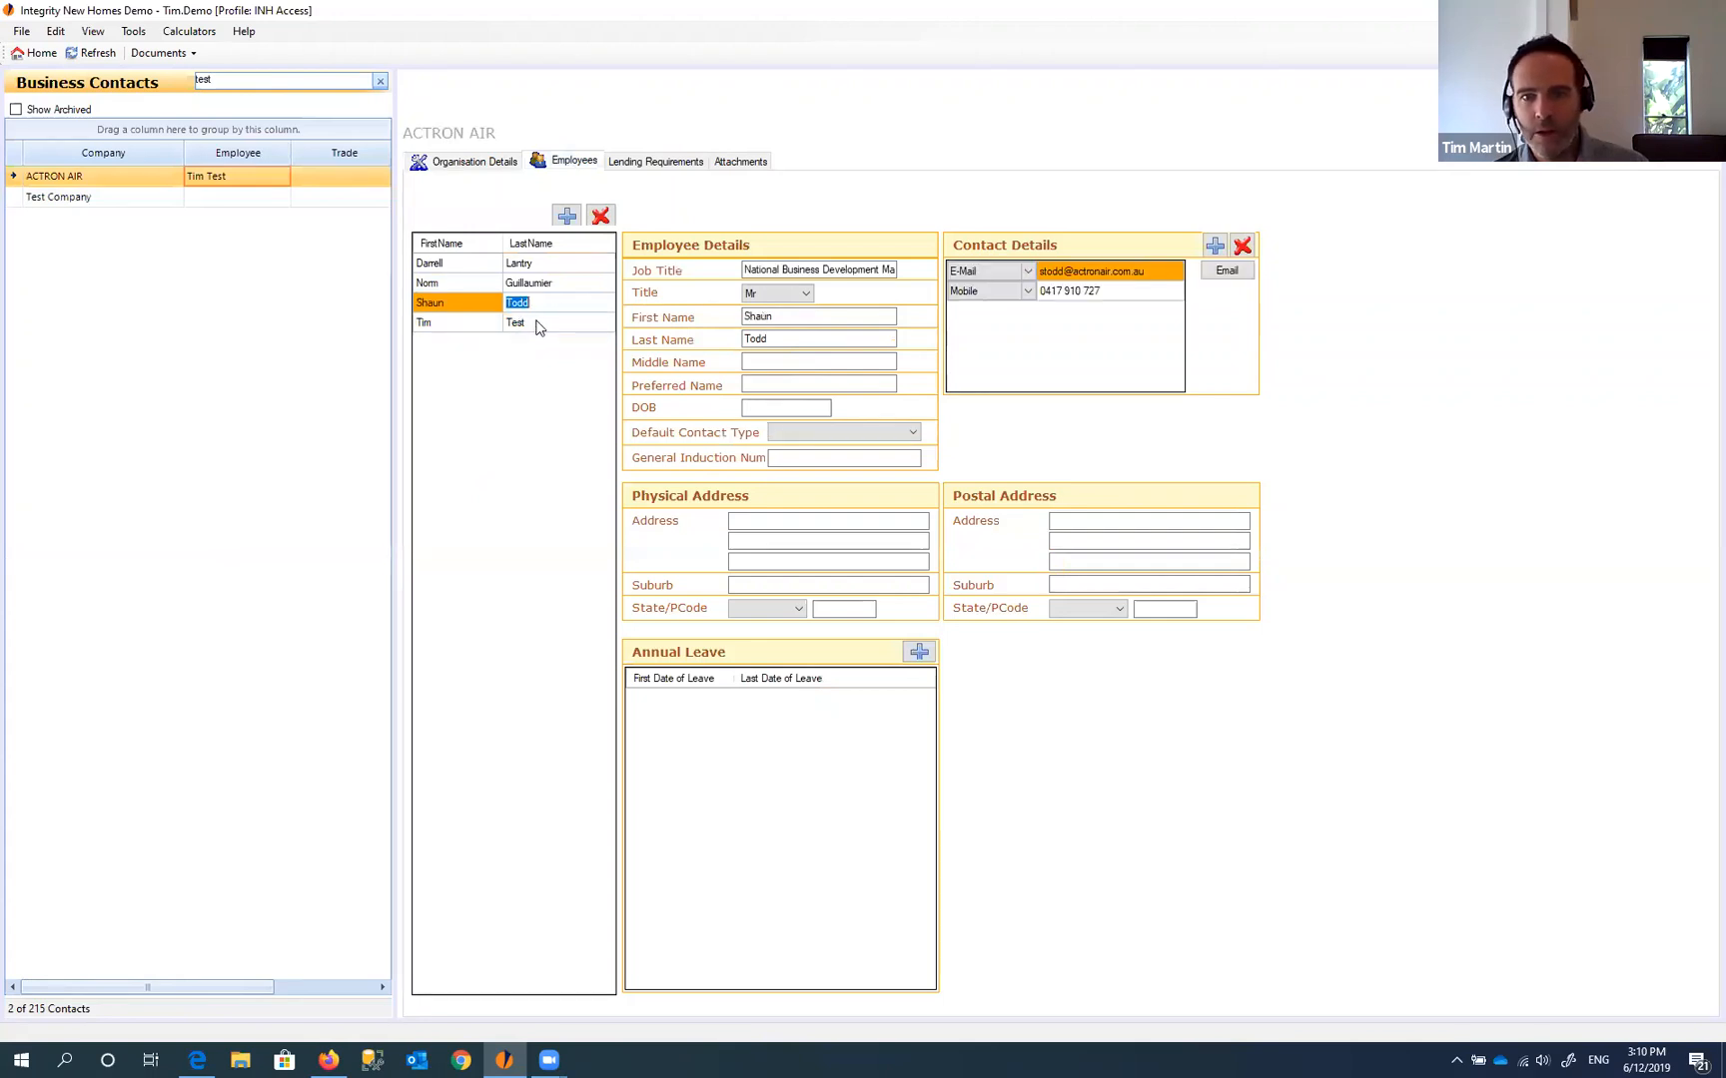
pyautogui.click(537, 324)
# - Change the test employee's default contact type to Referrer
pyautogui.click(854, 434)
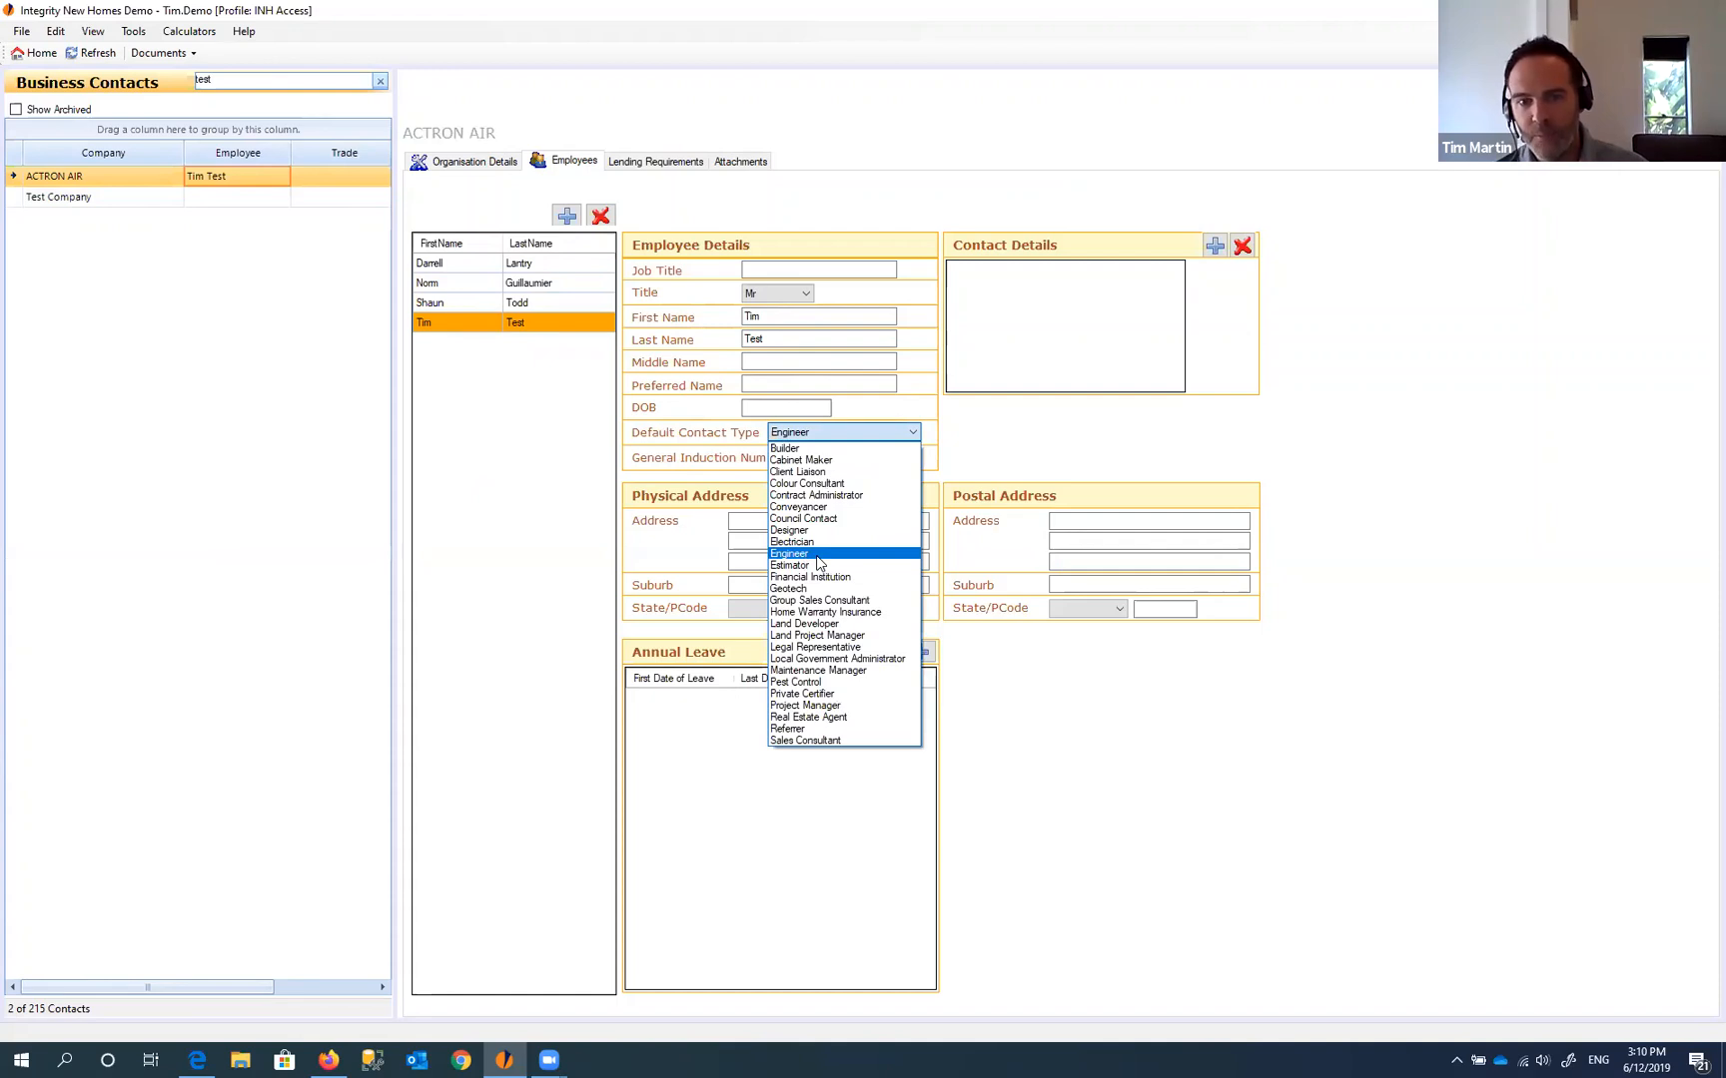
pyautogui.click(789, 565)
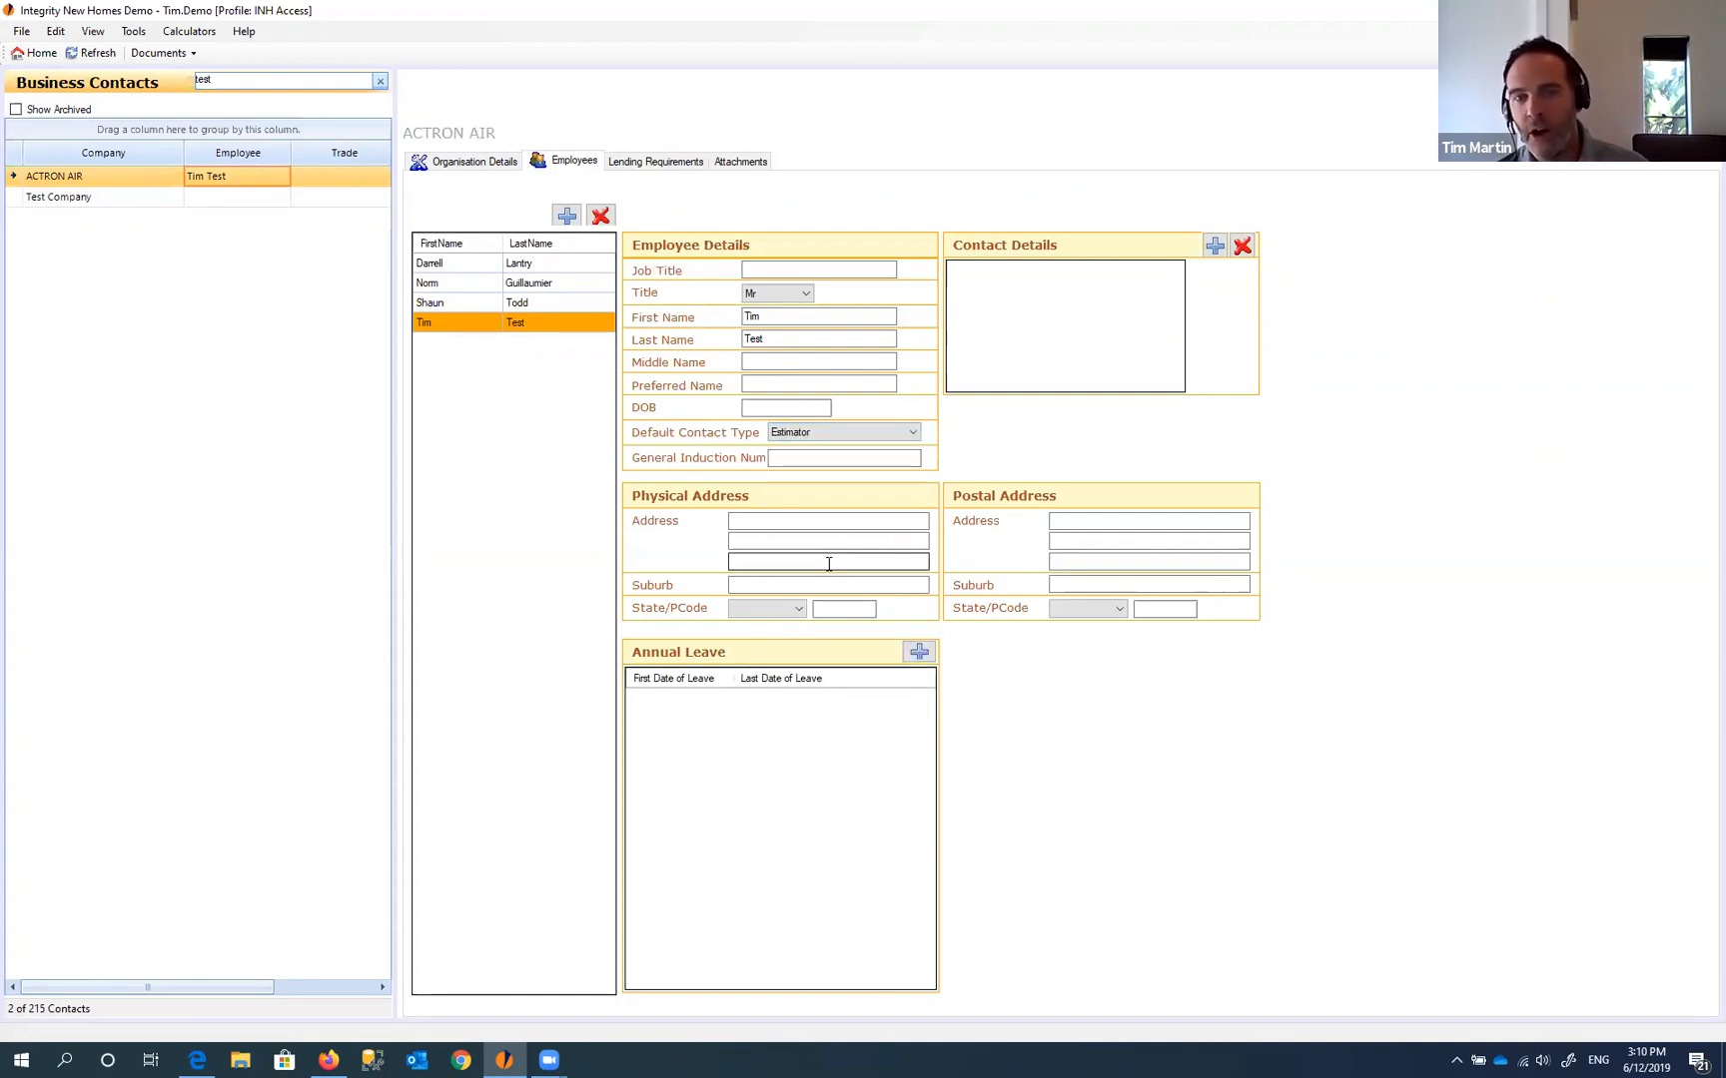
pyautogui.click(850, 435)
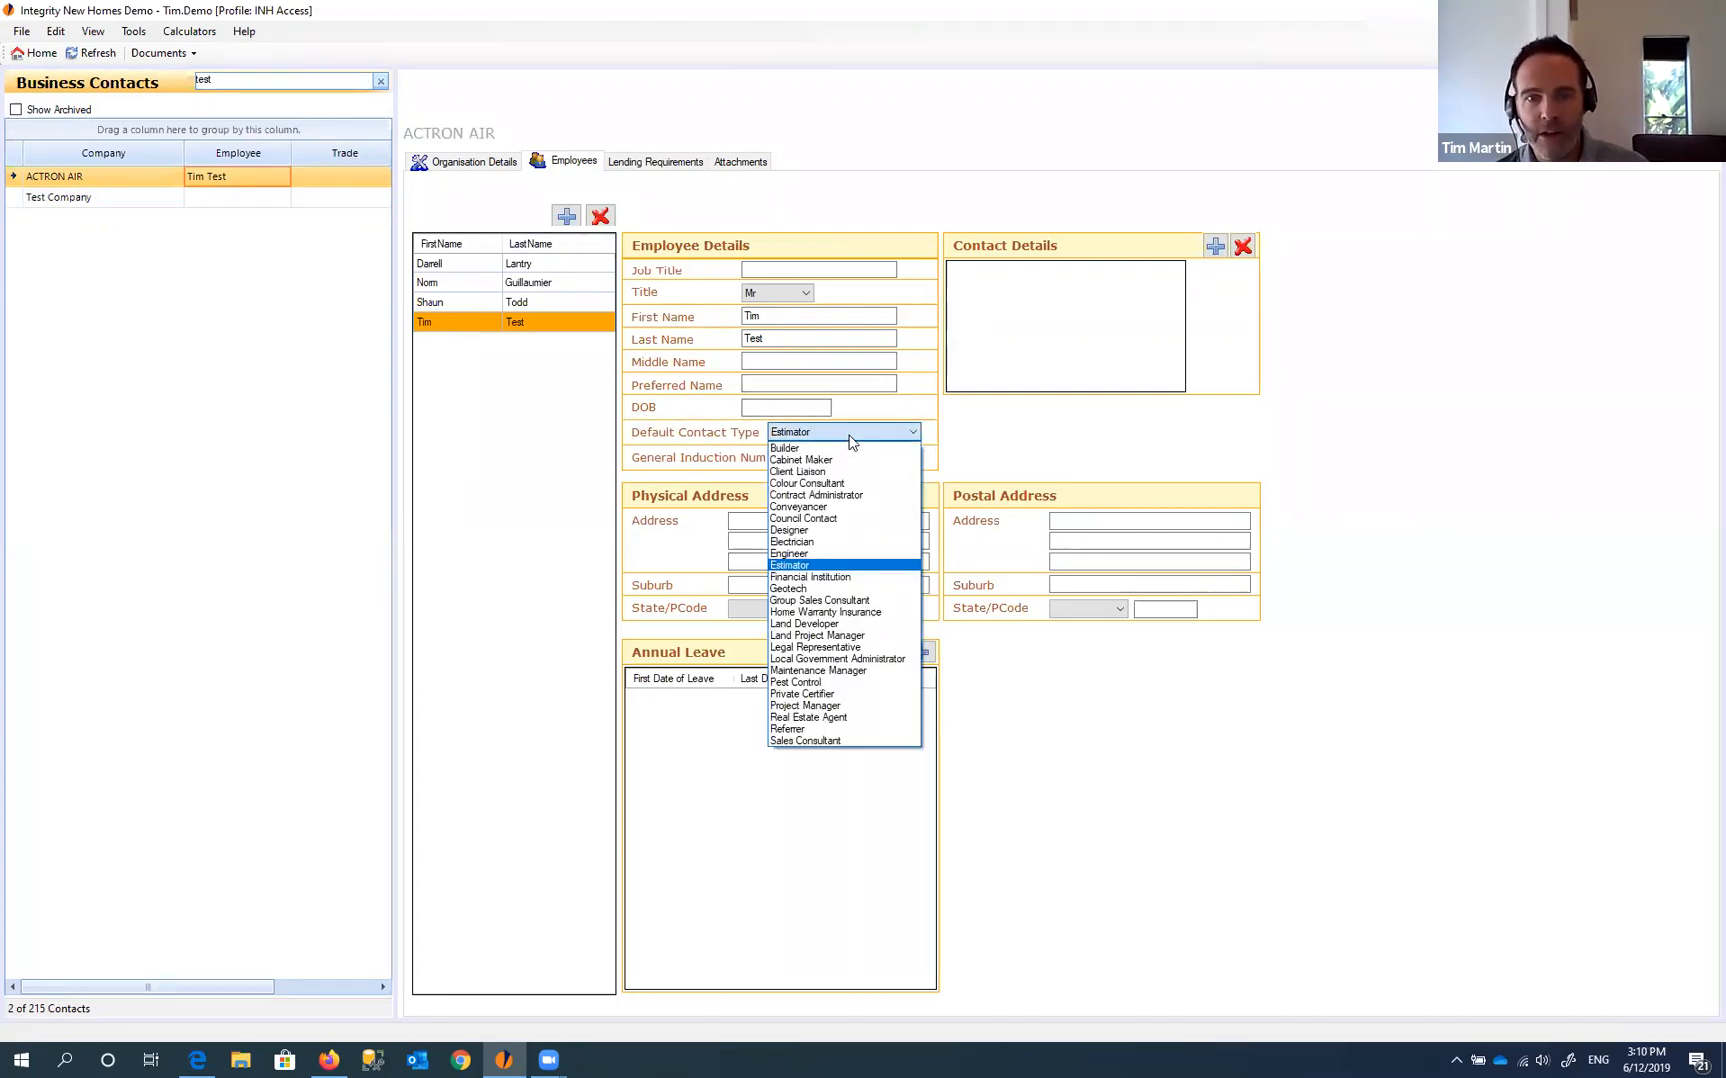
pyautogui.click(817, 730)
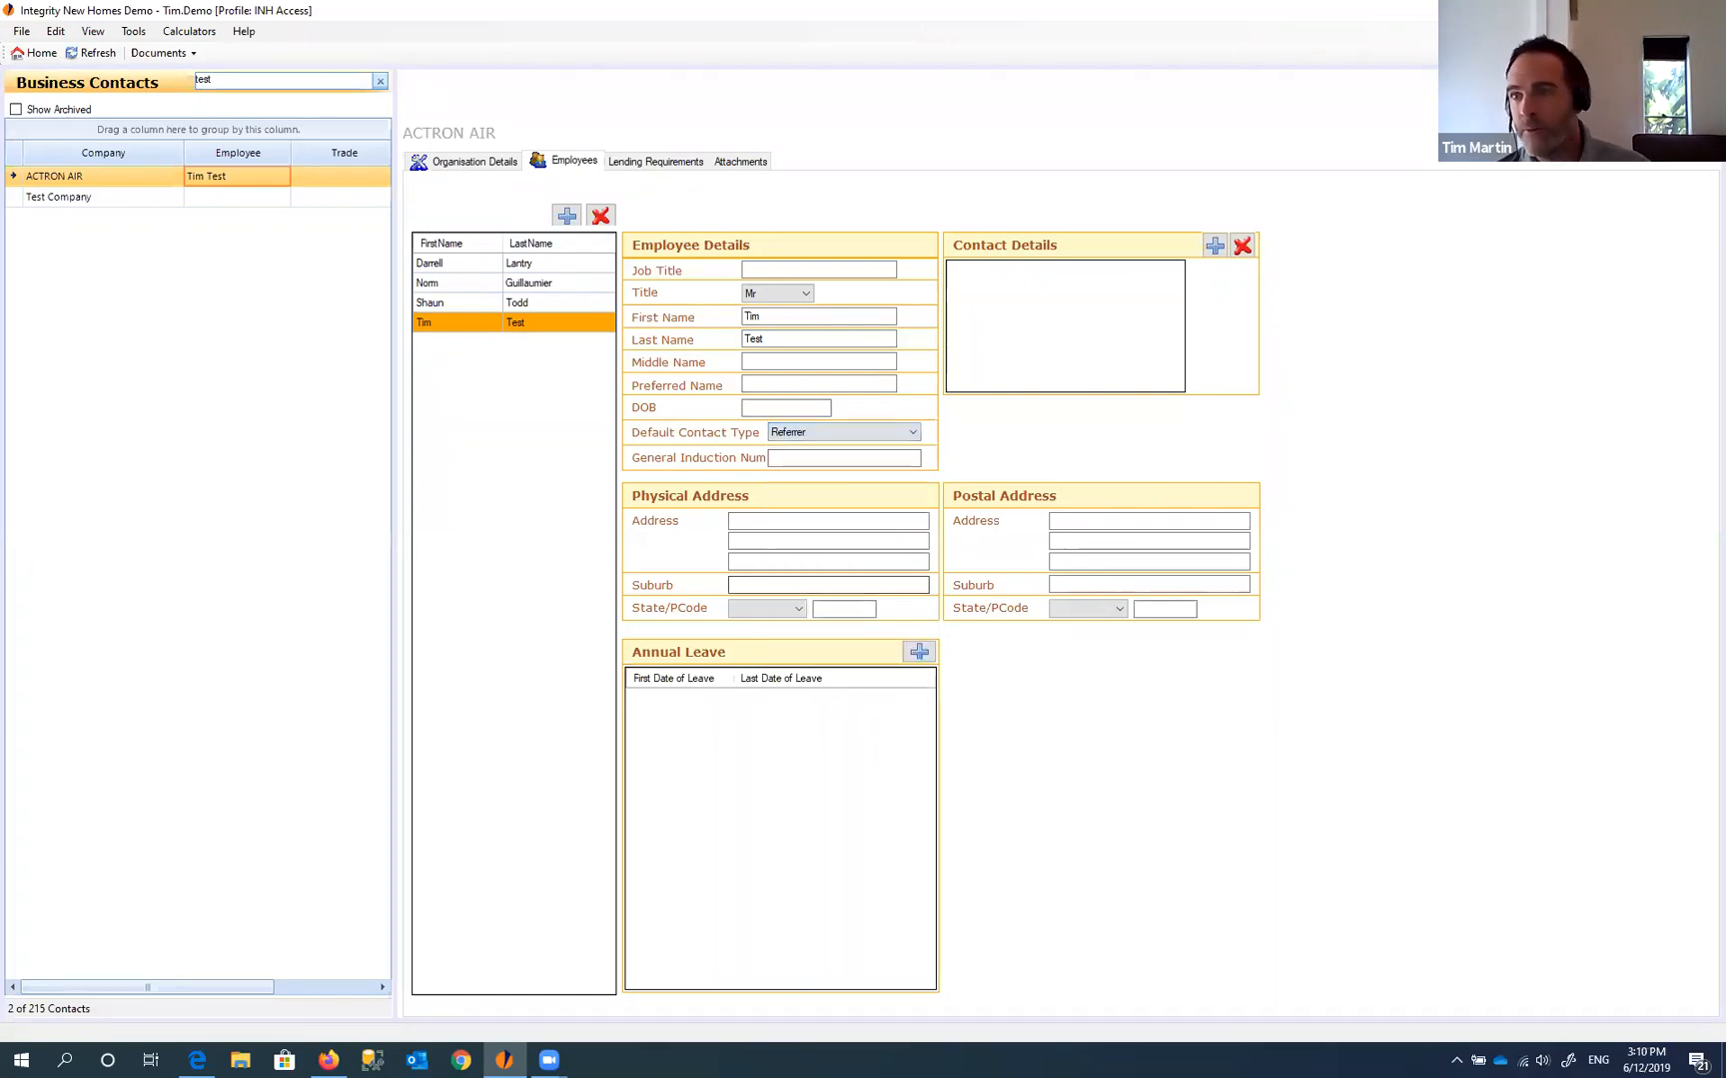
pyautogui.click(160, 53)
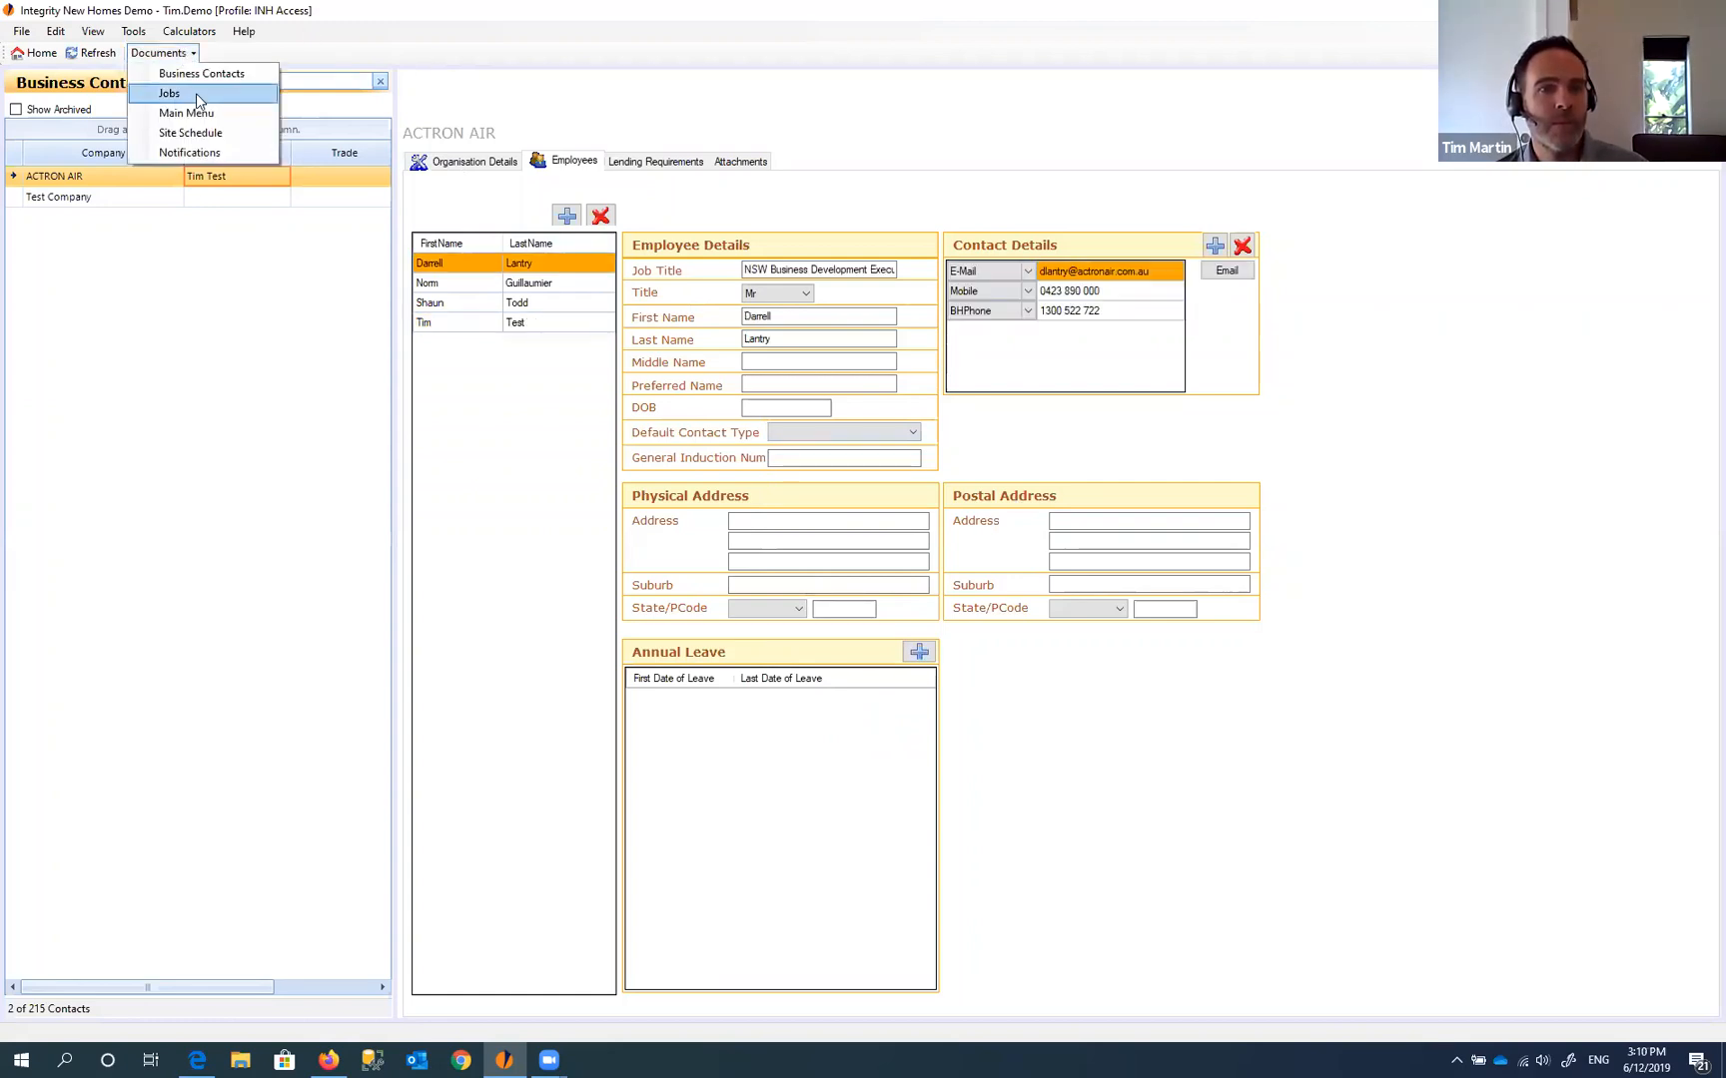
# - Search contacts for 't' and link ACTRON AIR's test employee to the job as Referrer
pyautogui.click(185, 92)
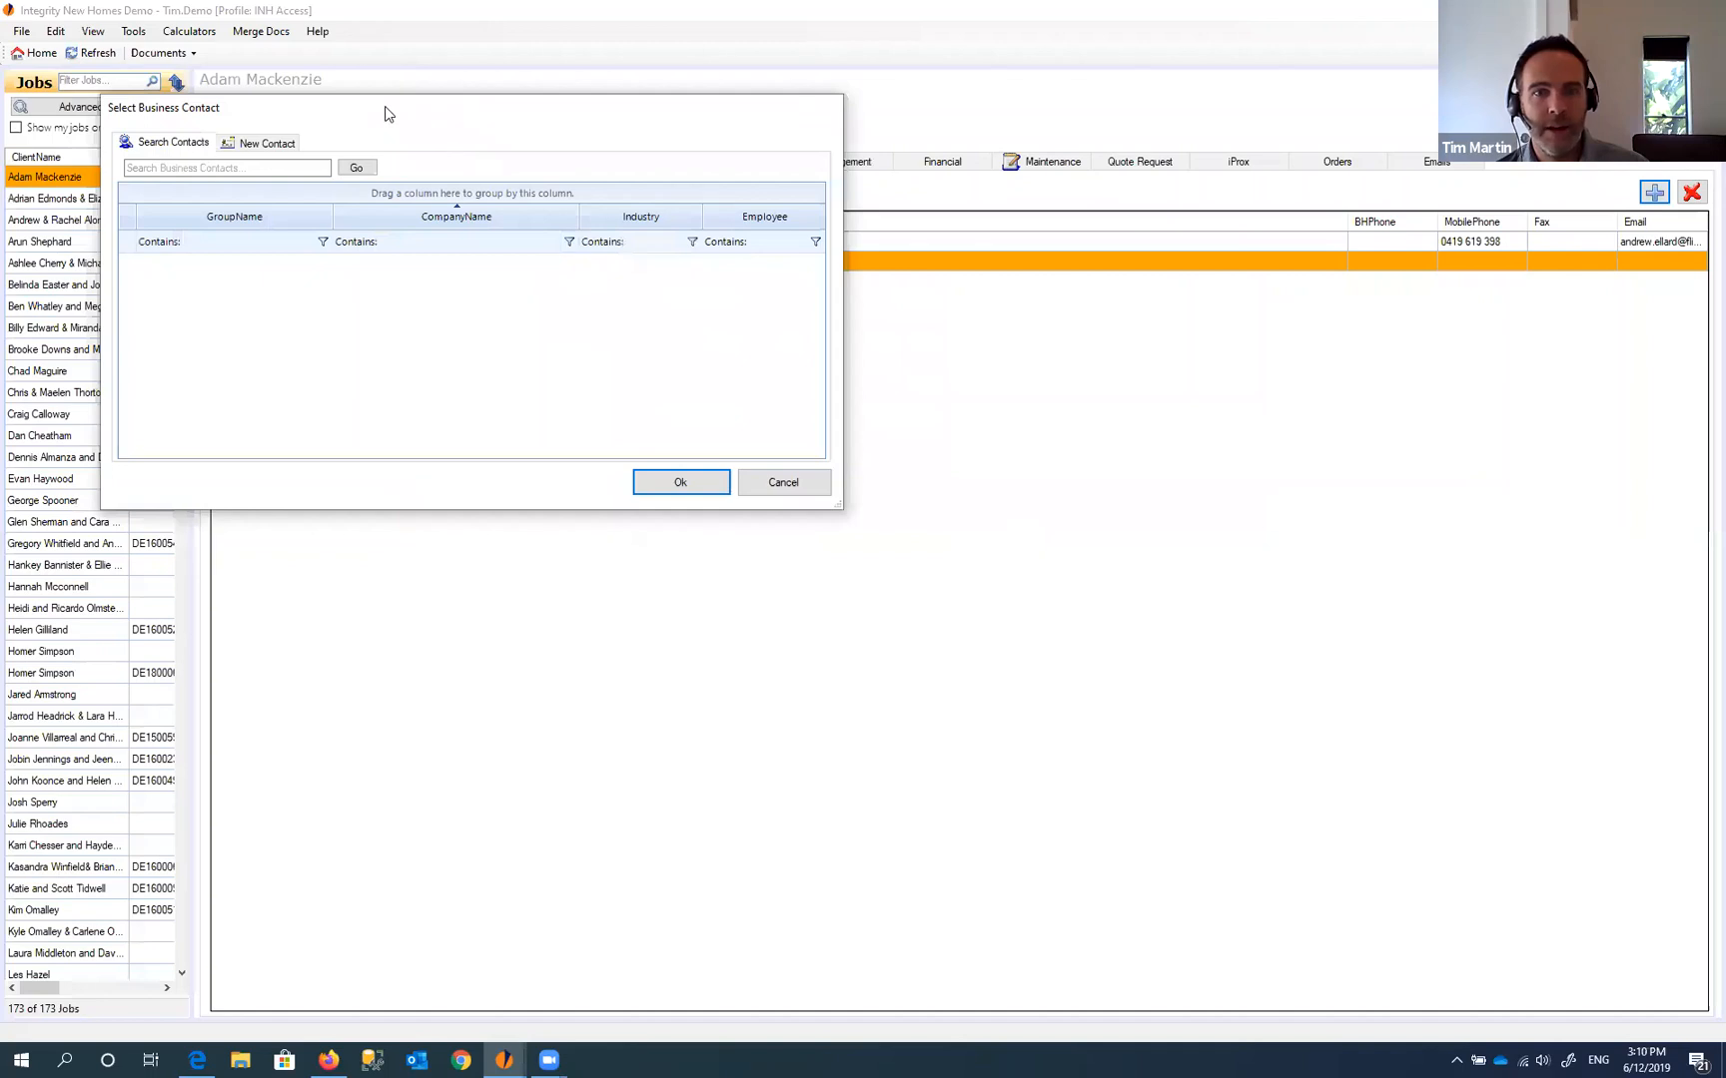
pyautogui.moveTo(385, 108); pyautogui.dragTo(624, 246)
pyautogui.tripleClick(504, 306)
pyautogui.write('tim')
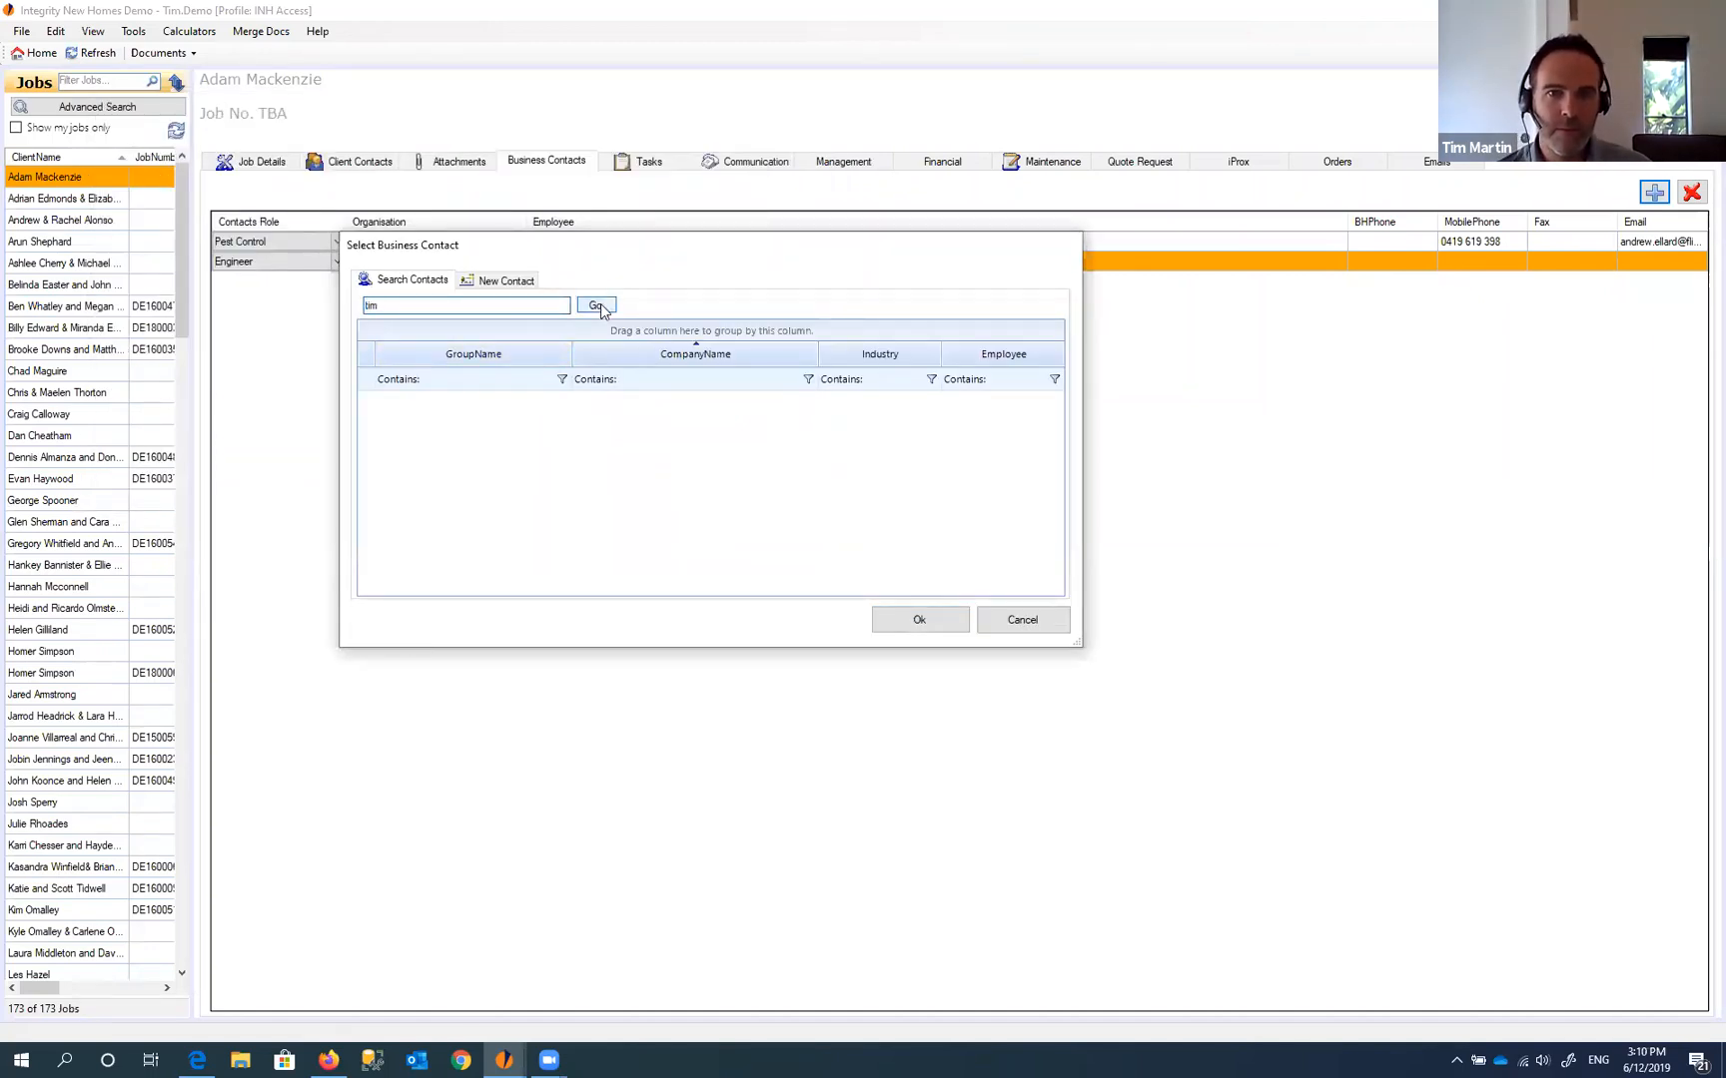
pyautogui.click(597, 305)
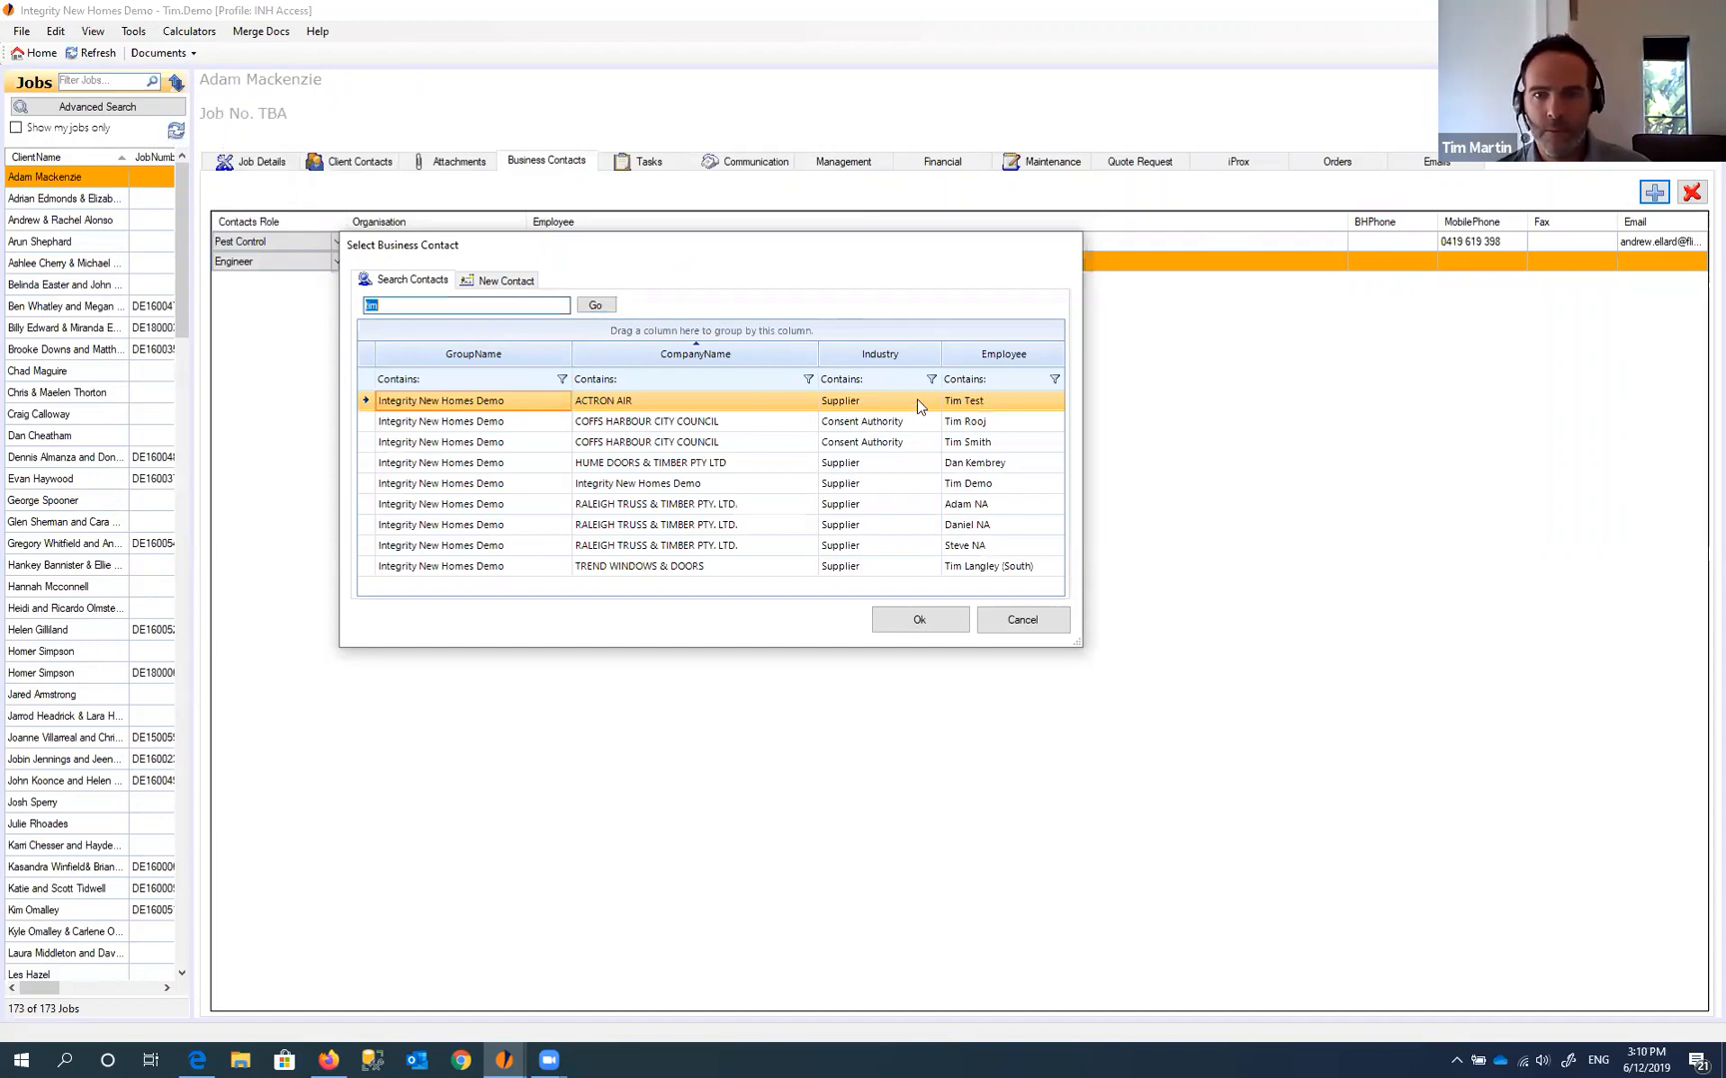
pyautogui.click(879, 616)
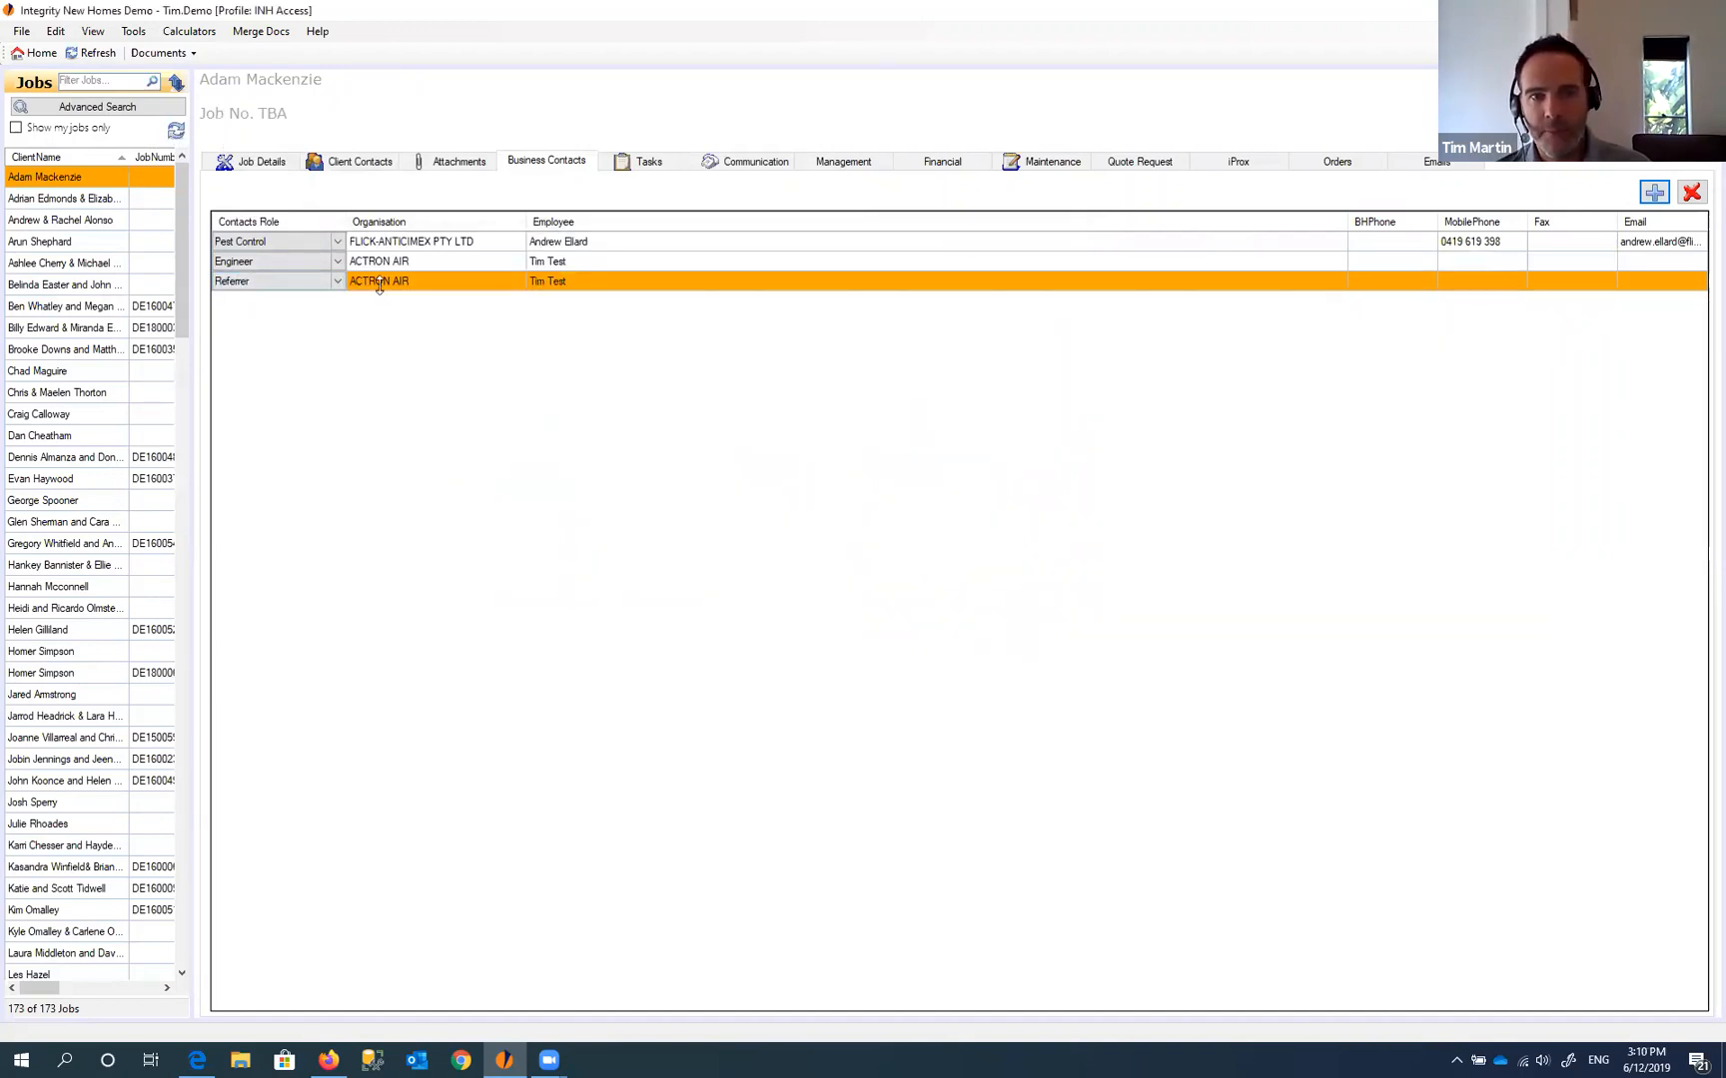
# - Try changing the third contact row's role from Referrer to Engineer
pyautogui.click(424, 264)
pyautogui.click(554, 281)
pyautogui.click(566, 263)
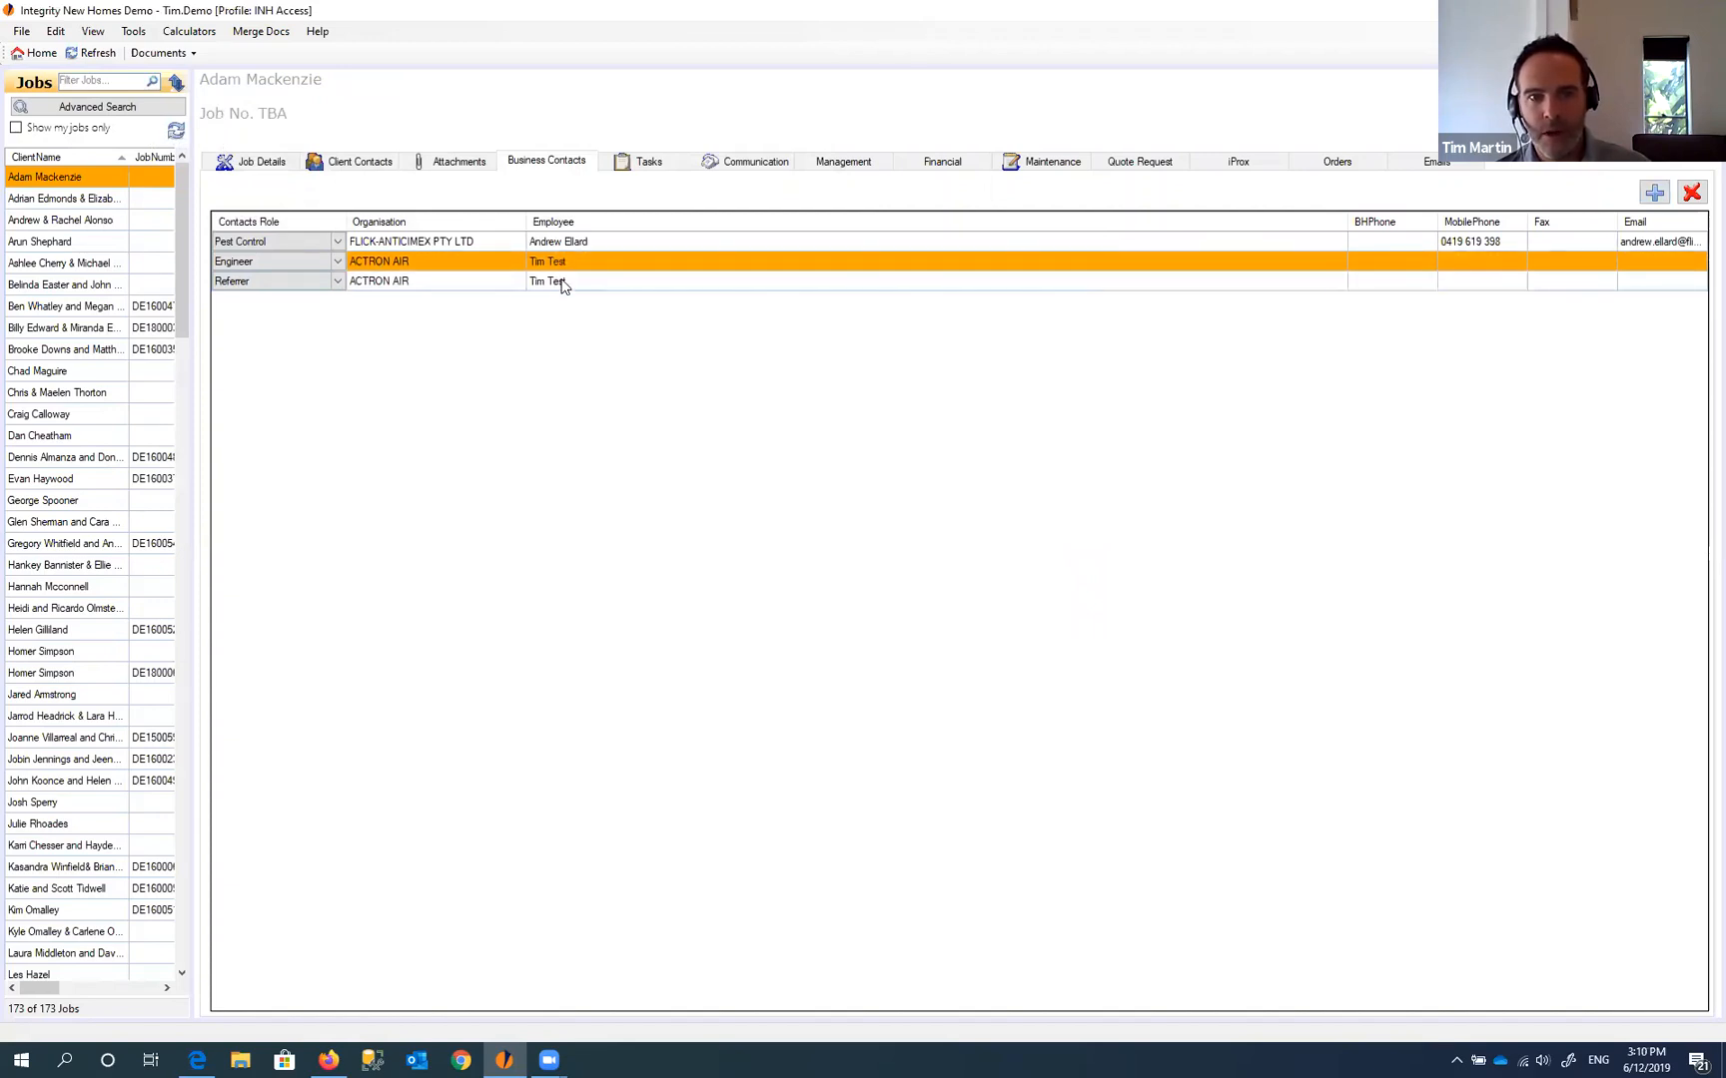
pyautogui.click(335, 283)
pyautogui.click(336, 283)
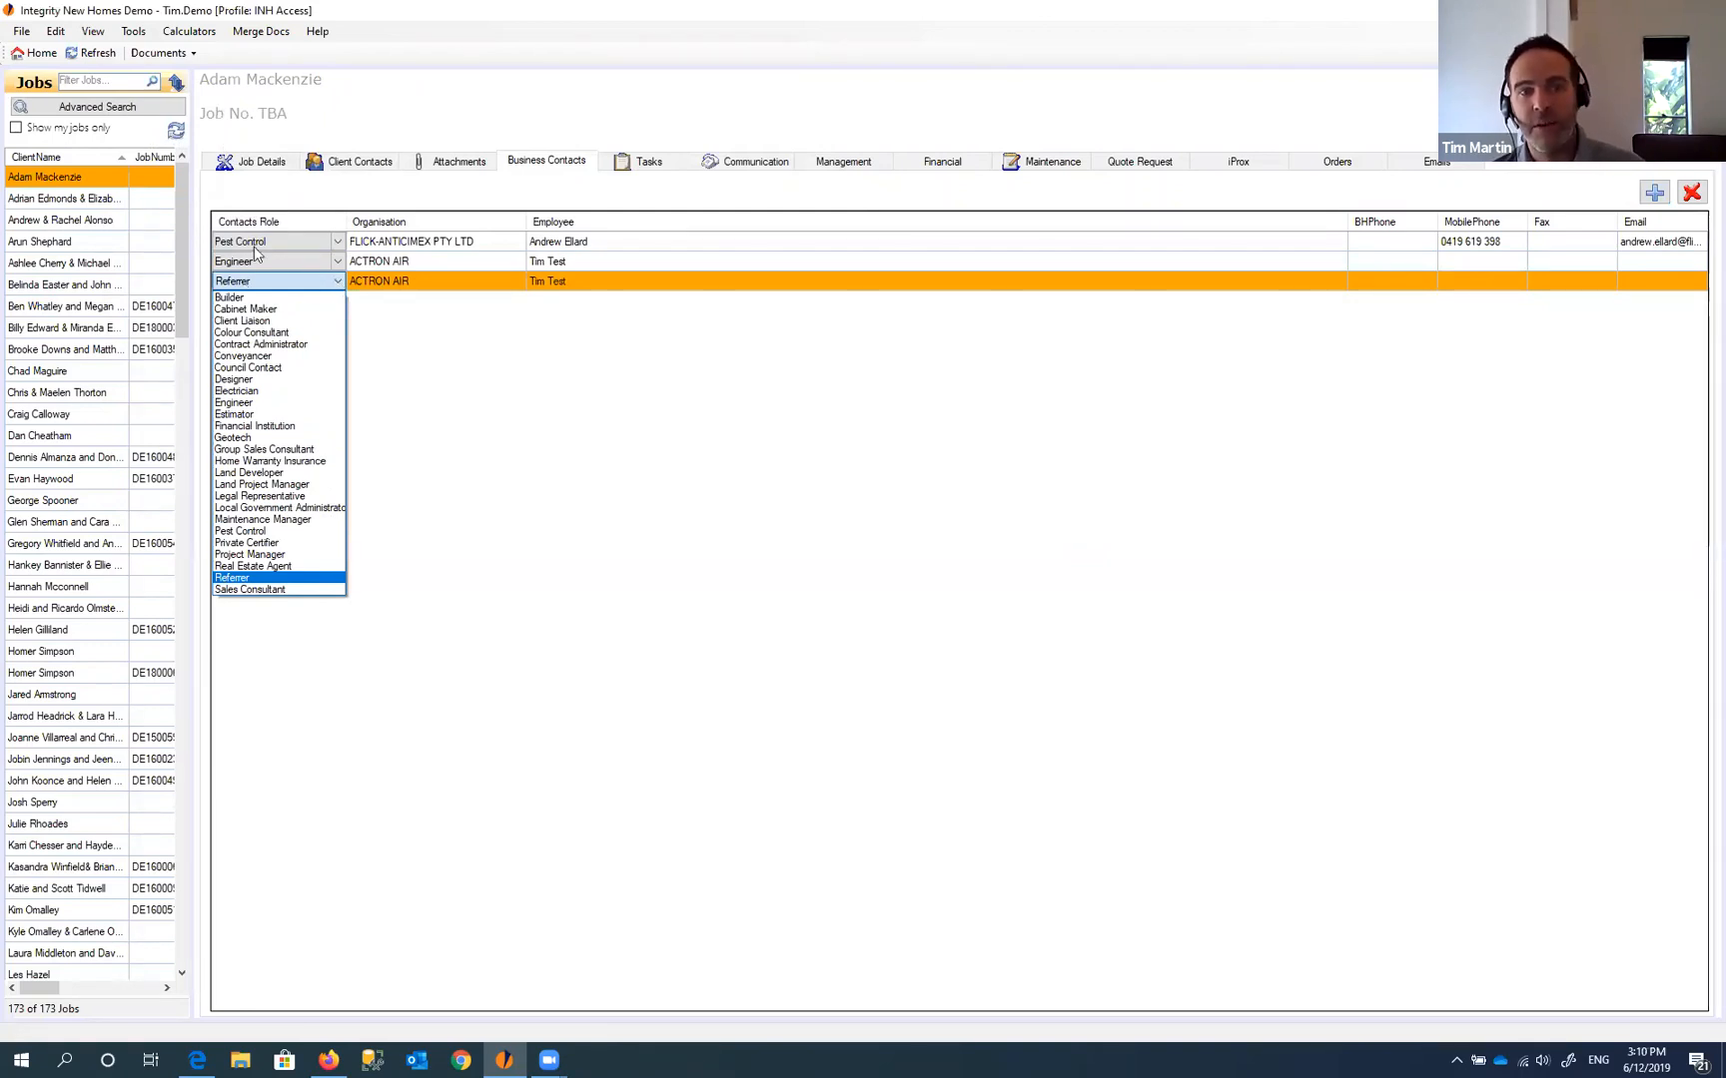
pyautogui.click(239, 404)
pyautogui.click(380, 261)
pyautogui.click(396, 284)
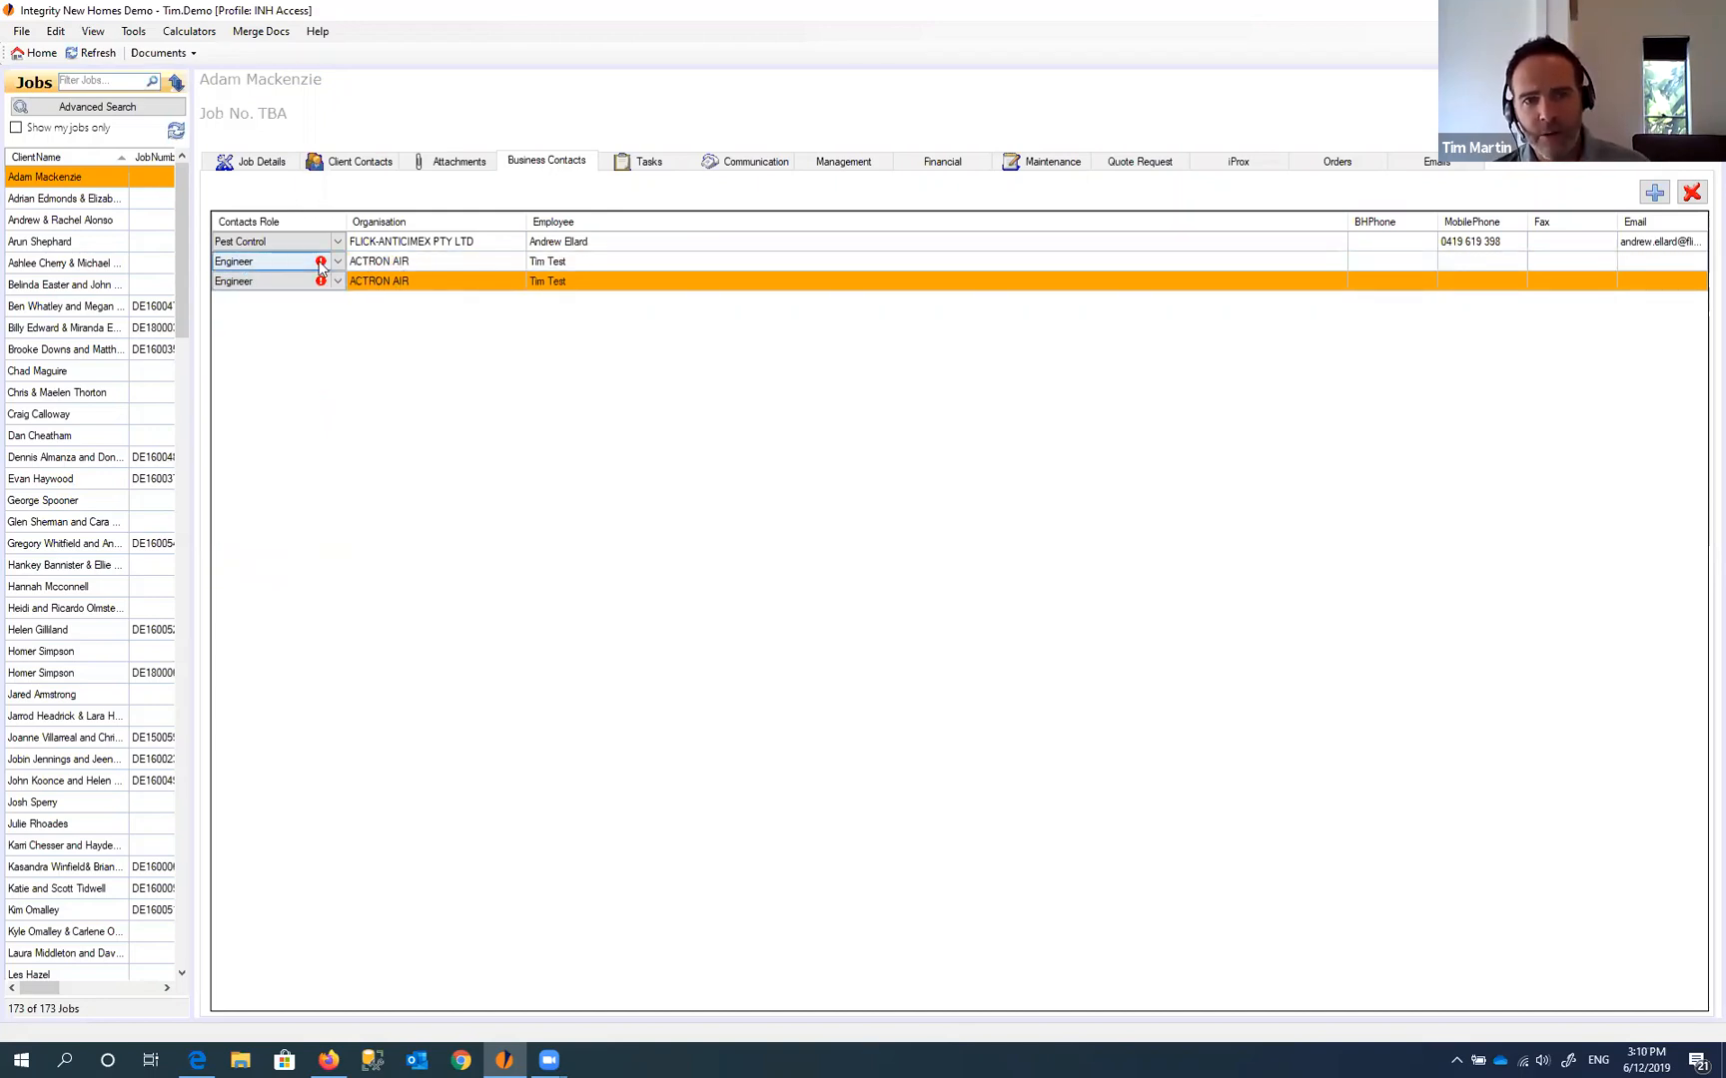
# - Set the third ACTRON AIR row's role to Project Manager to avoid a duplicate Engineer
pyautogui.moveTo(321, 265)
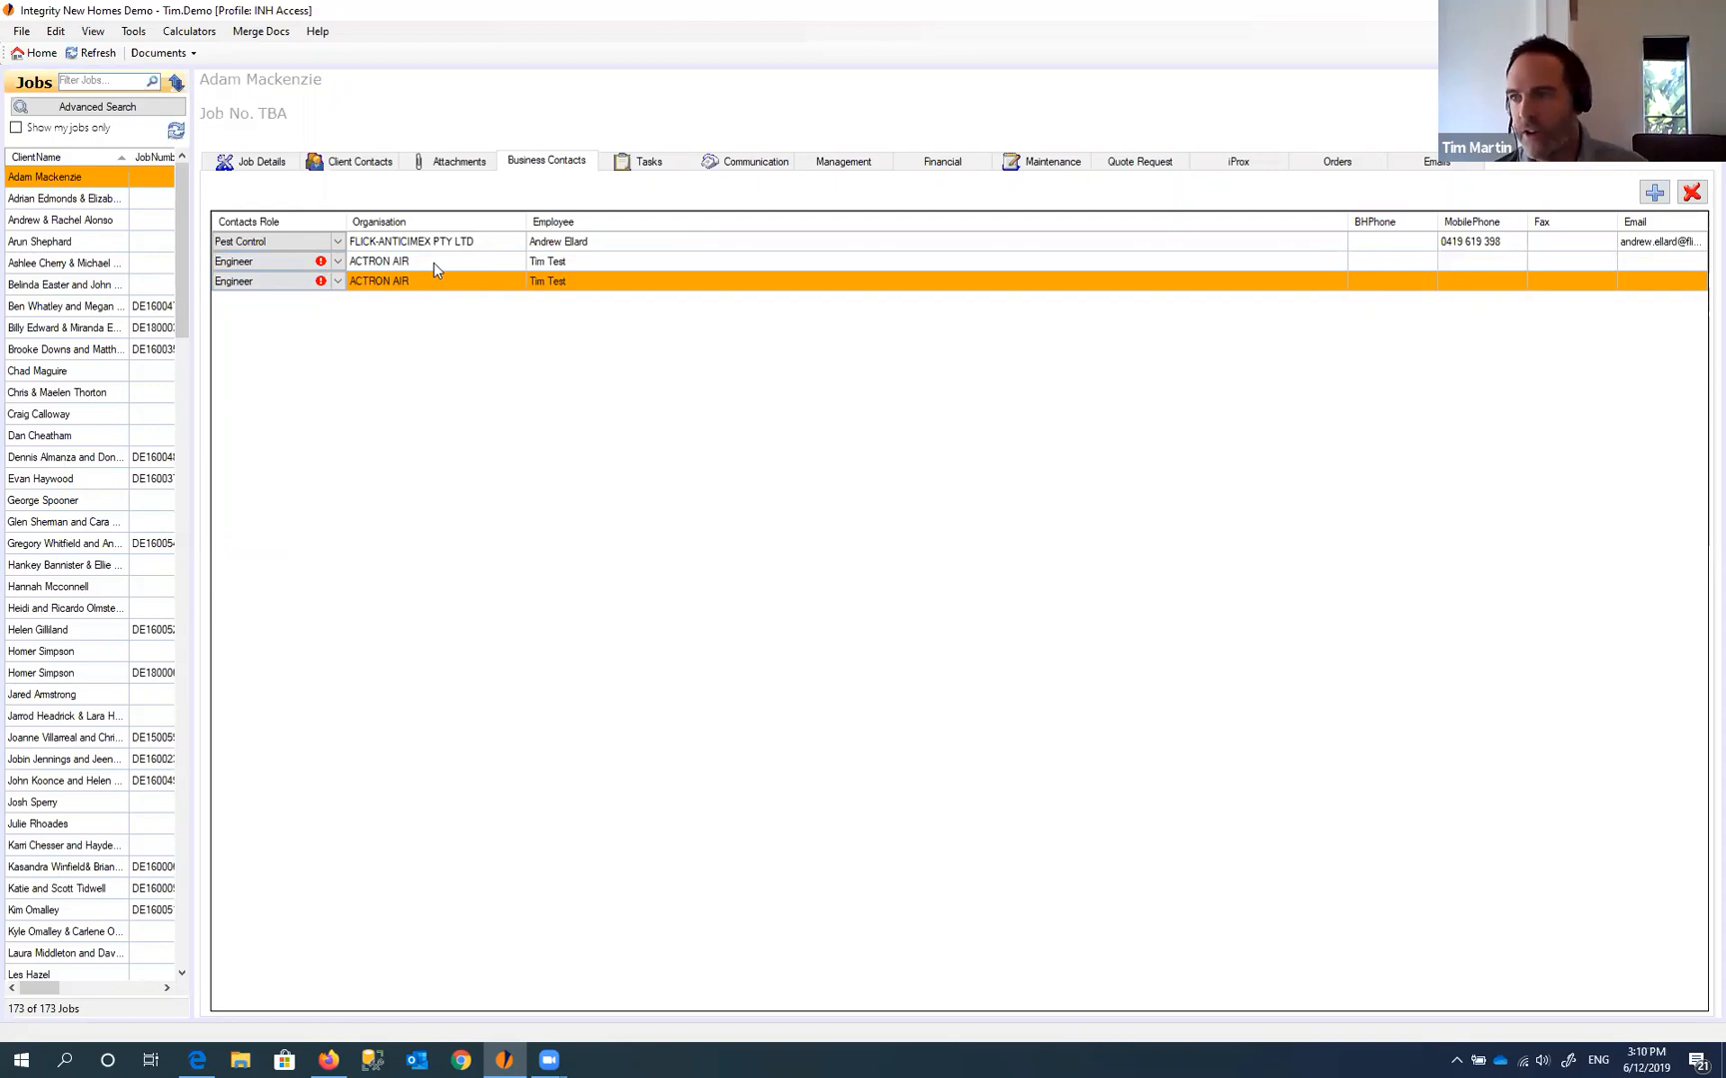
pyautogui.click(417, 265)
pyautogui.click(532, 281)
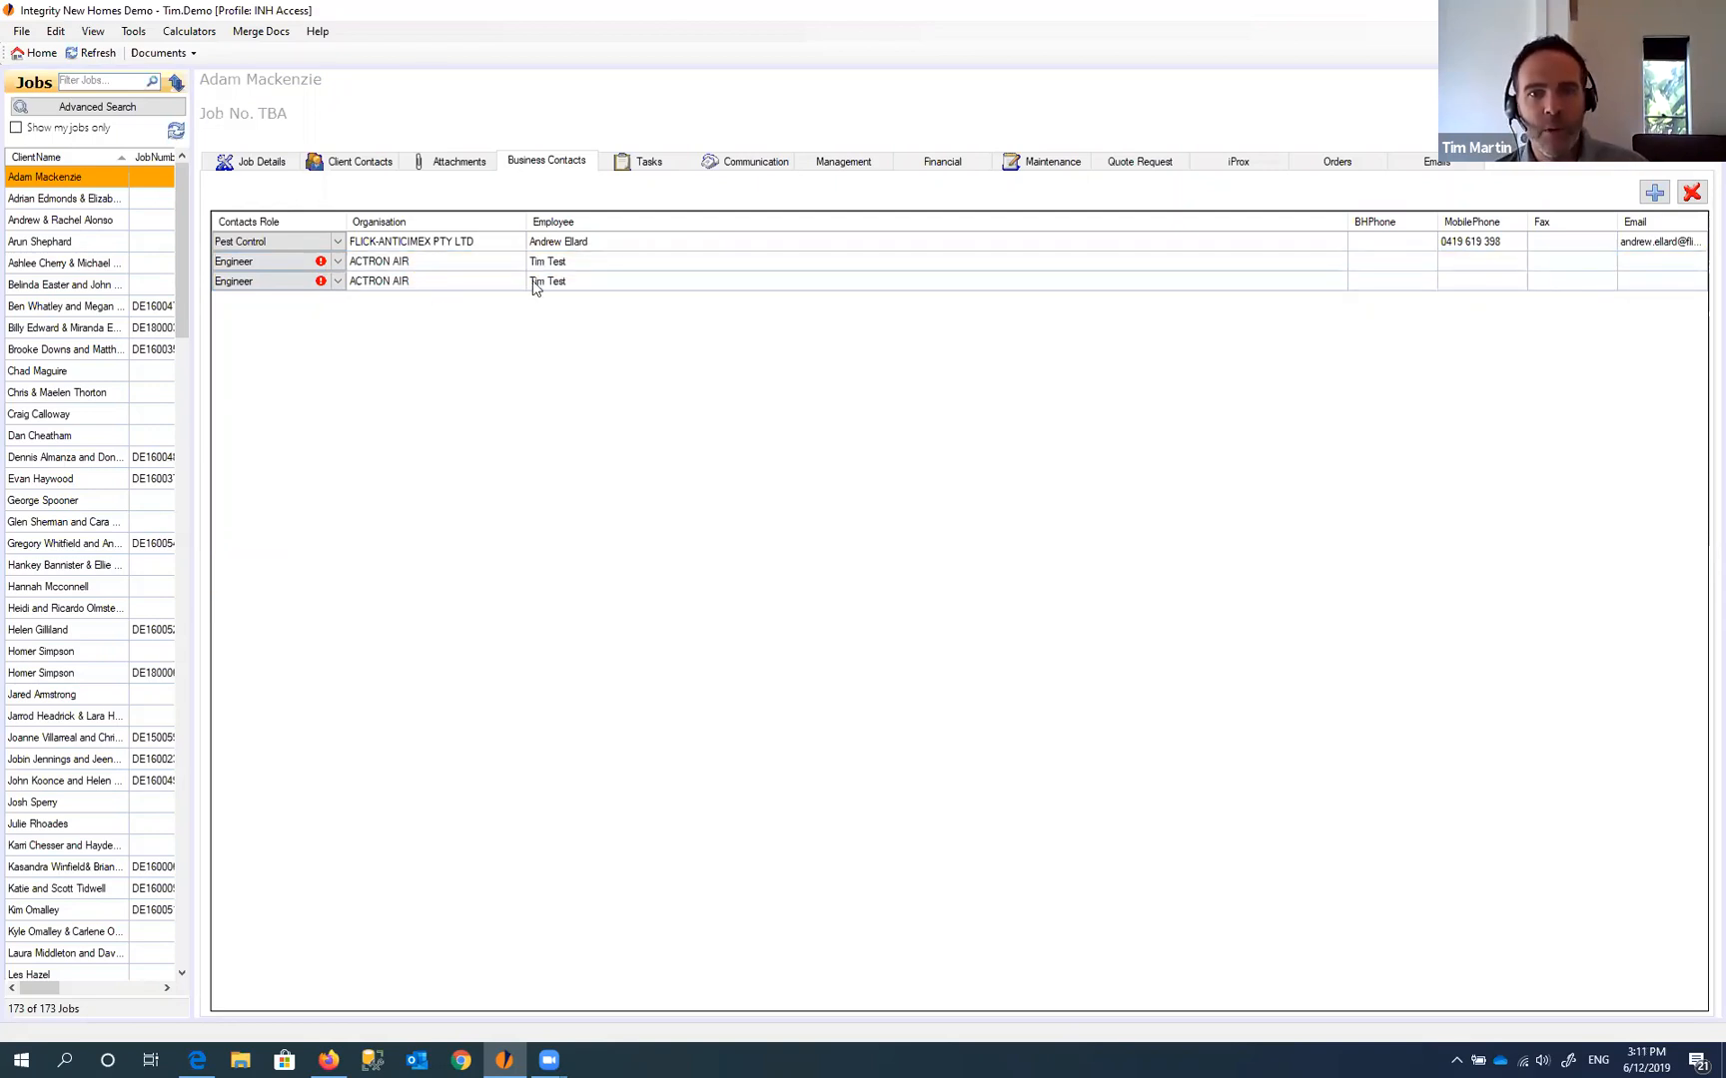
pyautogui.click(334, 292)
pyautogui.click(337, 284)
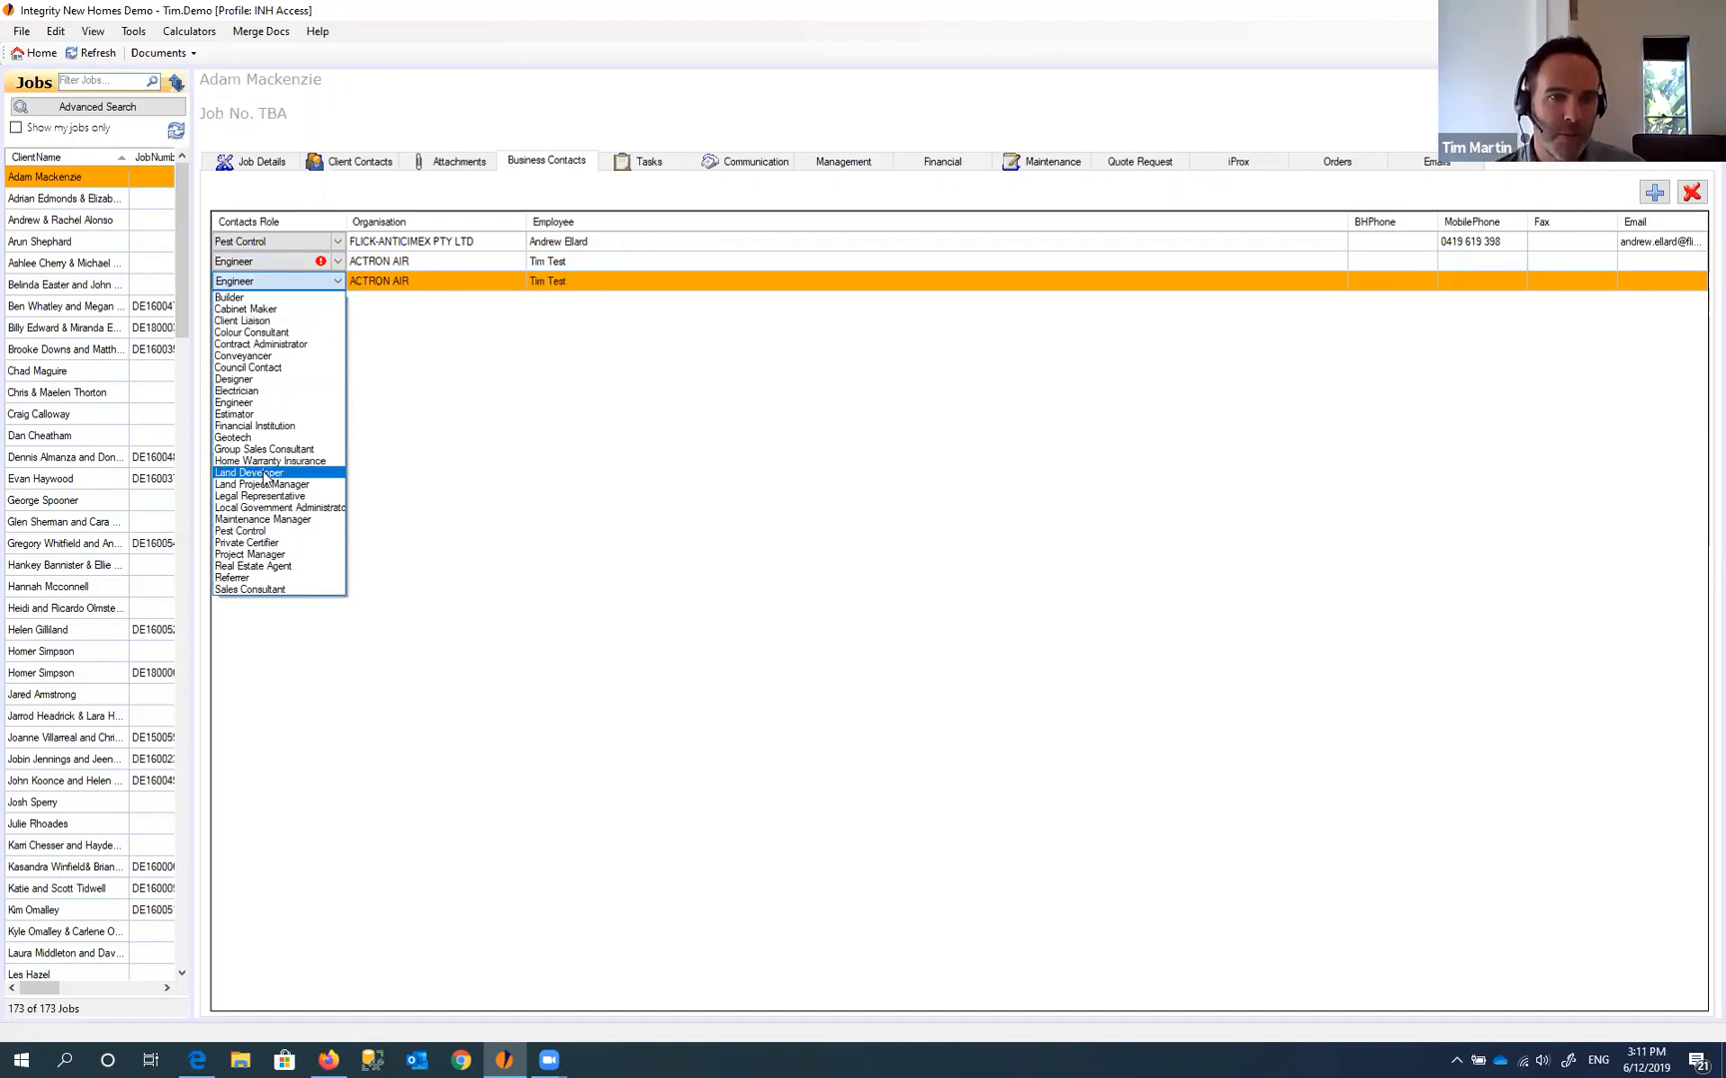
pyautogui.click(286, 557)
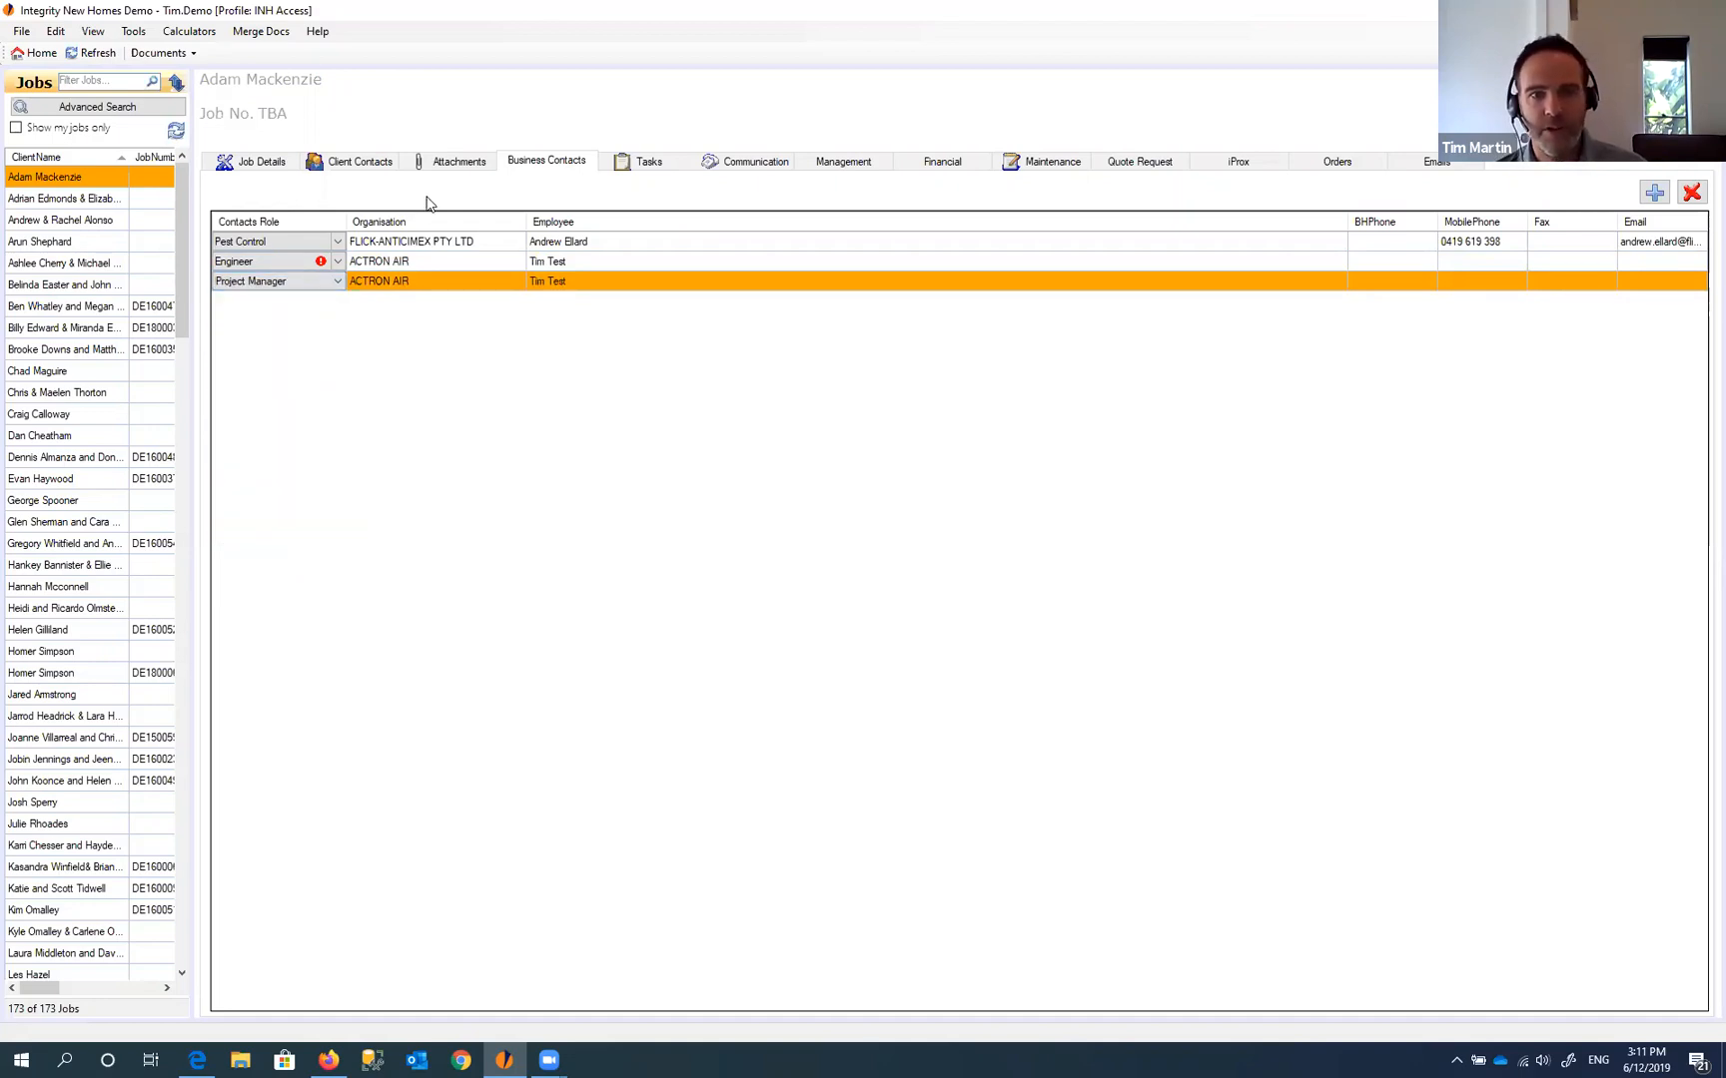
pyautogui.click(382, 263)
pyautogui.click(395, 284)
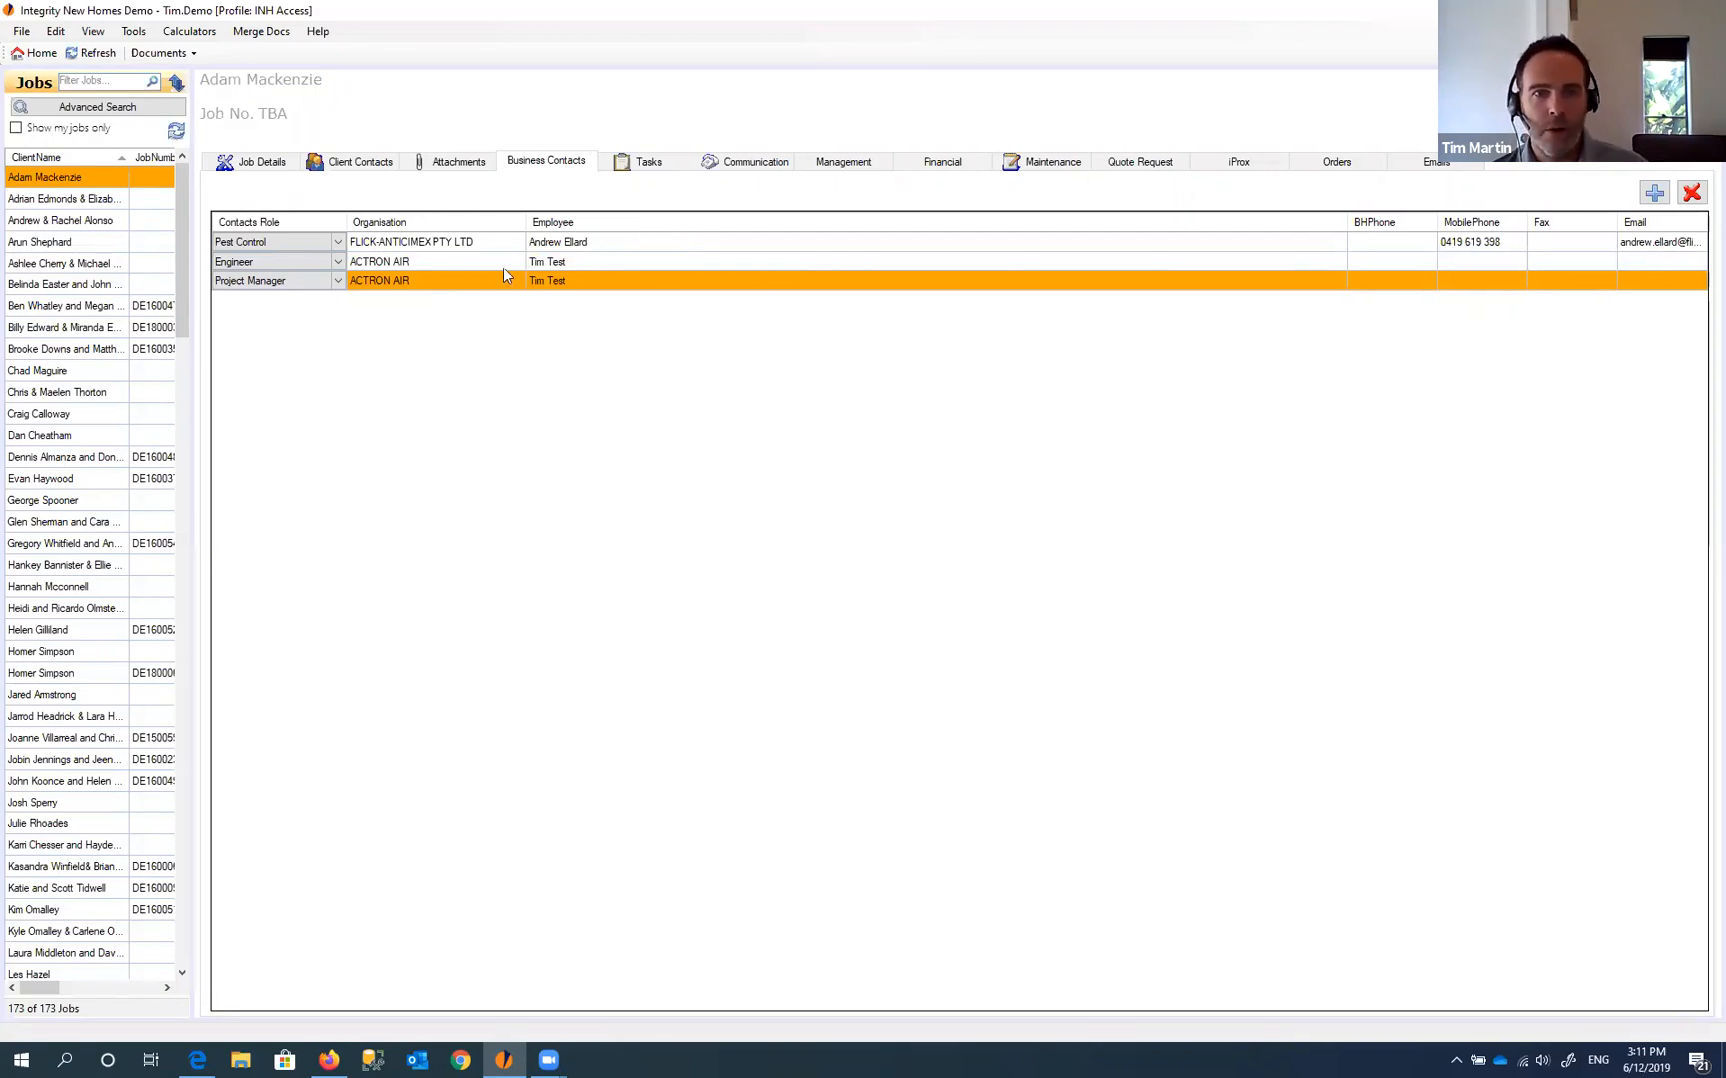
pyautogui.click(436, 261)
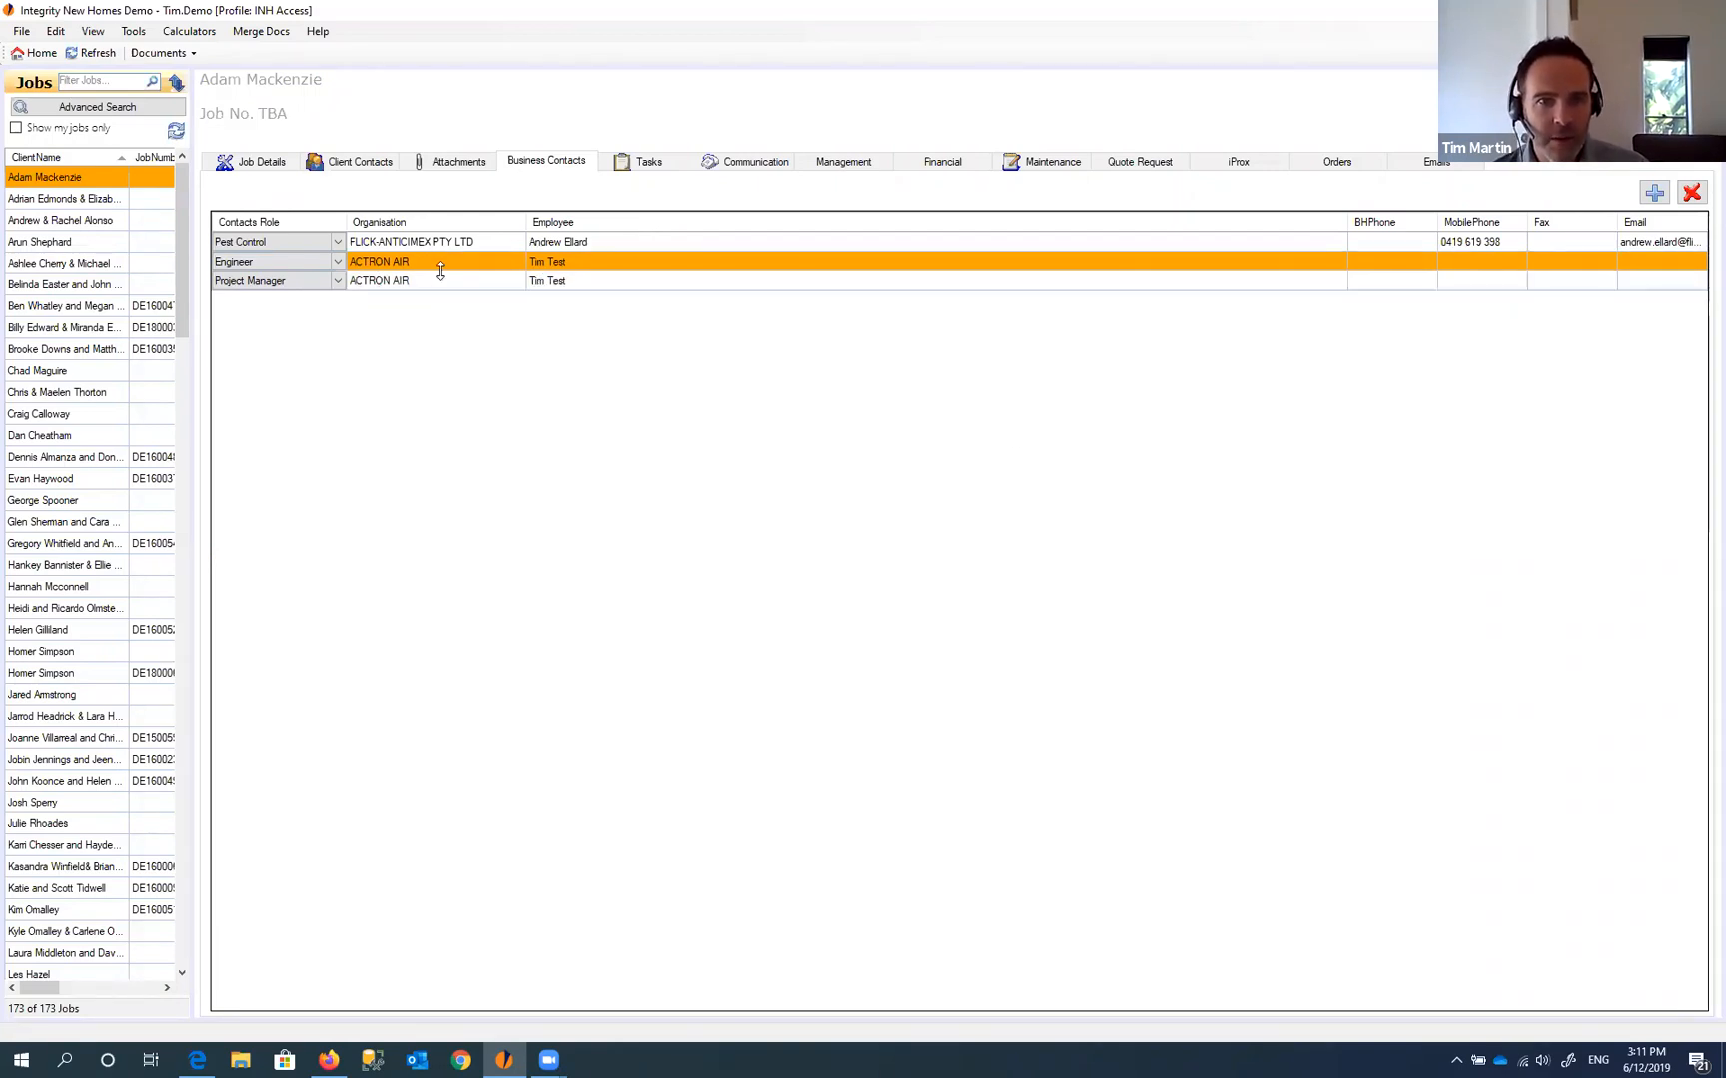
# - Start a new business contact attached to the existing company Test Company
pyautogui.click(1653, 192)
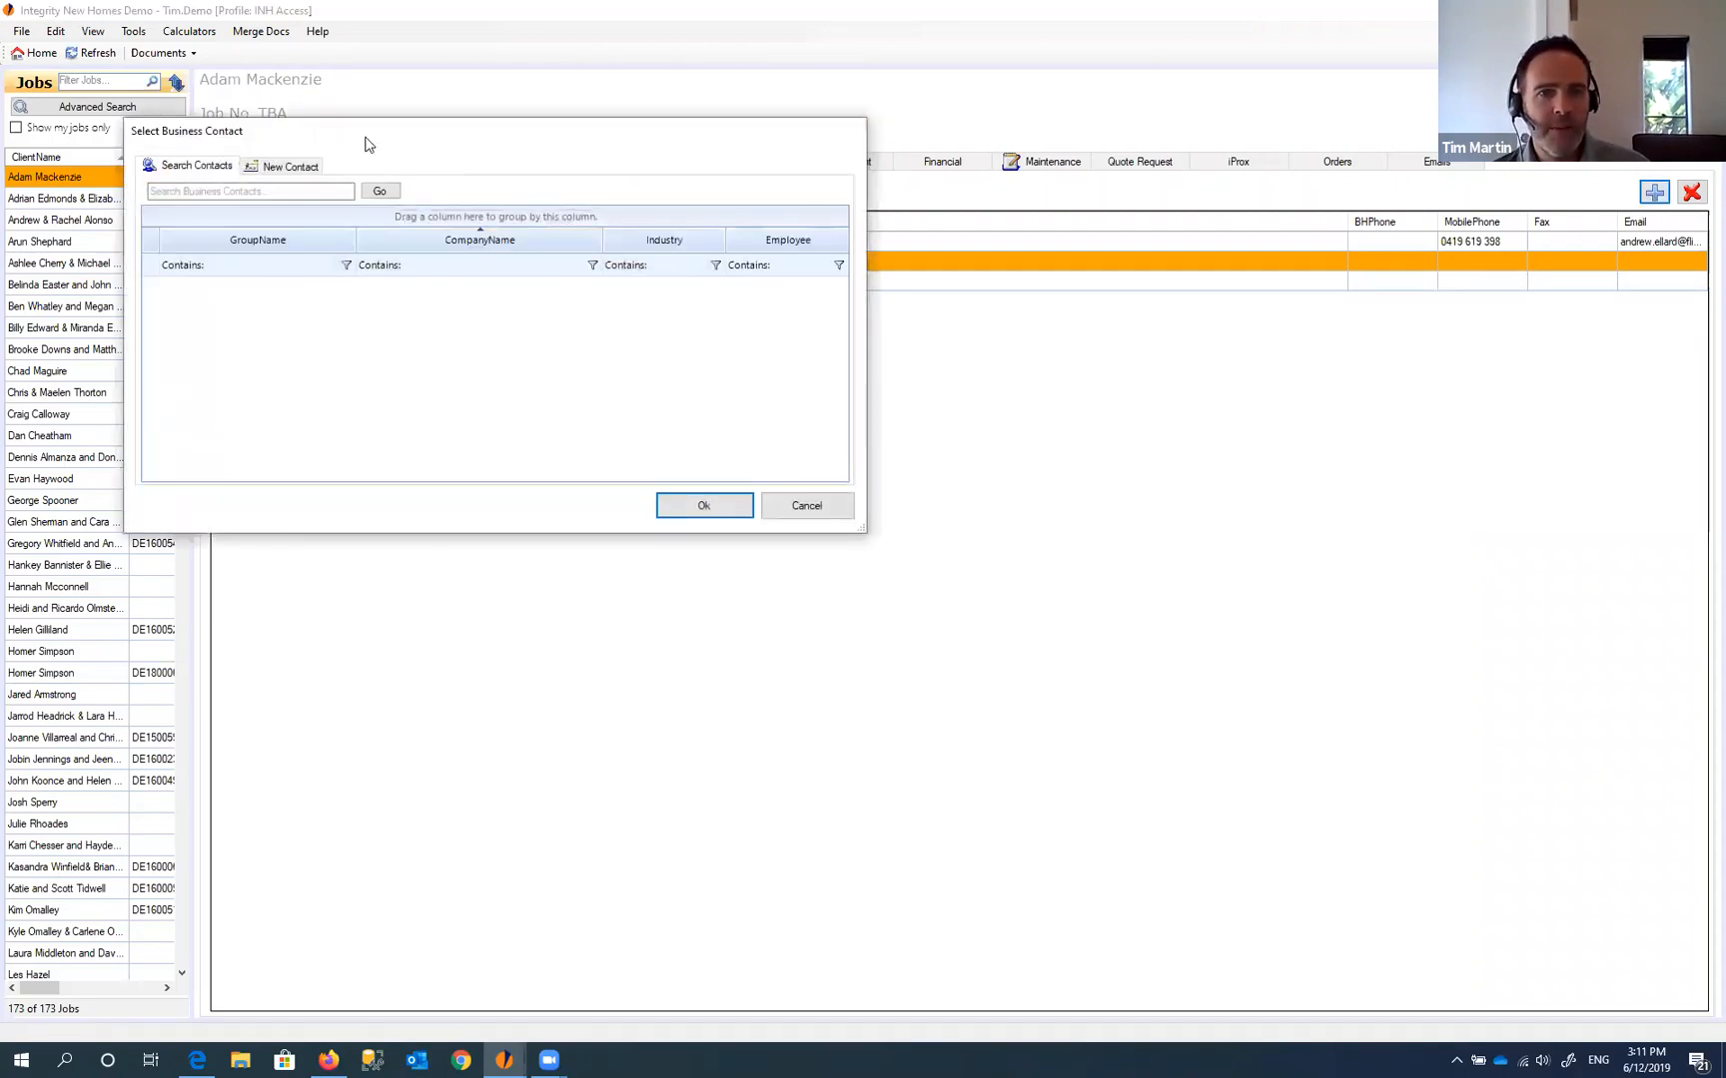
pyautogui.moveTo(364, 138); pyautogui.dragTo(597, 341)
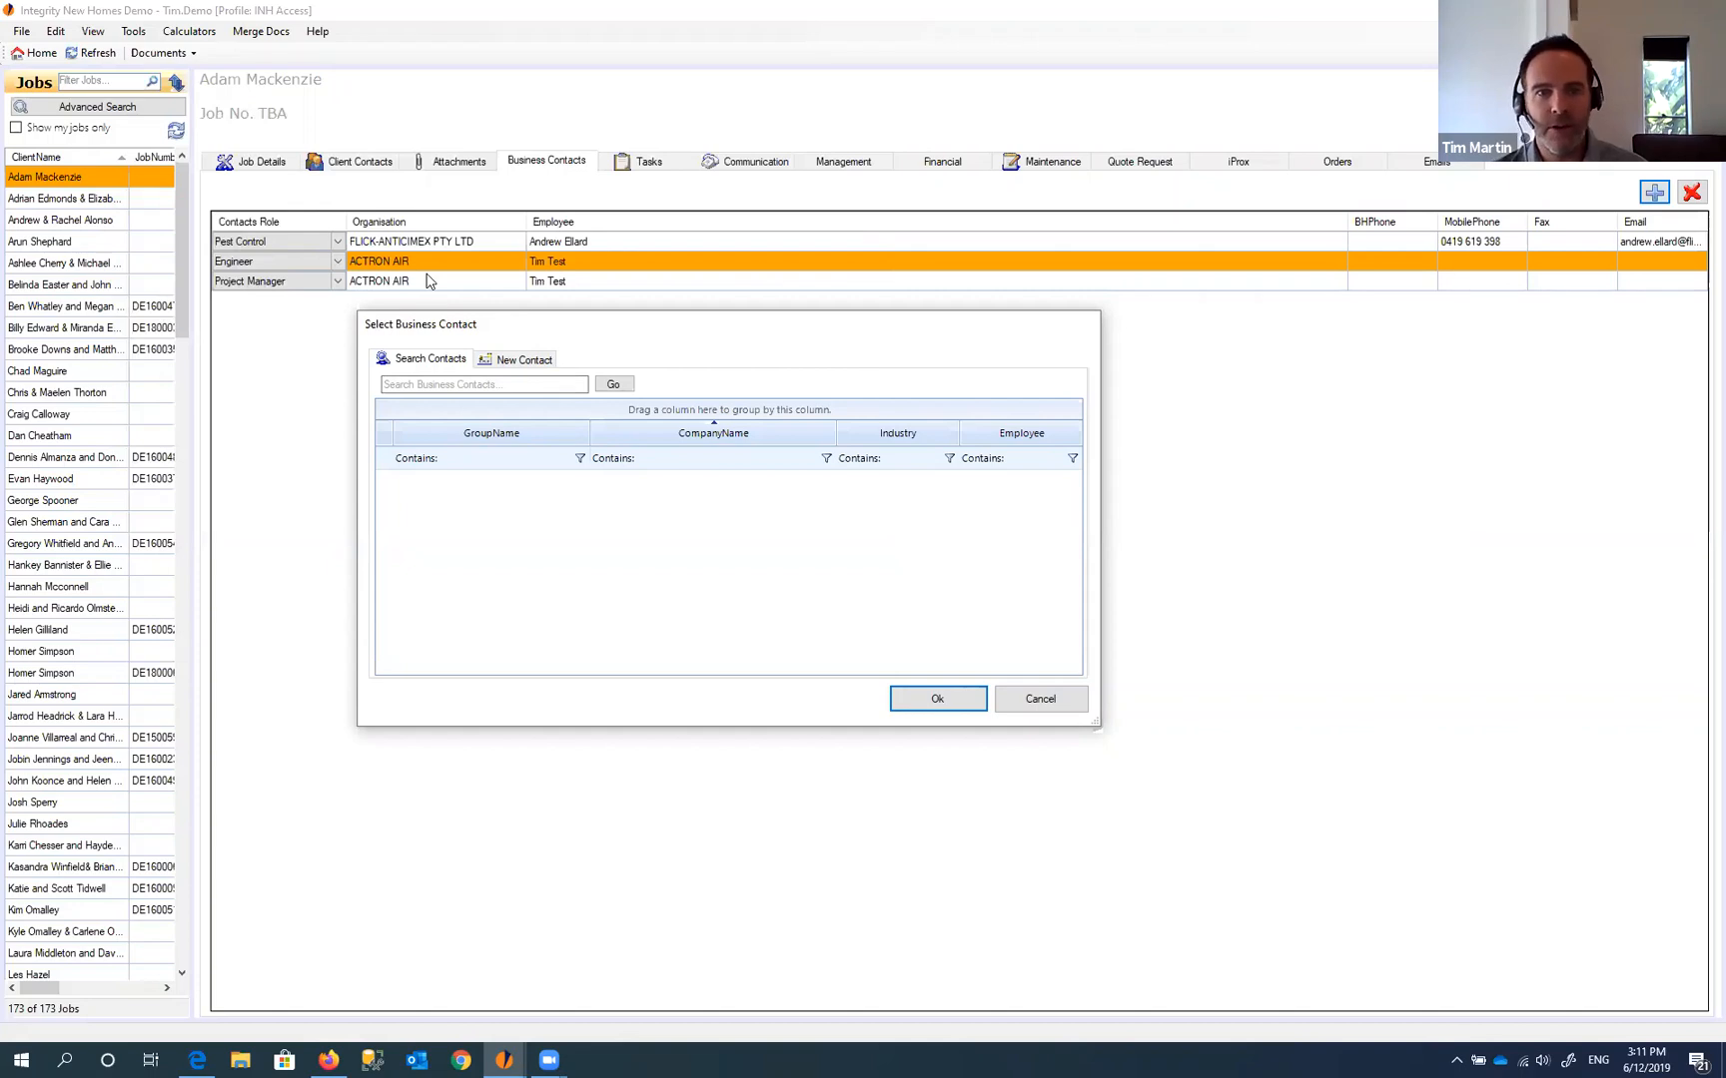
pyautogui.click(527, 362)
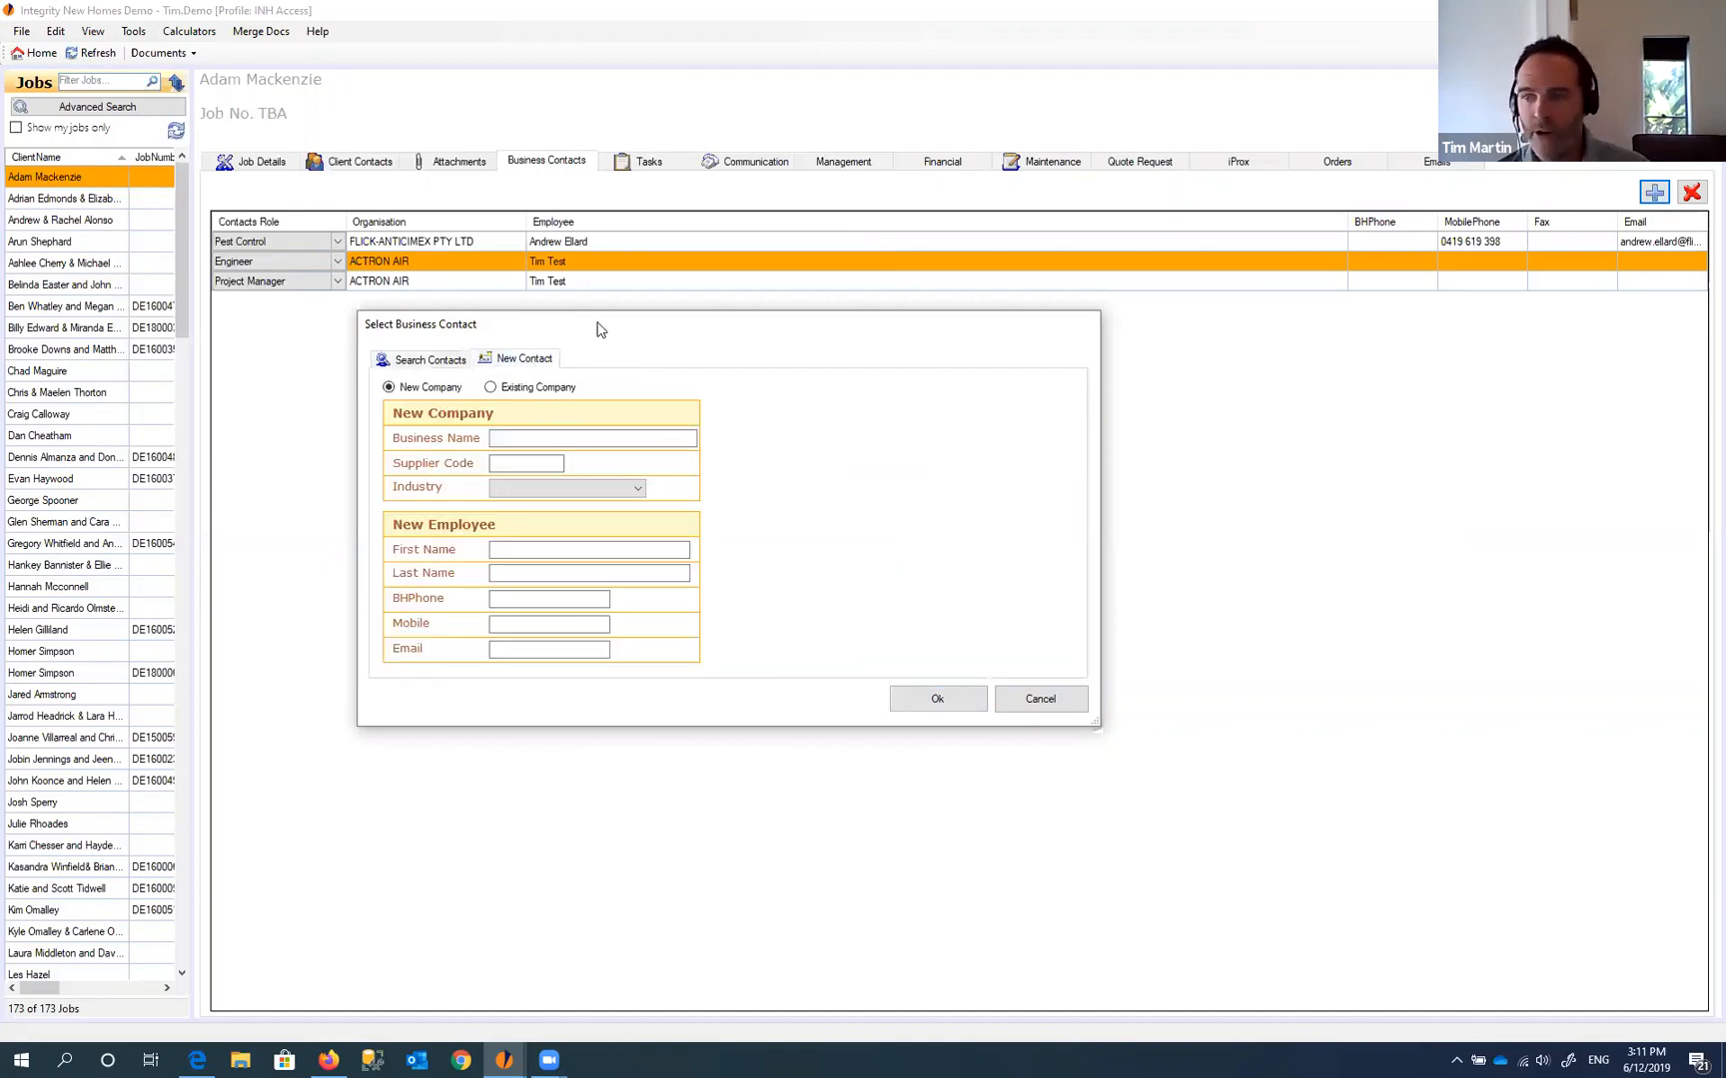
pyautogui.moveTo(601, 329); pyautogui.dragTo(614, 271)
pyautogui.click(521, 379)
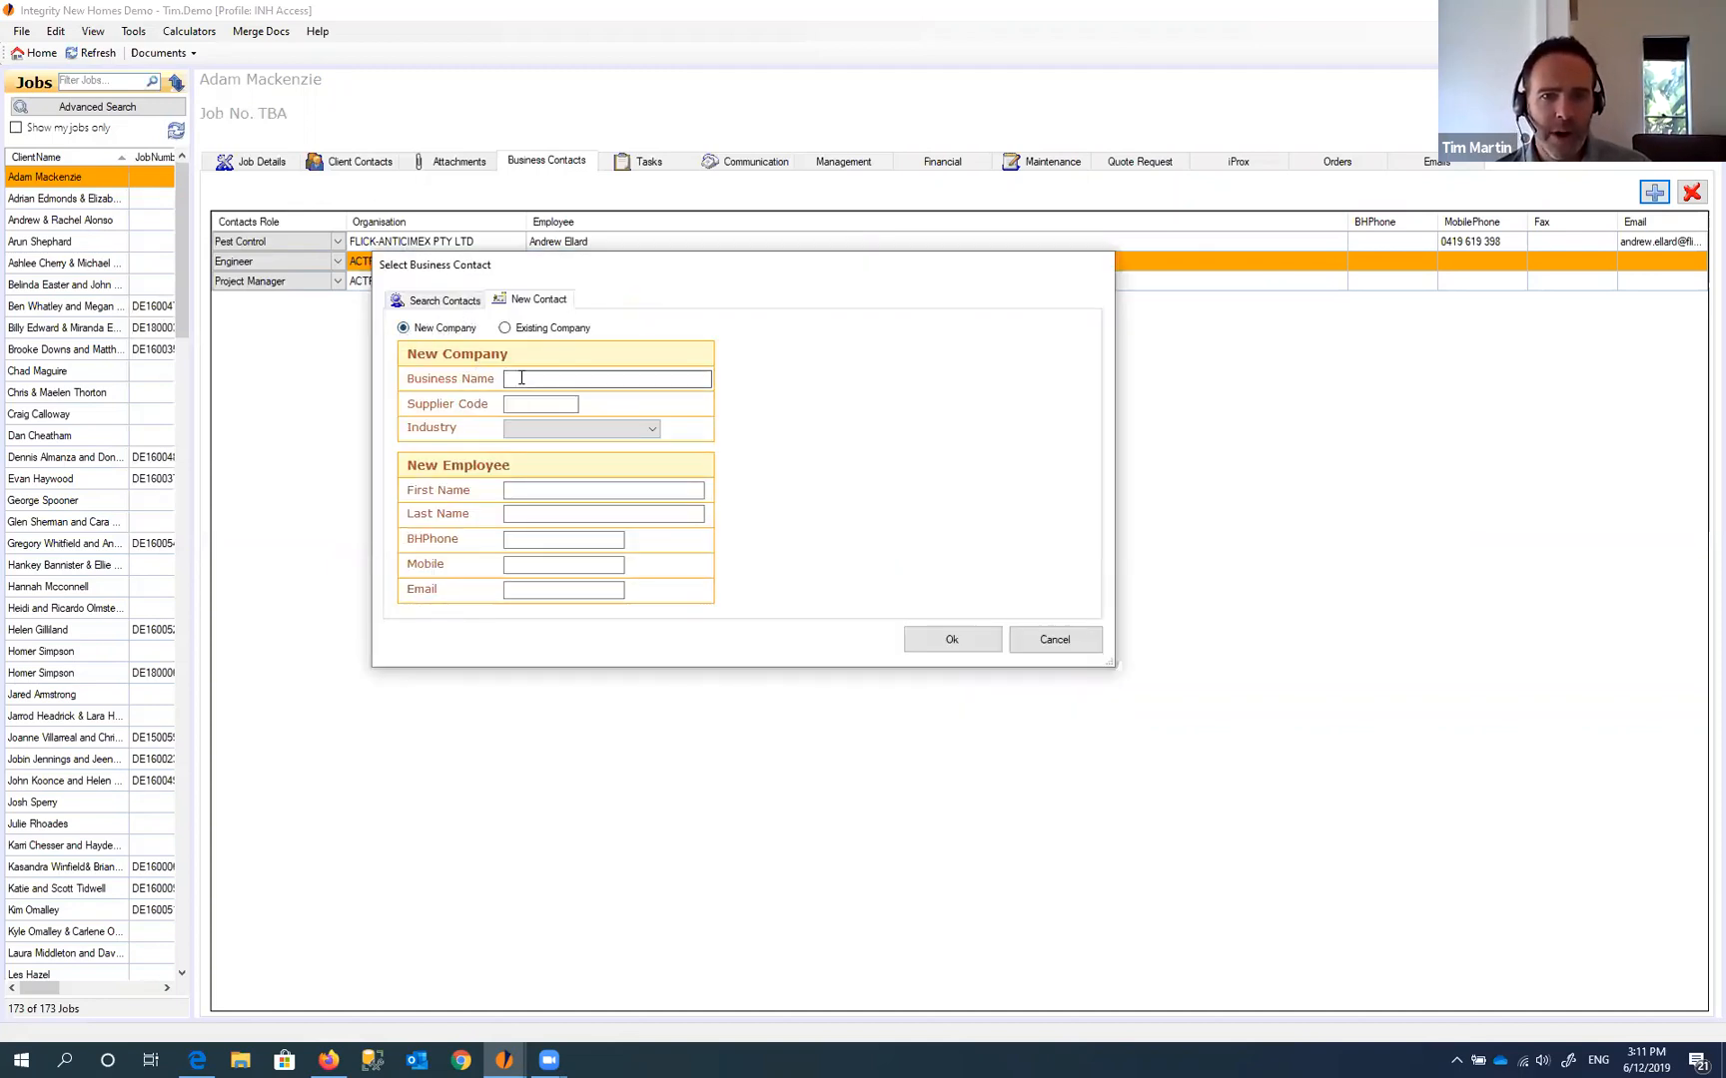
pyautogui.click(506, 329)
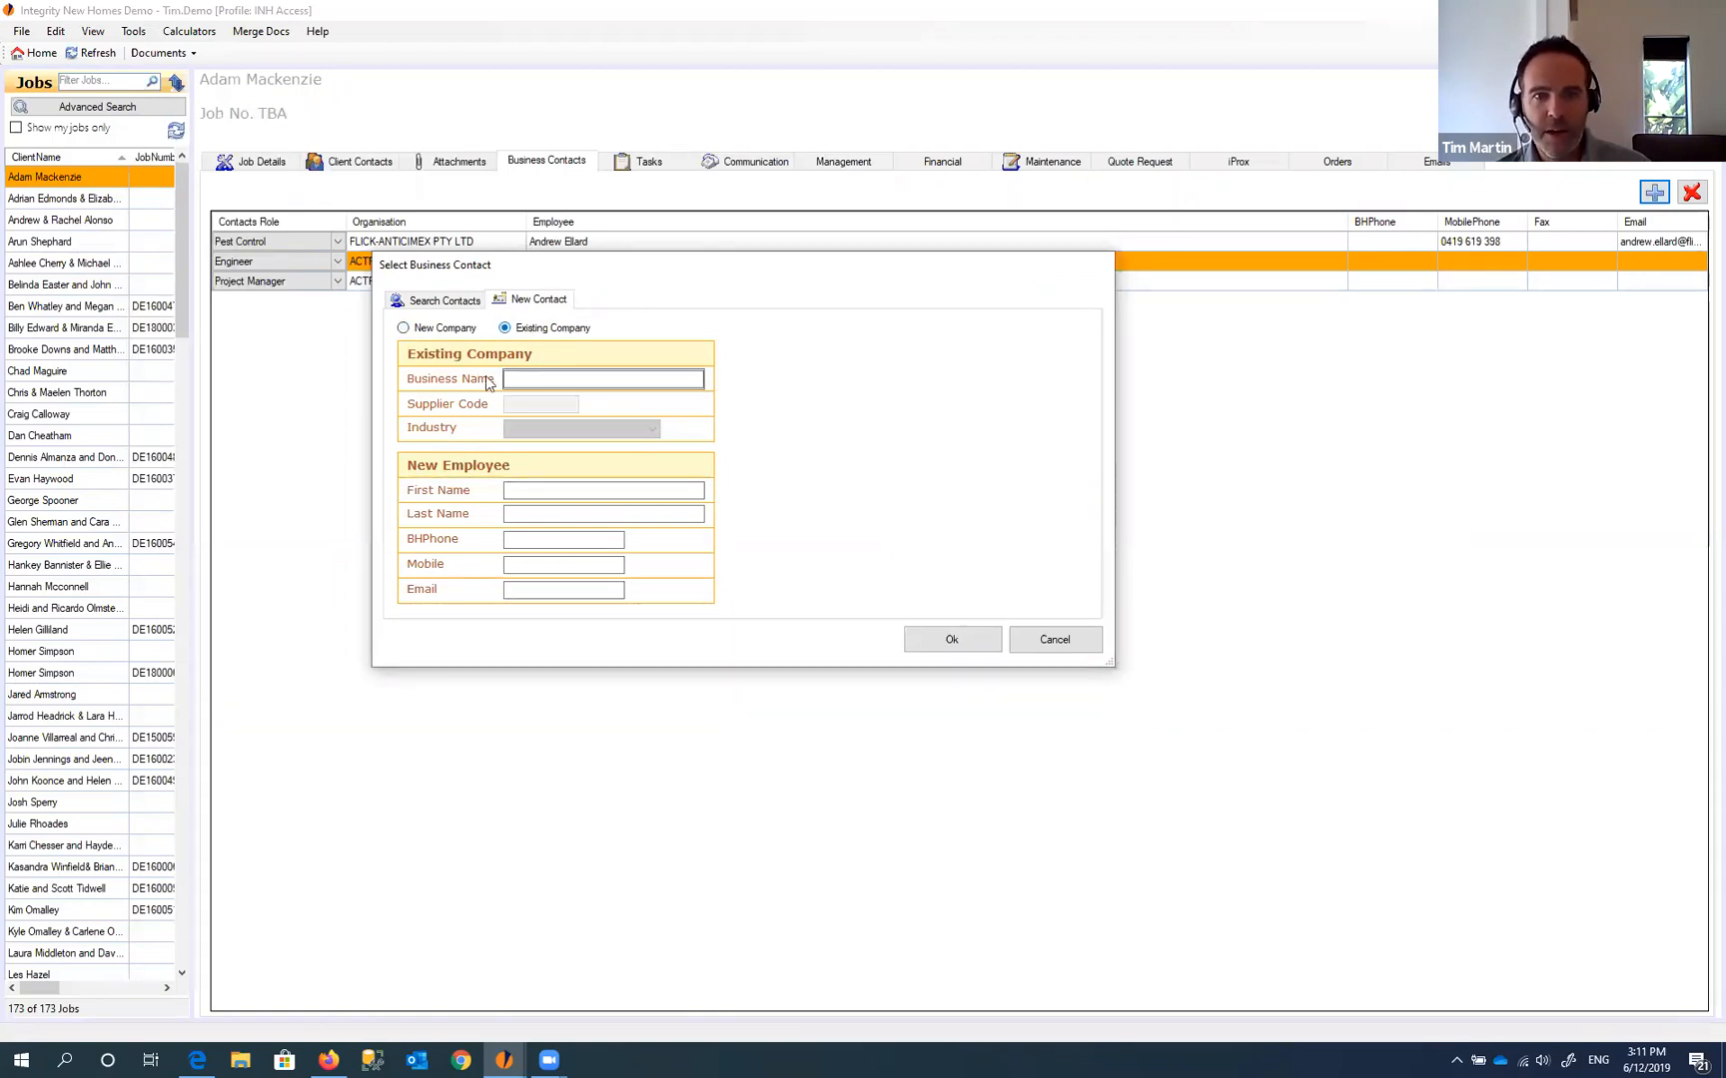
pyautogui.click(539, 379)
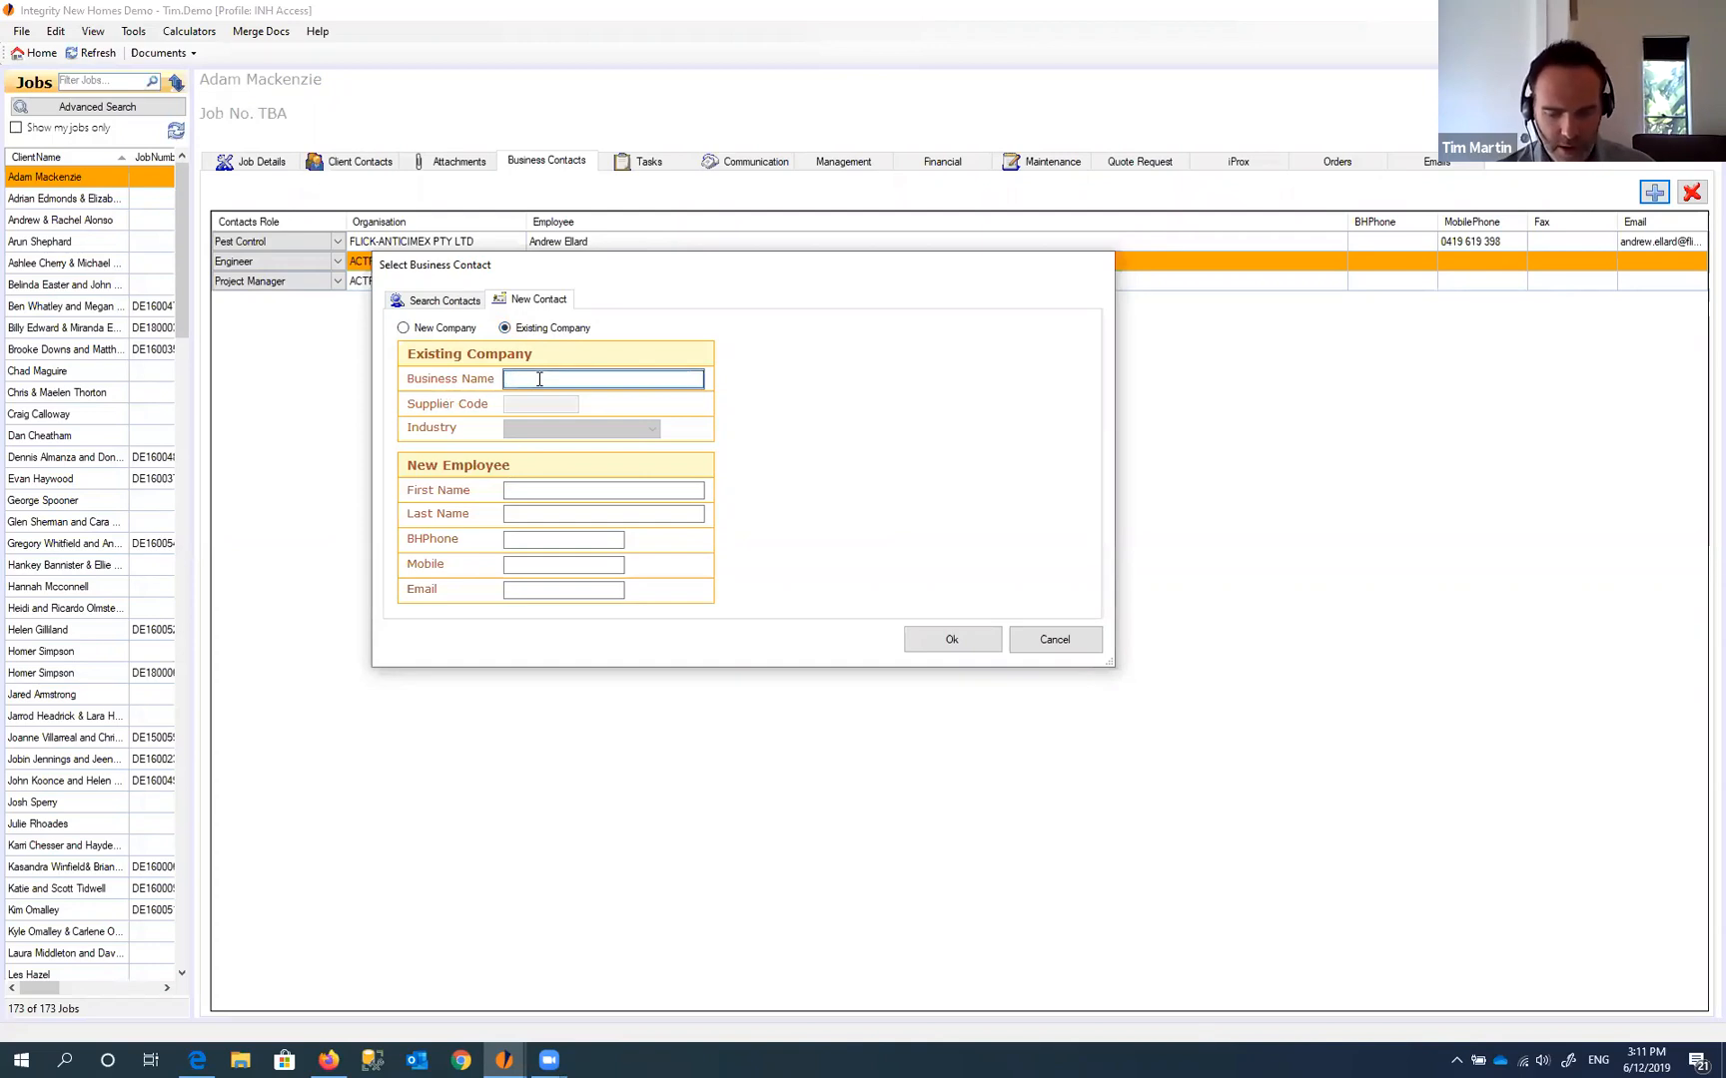
pyautogui.write('test')
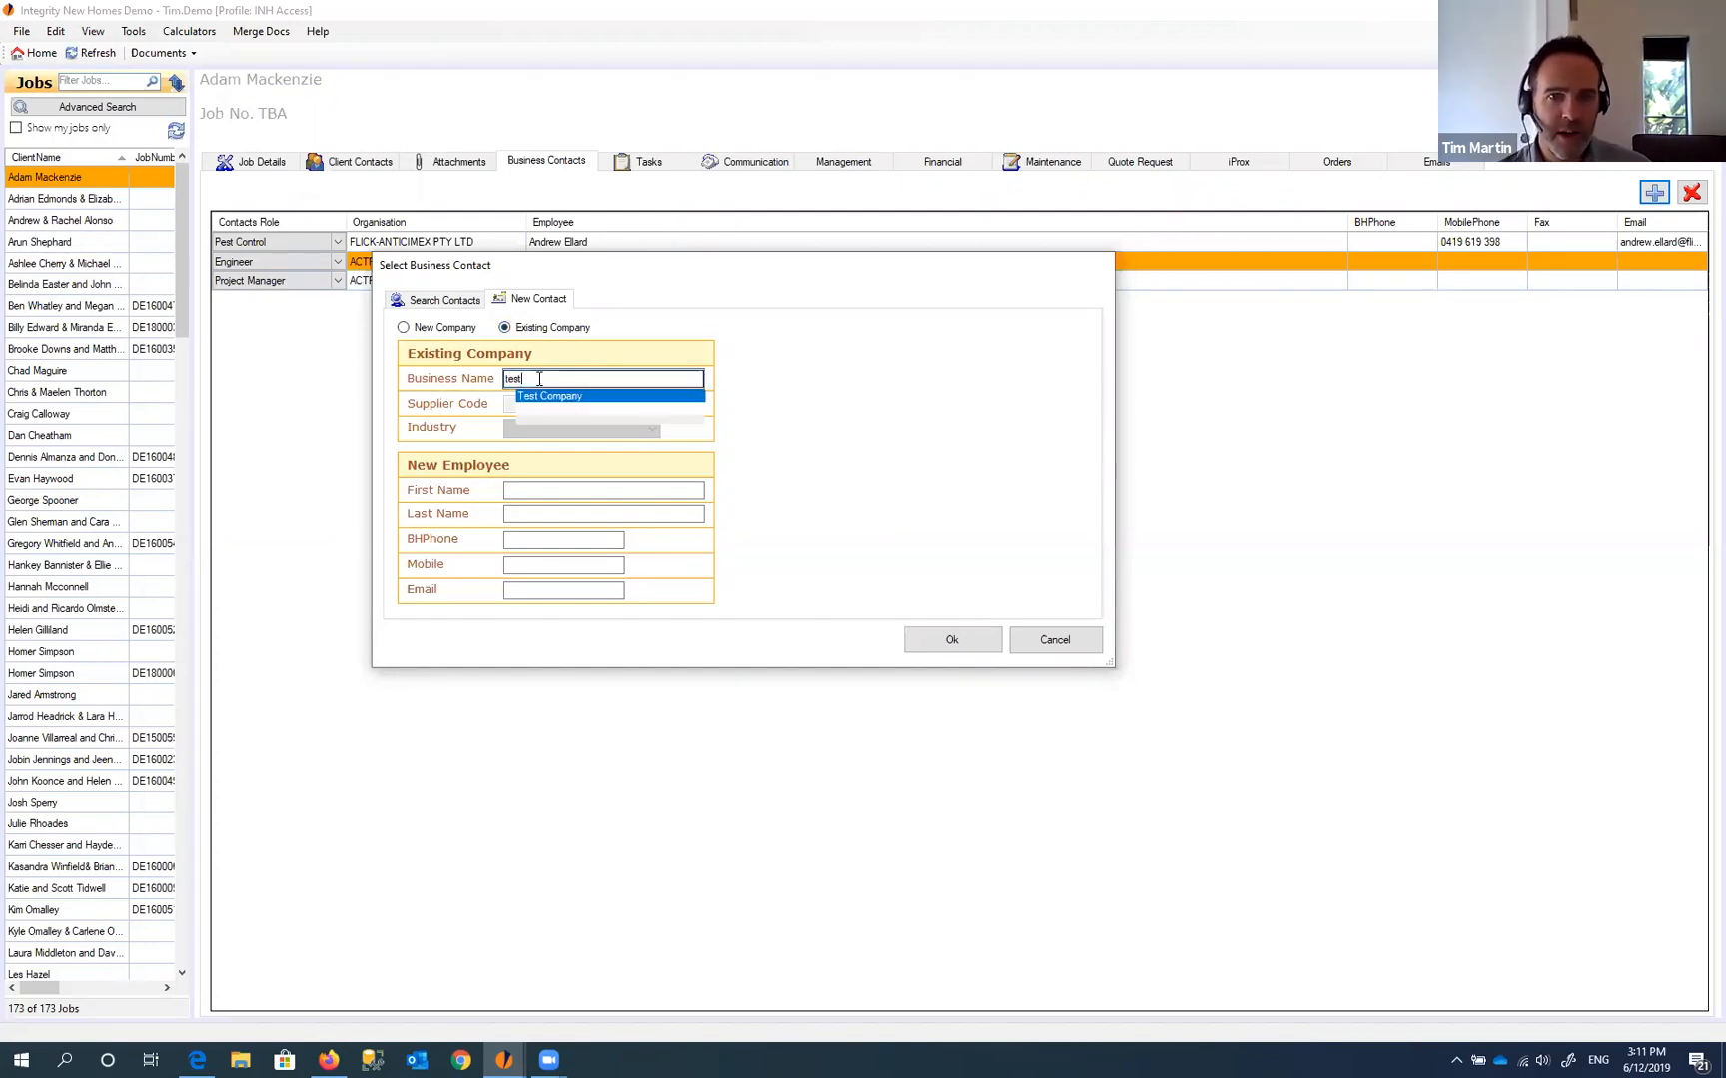
pyautogui.click(559, 395)
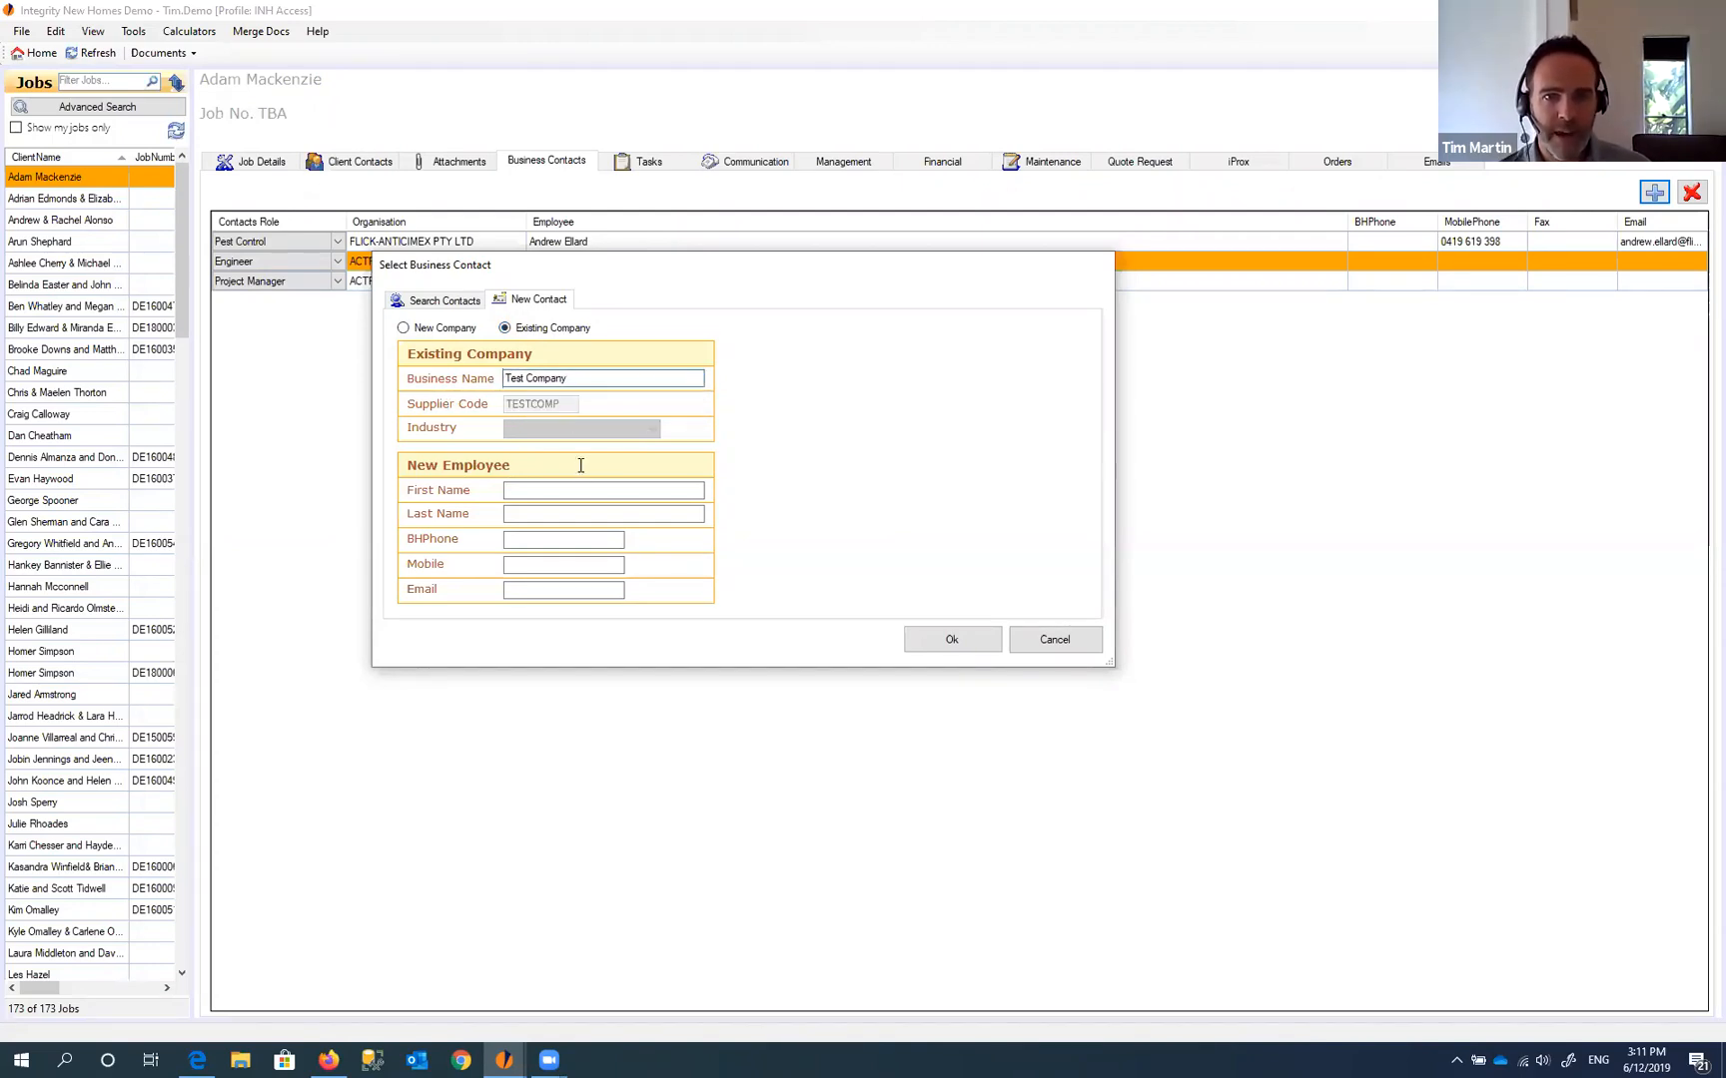
pyautogui.click(533, 492)
# - Enter last name 'Test2' for the new employee and add it to the job
pyautogui.click(530, 513)
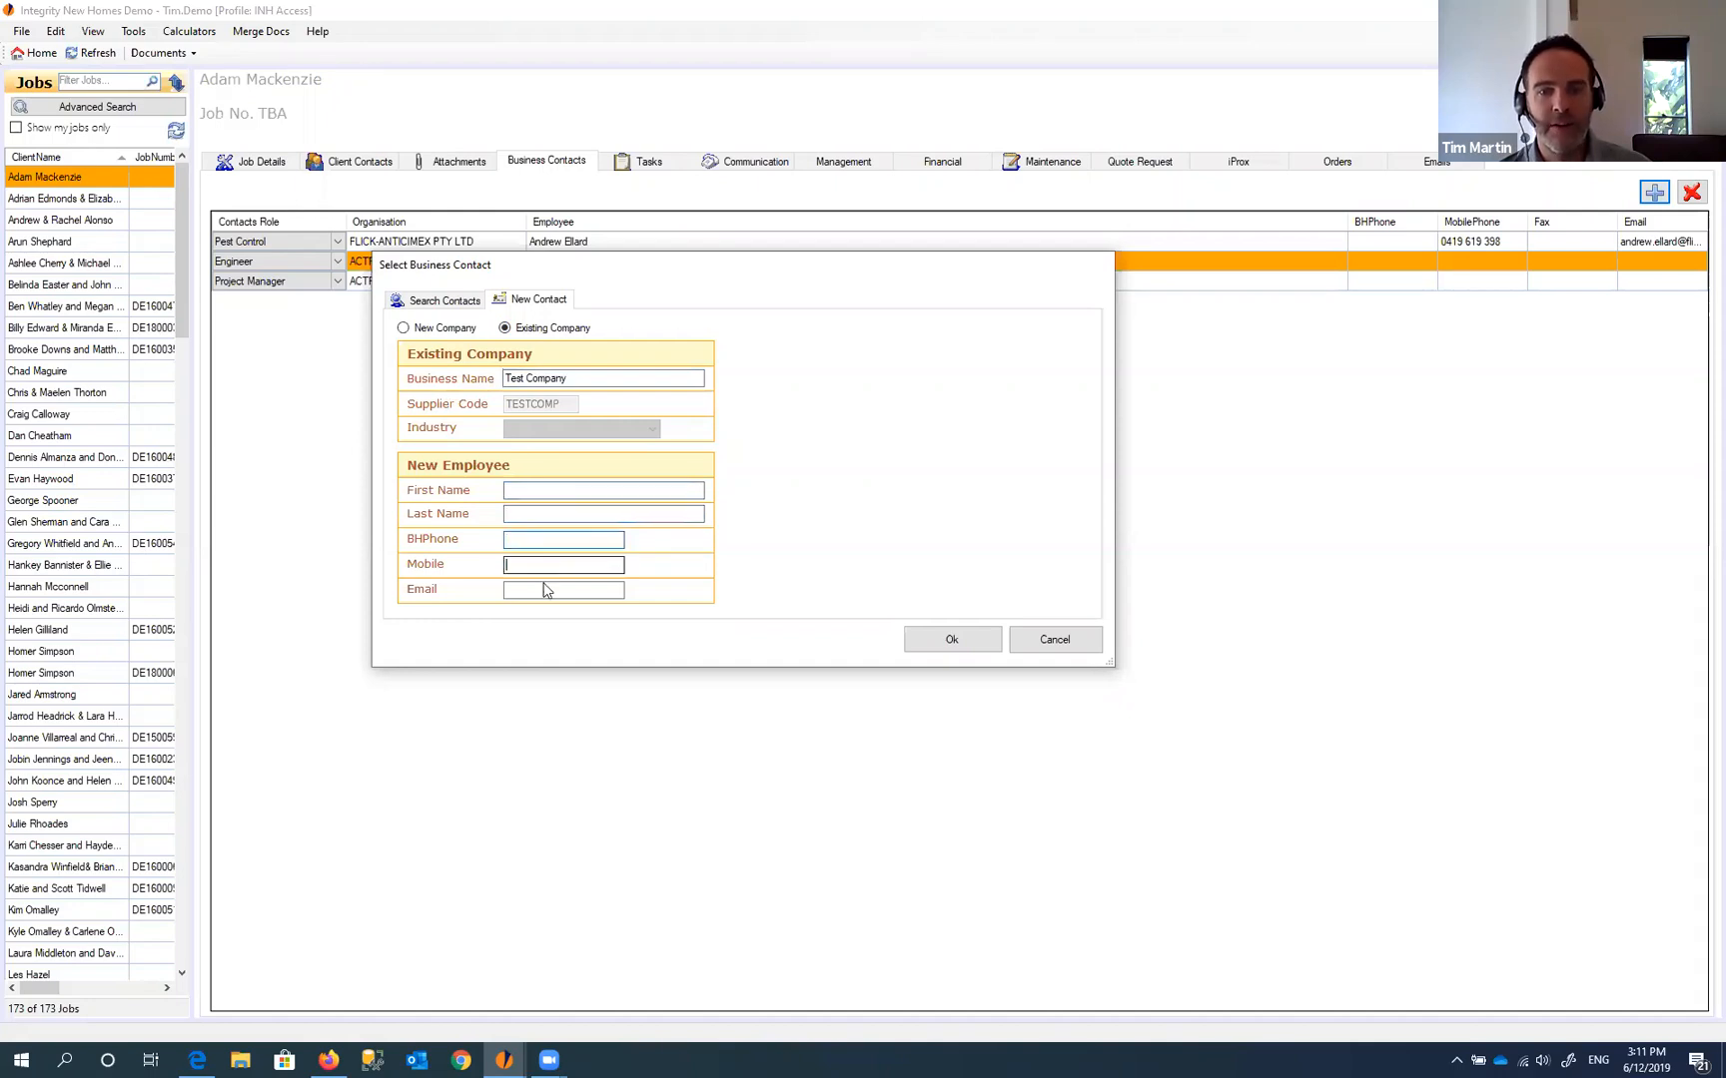
pyautogui.click(600, 490)
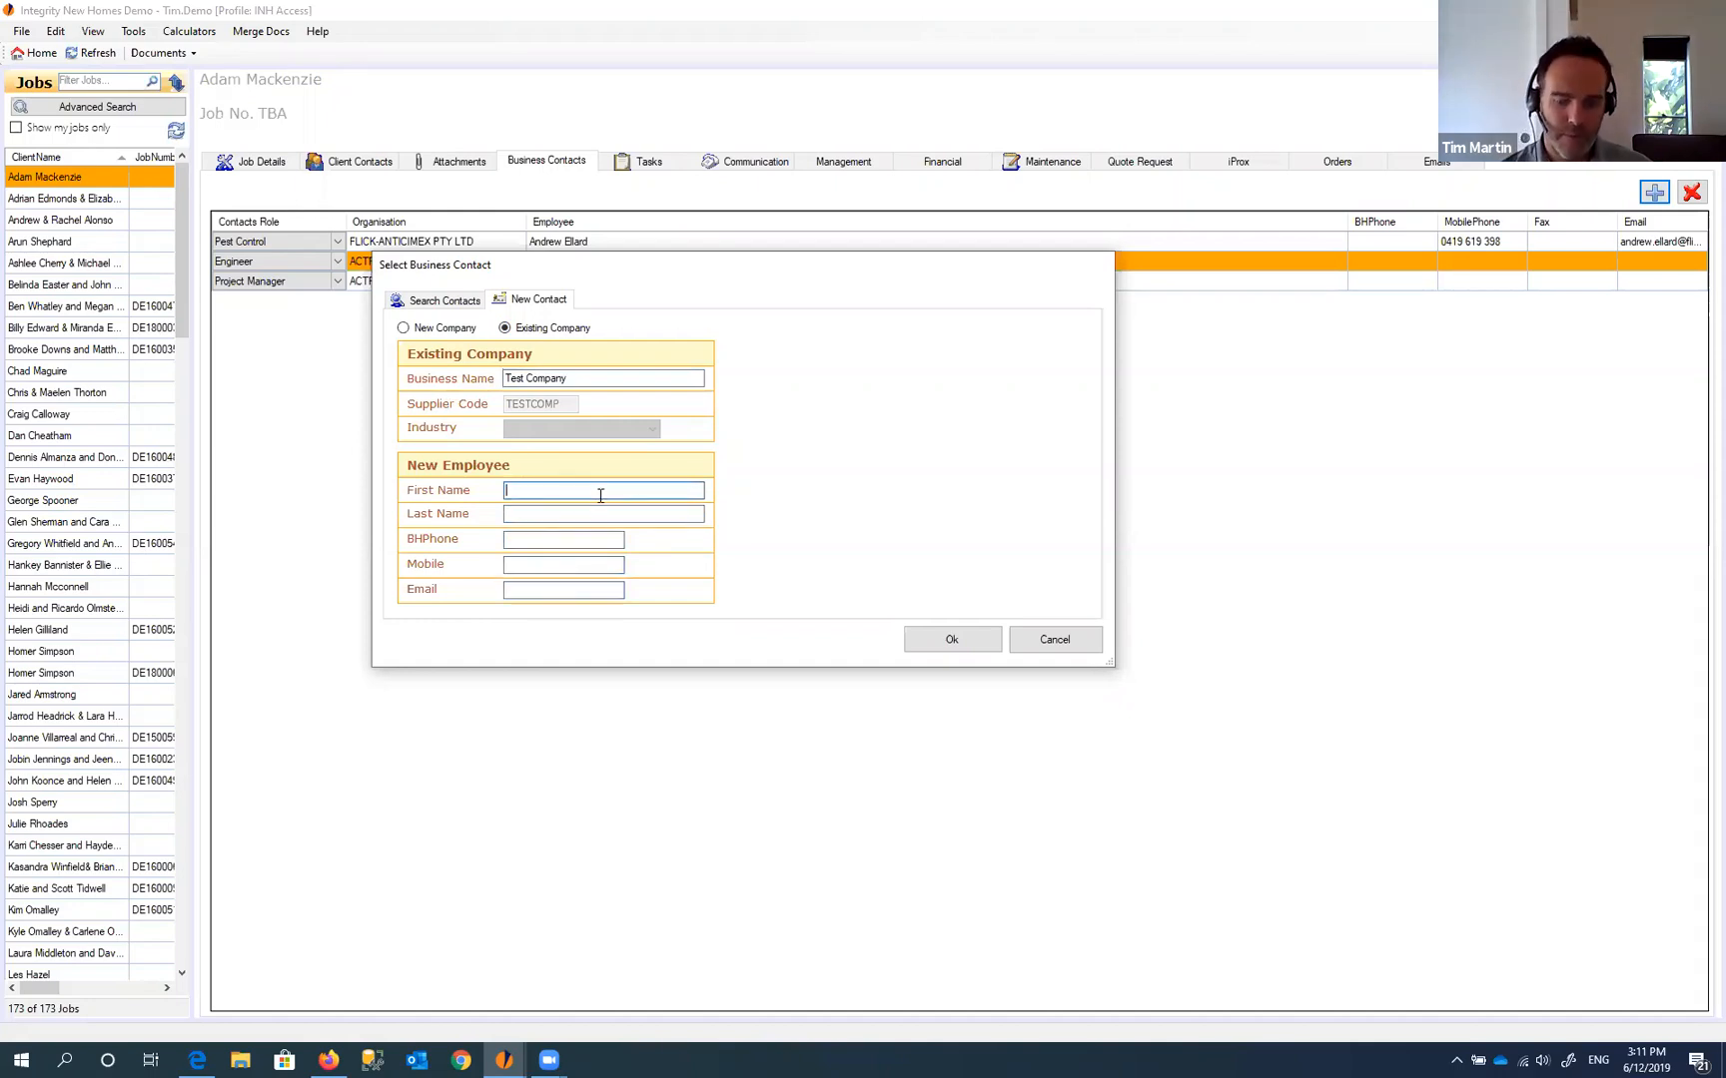
pyautogui.press('Tab')
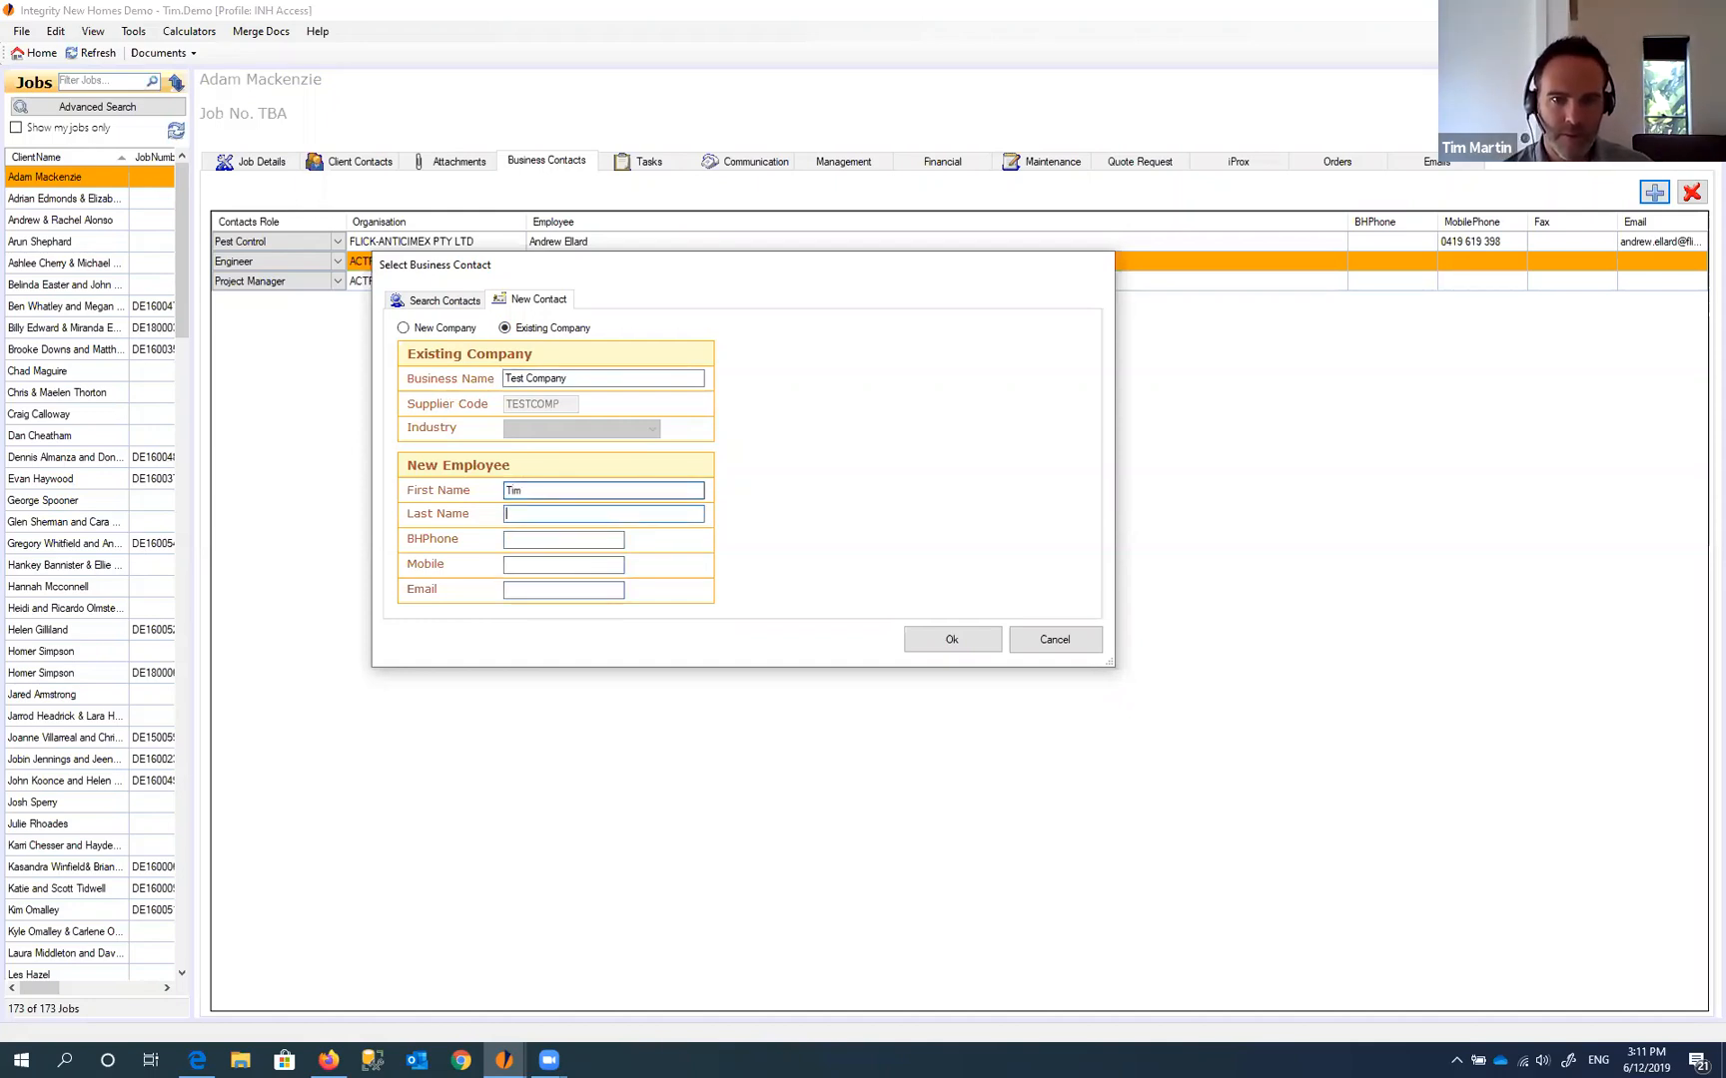
pyautogui.write('Tes')
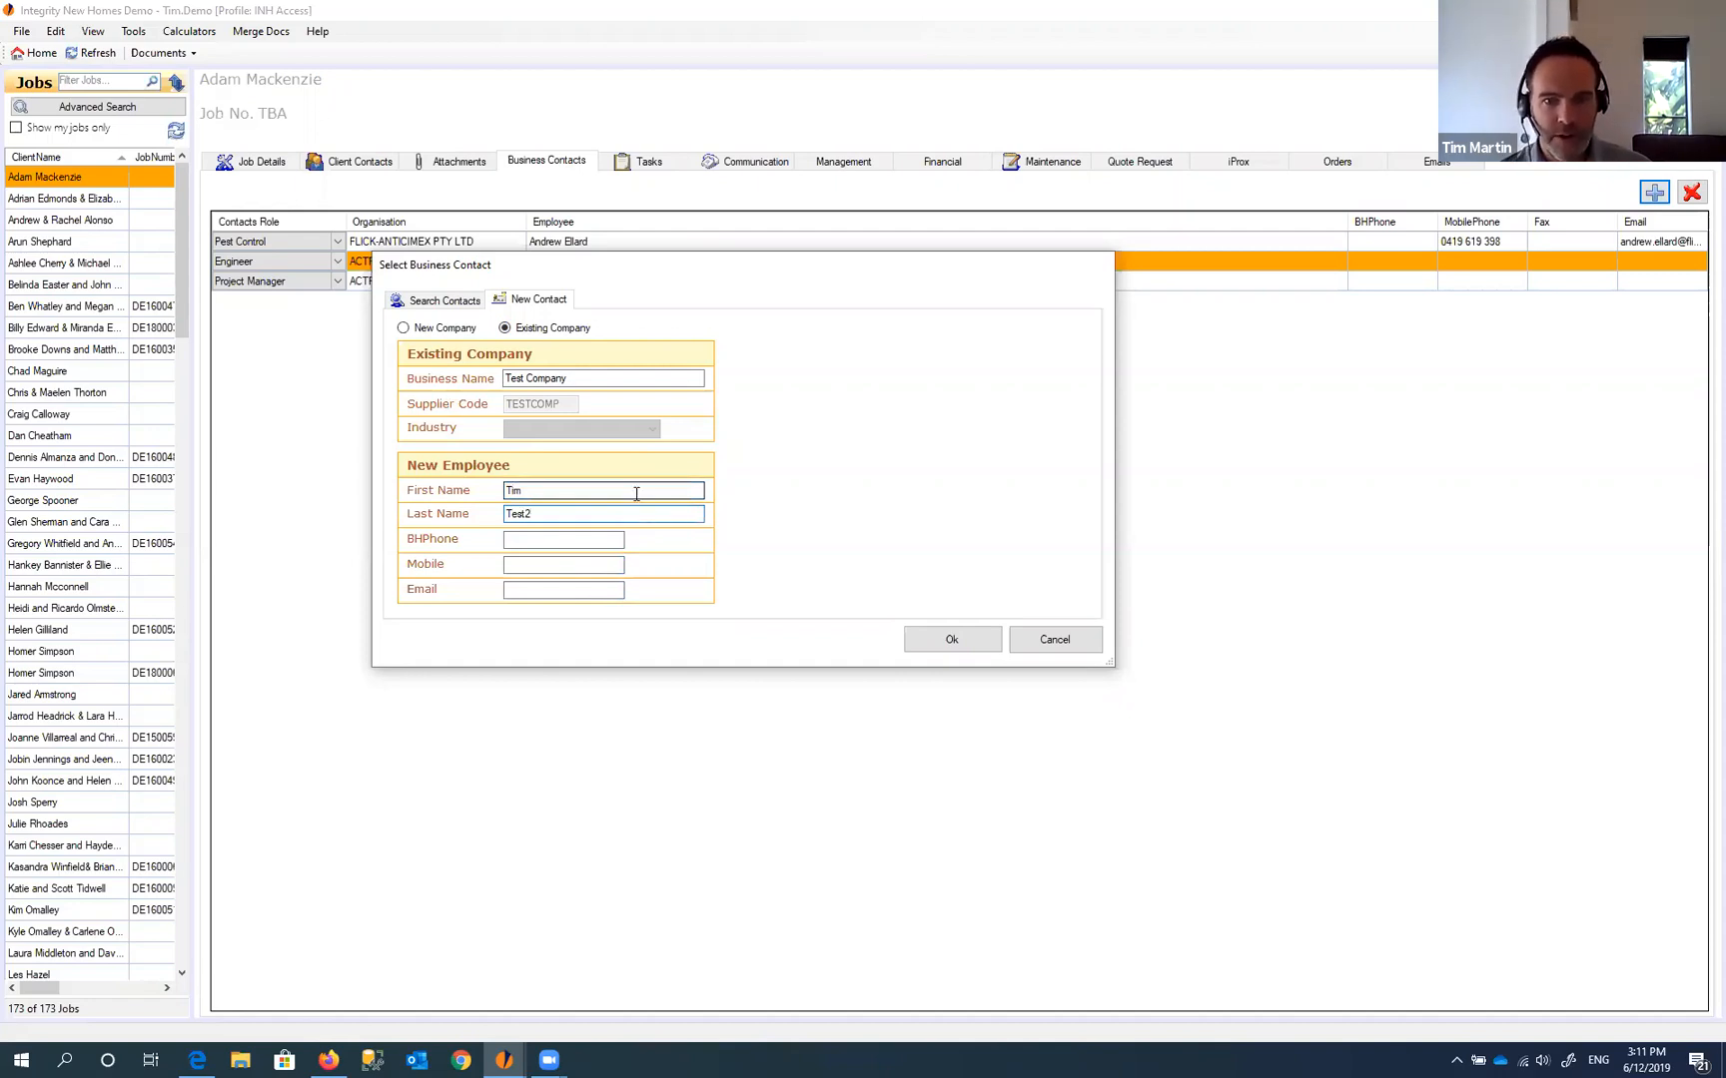
pyautogui.write('t2')
pyautogui.click(520, 566)
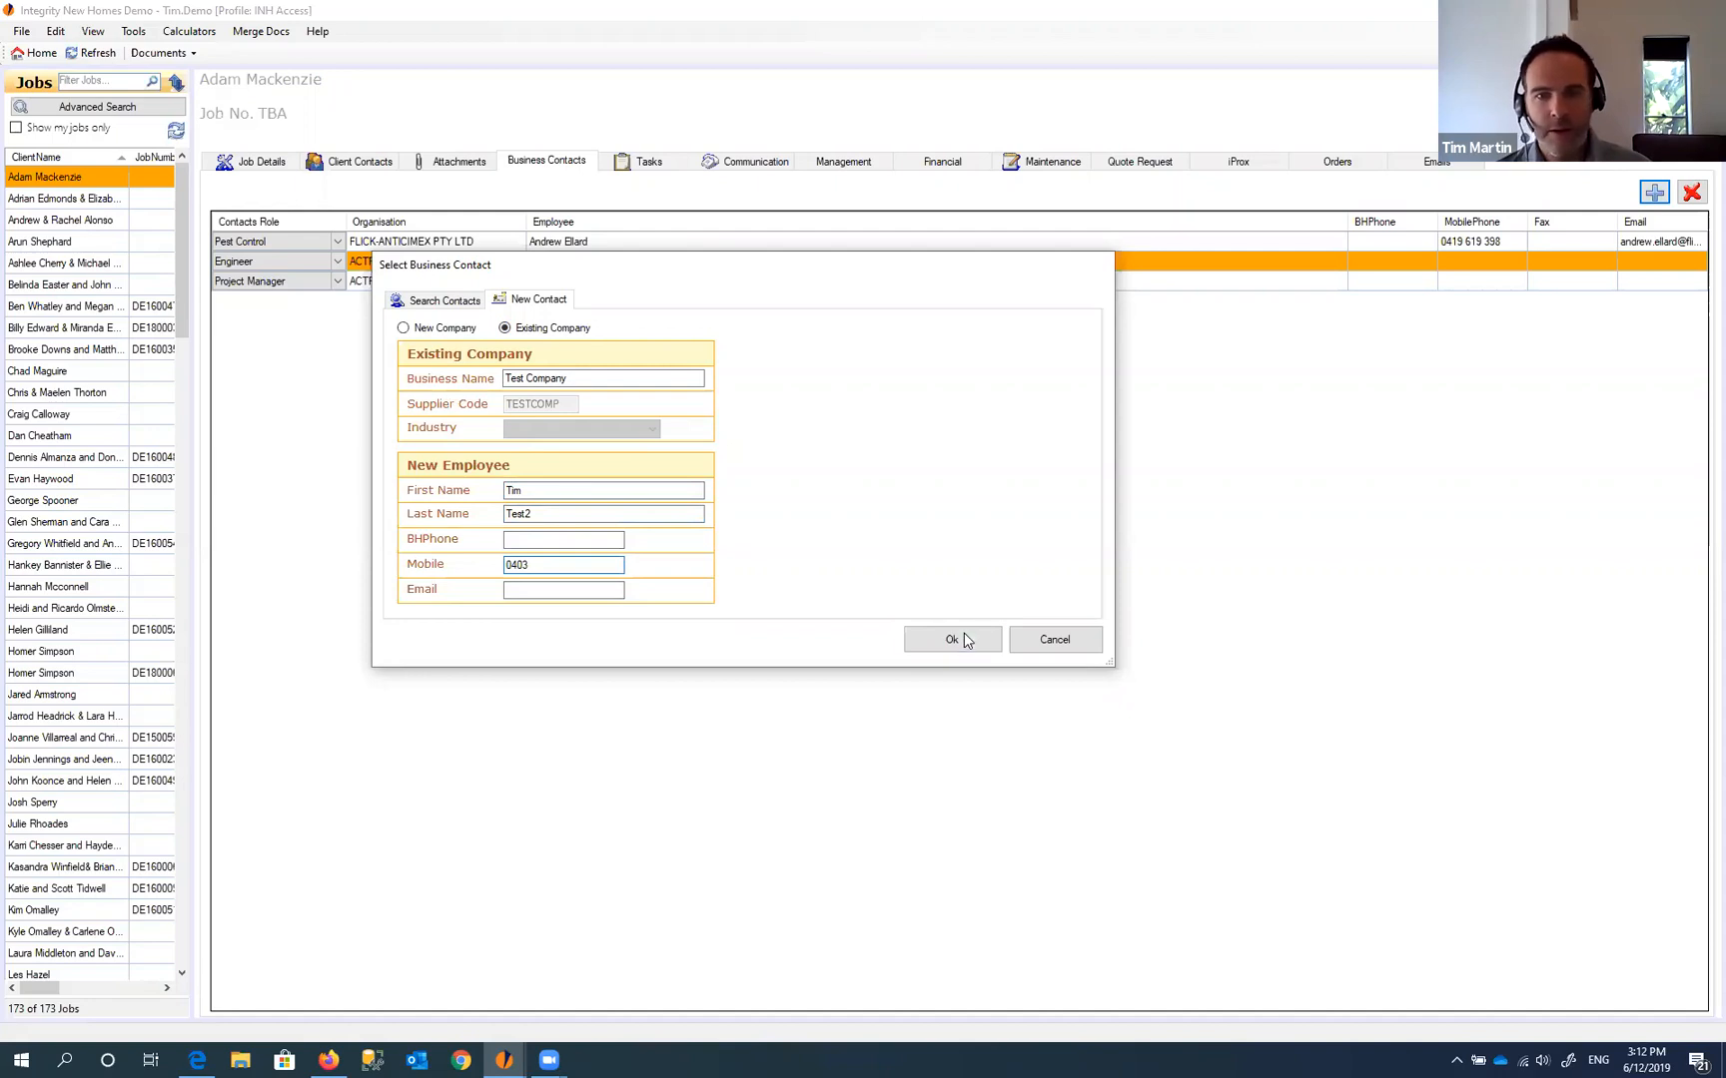
pyautogui.click(965, 639)
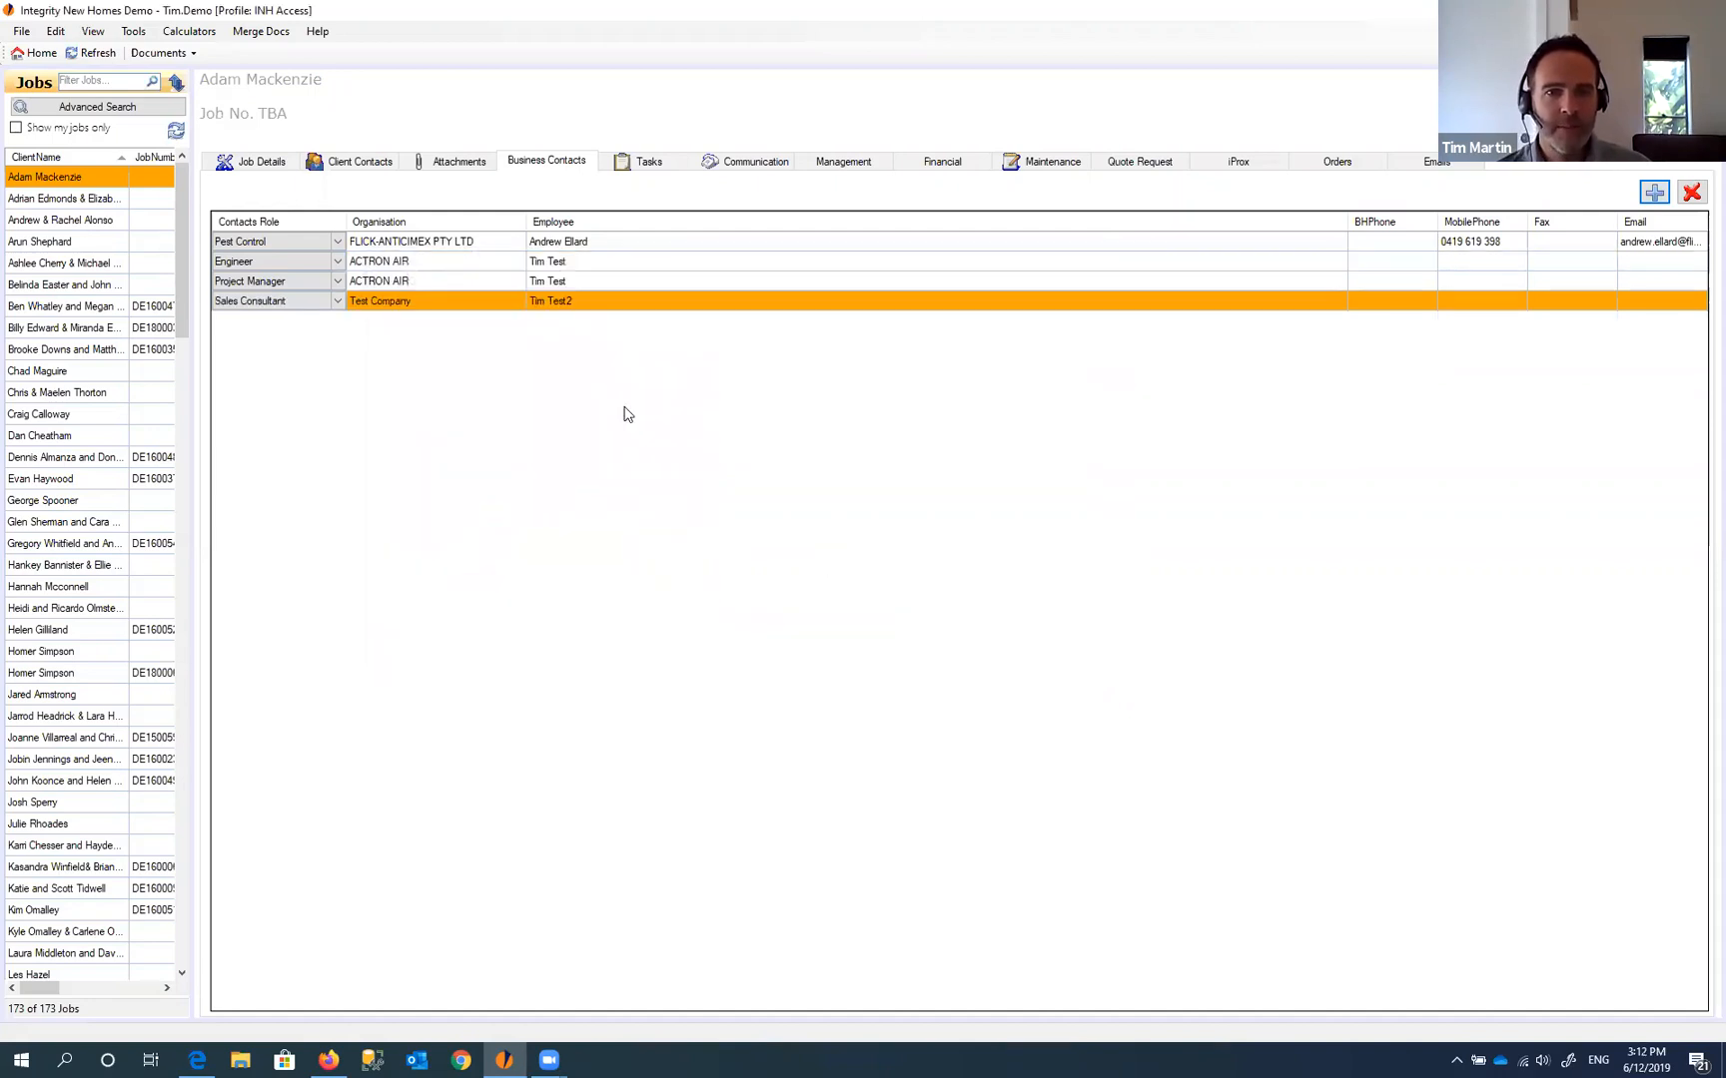
# - Open the Business Contact records and view ACTRON AIR's employees
pyautogui.click(586, 281)
pyautogui.click(574, 301)
pyautogui.click(162, 53)
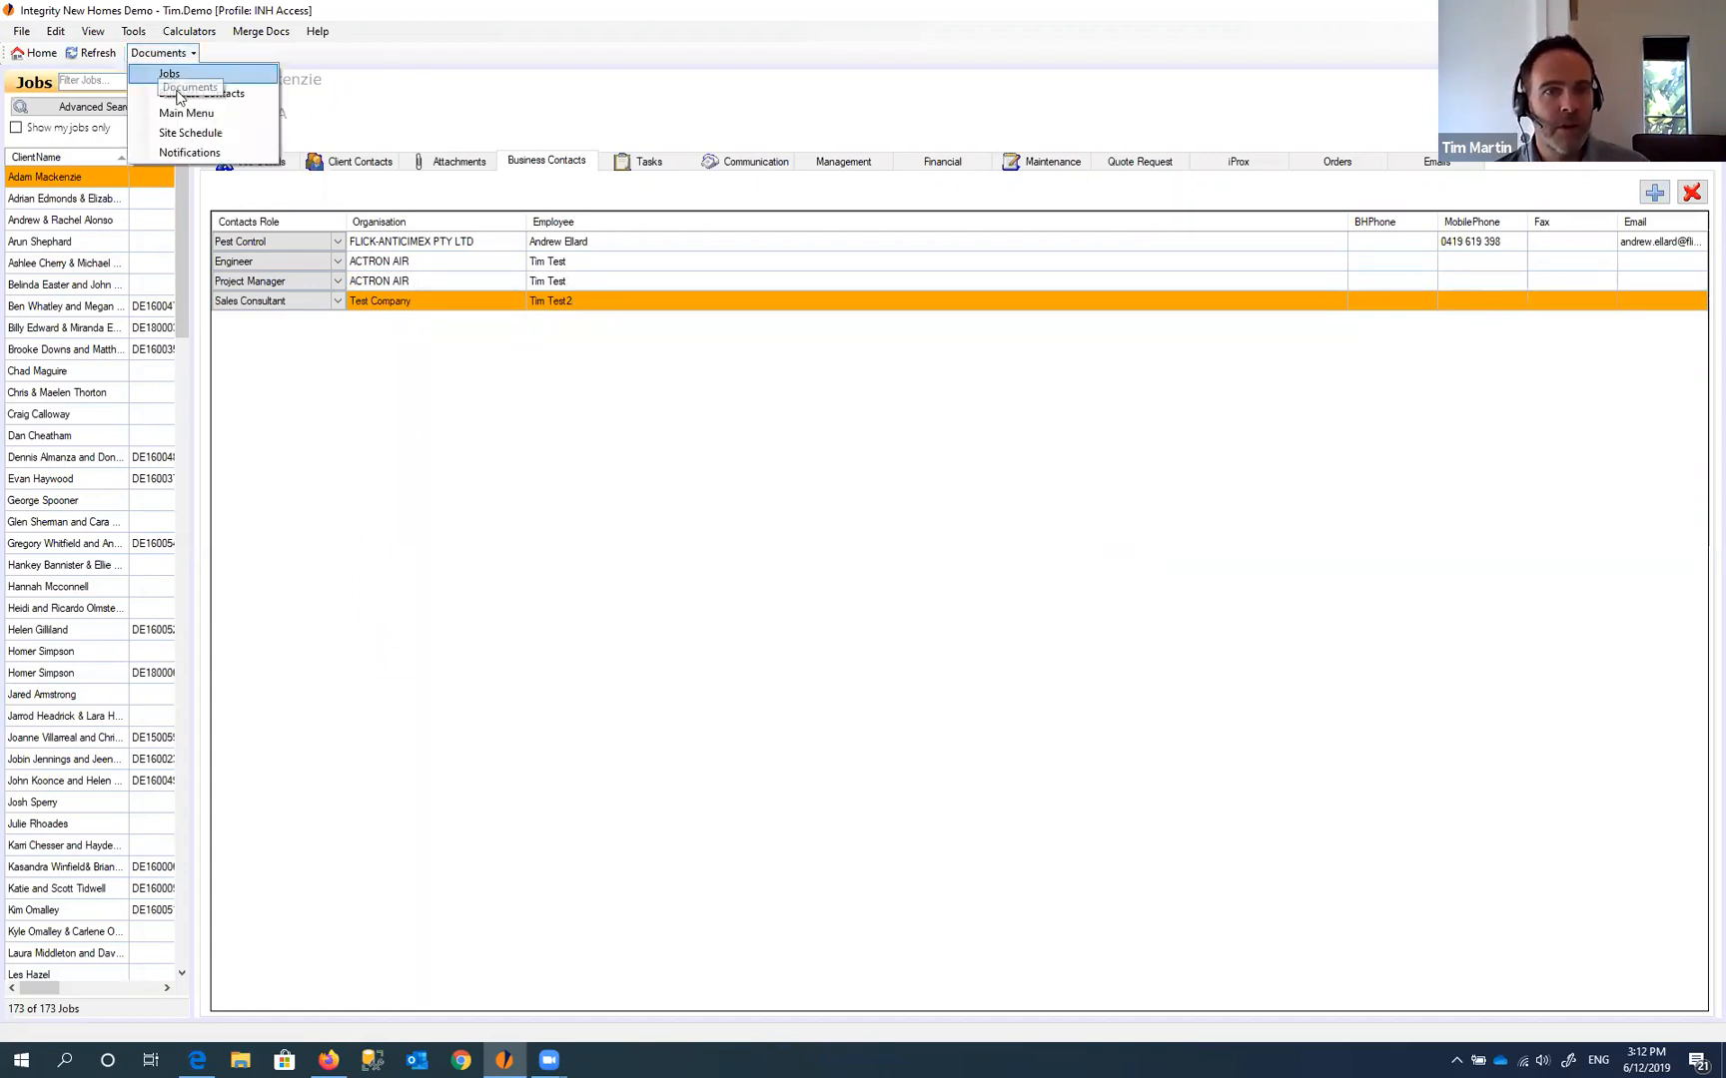
pyautogui.click(181, 94)
pyautogui.click(116, 189)
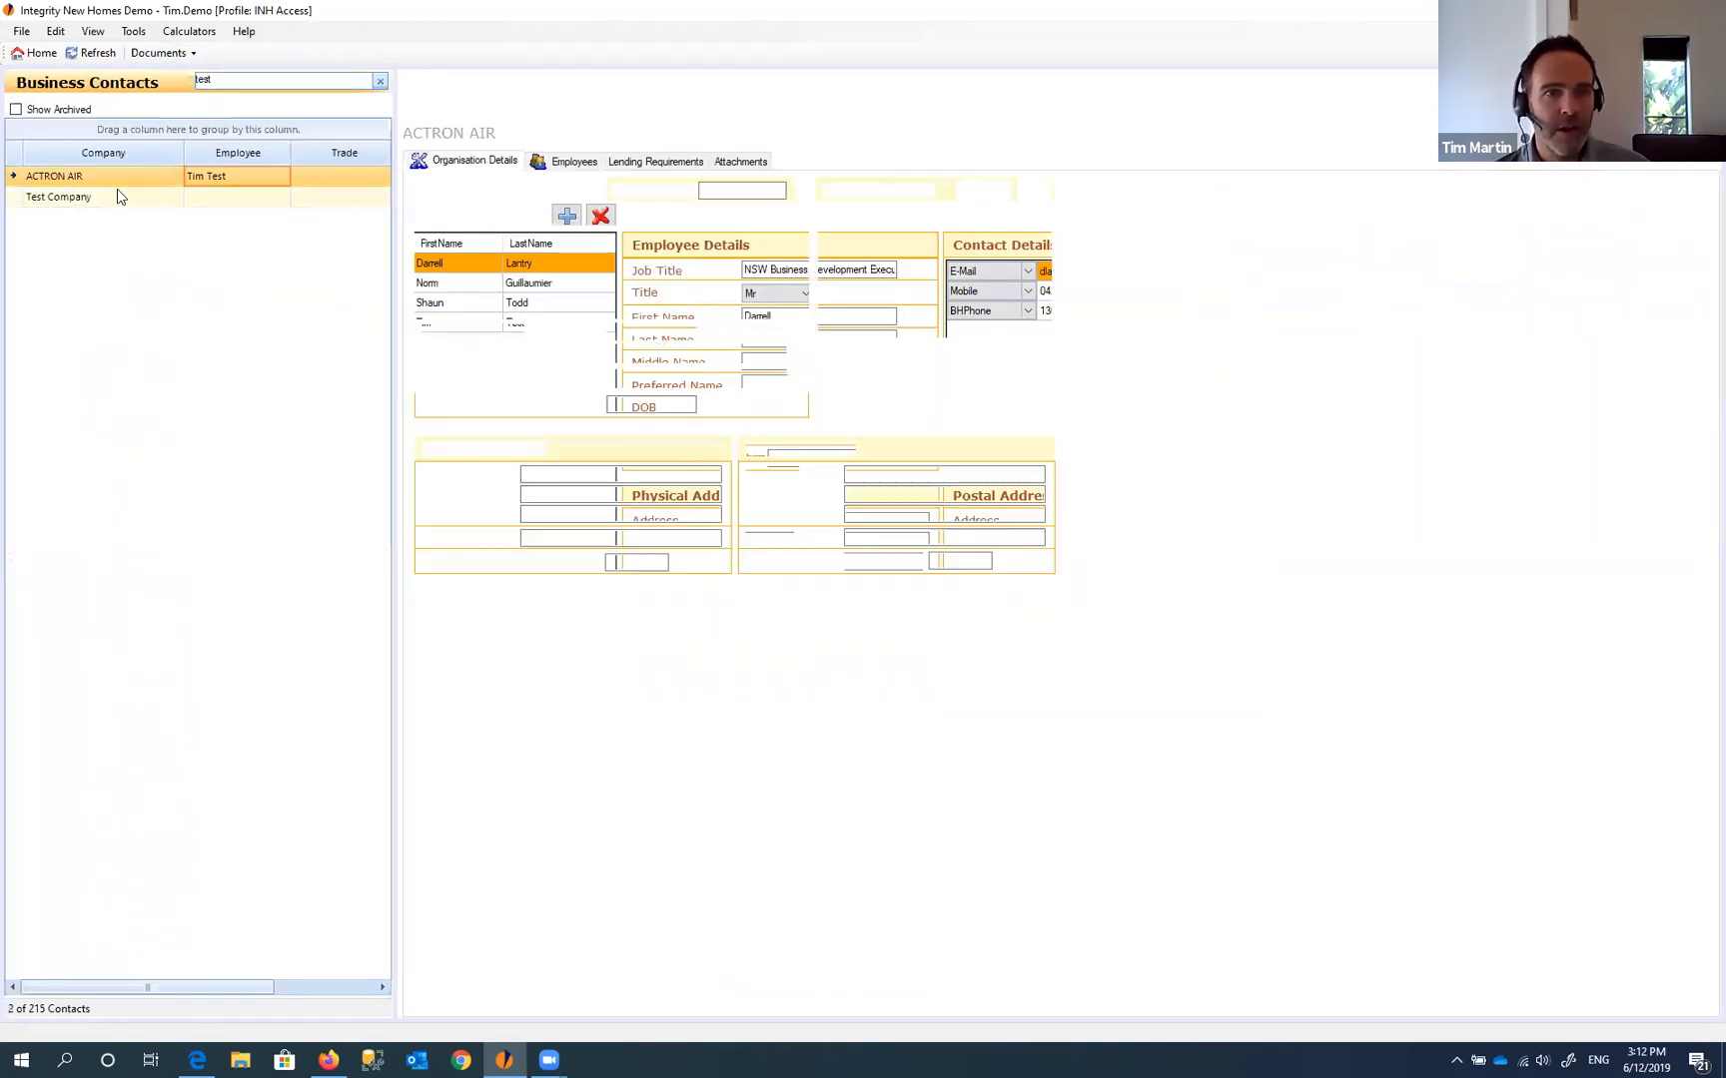
pyautogui.click(193, 179)
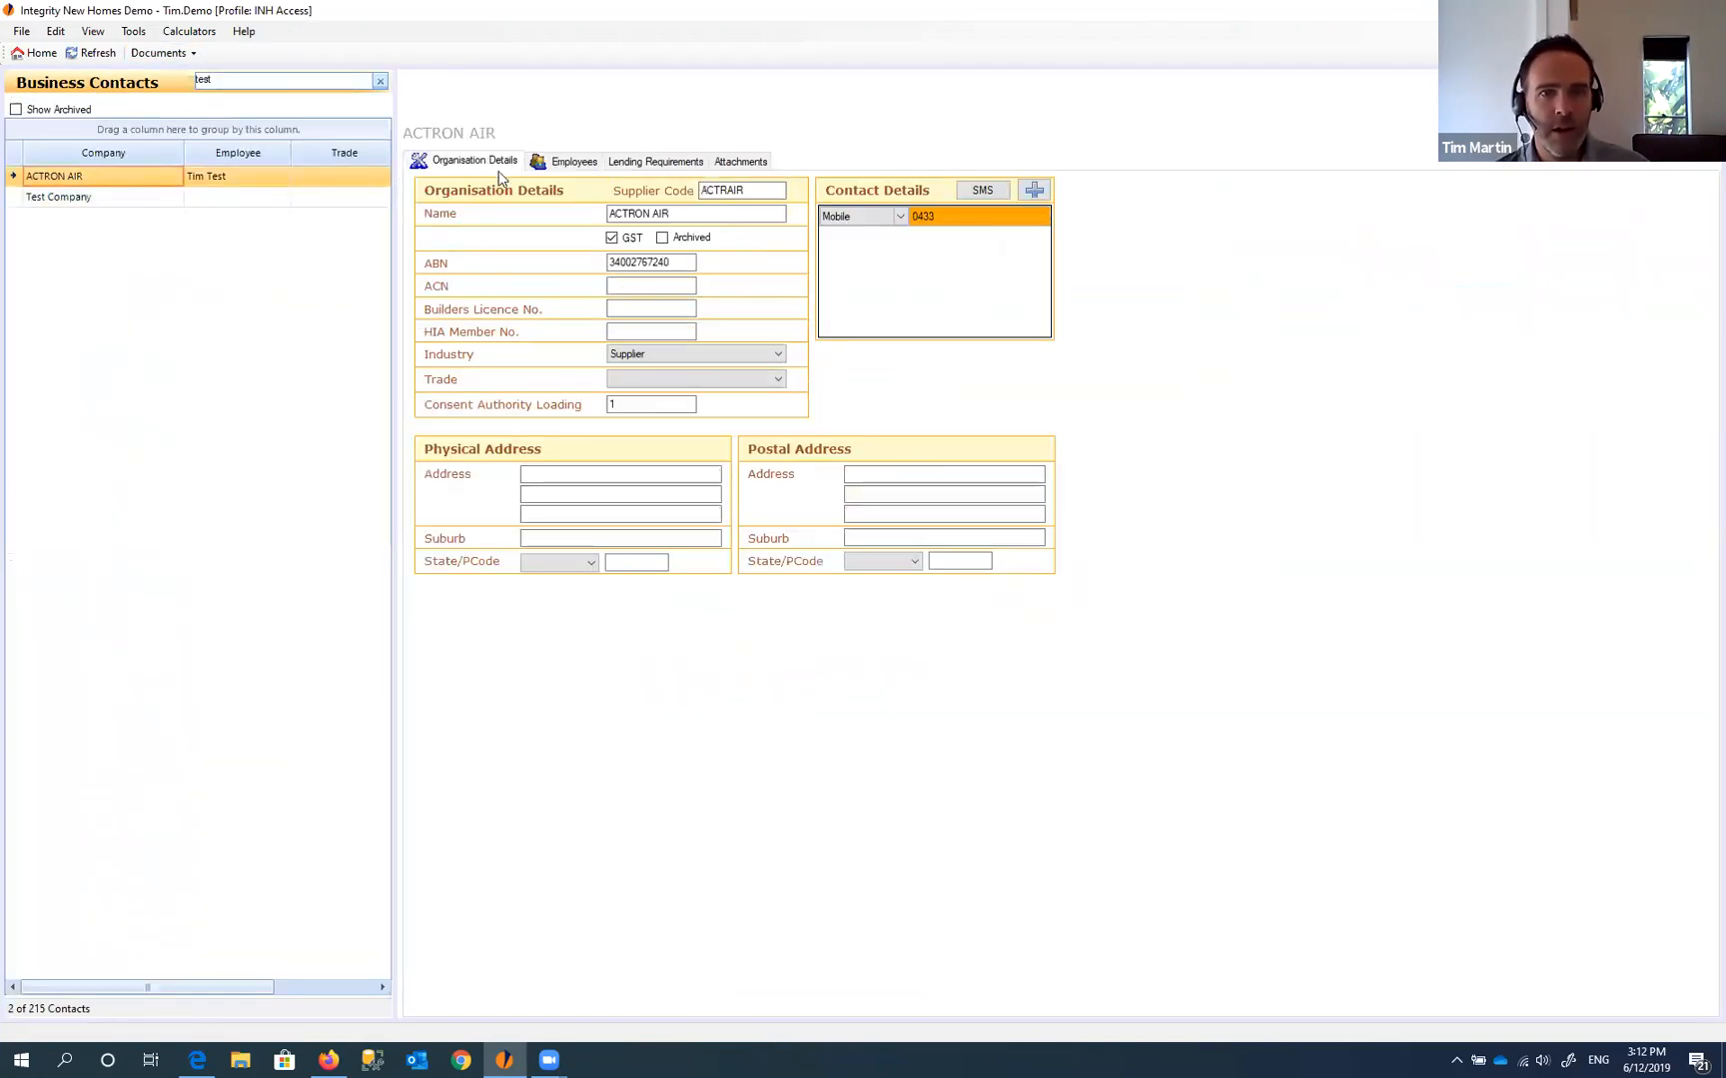
pyautogui.click(547, 165)
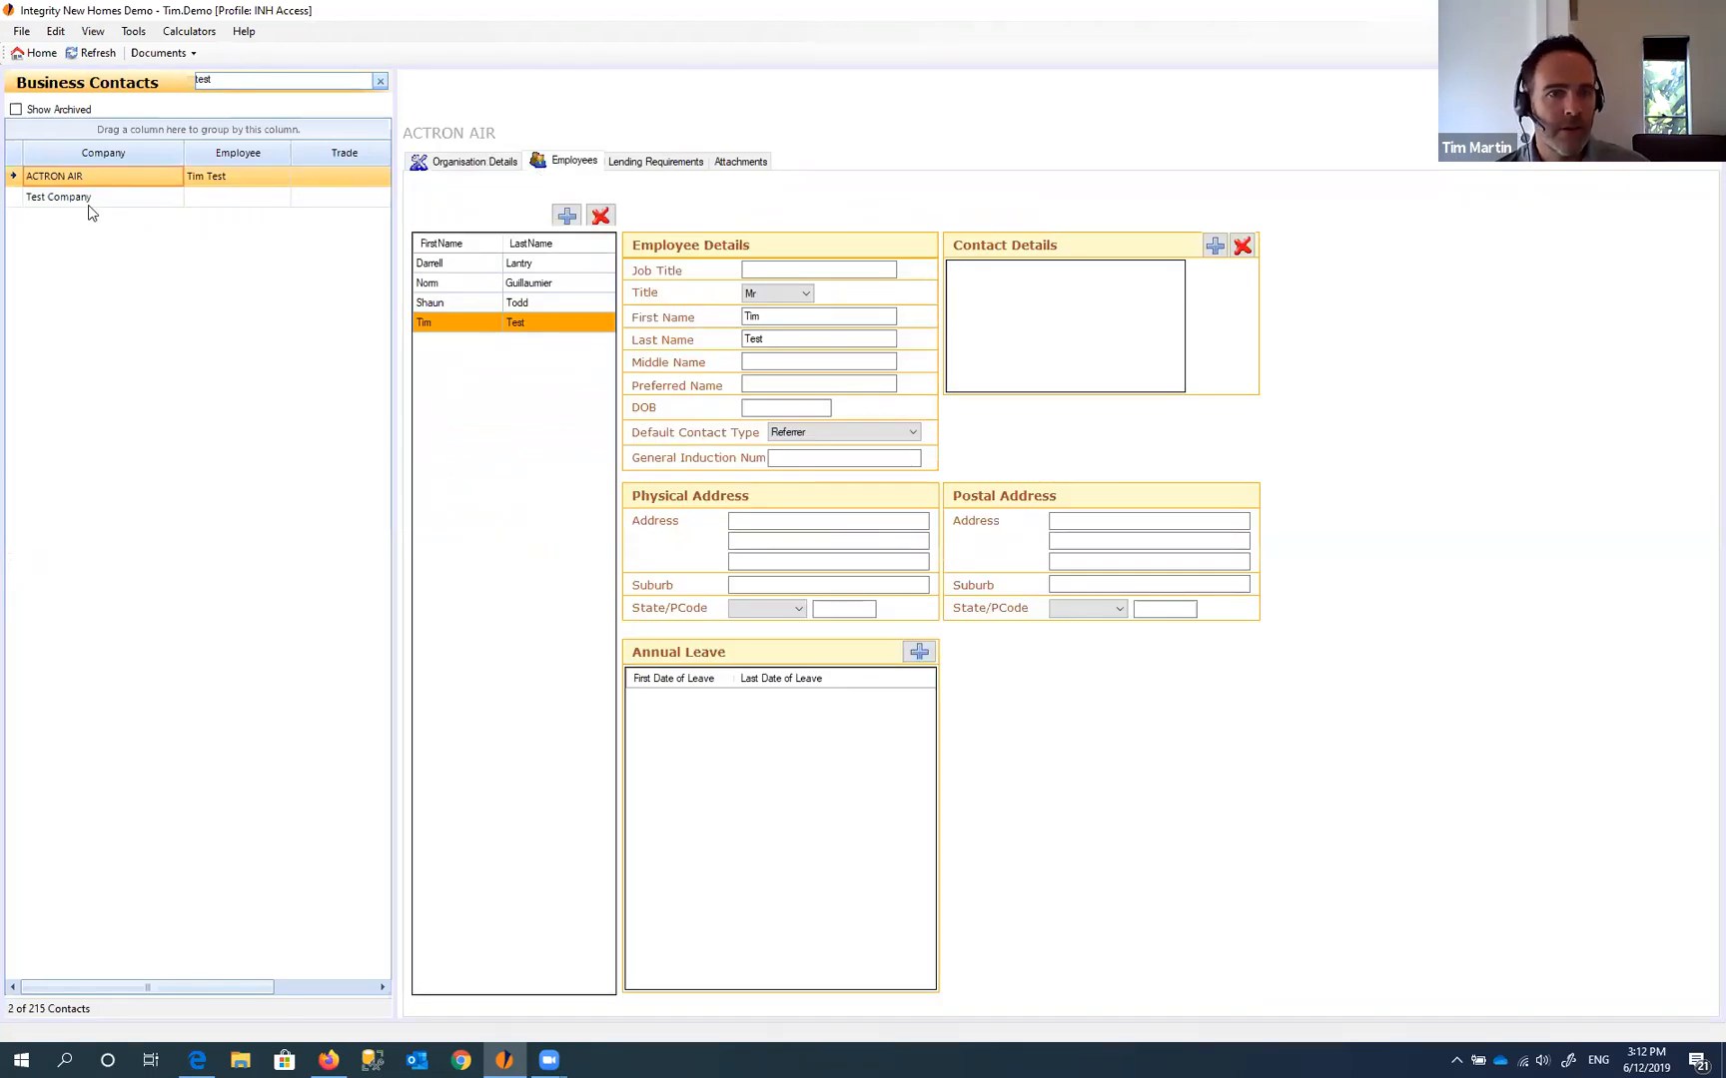
# - Open Test Company's employees and check the new employee's saved contact details
pyautogui.click(90, 199)
pyautogui.click(548, 164)
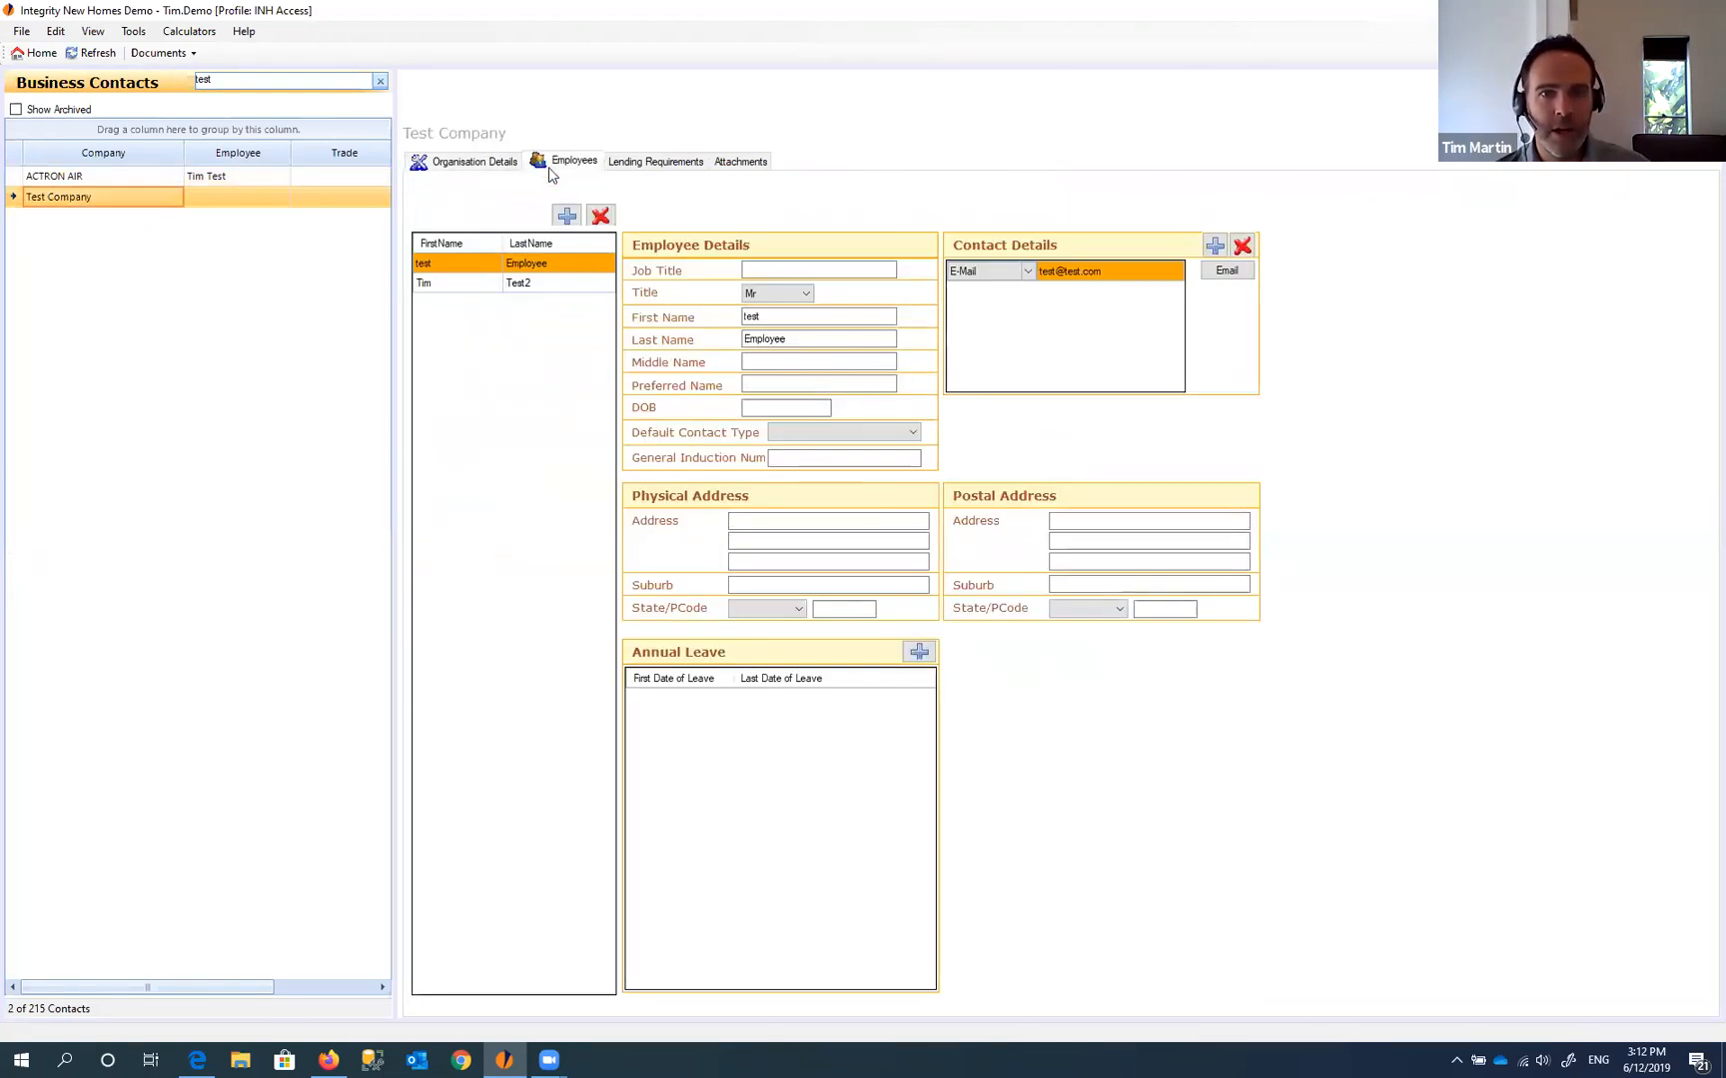
pyautogui.click(449, 282)
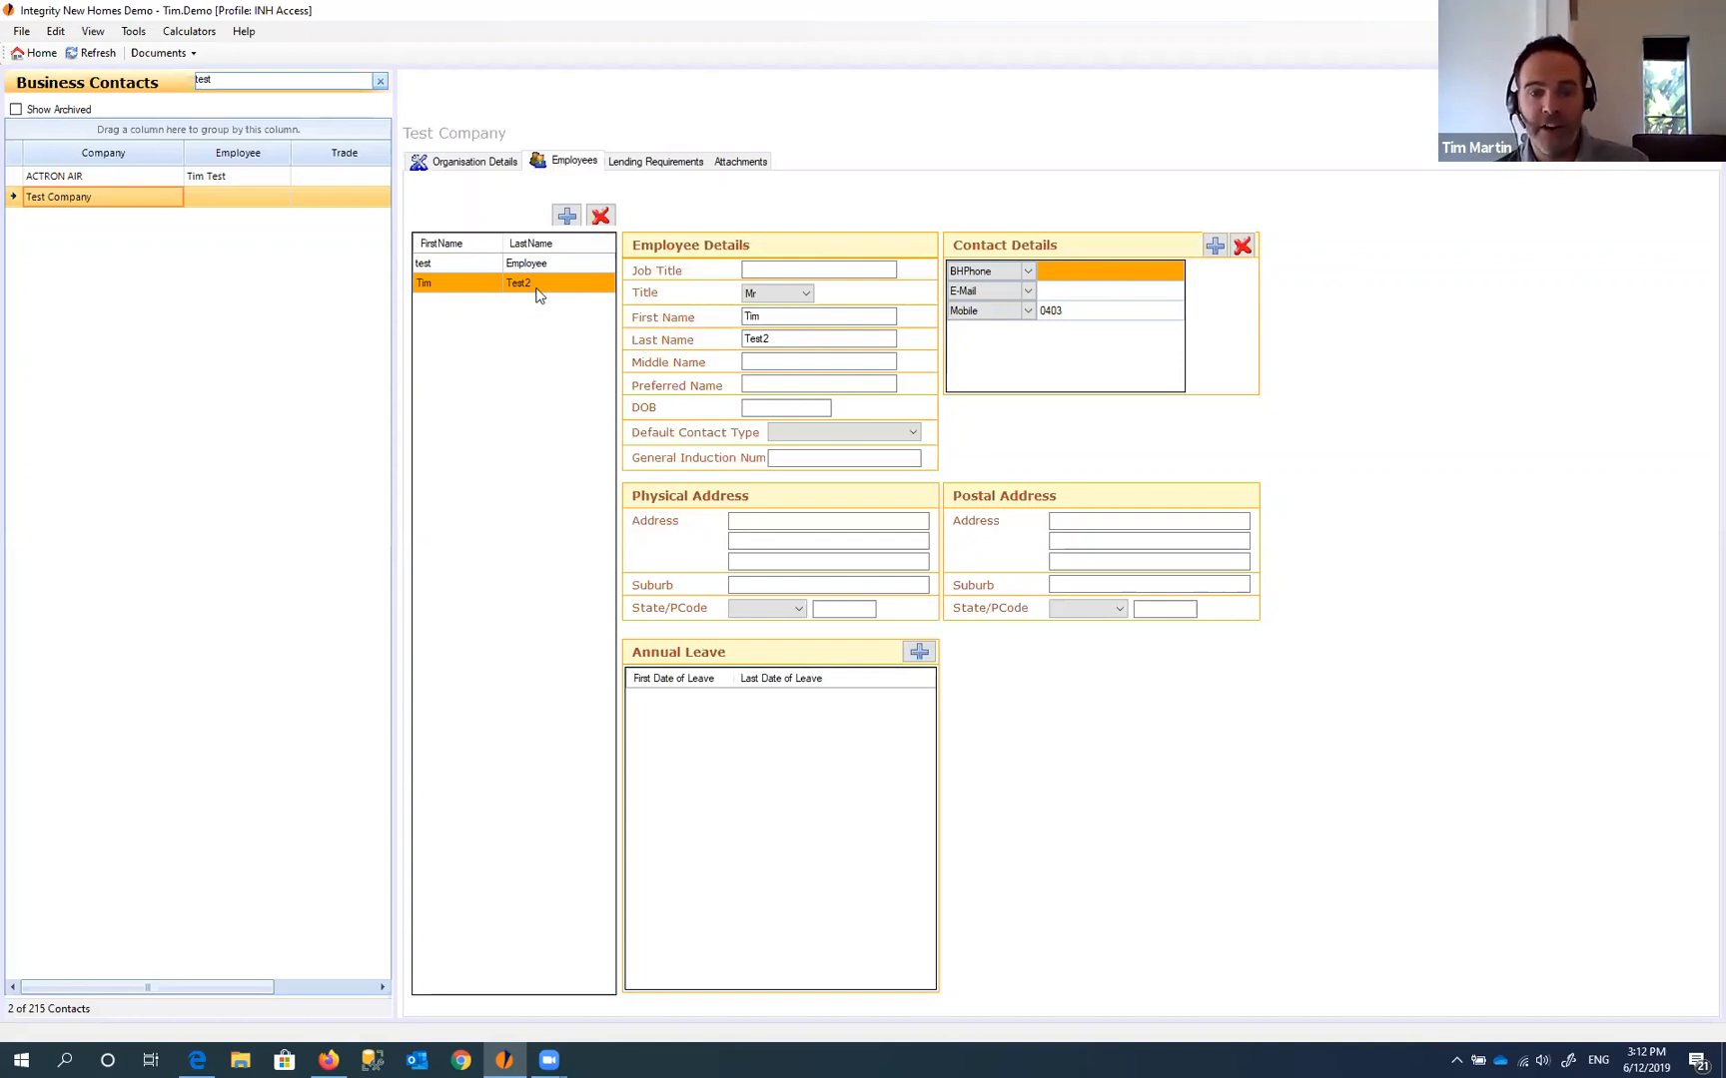
pyautogui.click(159, 53)
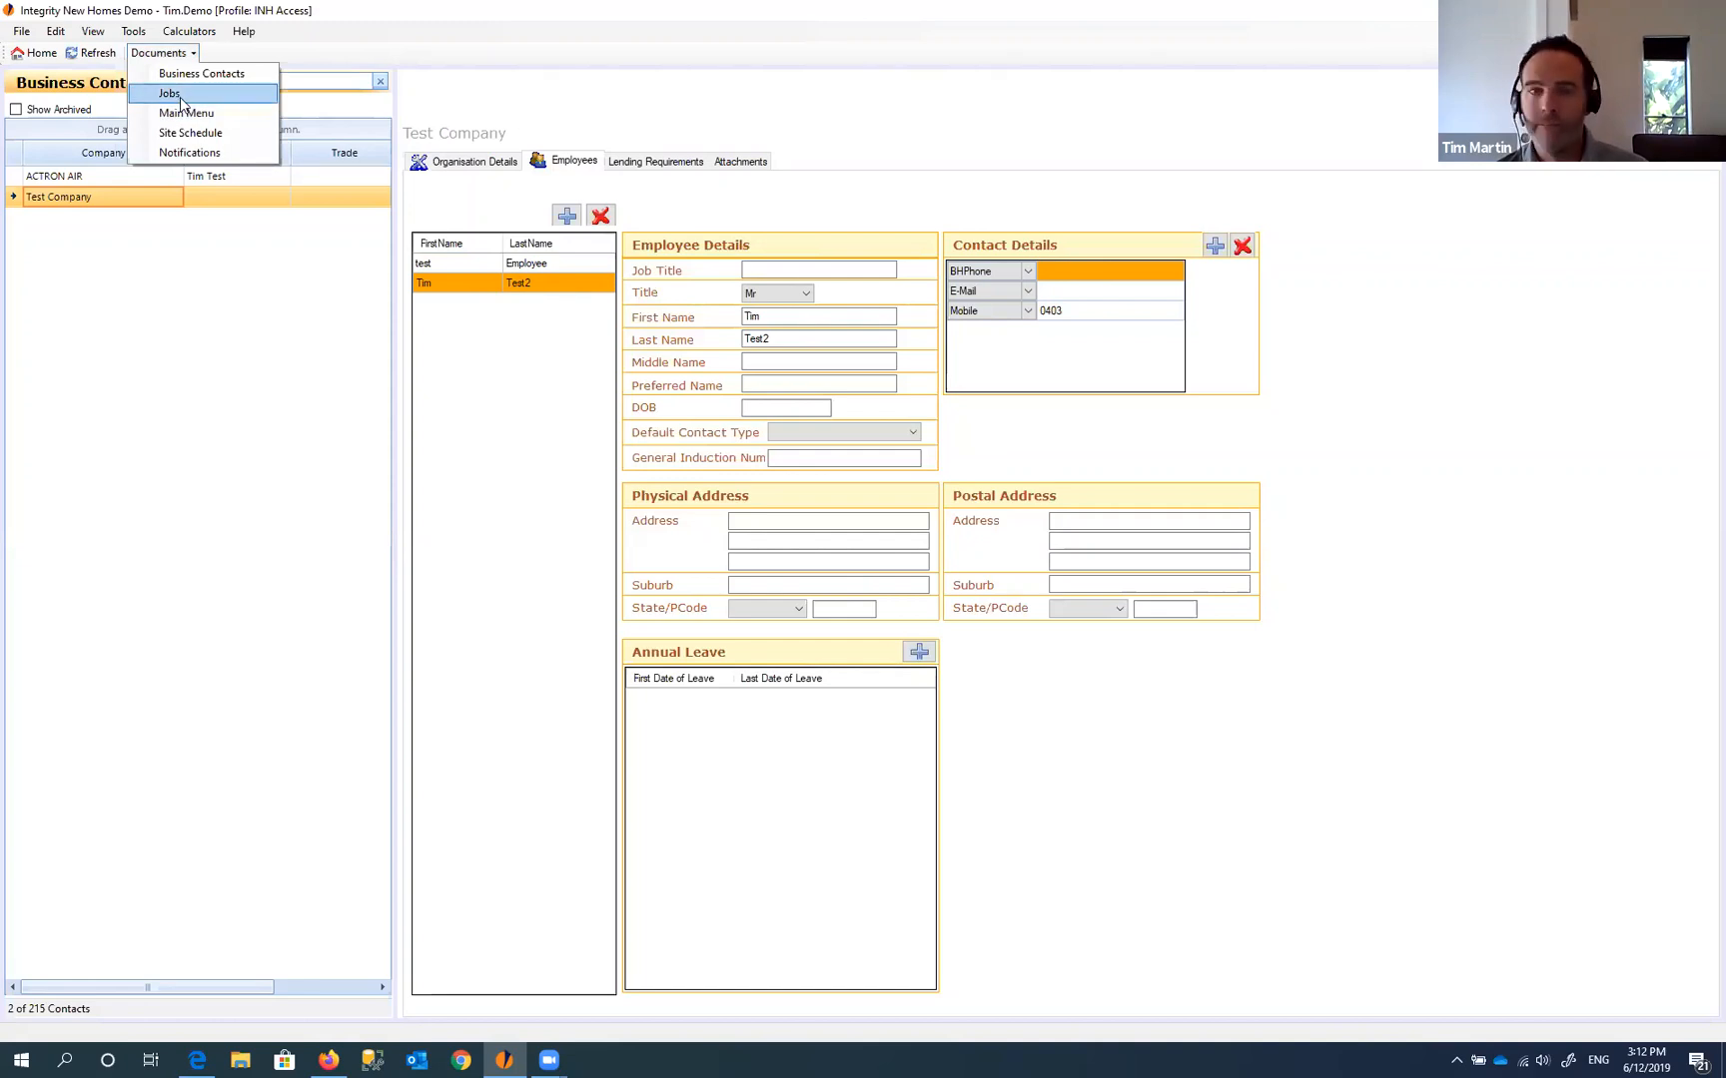
pyautogui.click(180, 94)
# - Remove the Test Company Sales Consultant contact from the job
pyautogui.click(569, 286)
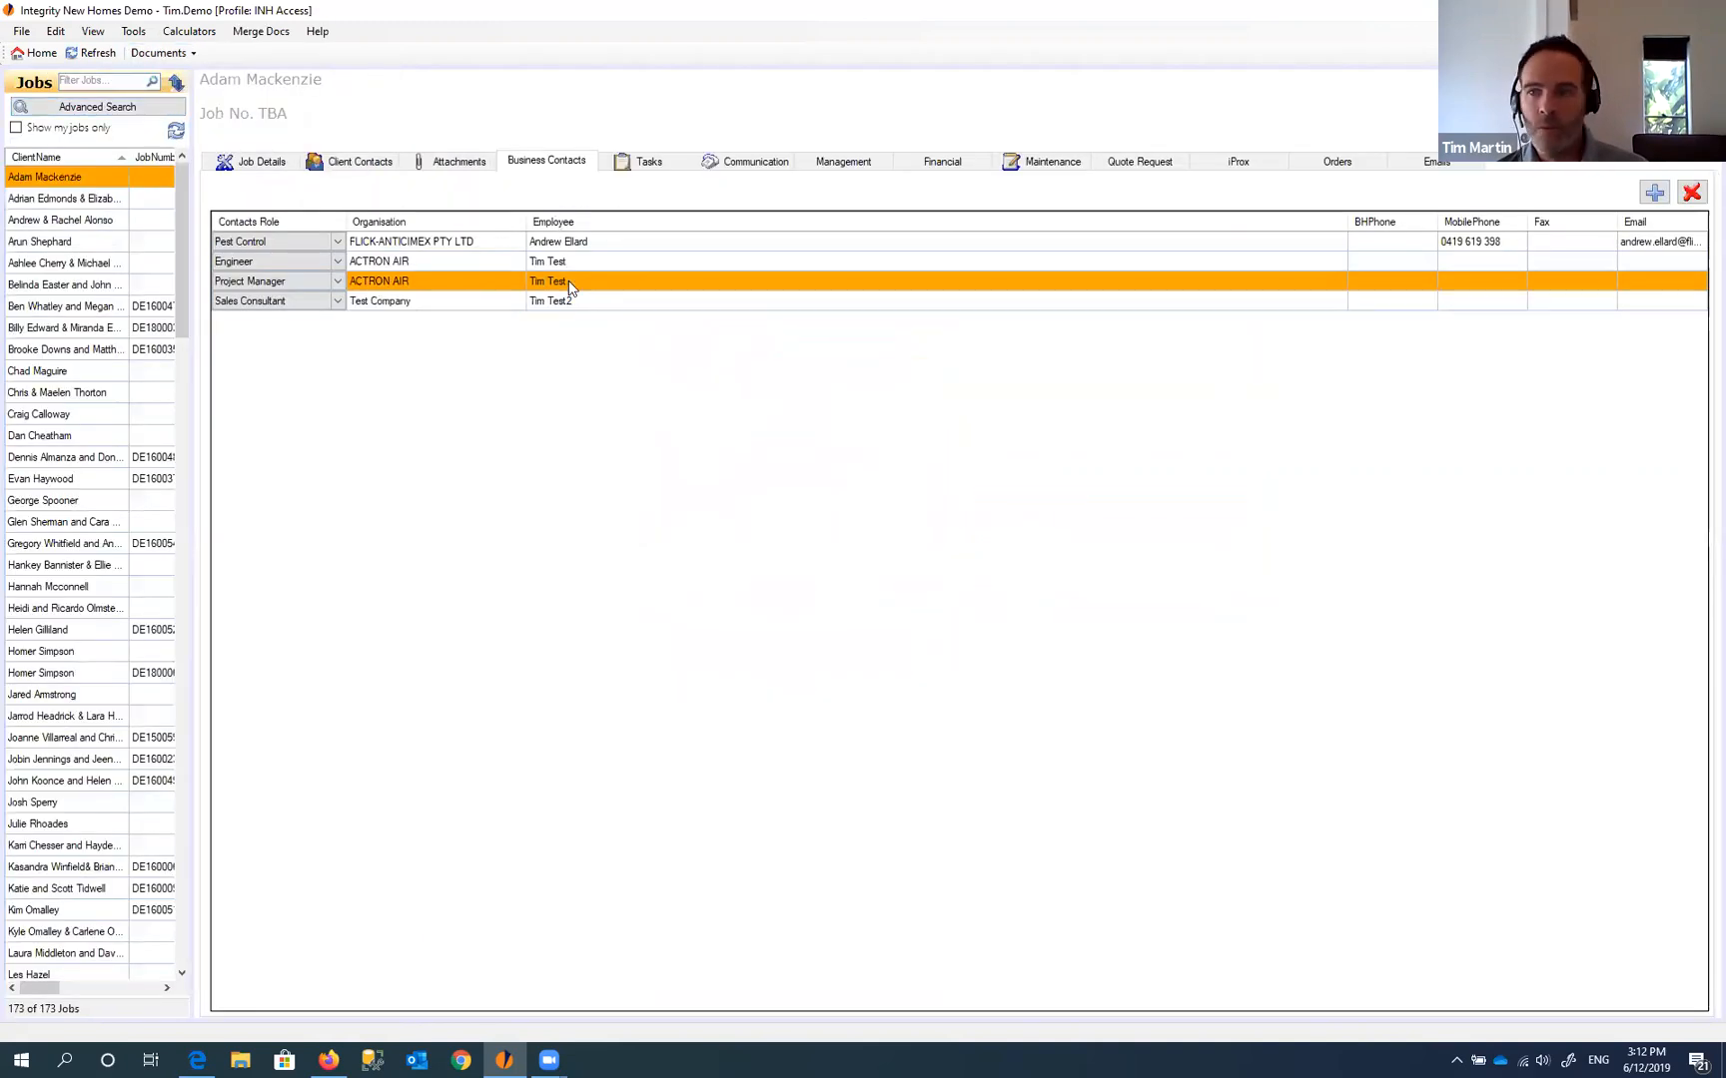
pyautogui.click(563, 304)
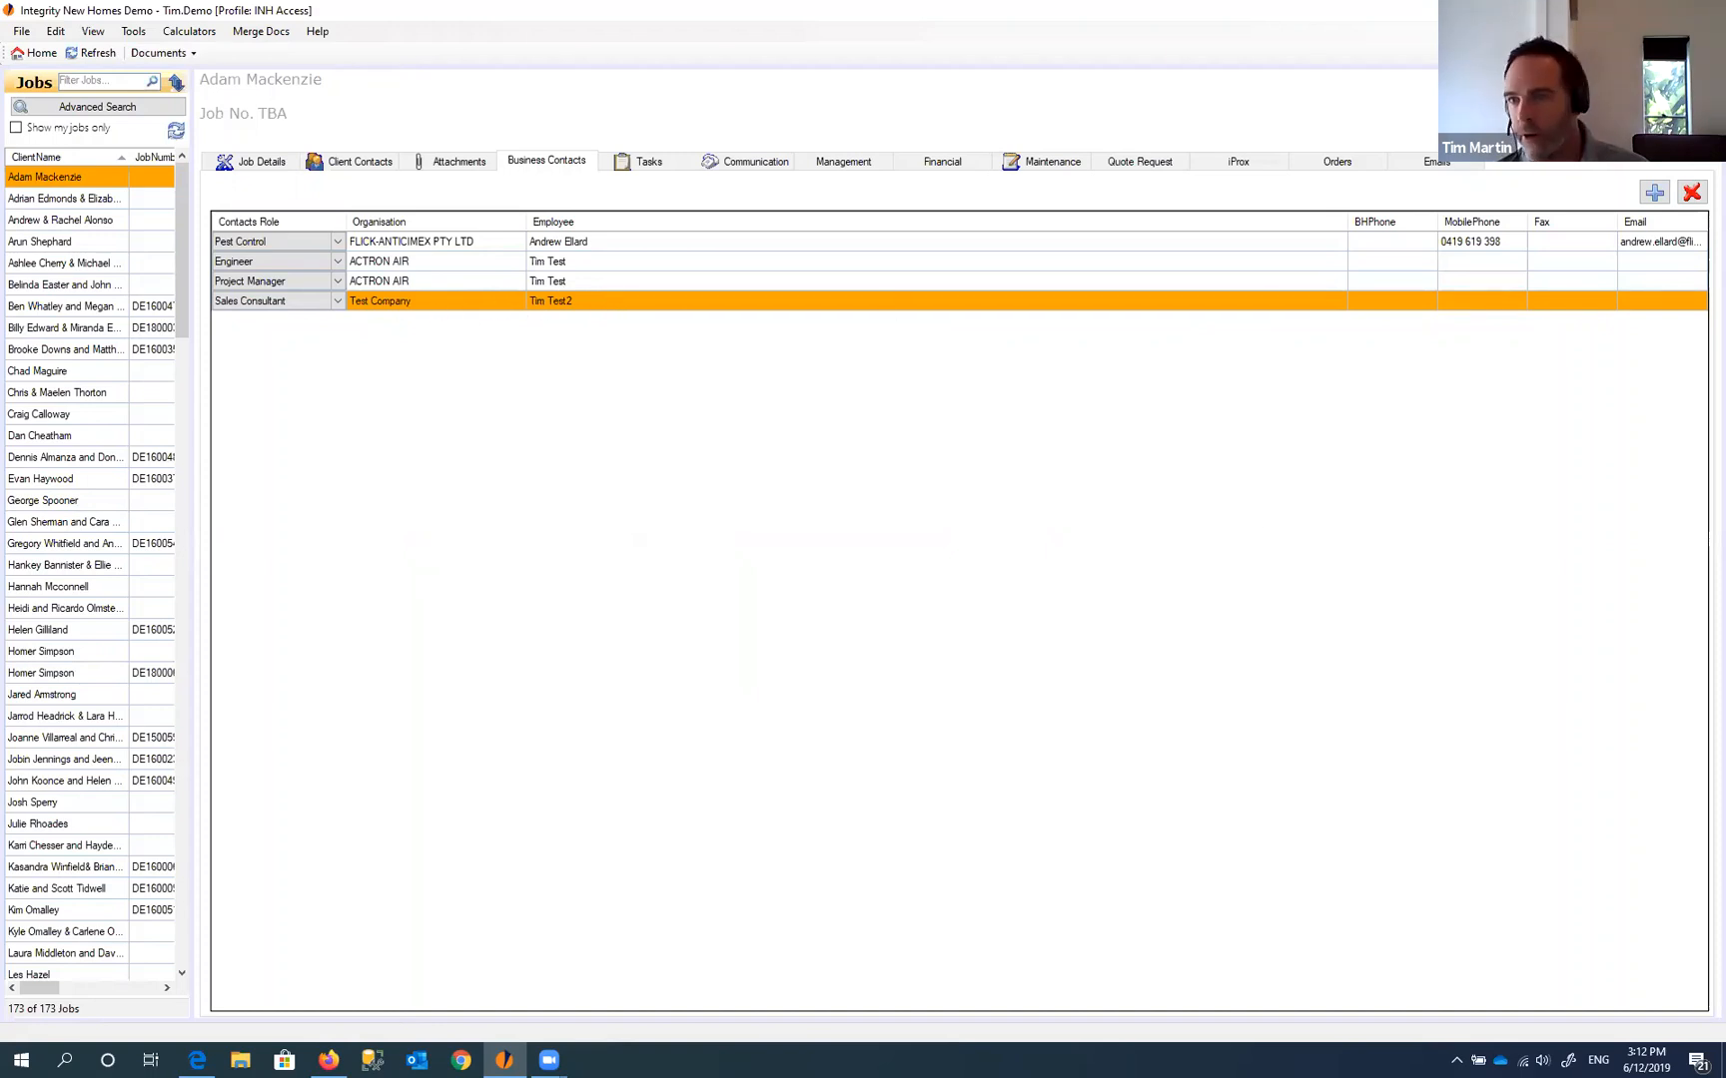
pyautogui.click(1692, 199)
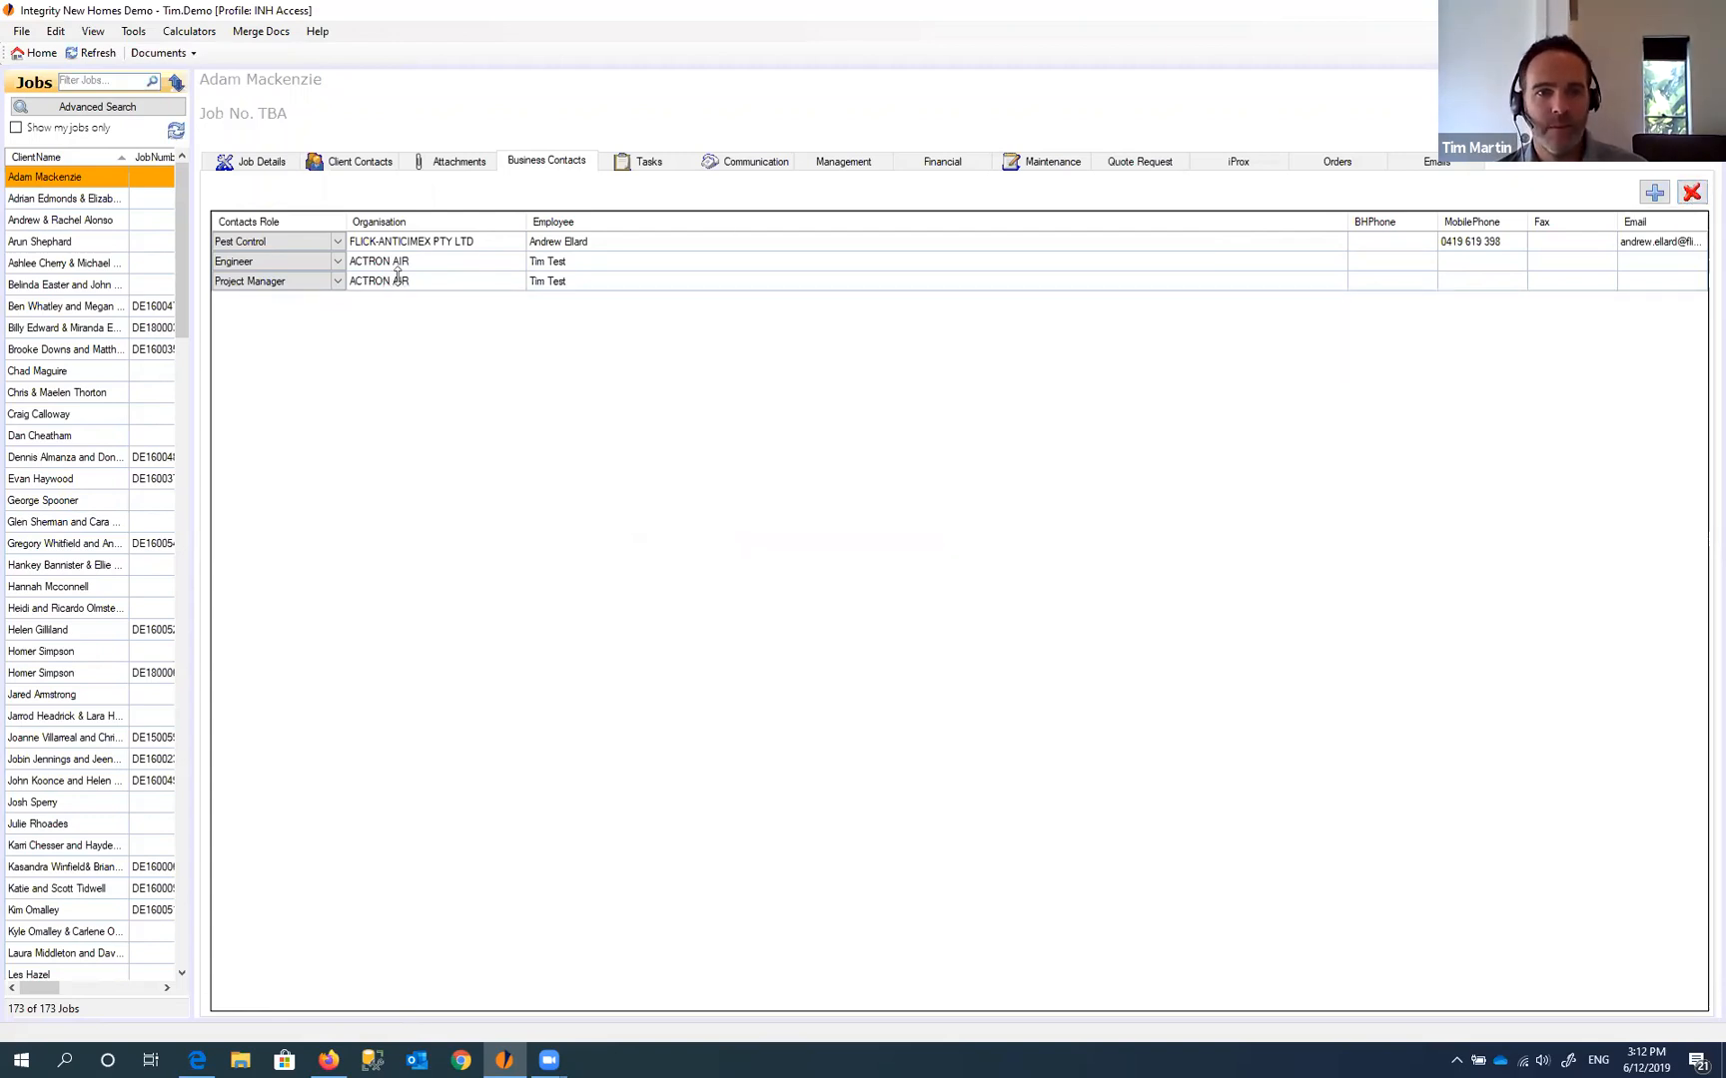
# - Review the remaining contacts' roles, leaving Project Manager unchanged
pyautogui.click(545, 263)
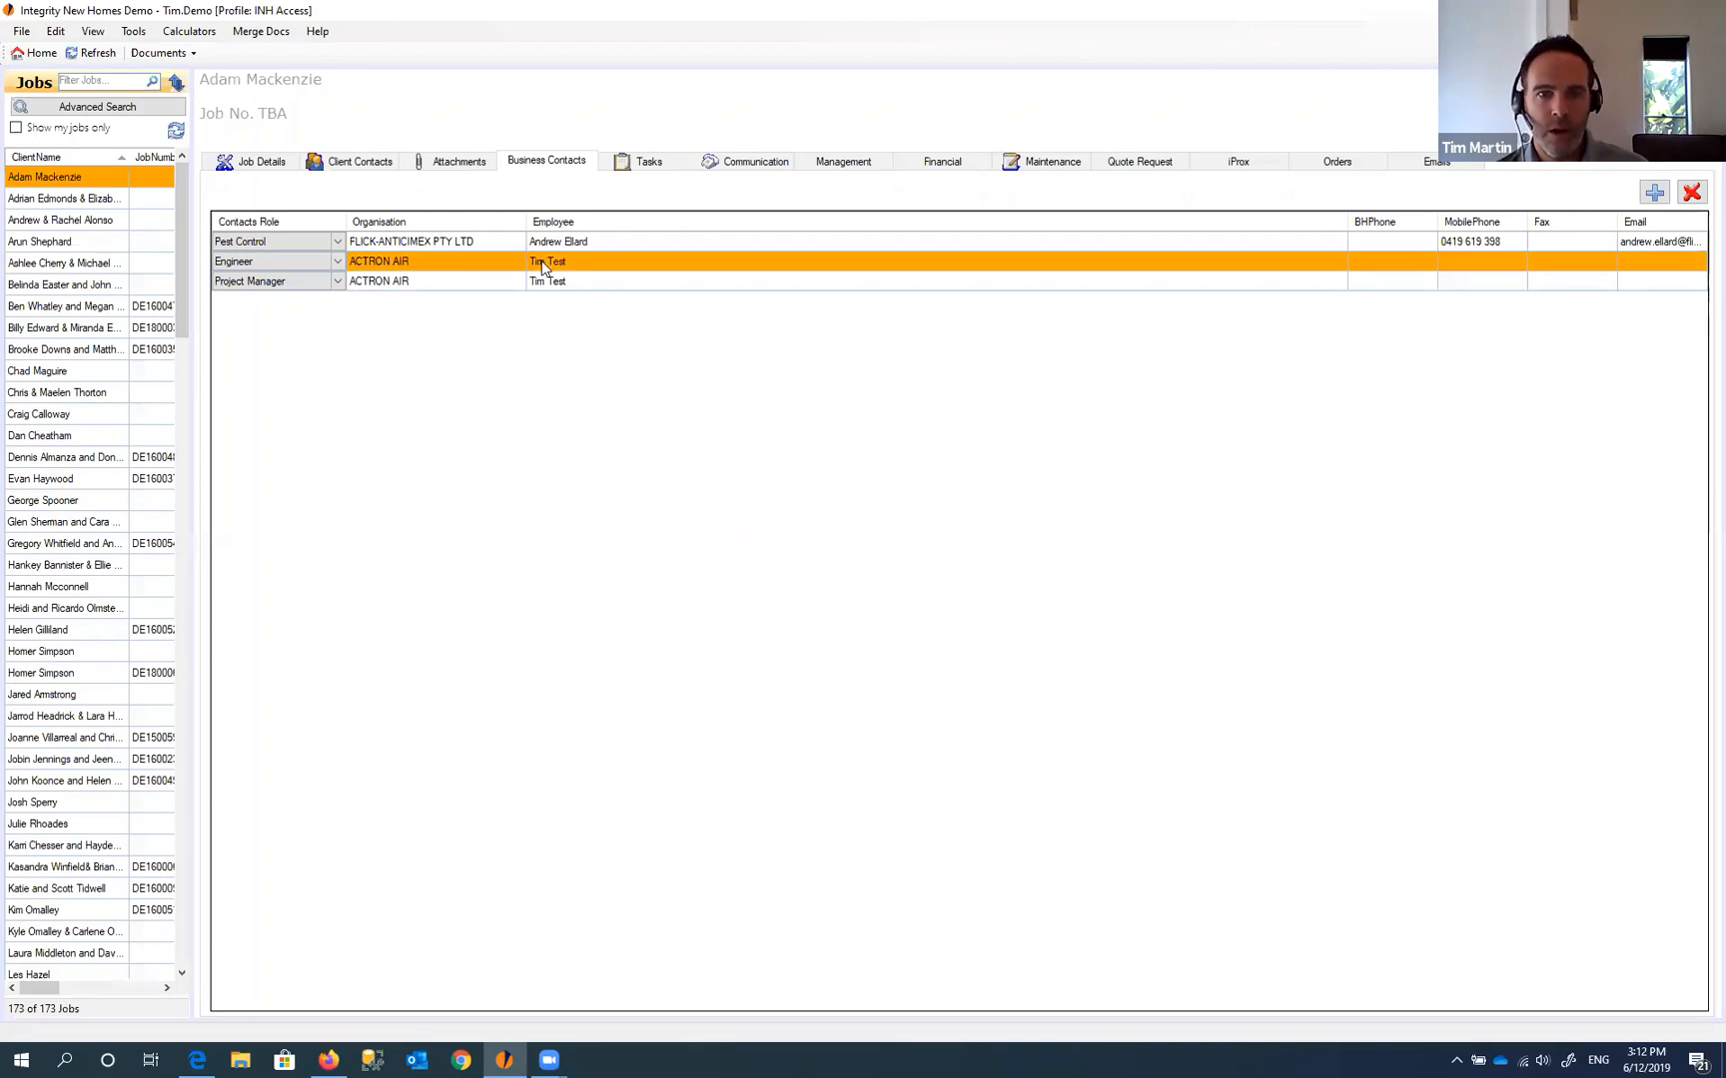
pyautogui.click(503, 242)
pyautogui.click(552, 264)
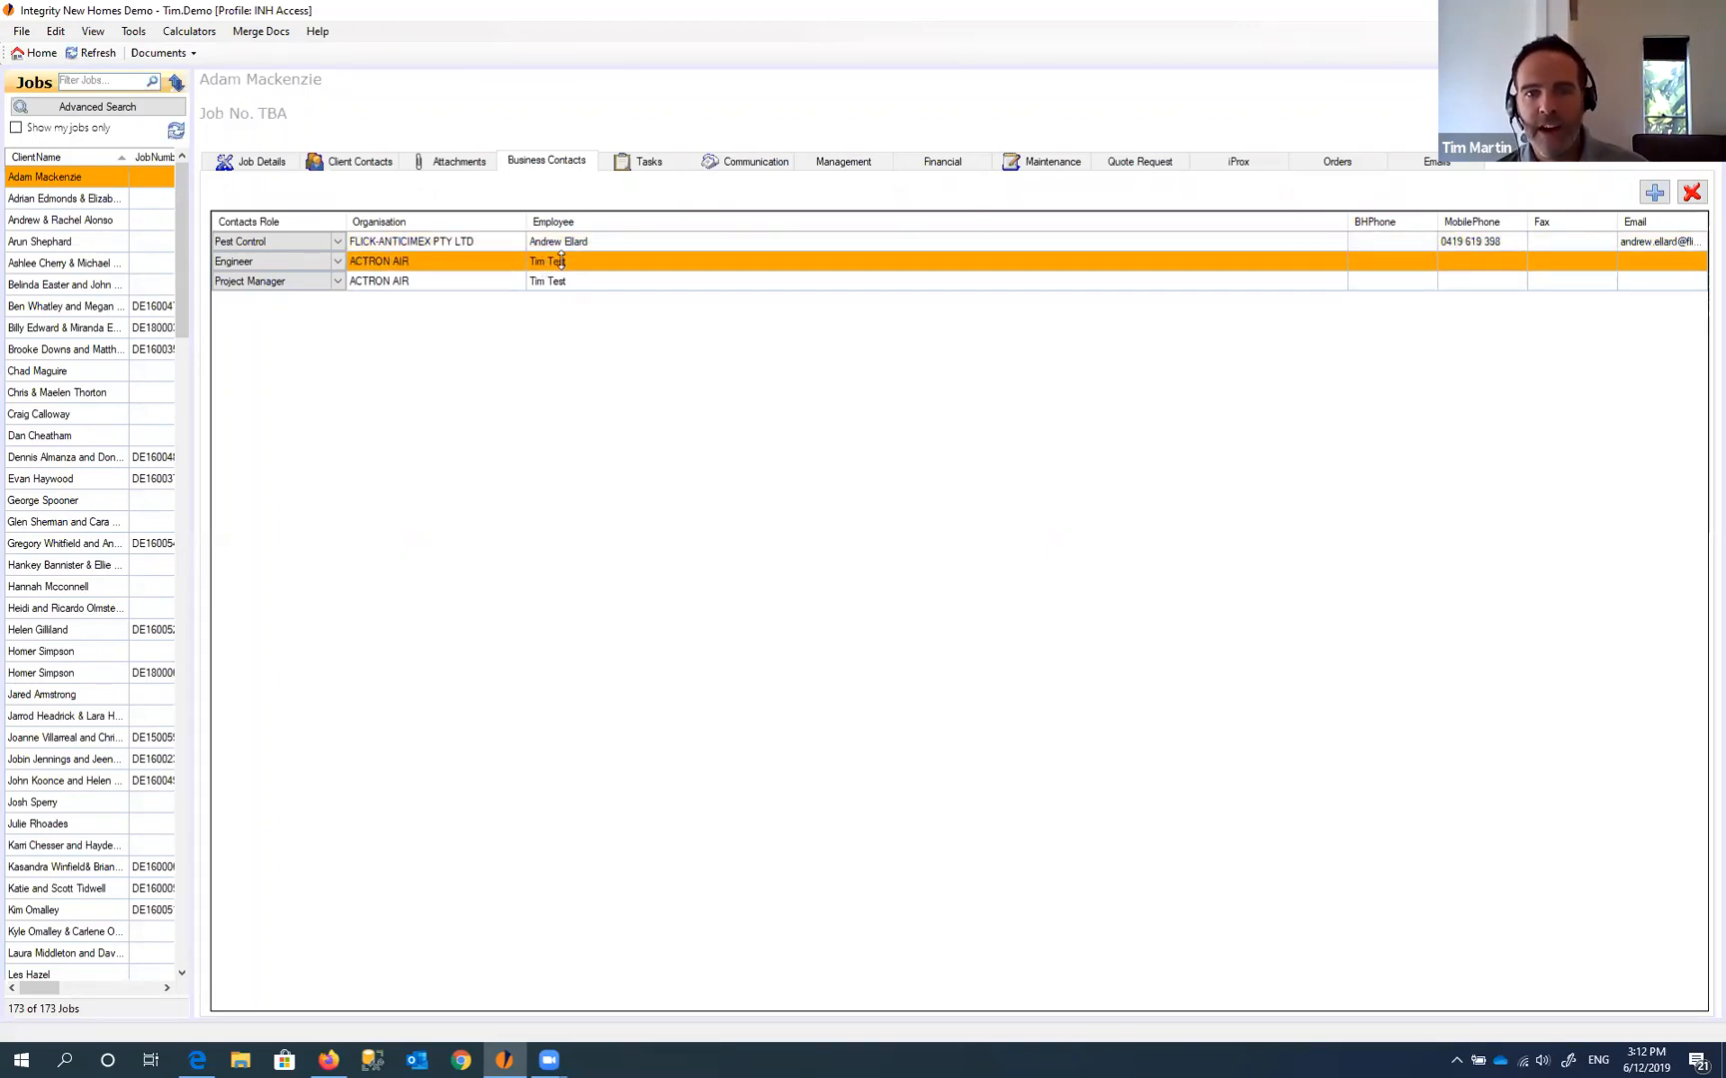
pyautogui.click(336, 284)
pyautogui.click(336, 284)
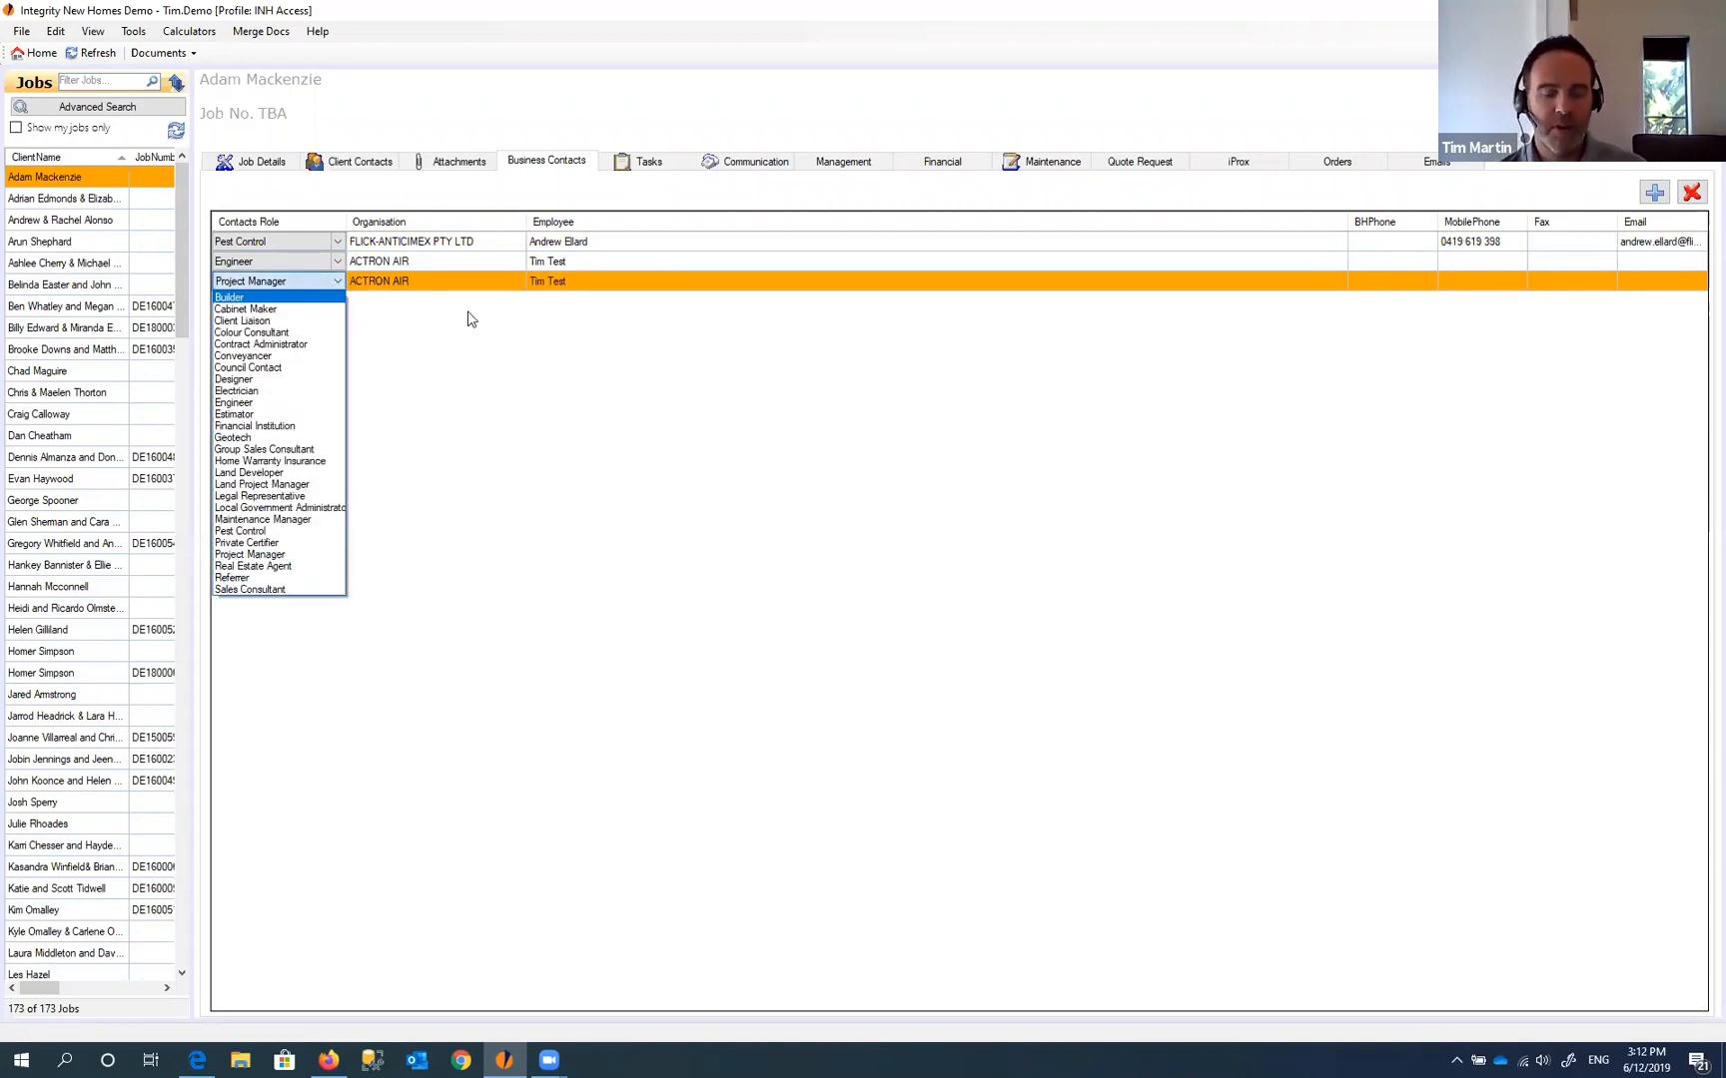
pyautogui.click(533, 343)
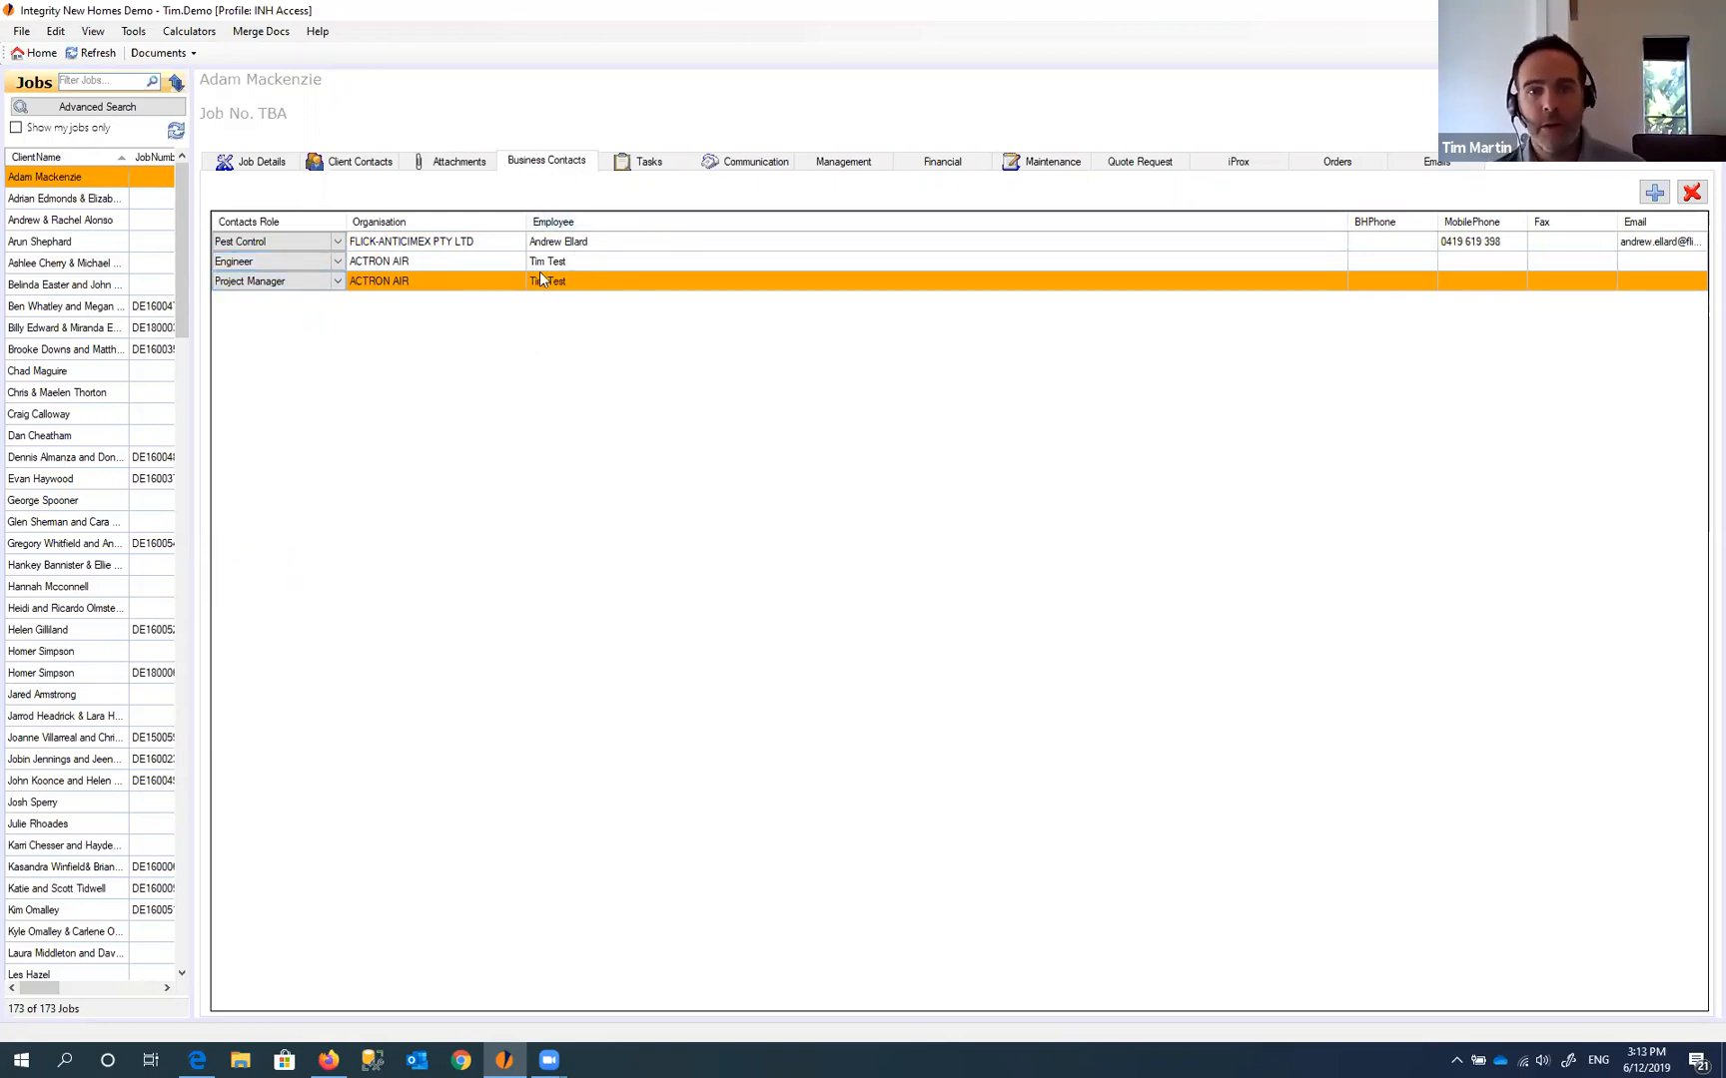
pyautogui.click(339, 281)
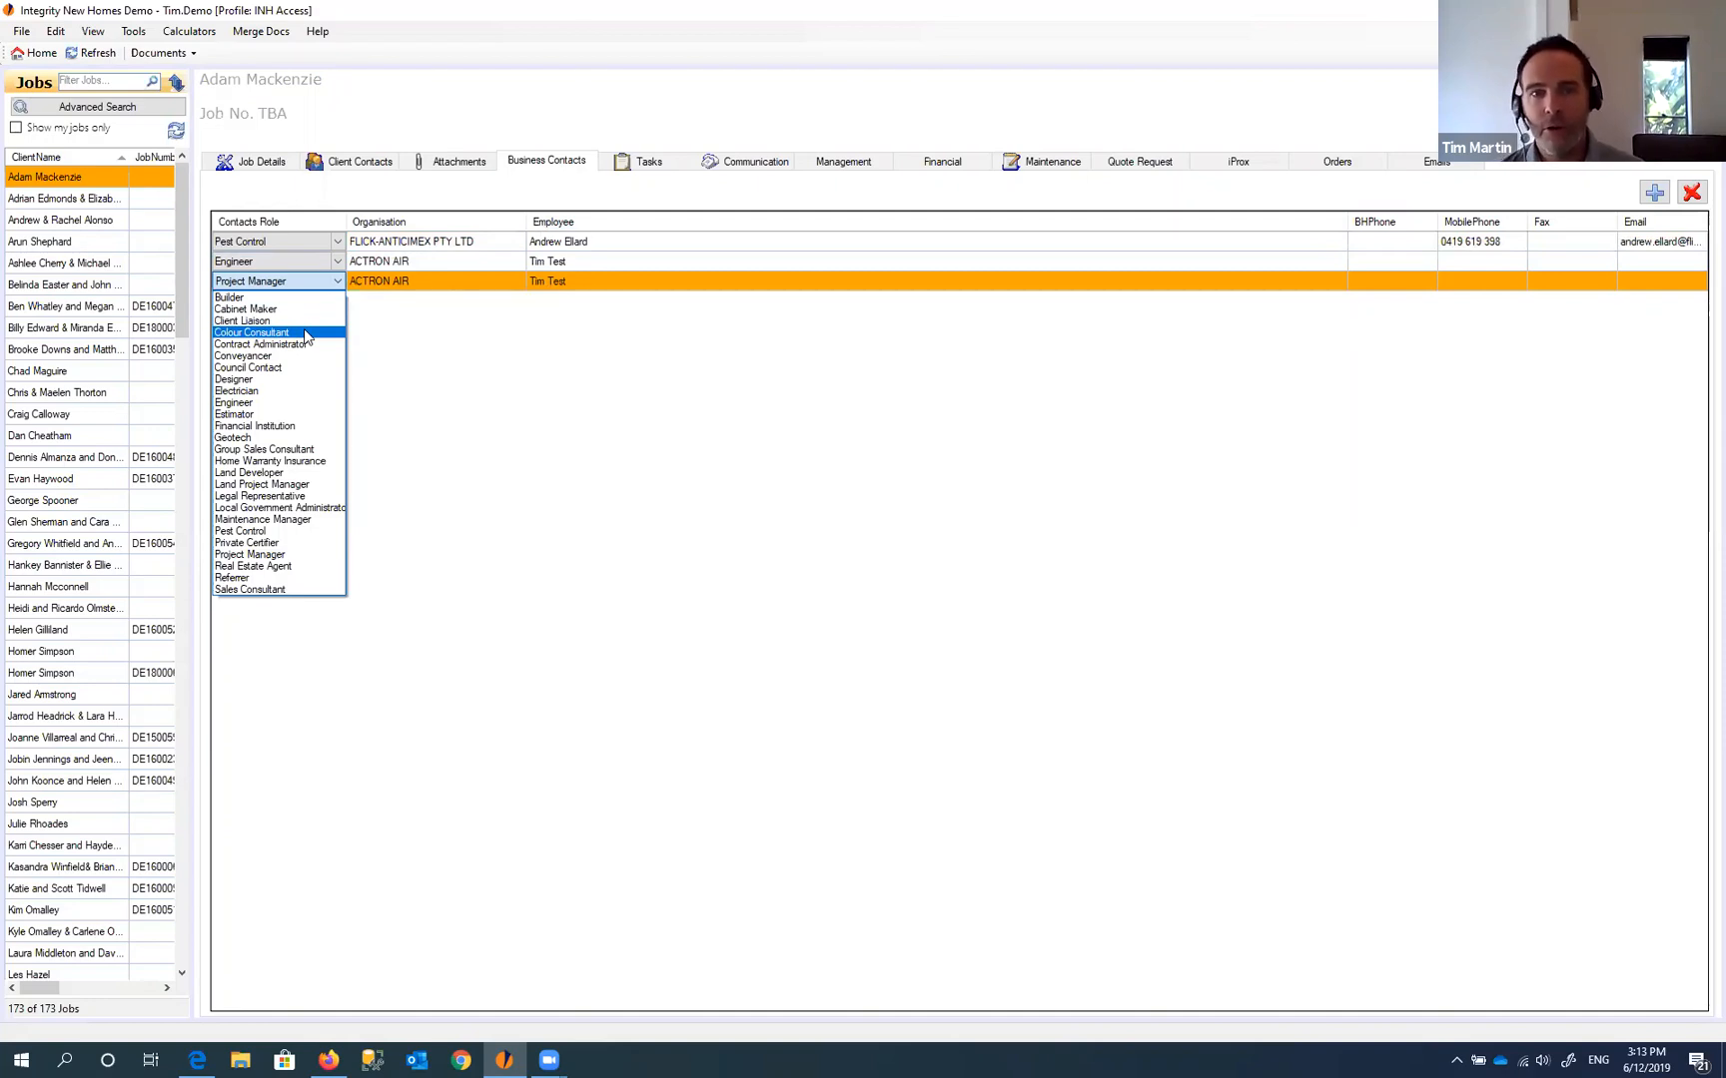
pyautogui.click(536, 165)
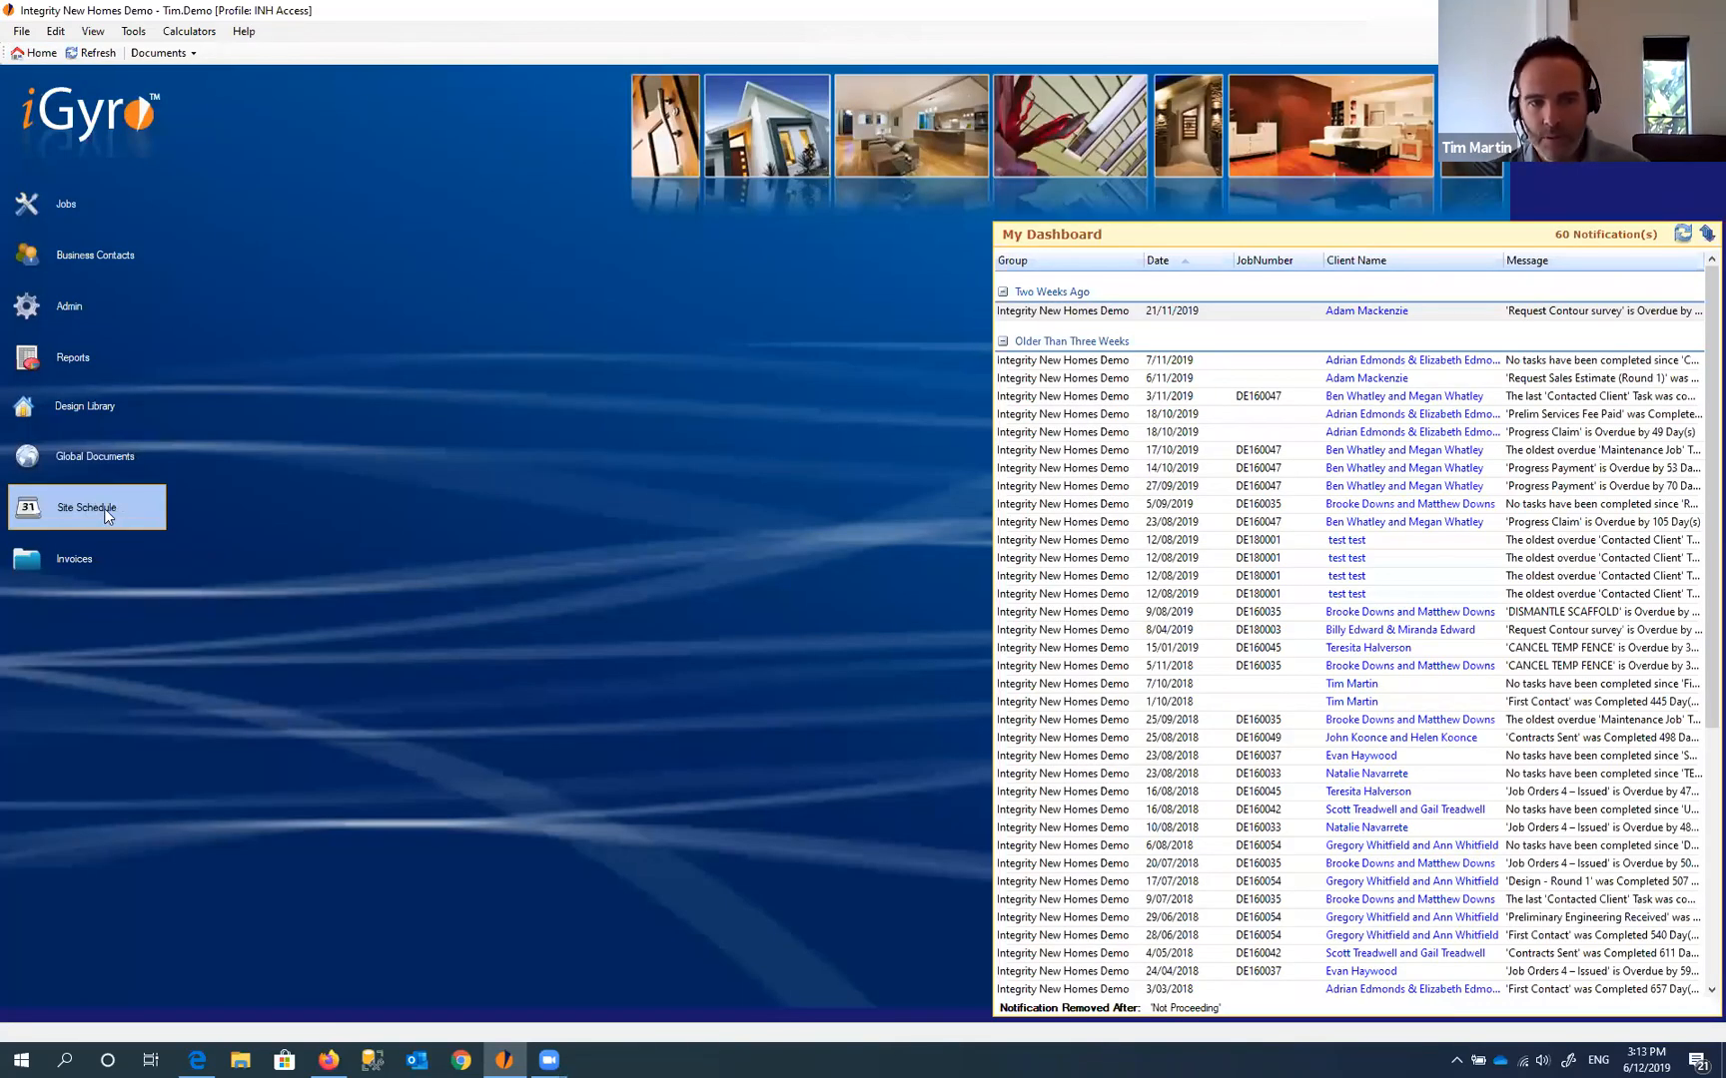
# - Open the Site Schedule and the second site's Frame & Truss Delivery task
pyautogui.click(104, 508)
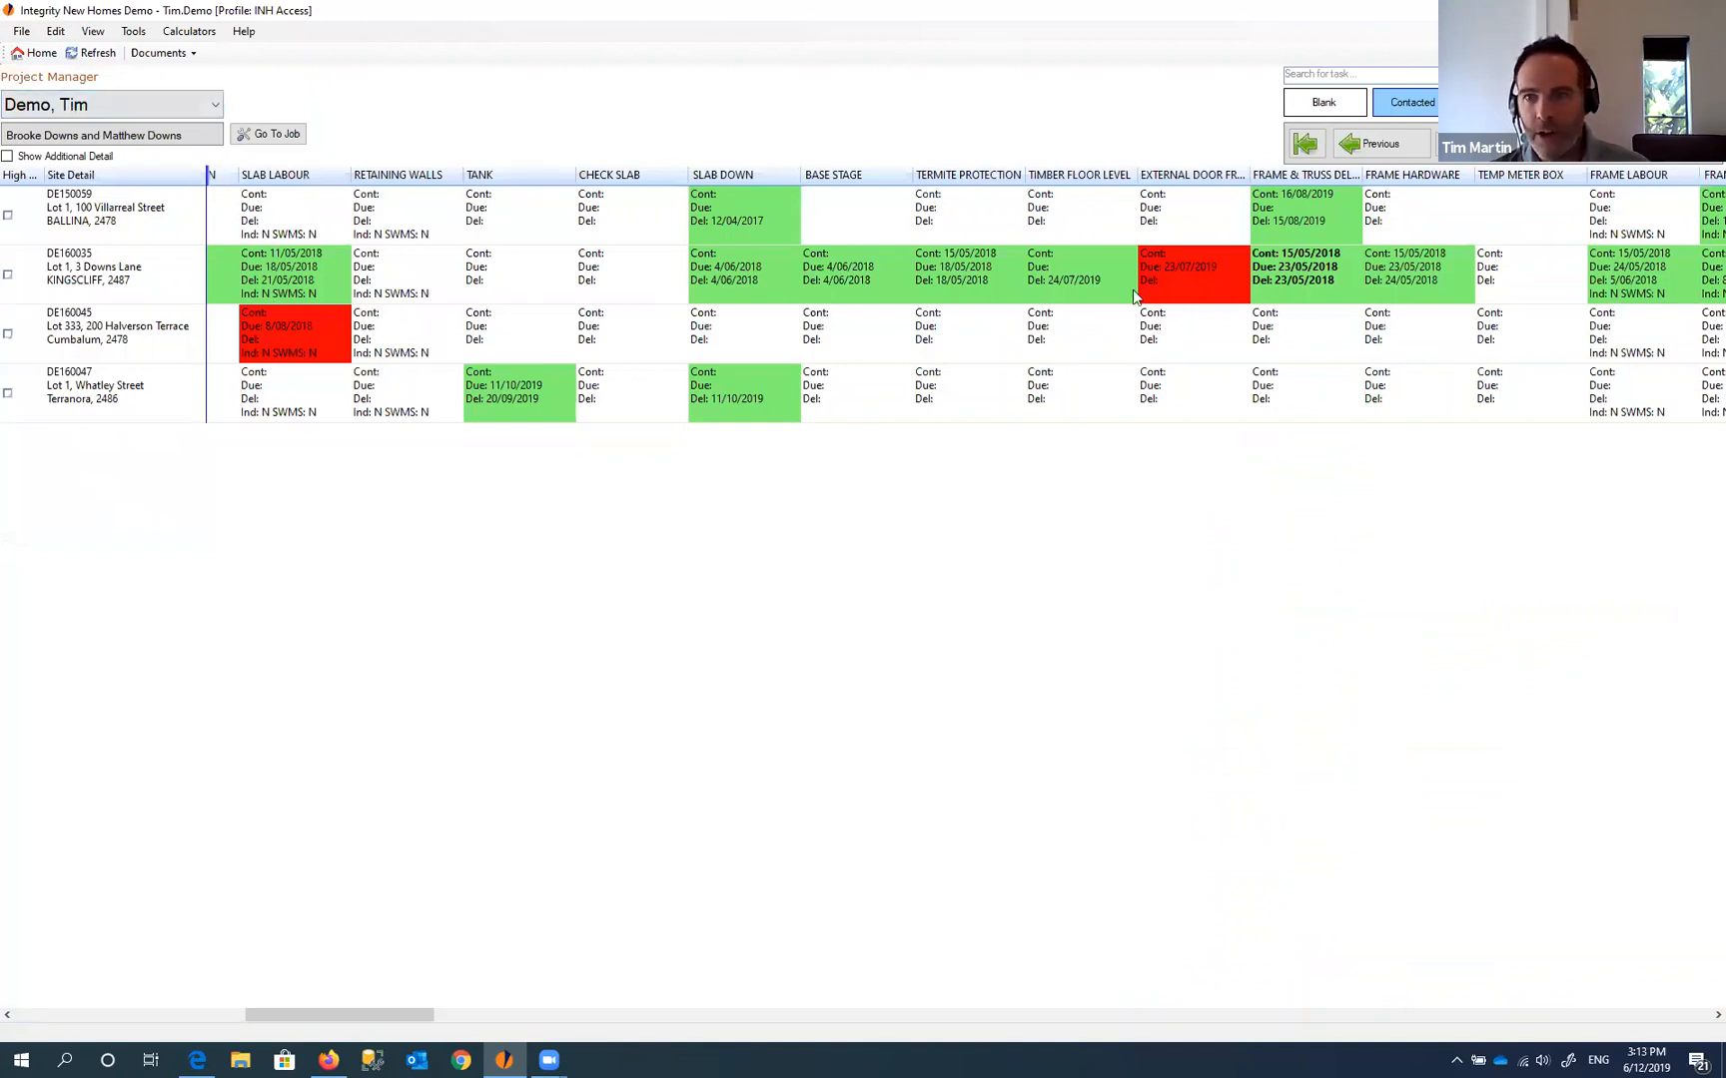
pyautogui.doubleClick(1303, 280)
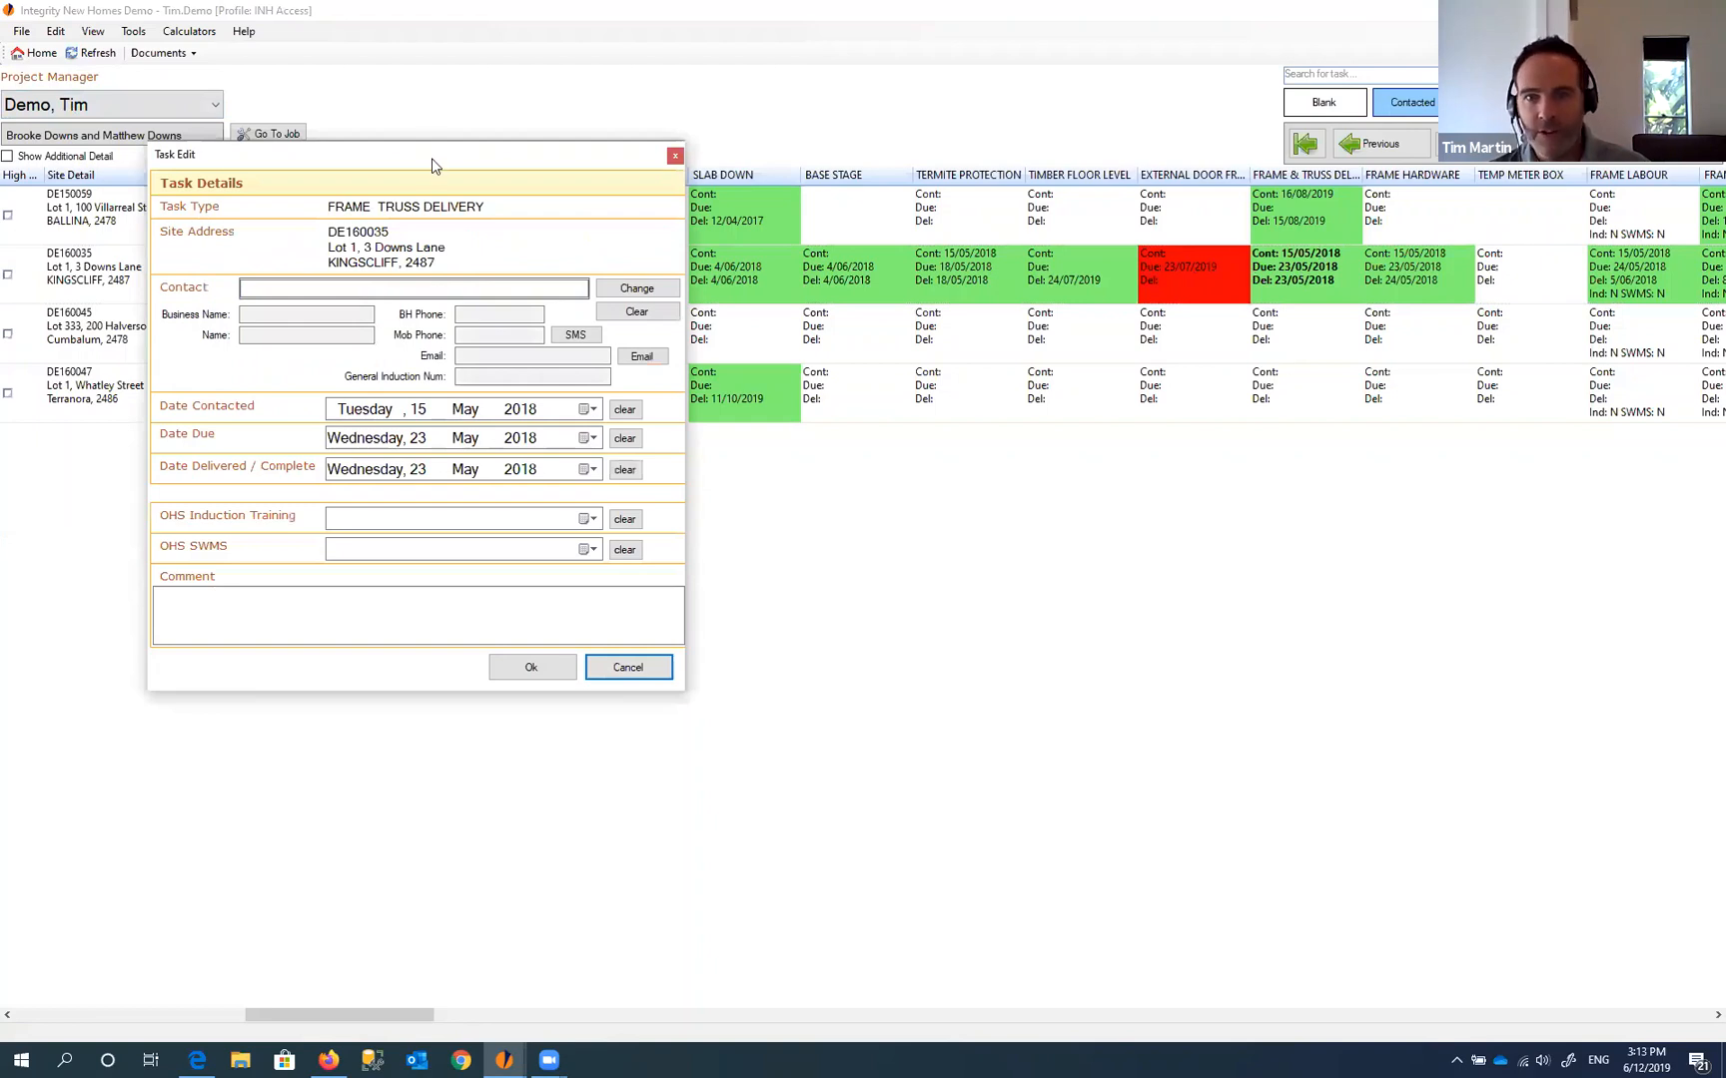
# - Set the Frame & Truss Delivery task's contact to Test Company employee 'test2', save, and verify
pyautogui.moveTo(432, 164); pyautogui.dragTo(874, 191)
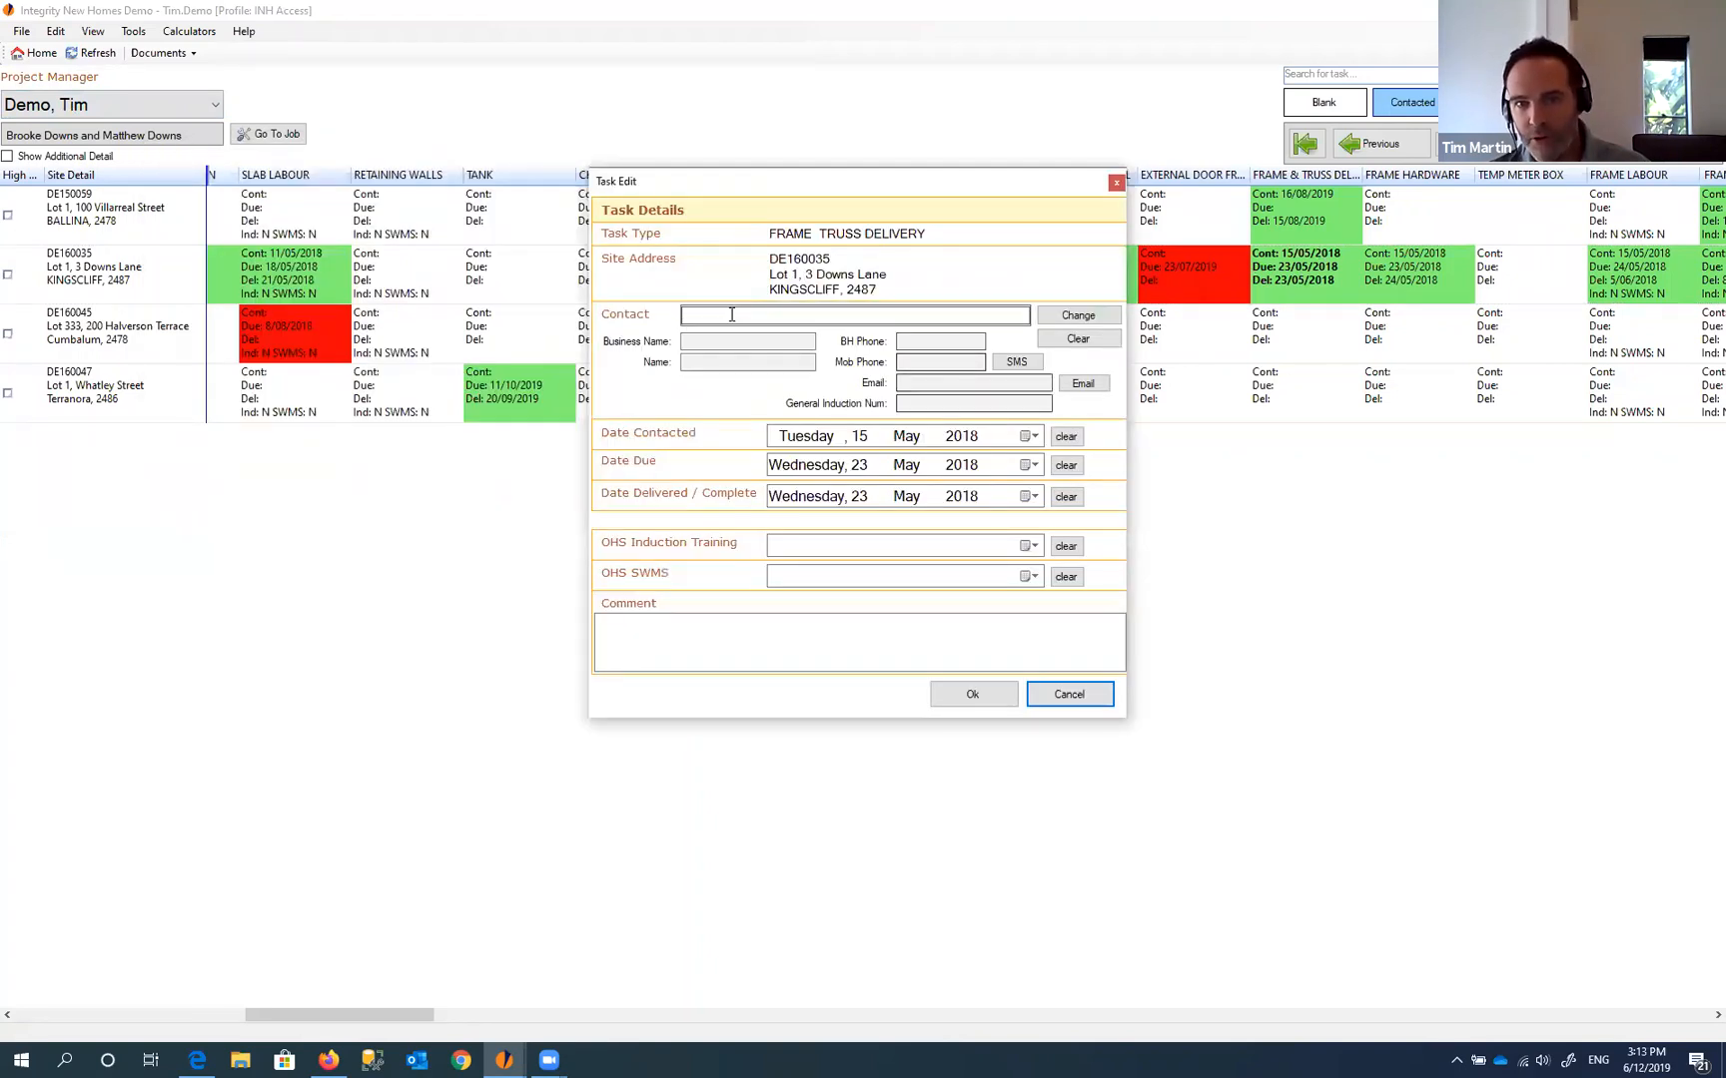
pyautogui.click(717, 315)
pyautogui.write('test2')
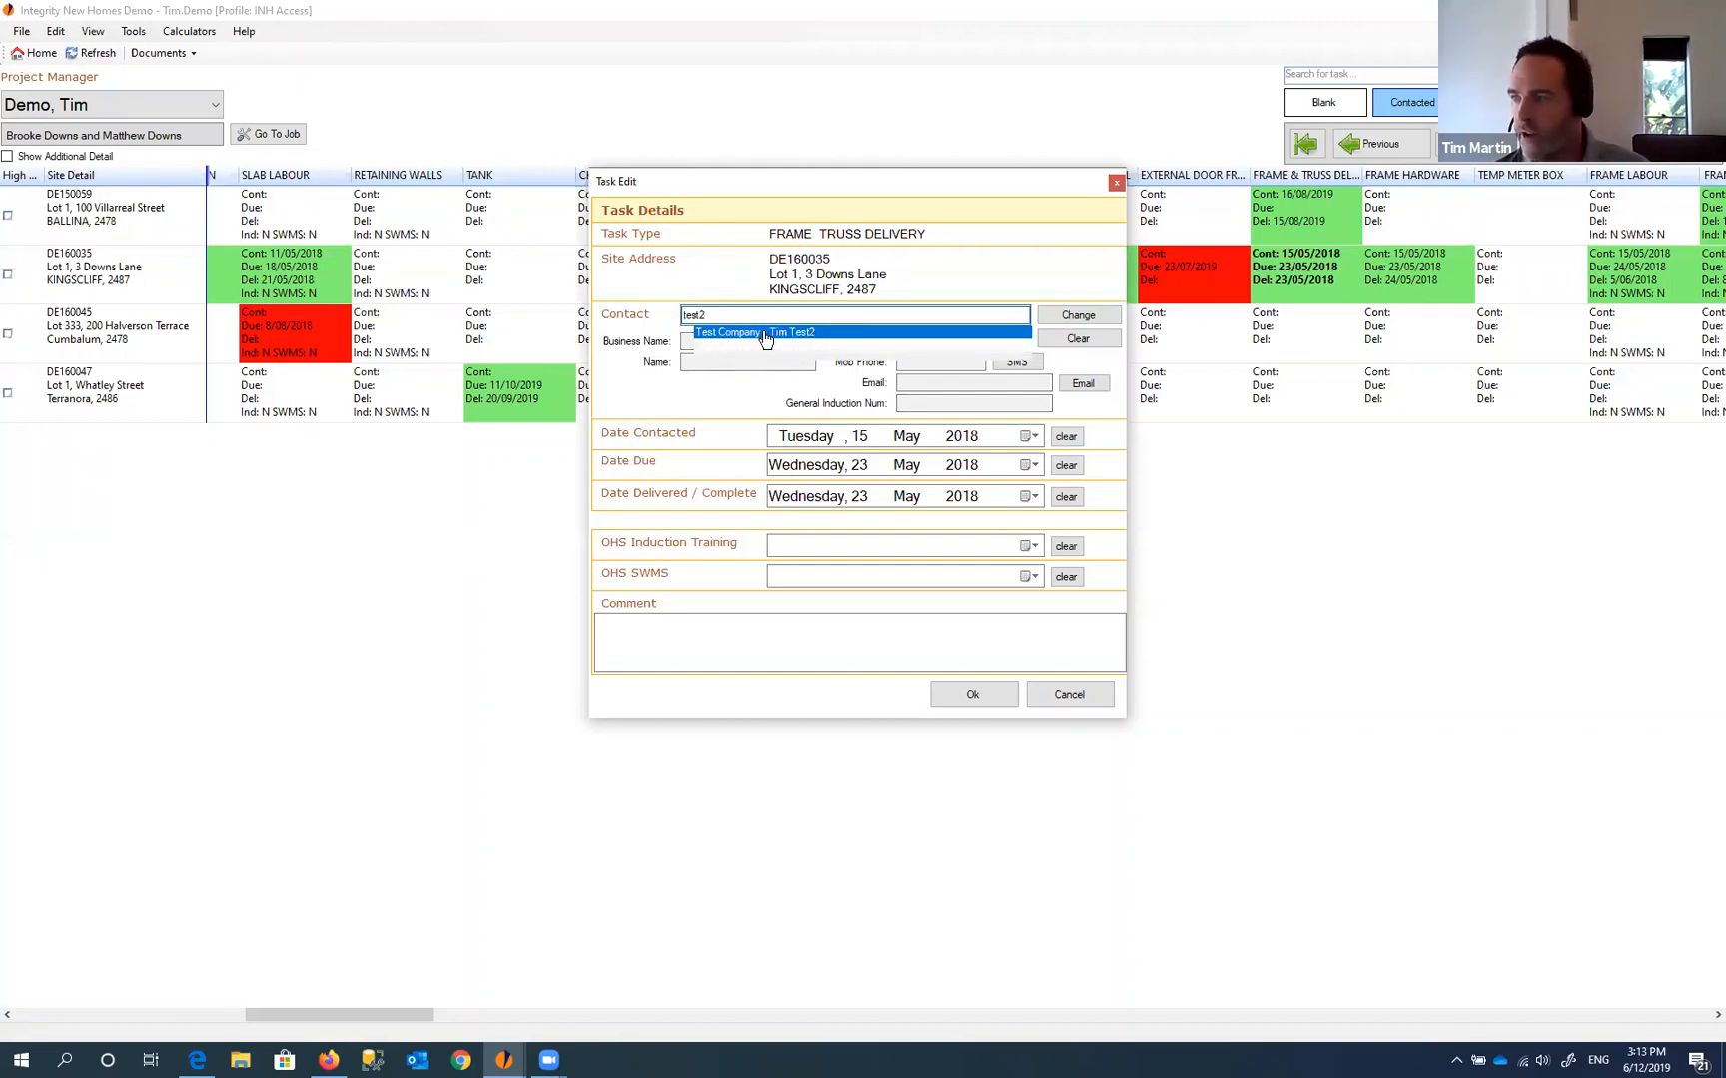
pyautogui.click(765, 333)
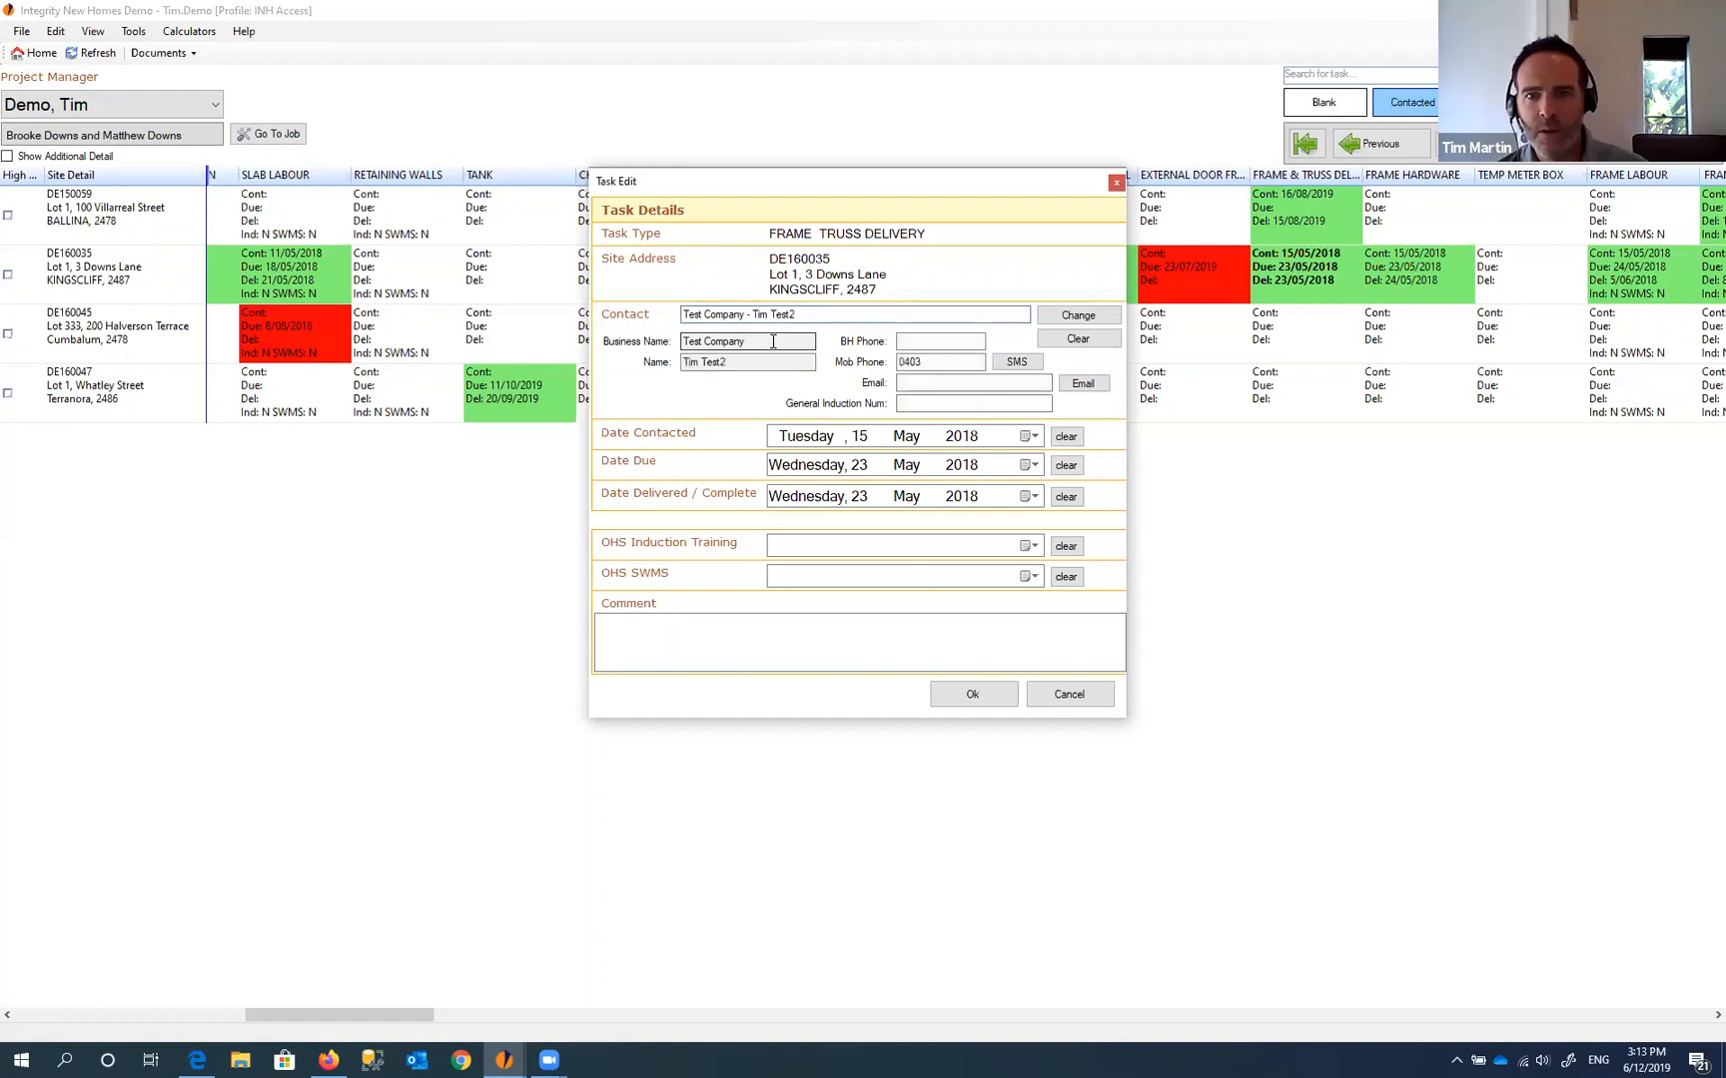
pyautogui.click(744, 365)
pyautogui.click(929, 362)
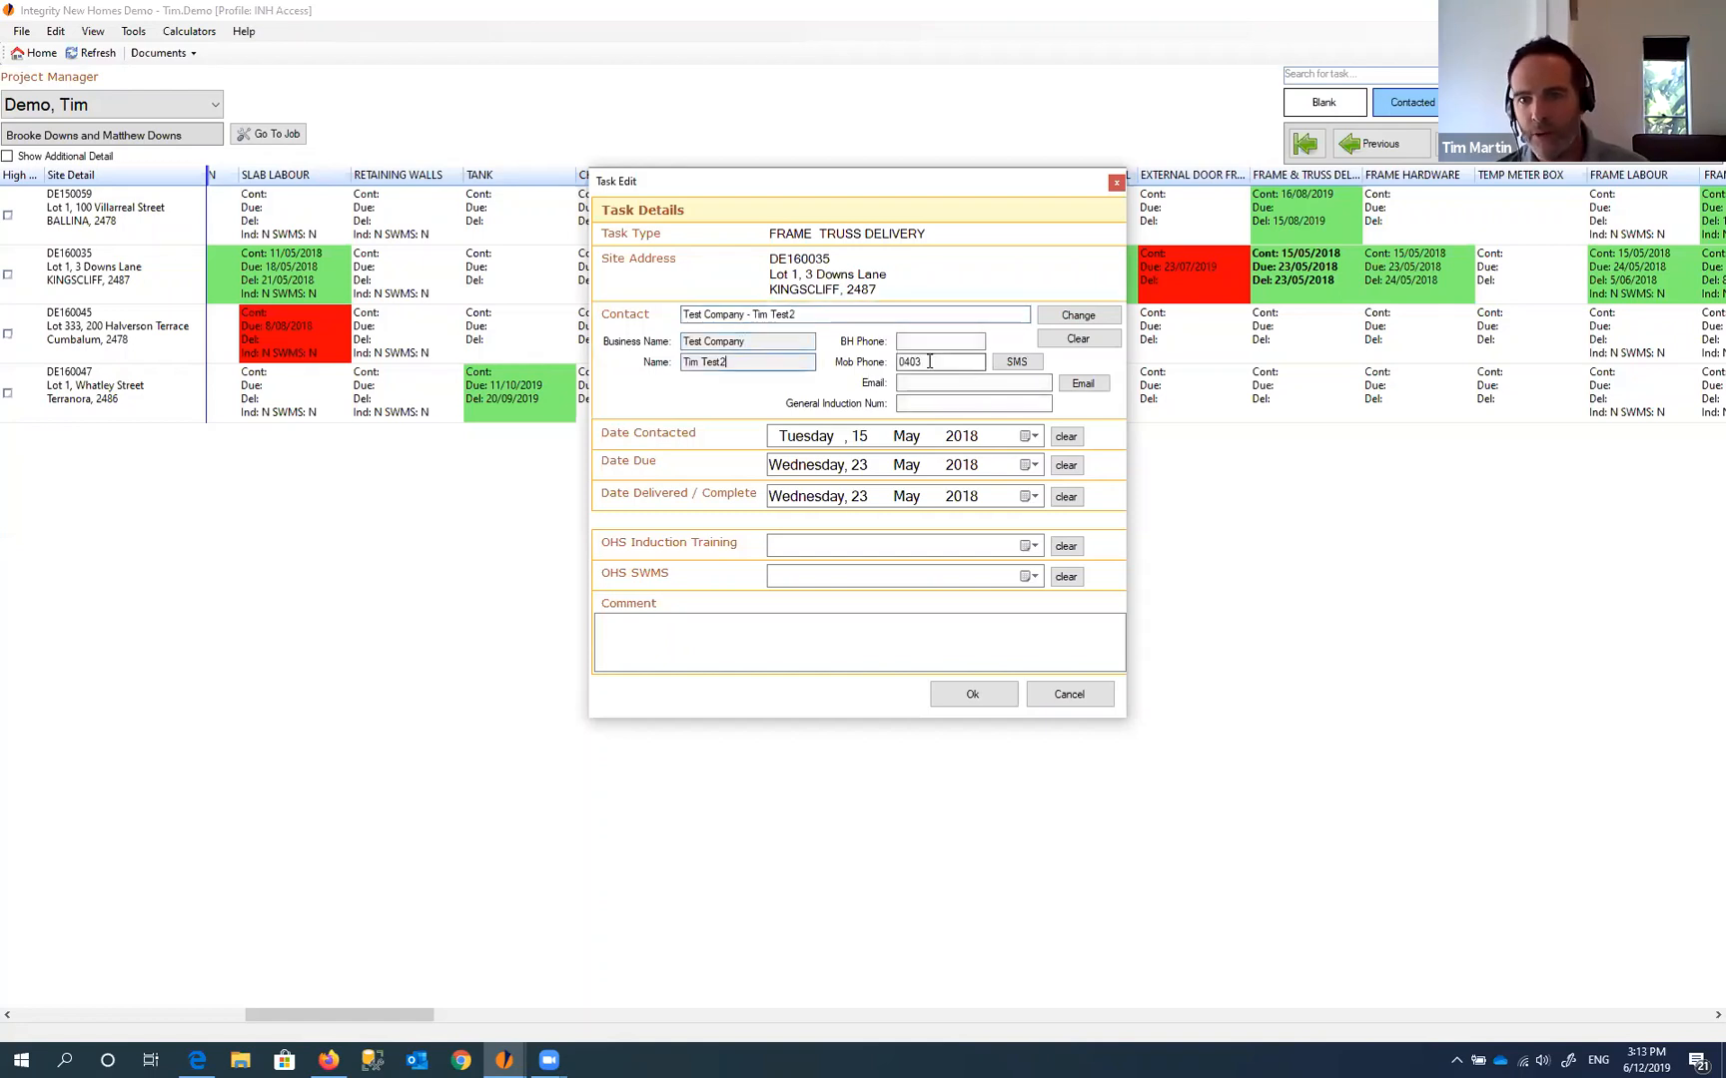
pyautogui.click(970, 385)
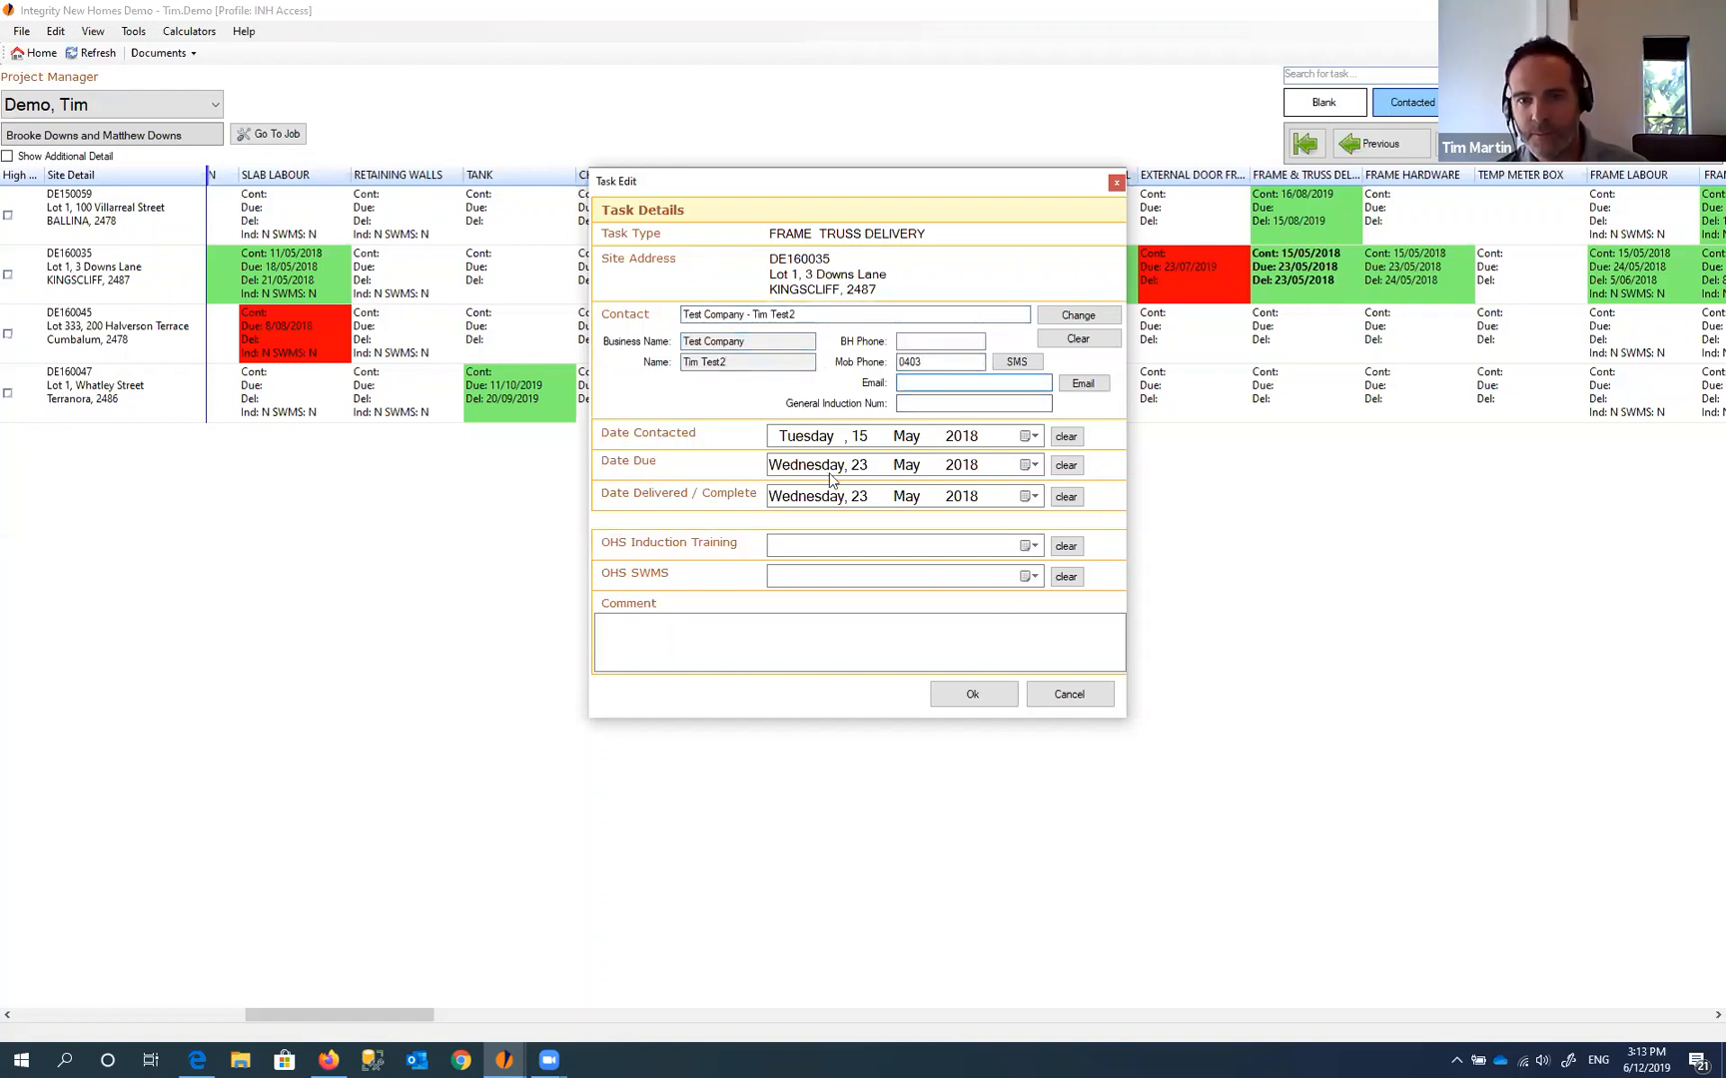
pyautogui.click(975, 695)
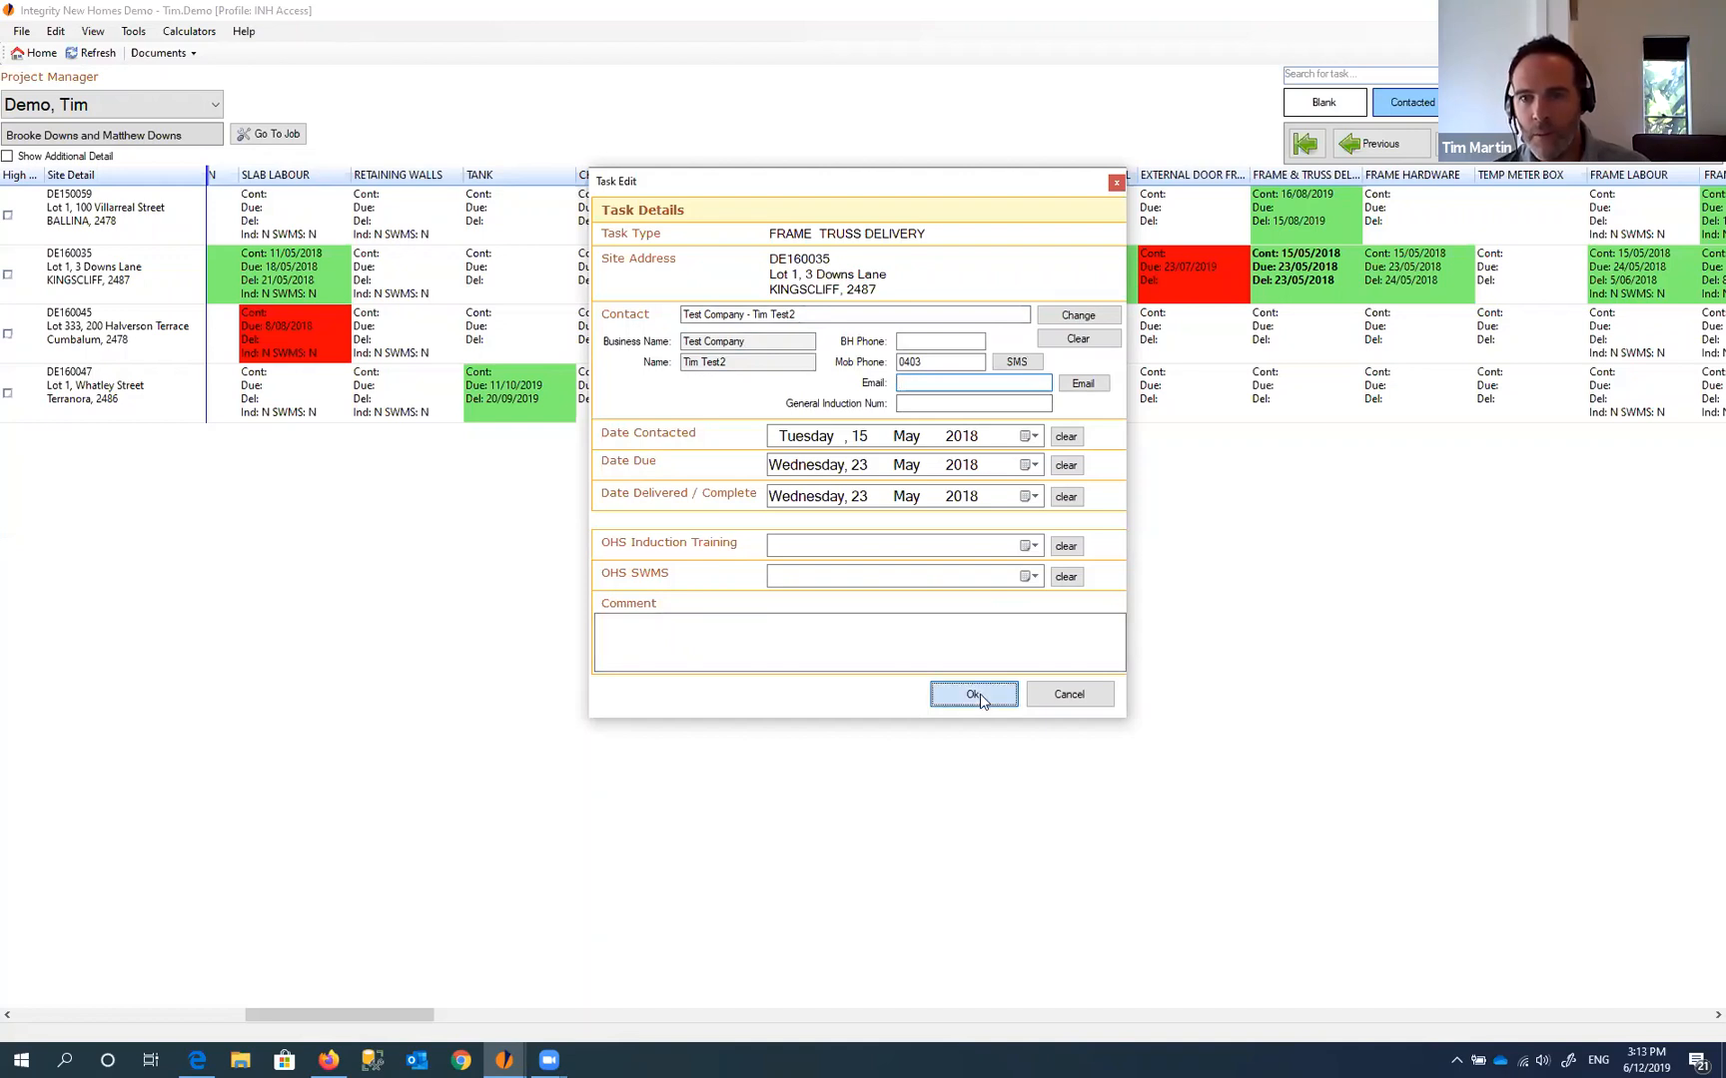
pyautogui.doubleClick(1303, 276)
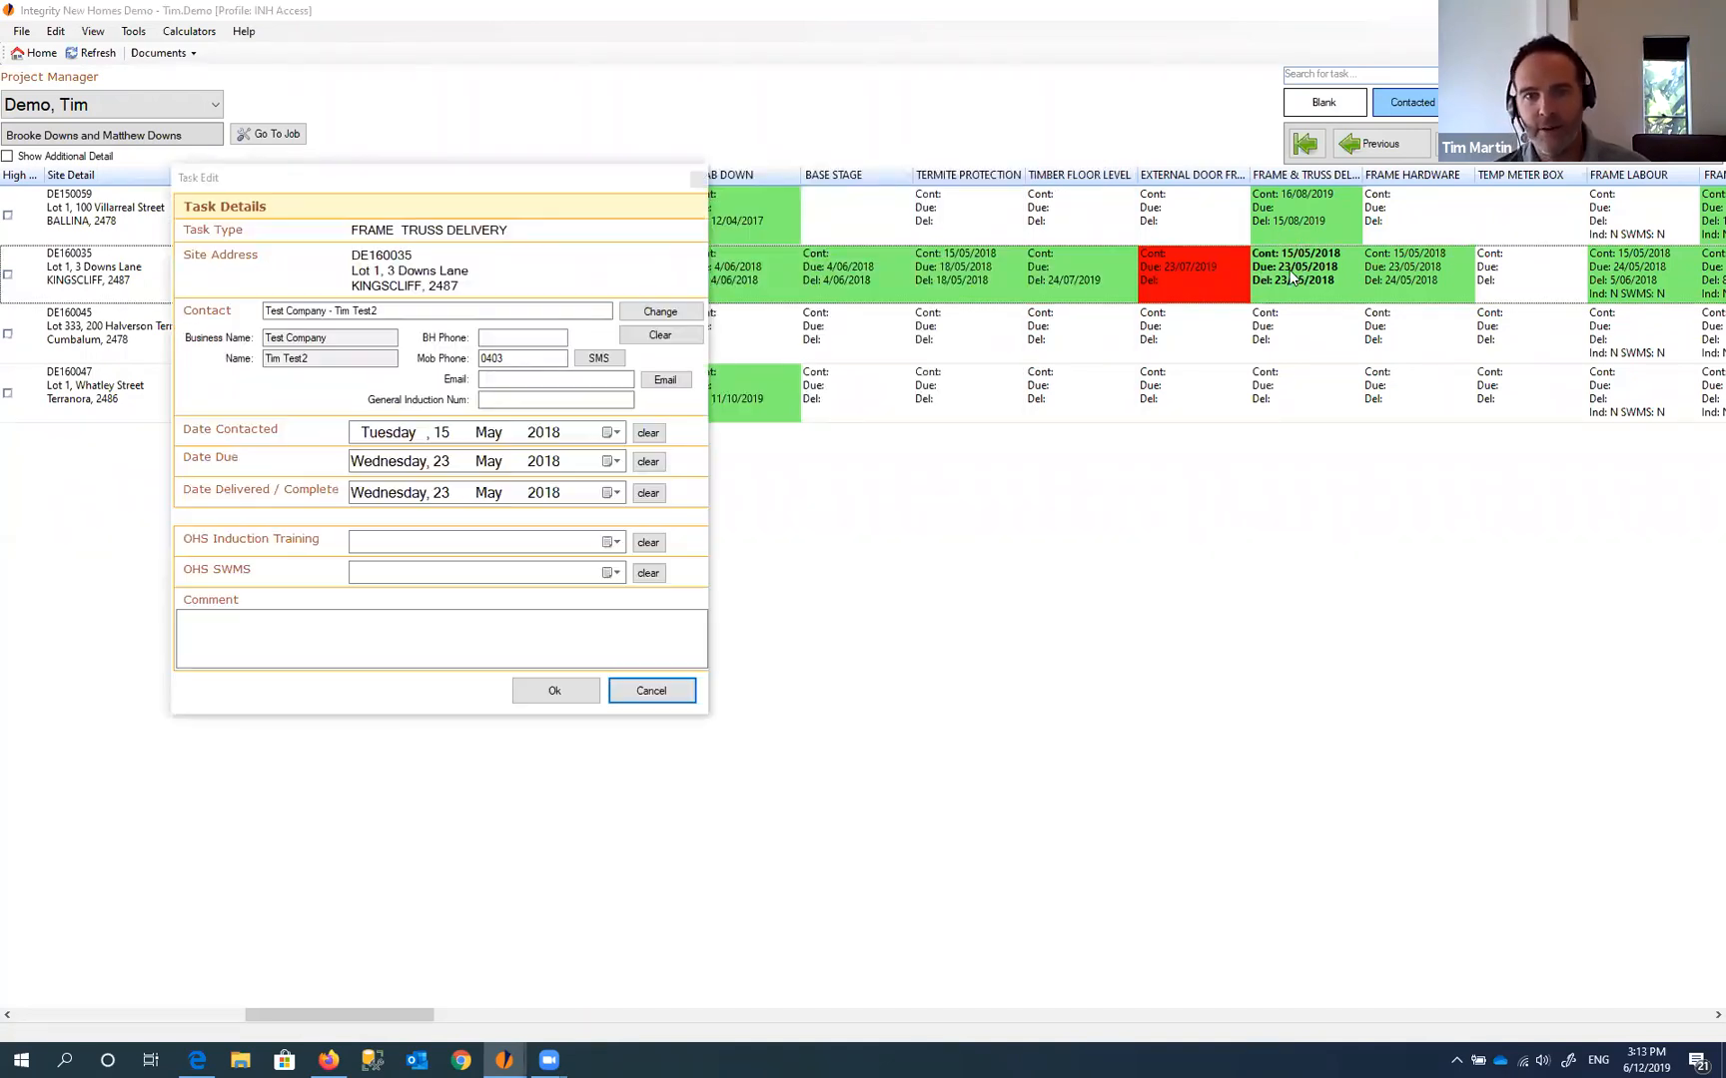
pyautogui.click(698, 180)
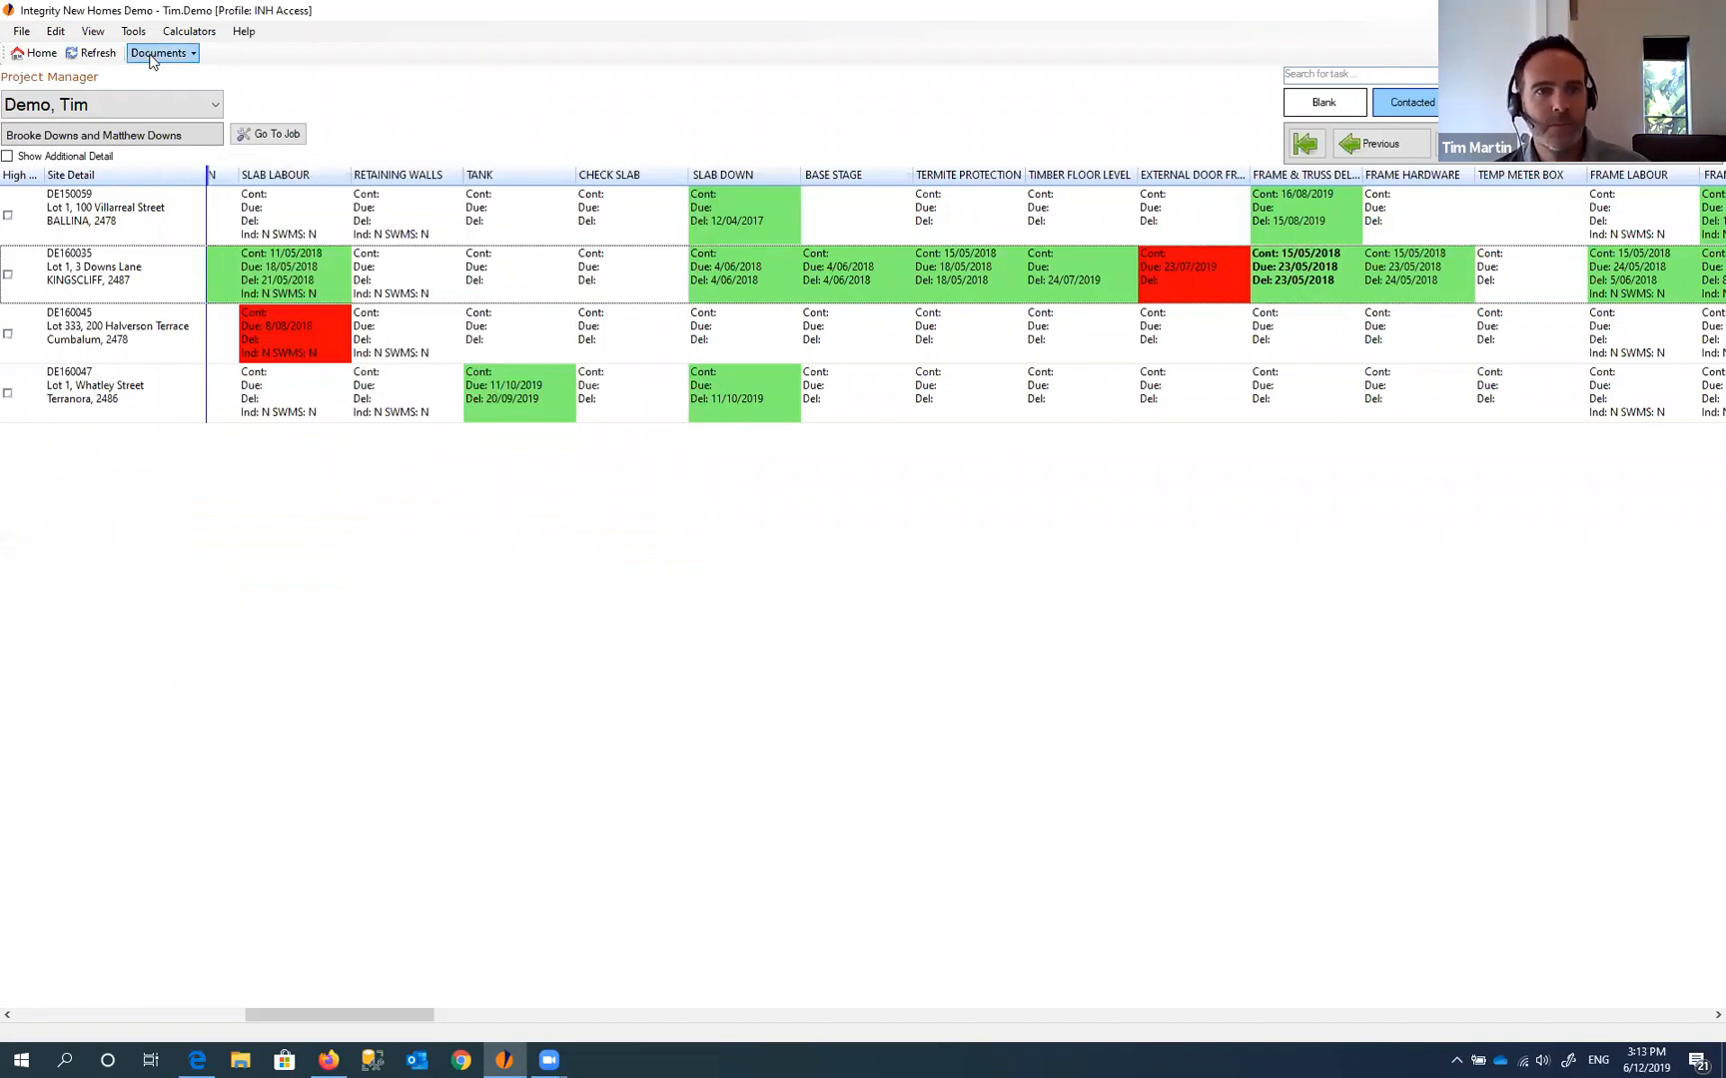
# - Return to the job's business contacts, select the Engineer contact, then show Home's Admin options
pyautogui.click(160, 53)
pyautogui.click(168, 117)
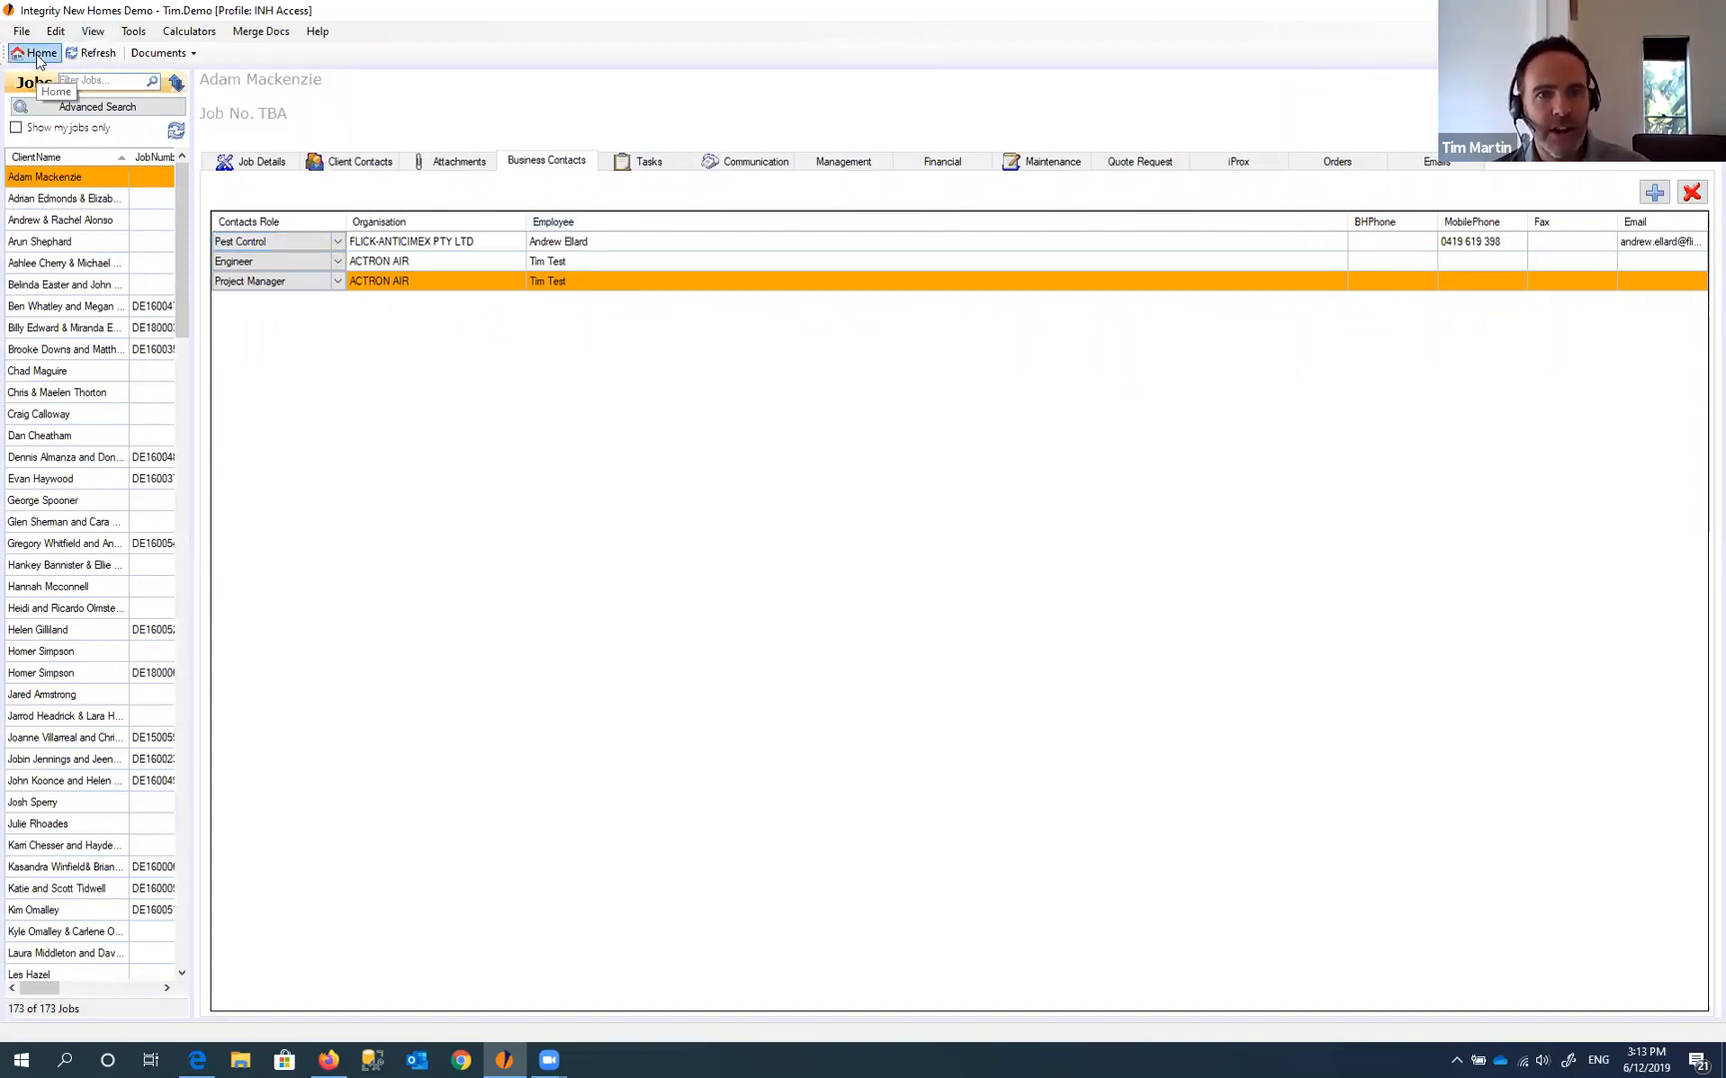
pyautogui.click(402, 262)
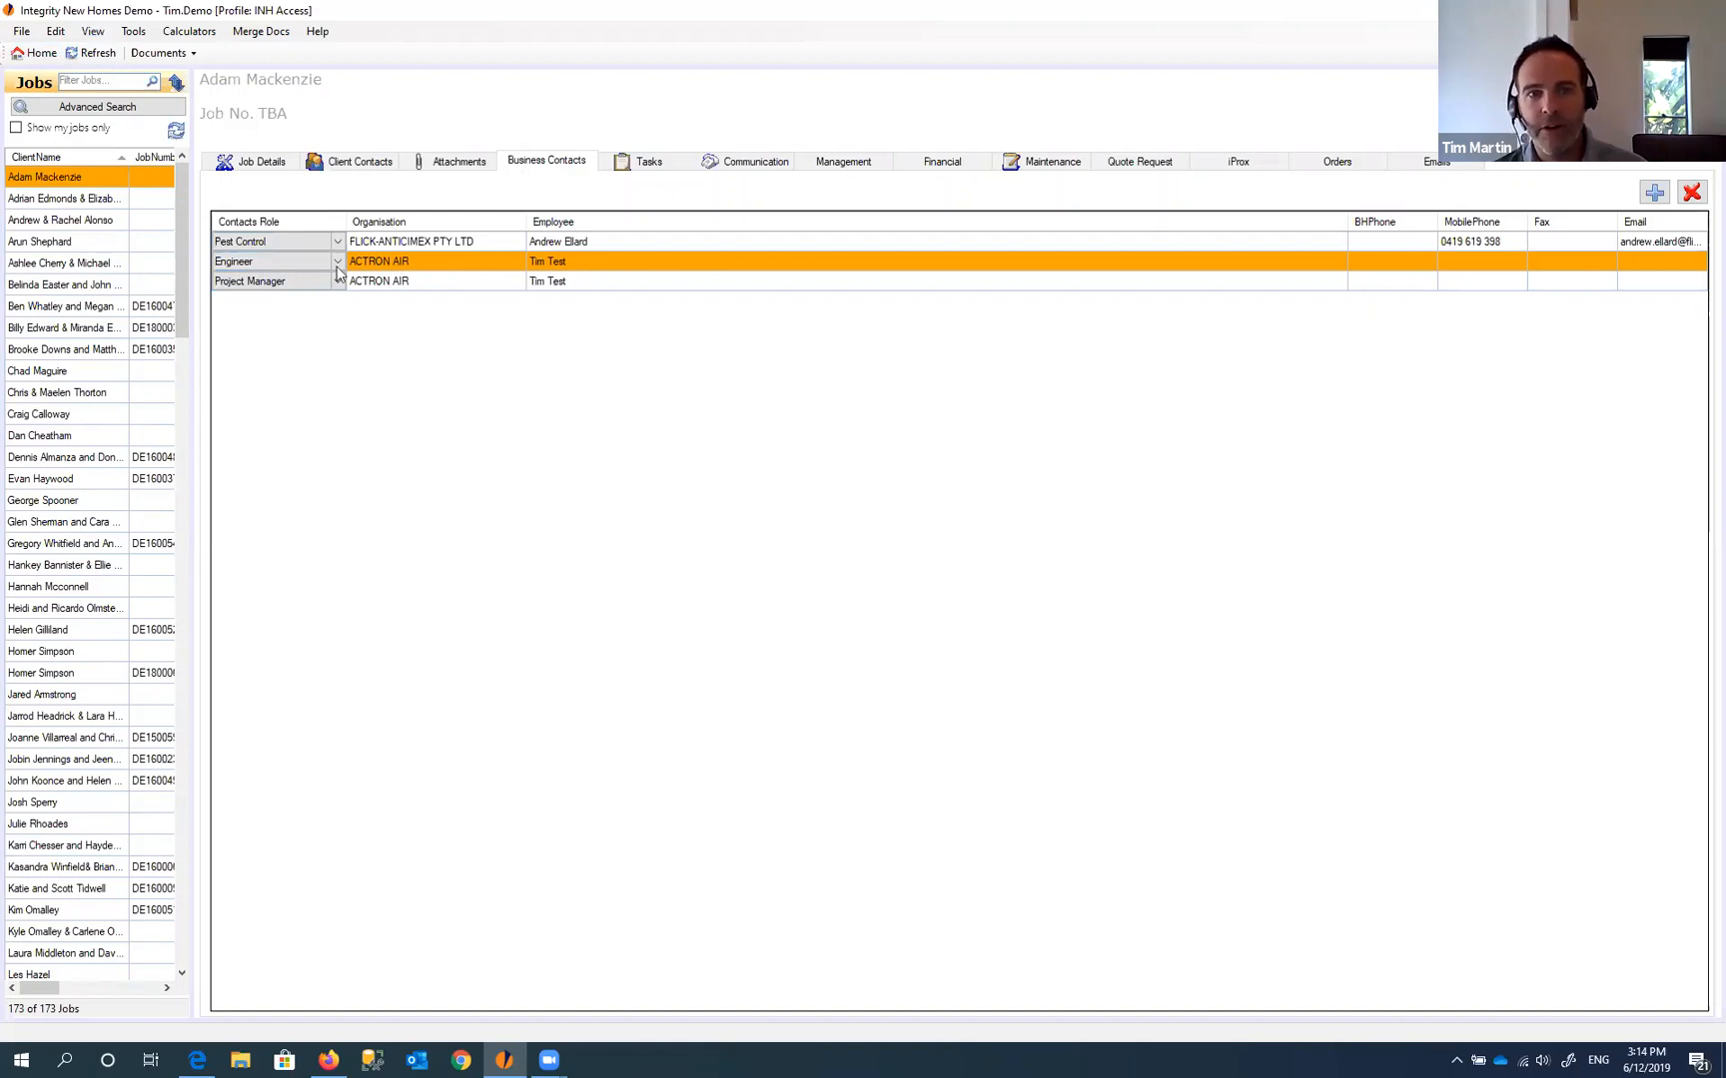
pyautogui.click(44, 54)
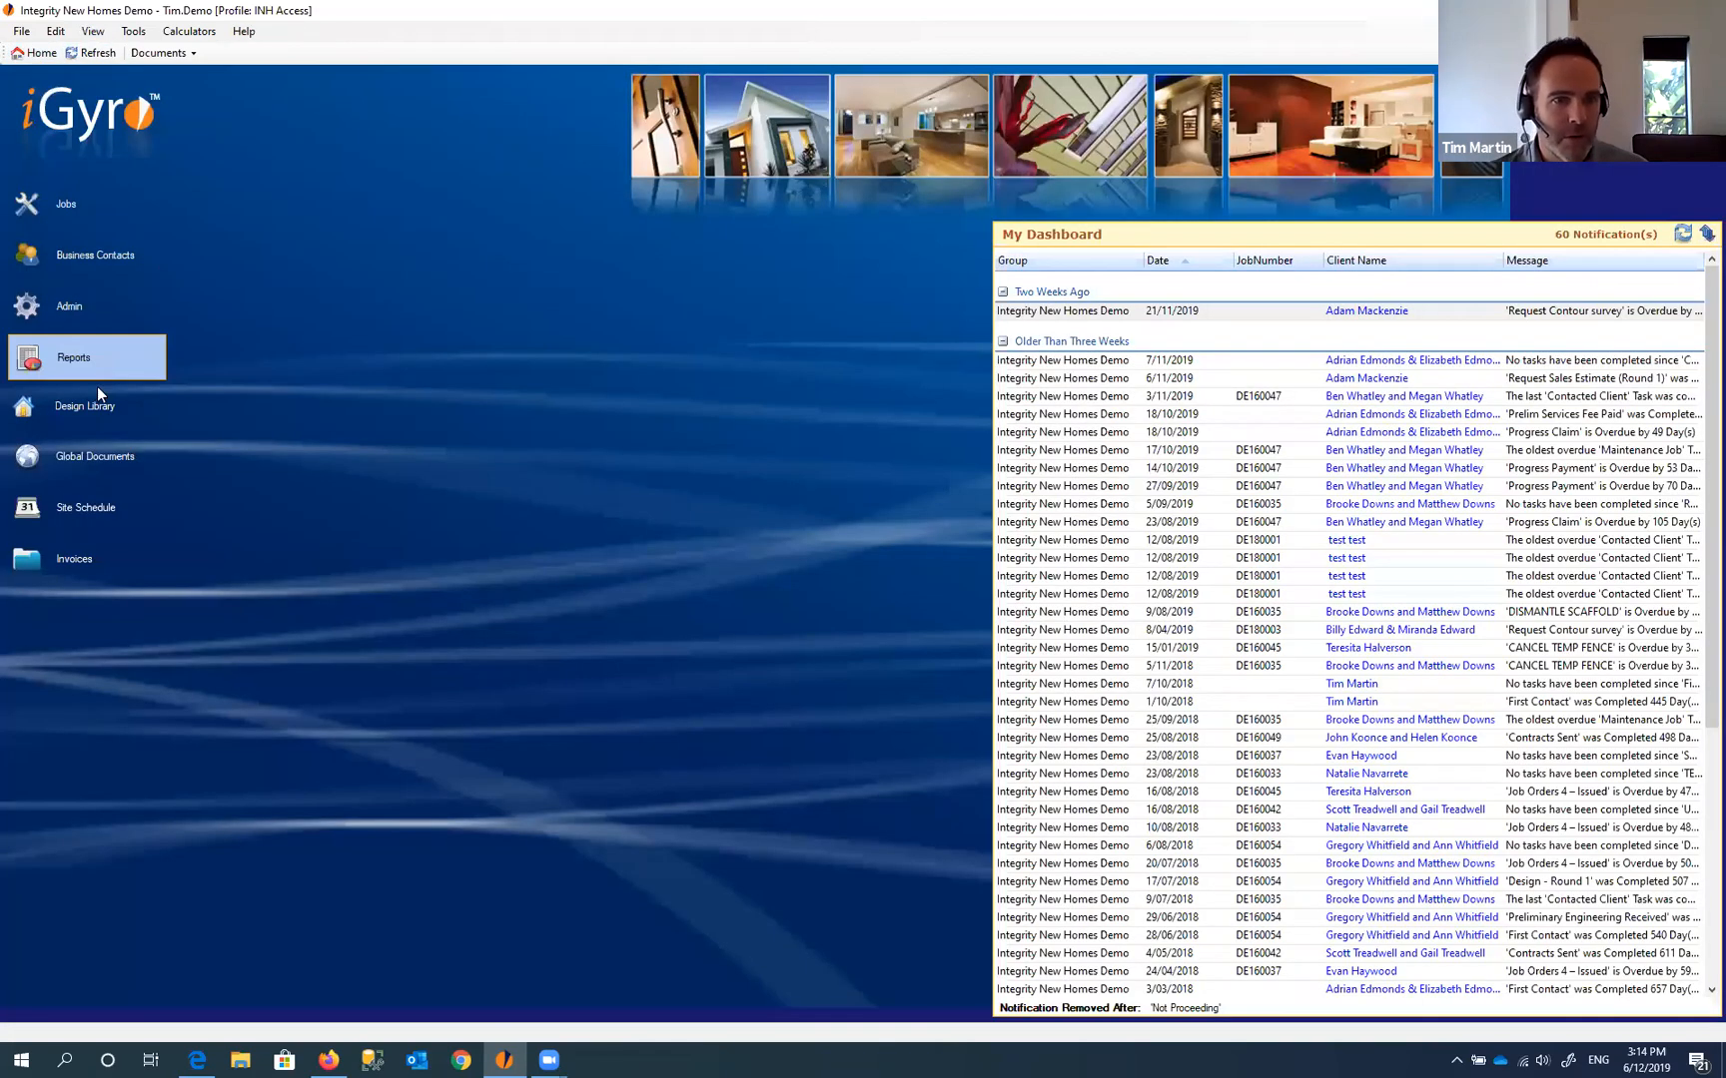
pyautogui.click(81, 306)
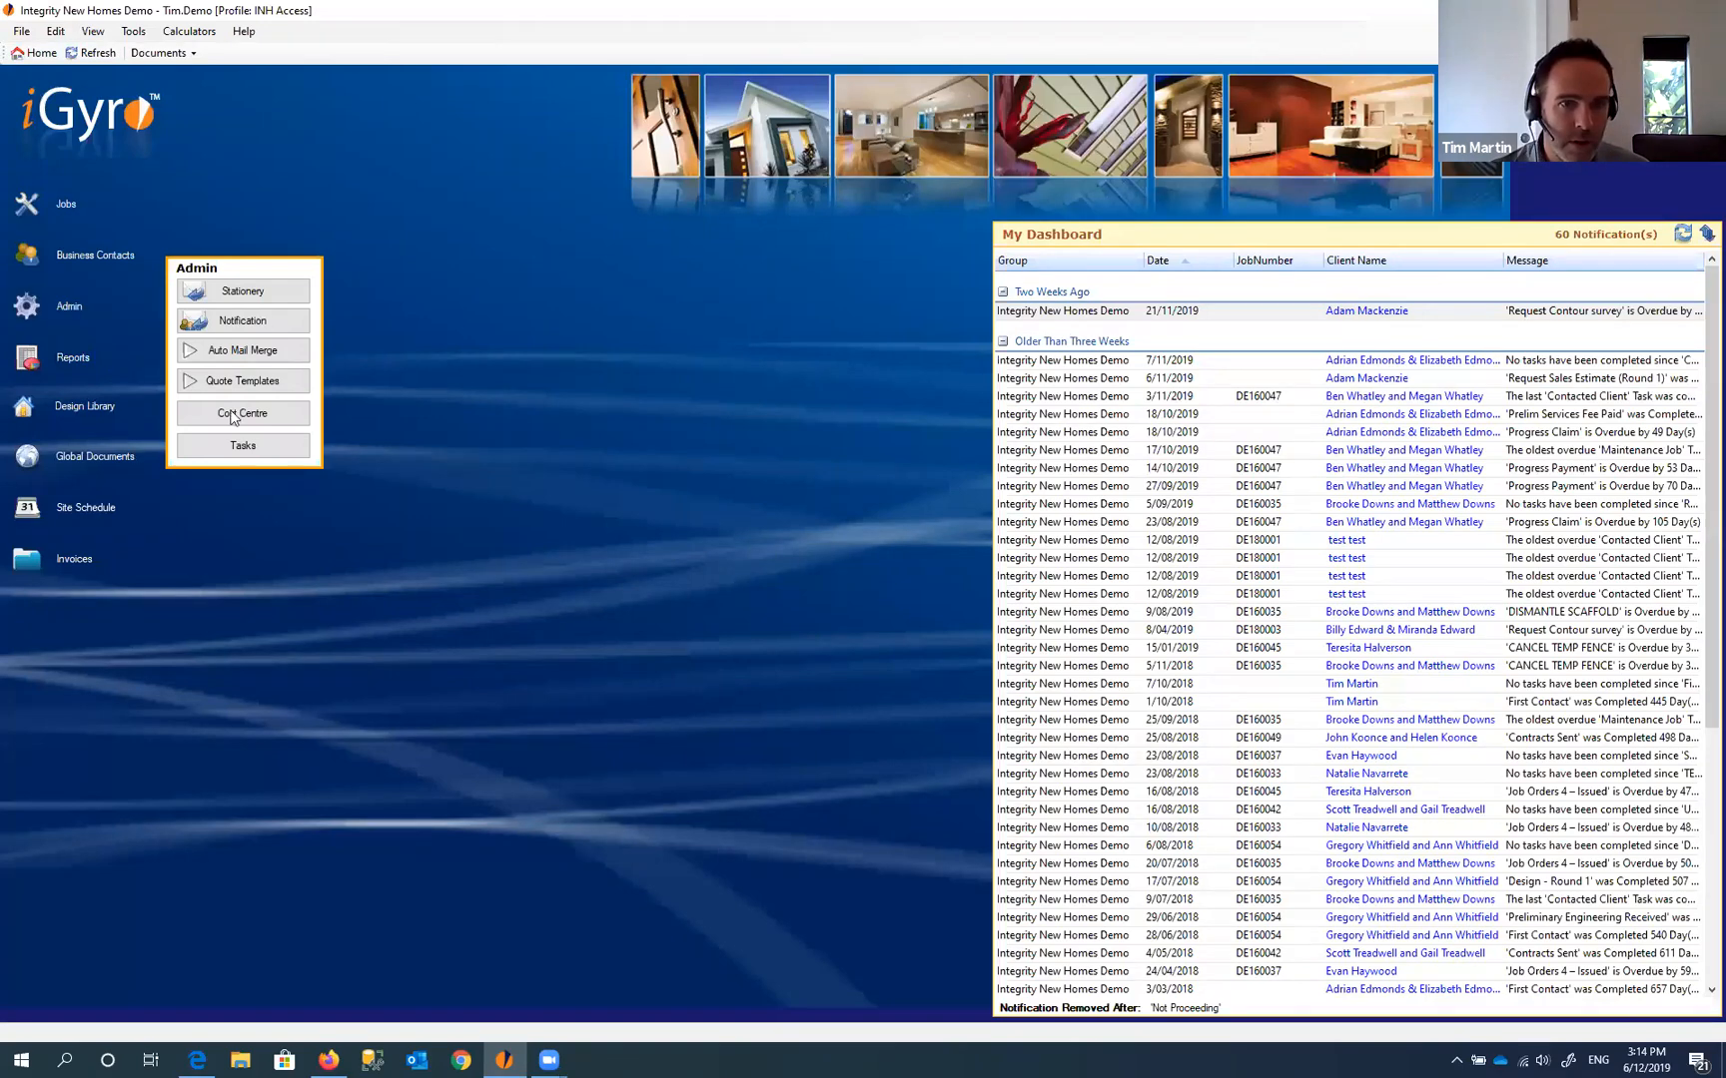
# - Inspect the 21-day Estimator notification rule, then return to the job's Business Contacts tab
pyautogui.click(265, 329)
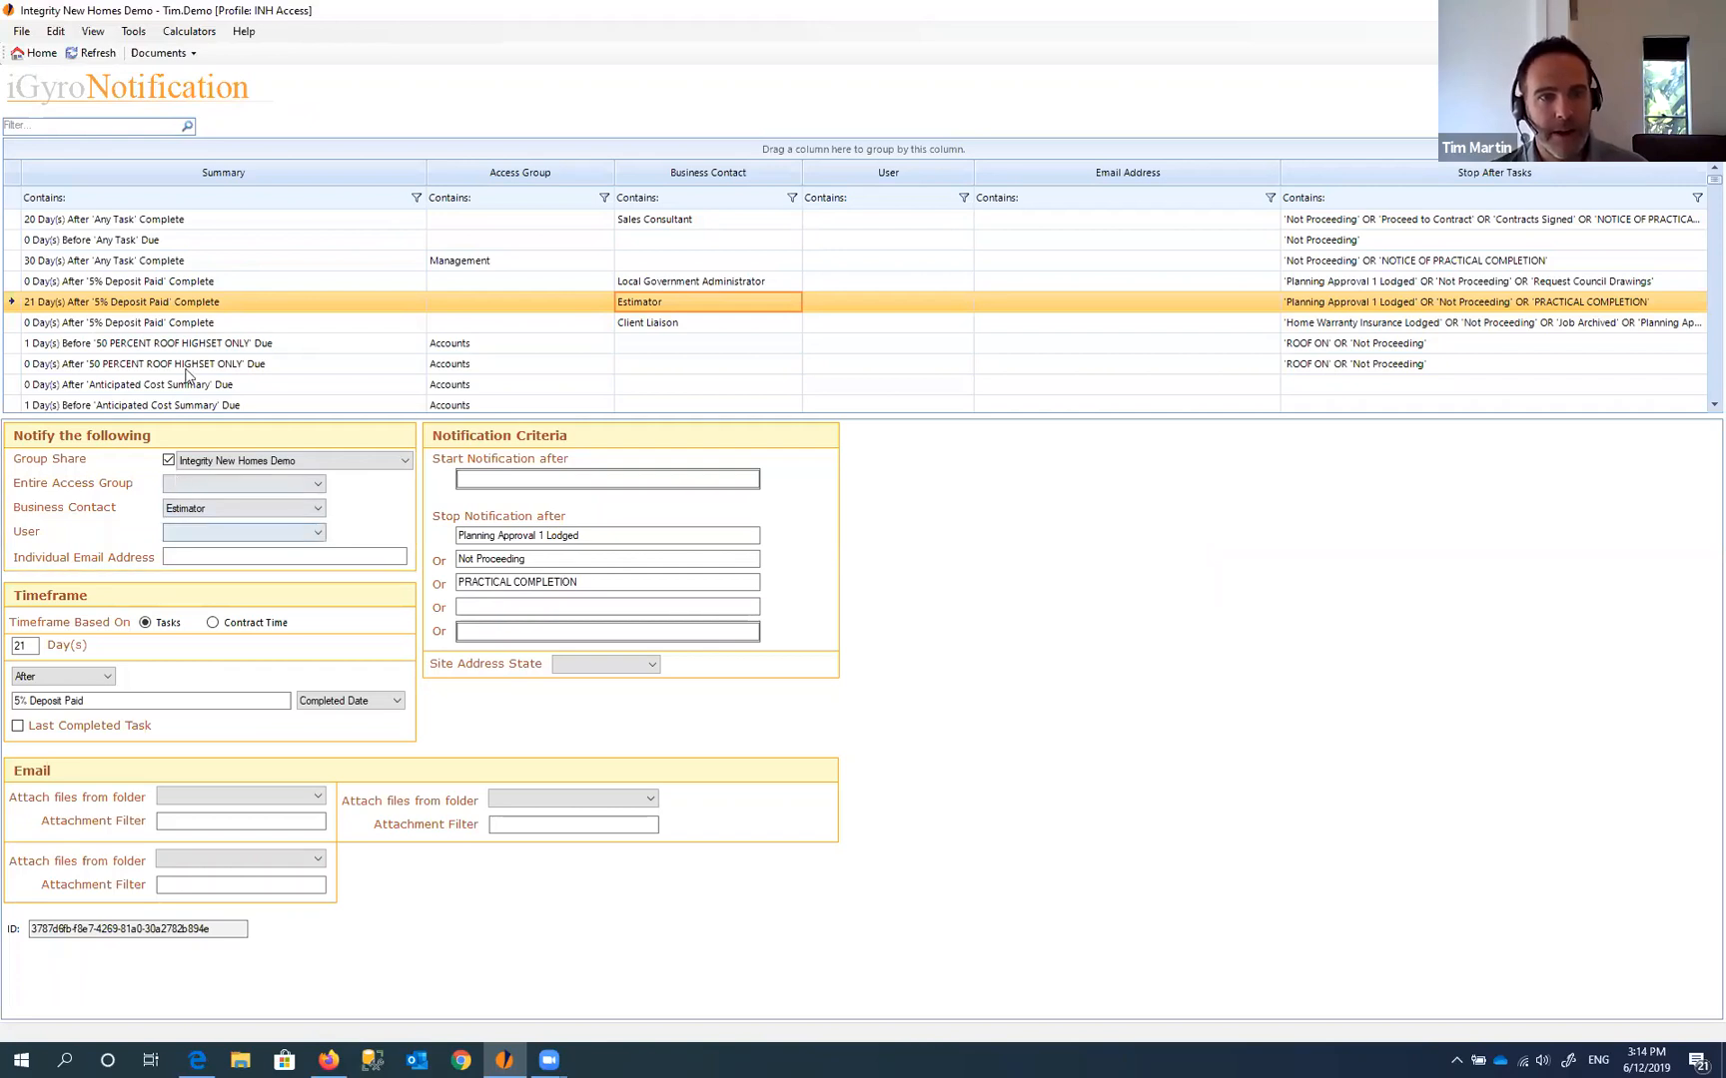
pyautogui.click(107, 304)
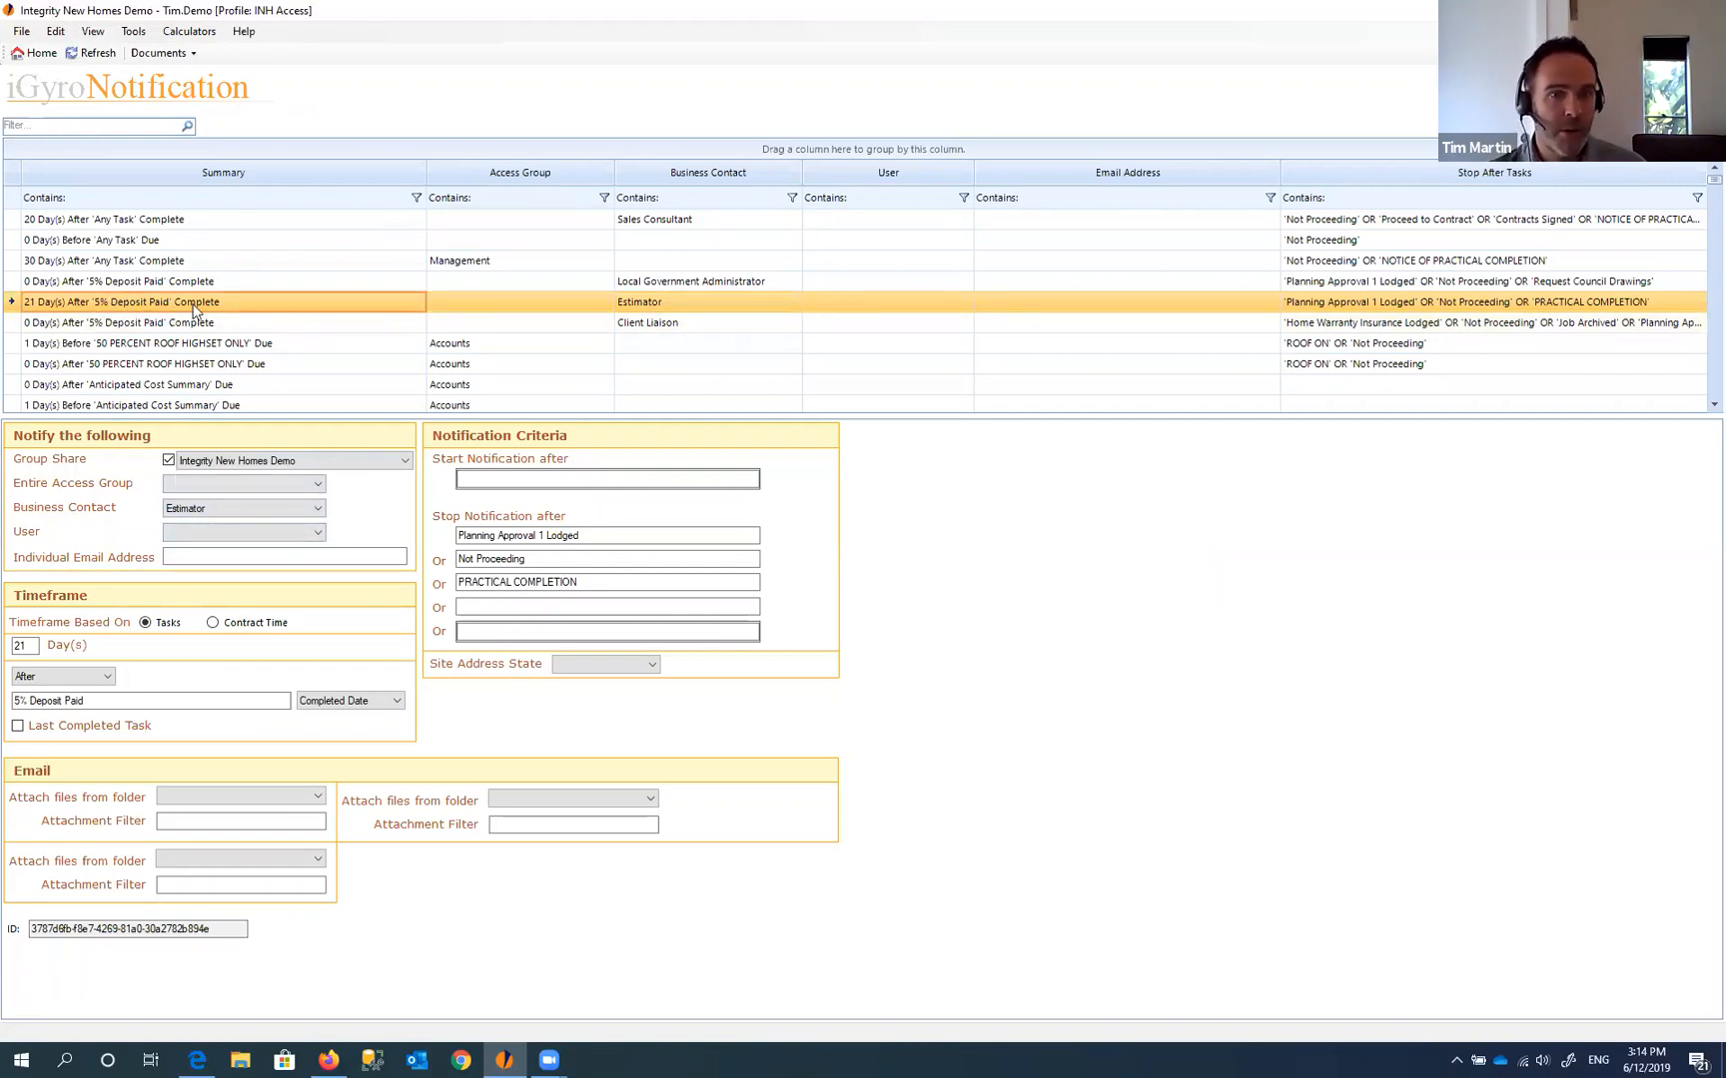
pyautogui.click(223, 512)
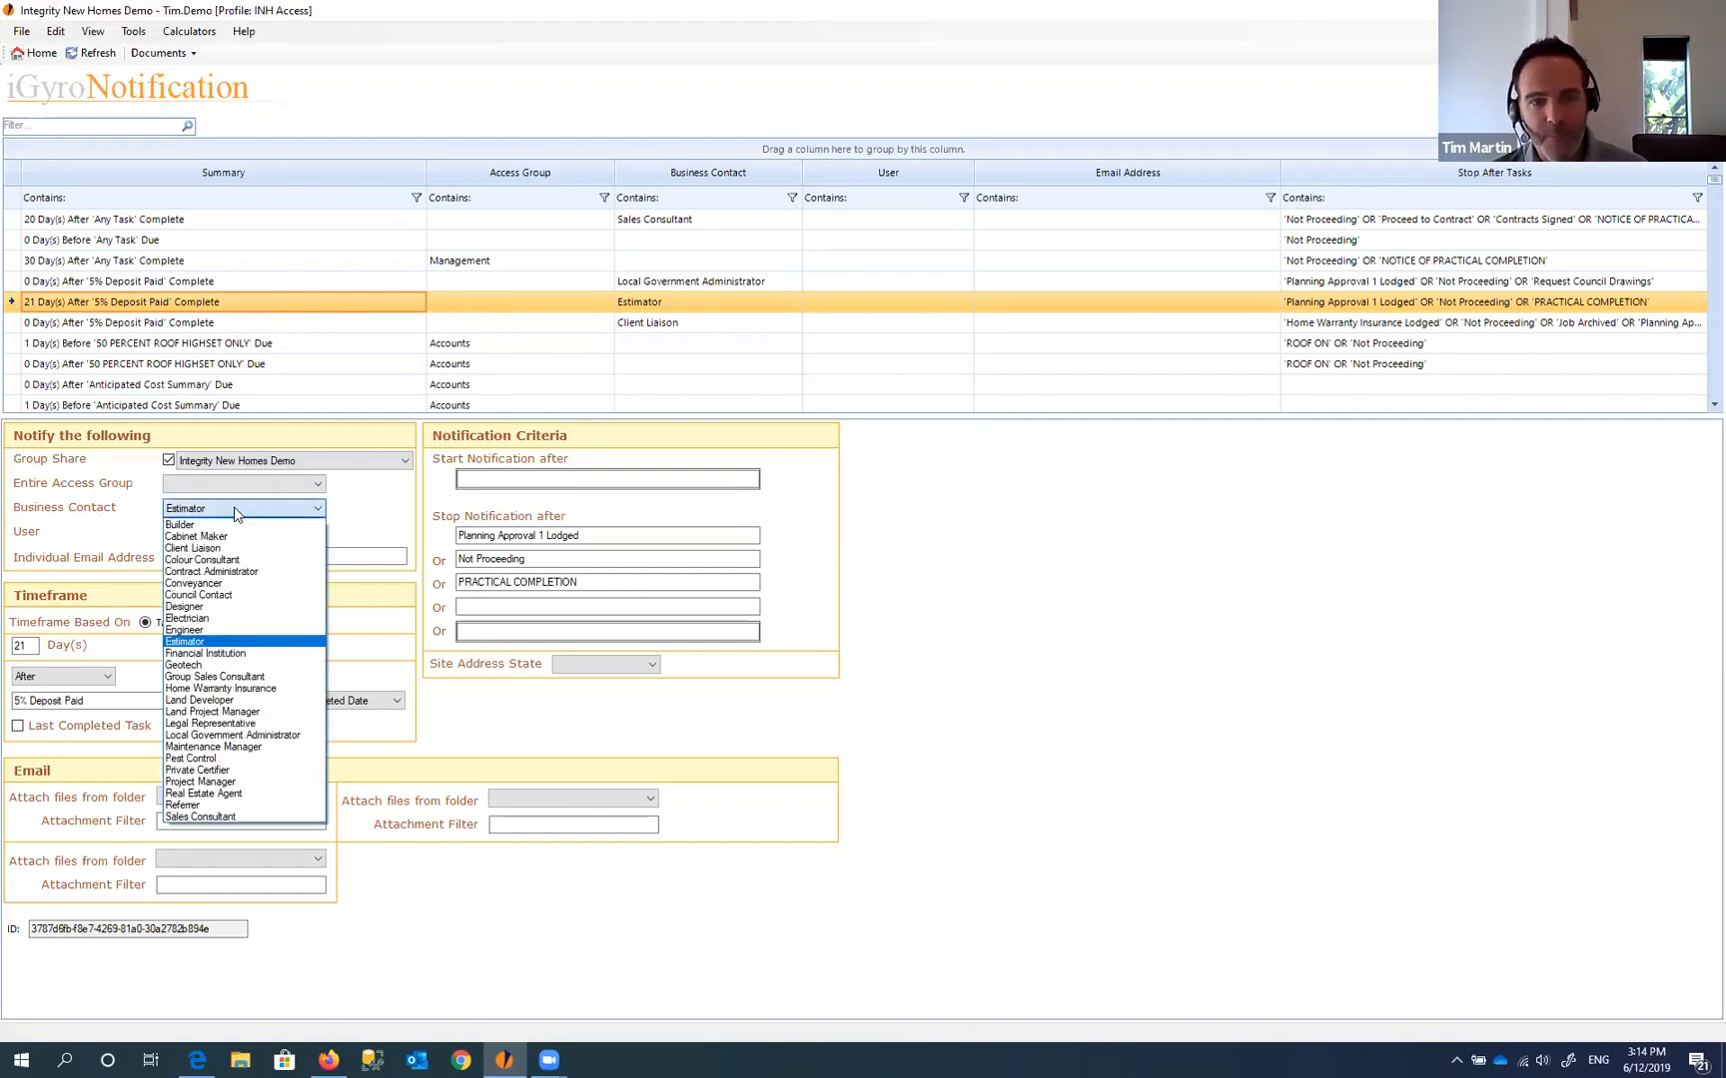
pyautogui.click(223, 509)
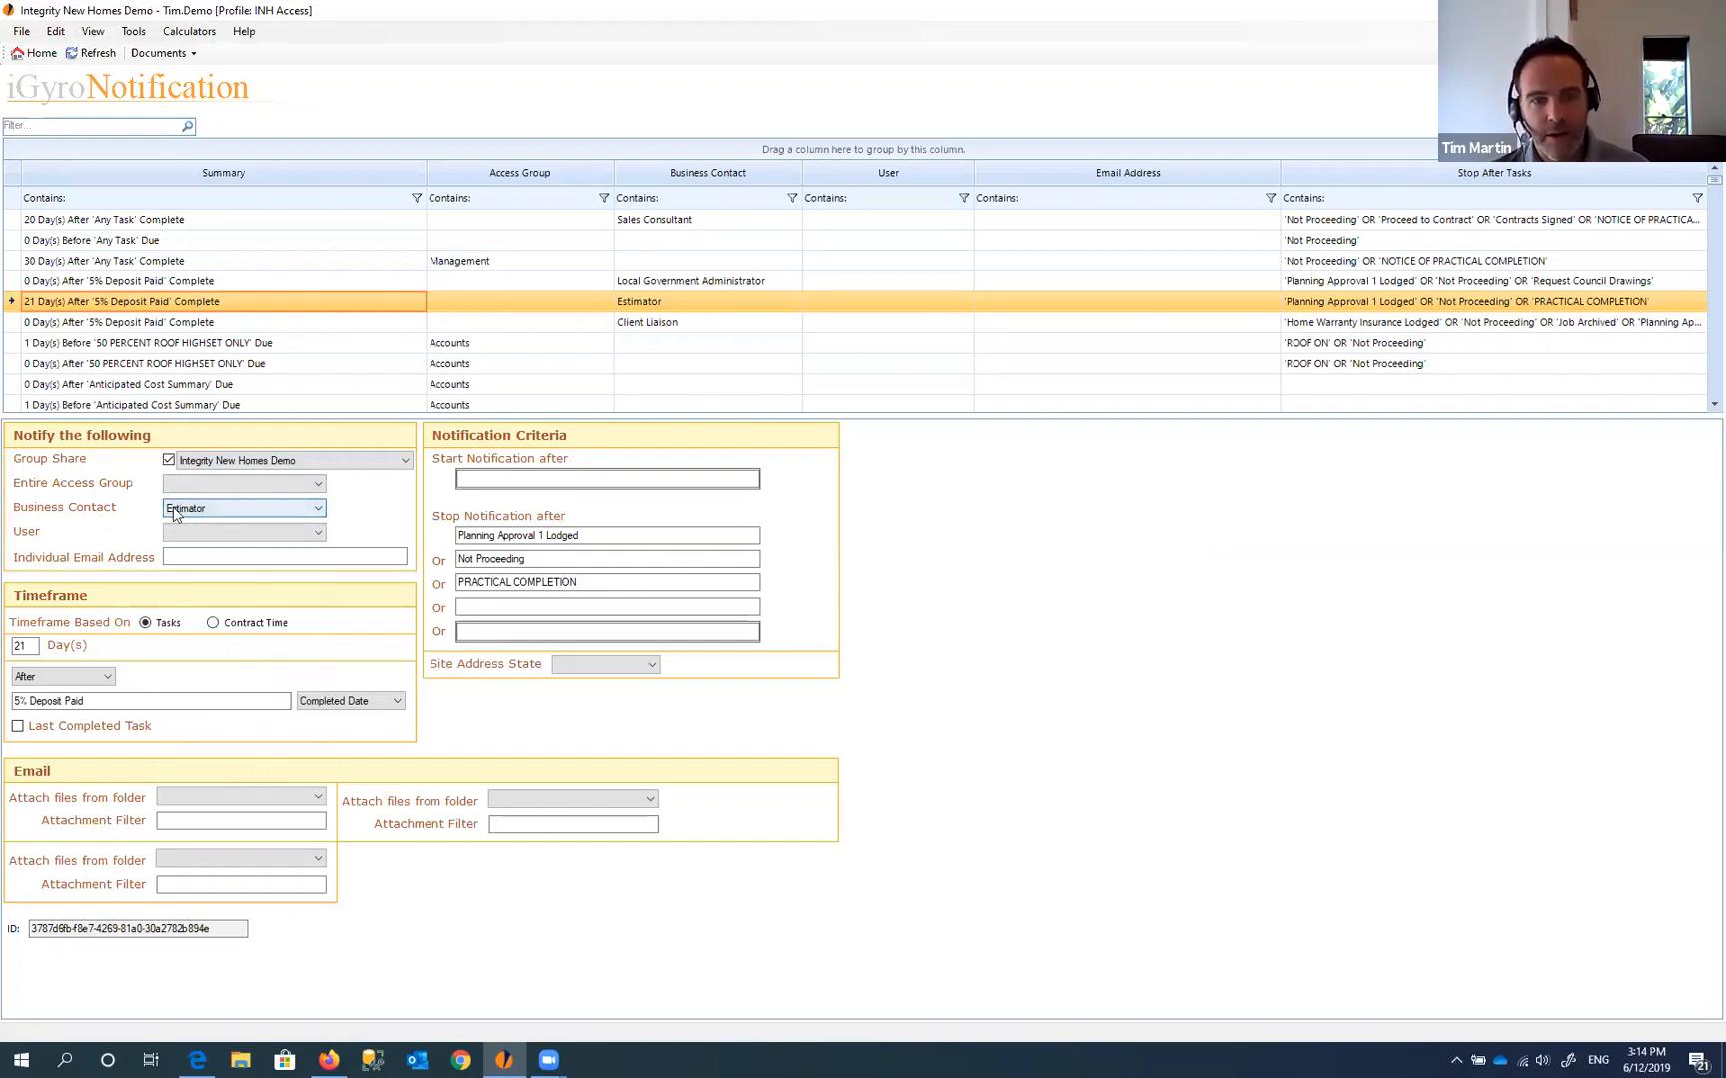
pyautogui.click(177, 58)
pyautogui.click(182, 113)
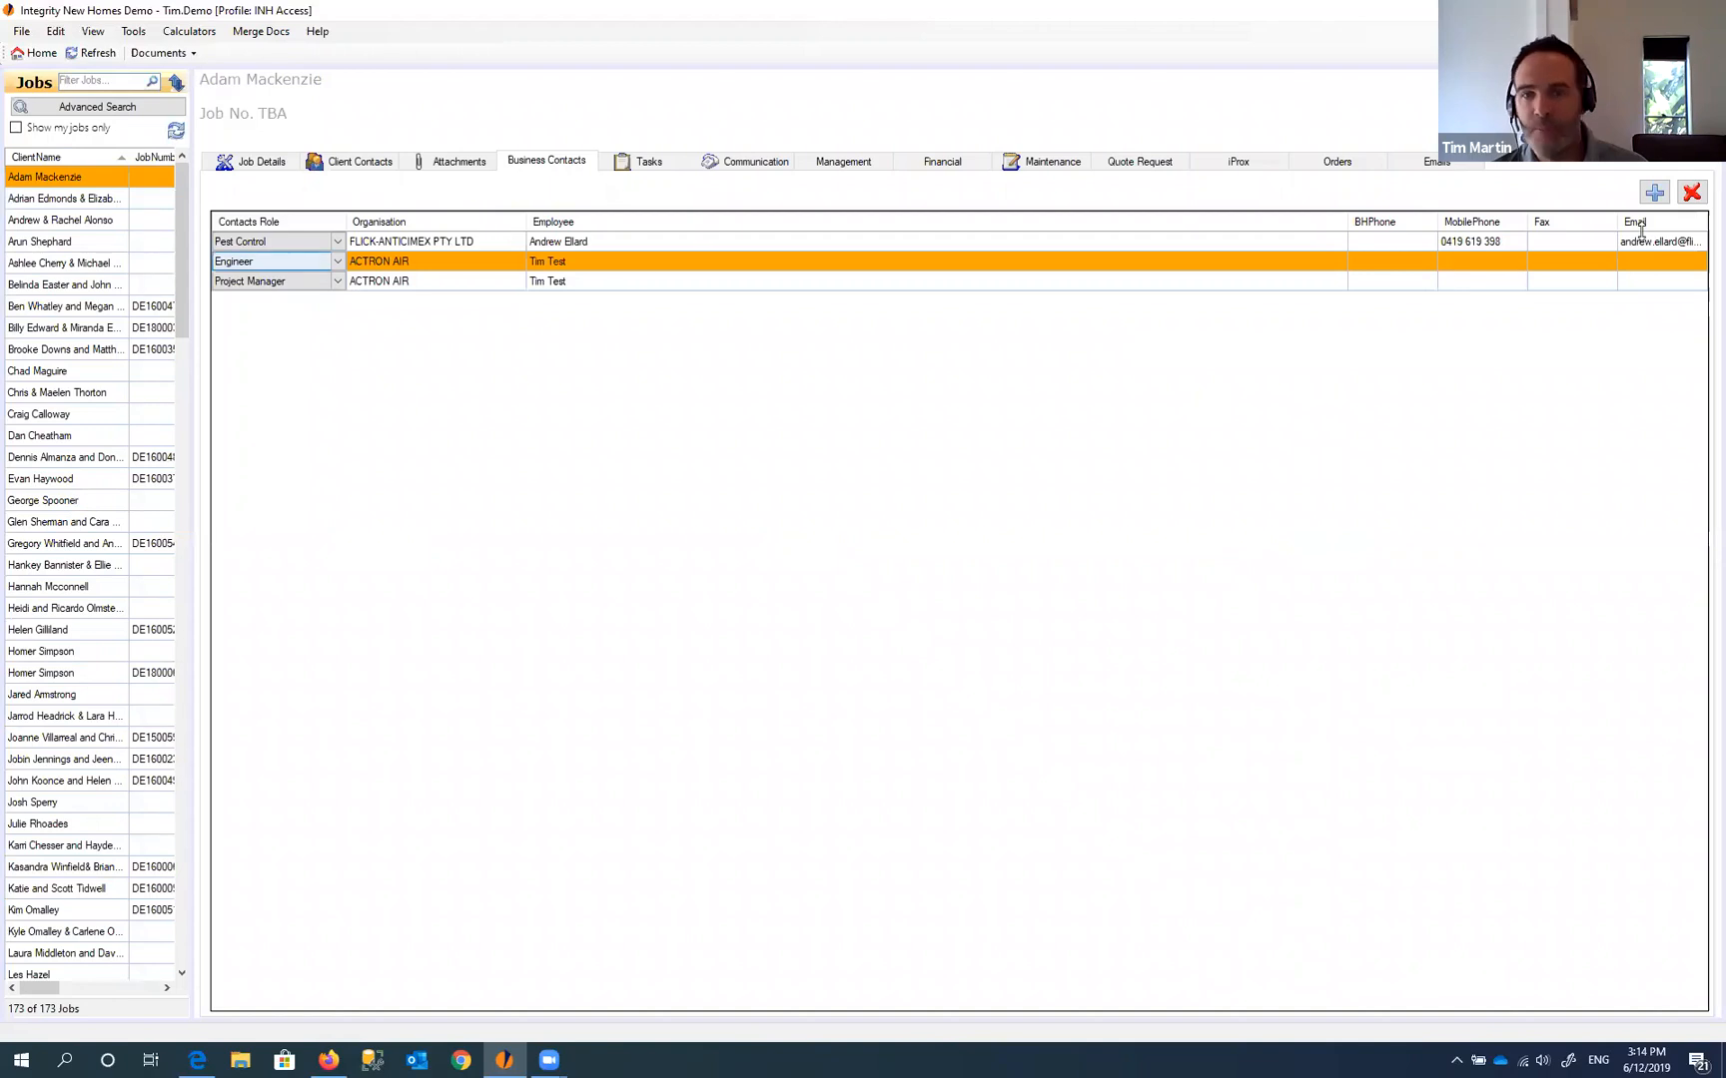
# - Search business contacts for 'tim' and link the ACTRON AIR contact to the job
pyautogui.doubleClick(558, 283)
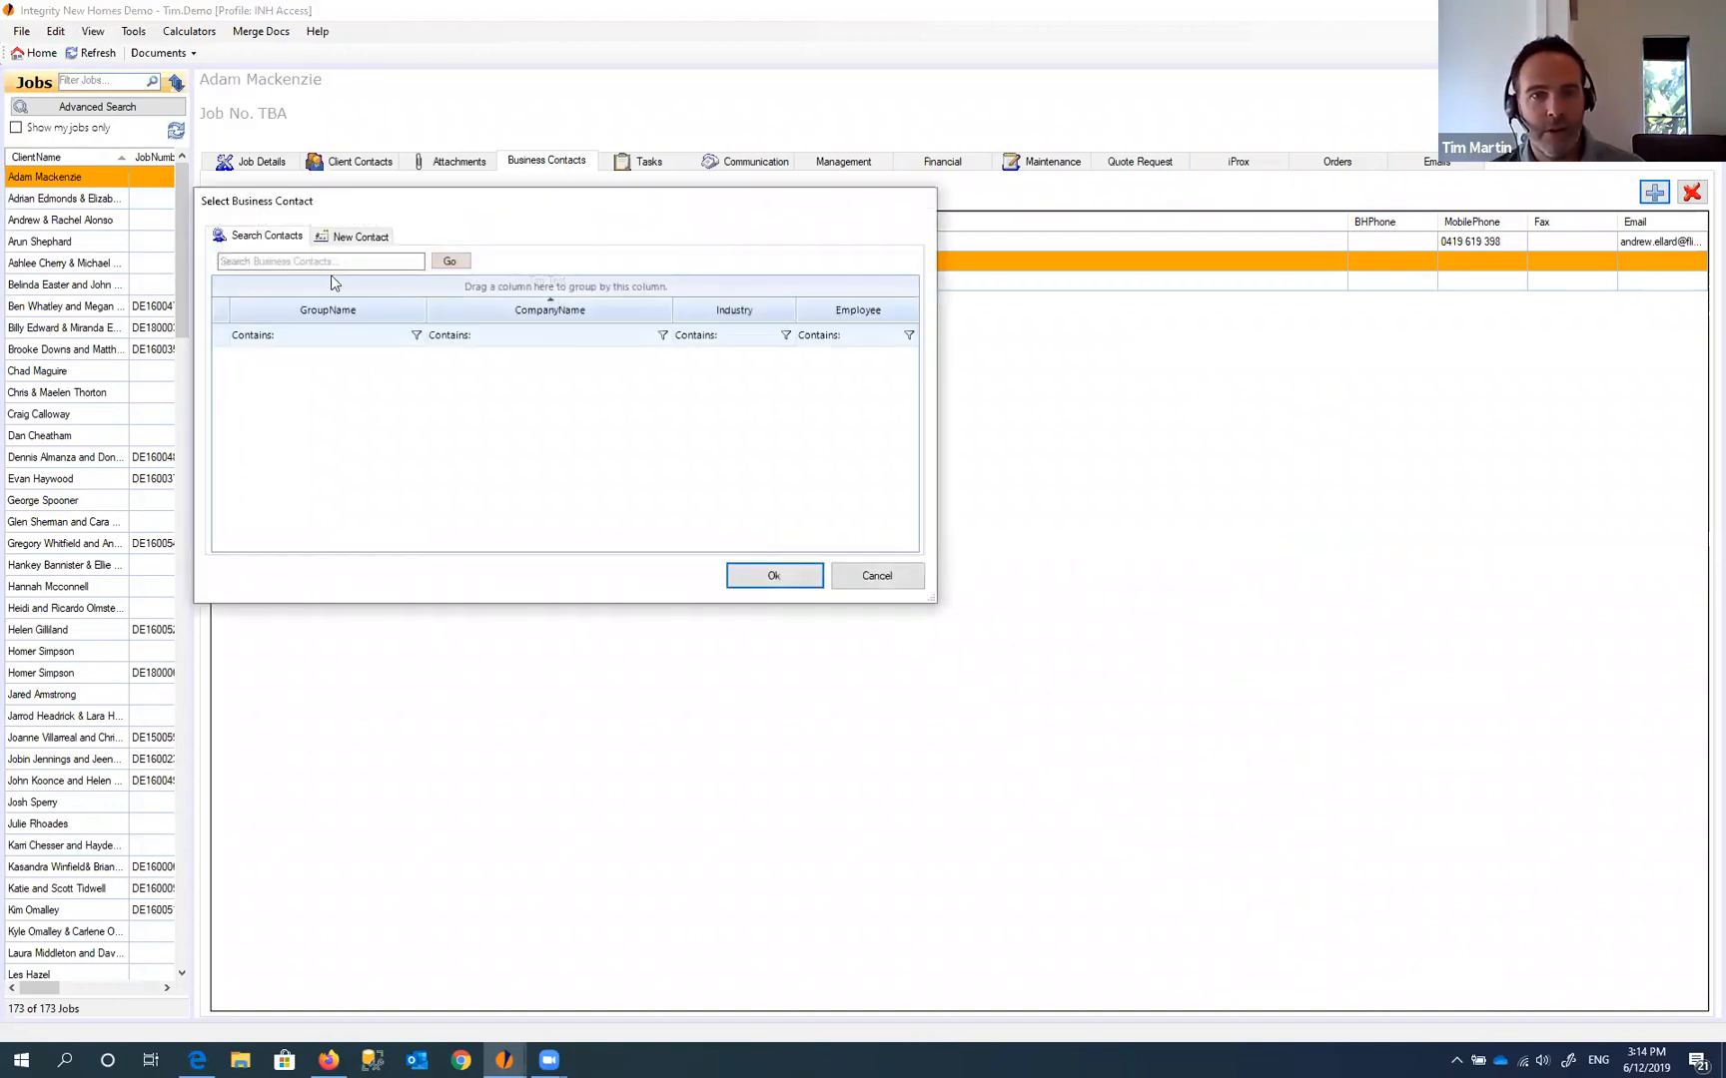
pyautogui.click(326, 262)
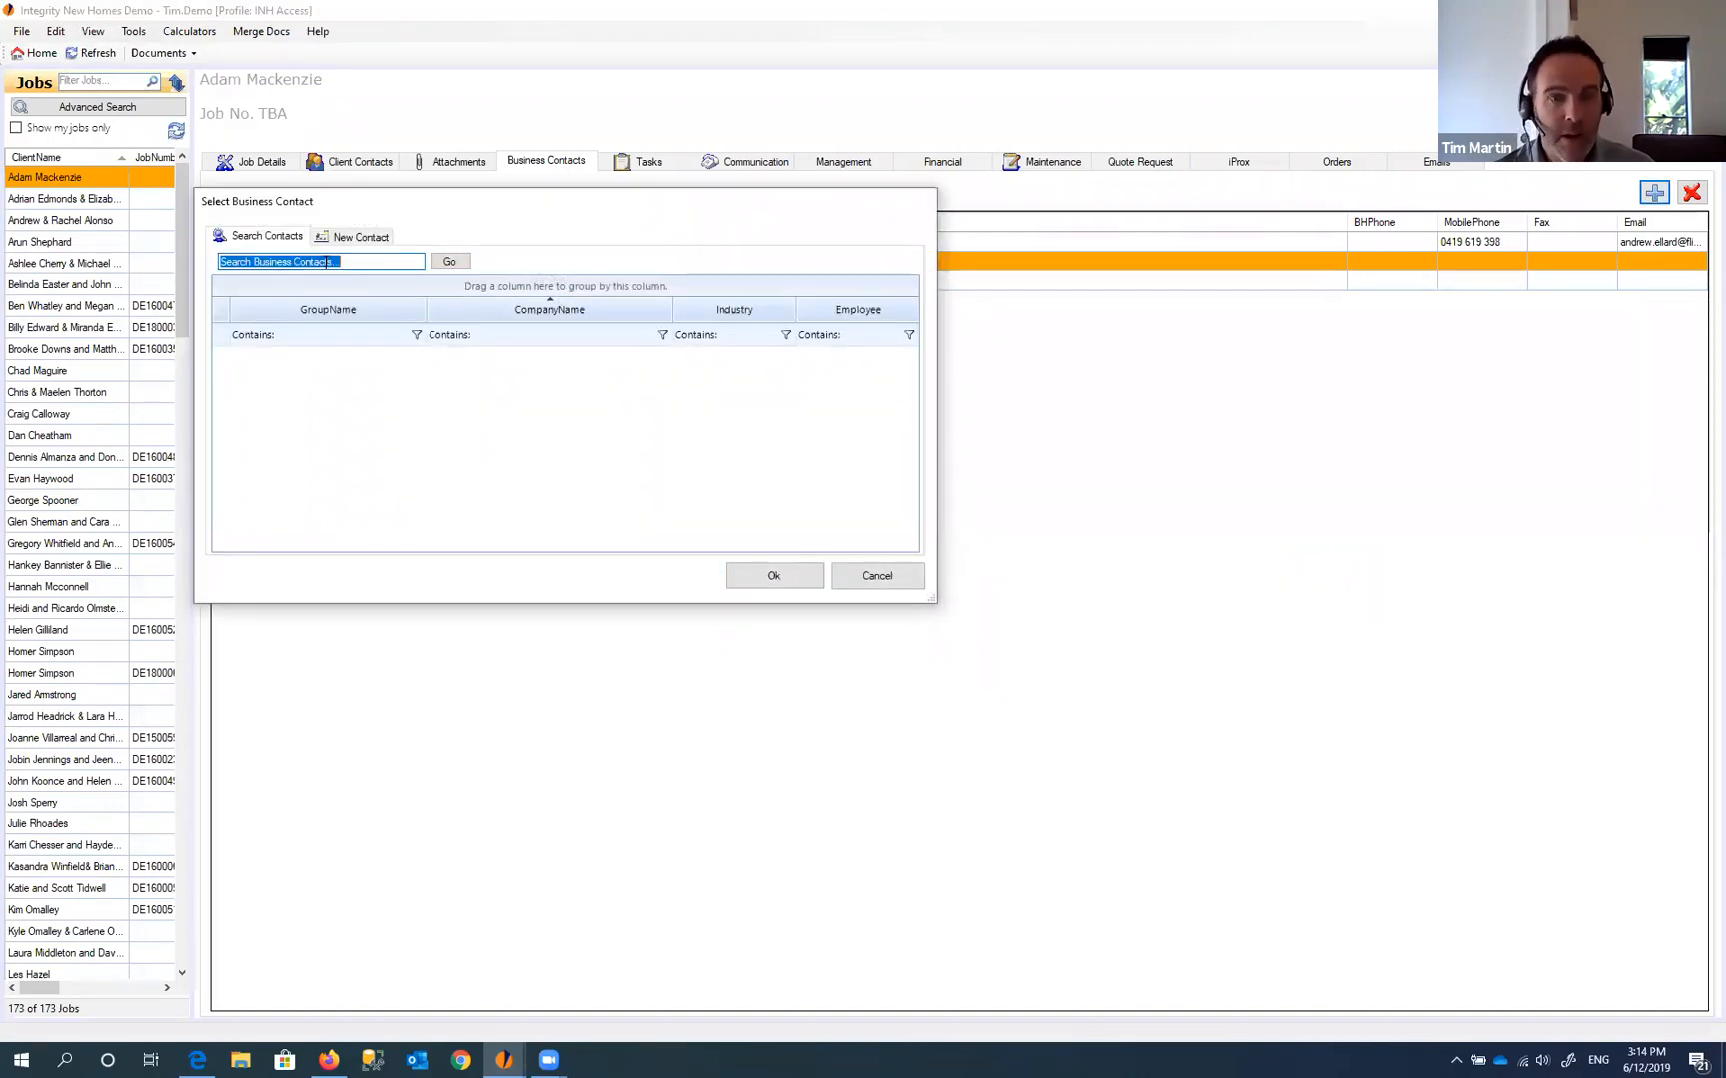
pyautogui.write('tim')
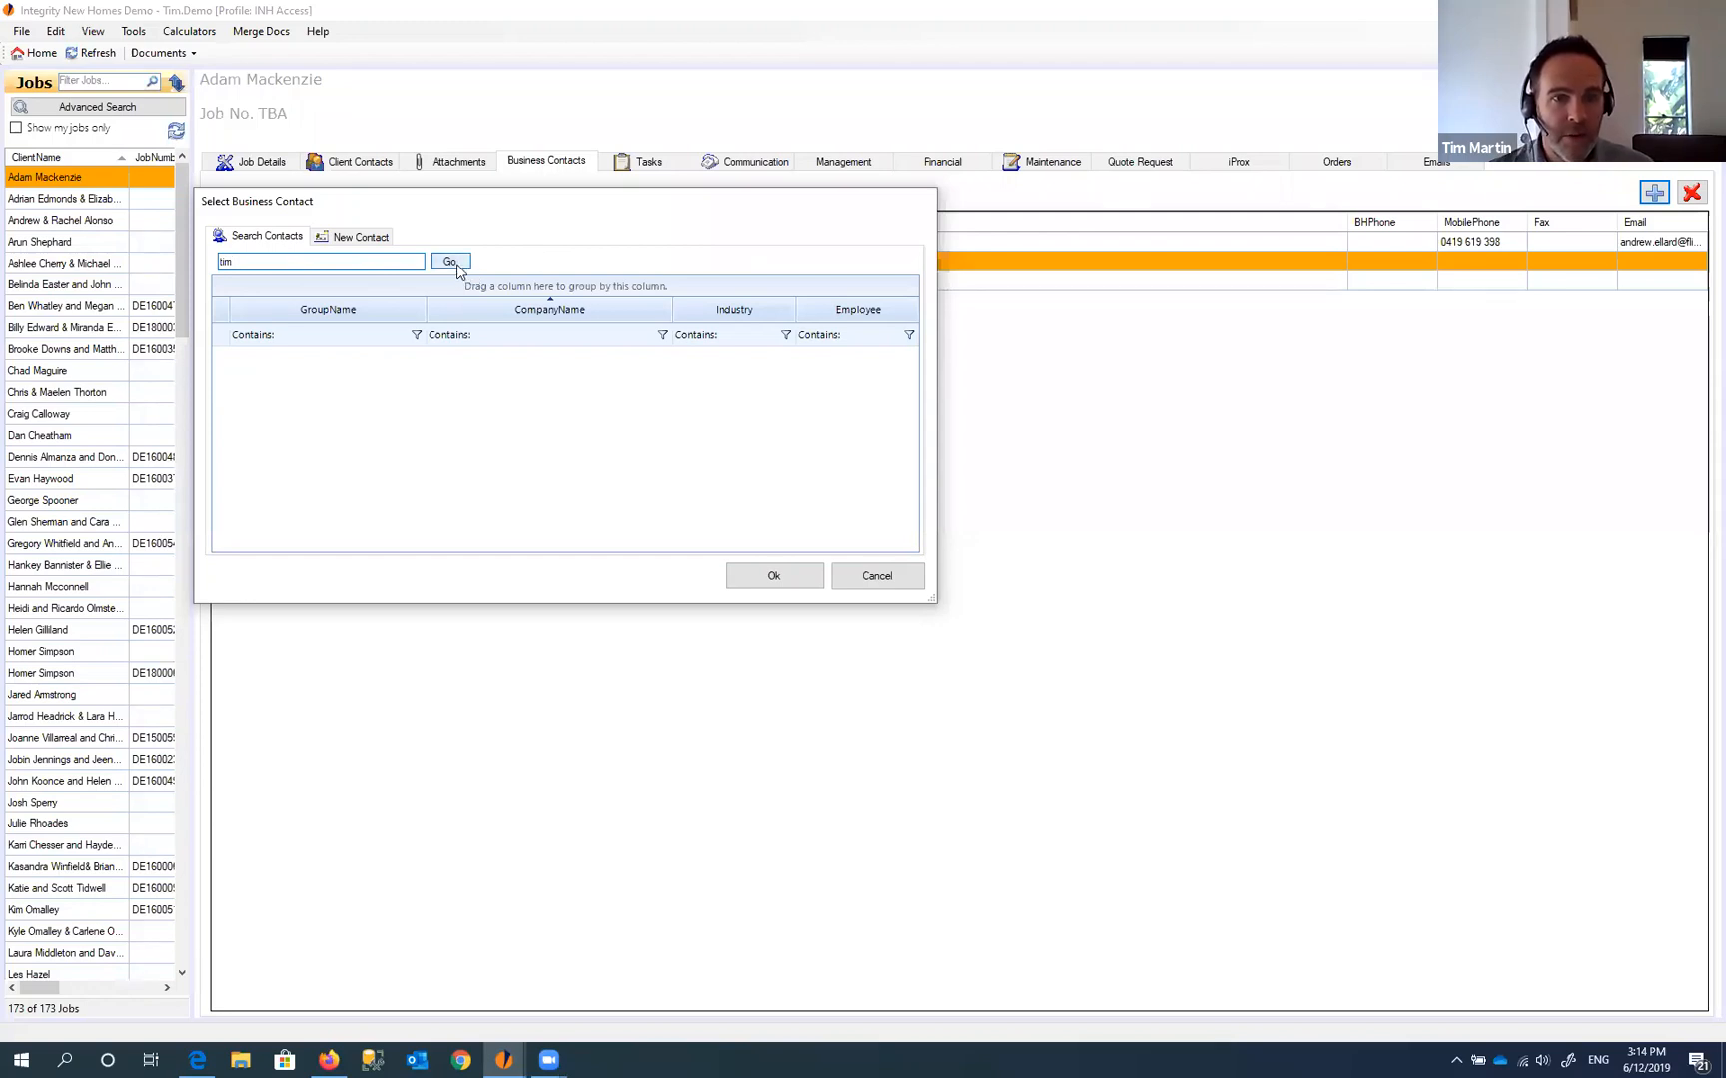
pyautogui.click(451, 262)
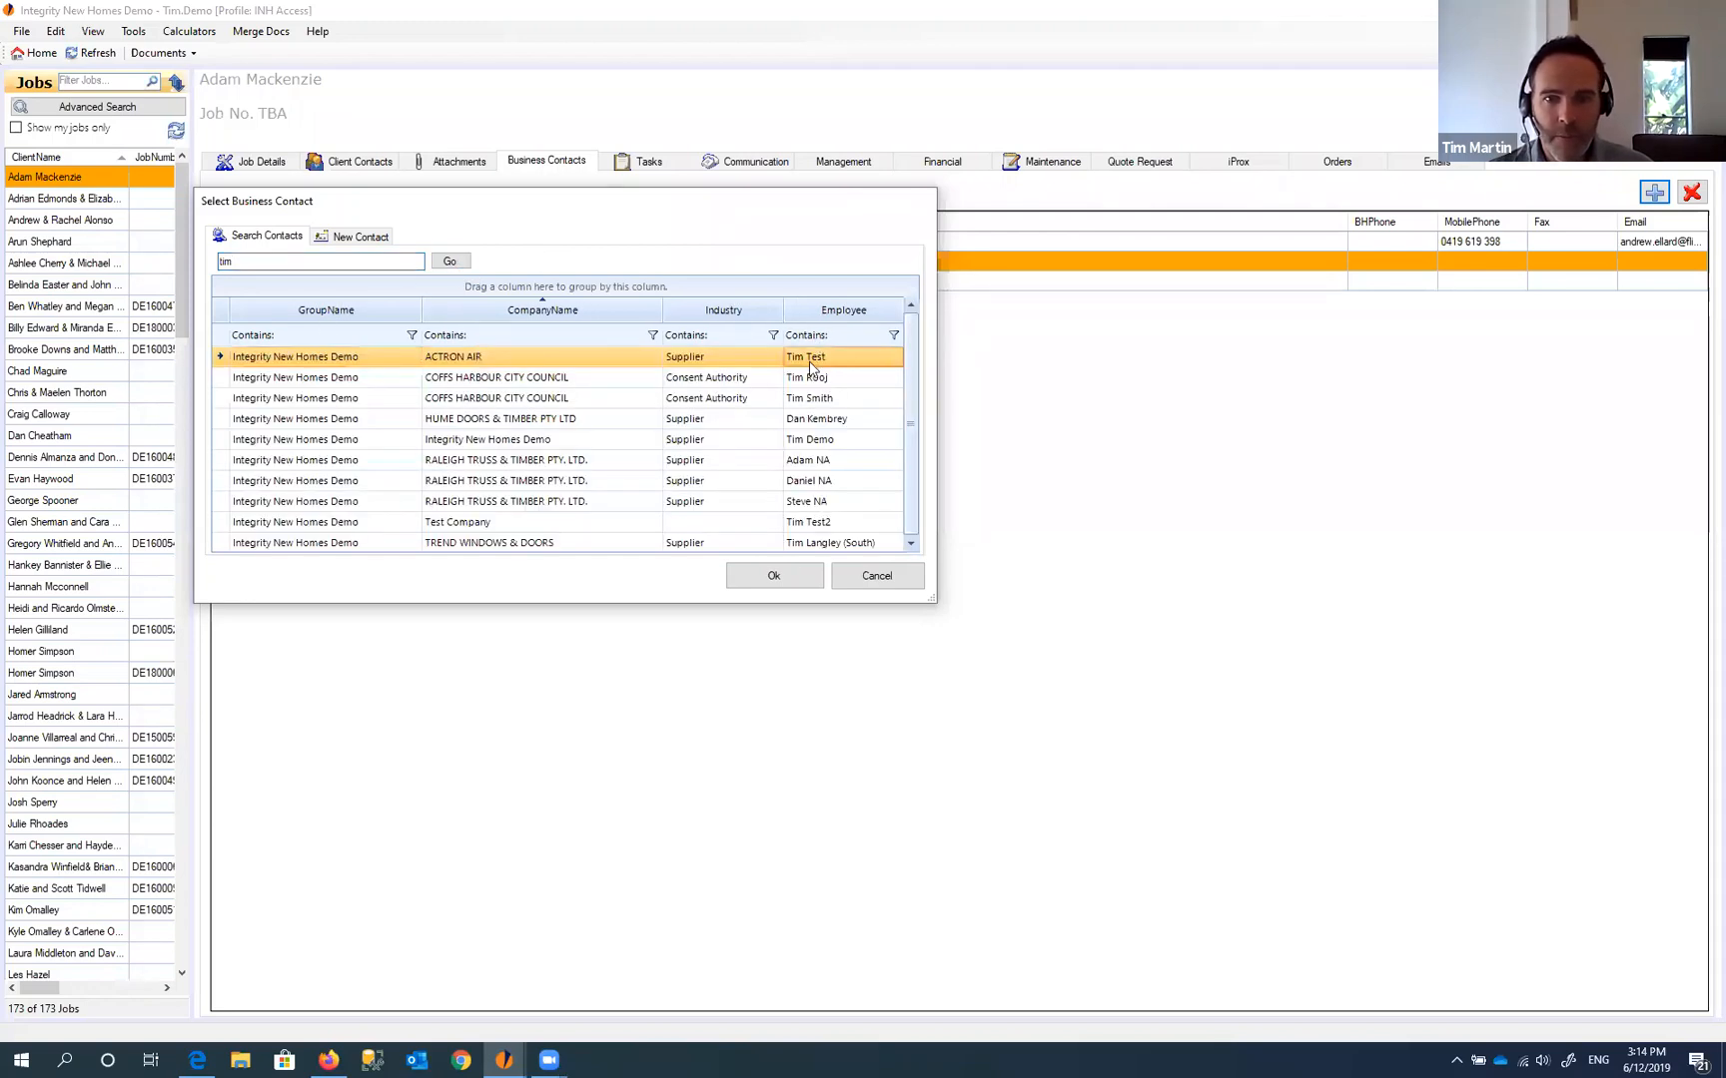
pyautogui.click(781, 573)
# - Set the new ACTRON AIR contact's role to Estimator
pyautogui.click(340, 305)
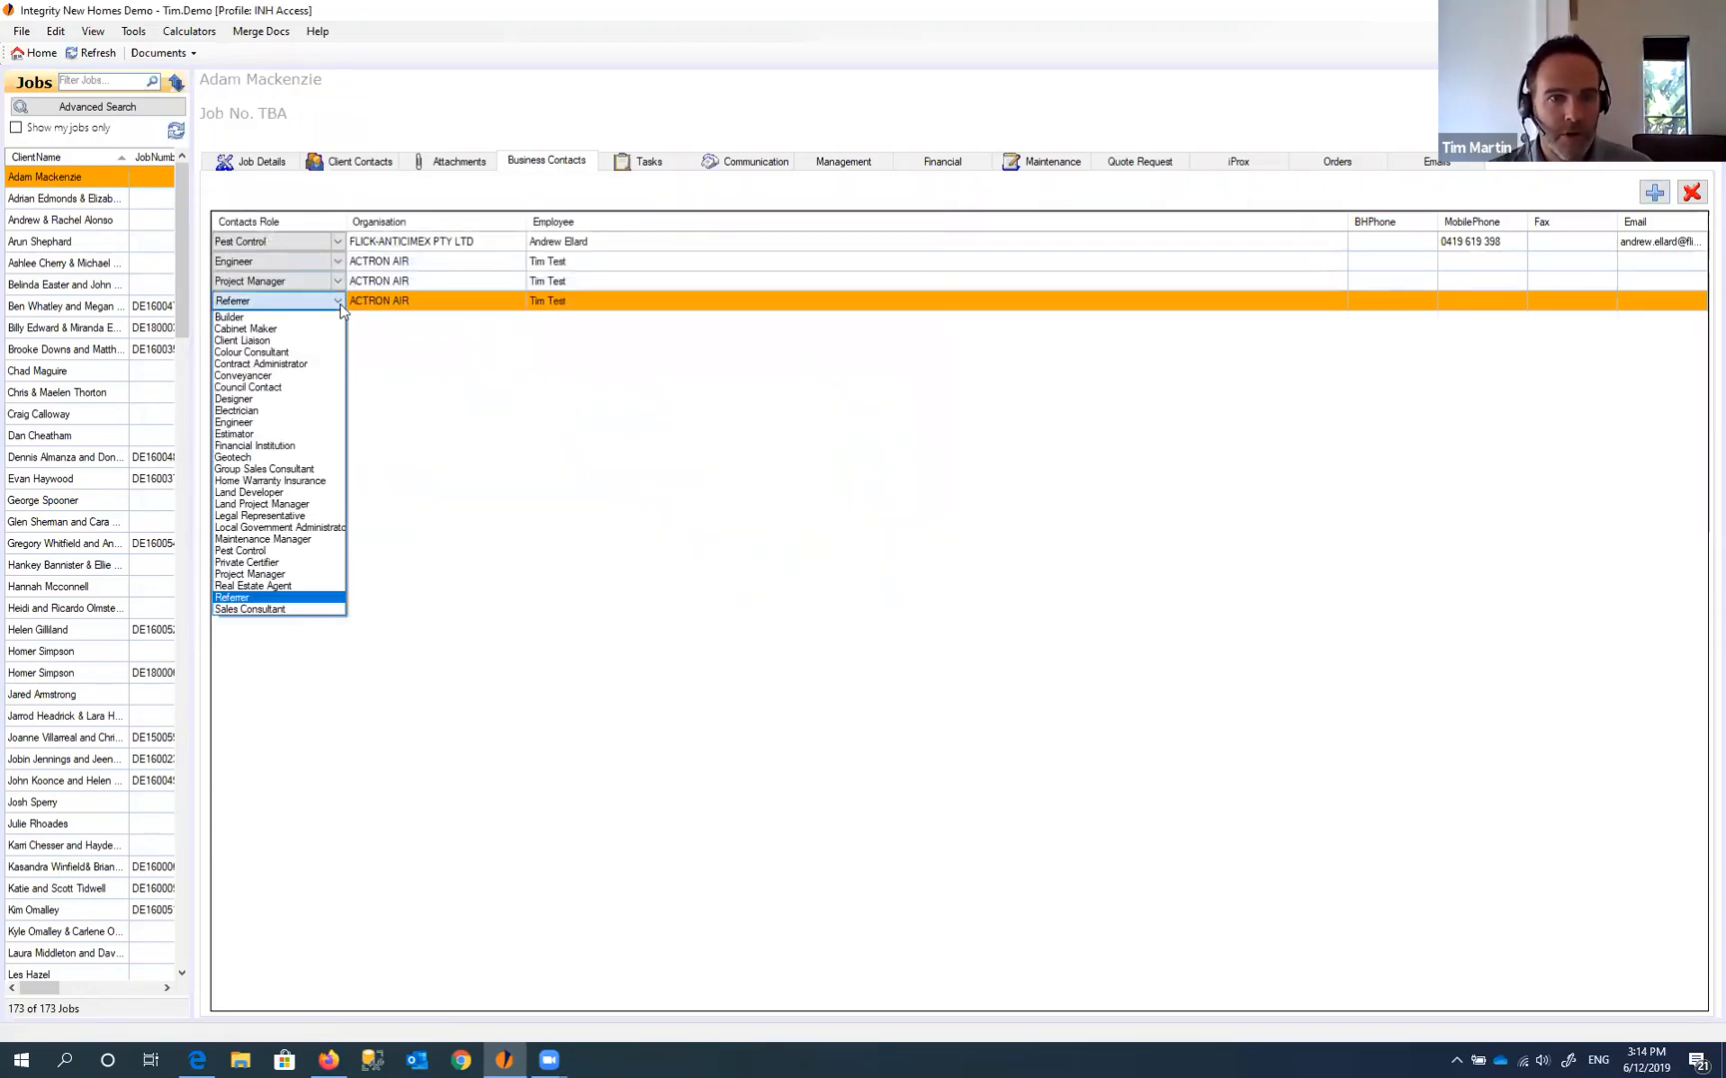
pyautogui.click(329, 428)
pyautogui.click(425, 282)
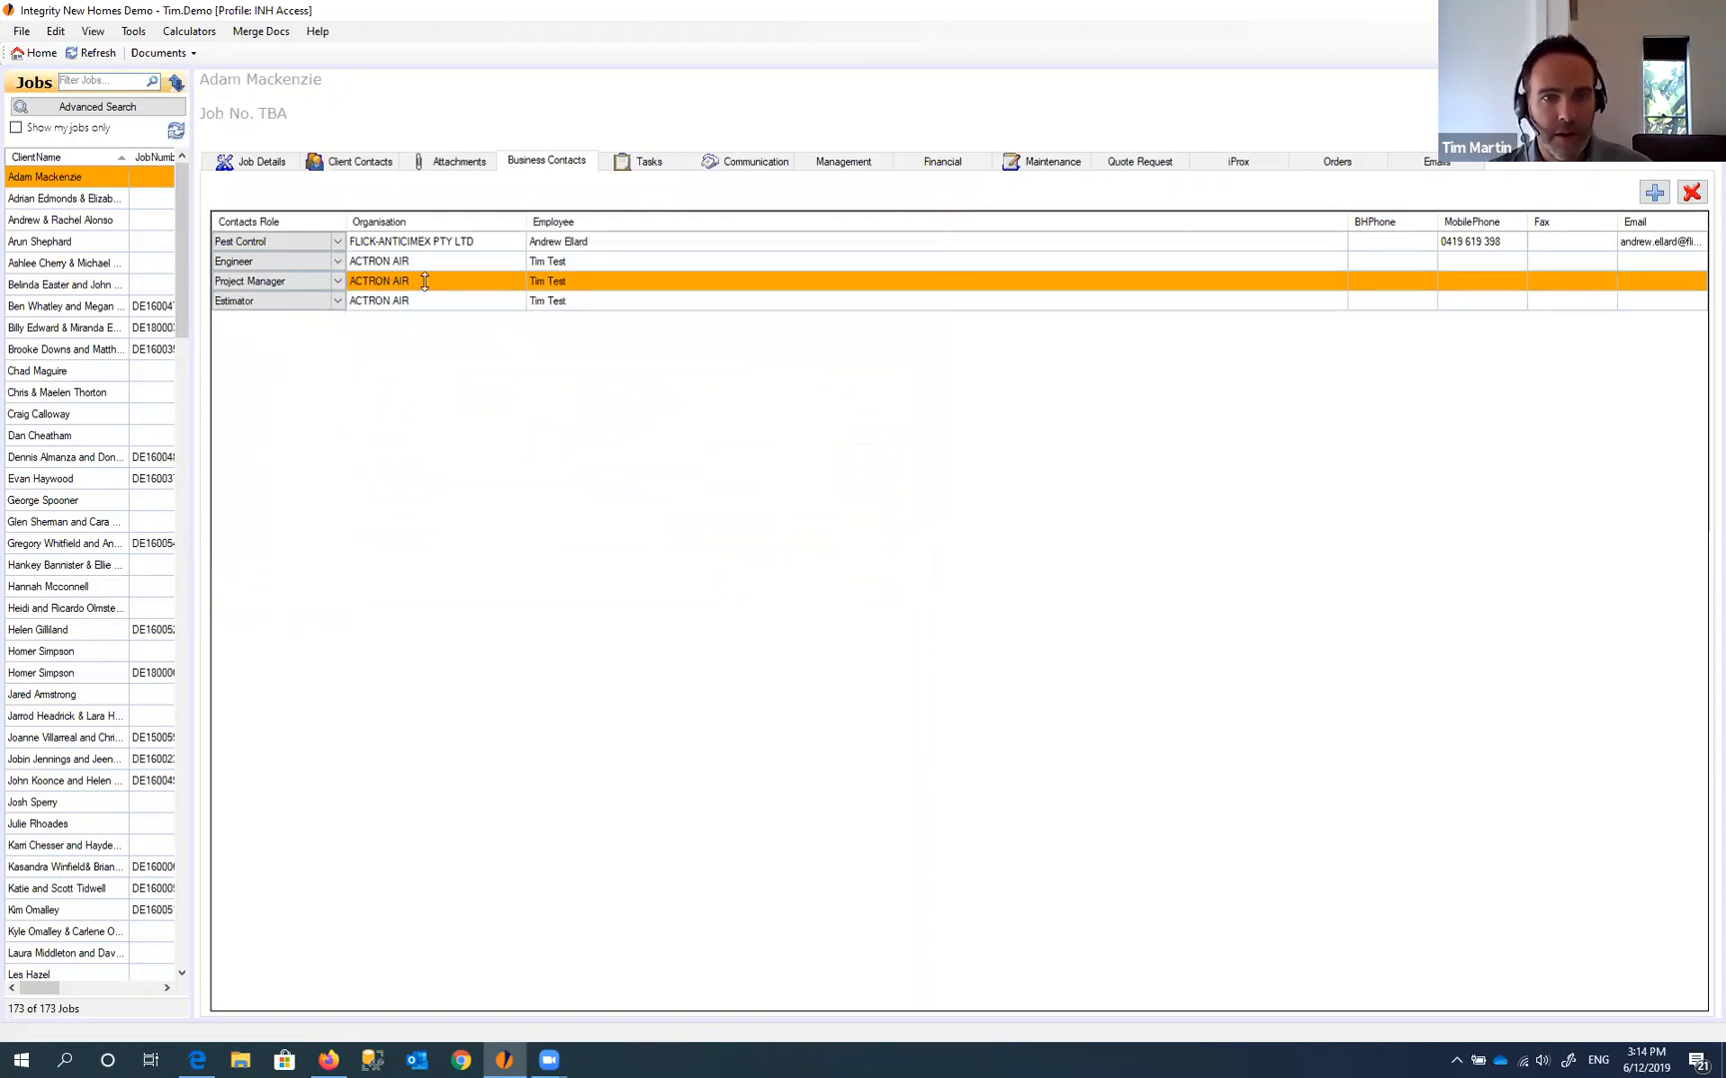
pyautogui.click(425, 302)
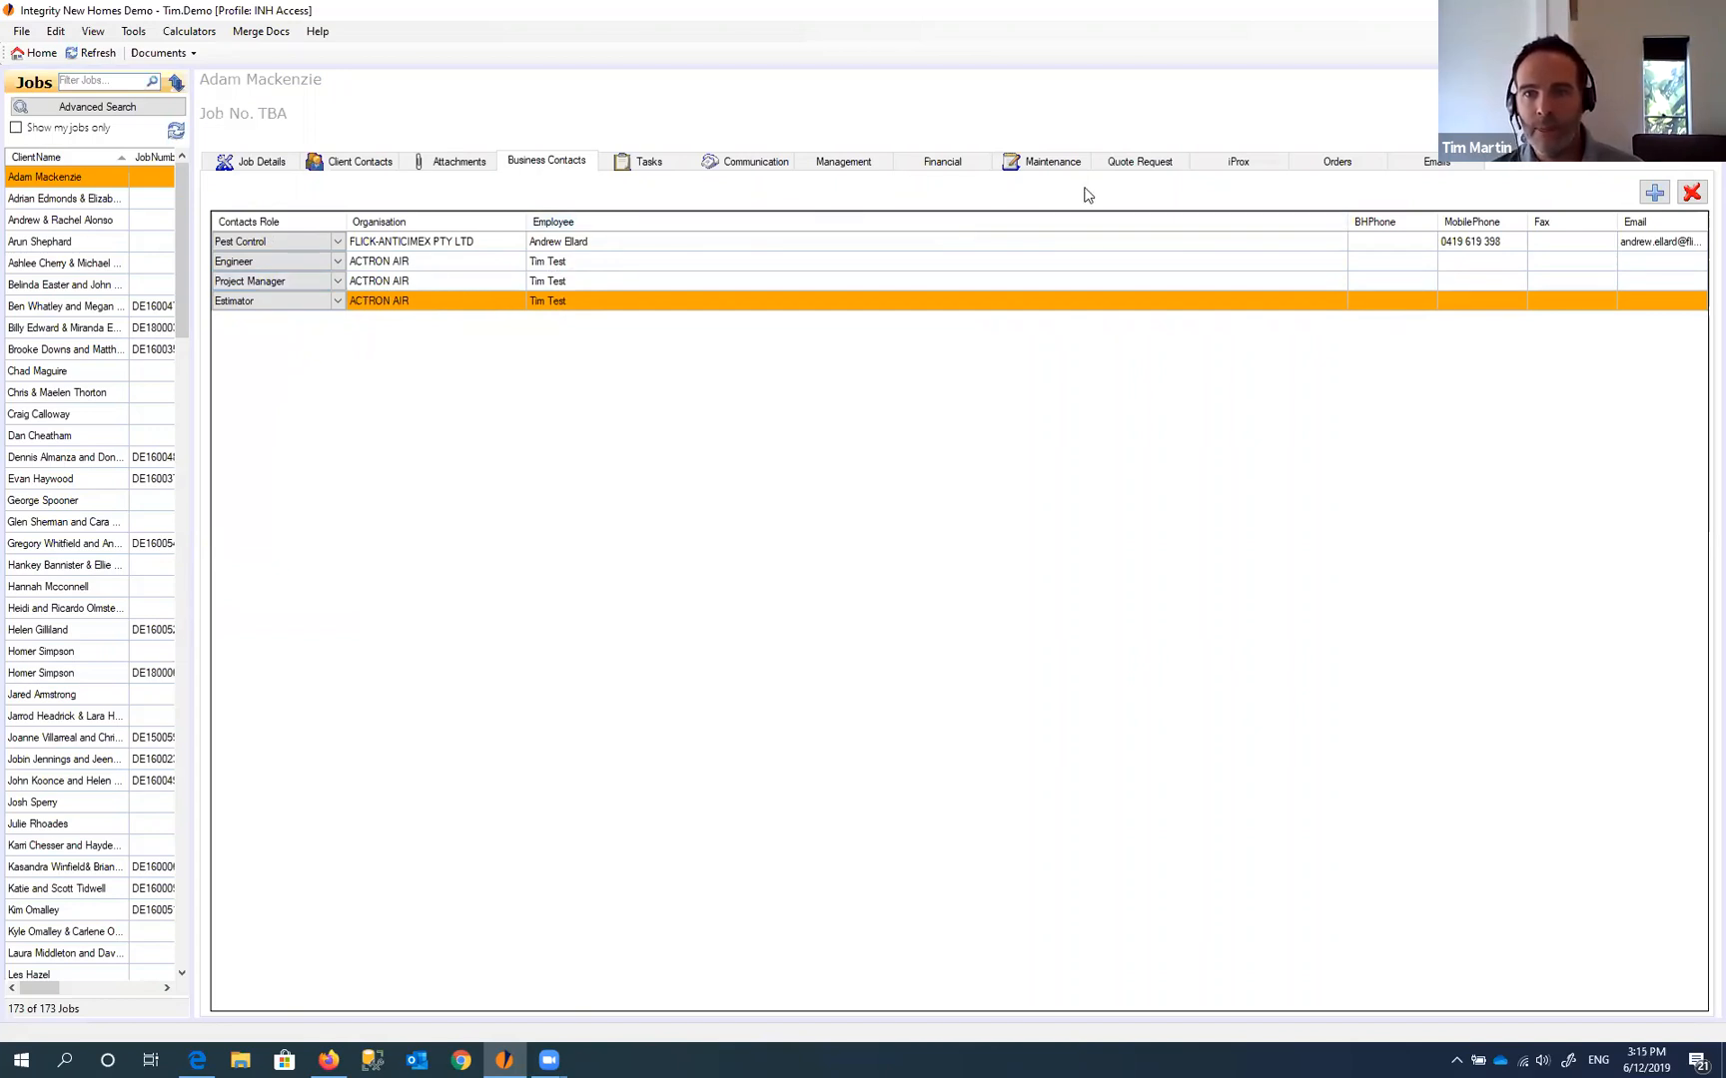
# - Start a new quote request to Test Company for cost centre 340 - FRAMING HARDWARE
pyautogui.click(1135, 162)
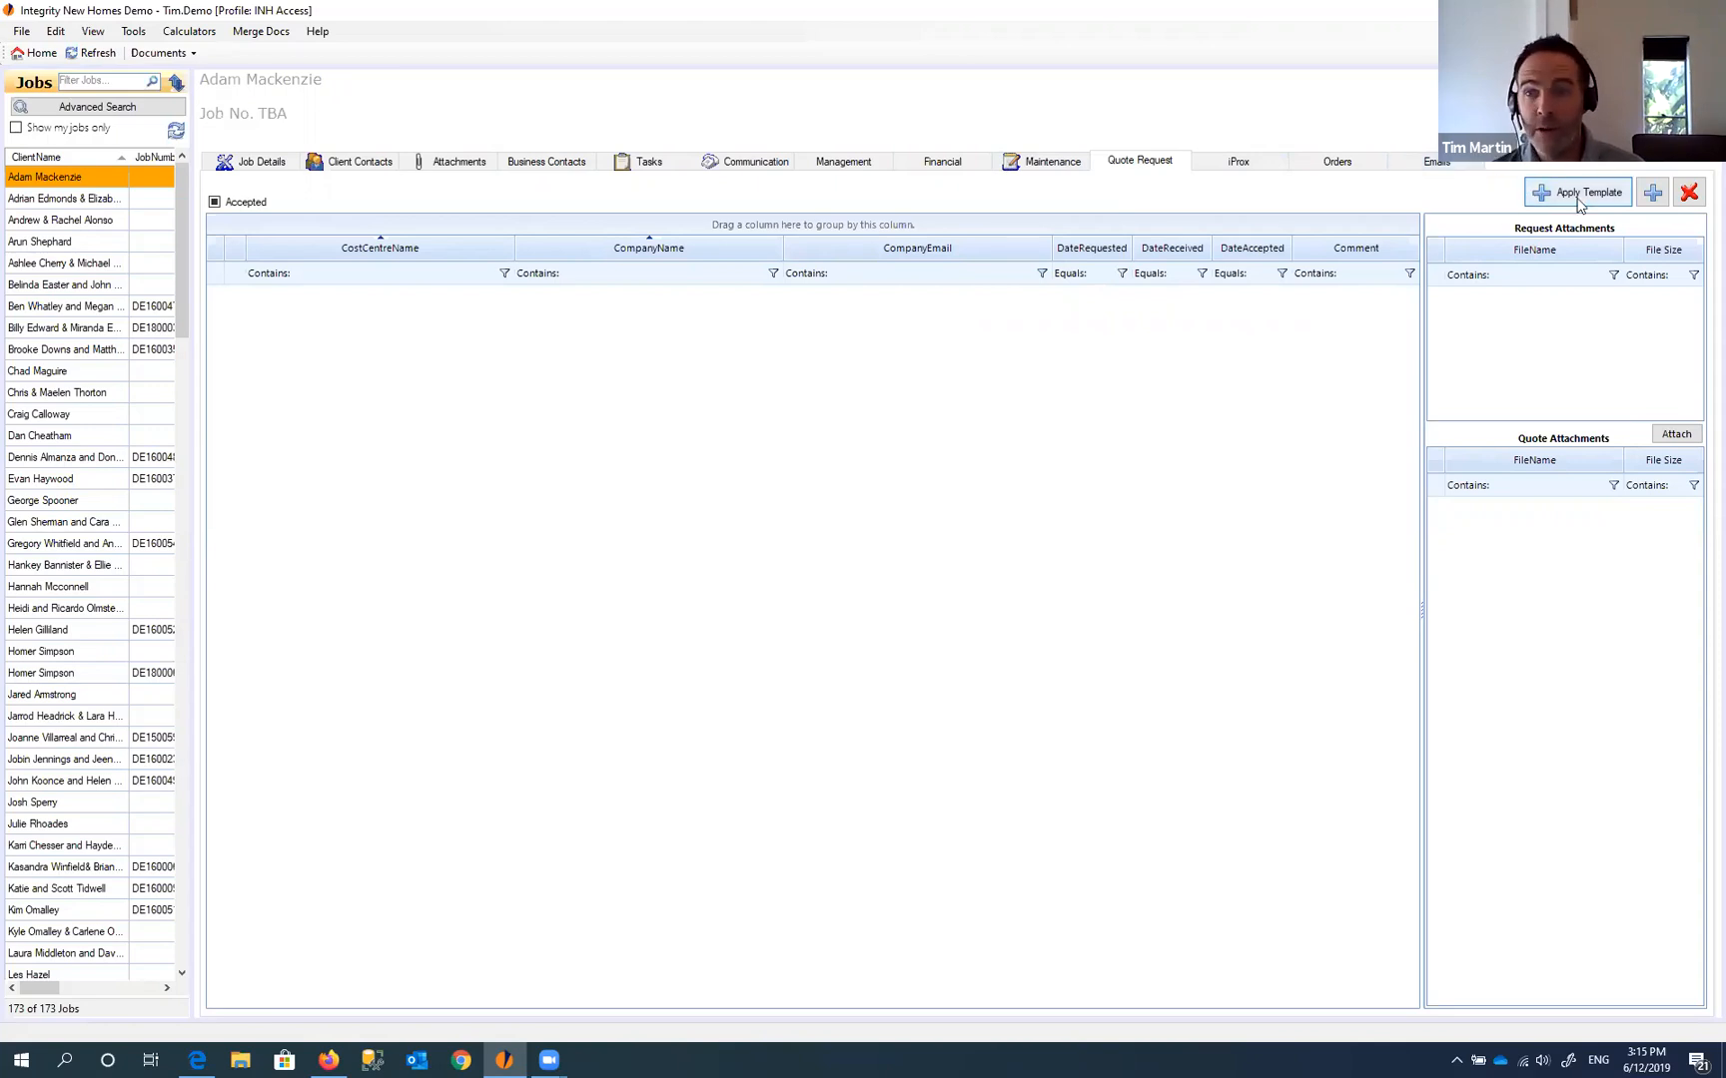
pyautogui.click(1652, 194)
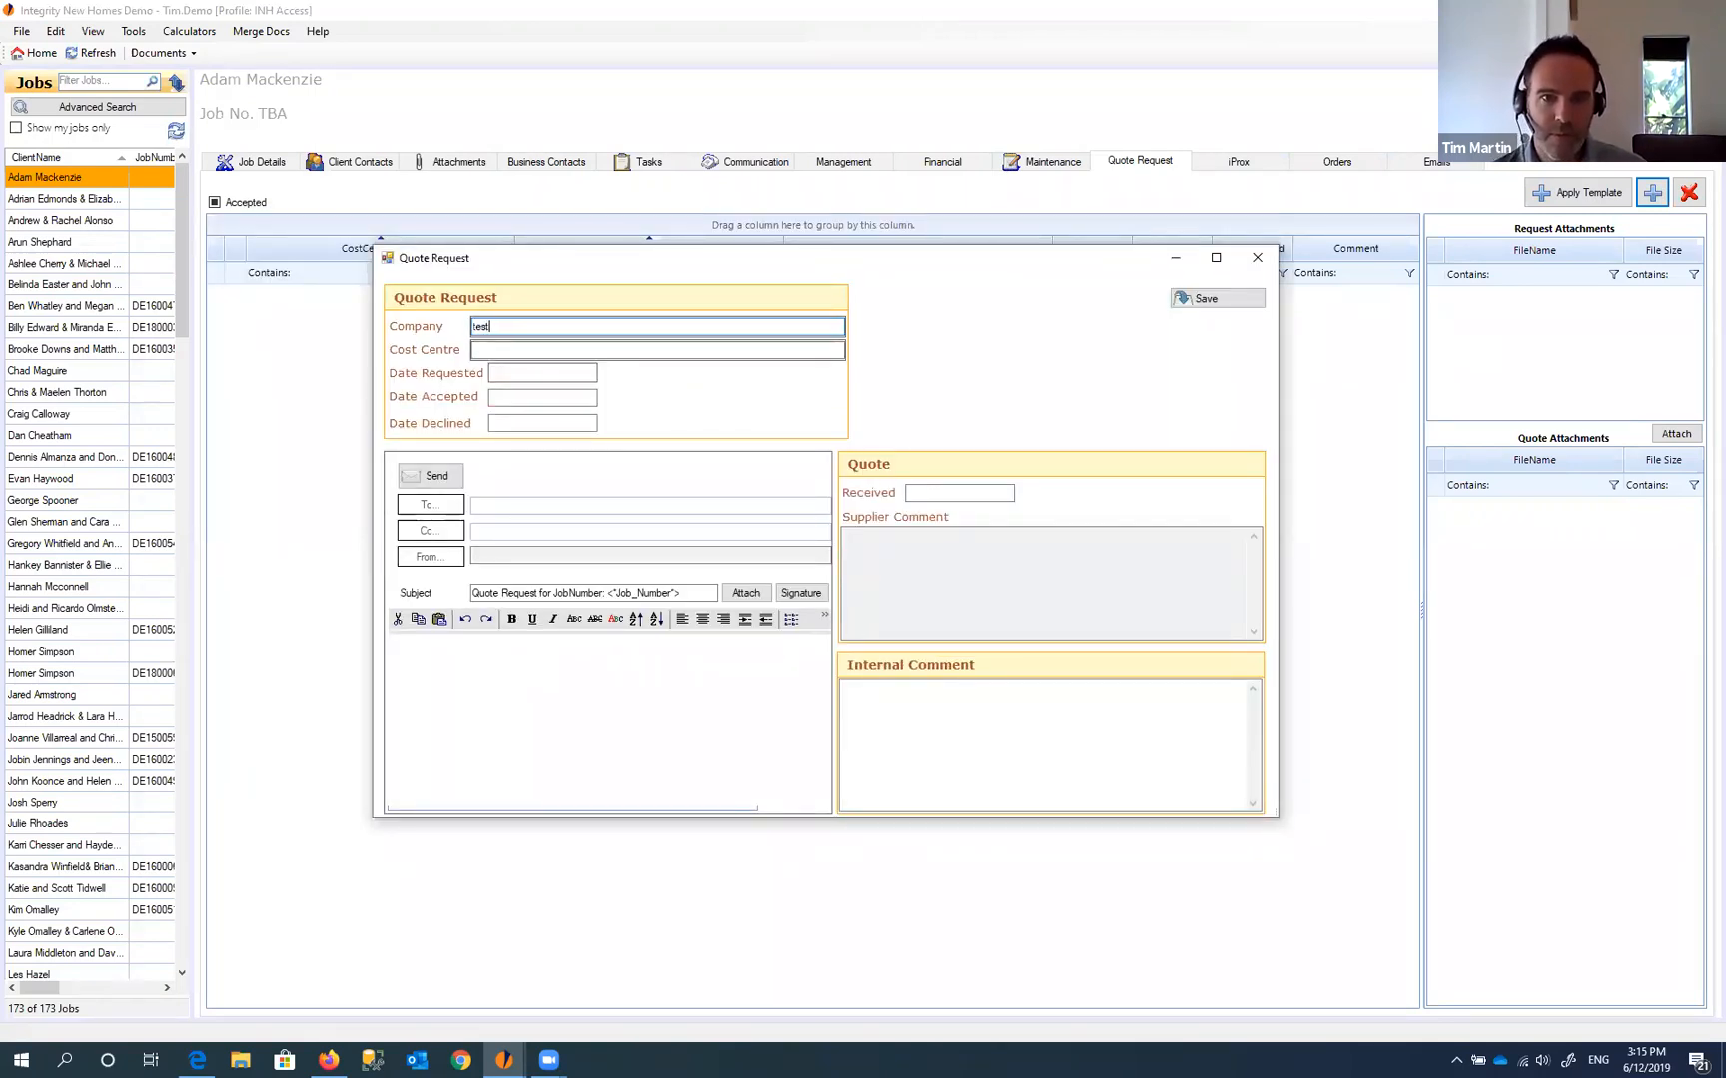
pyautogui.write('test')
pyautogui.click(515, 342)
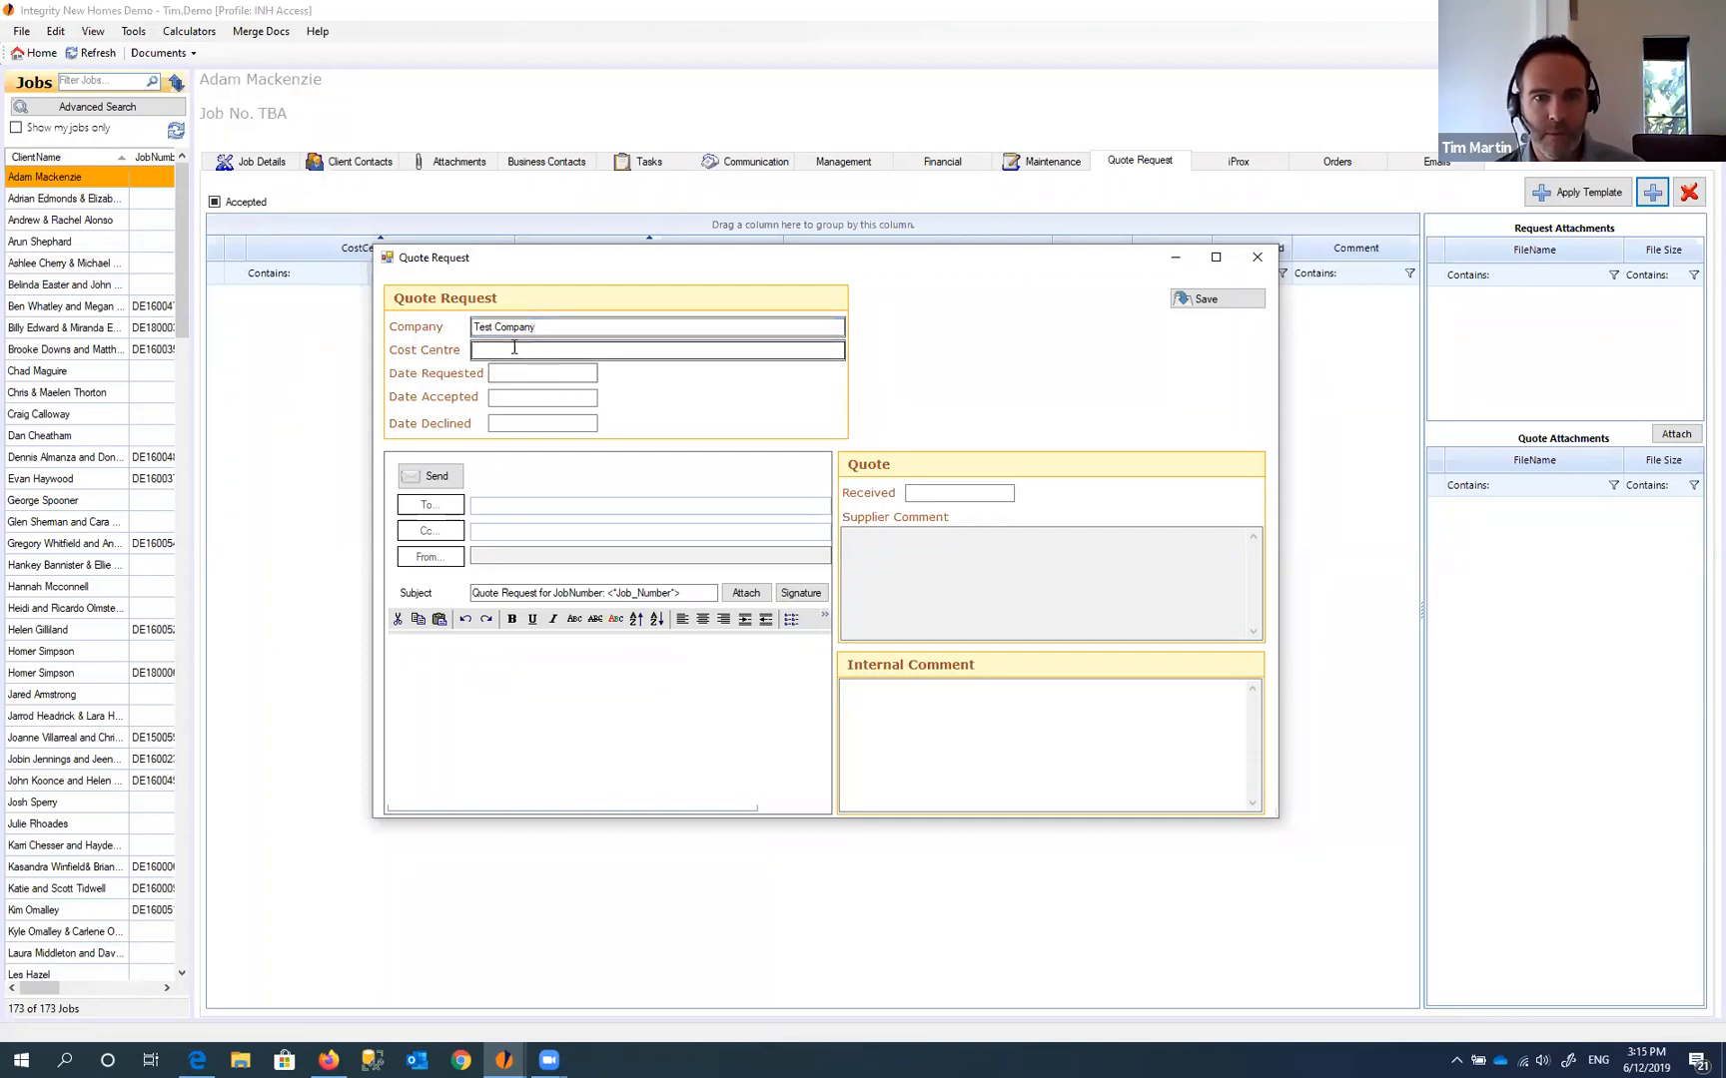
pyautogui.click(491, 354)
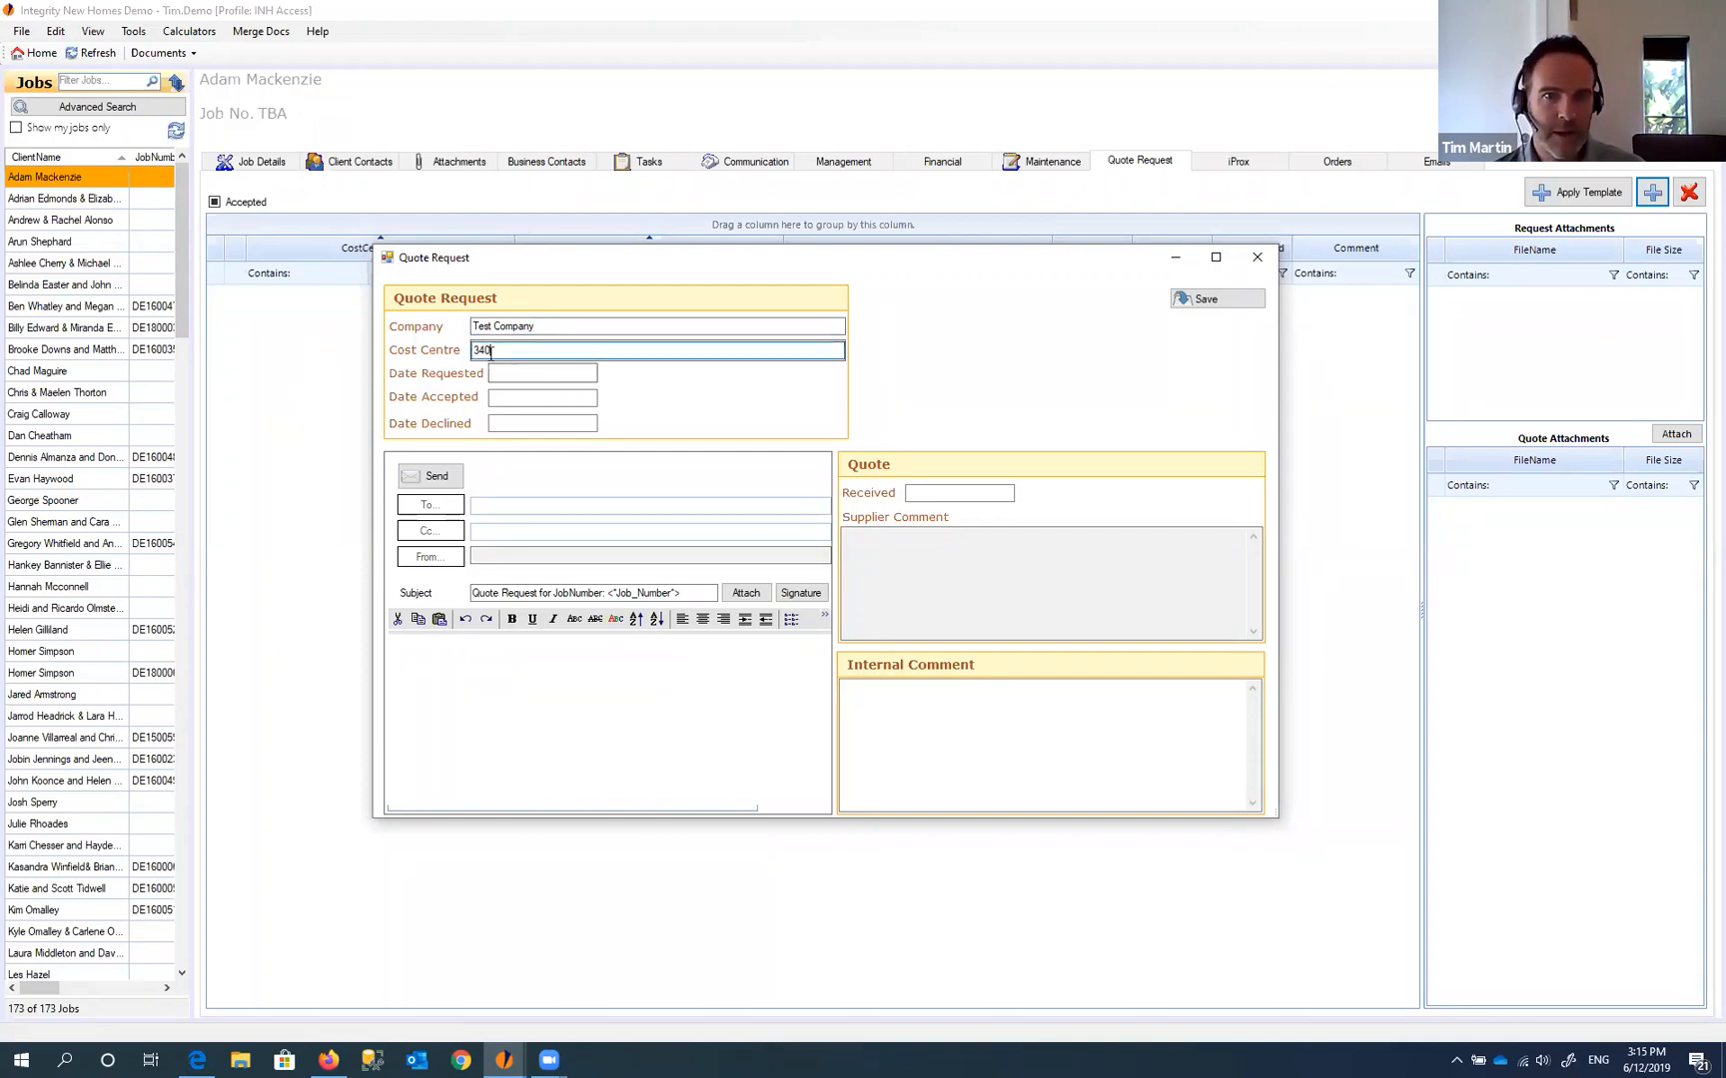
pyautogui.write('340')
pyautogui.click(500, 366)
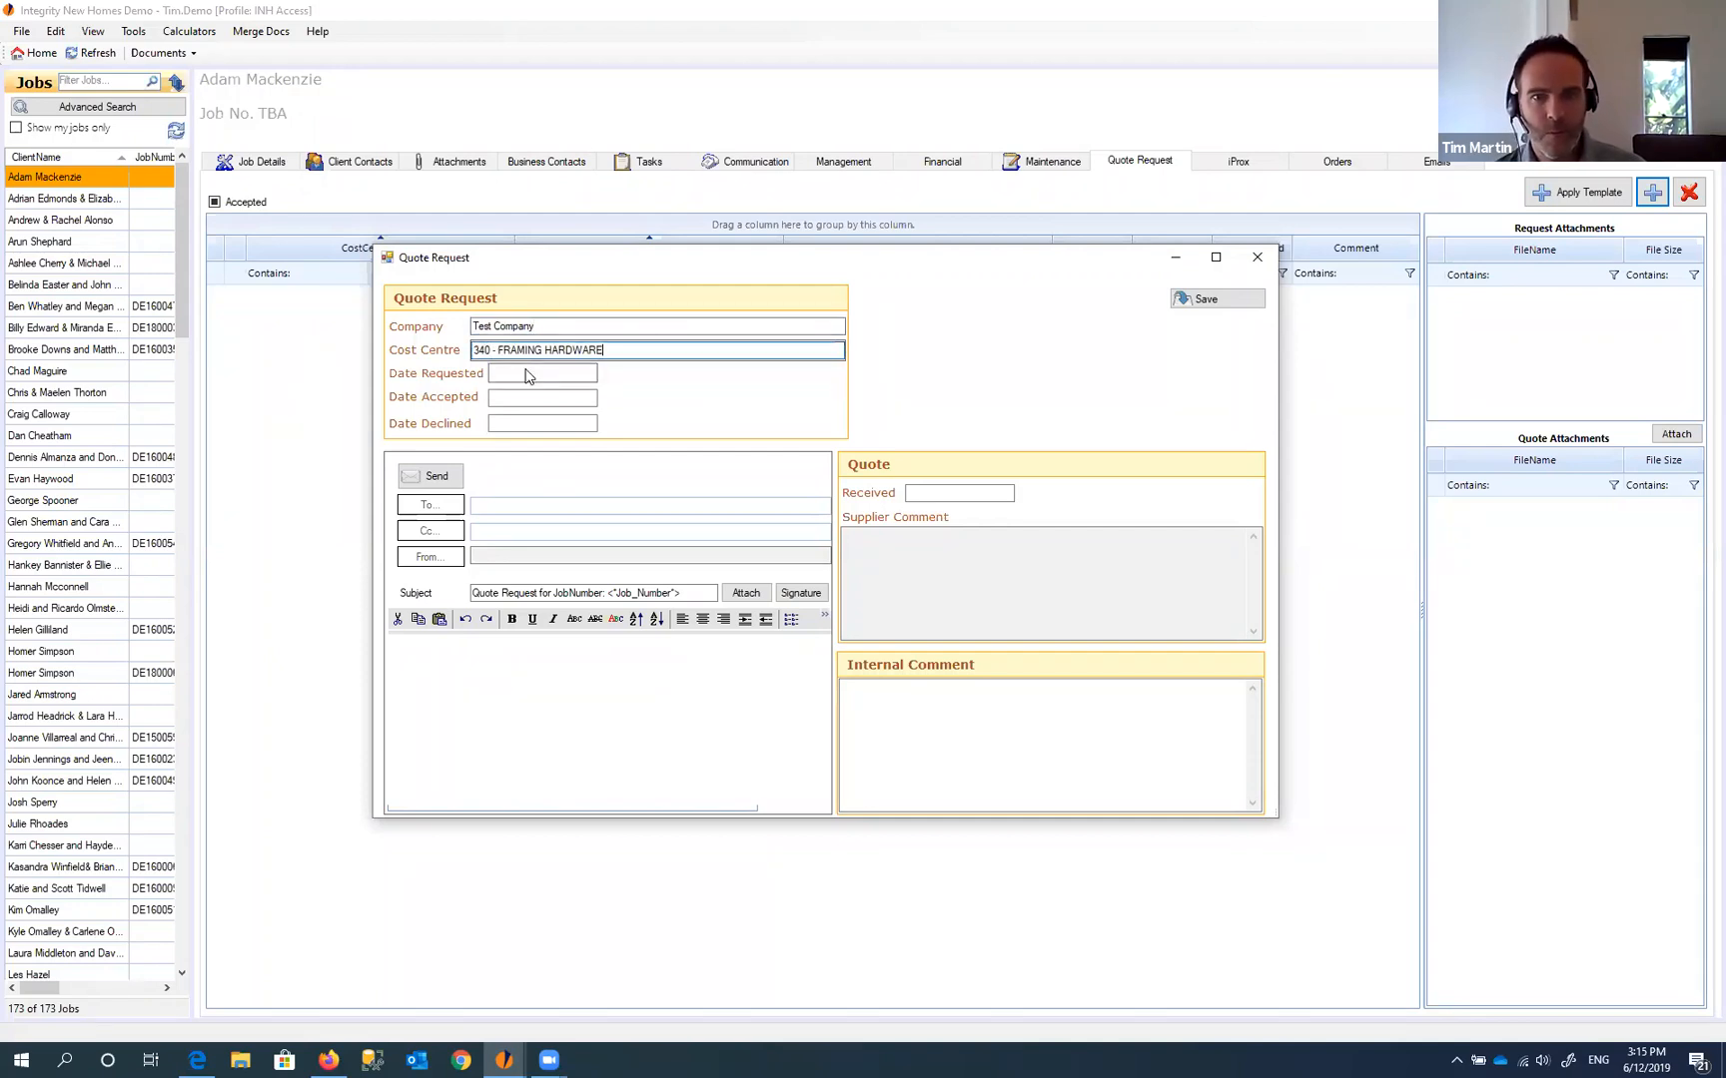
pyautogui.click(528, 425)
# - Accept the quote template update, save the quote request, and select it in the list
pyautogui.click(910, 595)
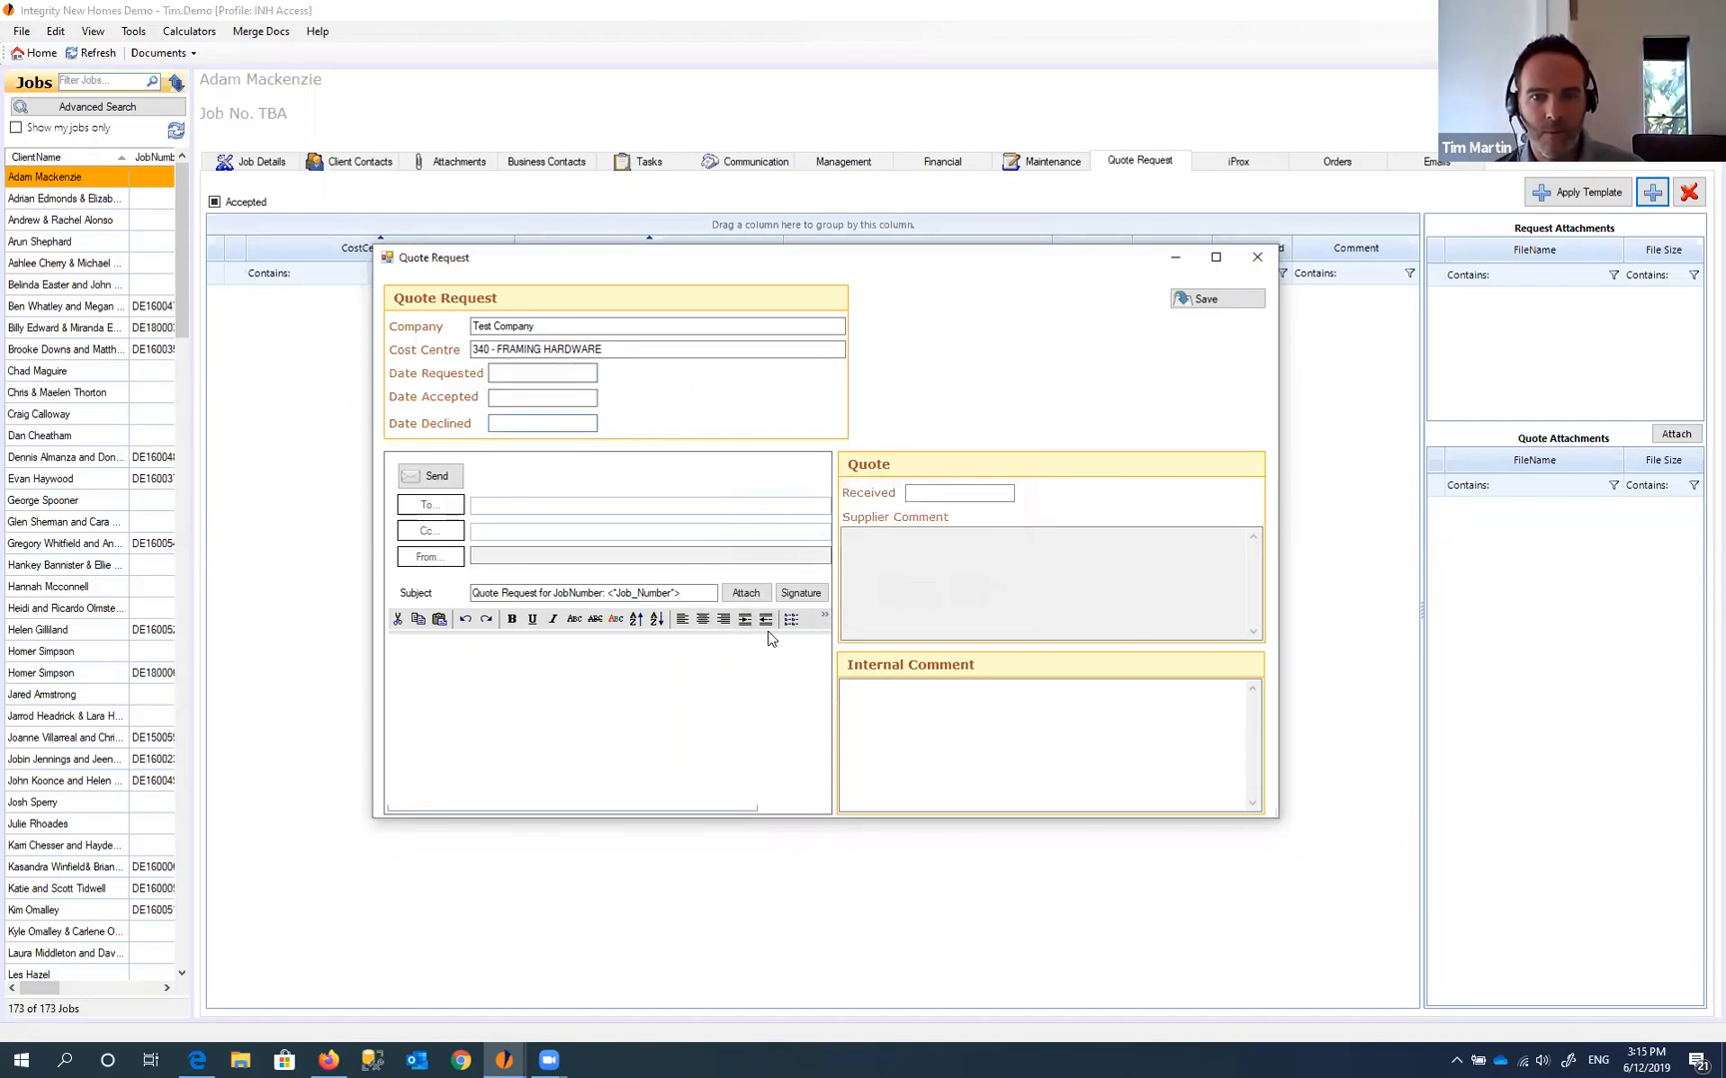
pyautogui.click(566, 701)
pyautogui.click(1230, 304)
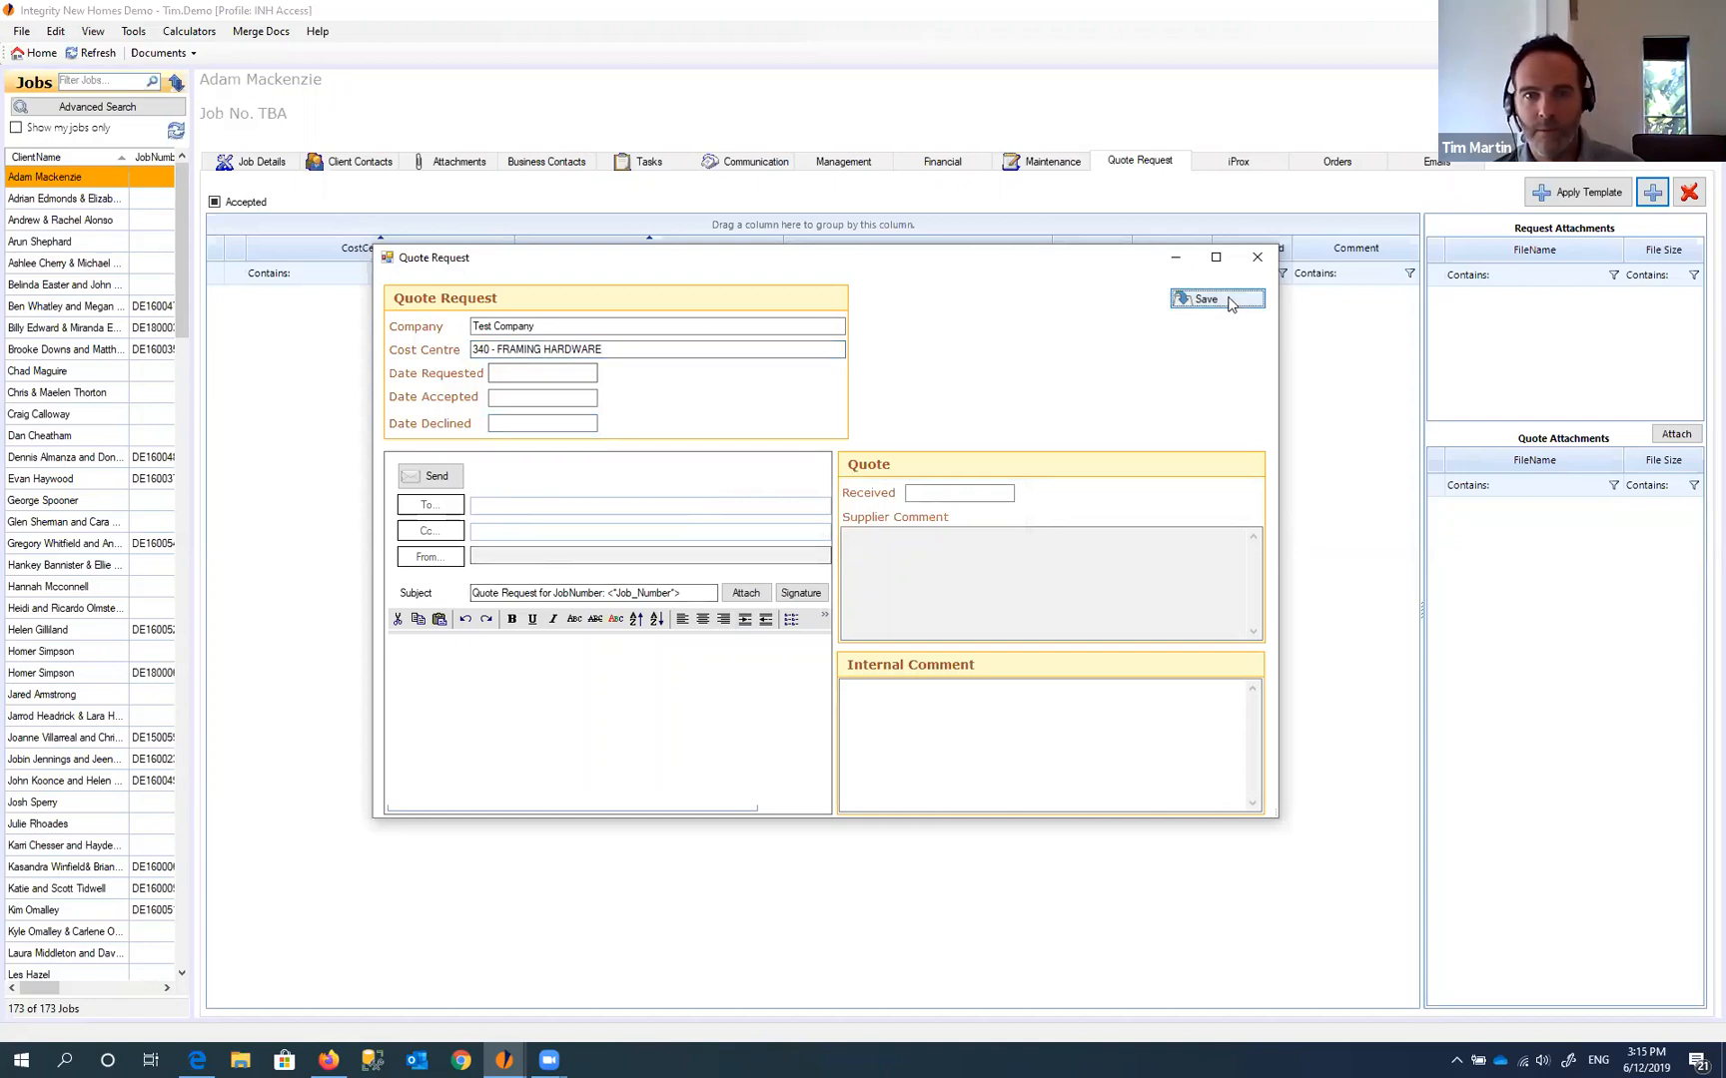
pyautogui.click(1257, 258)
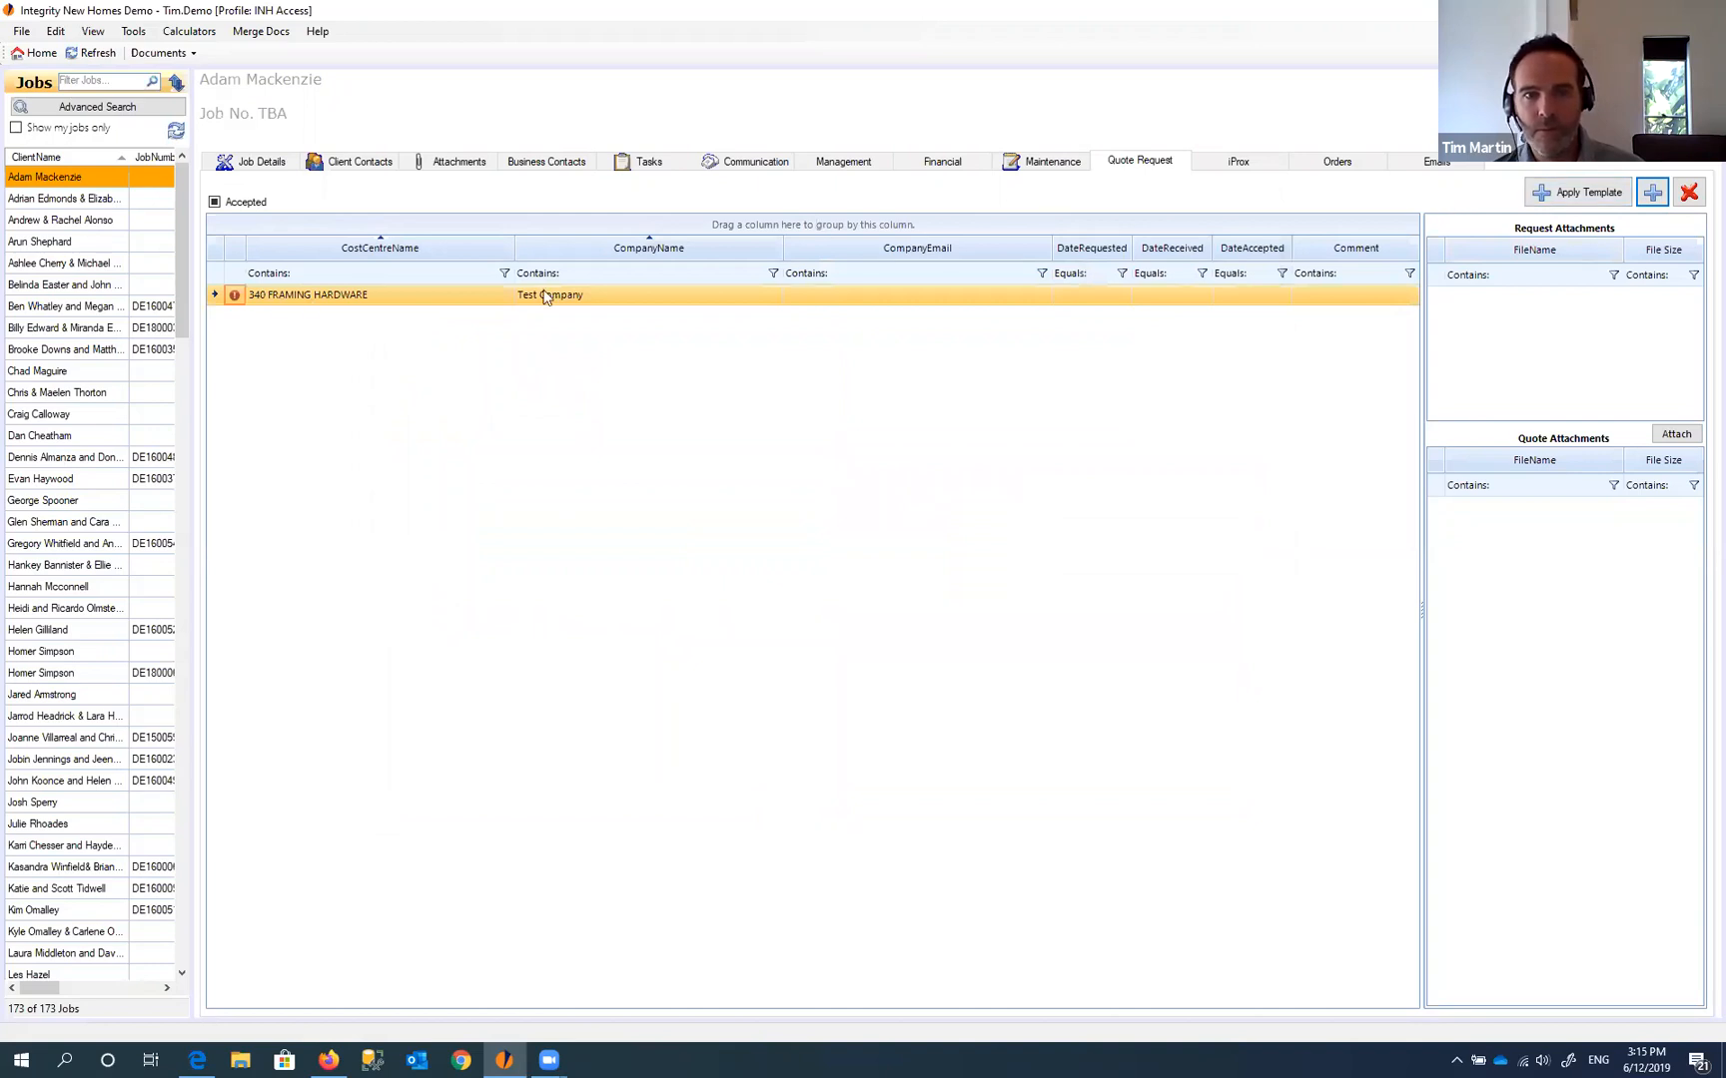
pyautogui.click(644, 308)
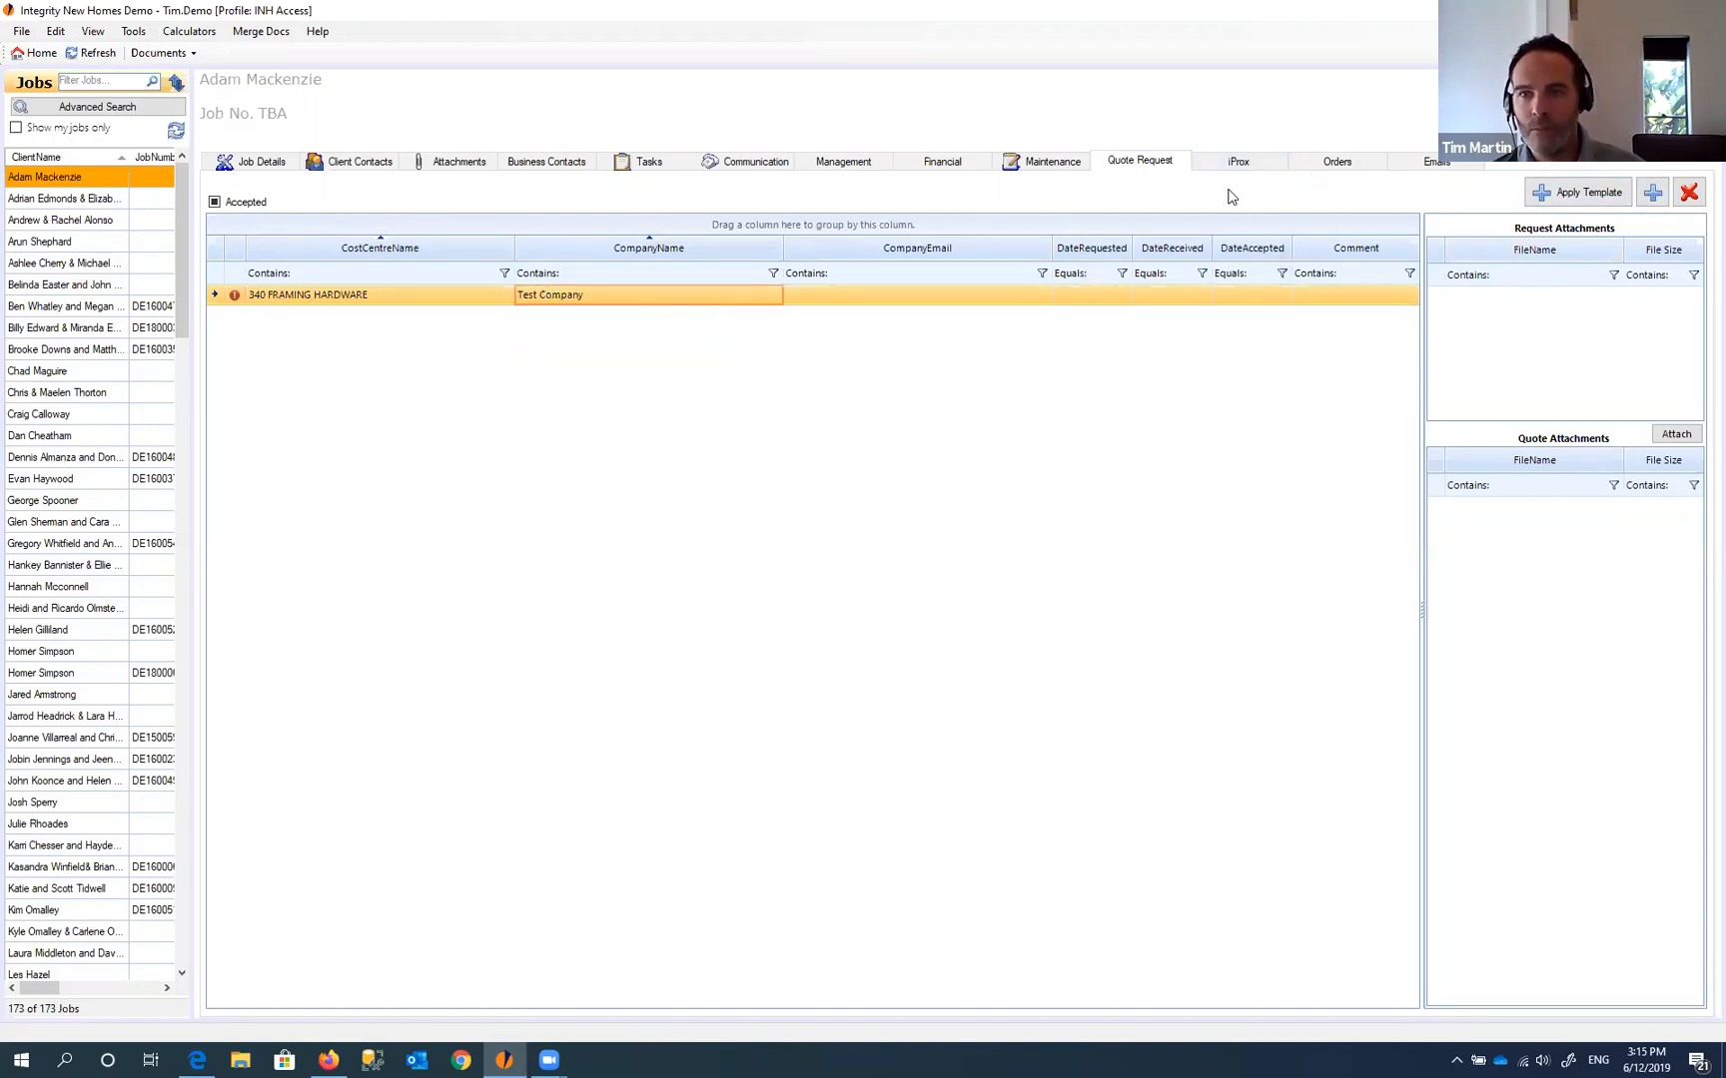
# - Create a new job email addressed to the test contact found by typing 'test'
pyautogui.click(1432, 166)
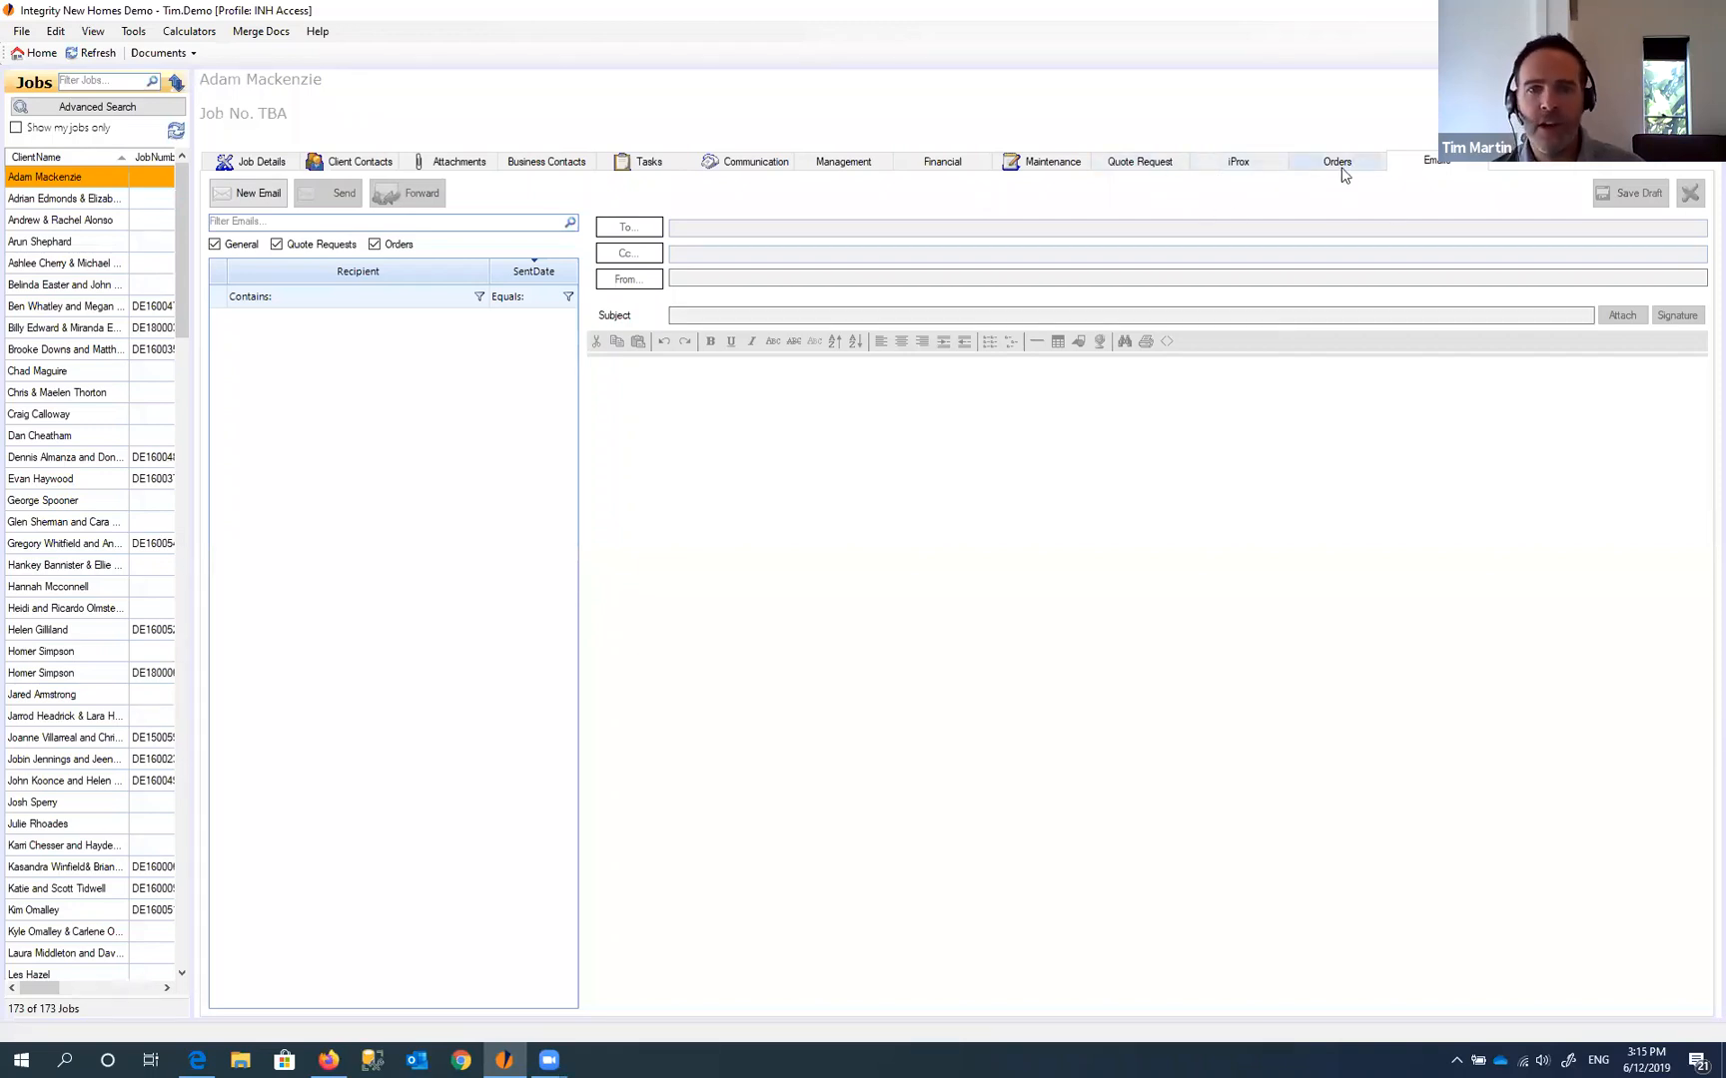
pyautogui.click(245, 194)
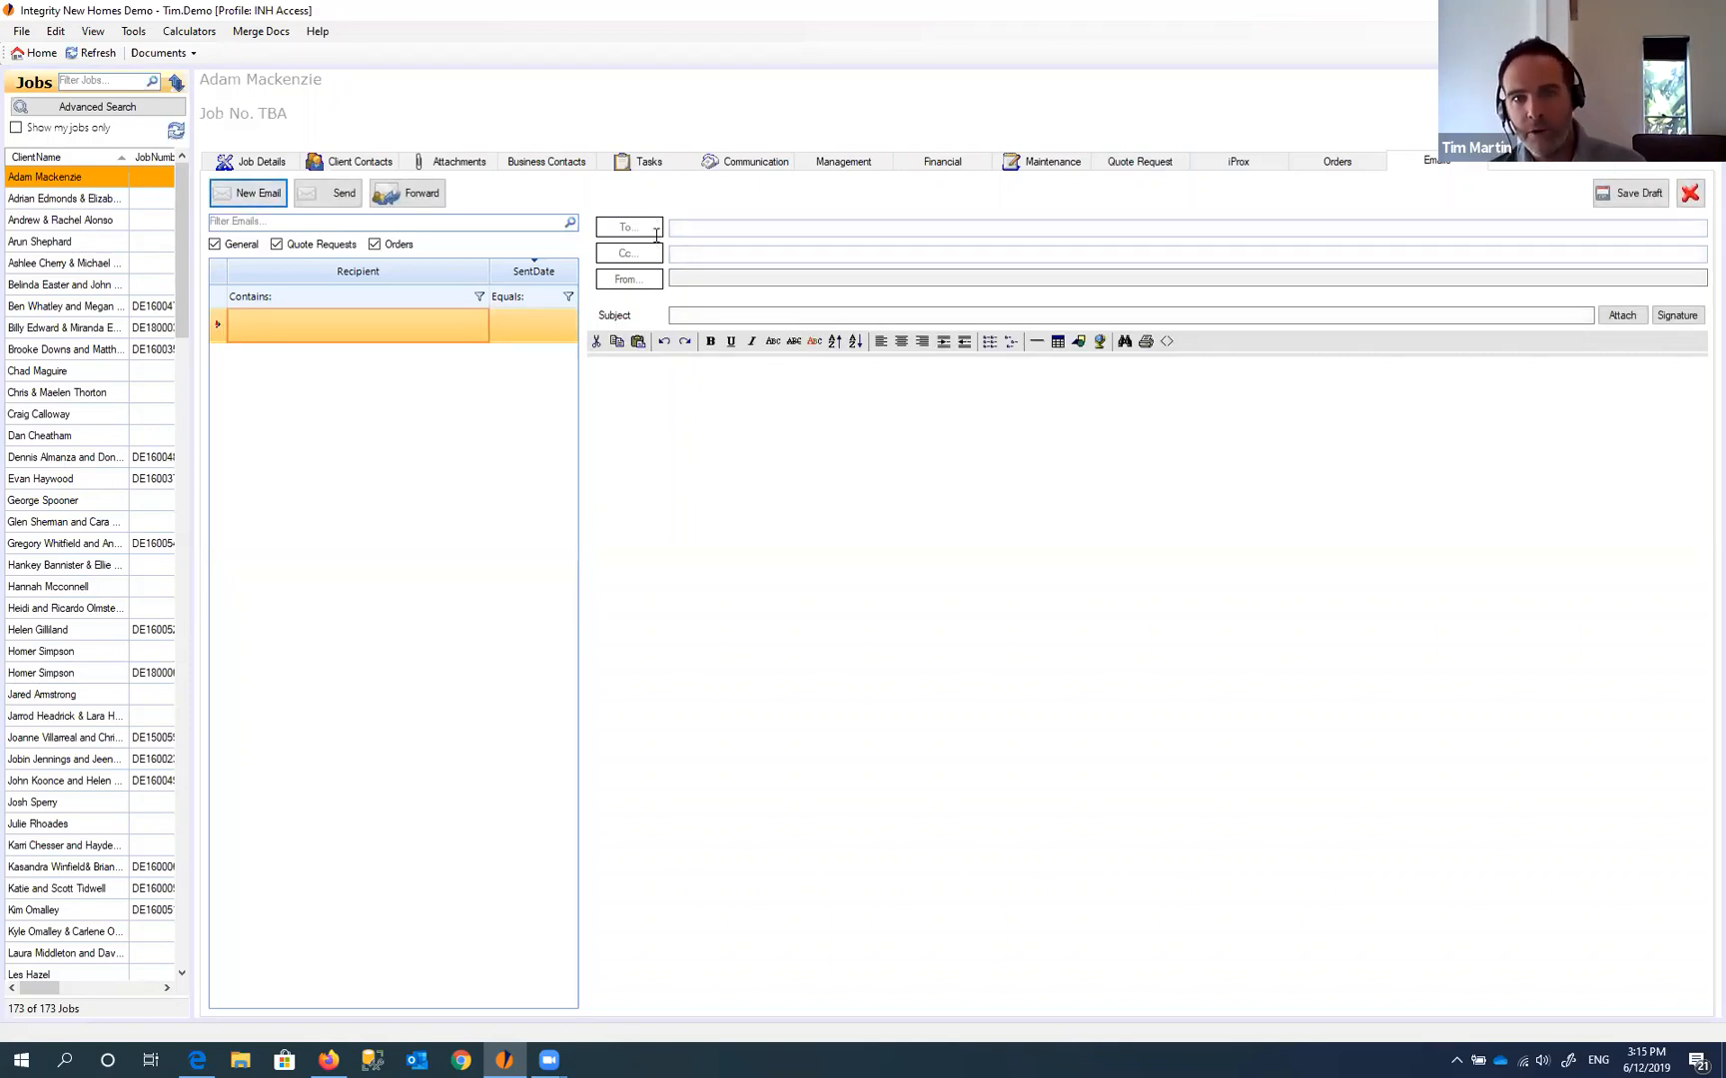
pyautogui.click(747, 235)
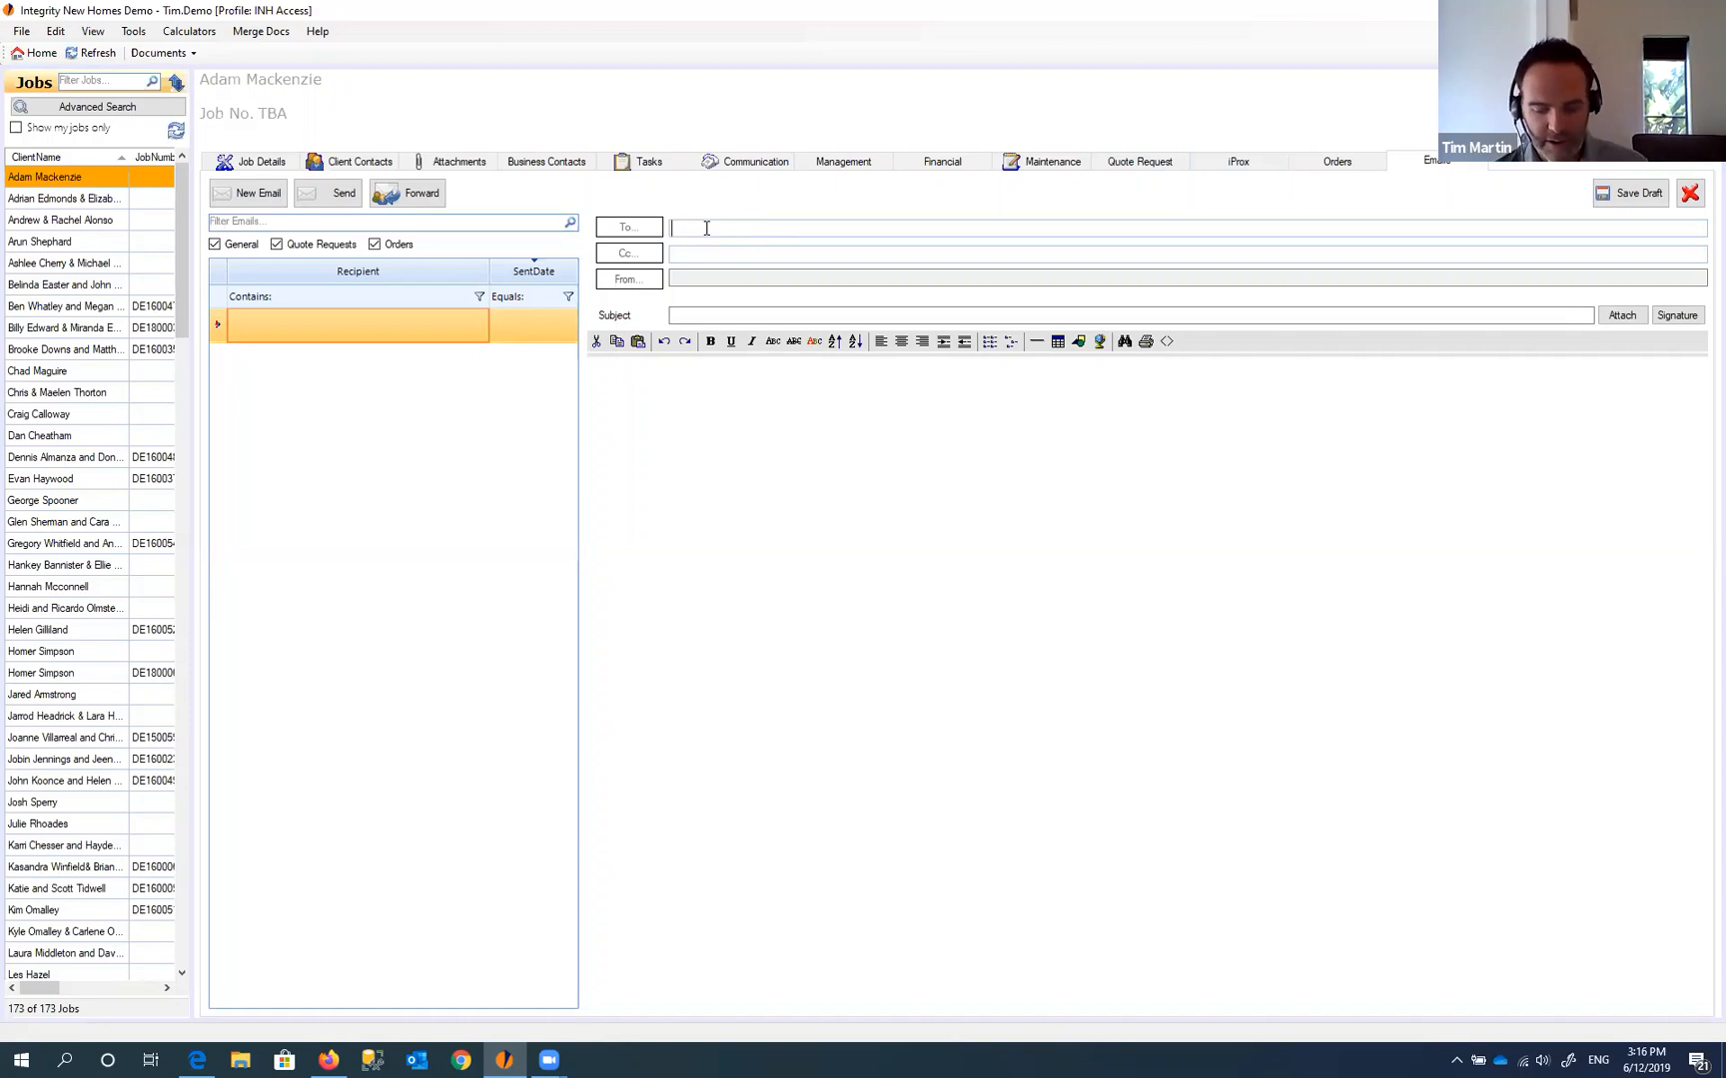
pyautogui.write('test')
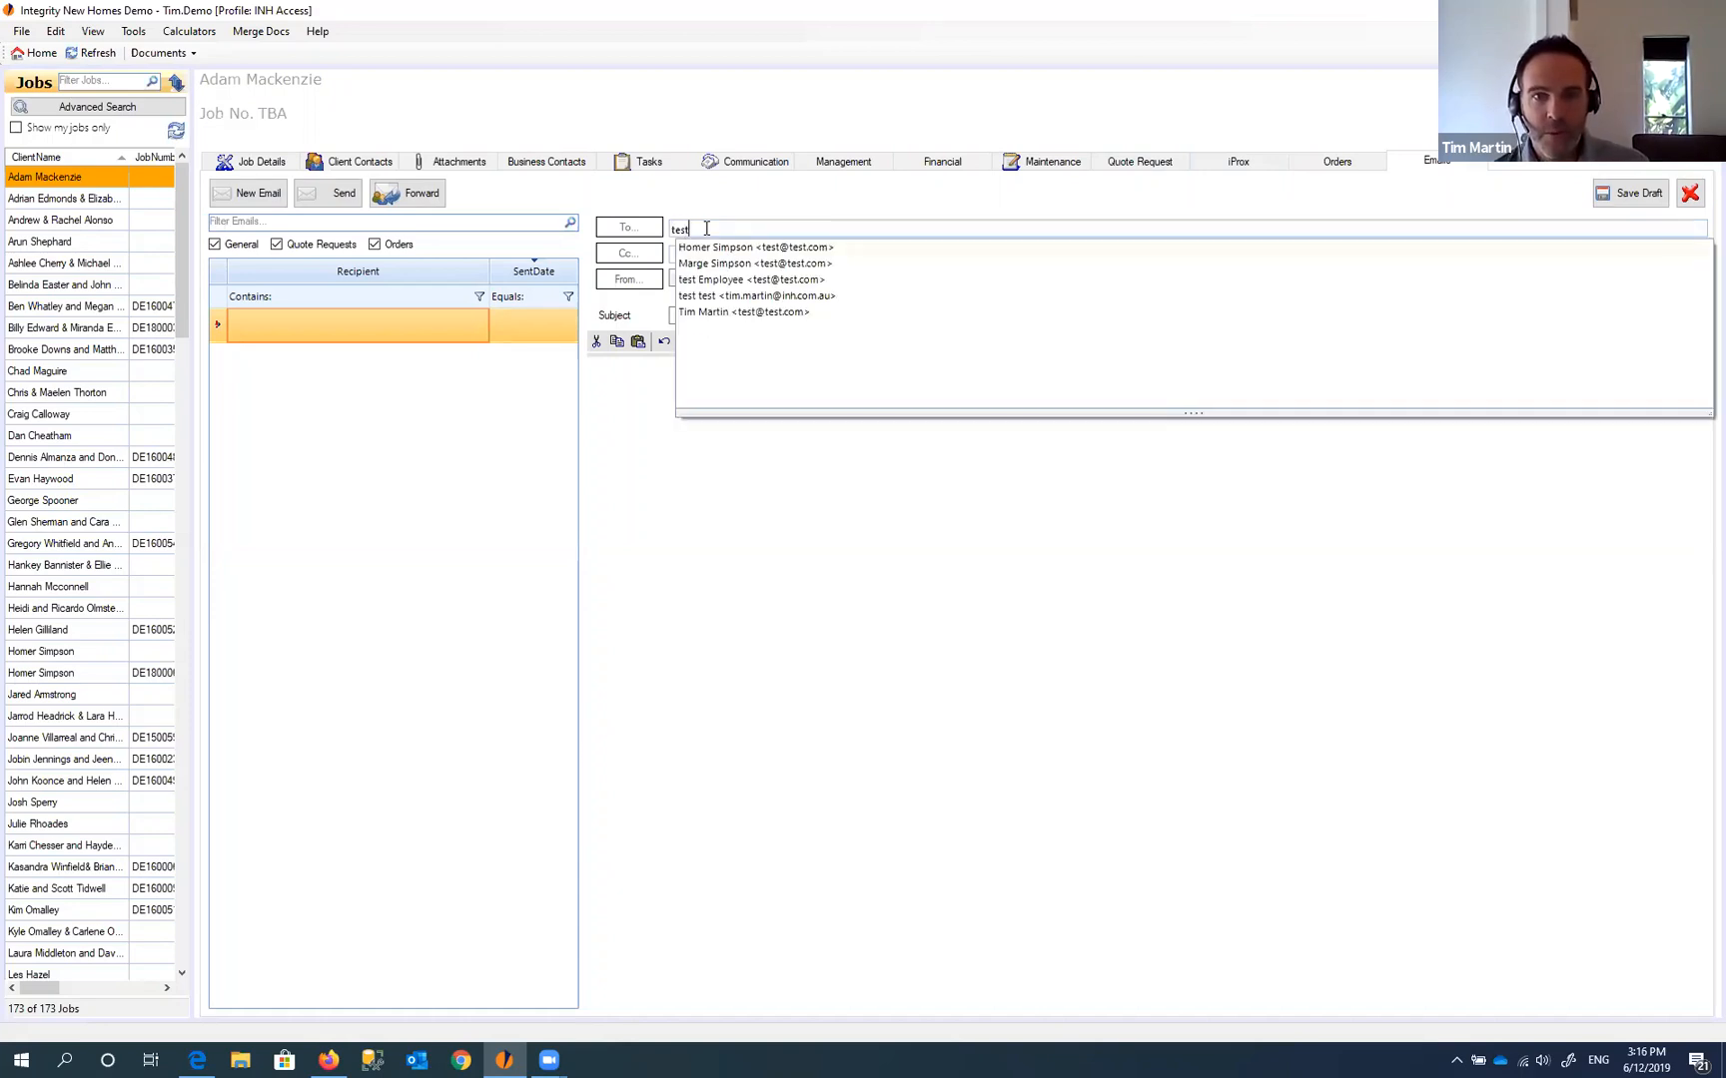
pyautogui.press('Down')
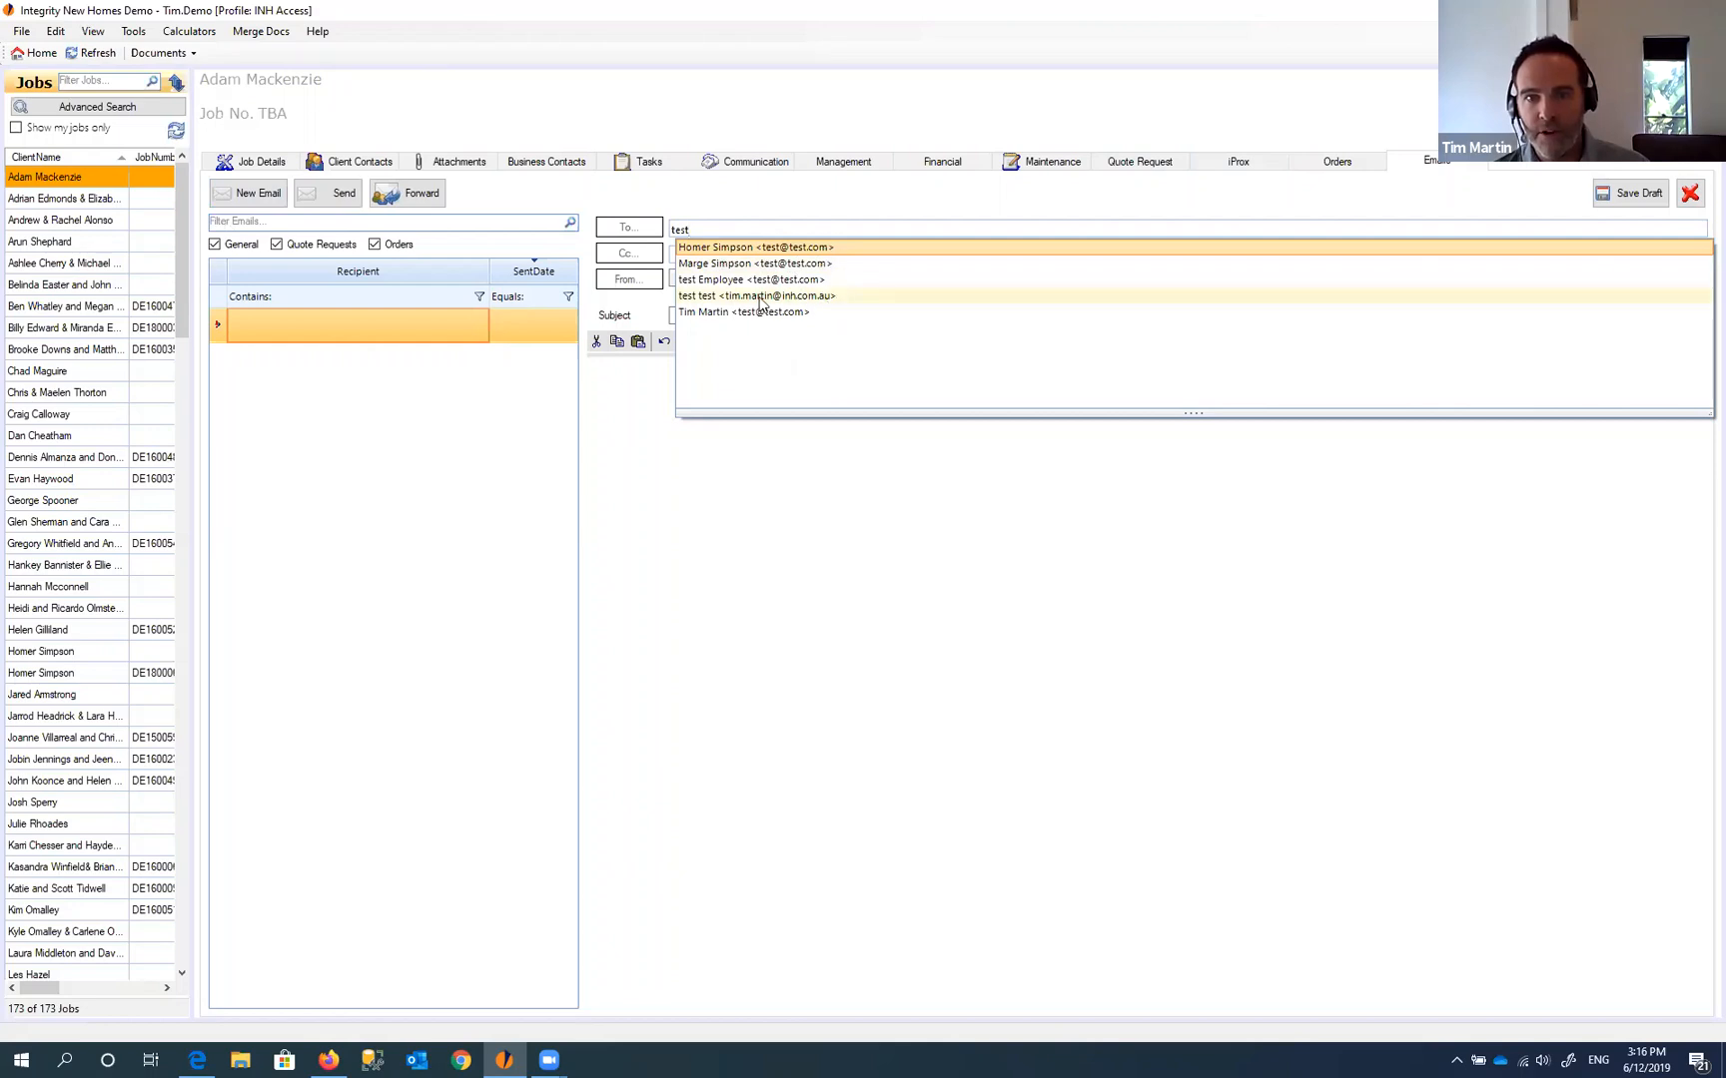
pyautogui.click(796, 298)
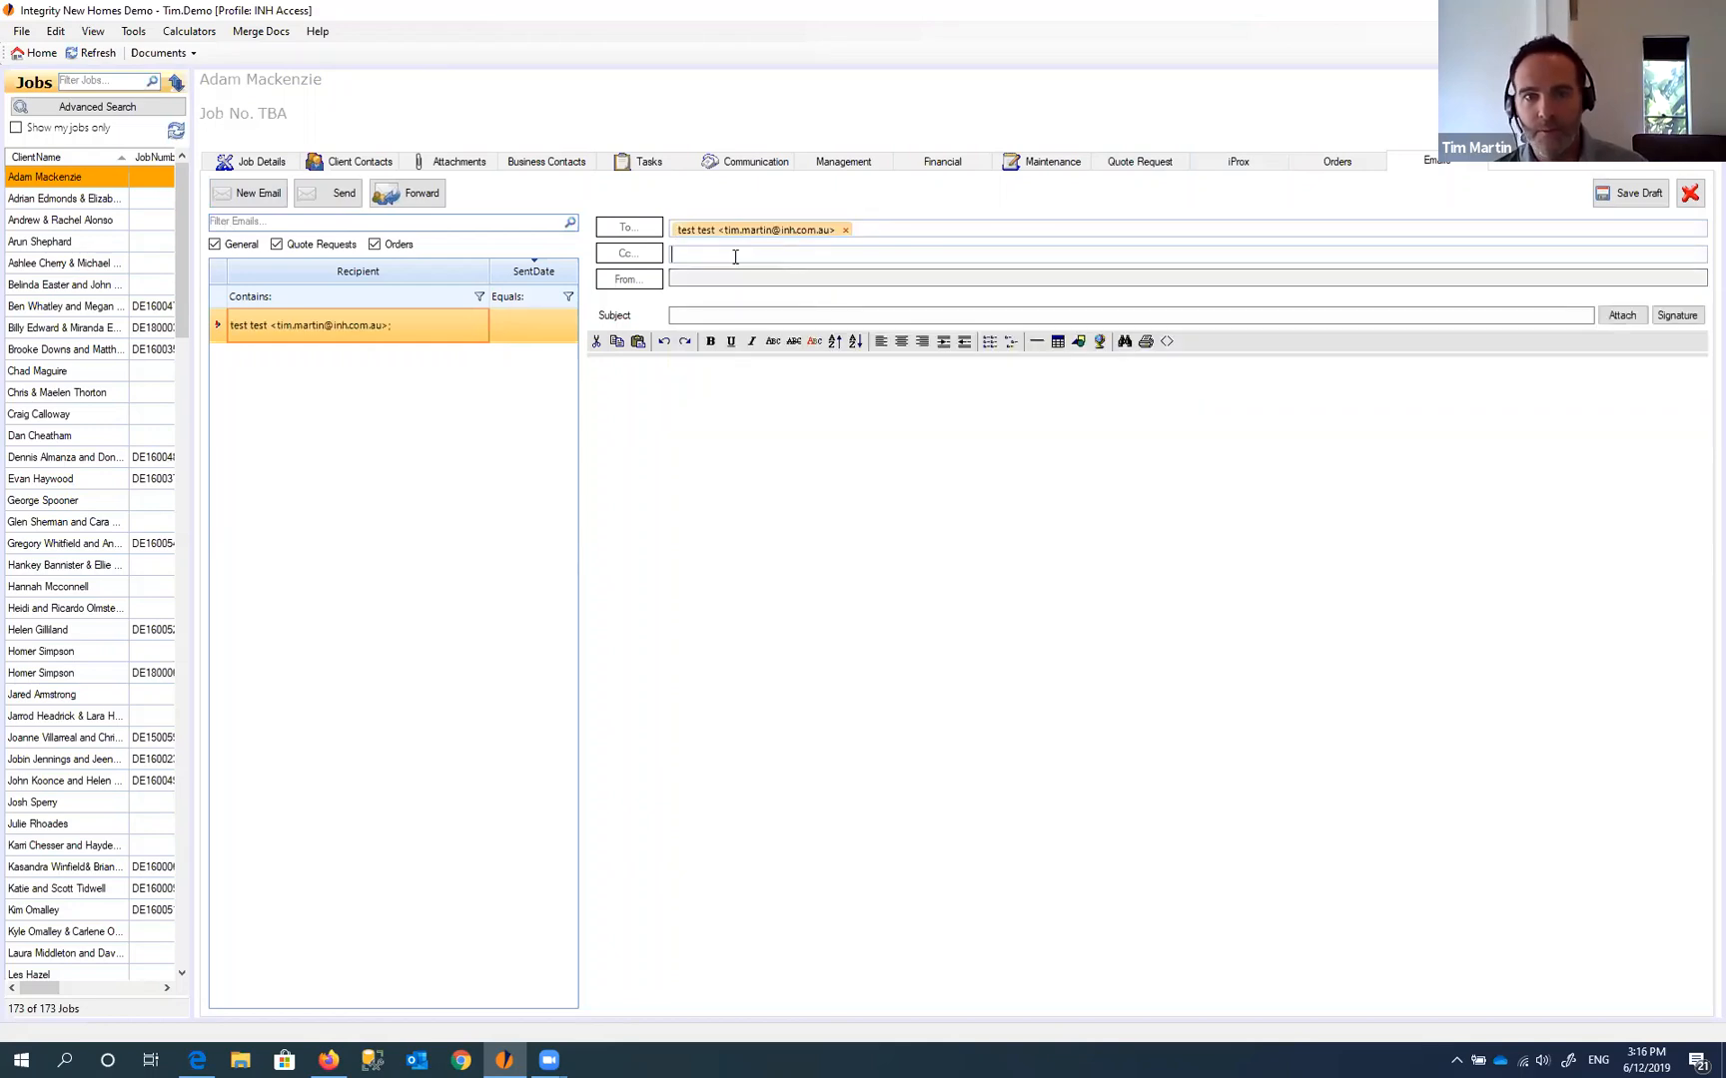